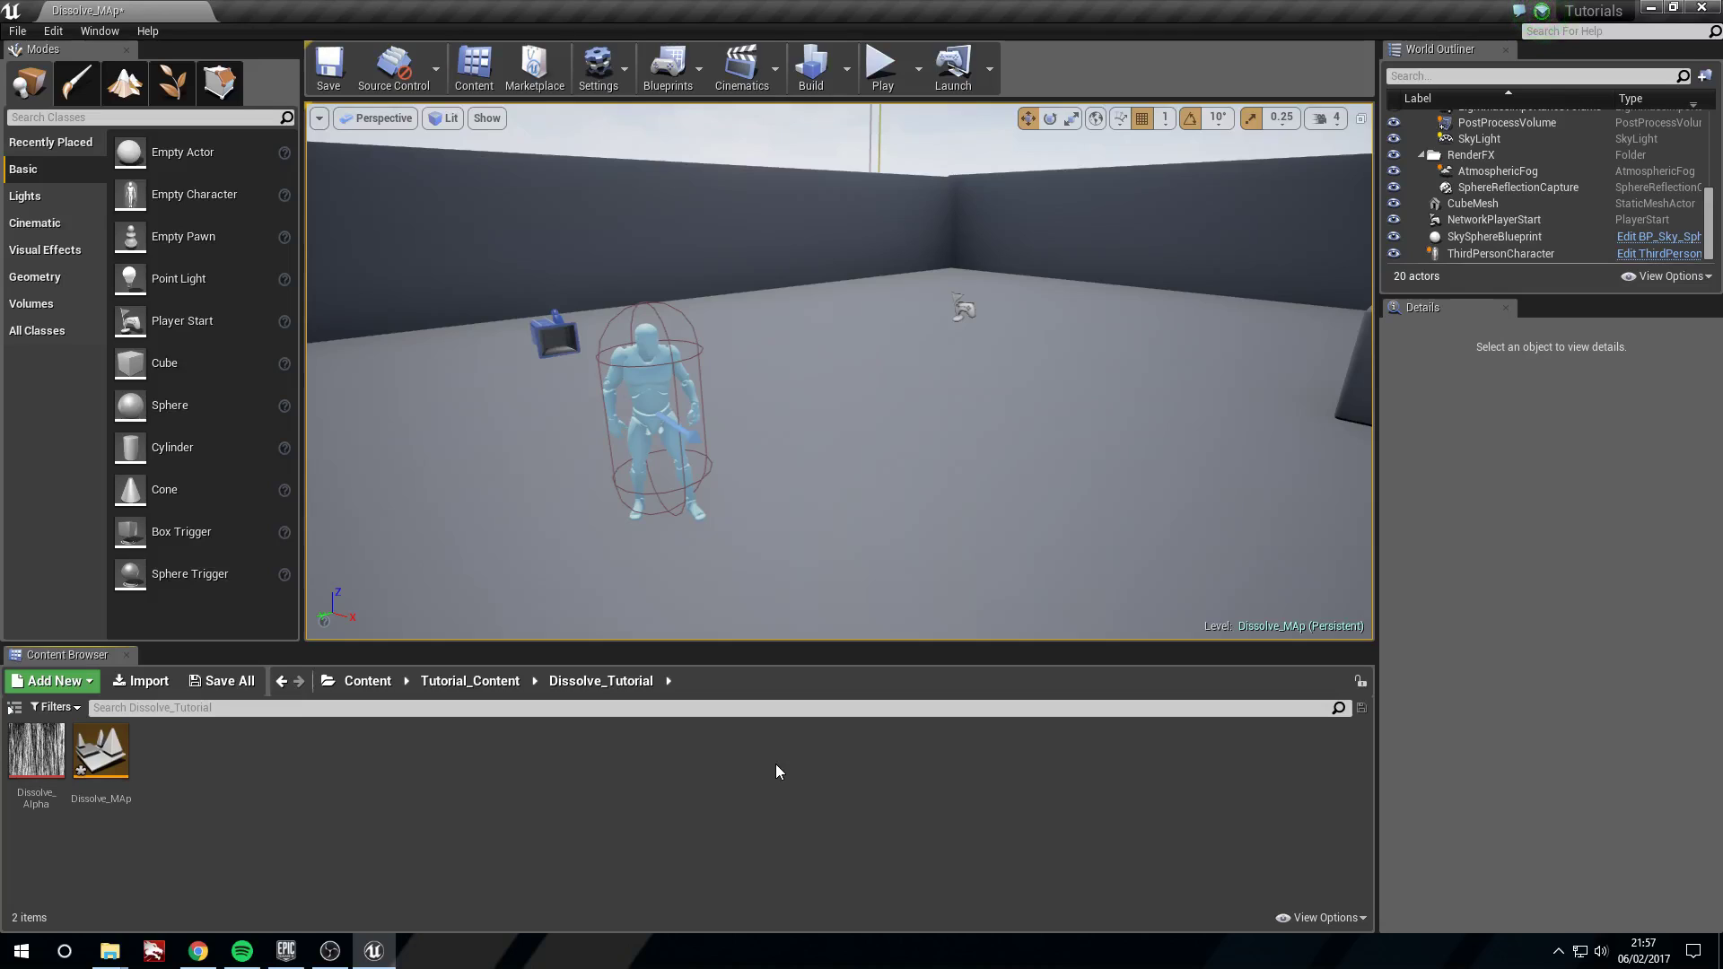
- Inspect the Dissolve_Alpha texture in its editor and close it again
double_click(36, 750)
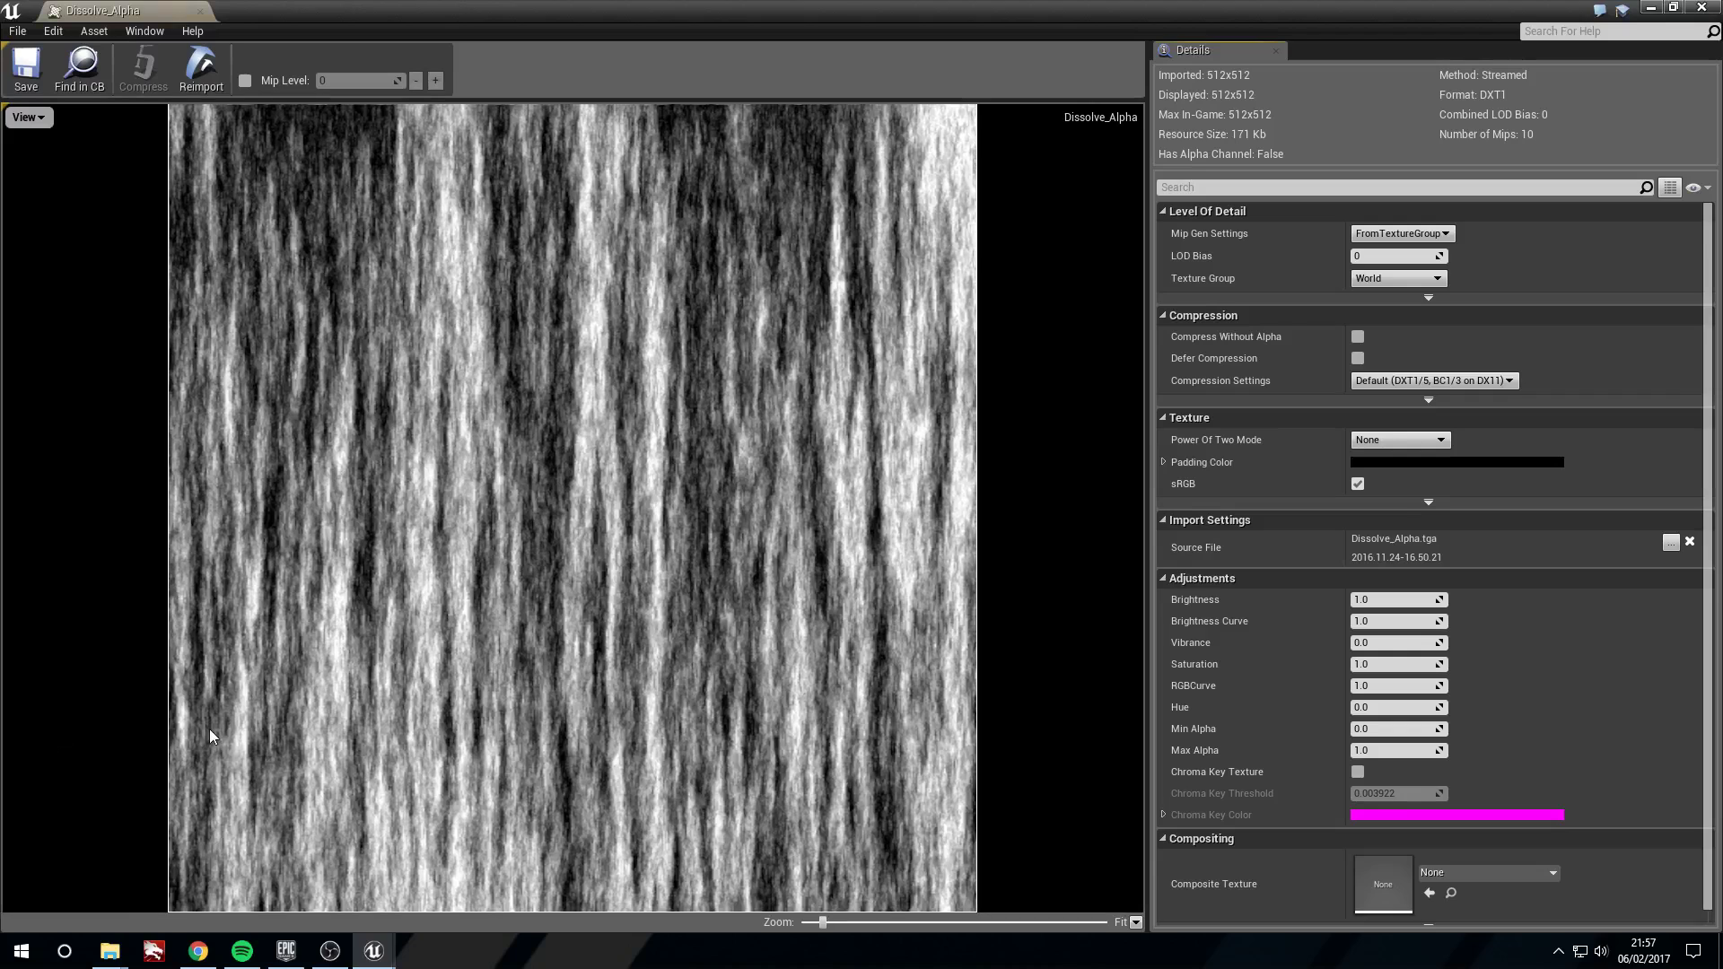
scroll(403, 434, down, 5)
scroll(418, 413, up, 4)
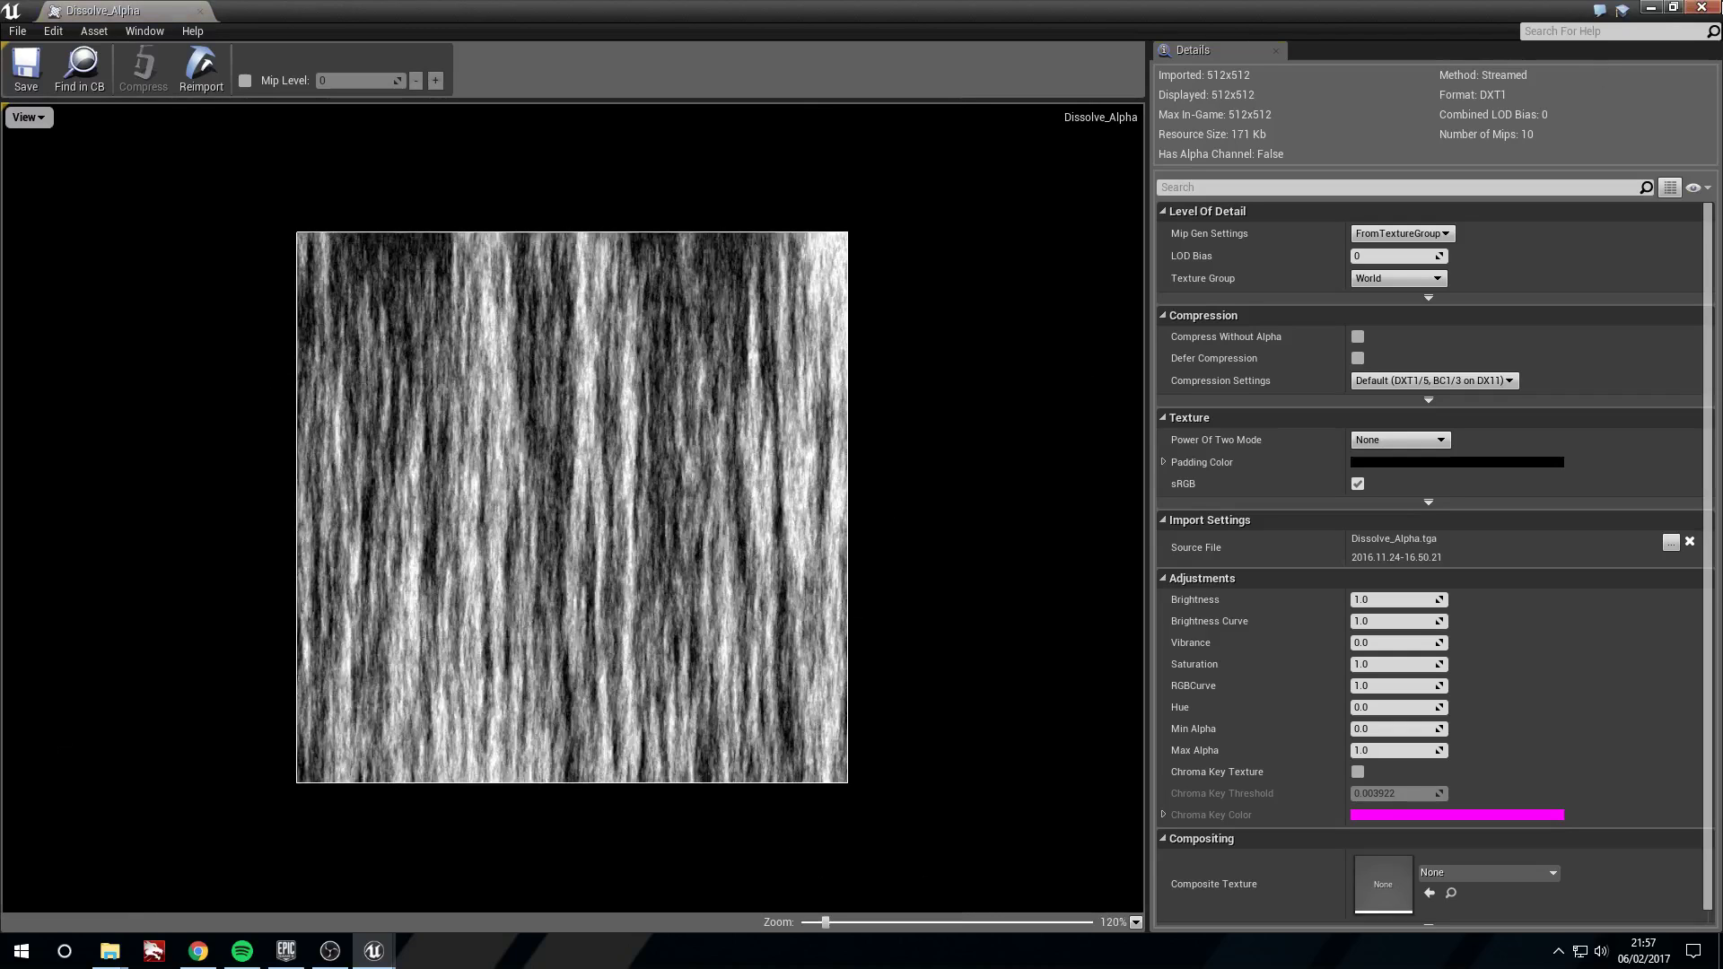
click(1701, 7)
- Create a material named Dissolve_M in the Dissolve_Tutorial folder and open it for editing
right_click(336, 747)
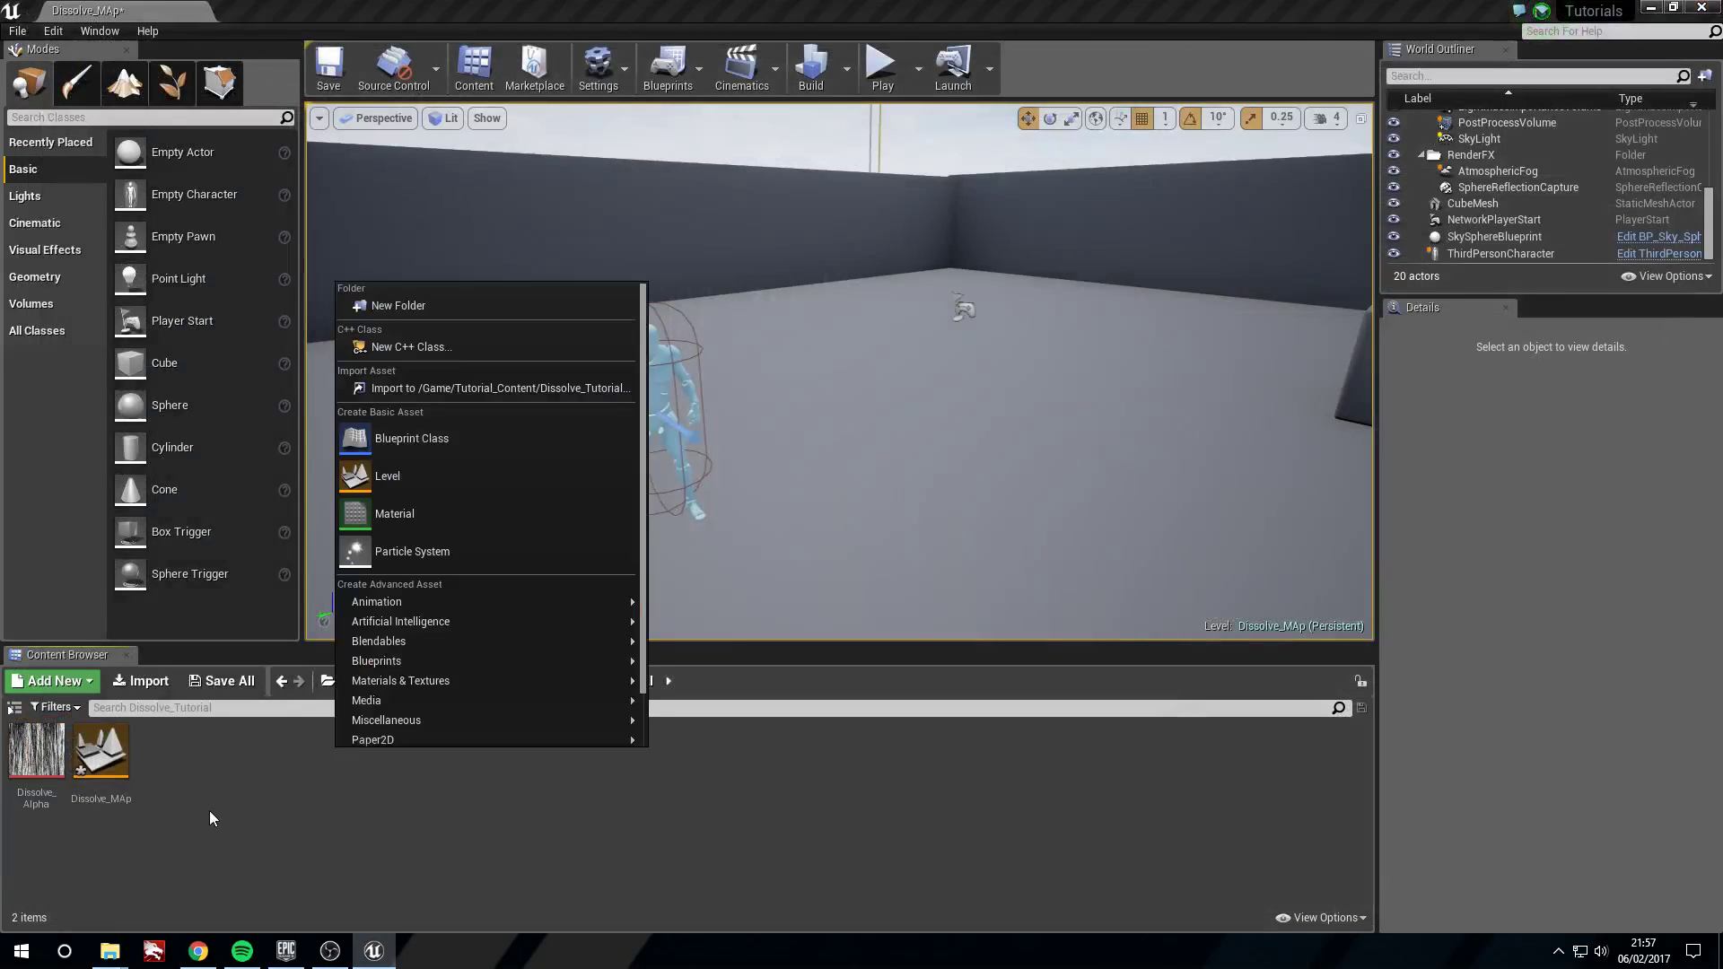
click(408, 515)
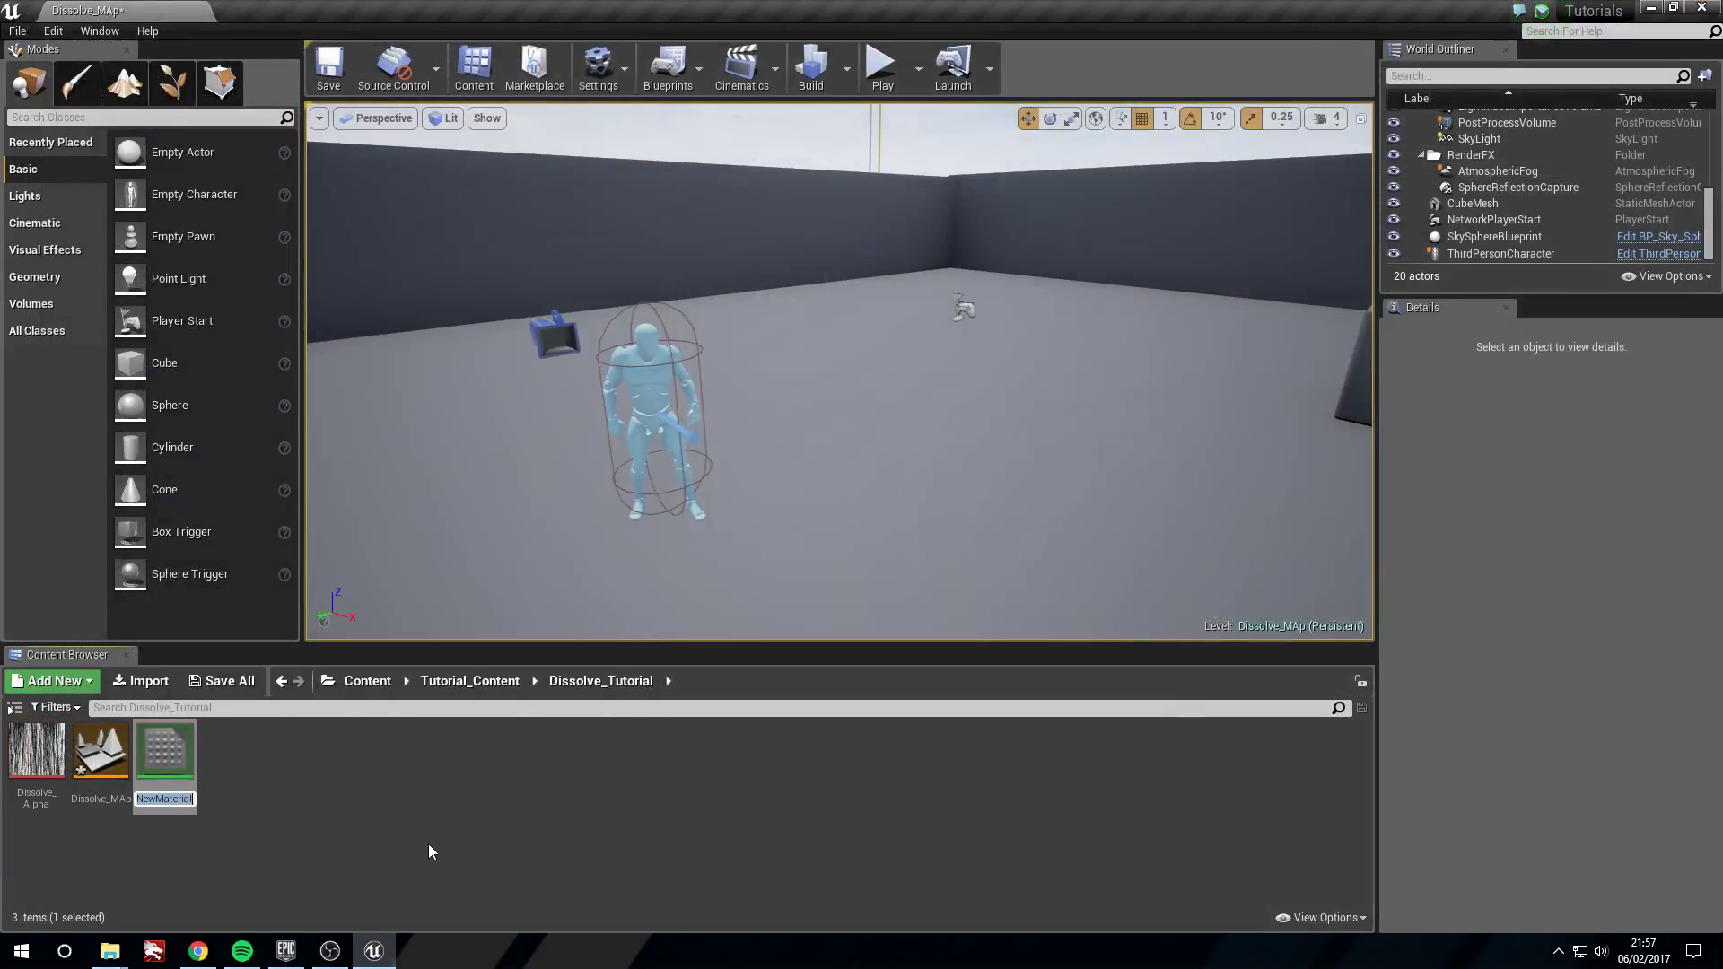
text(Dissolve_M)
key(Return)
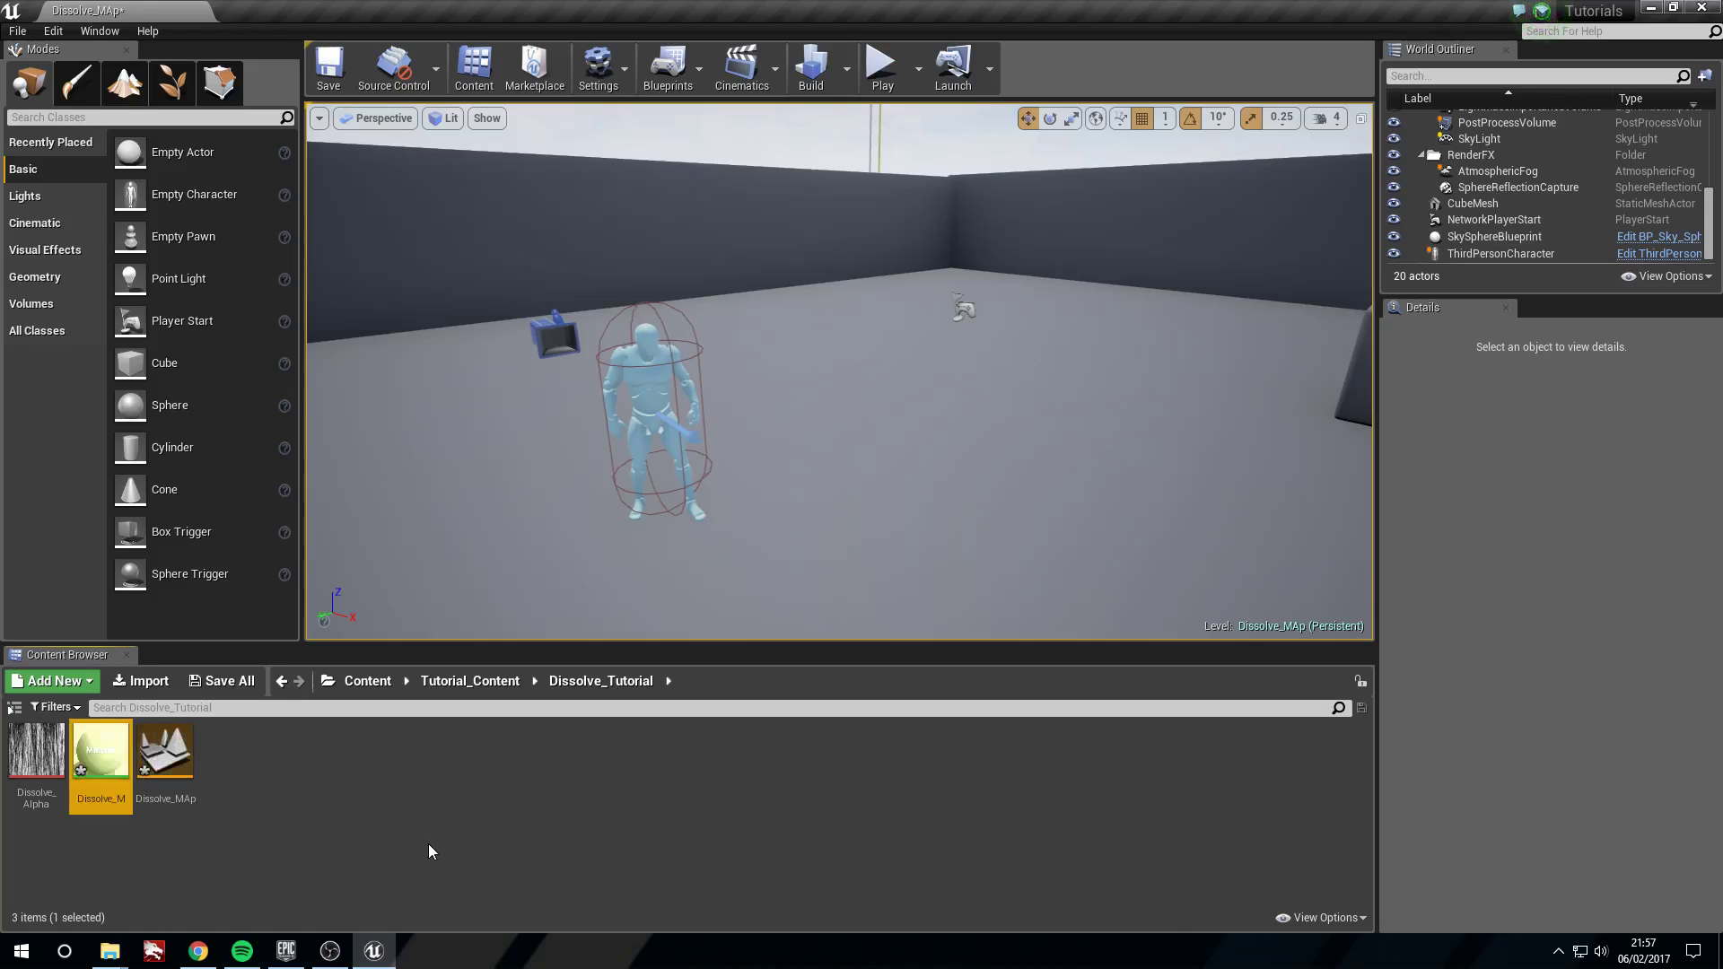
double_click(164, 749)
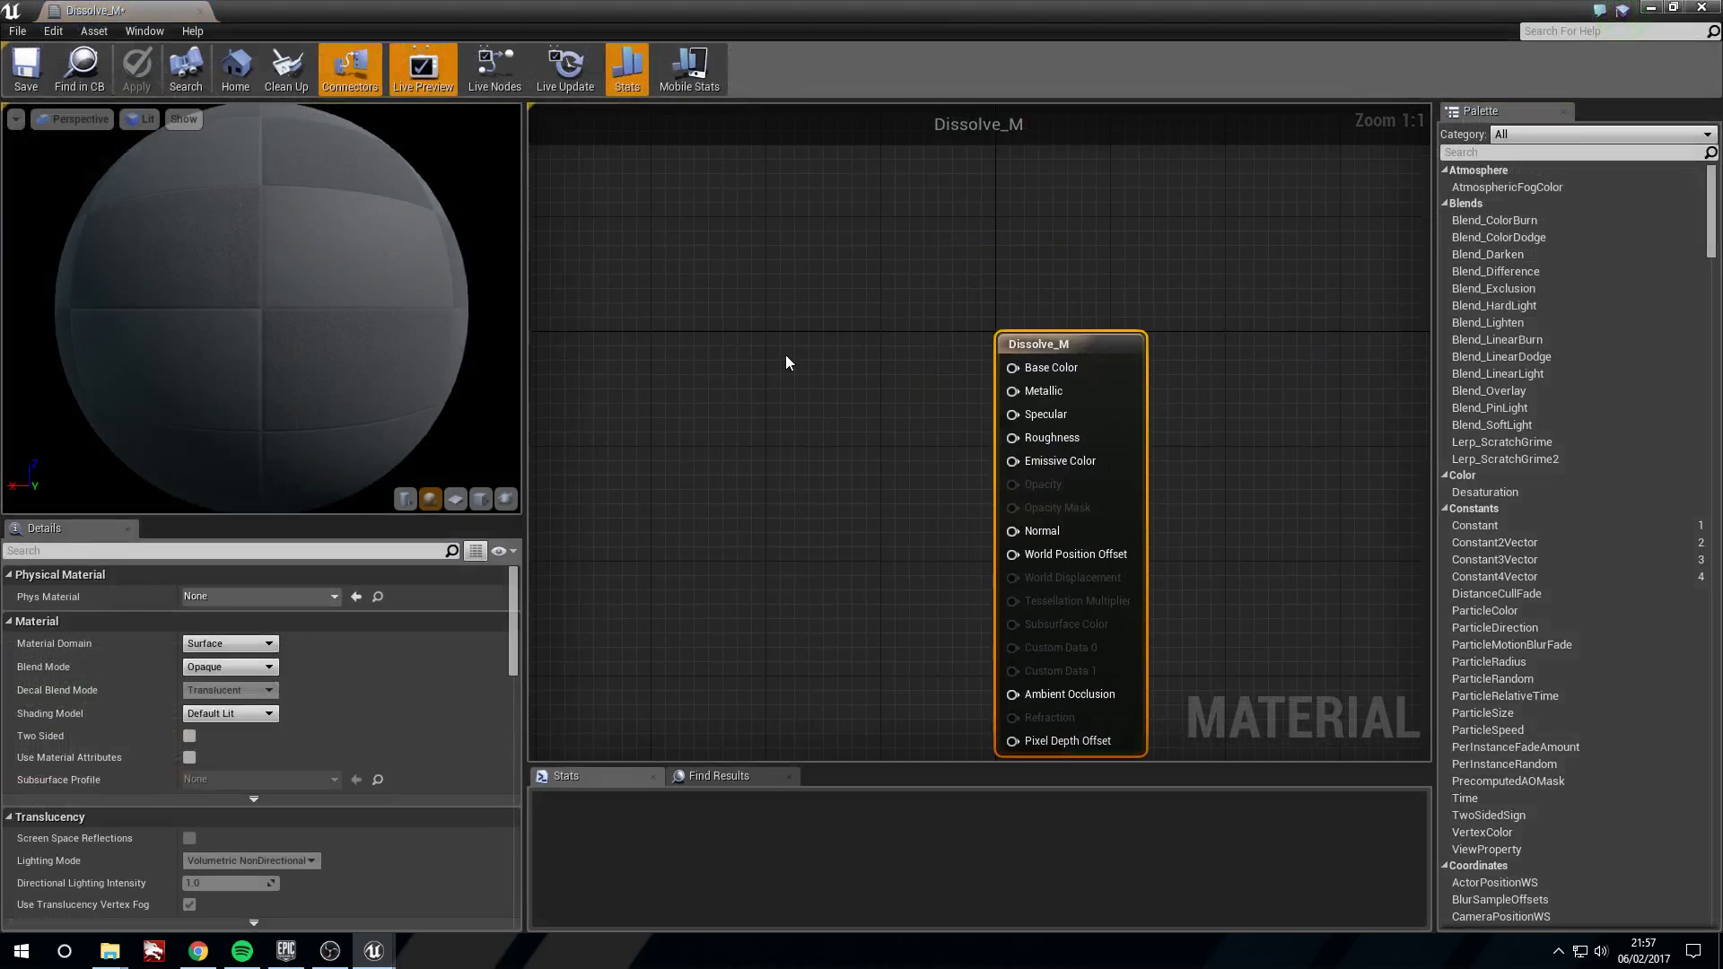
- Add a Constant3Vector node and connect it to the material's Base Color
click(783, 310)
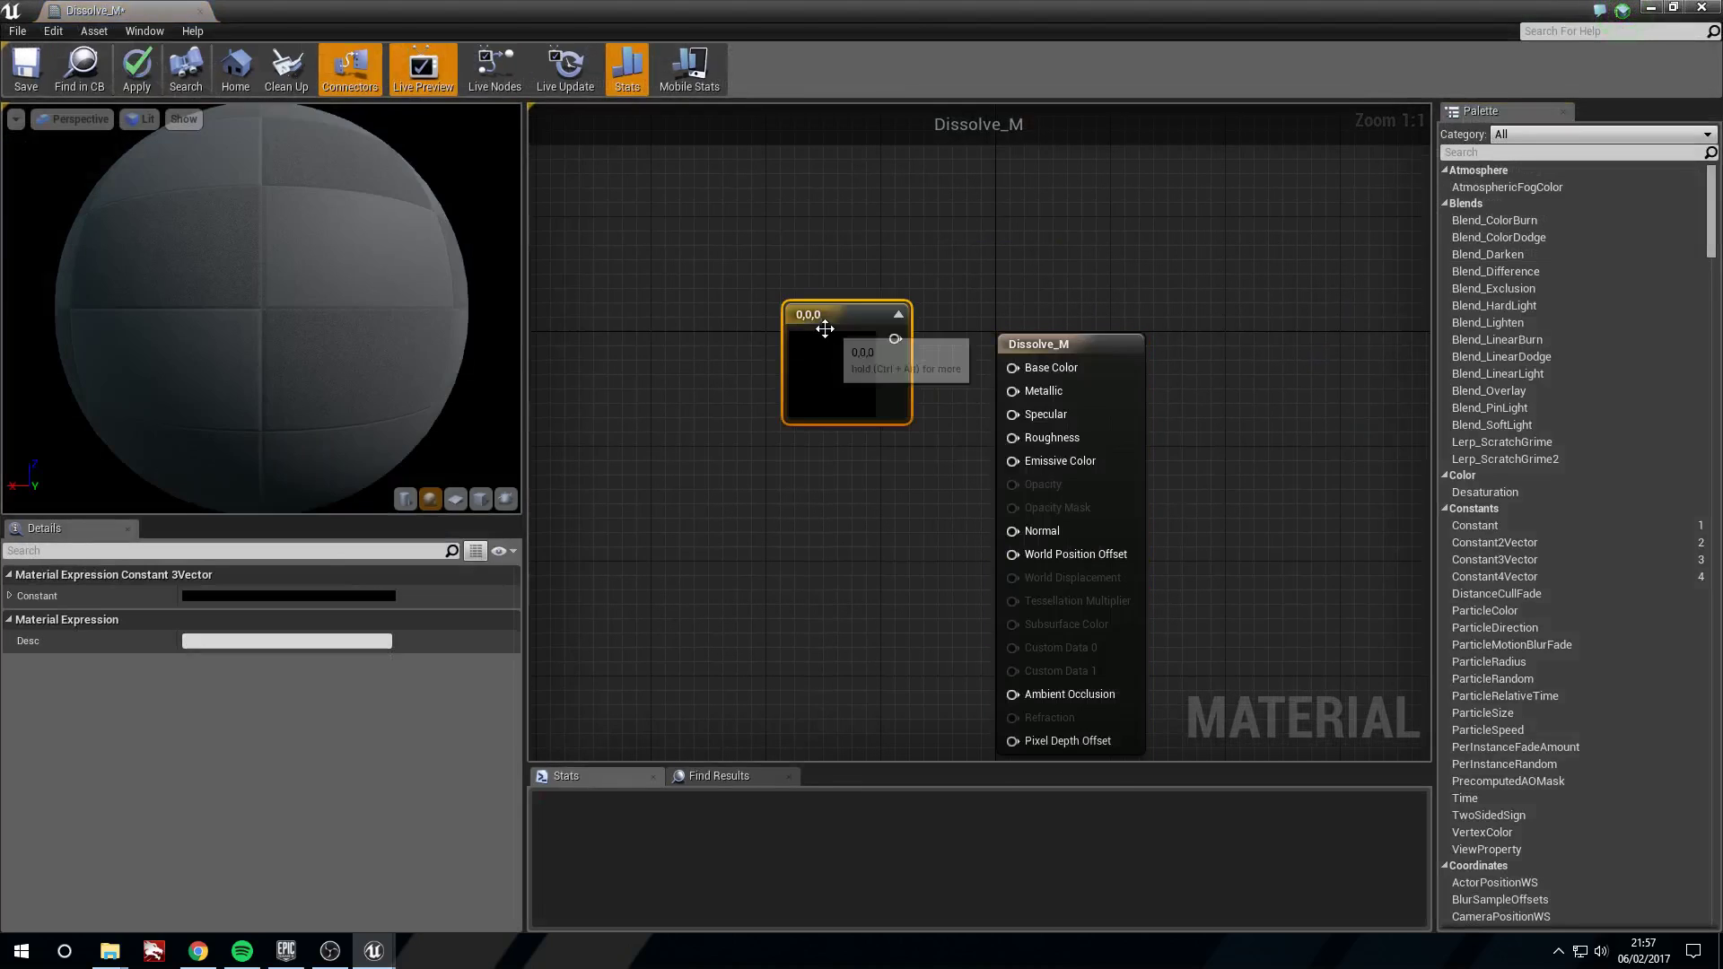
drag(863, 311, 1019, 368)
drag(822, 348, 808, 320)
- Set the base colour constant to a dark grey of 0.015 in red, green and blue
click(289, 596)
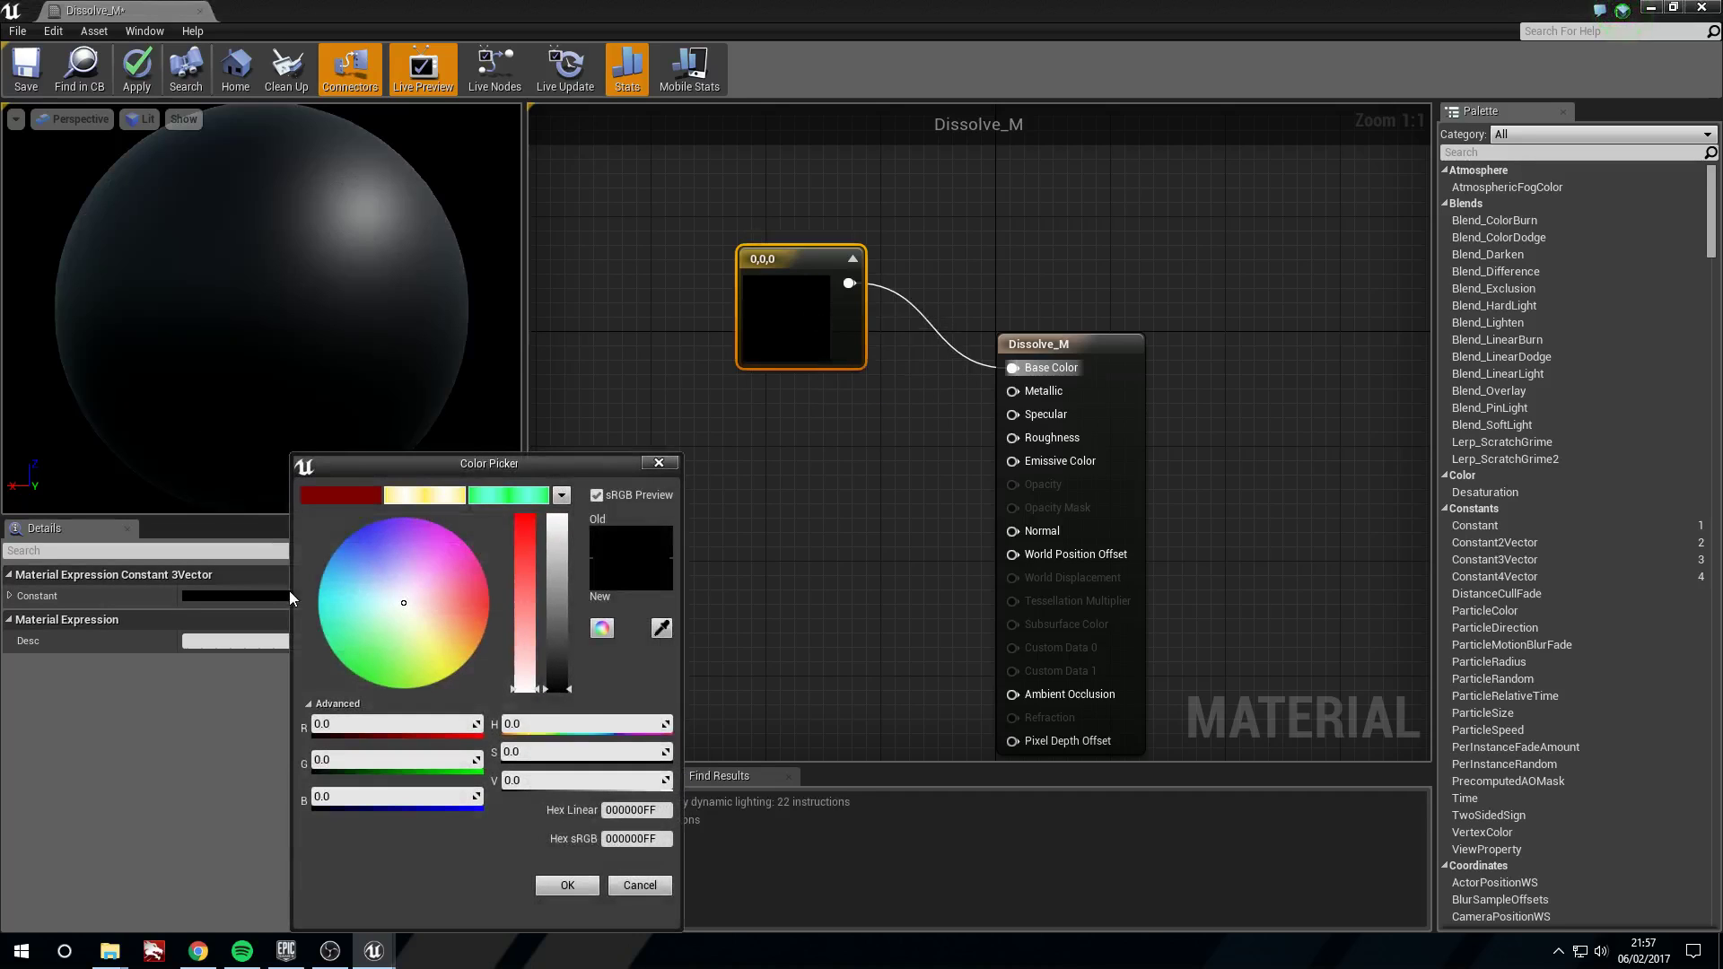
drag(561, 687, 571, 689)
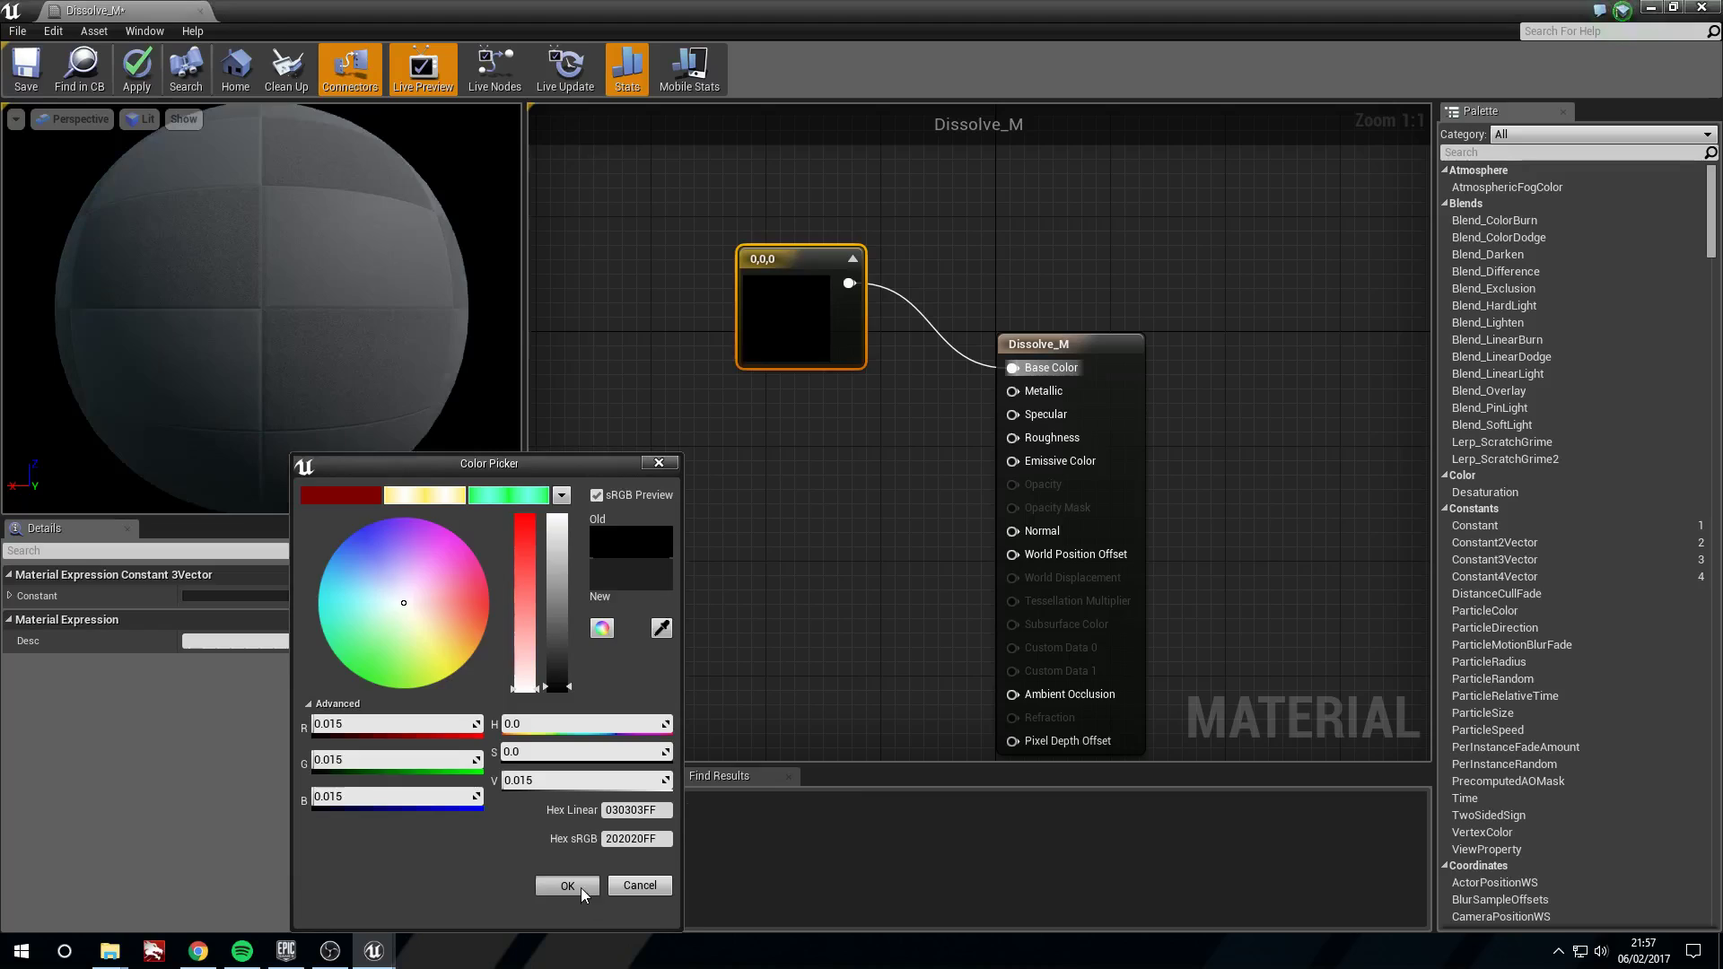
click(567, 885)
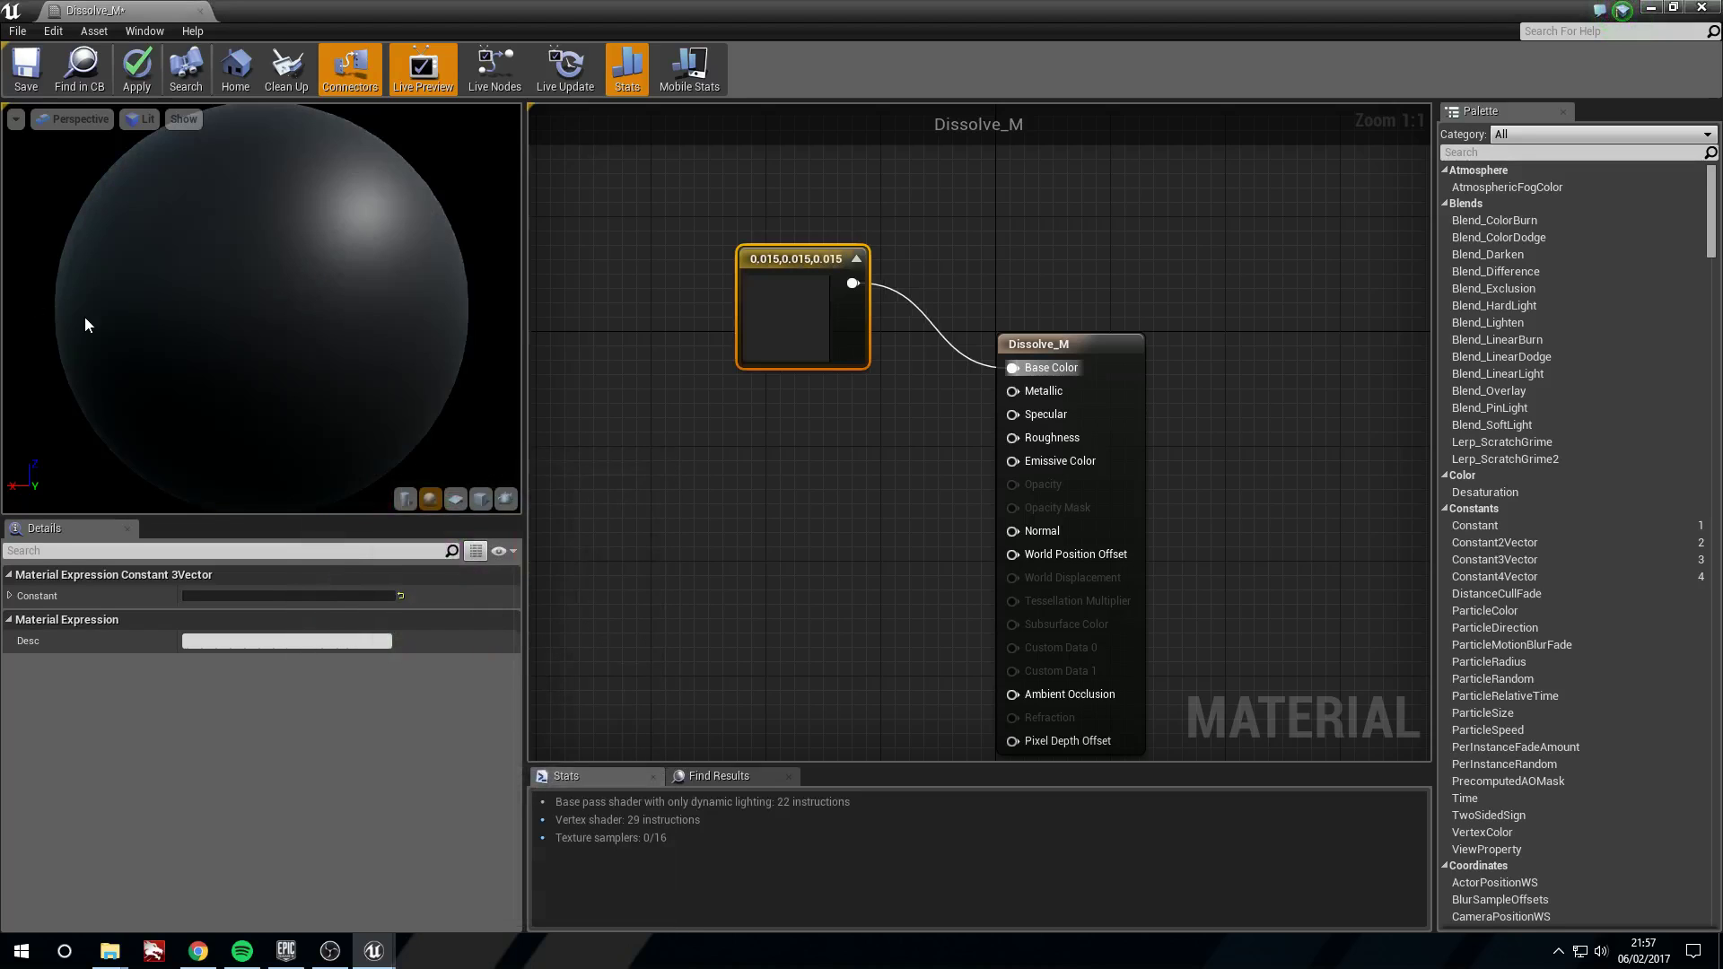
drag(84, 316, 154, 323)
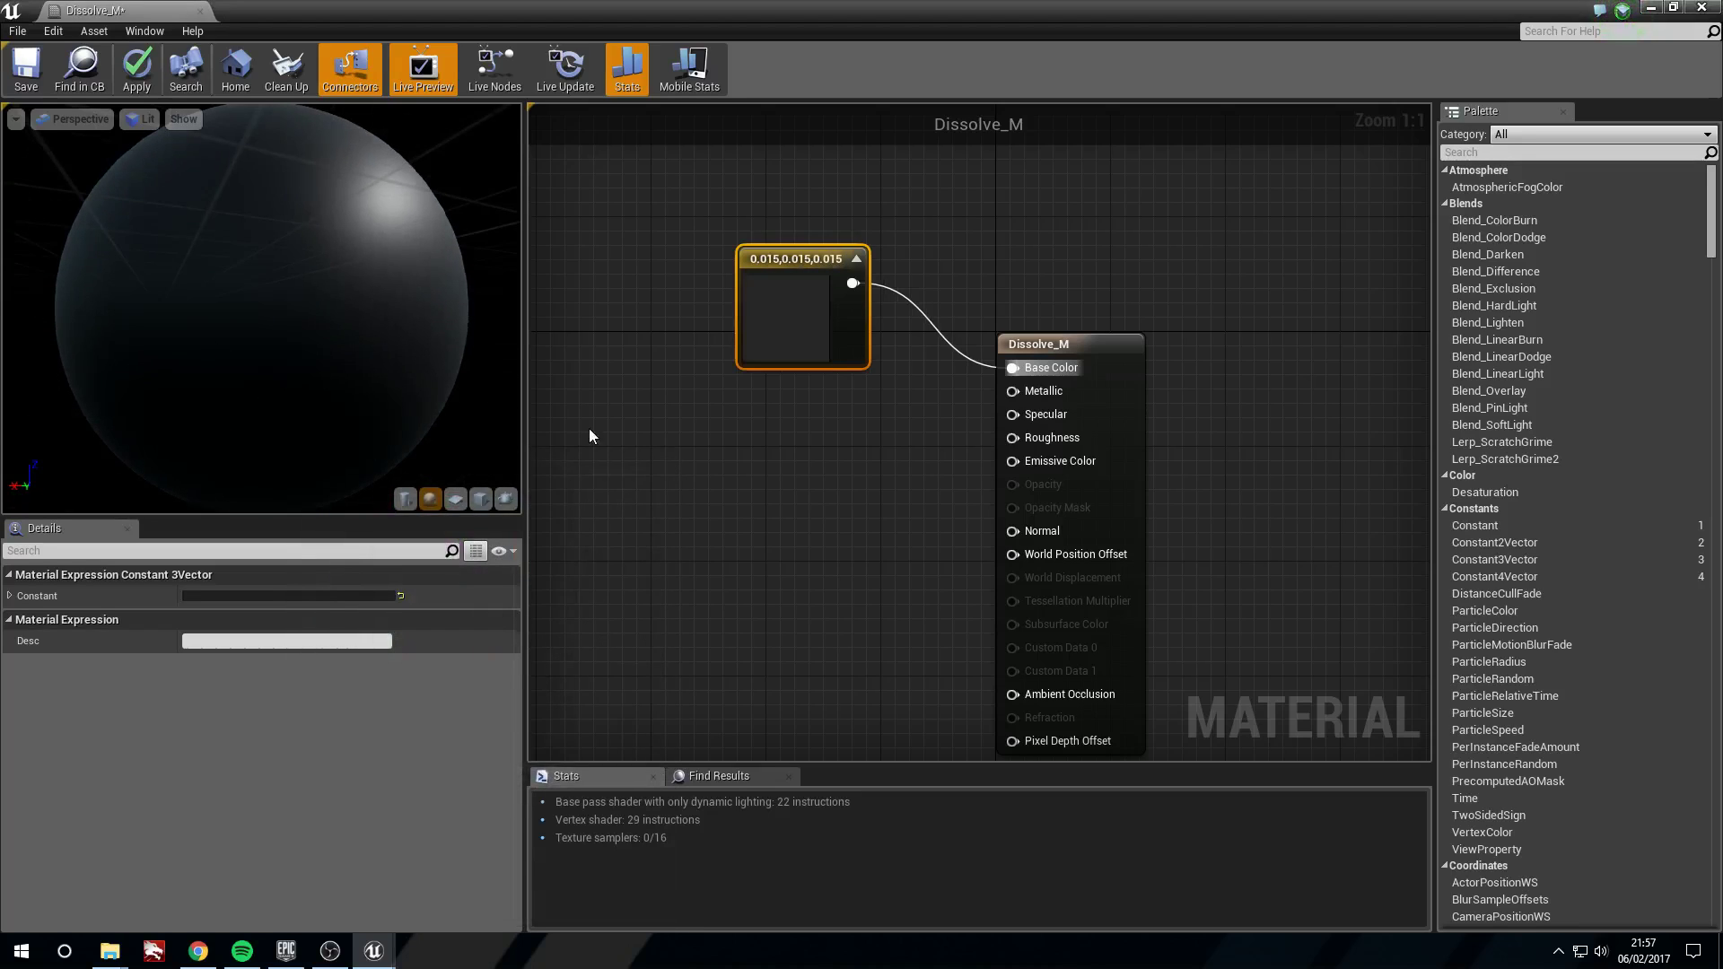
- Add a second Constant3Vector node in the free area before the base colour node and convert it to a parameter
scroll(734, 423, down, 1)
right_drag(734, 424, 860, 403)
drag(883, 319, 895, 292)
right_drag(853, 514, 1262, 463)
scroll(897, 414, down, 1)
mouse_move(884, 413)
right_down()
mouse_move(914, 425)
mouse_move(758, 429)
mouse_move(888, 434)
right_up()
drag(391, 259, 224, 262)
right_drag(1015, 548, 838, 504)
right_drag(998, 511, 862, 427)
click(867, 385)
drag(867, 385, 811, 264)
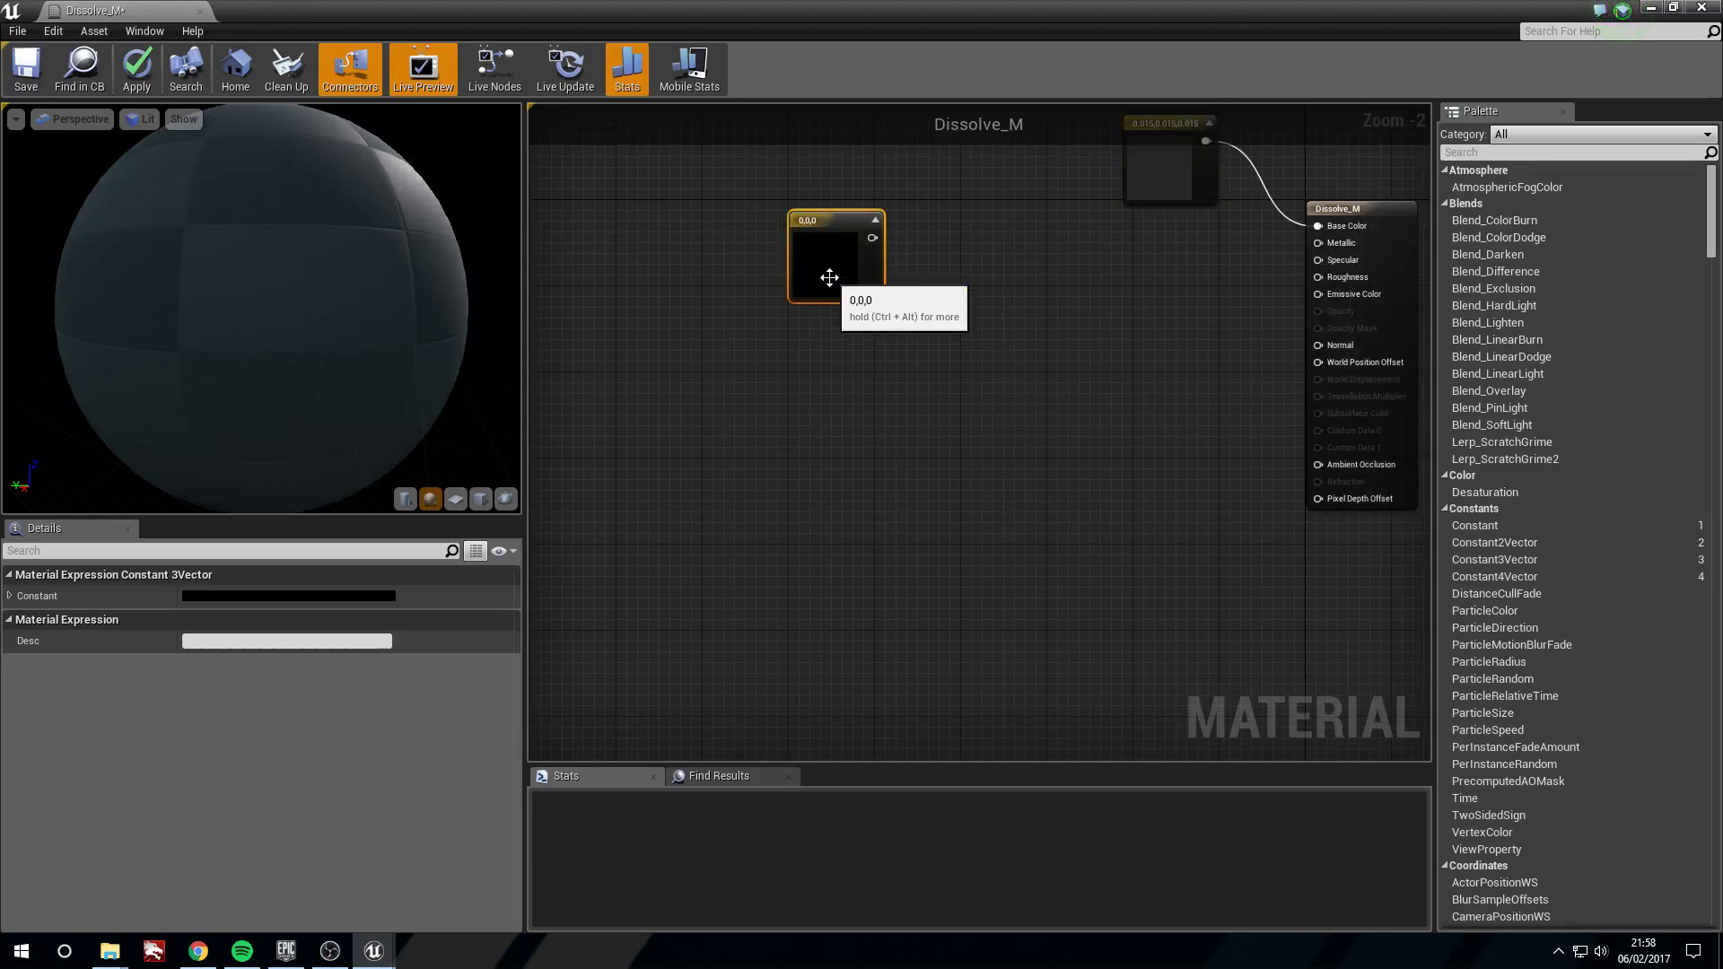
double_click(813, 269)
click(1192, 298)
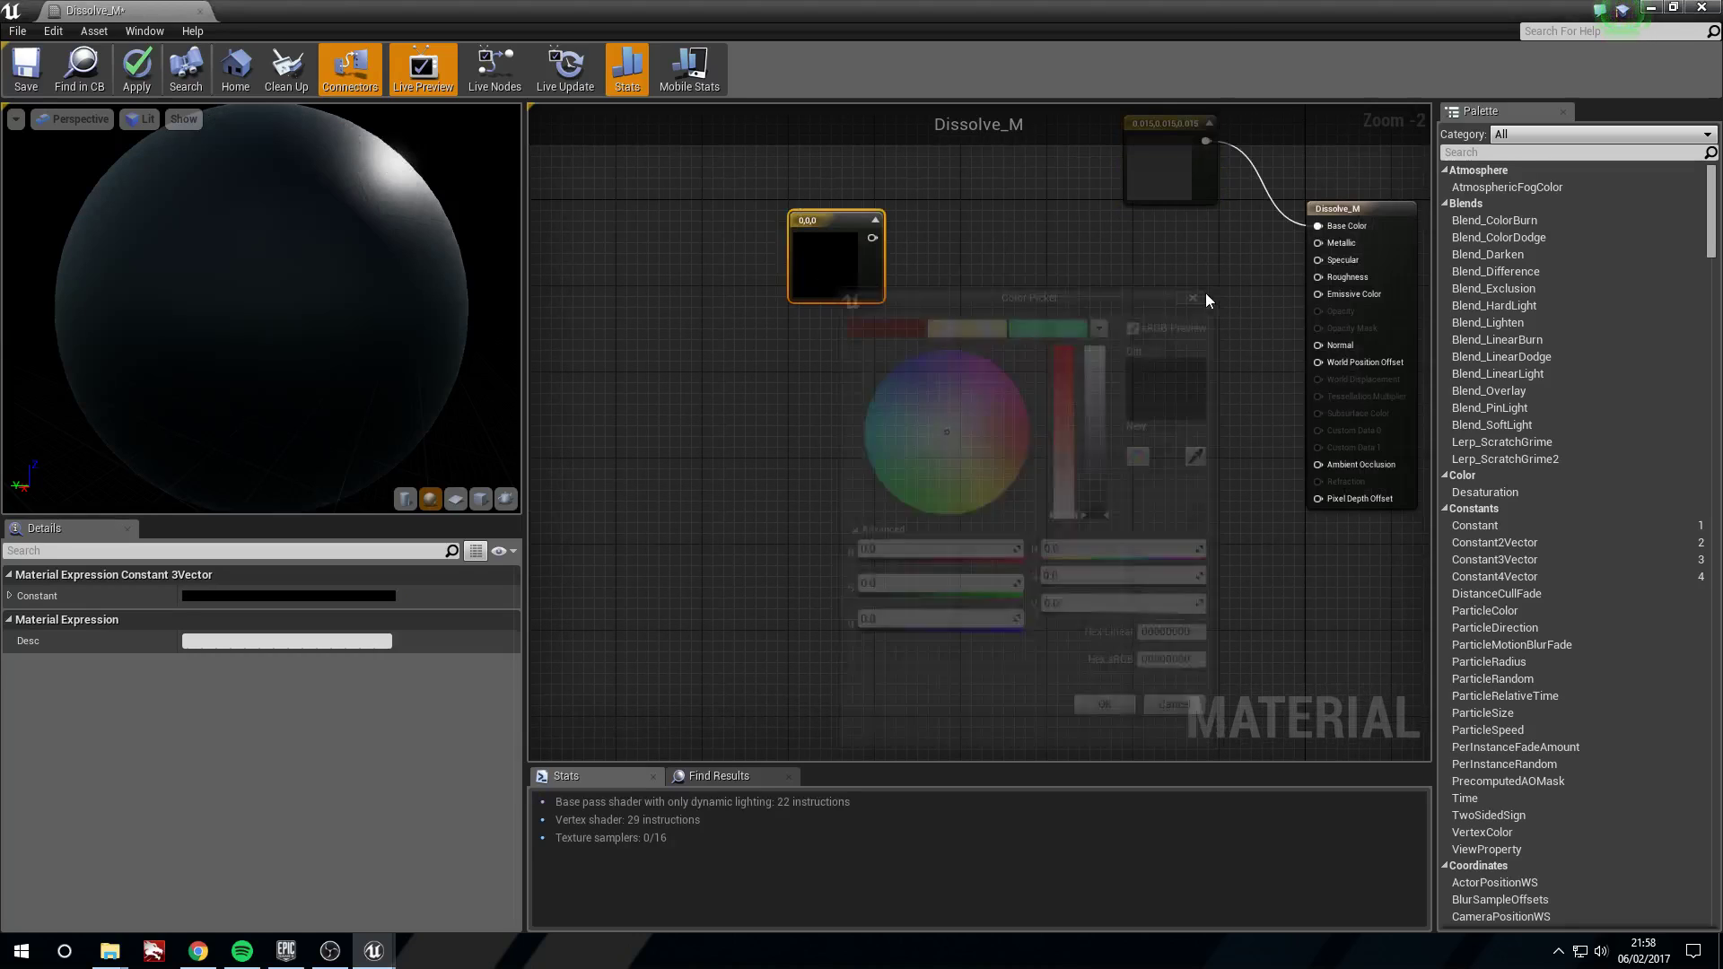
right_click(856, 246)
click(944, 255)
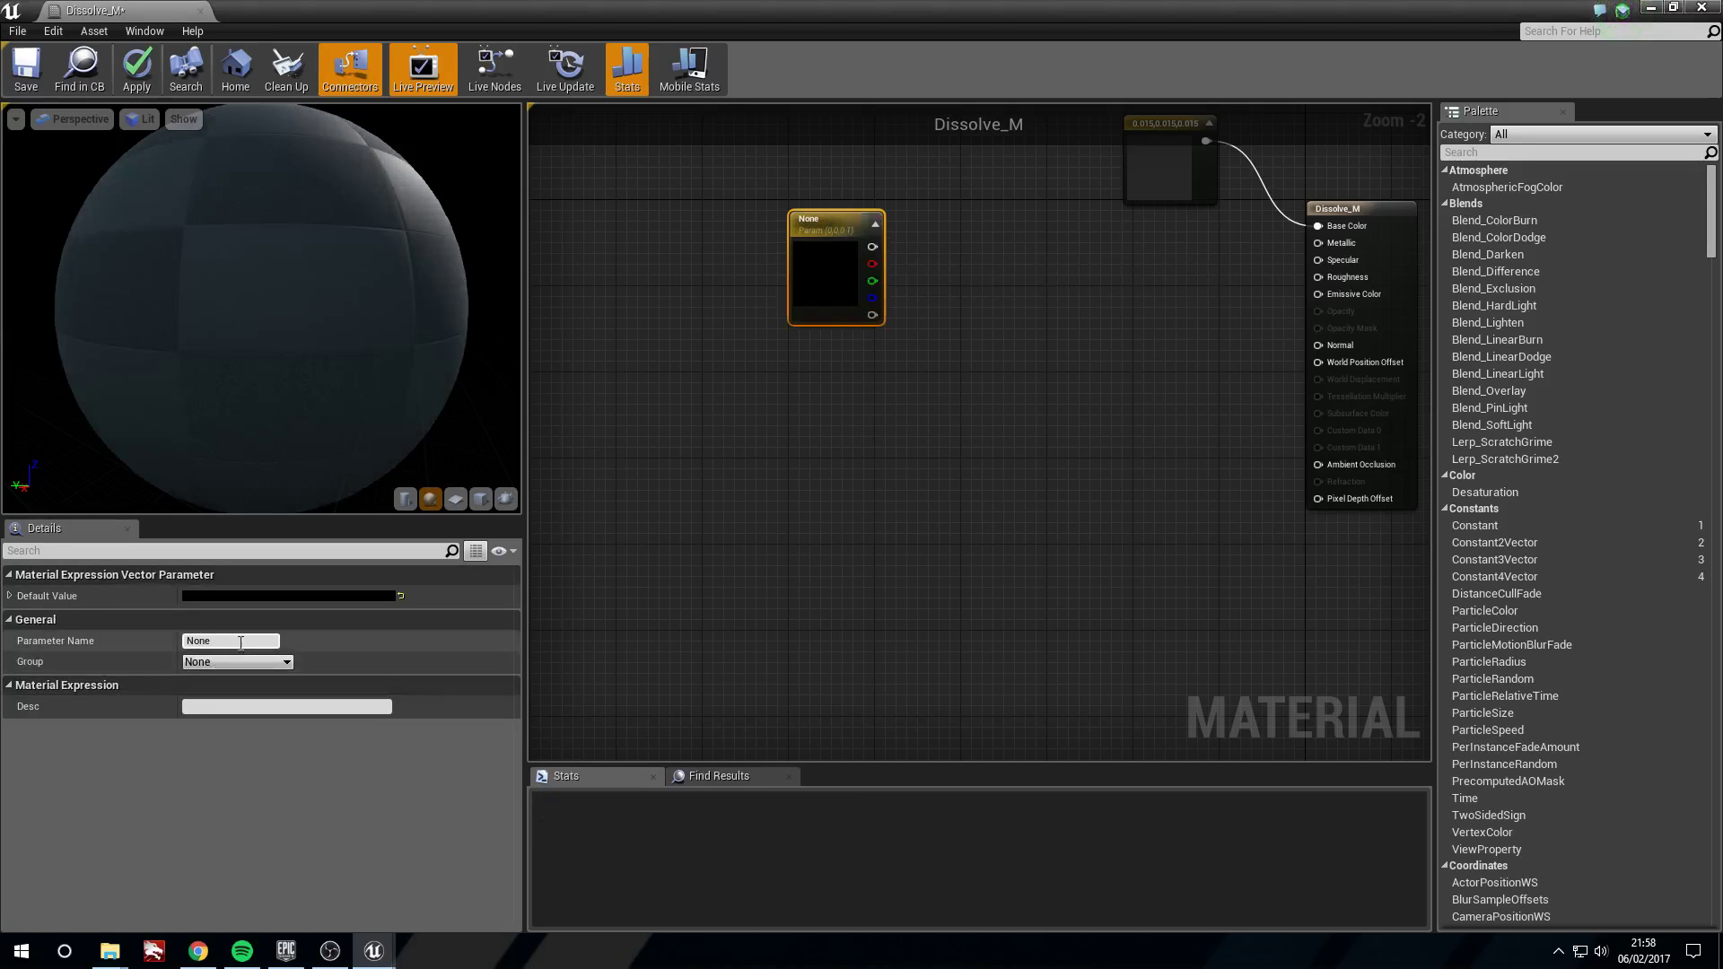
- Name the vector parameter Glow Colour and set its default colour to green with G at 0.995
click(211, 645)
text(Glow)
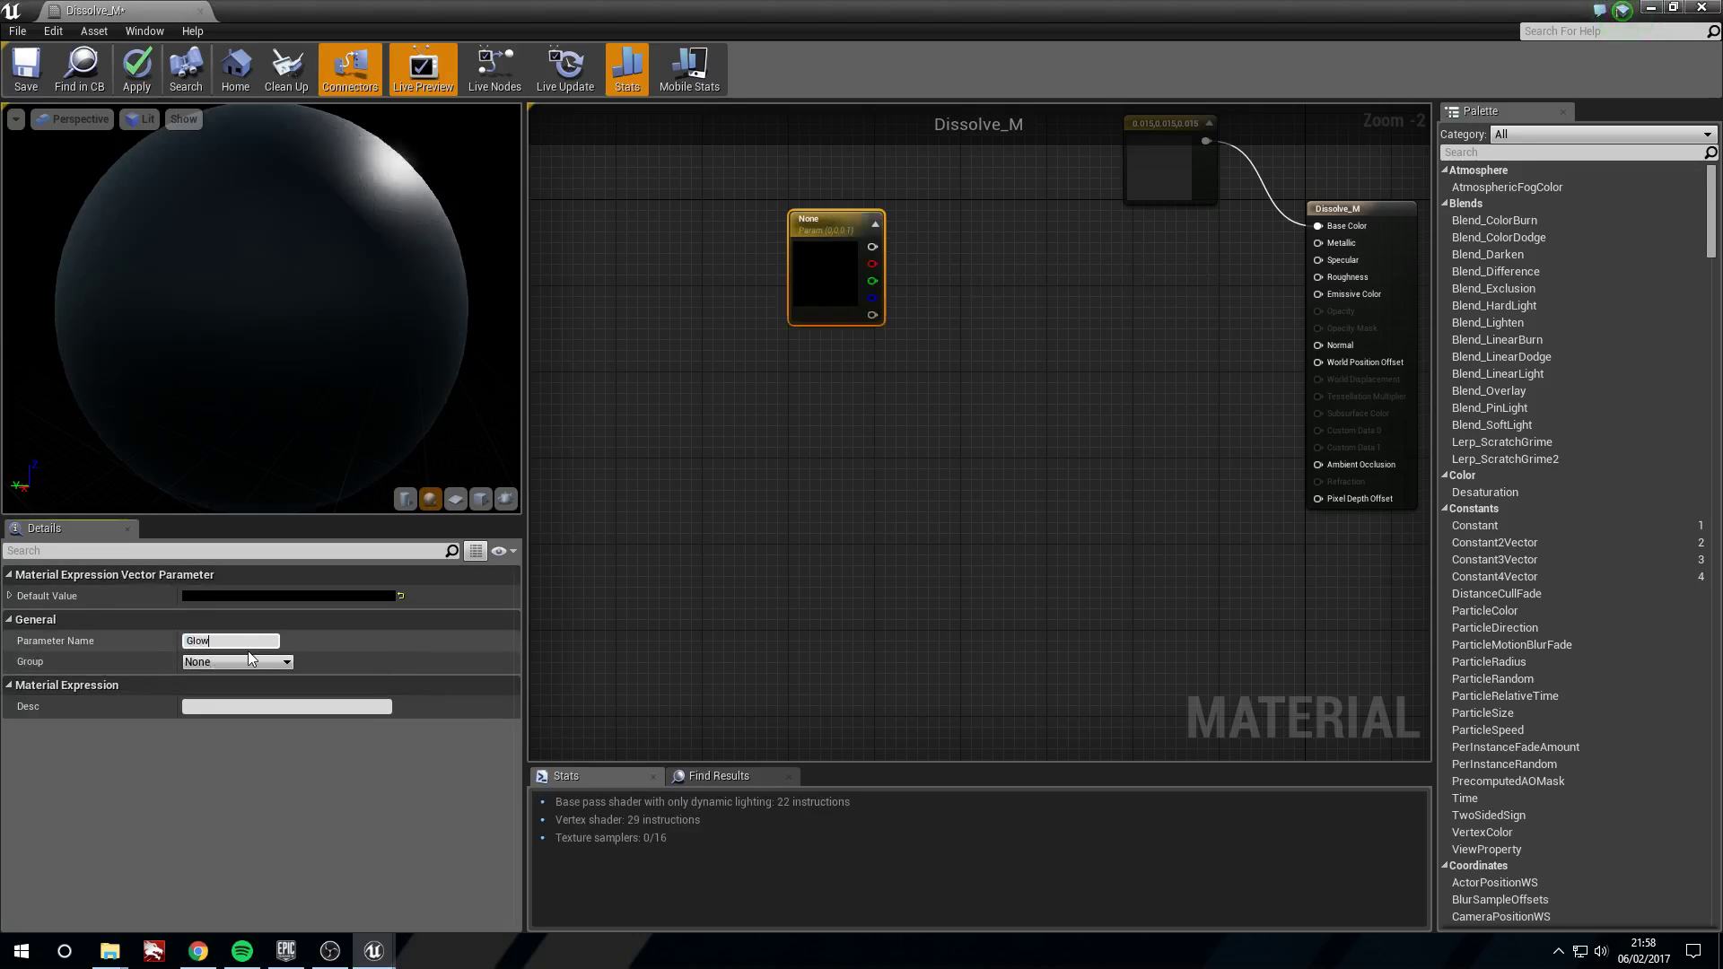
text( Colour)
key(Return)
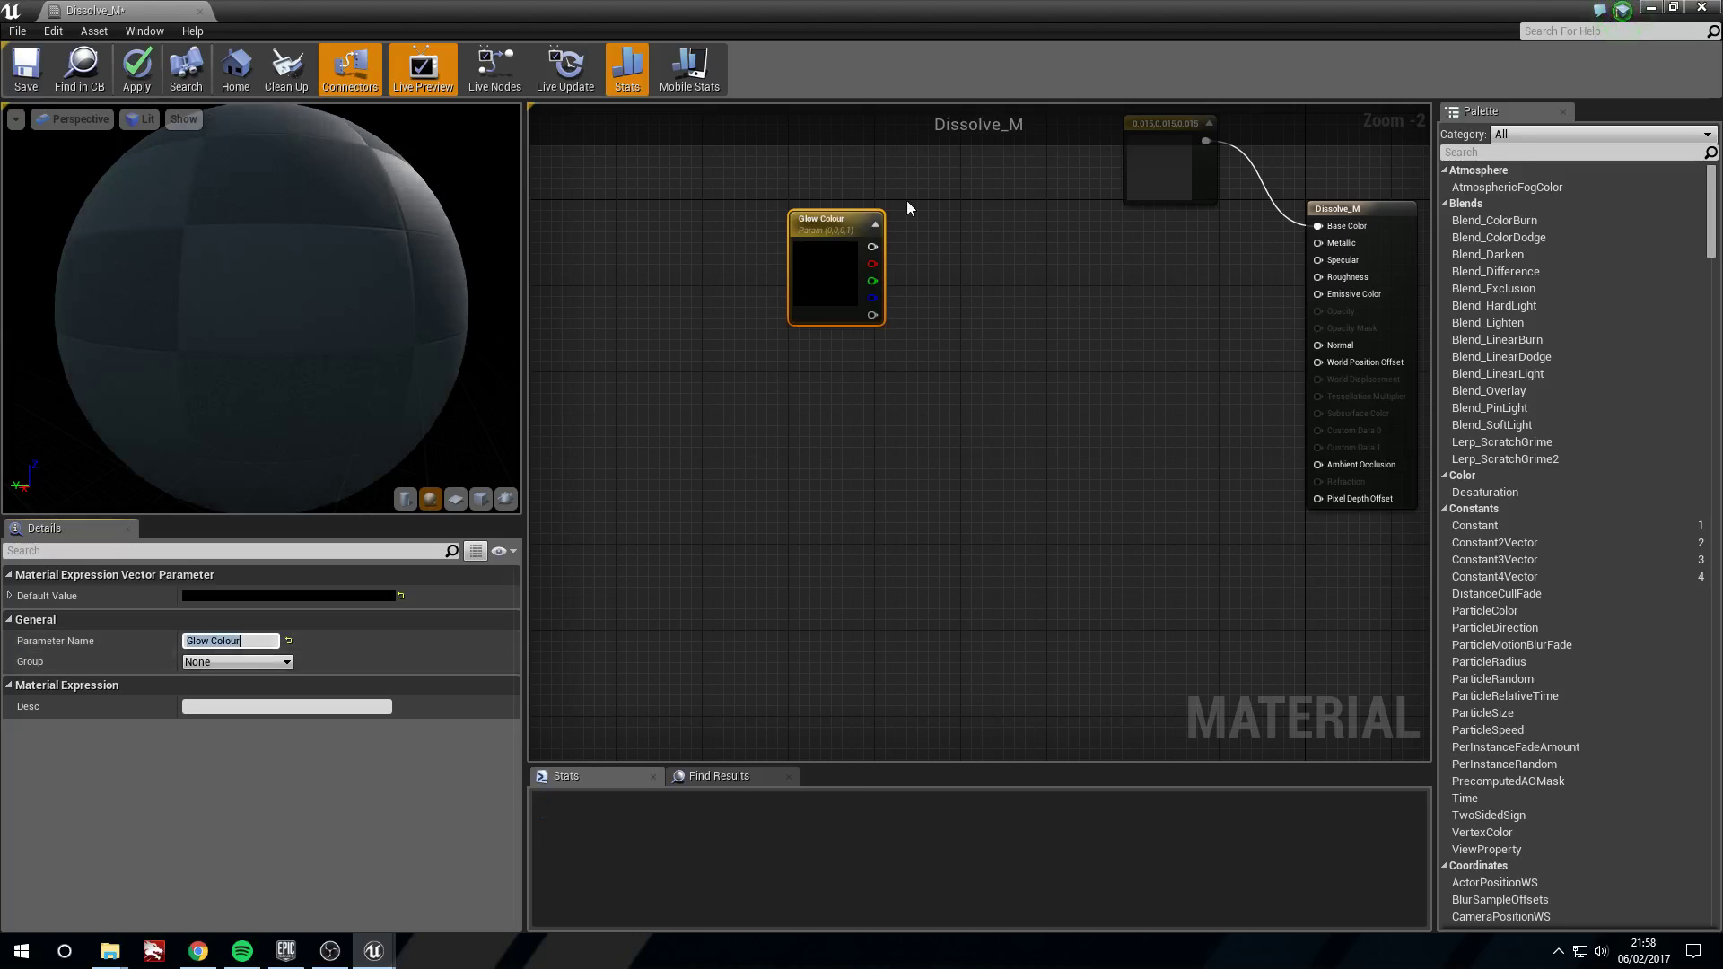
double_click(831, 263)
drag(884, 572, 1029, 571)
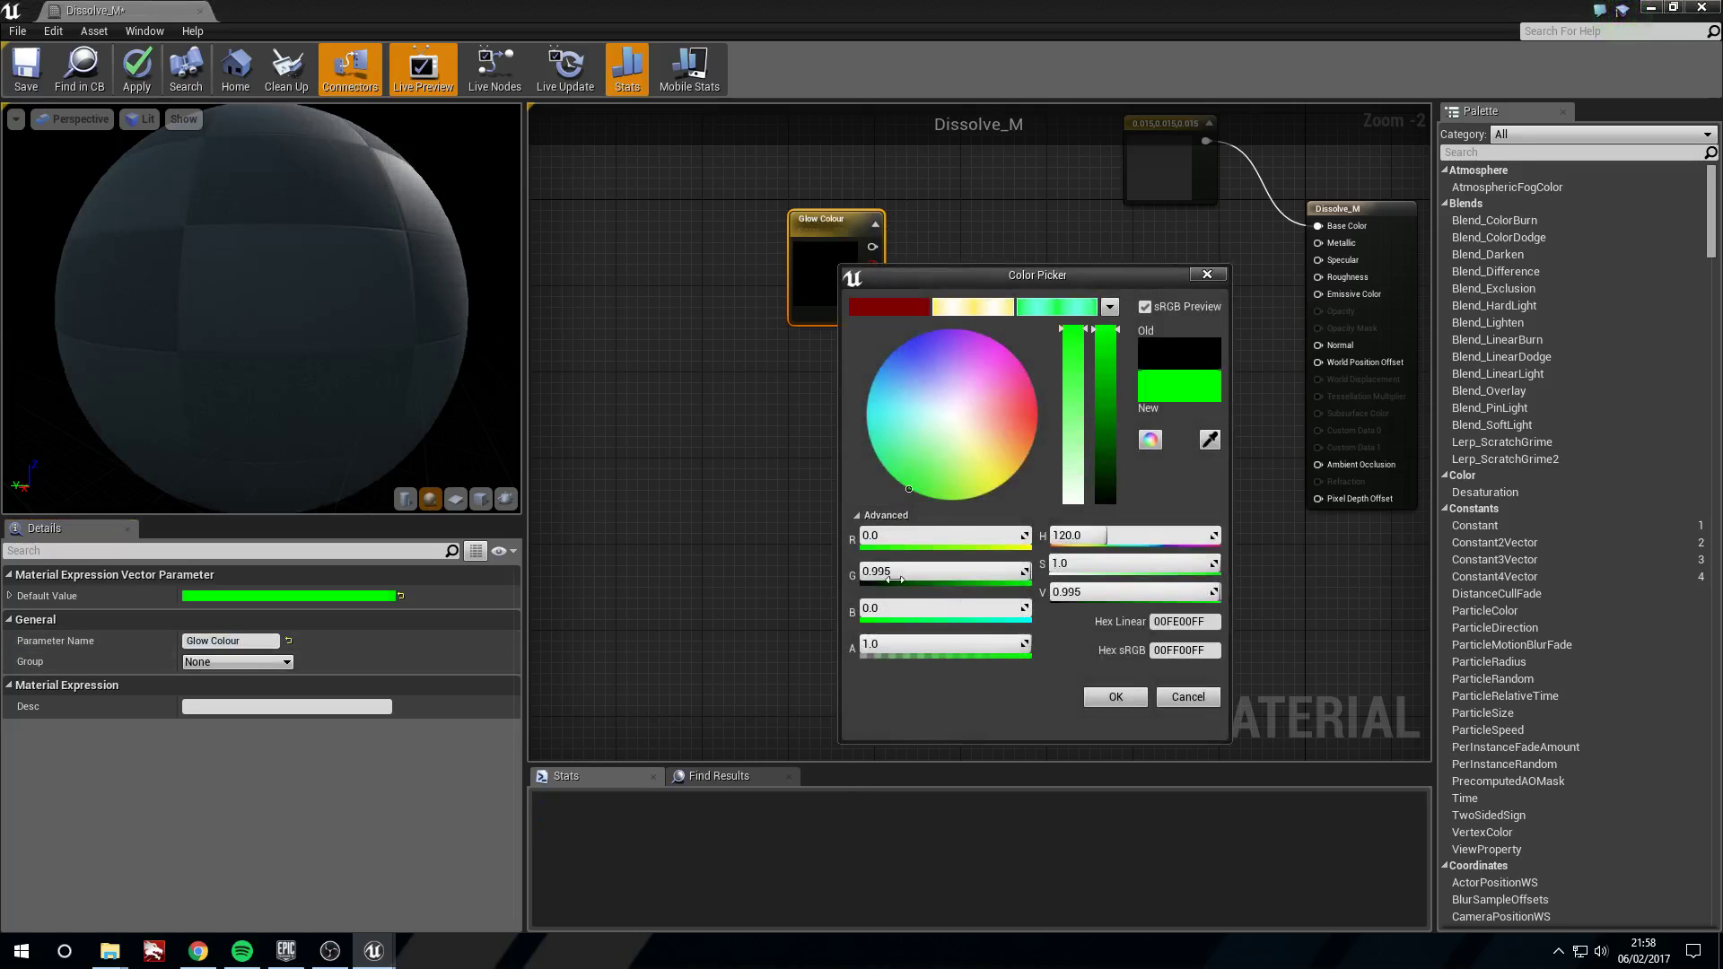
click(1118, 693)
click(1115, 697)
- Bring the Dissolve_Alpha texture into the material graph as a Texture Sample below the Glow Colour node
drag(831, 277, 768, 251)
right_drag(768, 251, 779, 278)
click(818, 412)
drag(858, 9, 859, 120)
drag(40, 756, 933, 487)
click(1123, 121)
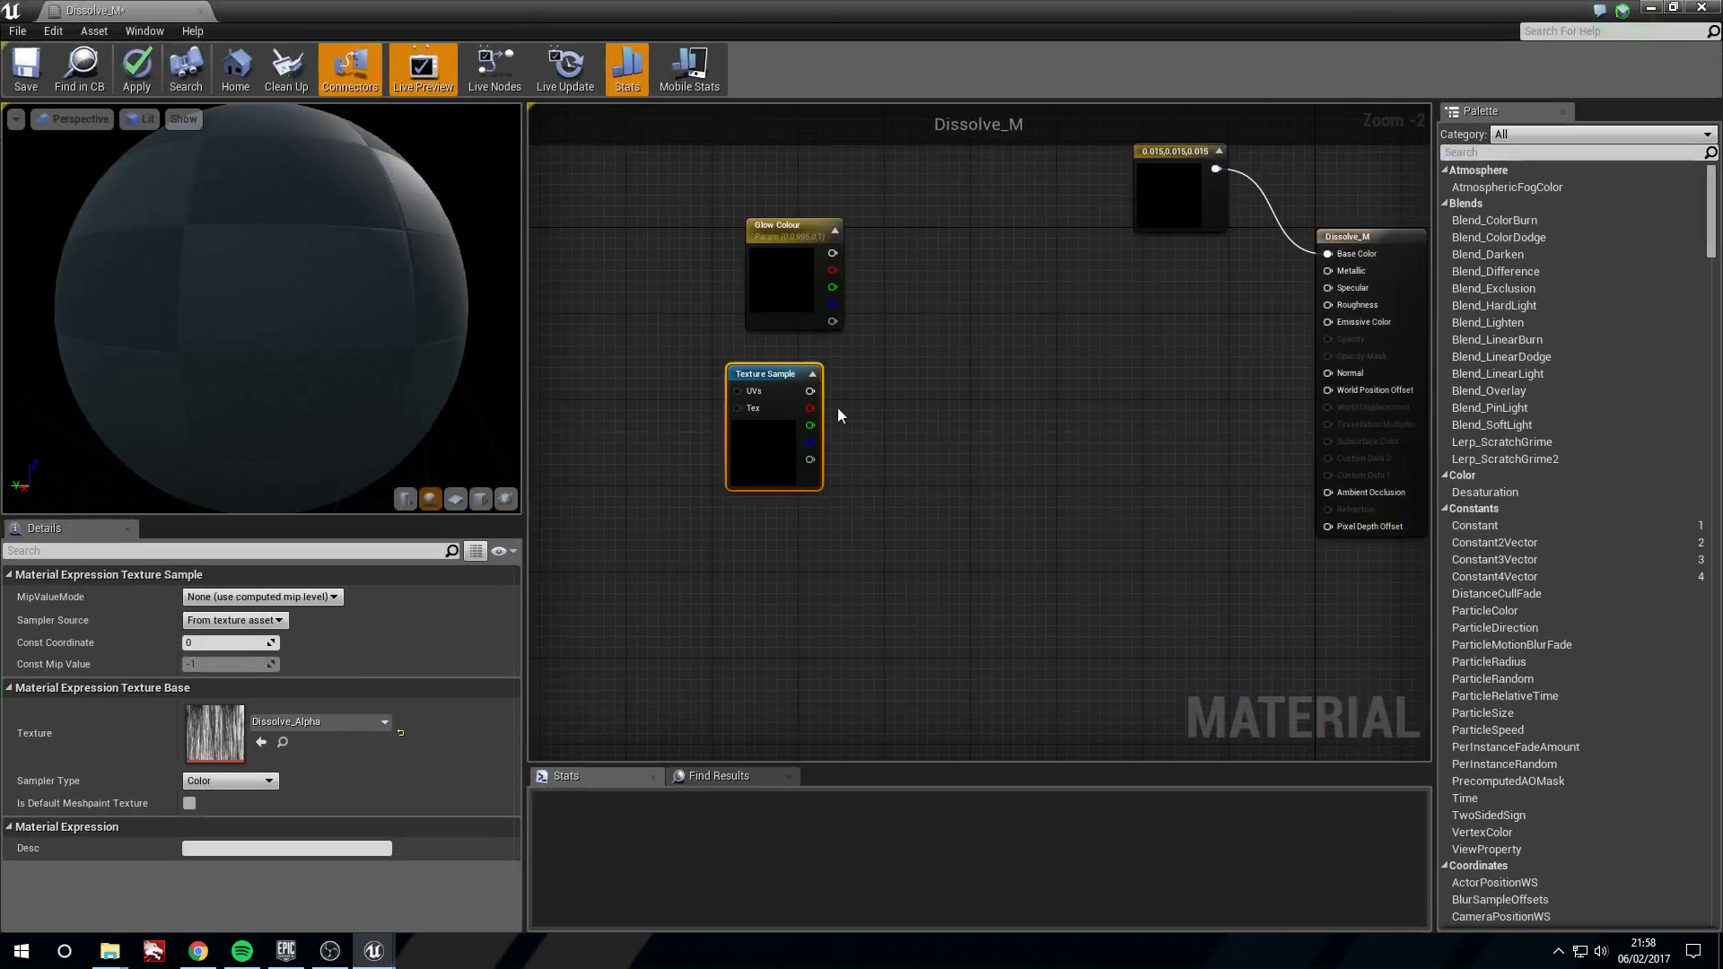
right_drag(840, 444, 880, 488)
scroll(879, 488, up, 1)
mouse_move(796, 488)
mouse_down()
mouse_move(837, 492)
mouse_move(820, 493)
mouse_up()
right_drag(752, 401, 868, 428)
mouse_move(919, 286)
mouse_down()
mouse_move(932, 273)
mouse_move(912, 260)
mouse_move(919, 299)
mouse_up()
drag(941, 555, 940, 567)
- Add a scalar parameter named Dissolve Amount in the empty area well before the Glow Colour node
right_drag(725, 416, 914, 469)
scroll(808, 423, down, 1)
right_drag(599, 317, 781, 385)
click(781, 386)
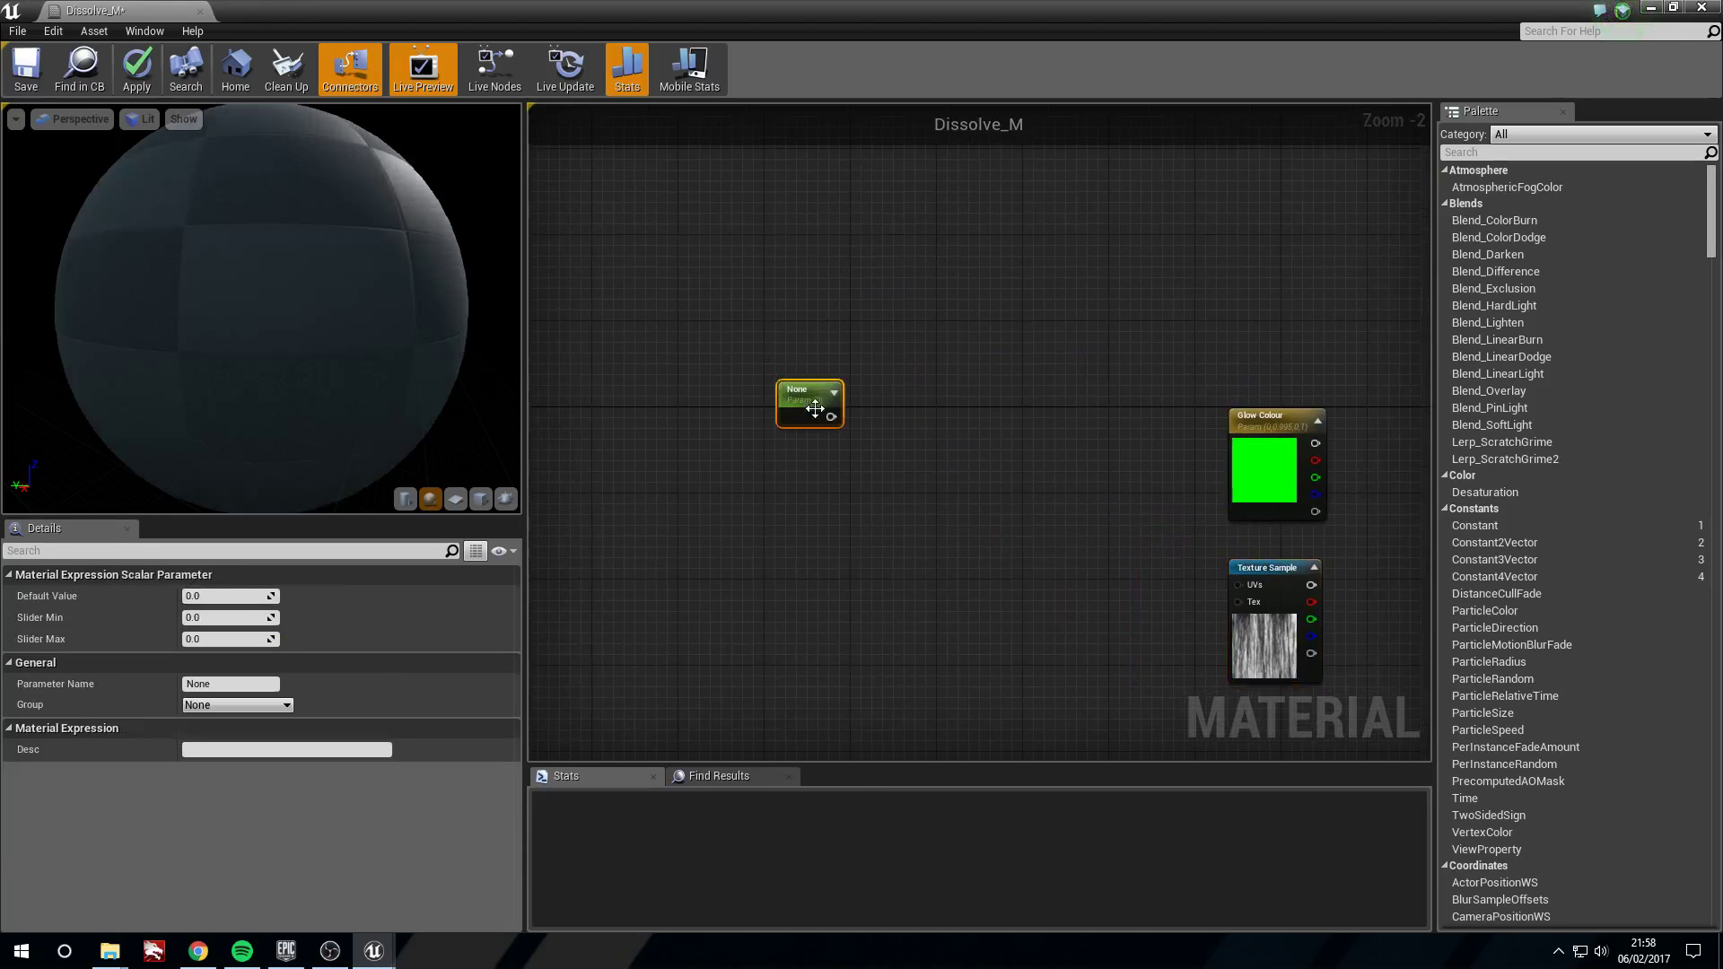
click(231, 684)
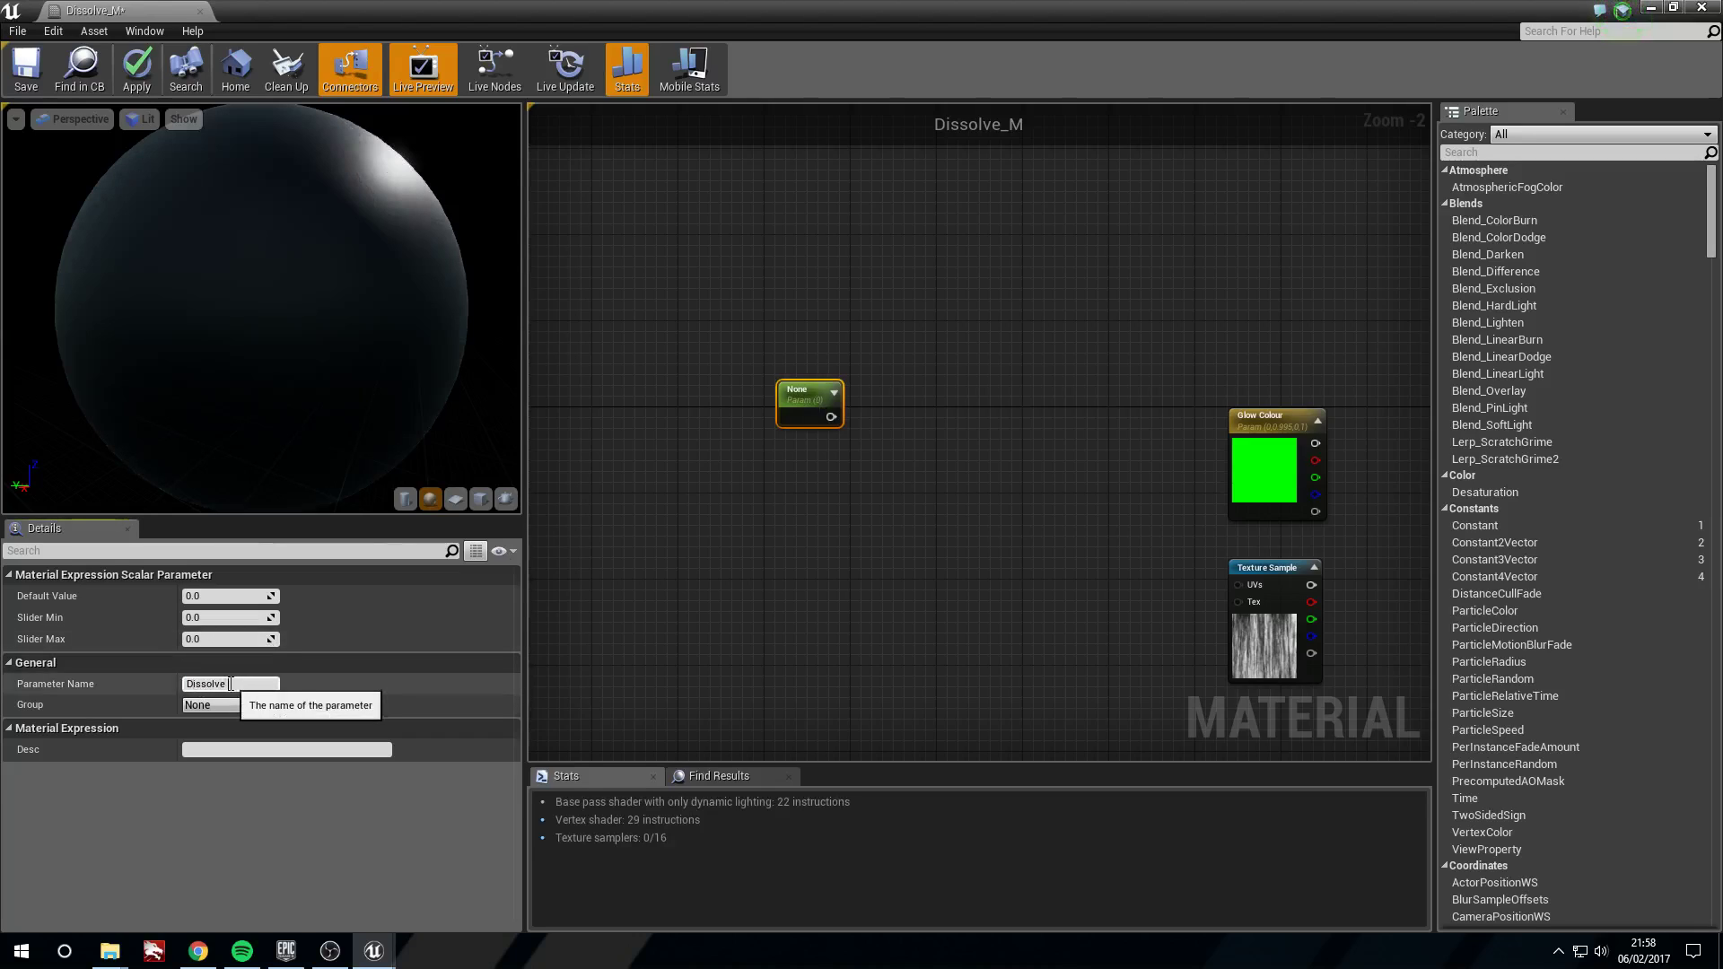
text(Dissolve Amount)
key(Return)
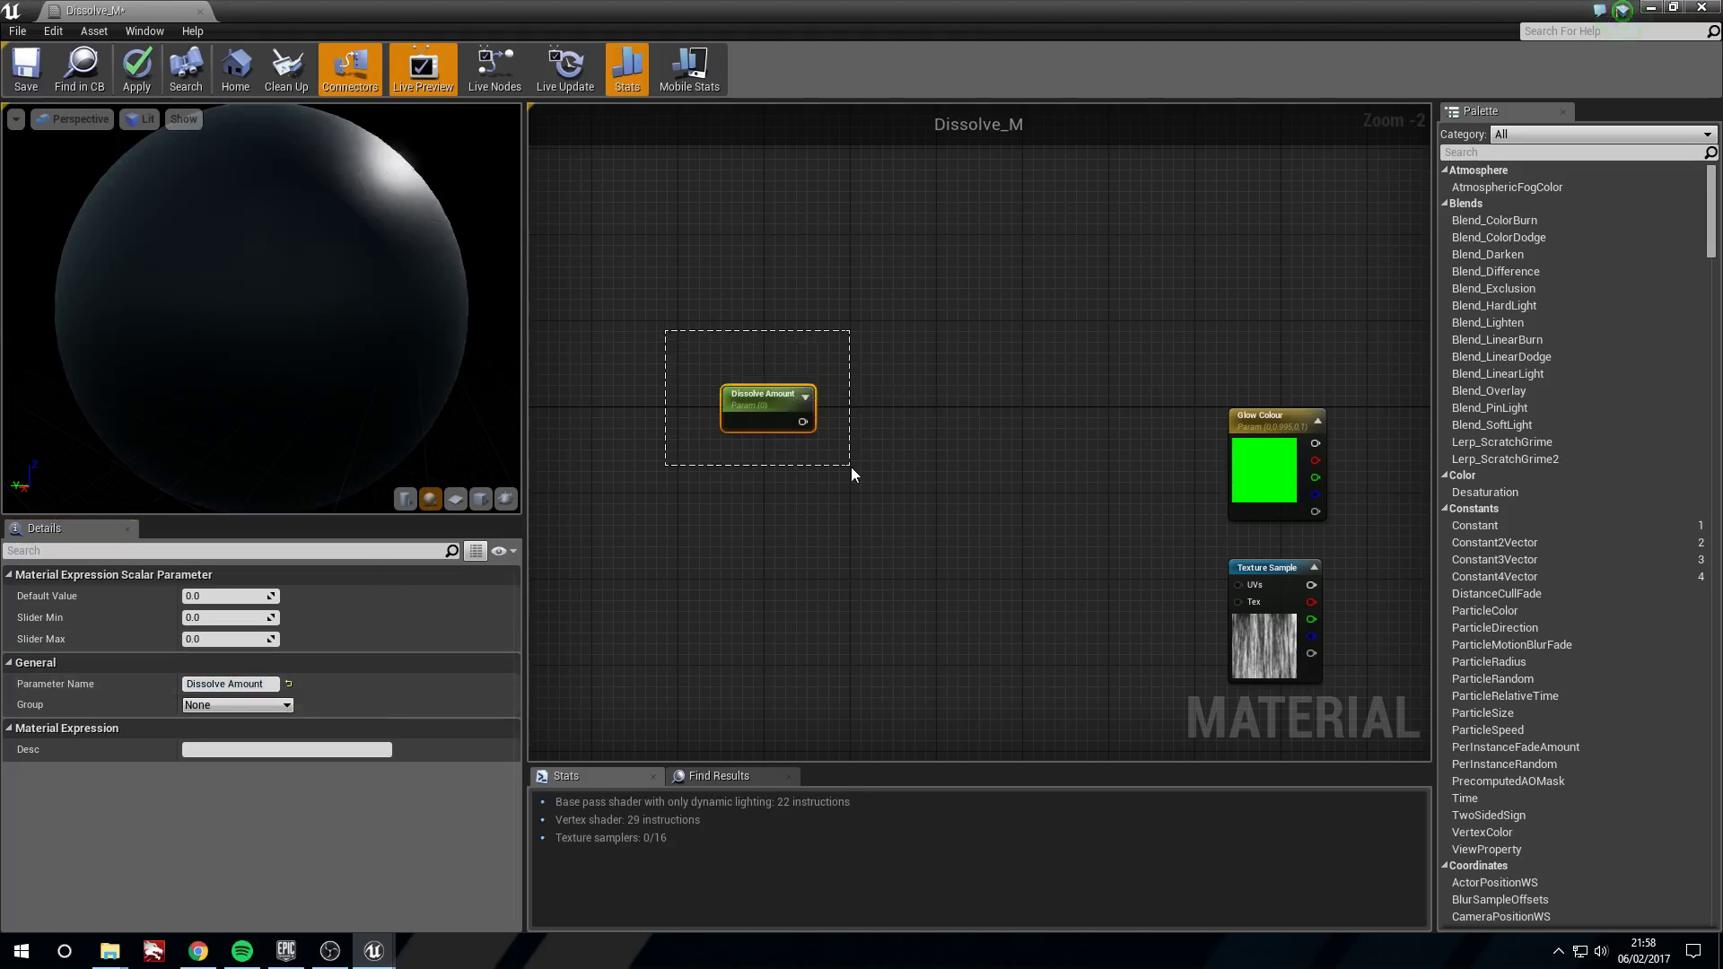
drag(851, 474, 849, 467)
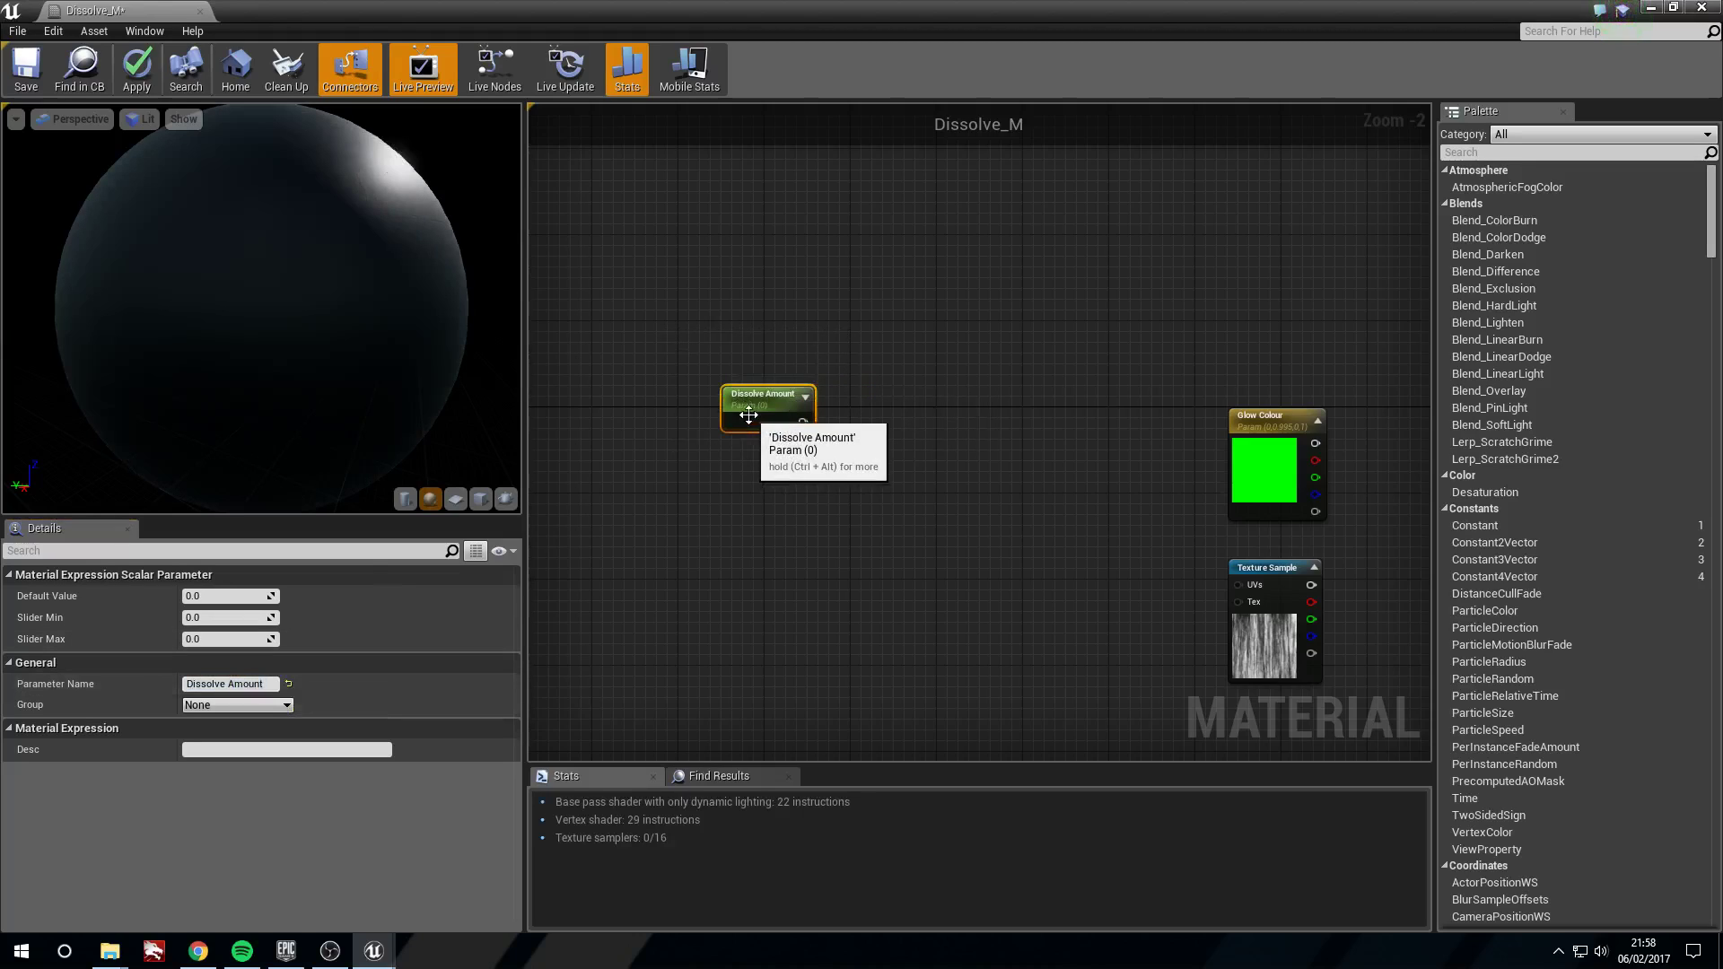
drag(746, 422, 735, 412)
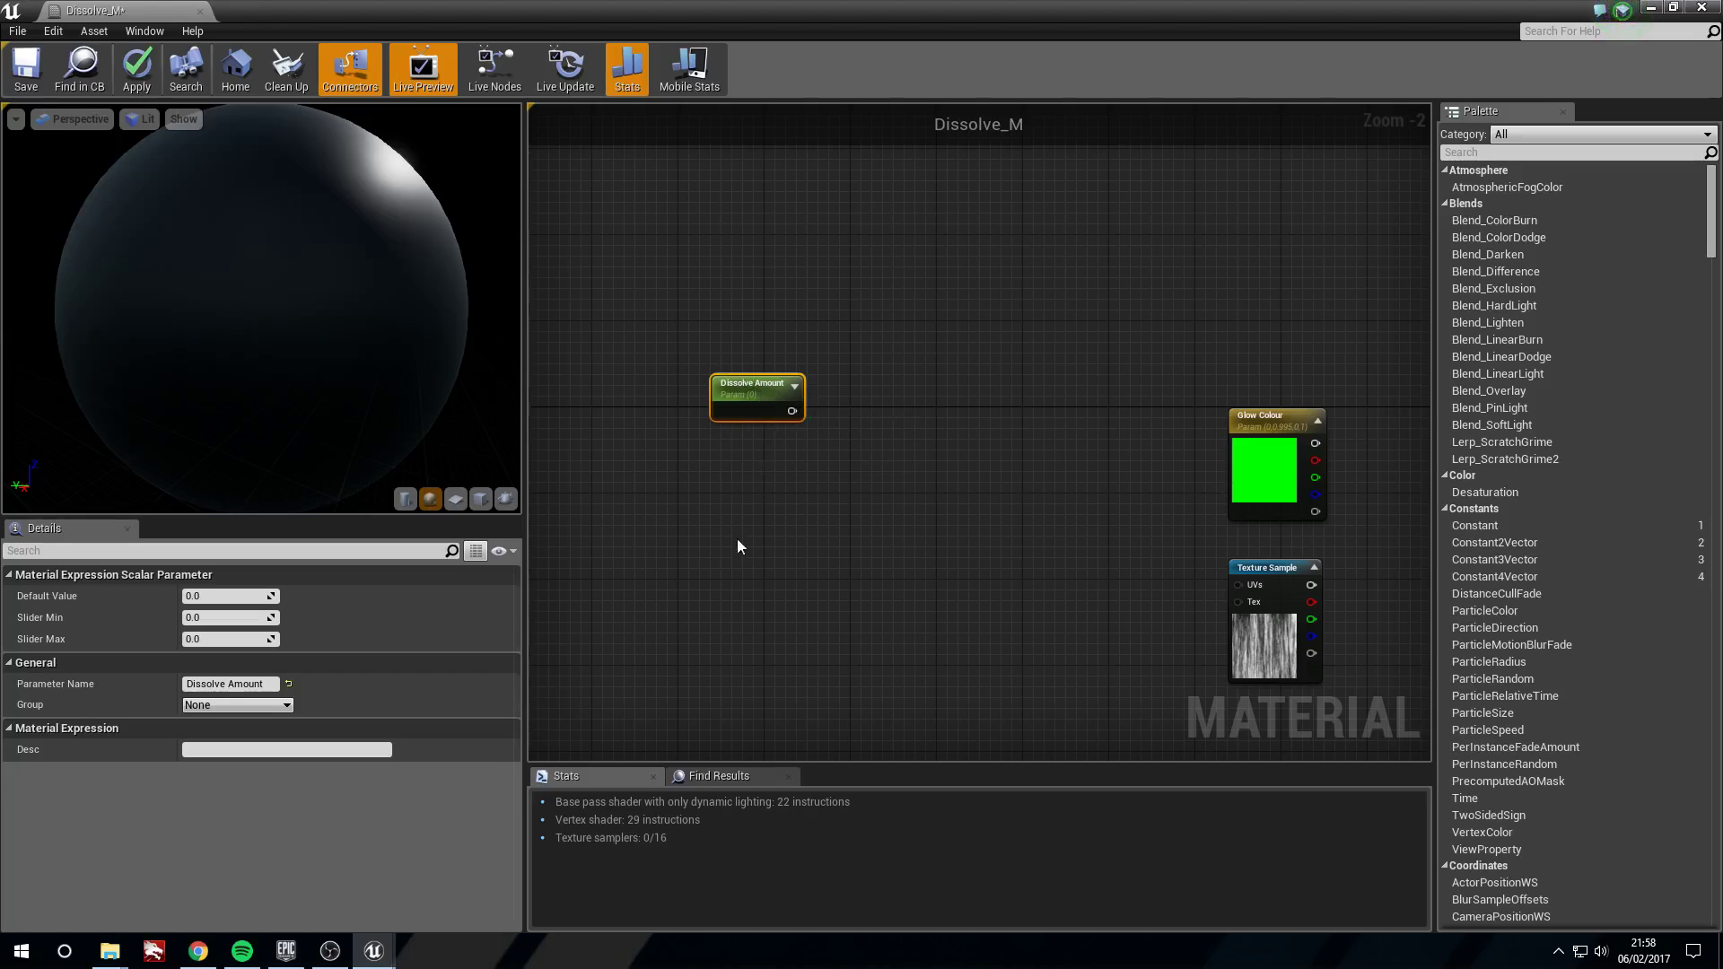
- Add a scalar parameter named Fringe below Dissolve Amount and set its default value to 25
click(727, 537)
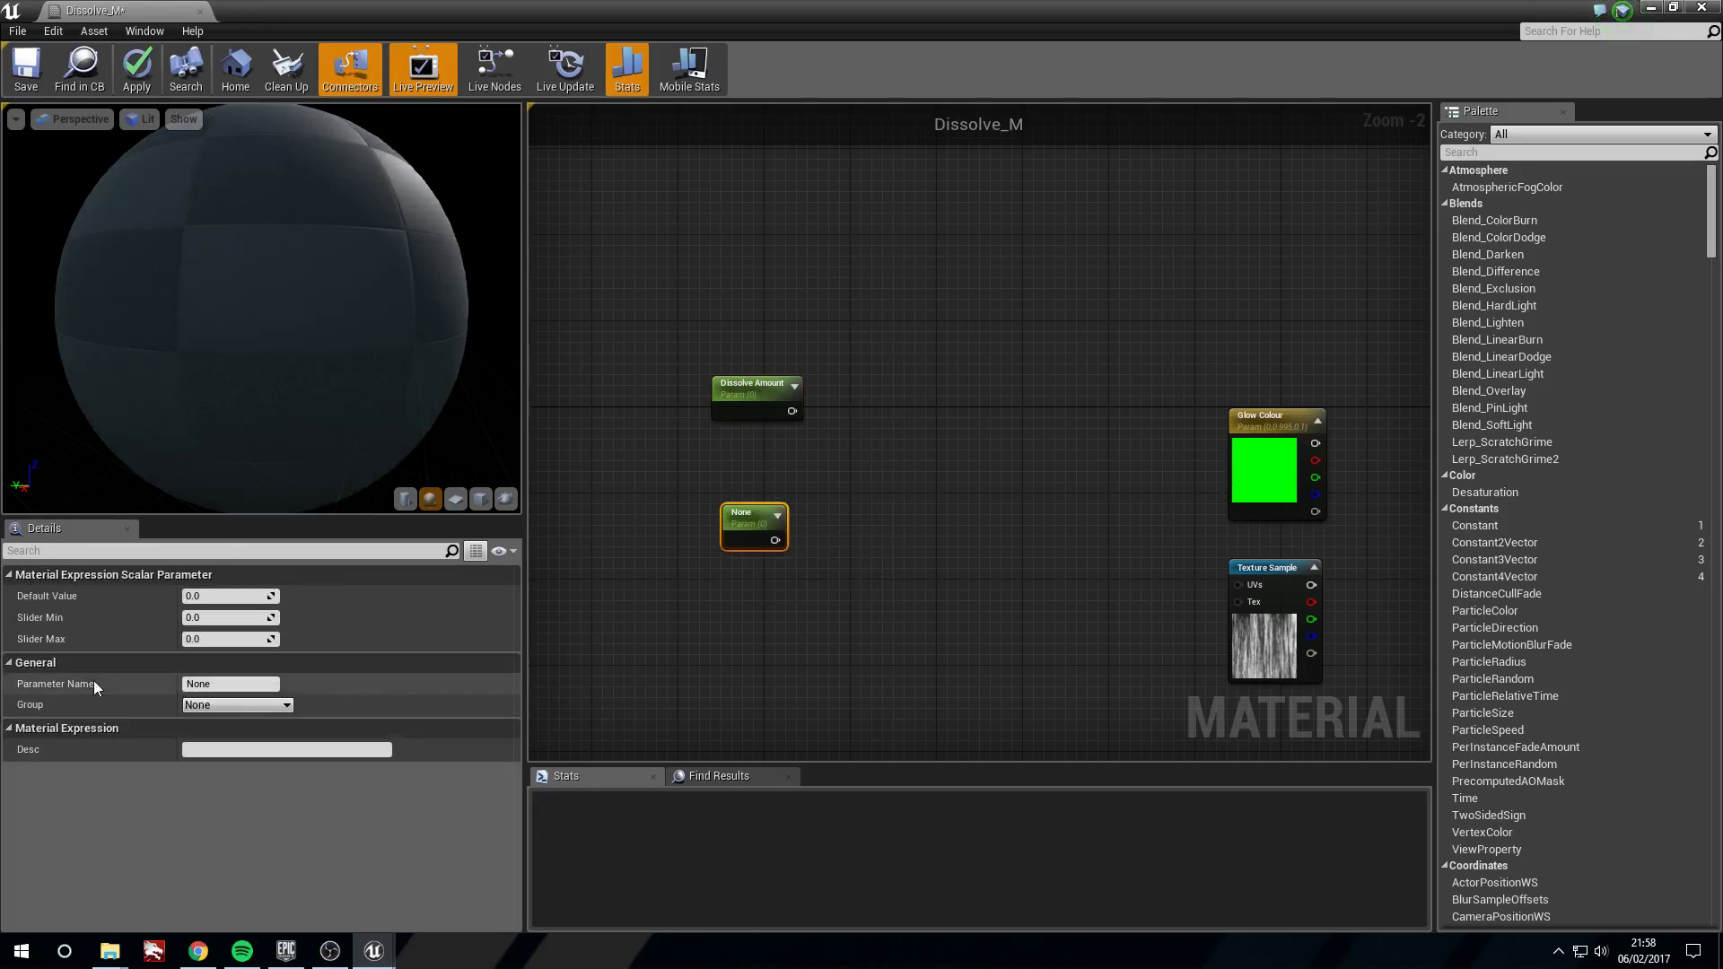
click(233, 685)
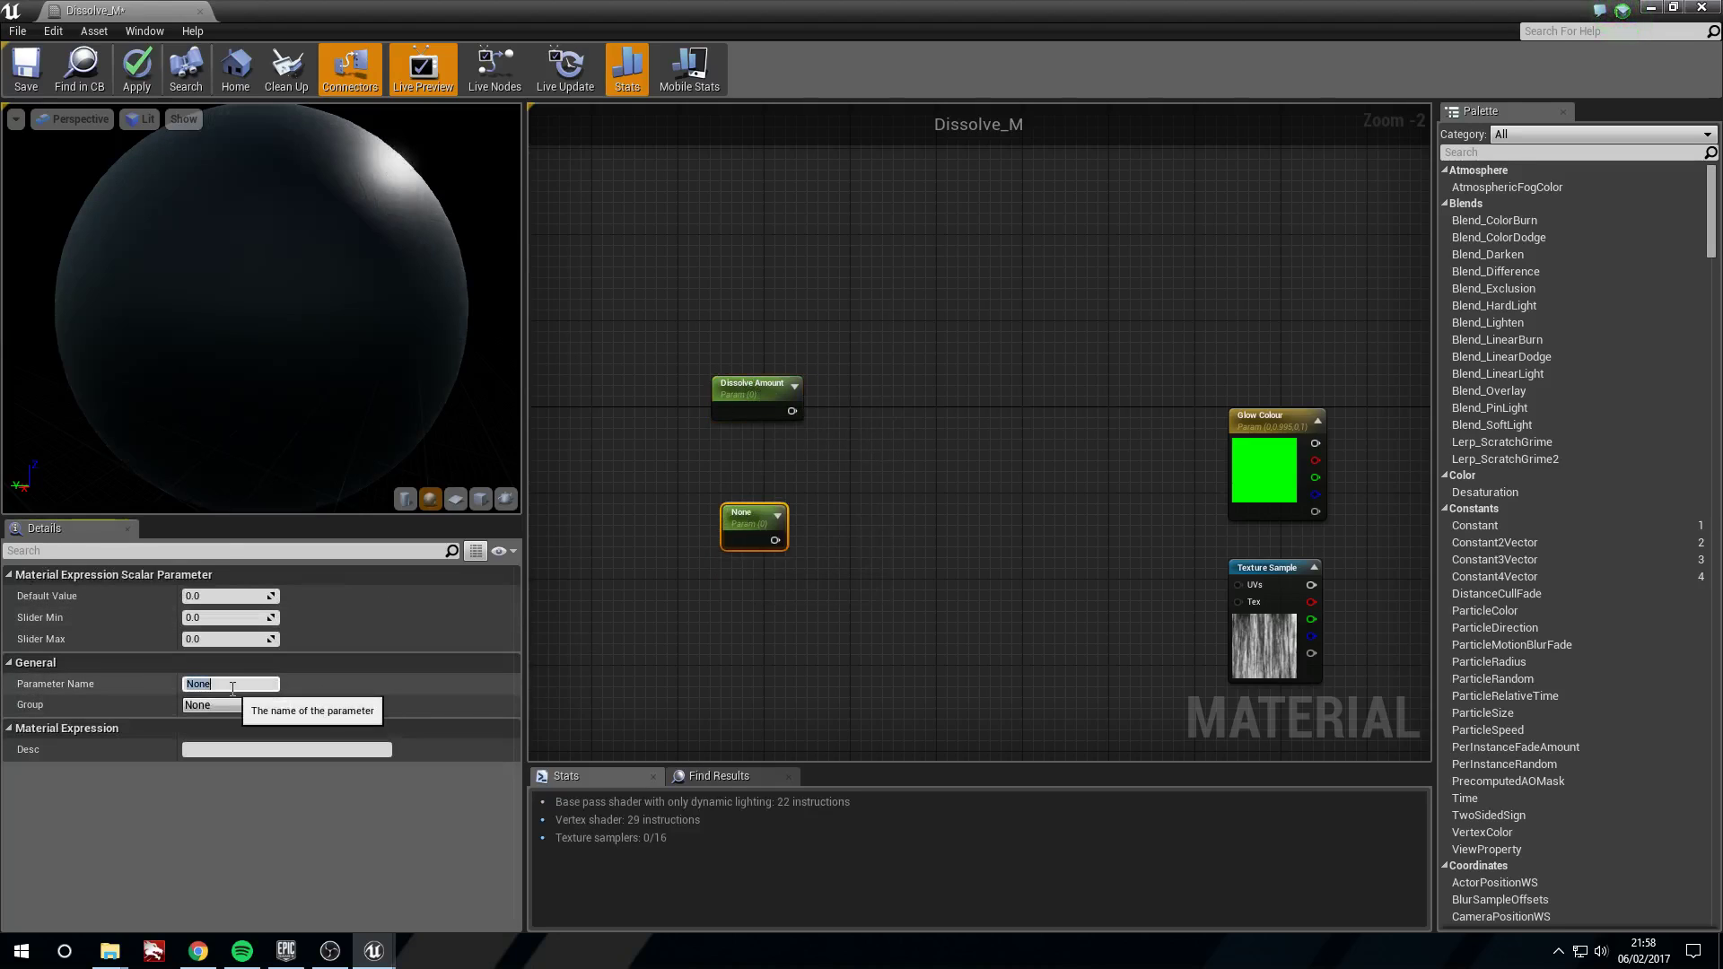
text(Fringe)
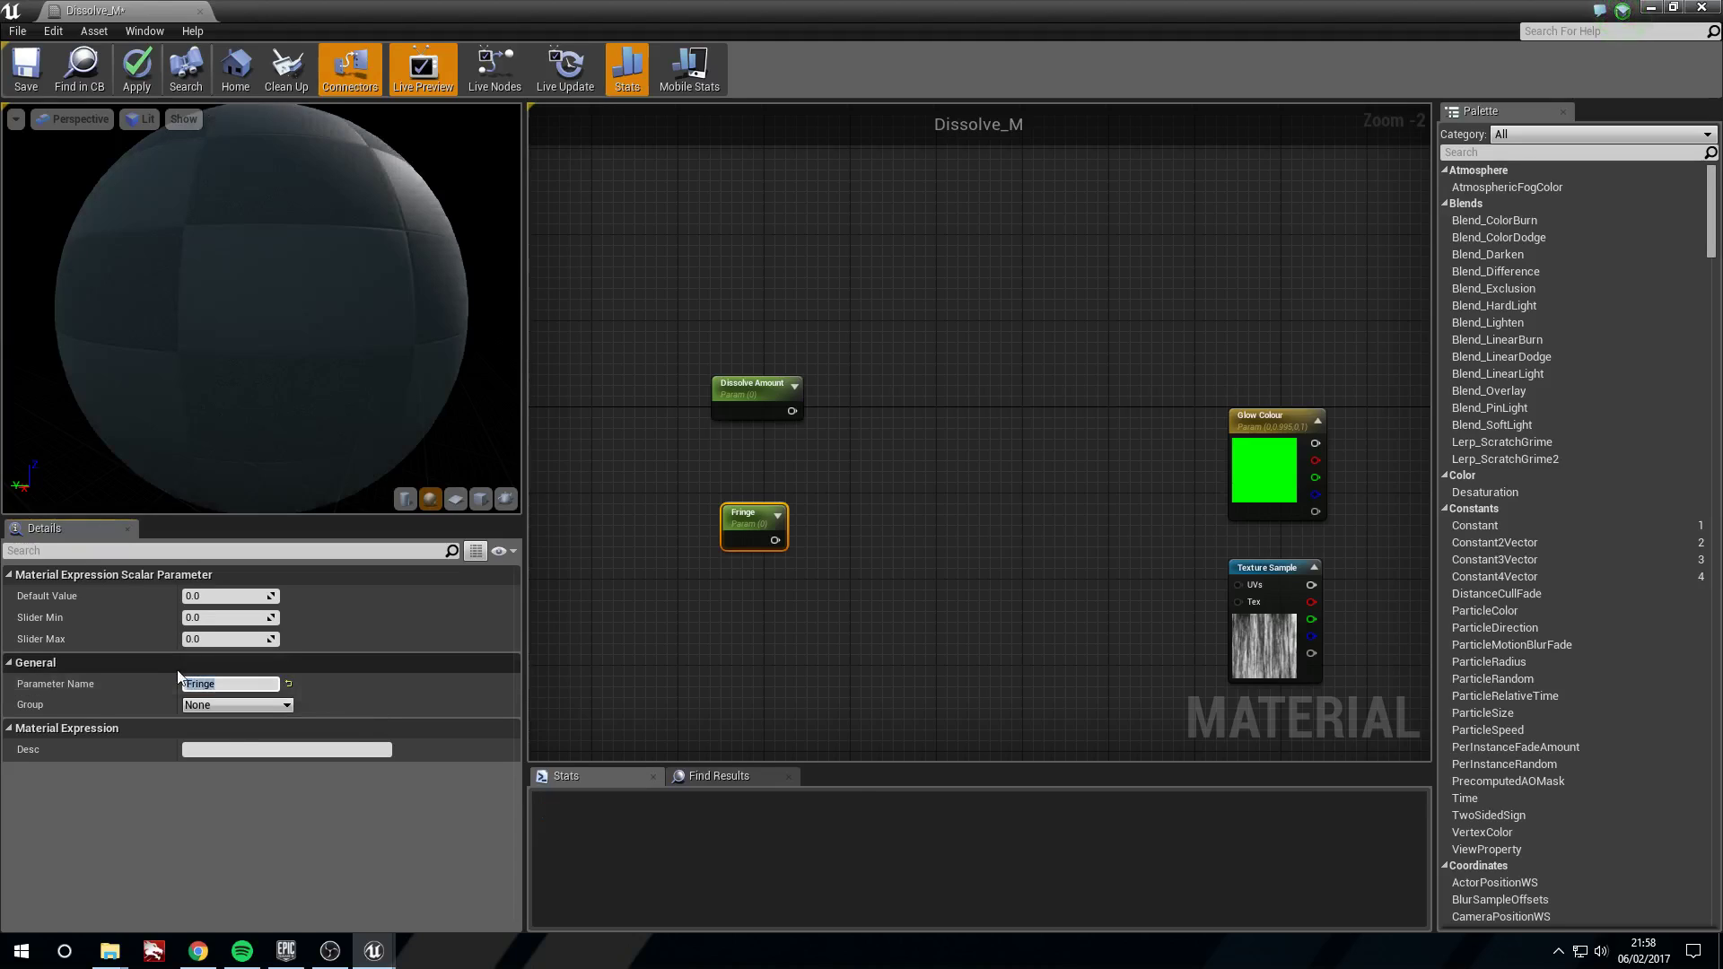
click(241, 603)
text(25)
key(Return)
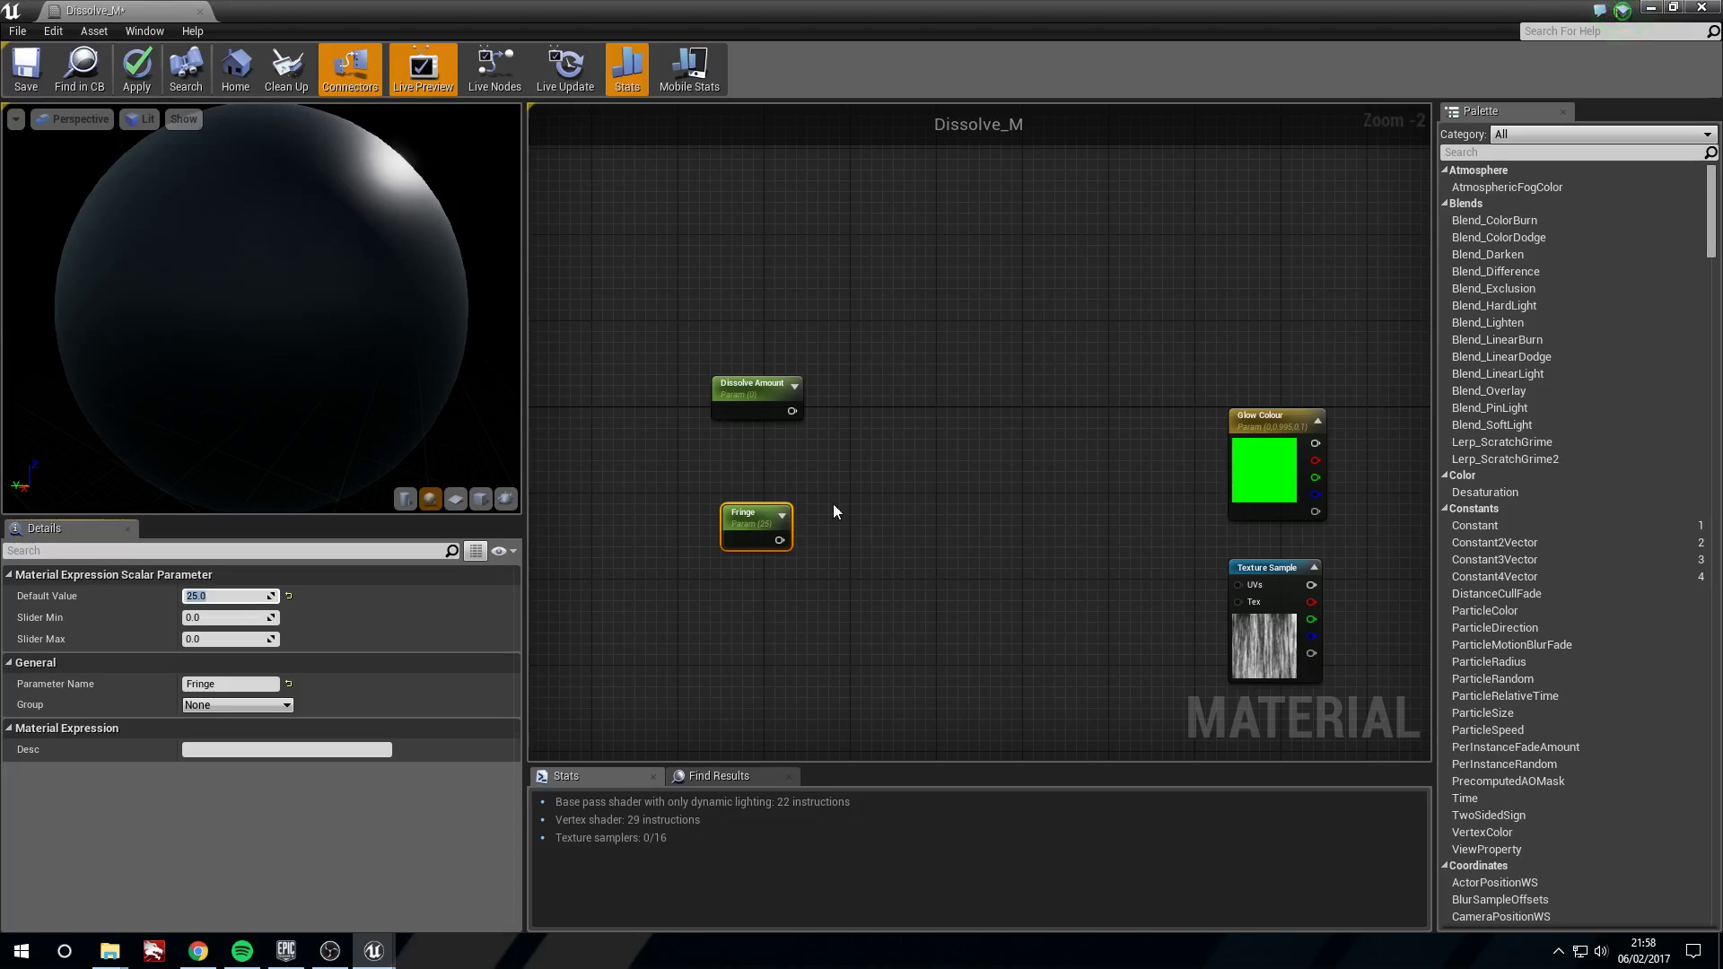
- Feed the Fringe parameter into a new Divide node's A input and set Const B to 100
drag(752, 513, 834, 521)
text(divi)
key(Return)
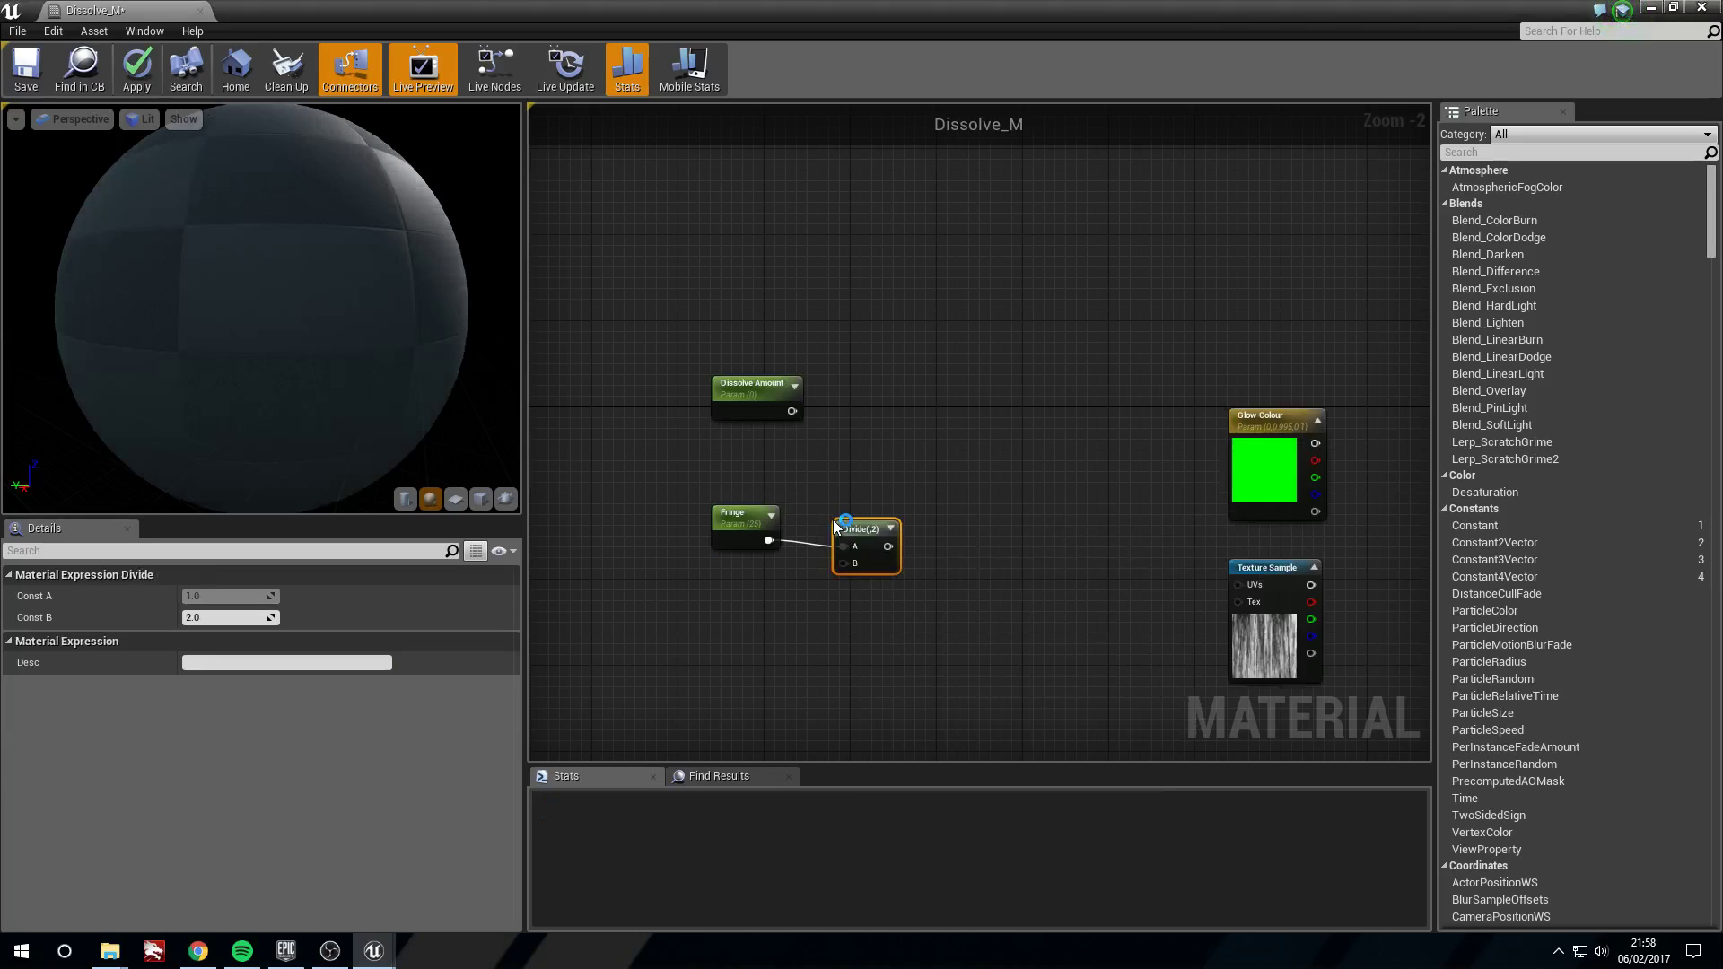
click(245, 617)
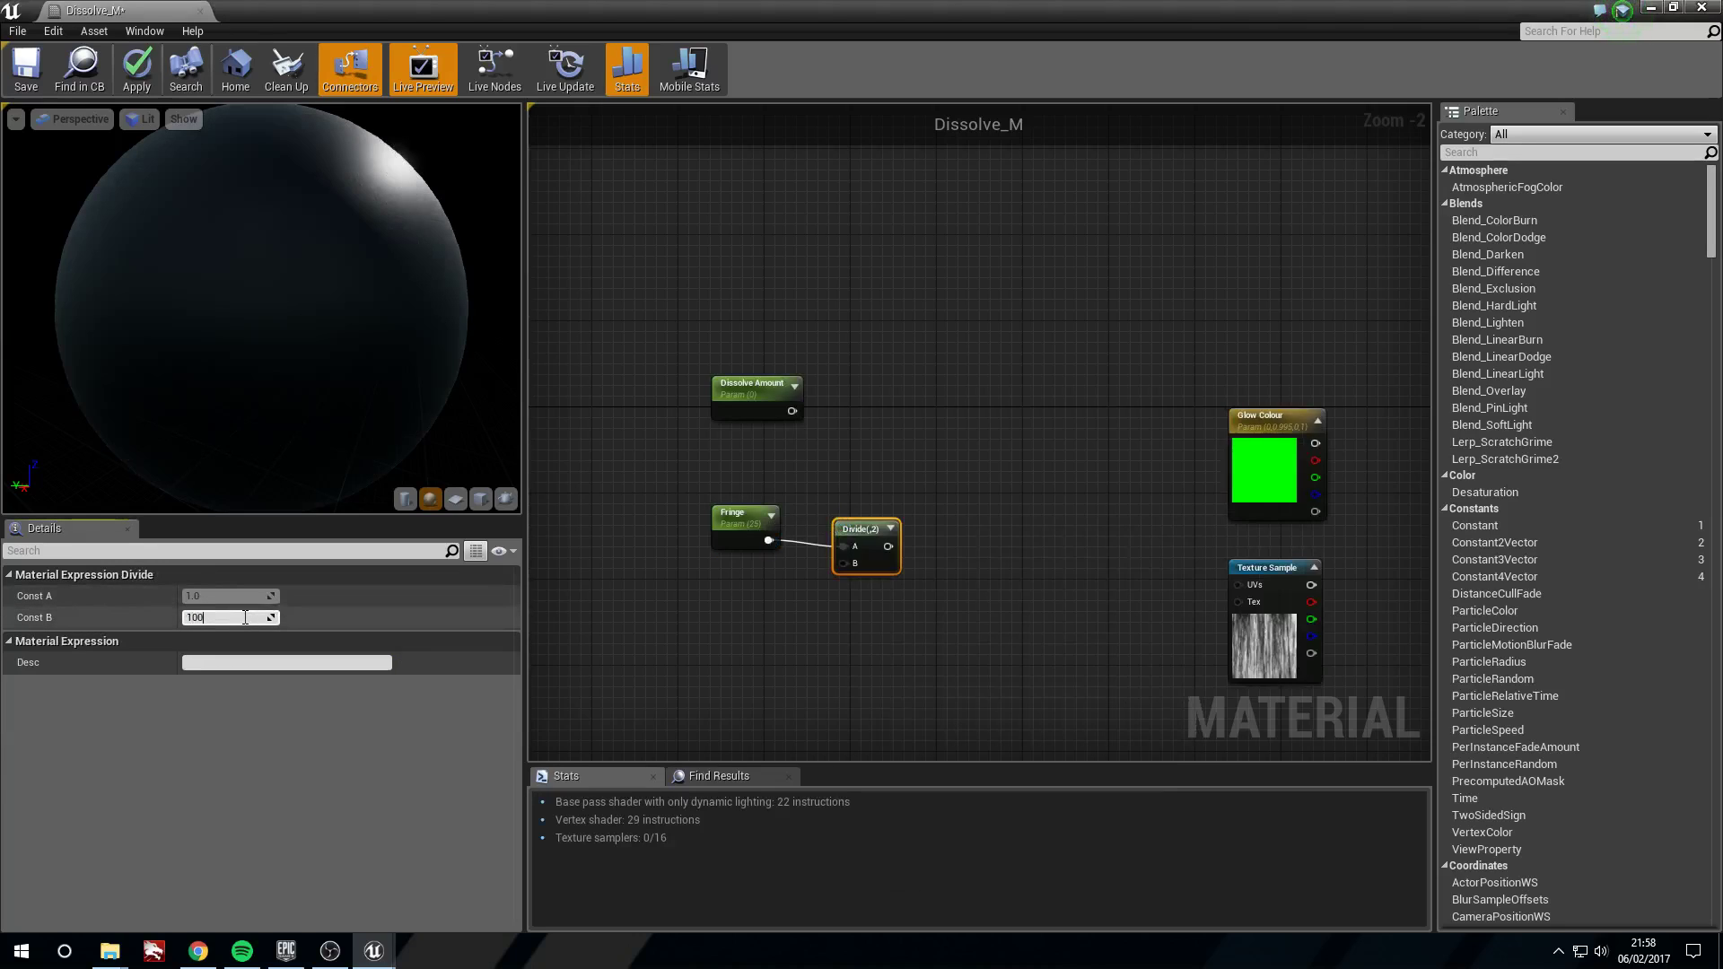
key(Return)
drag(853, 529, 827, 523)
- Insert an Add node with Dissolve Amount connected to A and the Divide result to B
click(886, 447)
drag(792, 411, 896, 470)
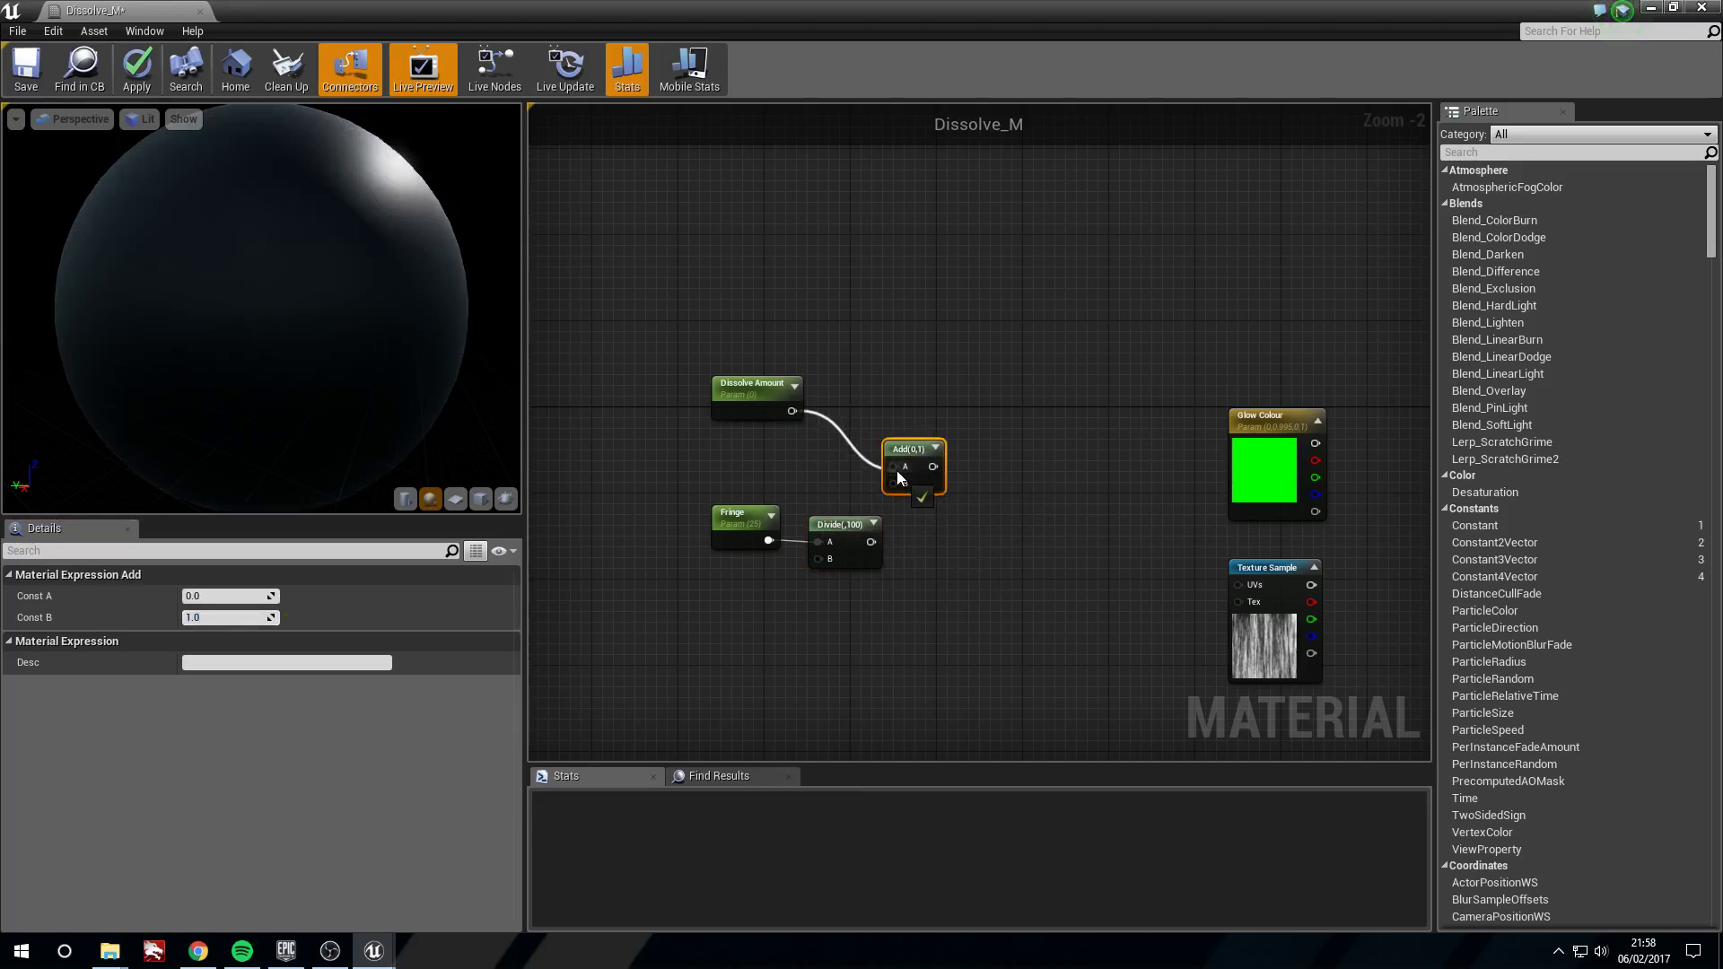
drag(871, 542, 910, 464)
right_drag(844, 420, 814, 455)
- Create an If node above the Add node with Dissolve Amount connected to its A input
drag(770, 451, 912, 300)
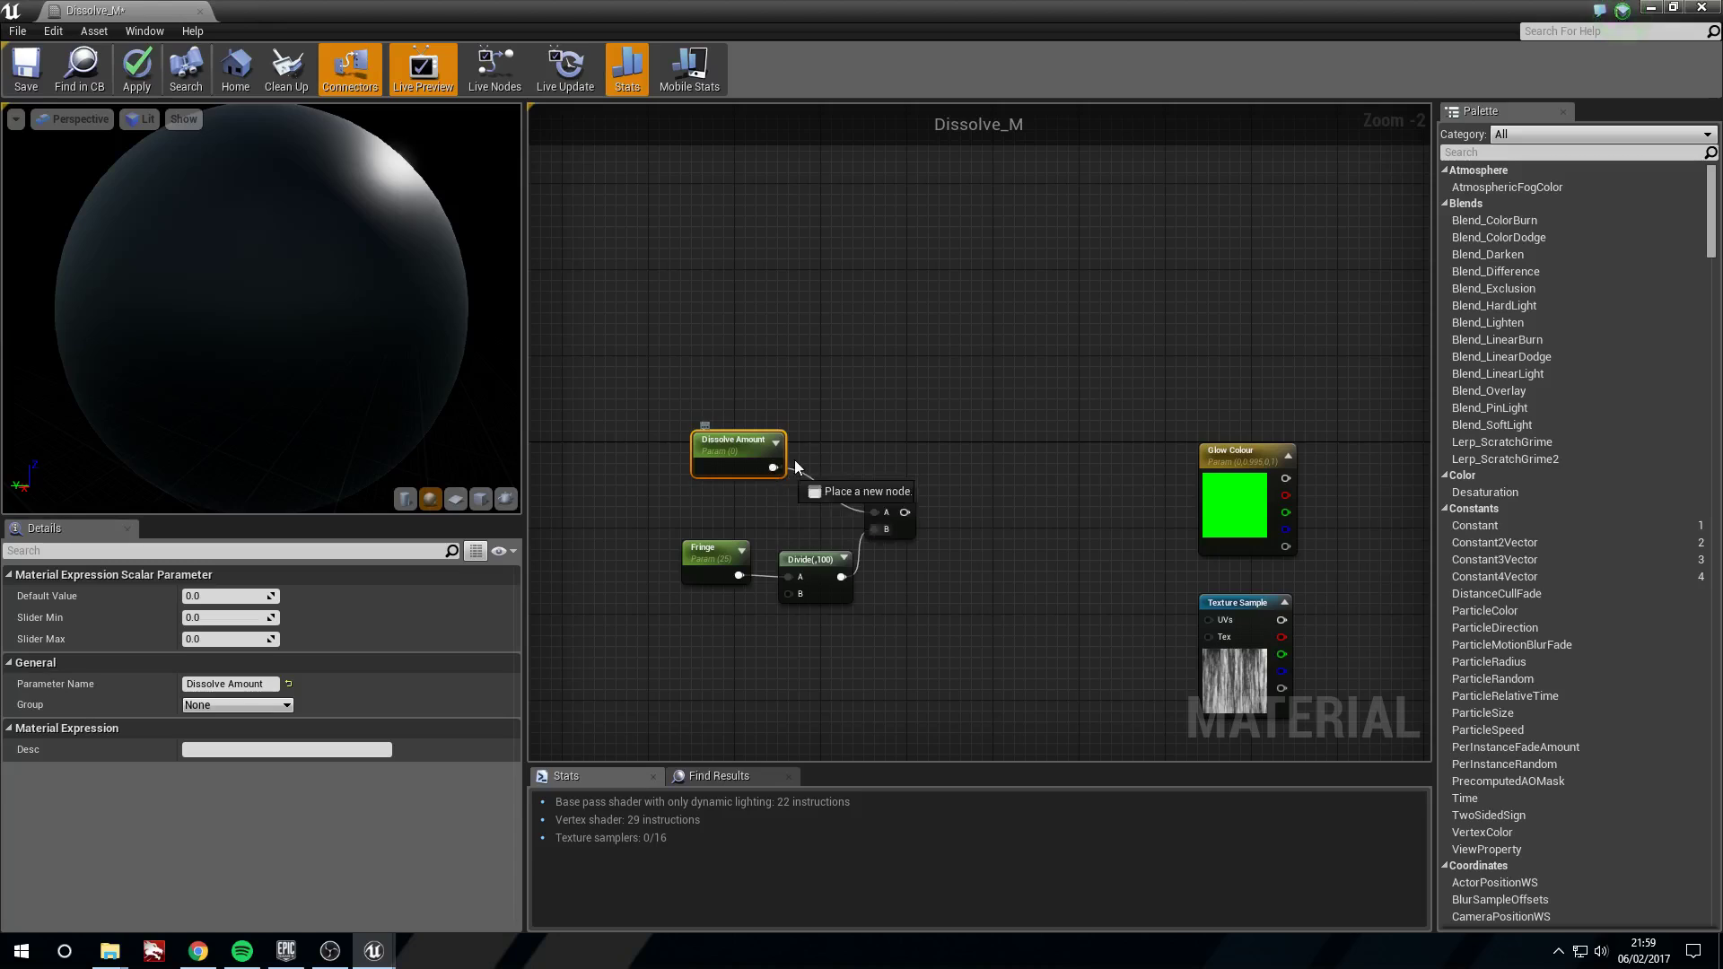
text(if)
key(Return)
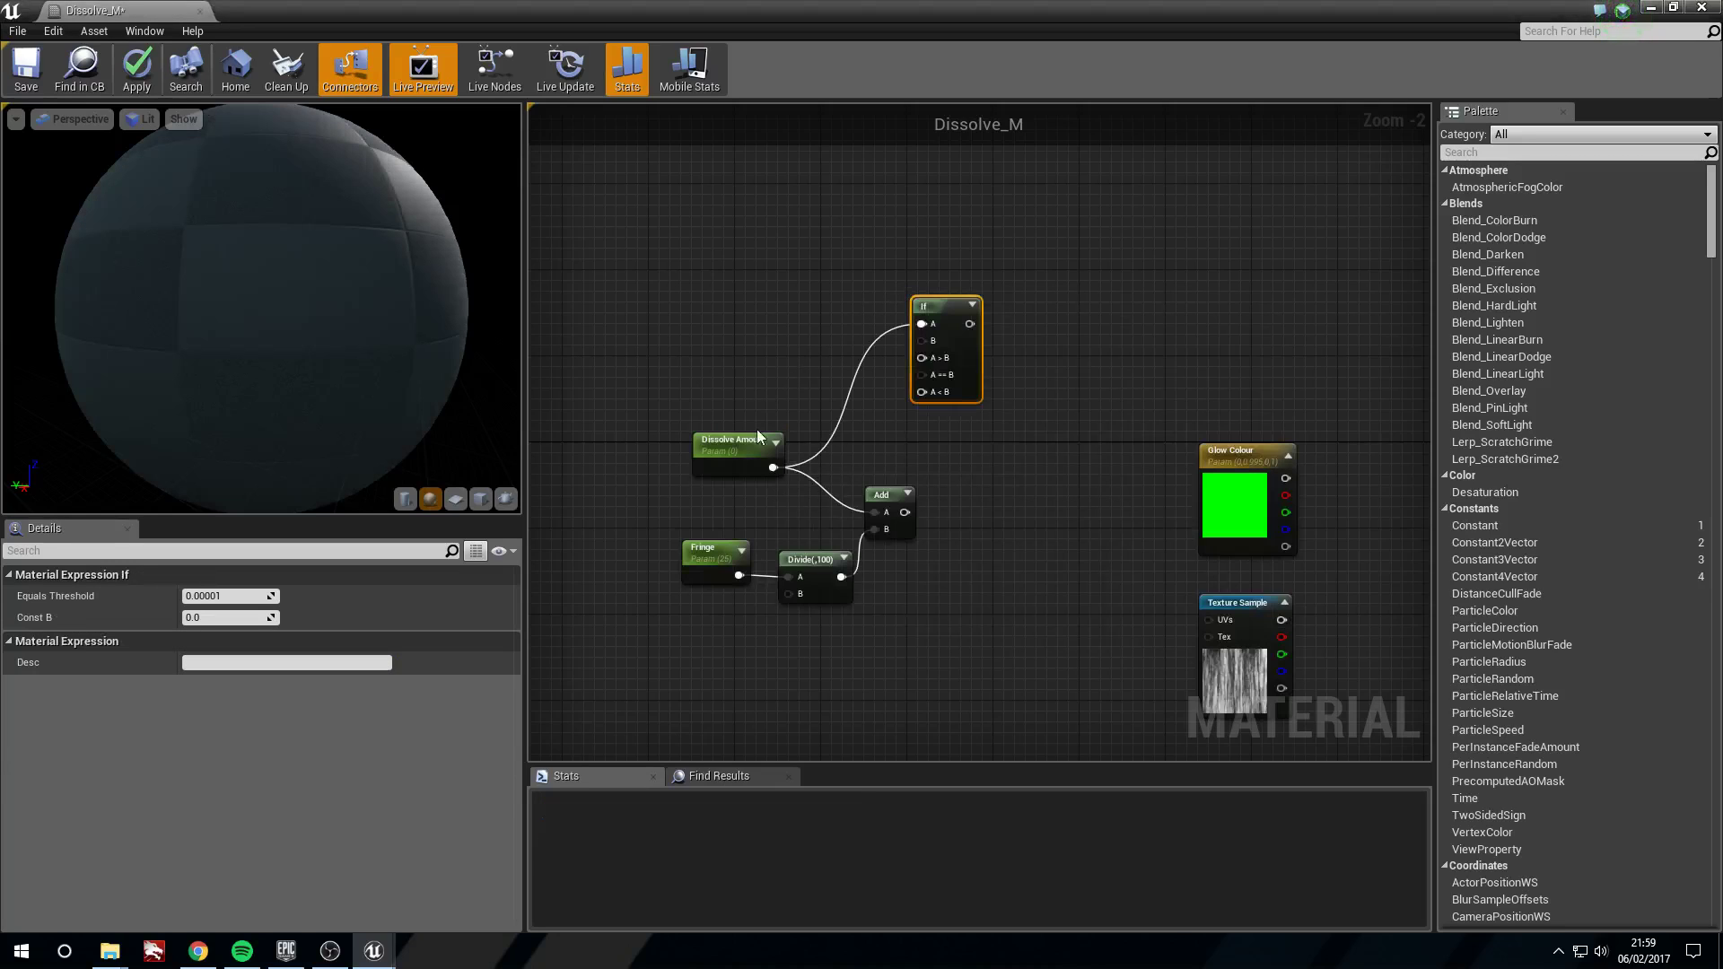
drag(757, 435, 725, 445)
right_drag(723, 449, 685, 458)
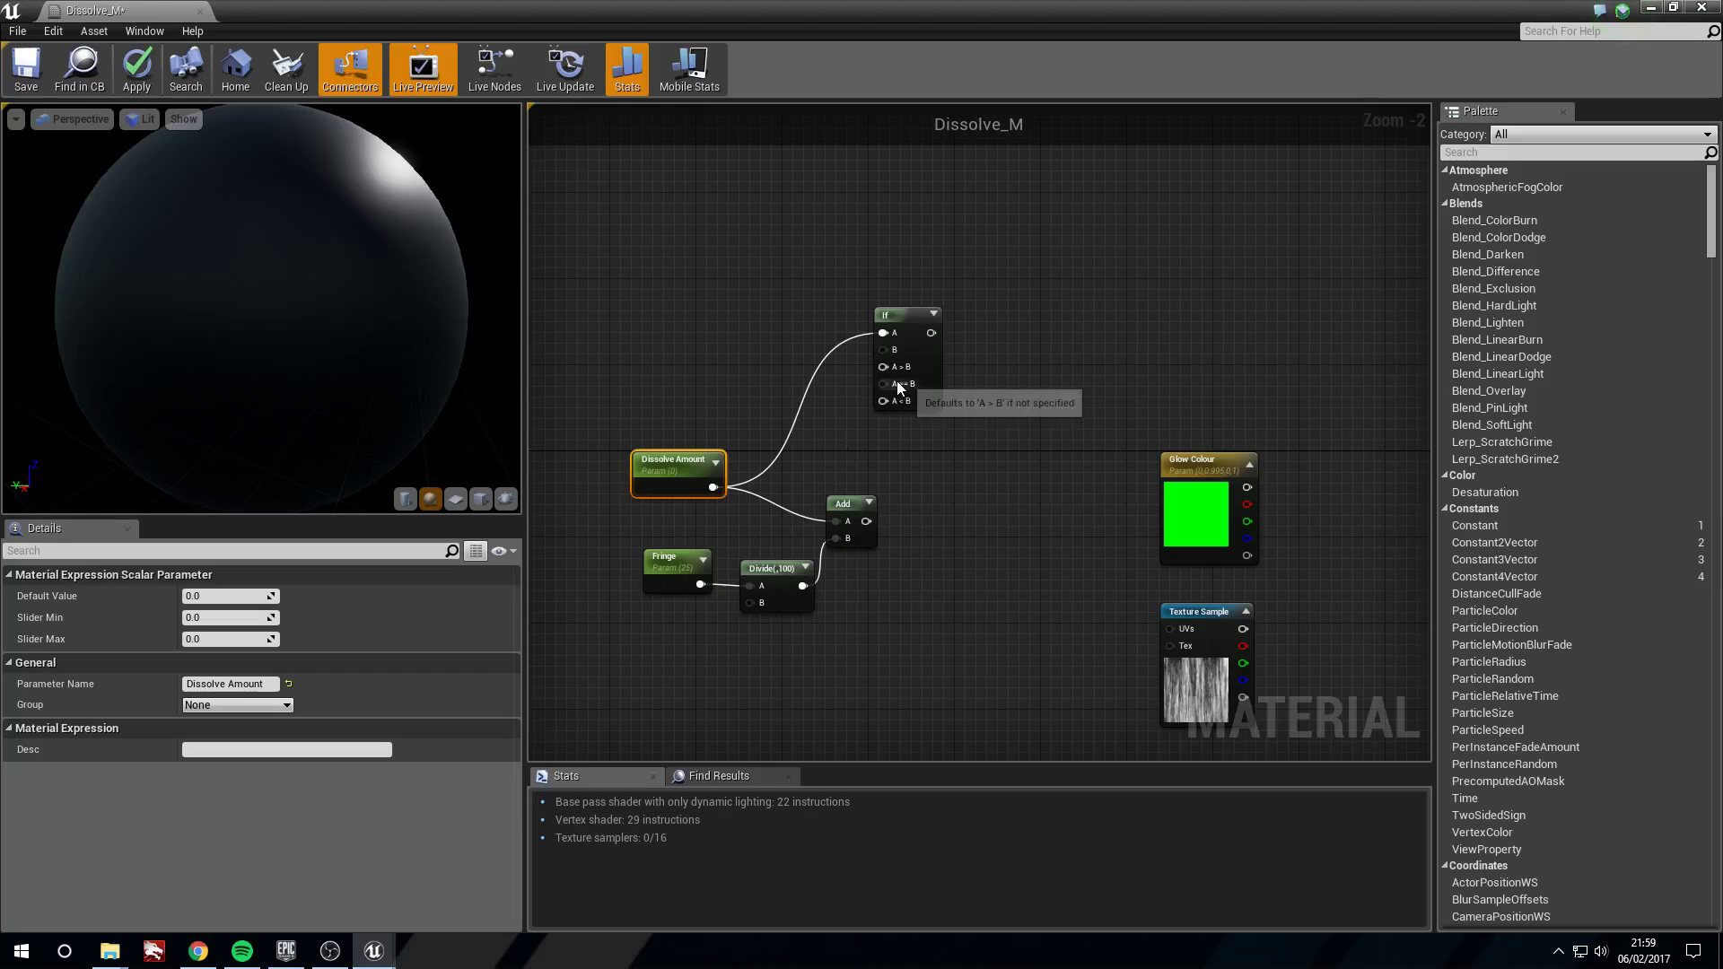
- Connect the Add node's output to the If node's A > B input and shift the If node slightly away
drag(866, 521, 884, 365)
click(870, 504)
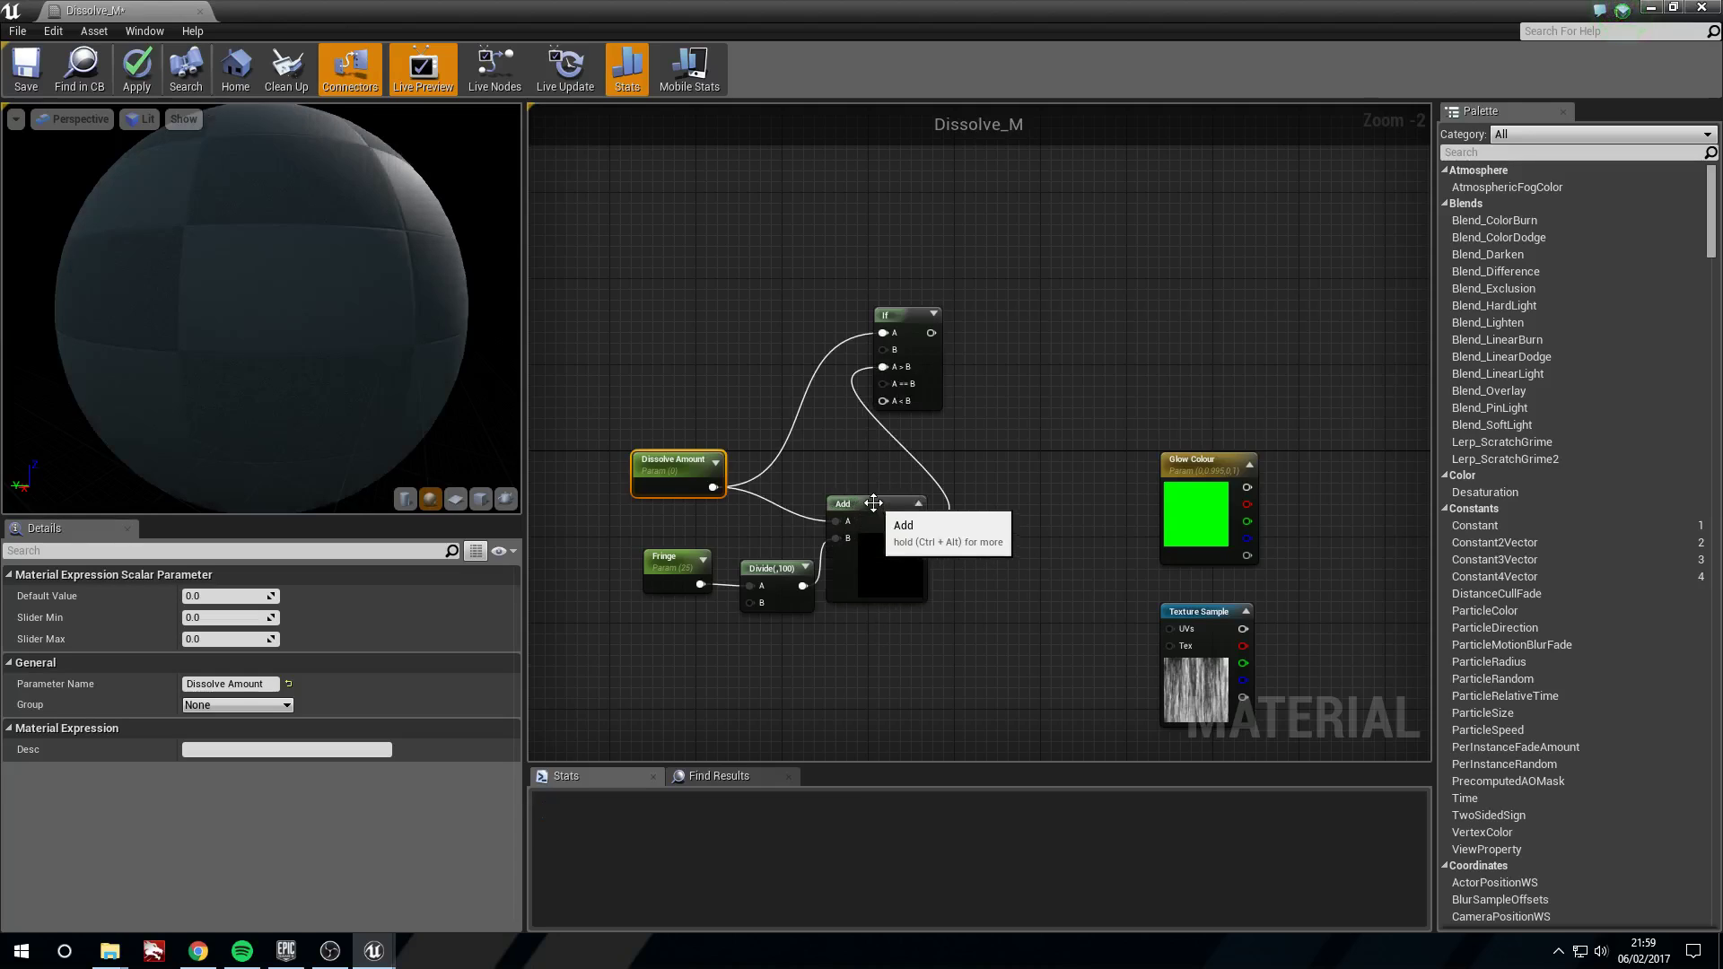
click(916, 505)
drag(893, 314, 909, 319)
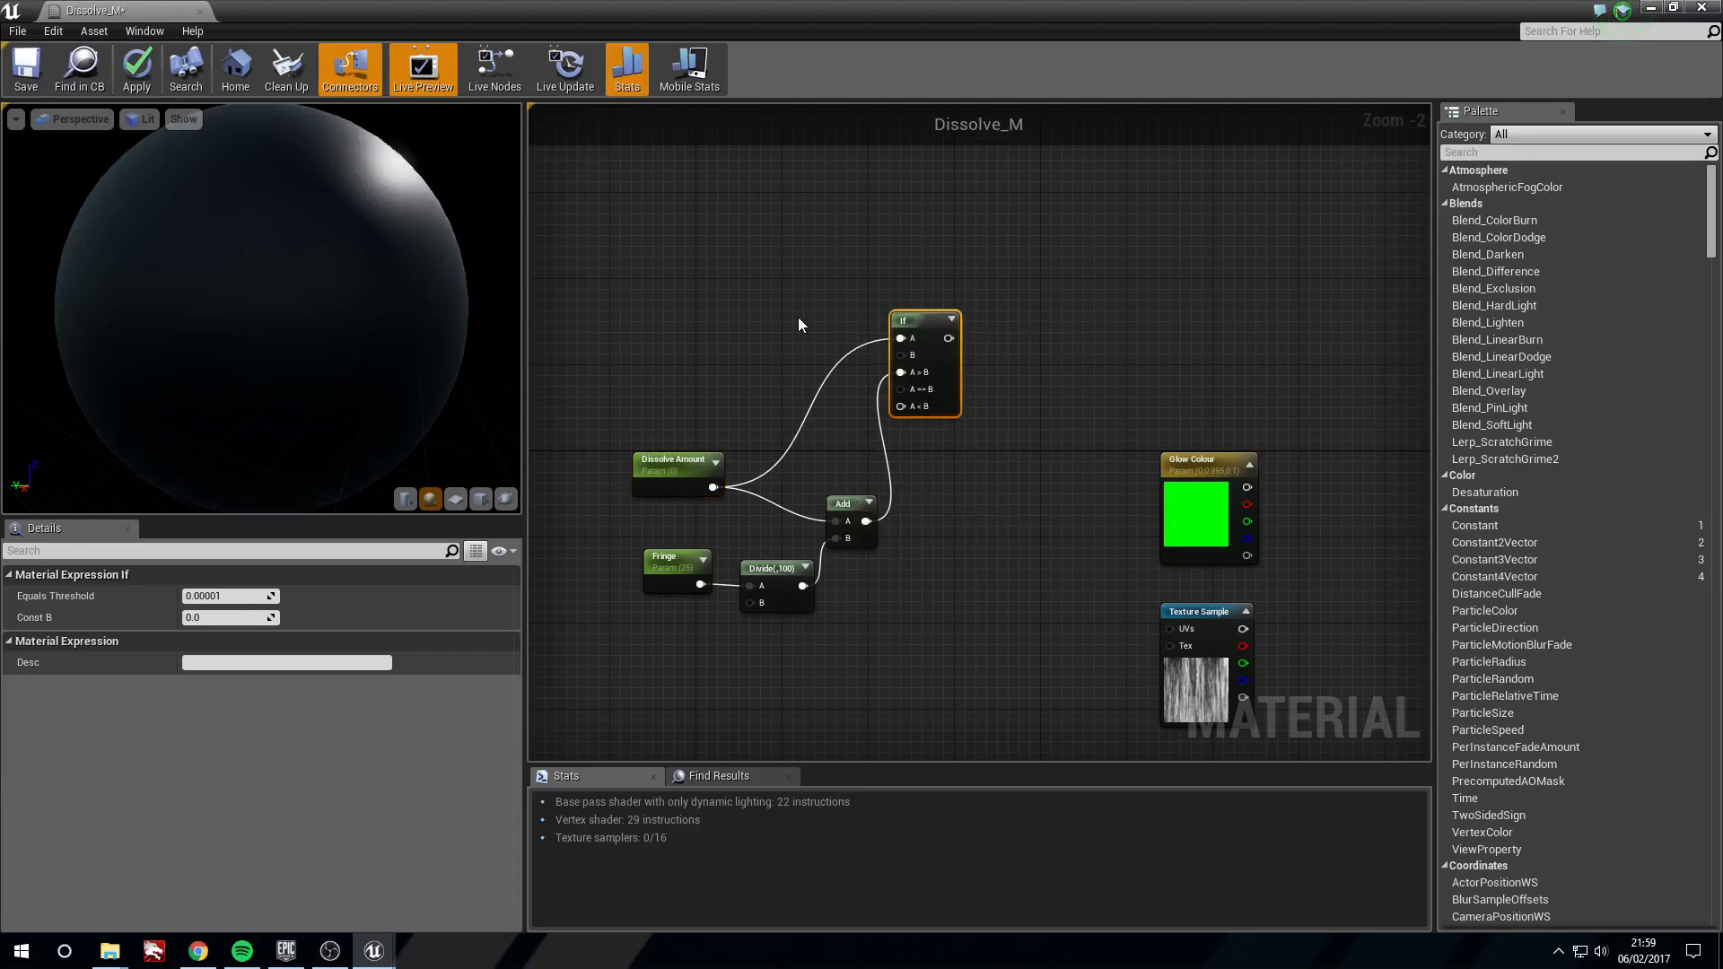
- Add a constant of 0 and connect it to the If node's B, A == B and A < B inputs
right_drag(689, 360, 772, 367)
click(763, 354)
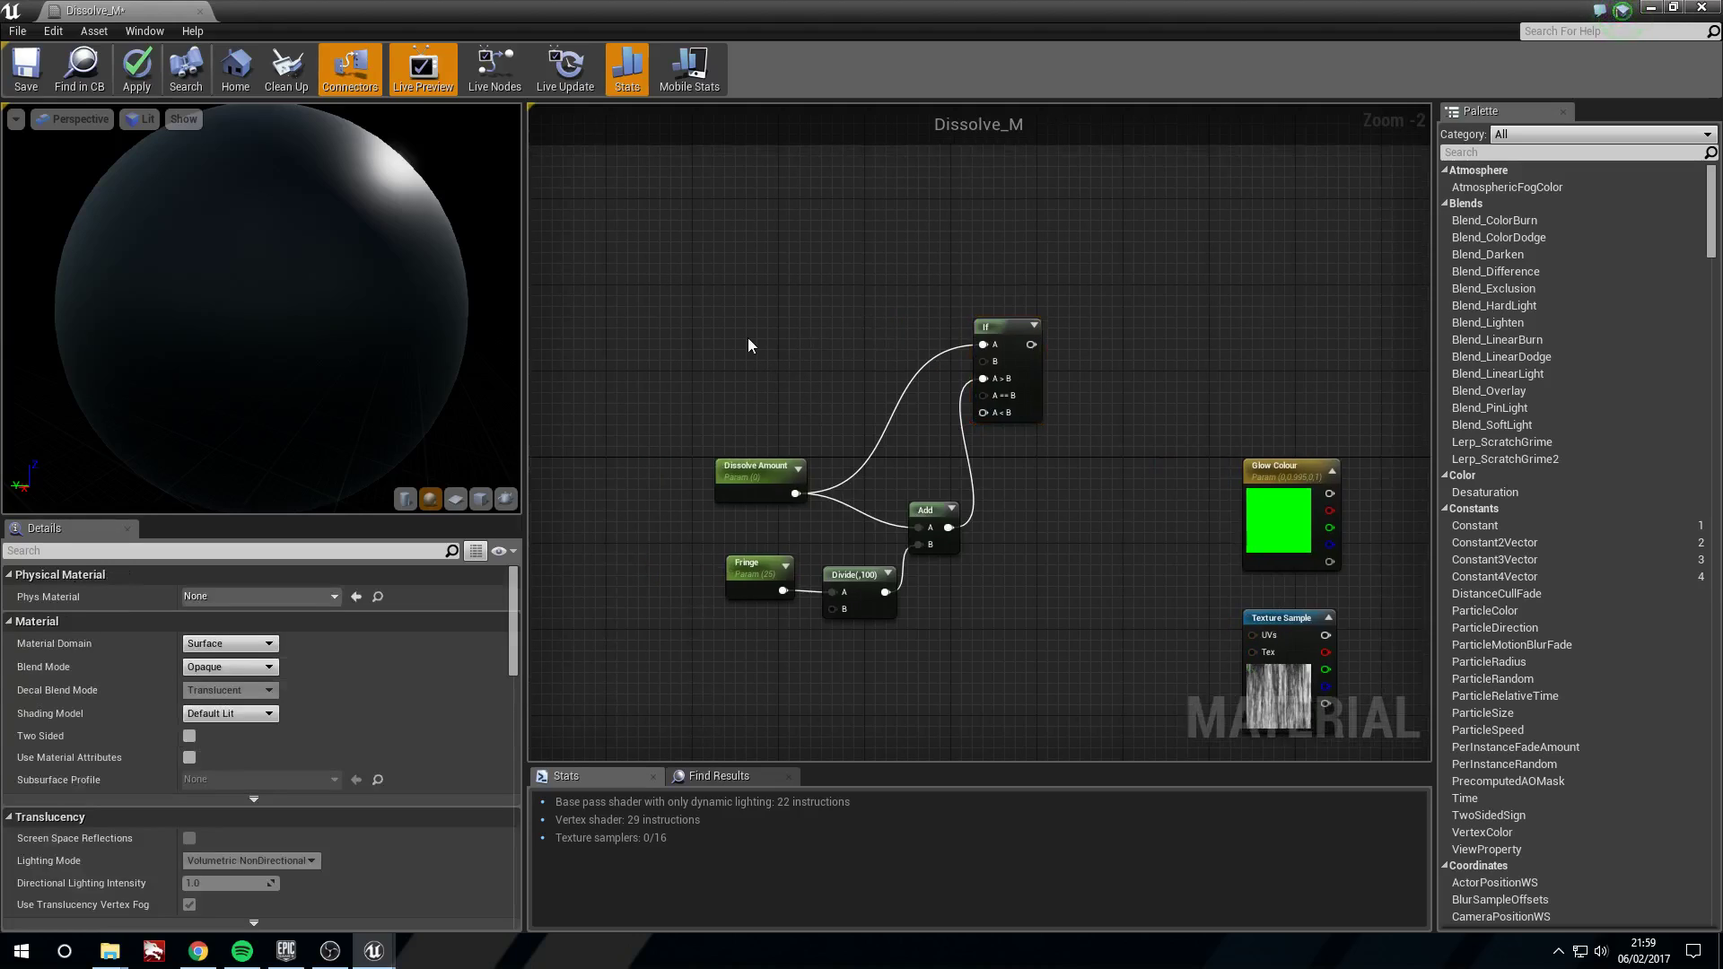
click(752, 352)
drag(759, 366, 984, 361)
drag(759, 367, 986, 396)
drag(759, 367, 983, 413)
- Create a second If node beyond the Glow Colour node with the first If's output connected to its A input
right_drag(992, 418, 780, 459)
drag(786, 335, 1201, 389)
text(if)
key(Return)
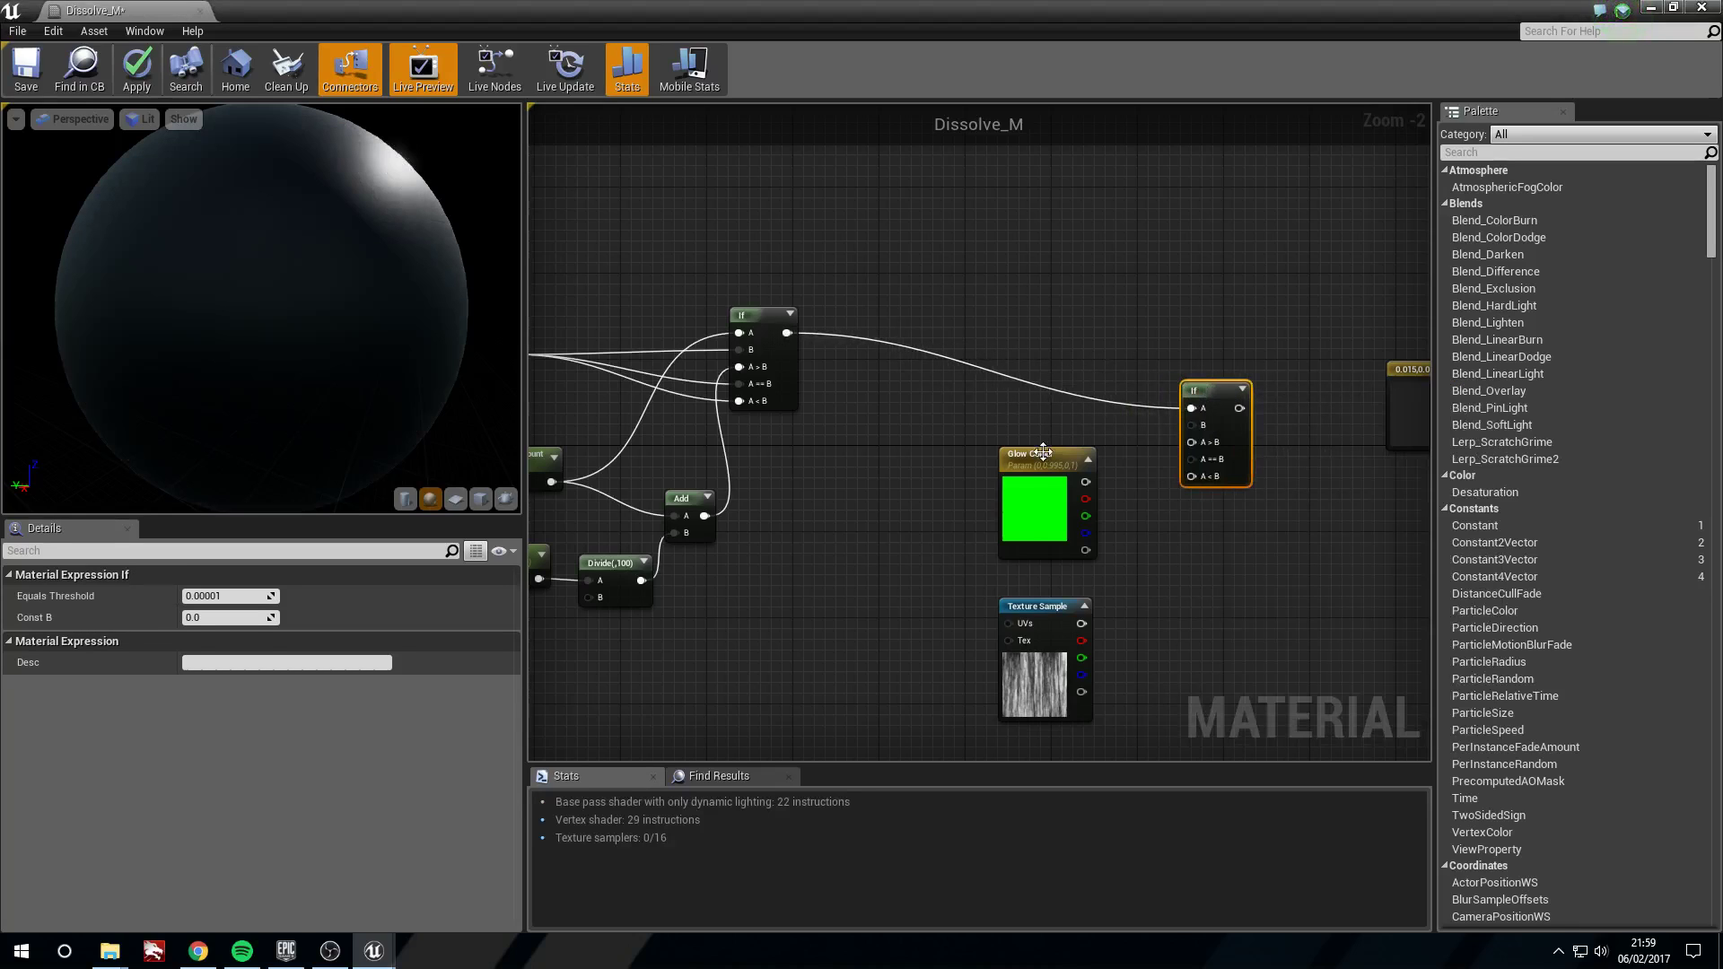
- Move Glow Colour and the Texture Sample away from the second If node and connect Glow Colour to its A > B input
drag(1043, 455, 998, 455)
drag(1039, 634, 993, 635)
right_drag(1216, 577, 1047, 575)
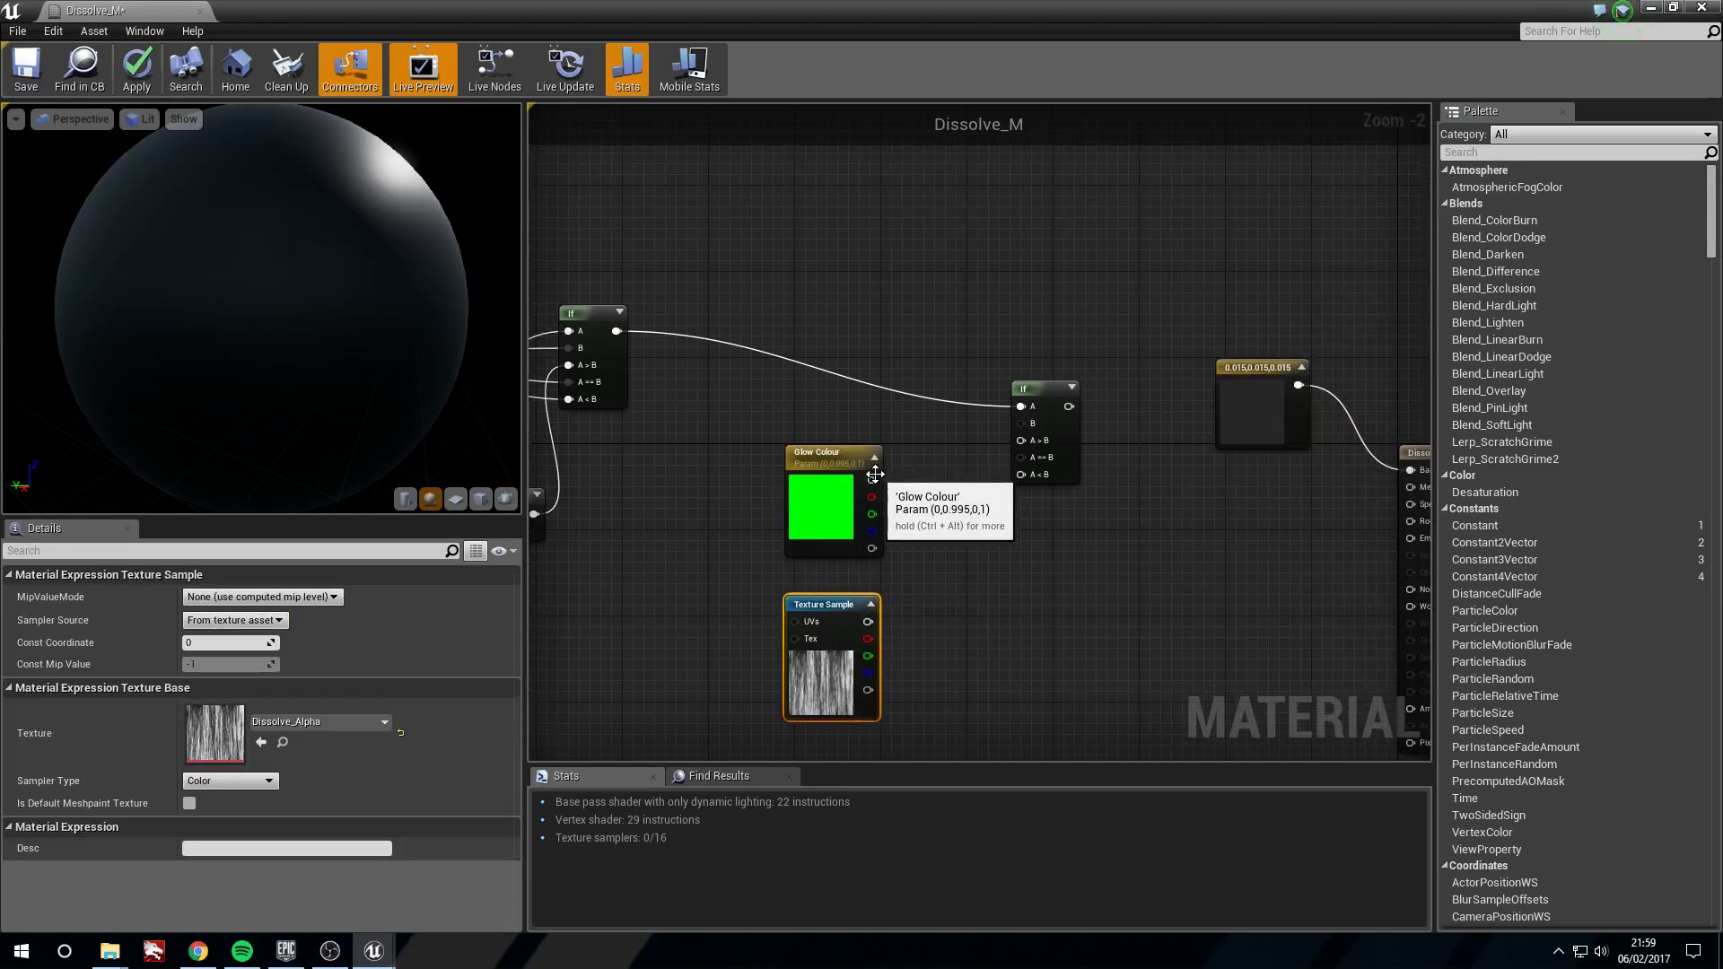
drag(872, 480, 1031, 439)
mouse_move(827, 473)
mouse_down()
mouse_move(818, 451)
mouse_move(825, 500)
mouse_up()
- Connect the Texture Sample's red output to the second If node's B input and reposition the Texture Sample below Glow Colour
click(825, 696)
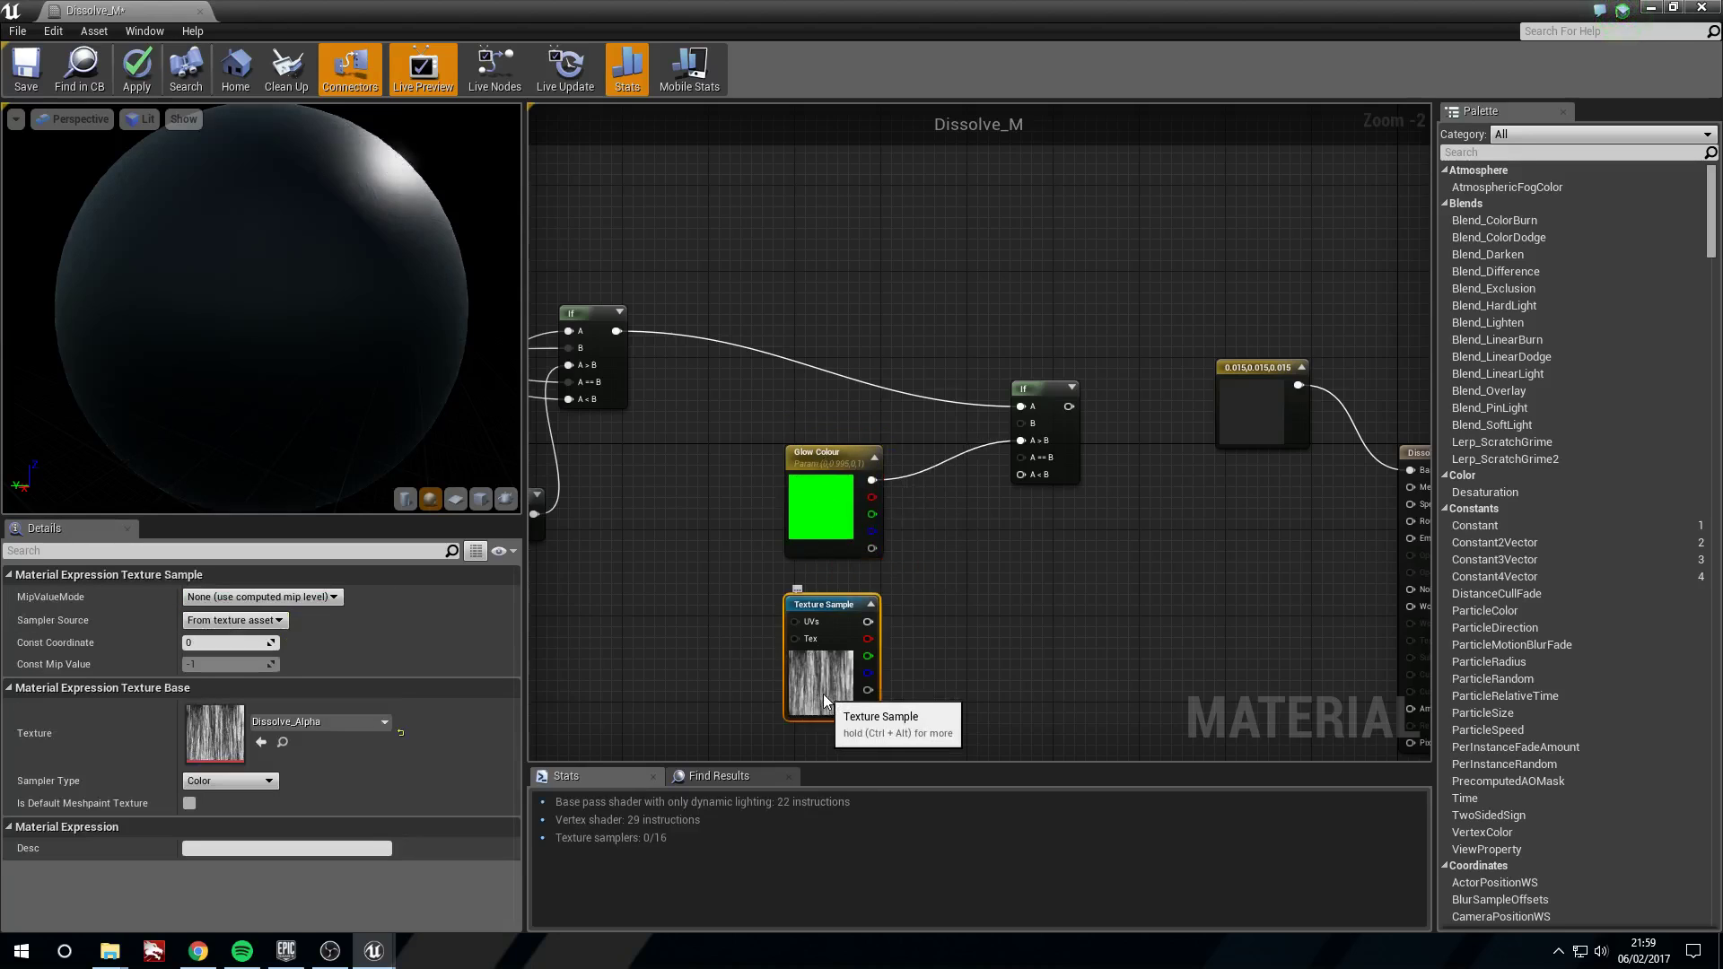
right_click(927, 580)
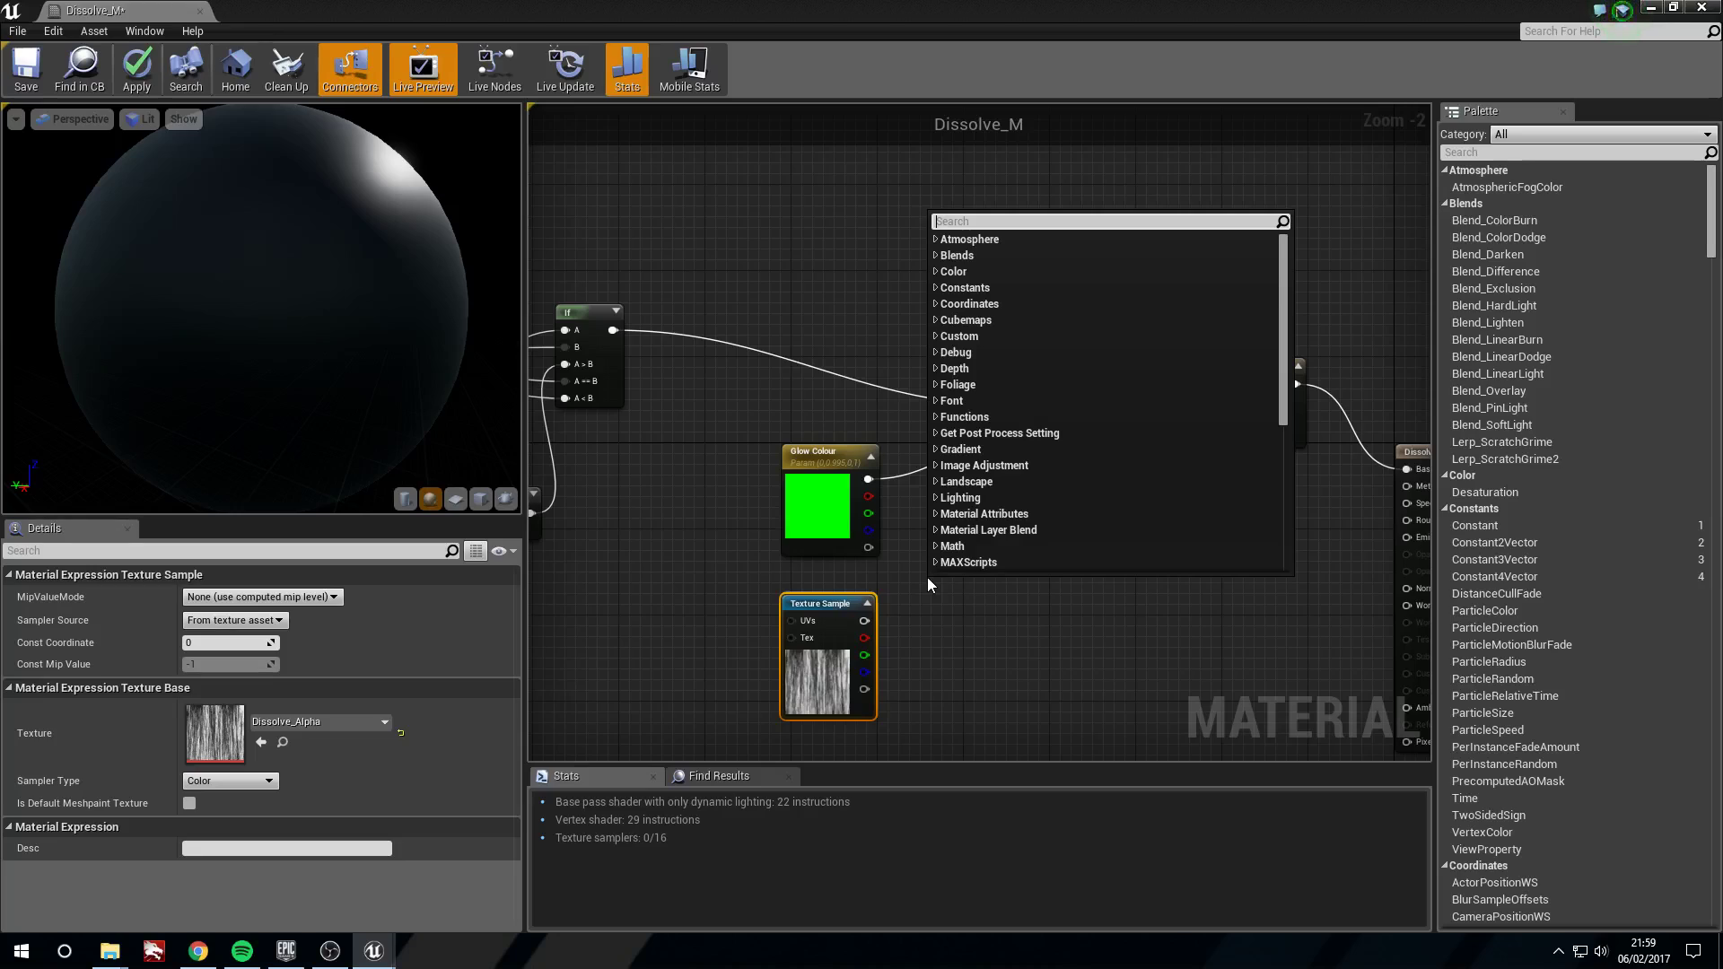
click(903, 583)
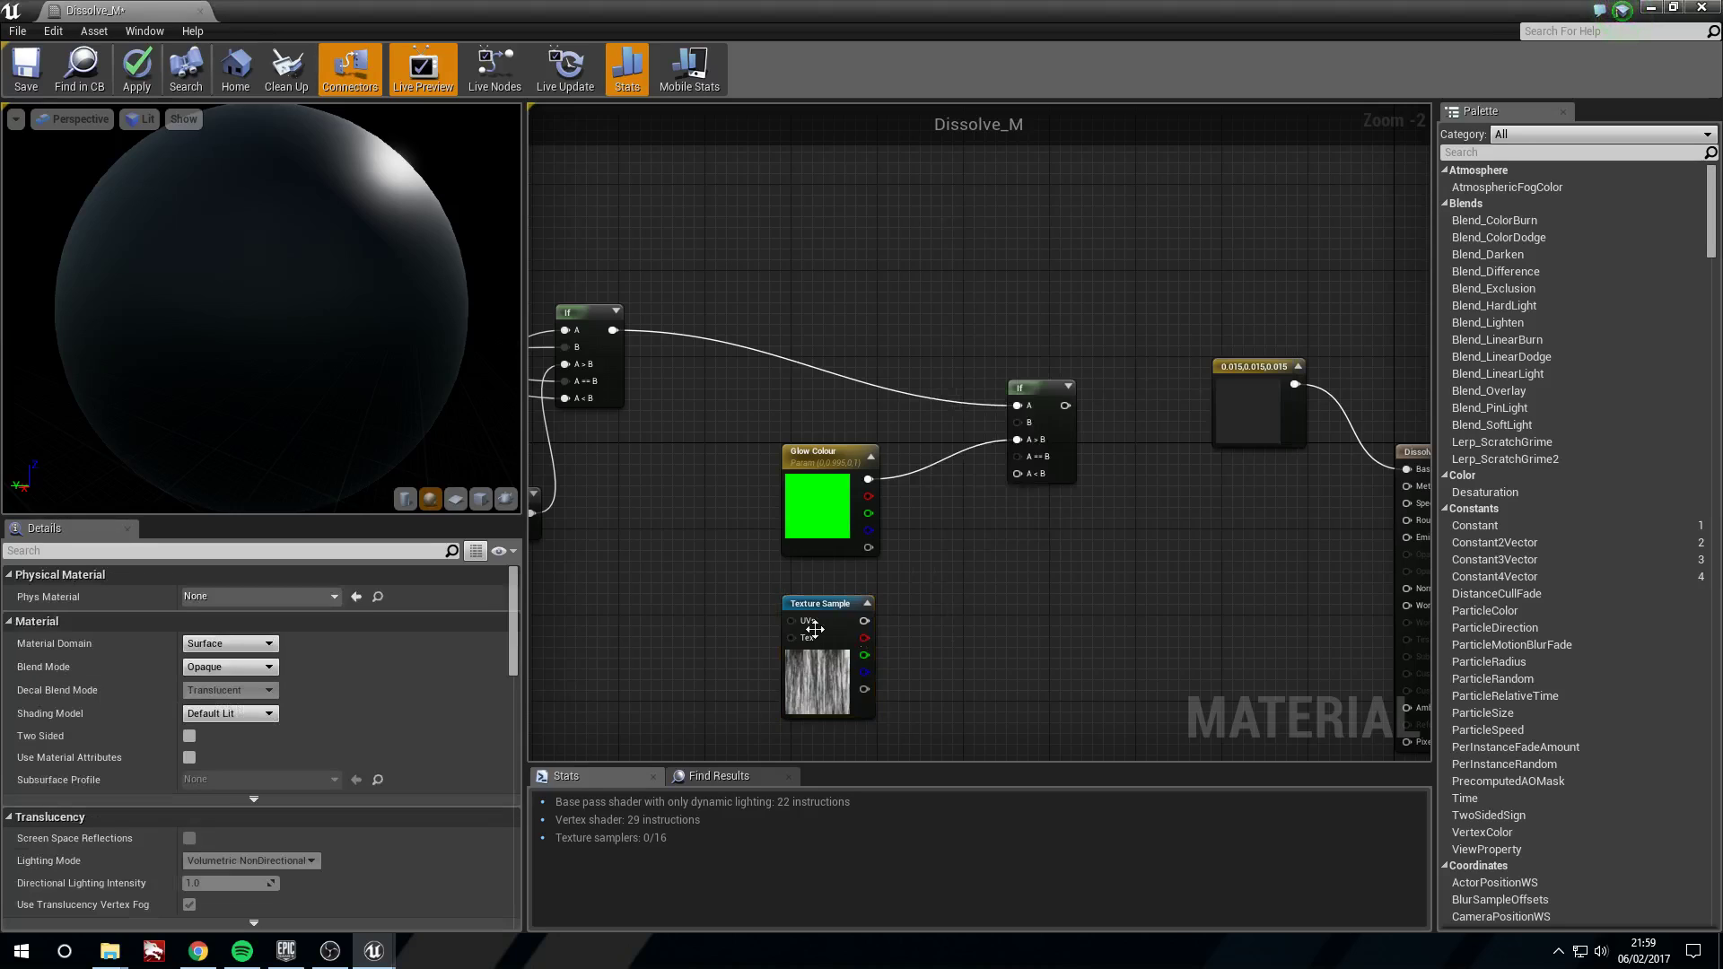
drag(827, 692, 784, 681)
drag(821, 626, 1017, 427)
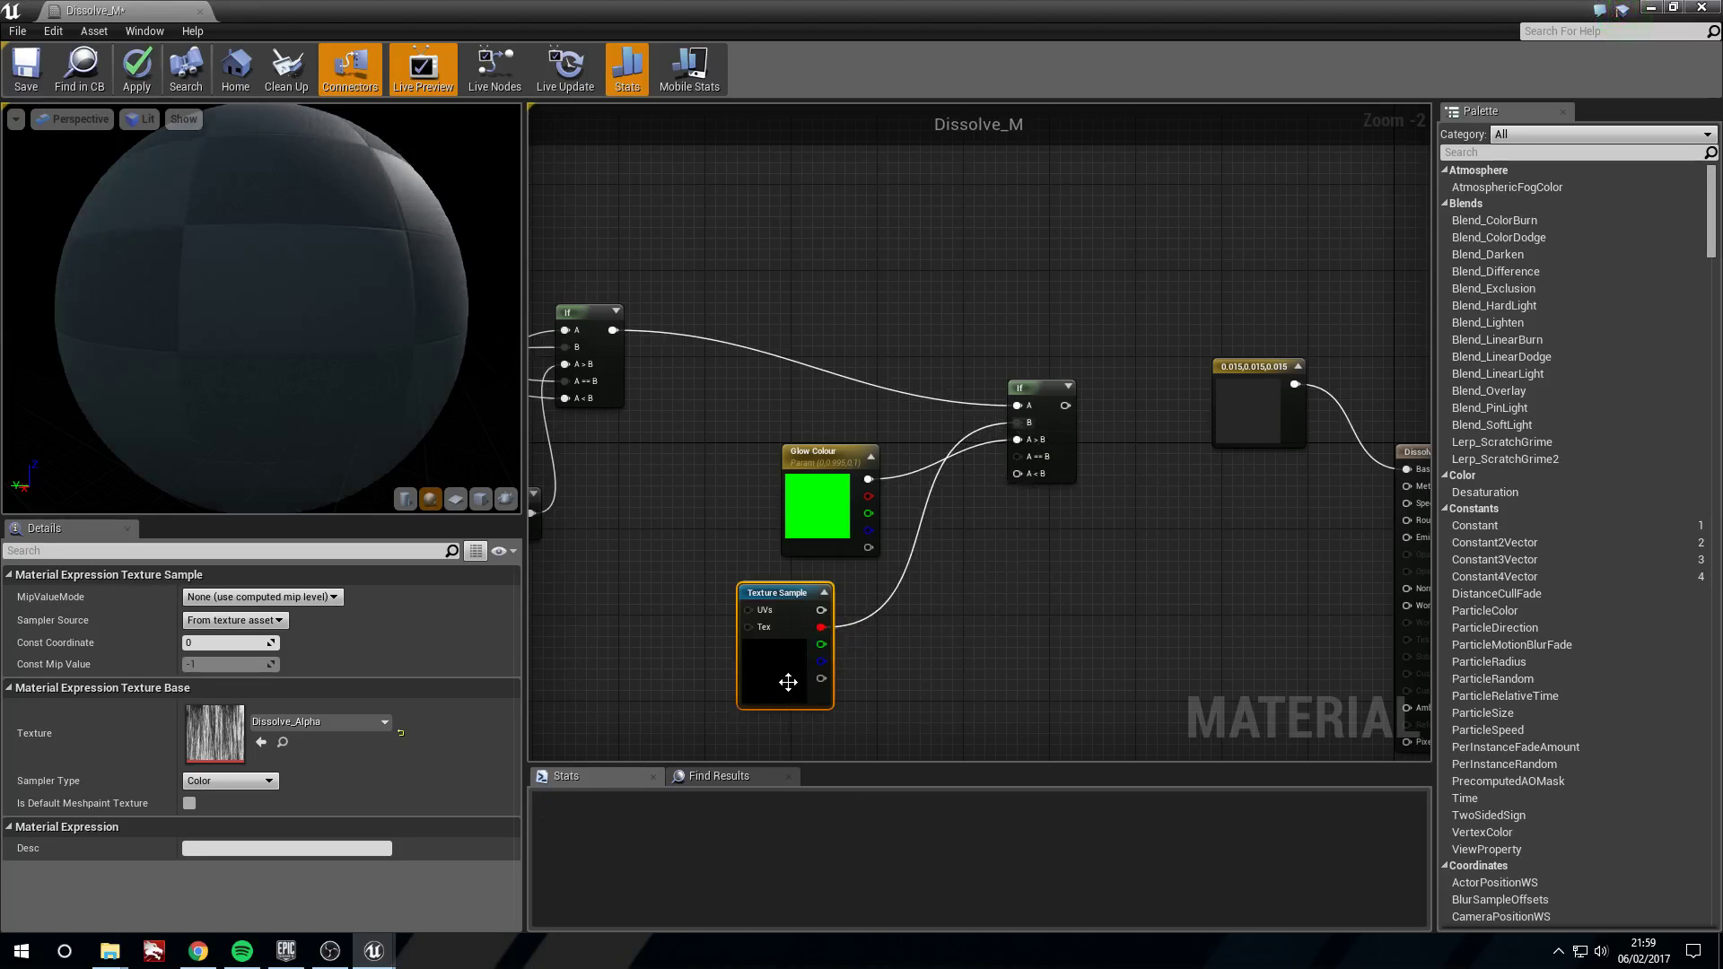
mouse_move(772, 676)
mouse_down()
mouse_move(742, 687)
mouse_move(762, 669)
mouse_up()
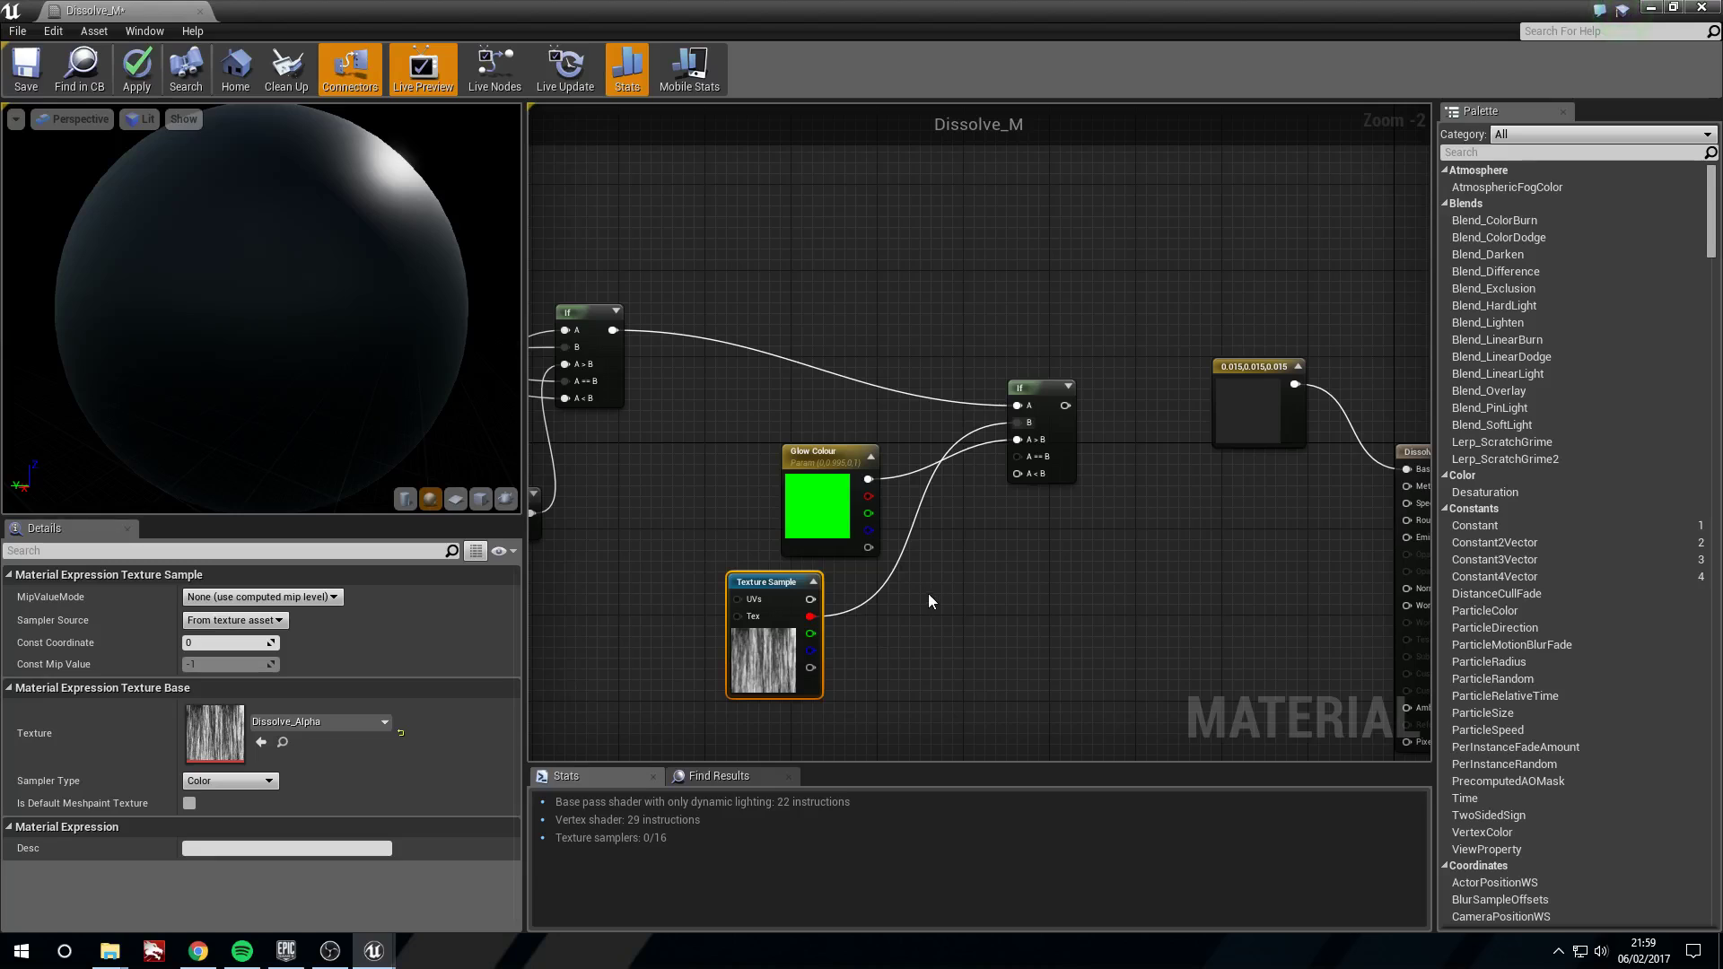
- Add a black Constant3Vector (0,0,0) and connect it to the second If node's A < B and A == B inputs
right_drag(954, 577, 937, 656)
right_drag(1004, 602, 1011, 607)
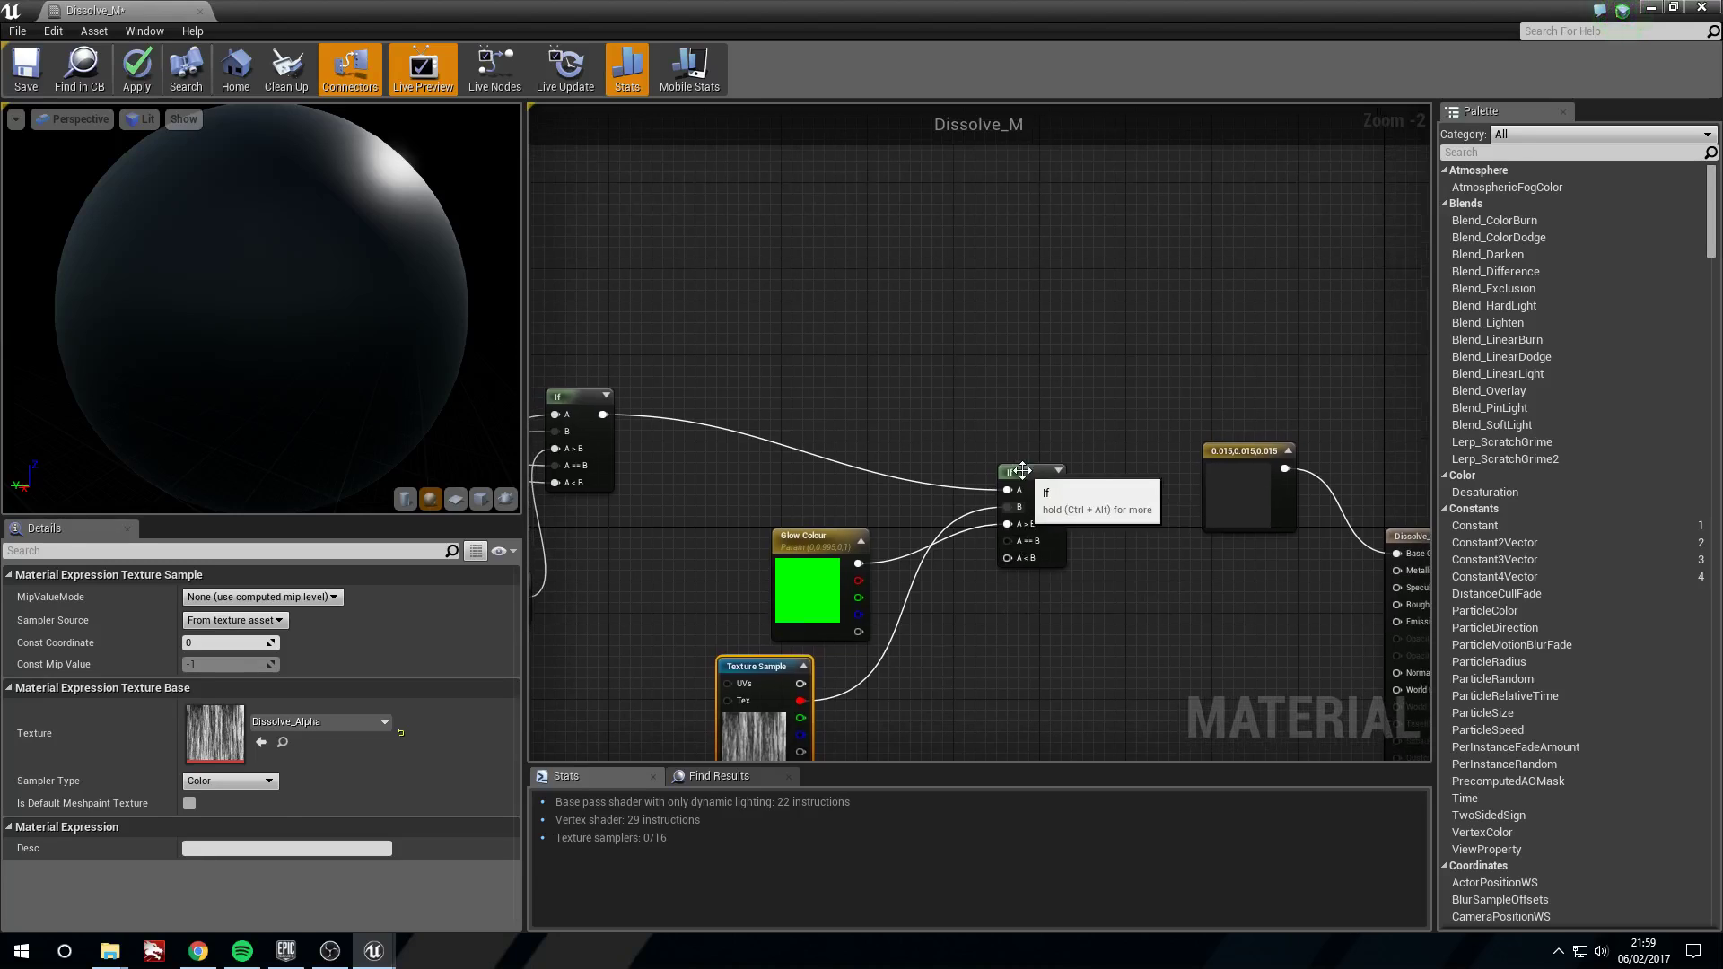
drag(1022, 466, 1033, 466)
click(938, 590)
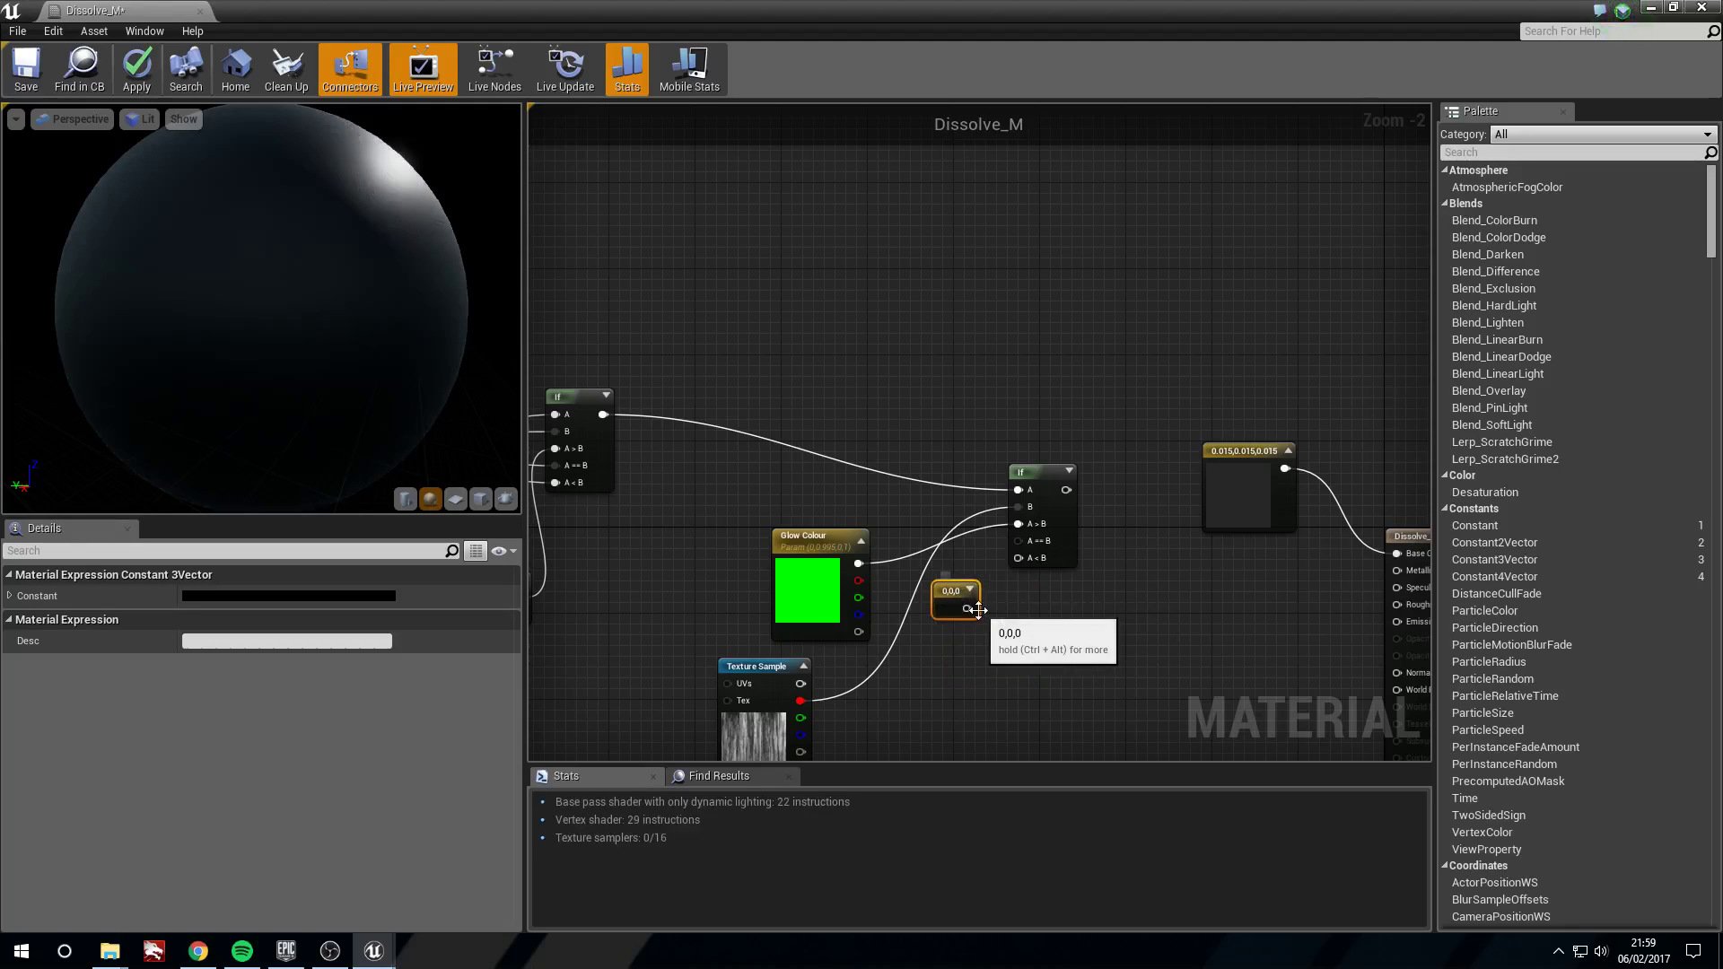
drag(962, 599, 1018, 558)
drag(966, 609, 1018, 540)
drag(939, 585, 928, 575)
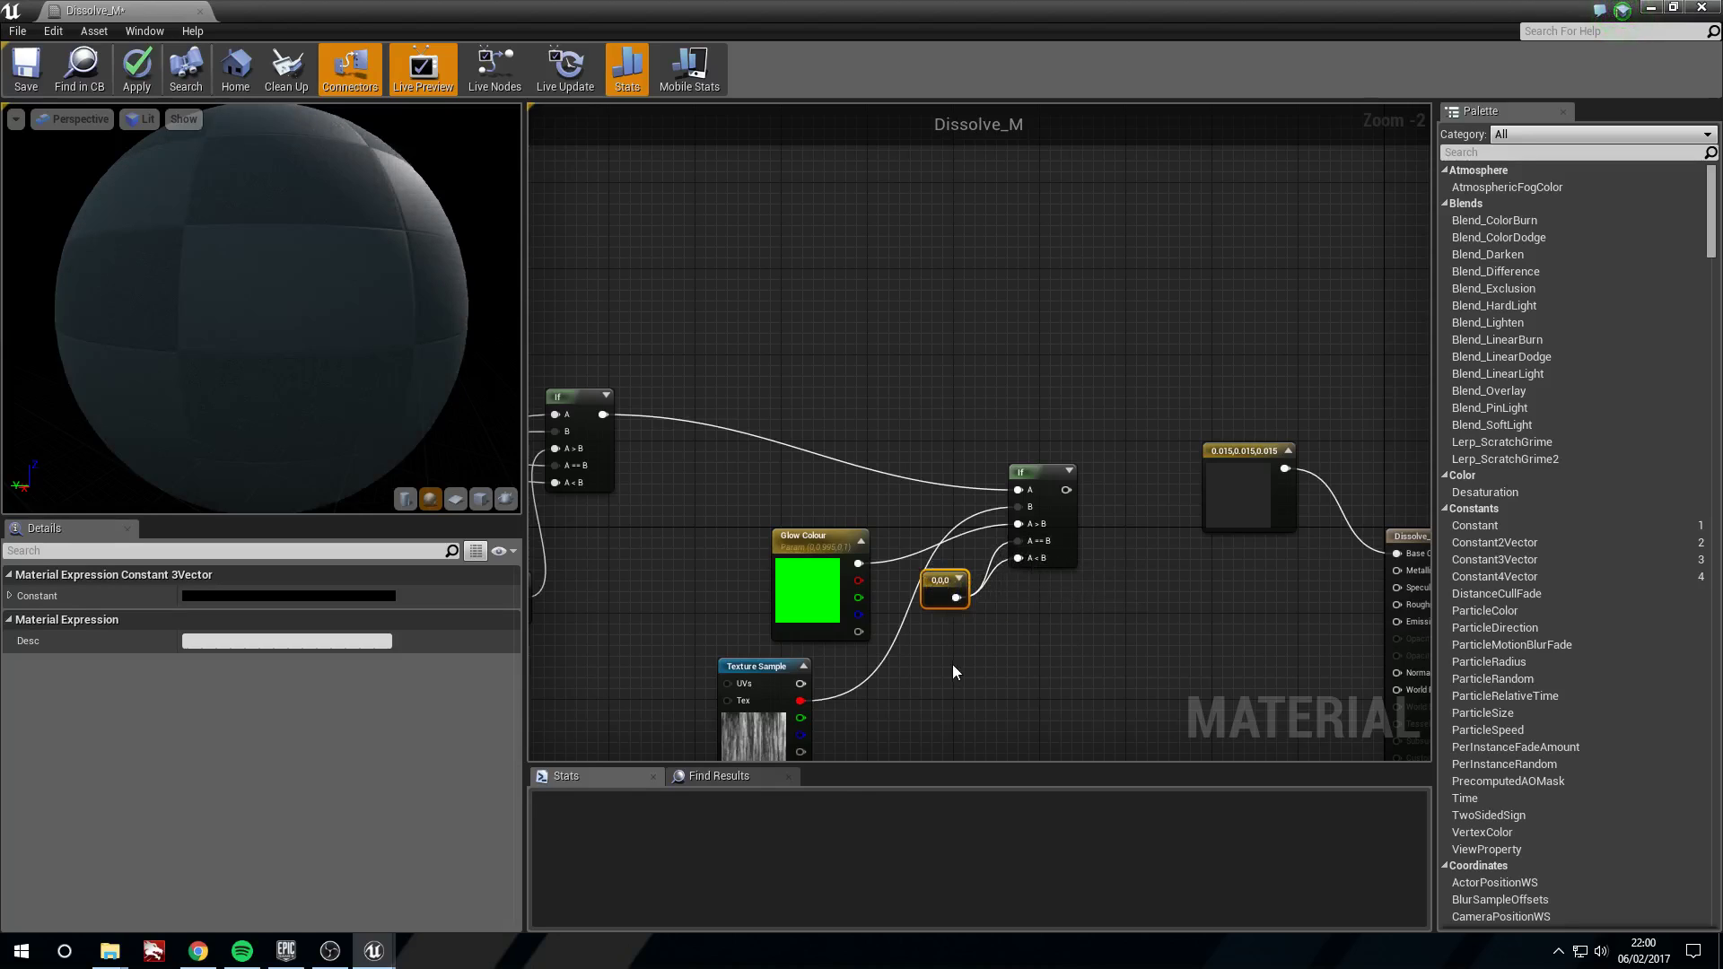
- Move the base colour constant up out of the way and add a Multiply node with the second If's output in A
right_drag(1059, 643, 840, 661)
right_drag(1084, 526, 1079, 415)
drag(1000, 426, 1051, 339)
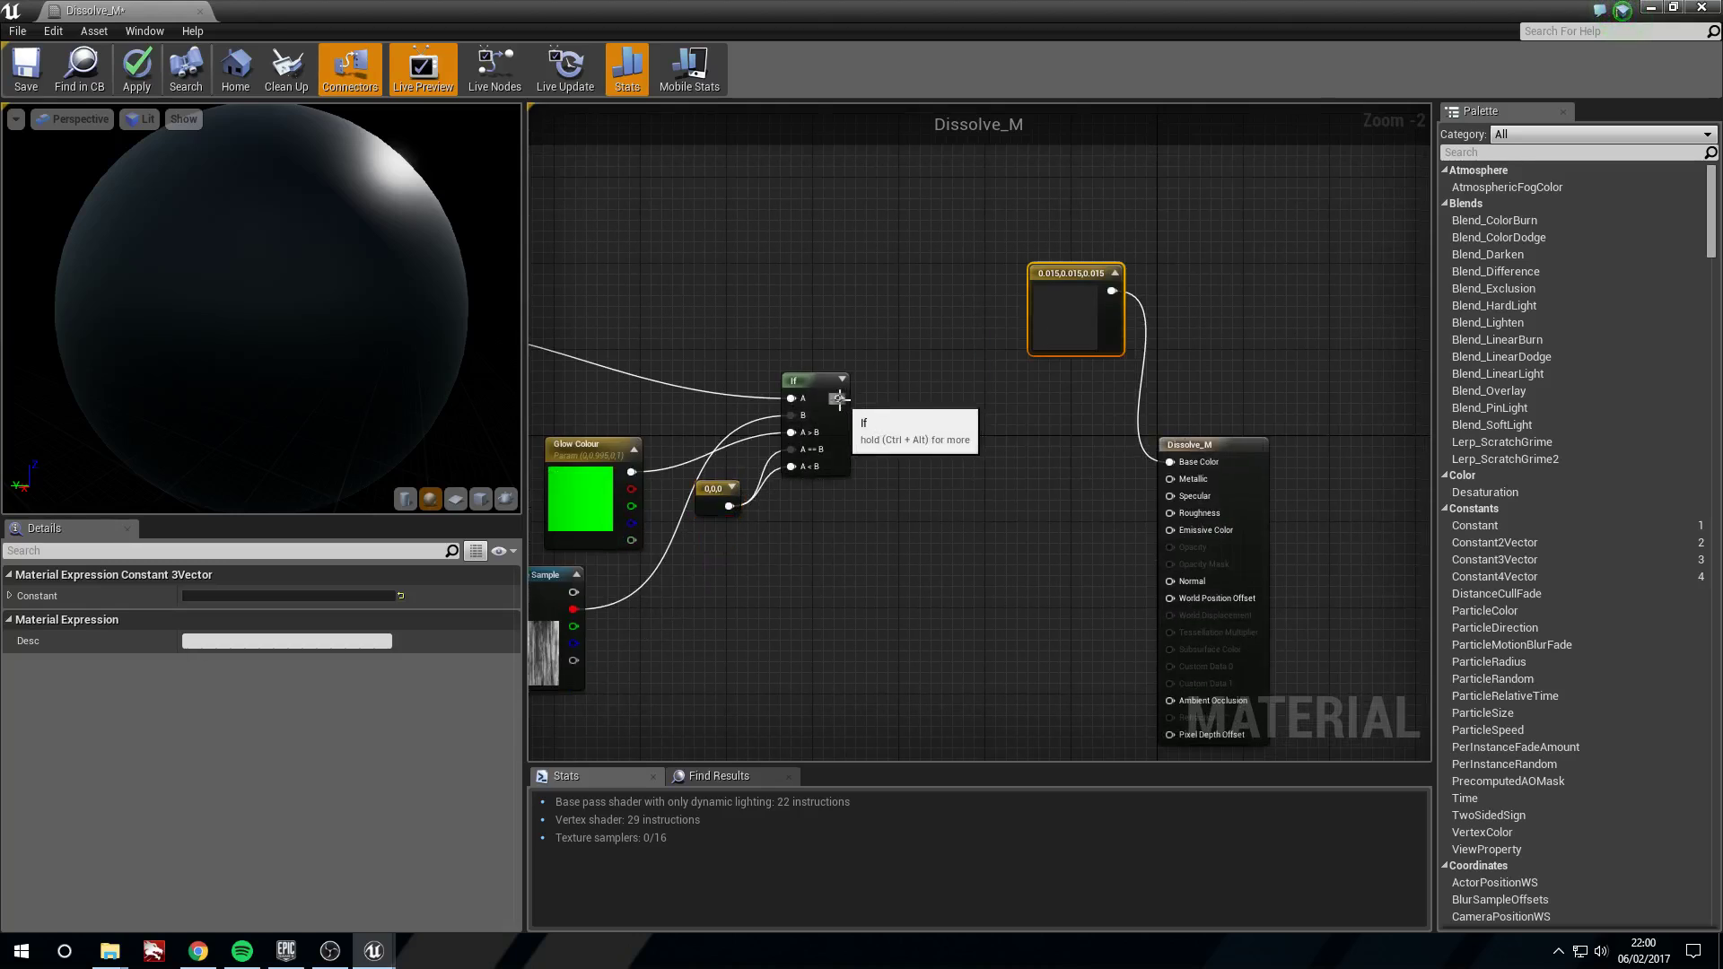
key(m)
click(929, 447)
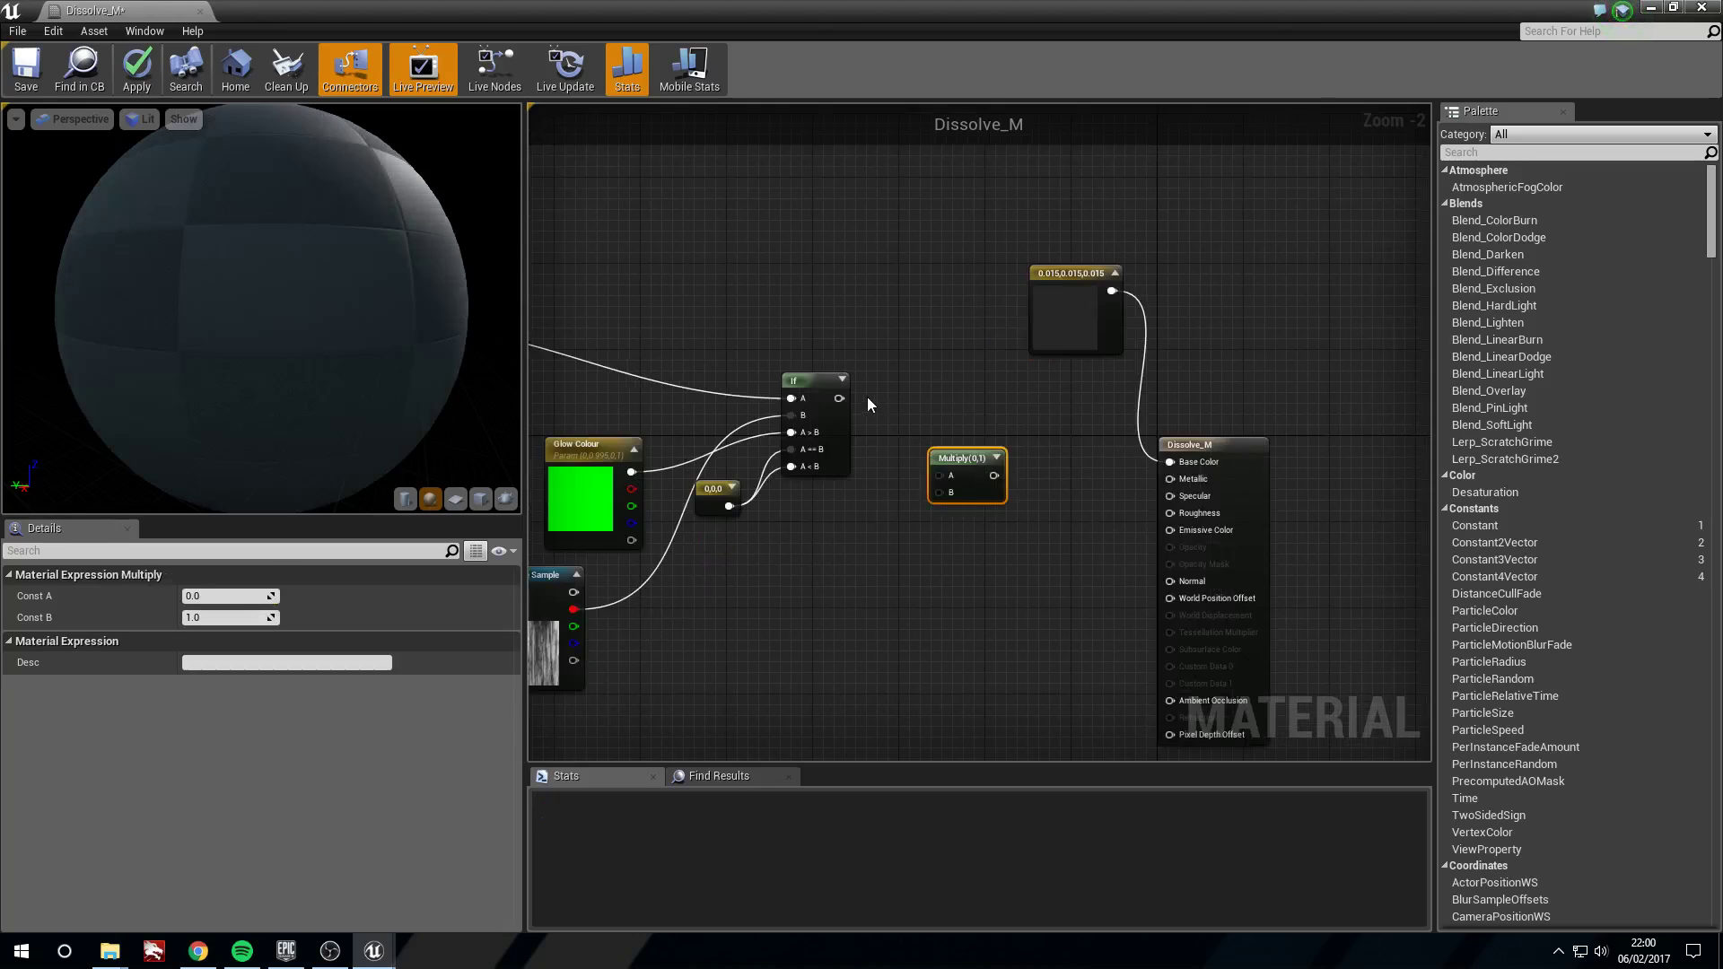
drag(839, 399, 1004, 444)
- Add a scalar parameter named Emissive Amount with default value 50 and connect it to the Multiply node's B input
click(872, 547)
drag(889, 561, 893, 493)
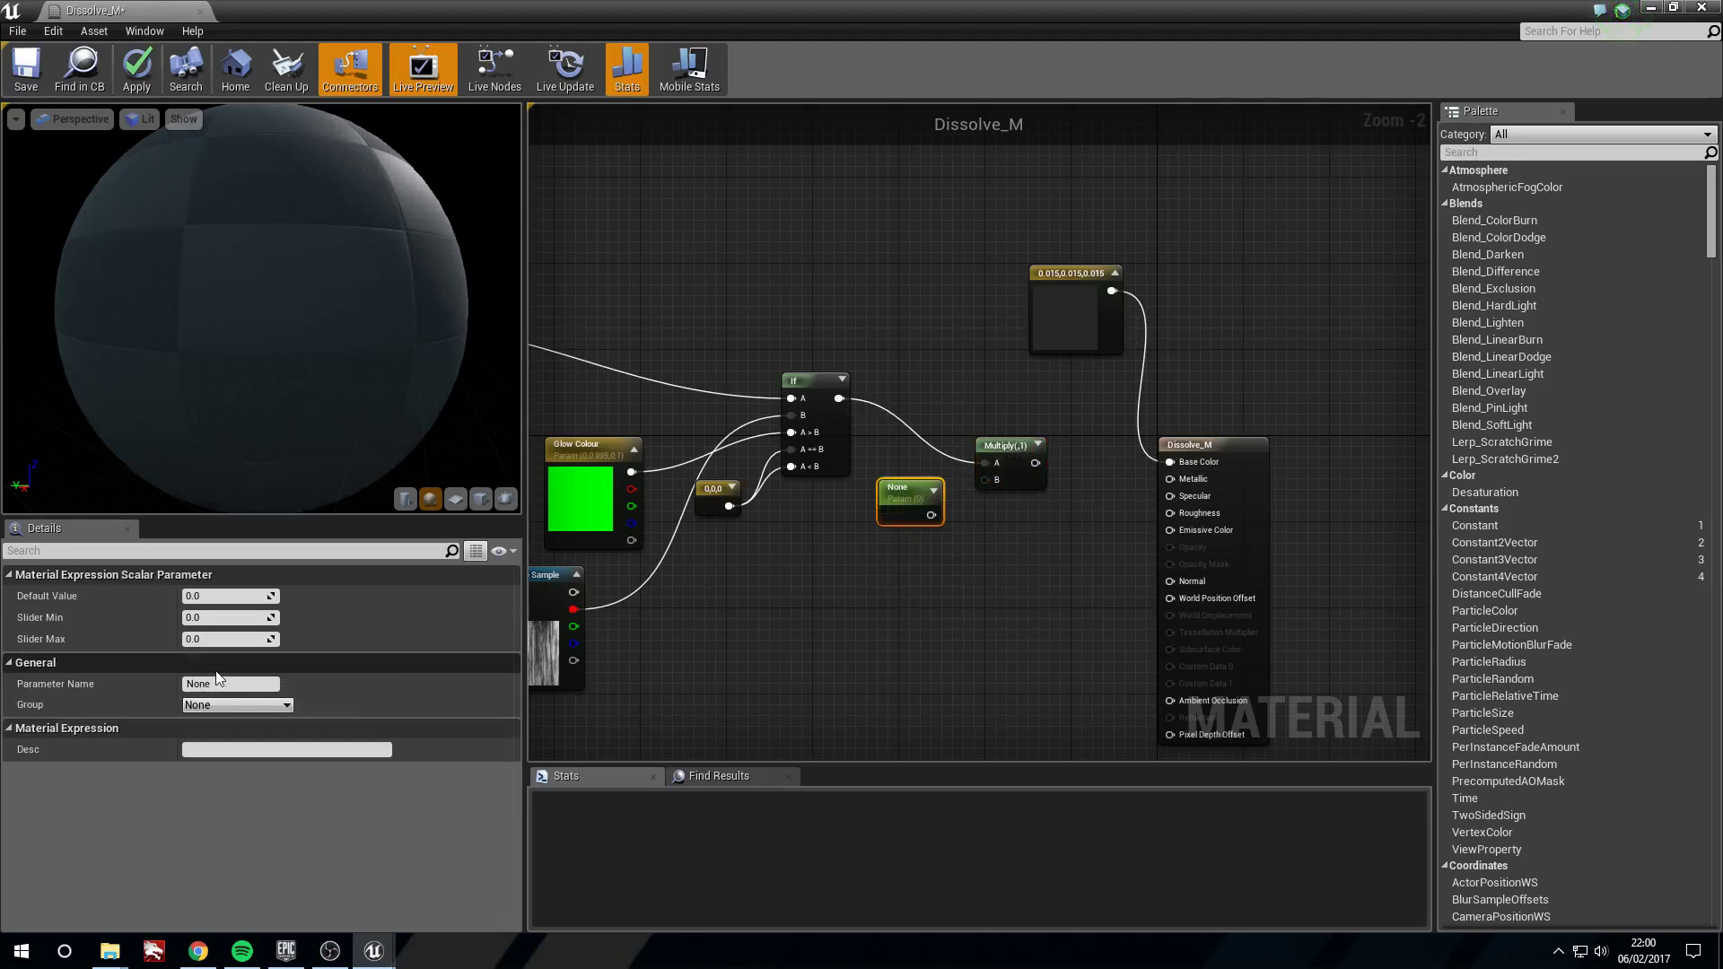
click(242, 684)
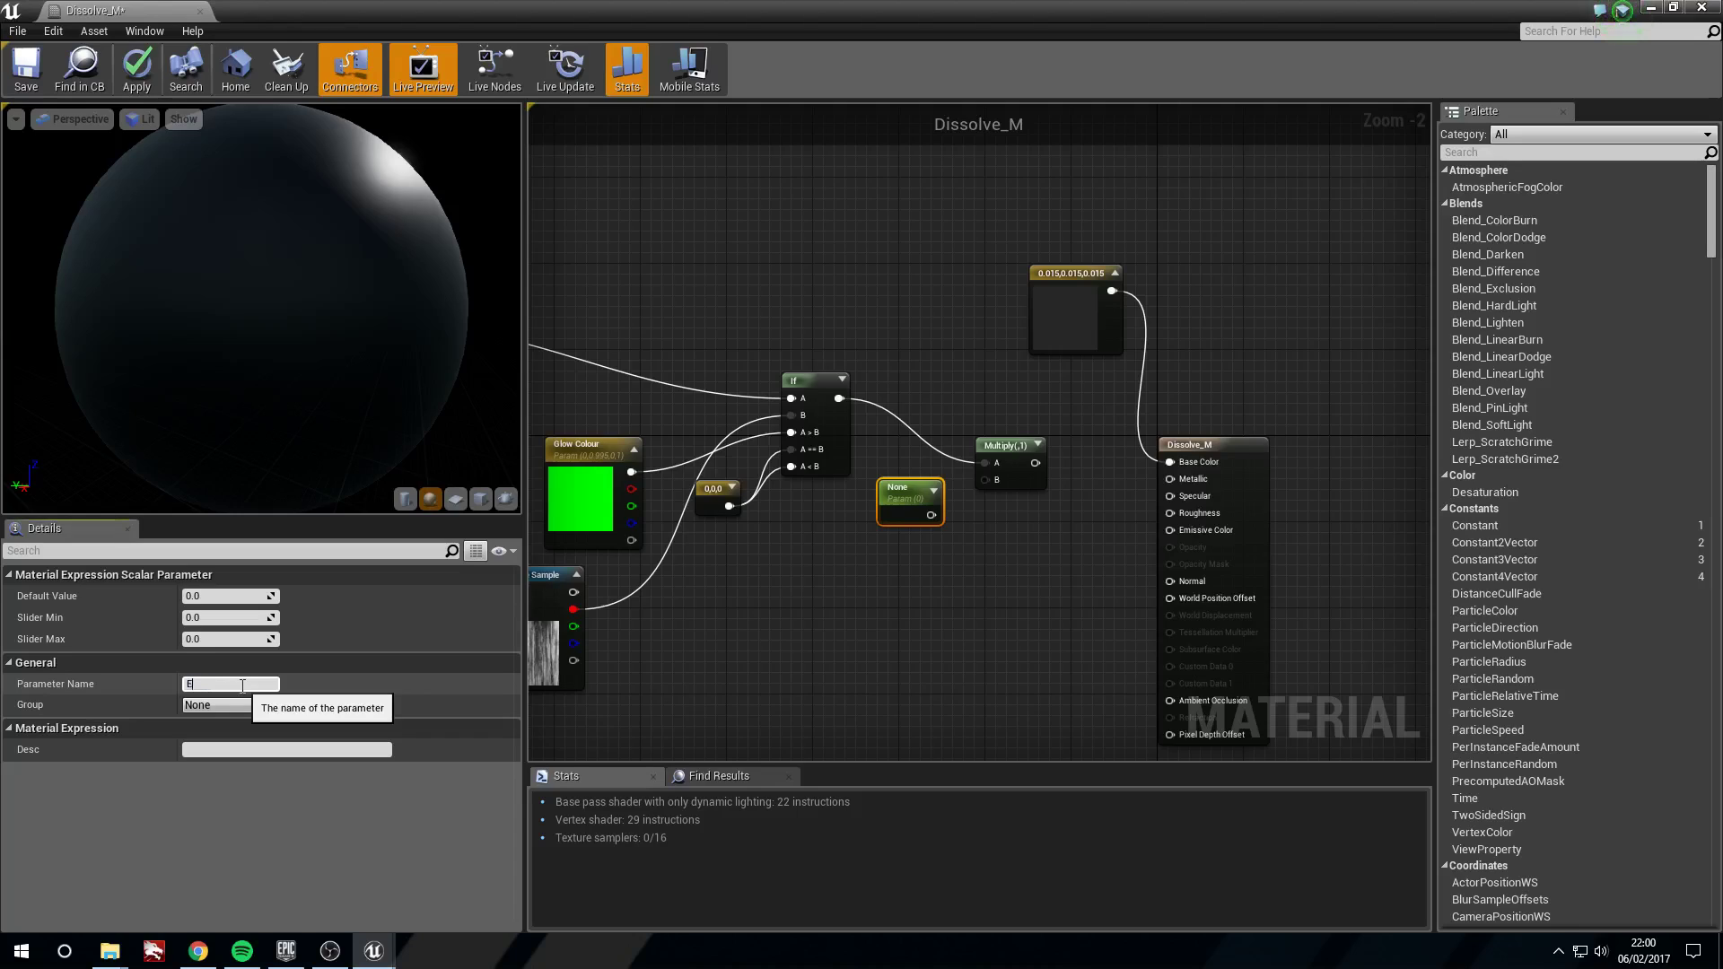
text(Emissive Amount)
key(Return)
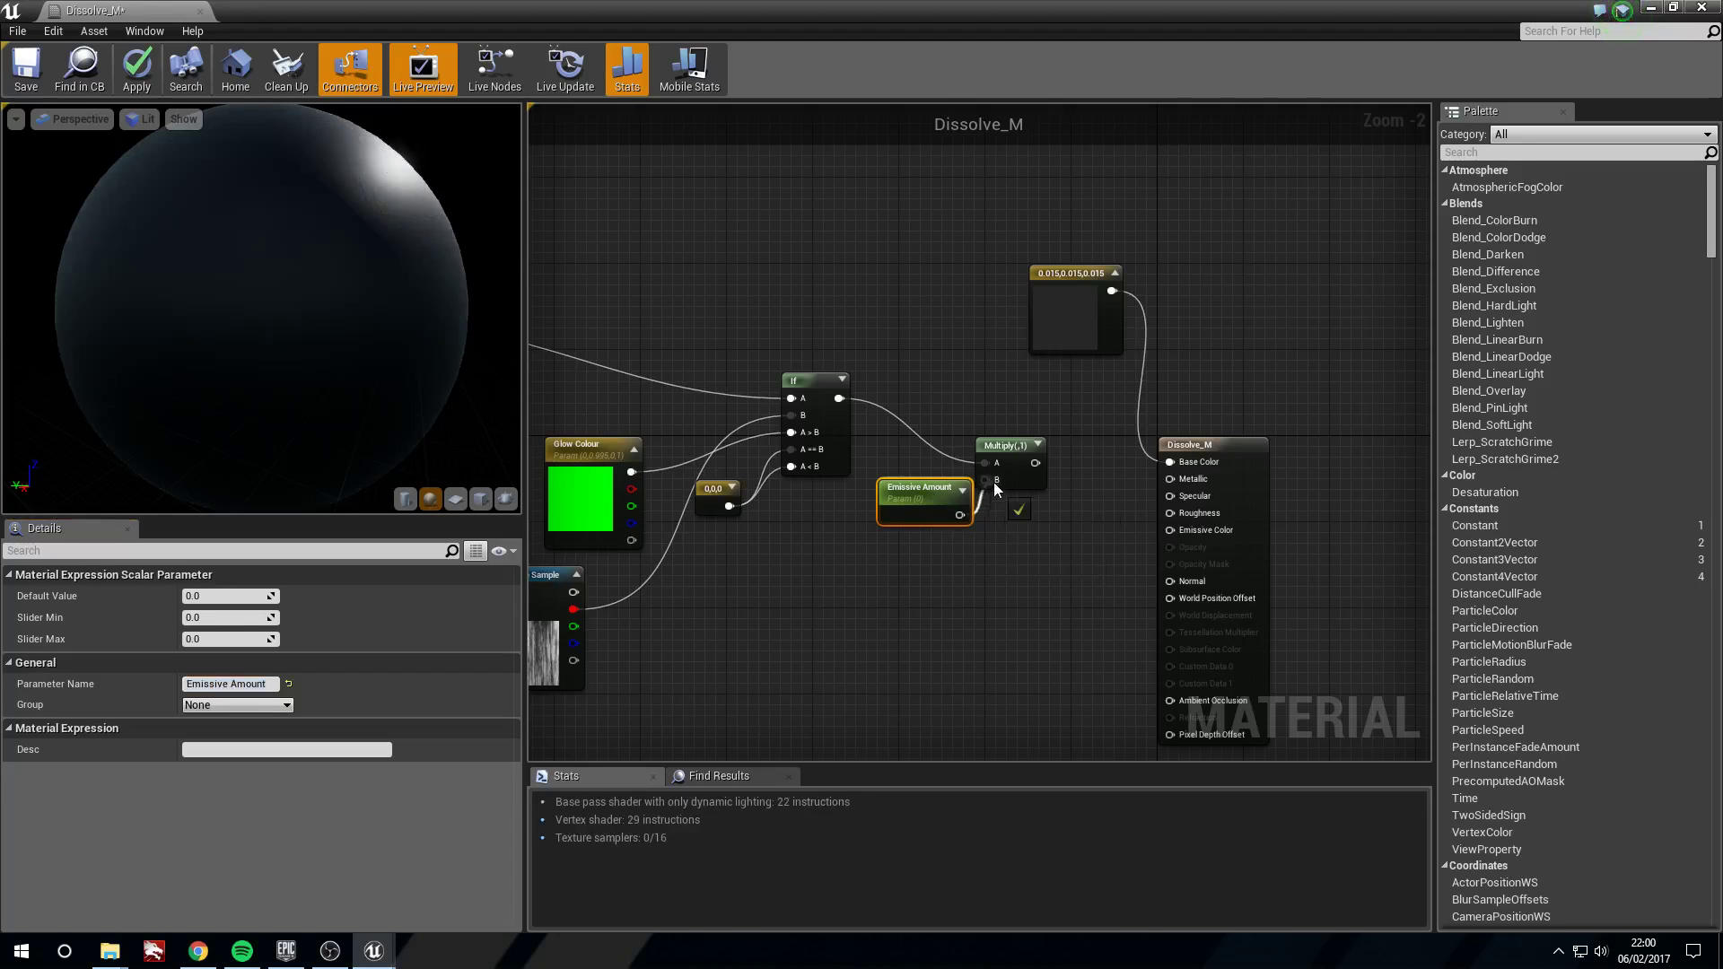
drag(958, 515, 908, 492)
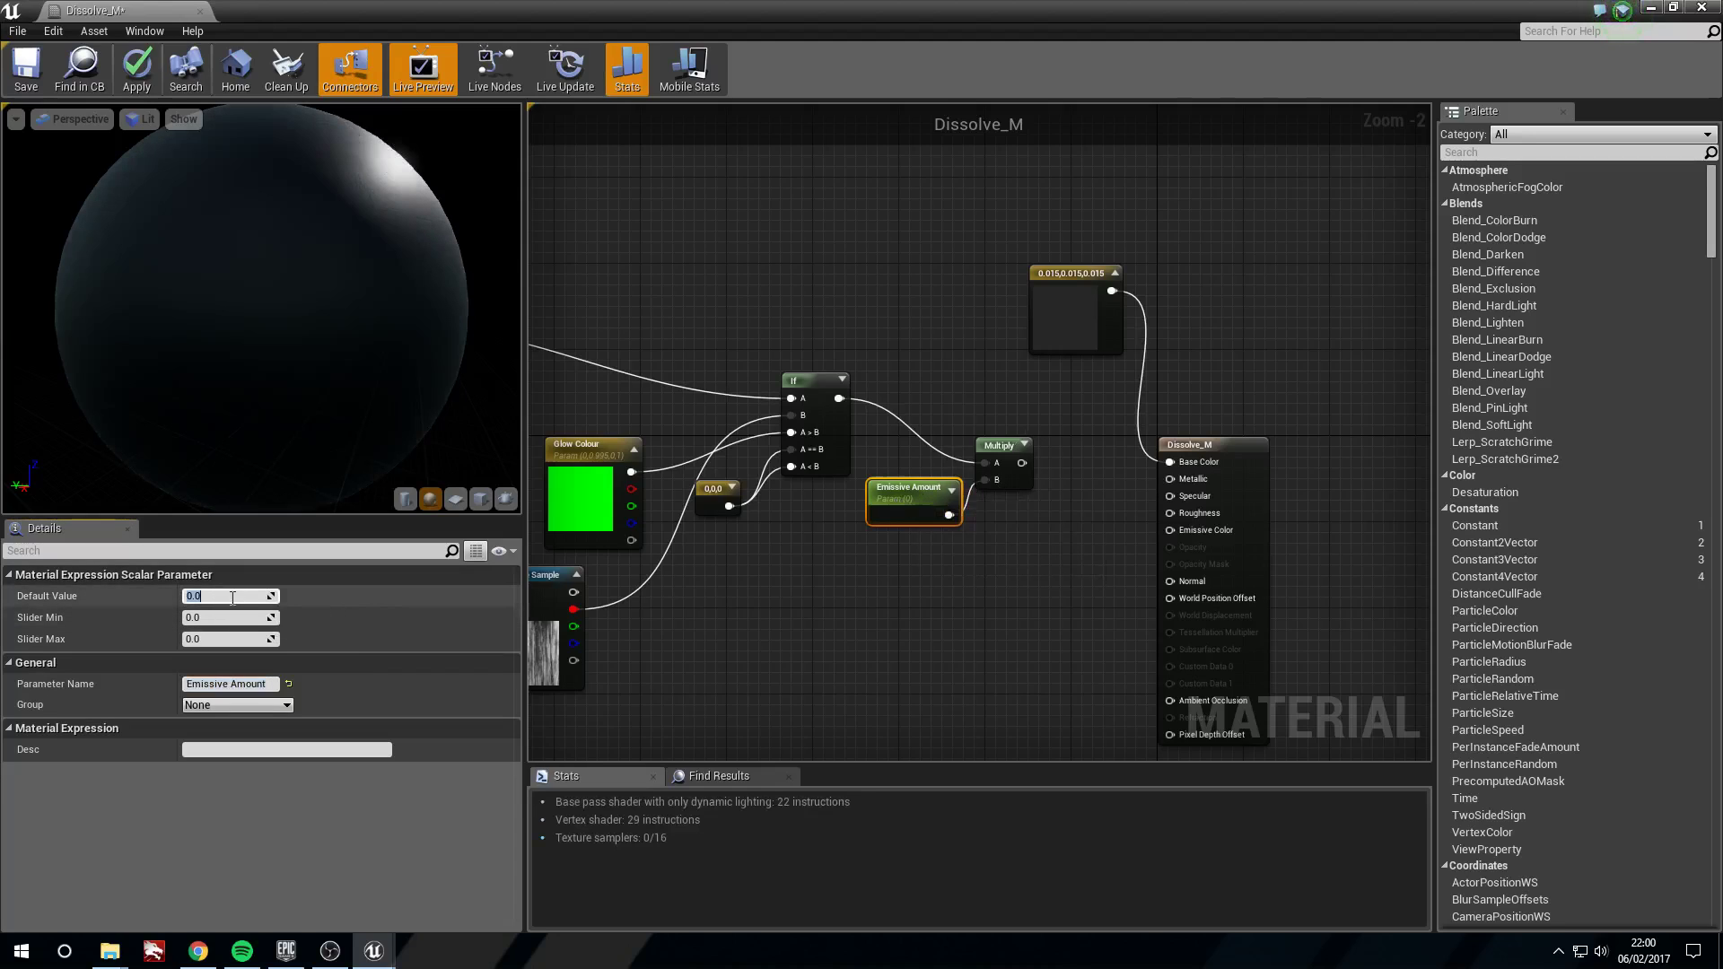
text(50)
key(Return)
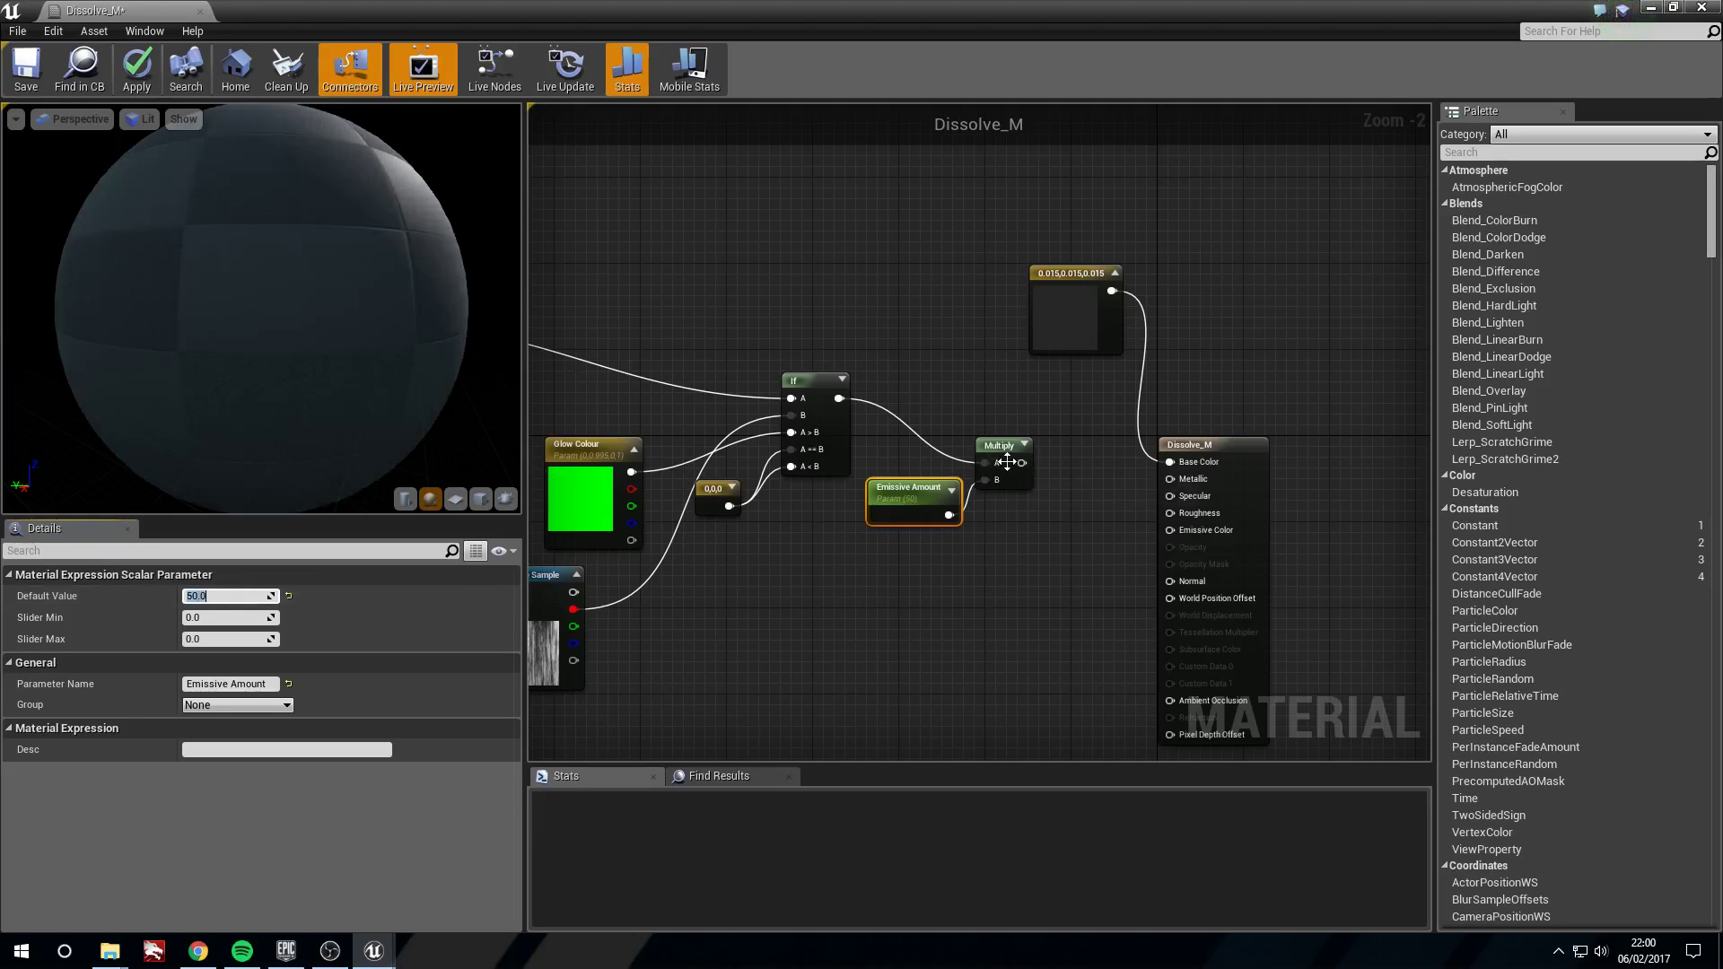
- Connect the Multiply output to the material's Emissive Color and align the Glow Colour and Texture Sample nodes
drag(1020, 464, 1128, 509)
right_drag(1009, 591, 920, 574)
drag(713, 470, 700, 425)
drag(652, 628, 684, 596)
click(693, 442)
click(936, 632)
right_drag(935, 633, 977, 609)
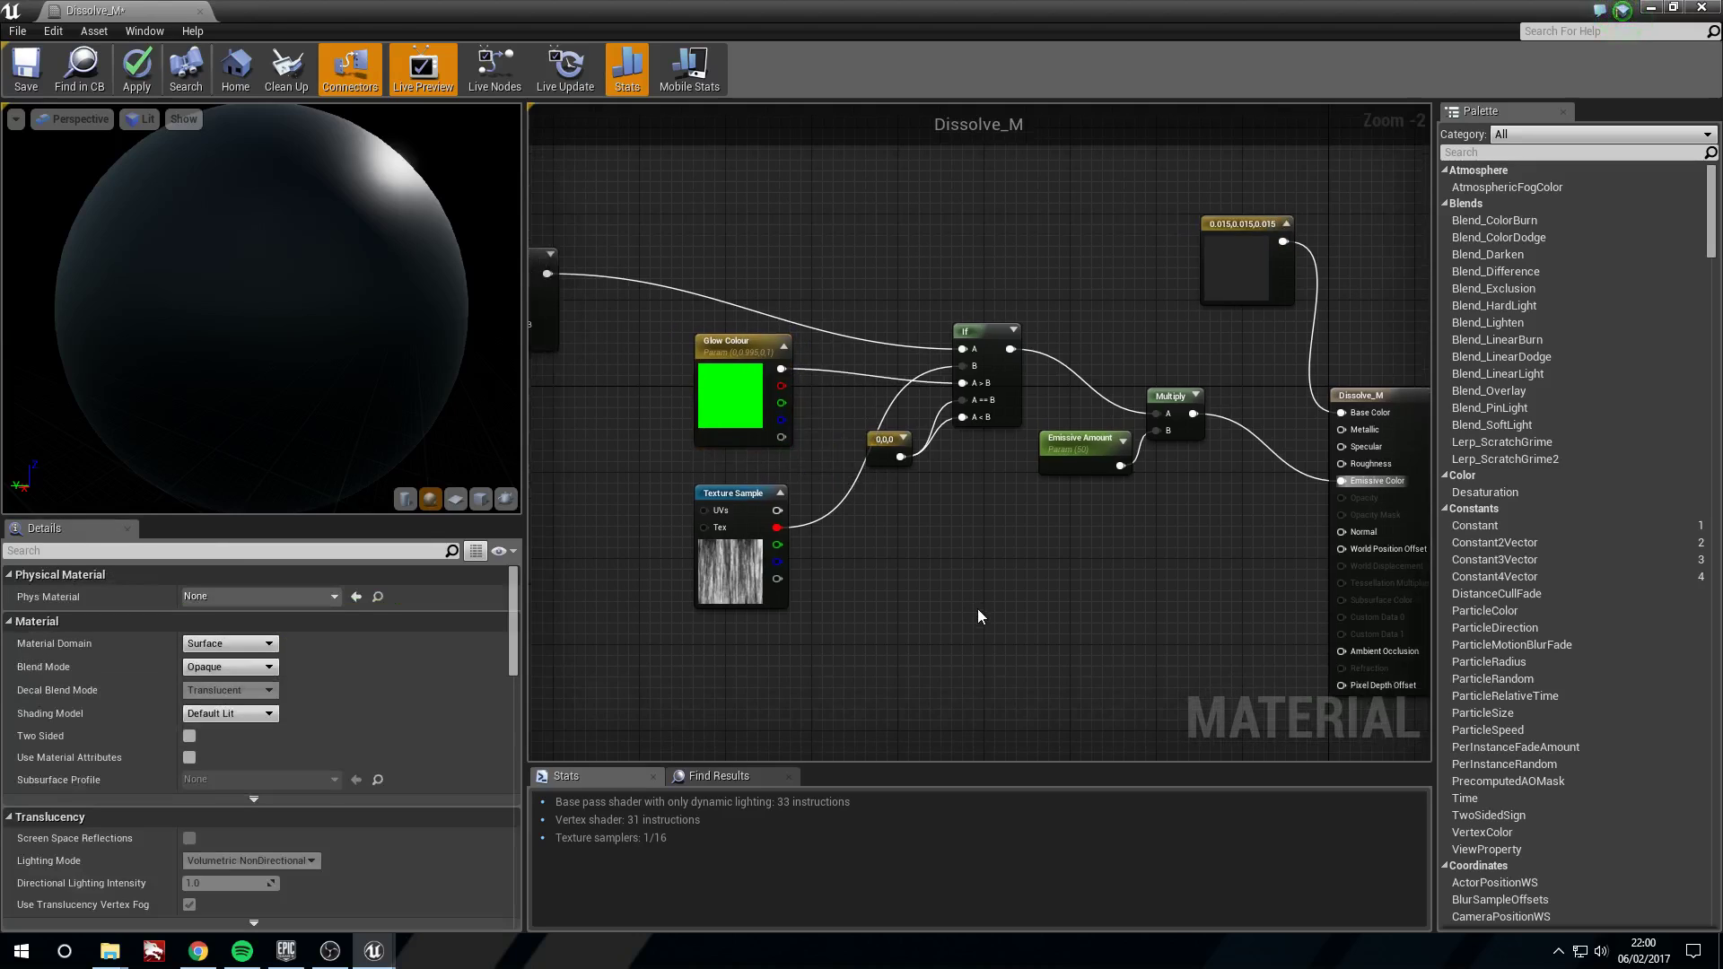
- Set the Dissolve Amount parameter's default value to 0.2
right_drag(977, 608, 1434, 662)
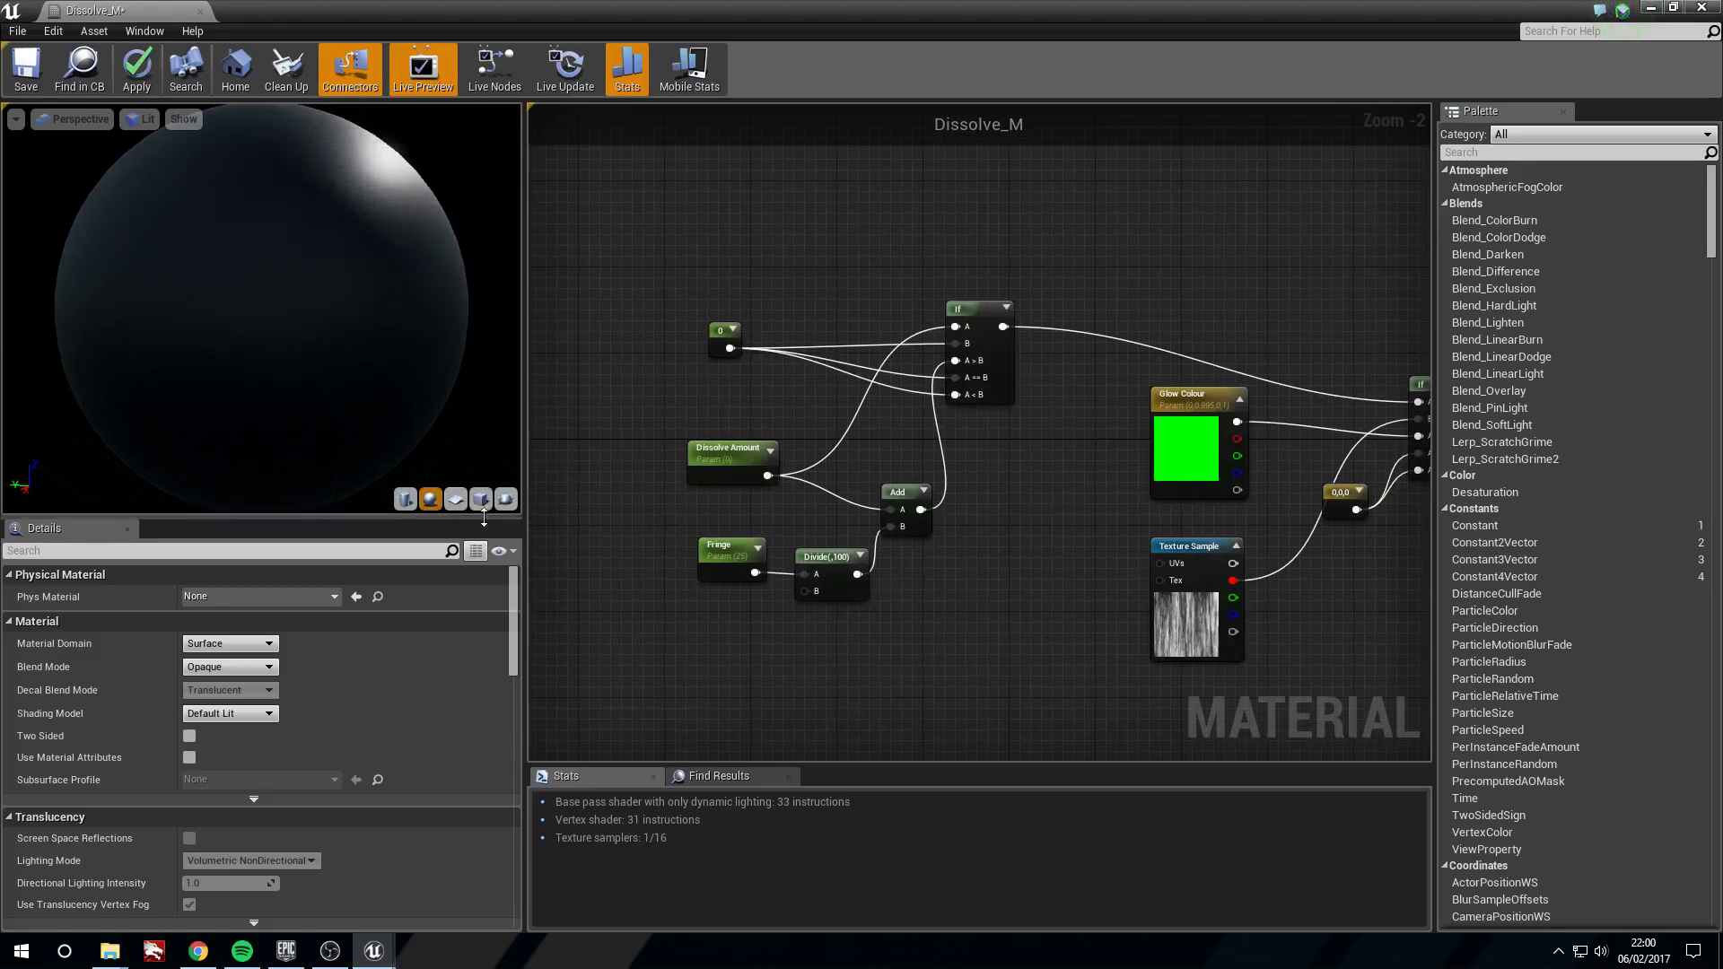
click(755, 462)
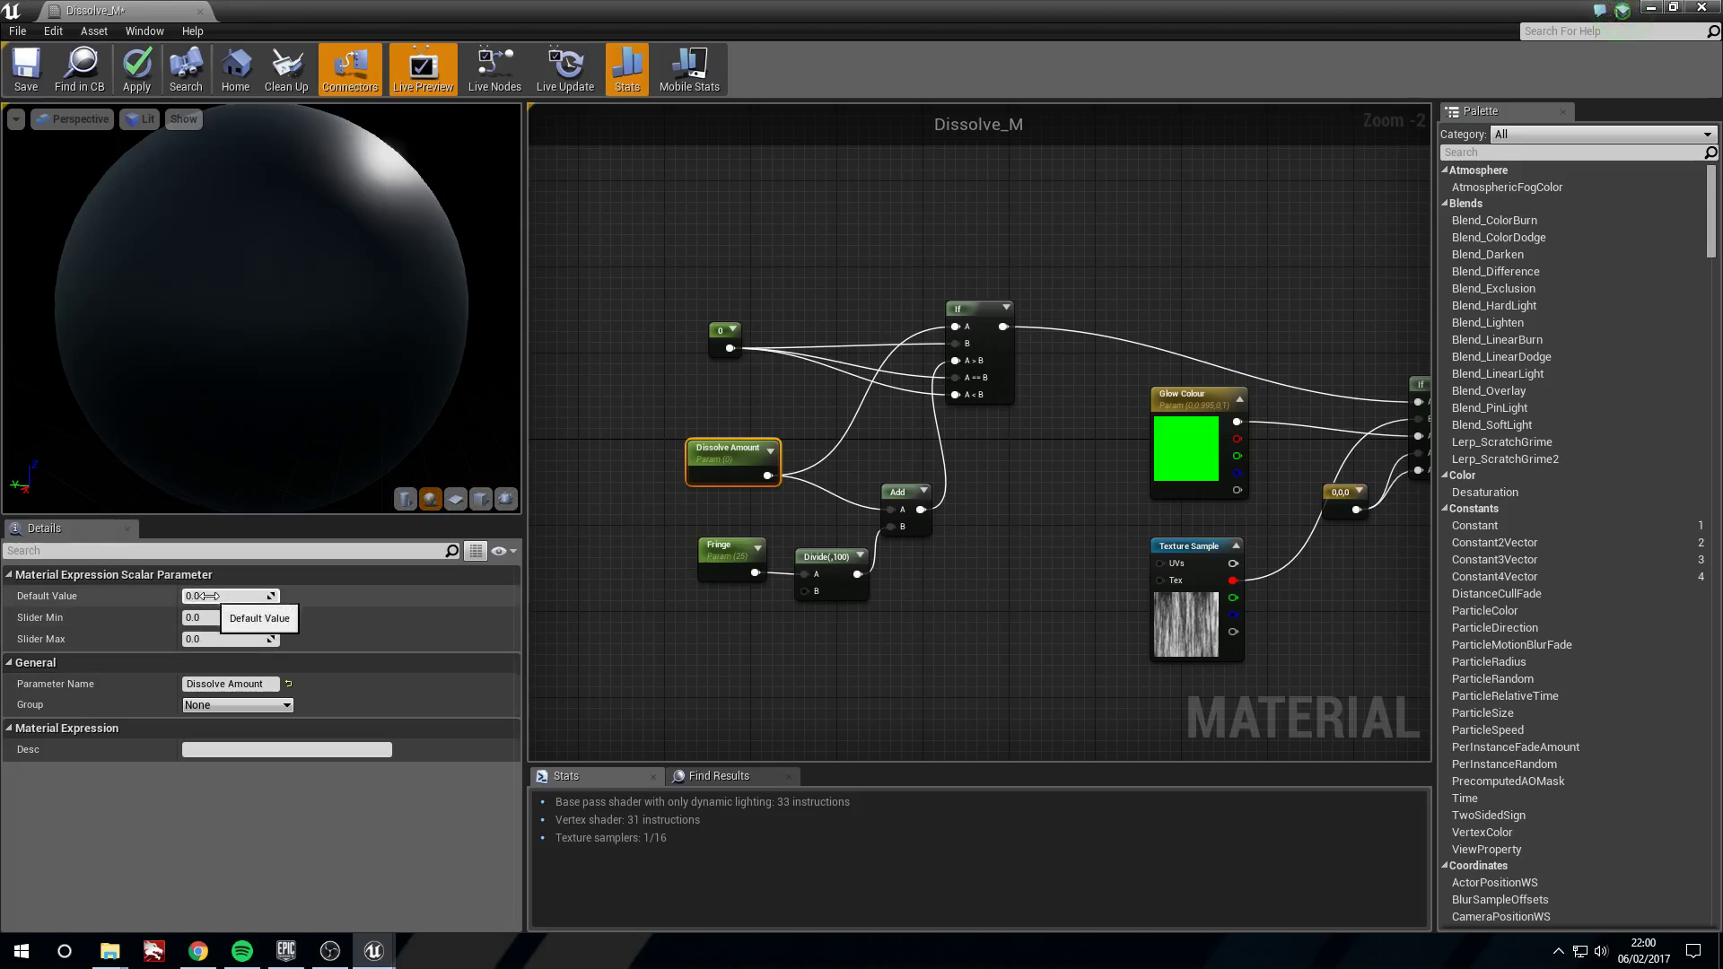
click(208, 596)
text(0.2)
key(Return)
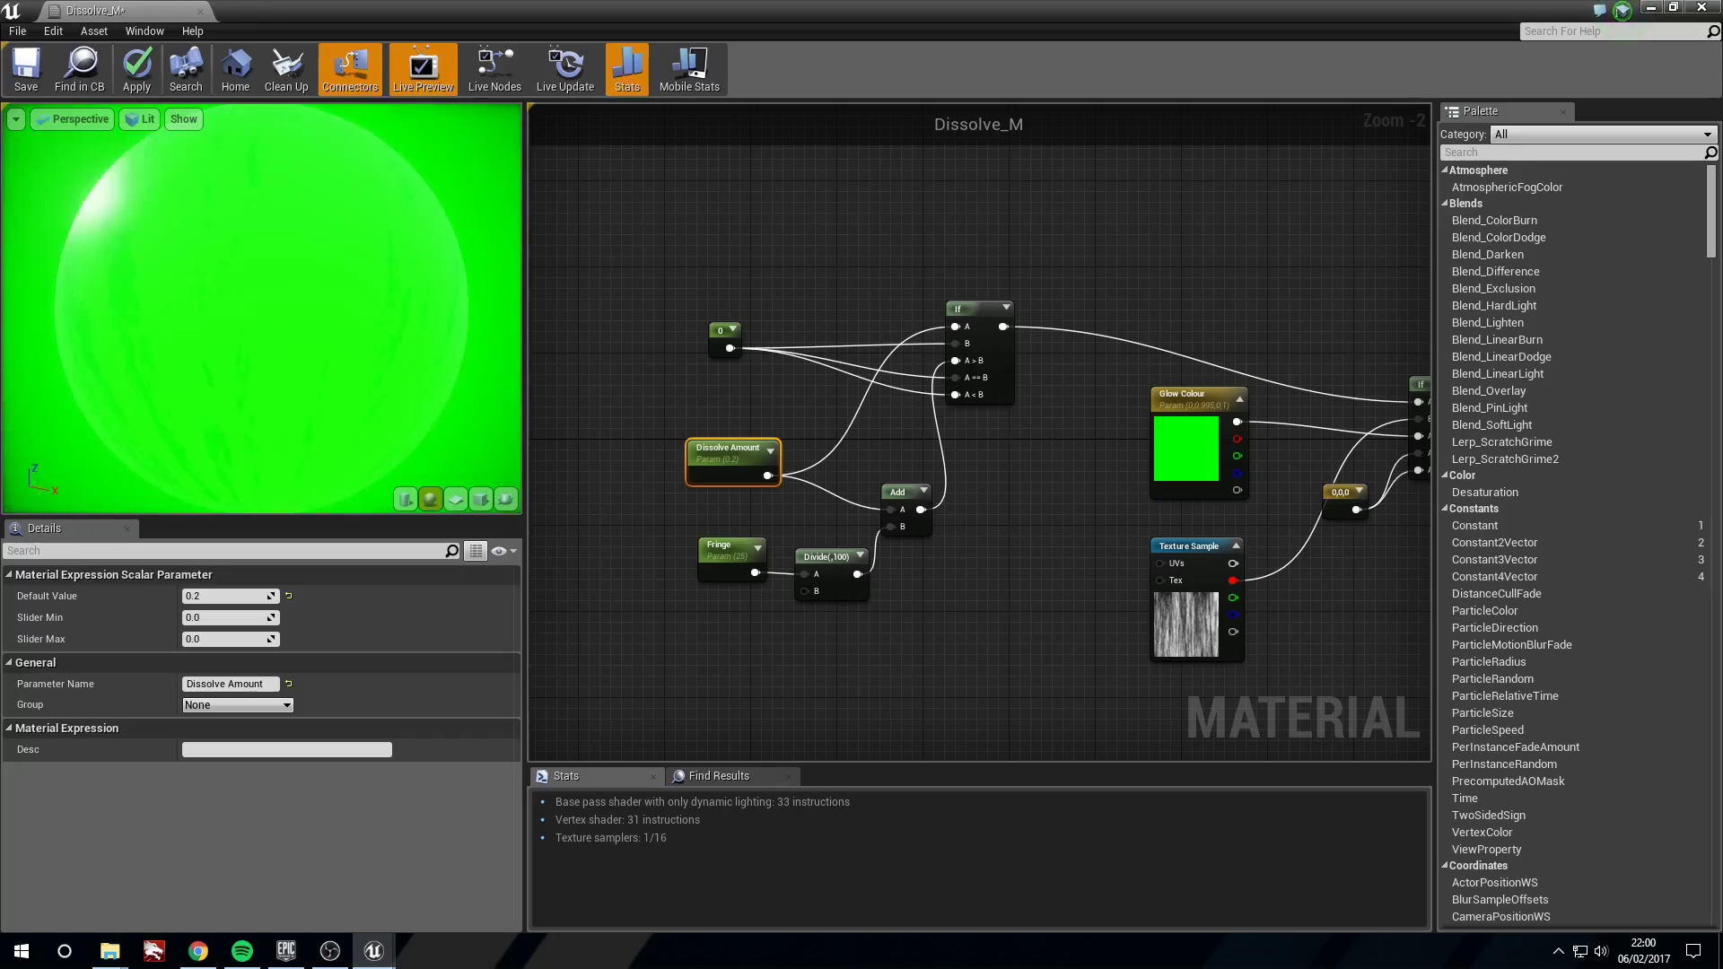
- Switch the material preview mesh to a plane and examine the glow on it
mouse_move(490, 433)
mouse_down()
mouse_move(404, 404)
mouse_move(490, 432)
mouse_up()
click(455, 499)
drag(235, 272, 341, 288)
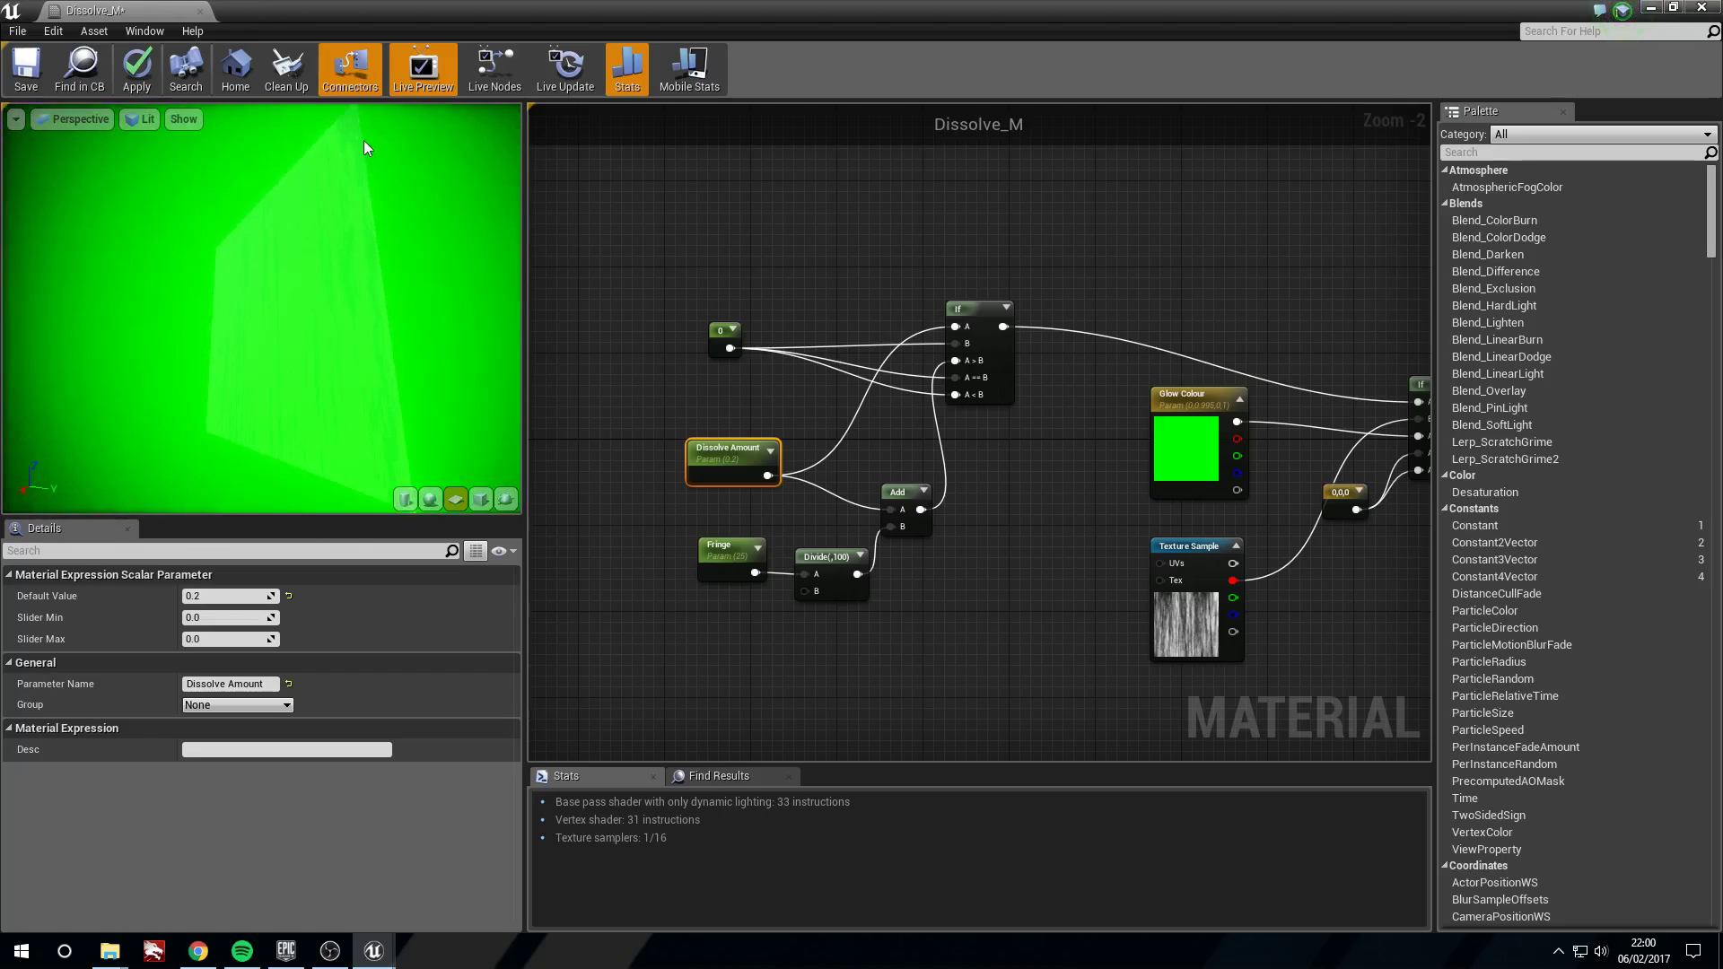
drag(363, 140, 361, 392)
- Set the Dissolve Amount parameter's default value back to 0
click(238, 594)
text(0)
key(Return)
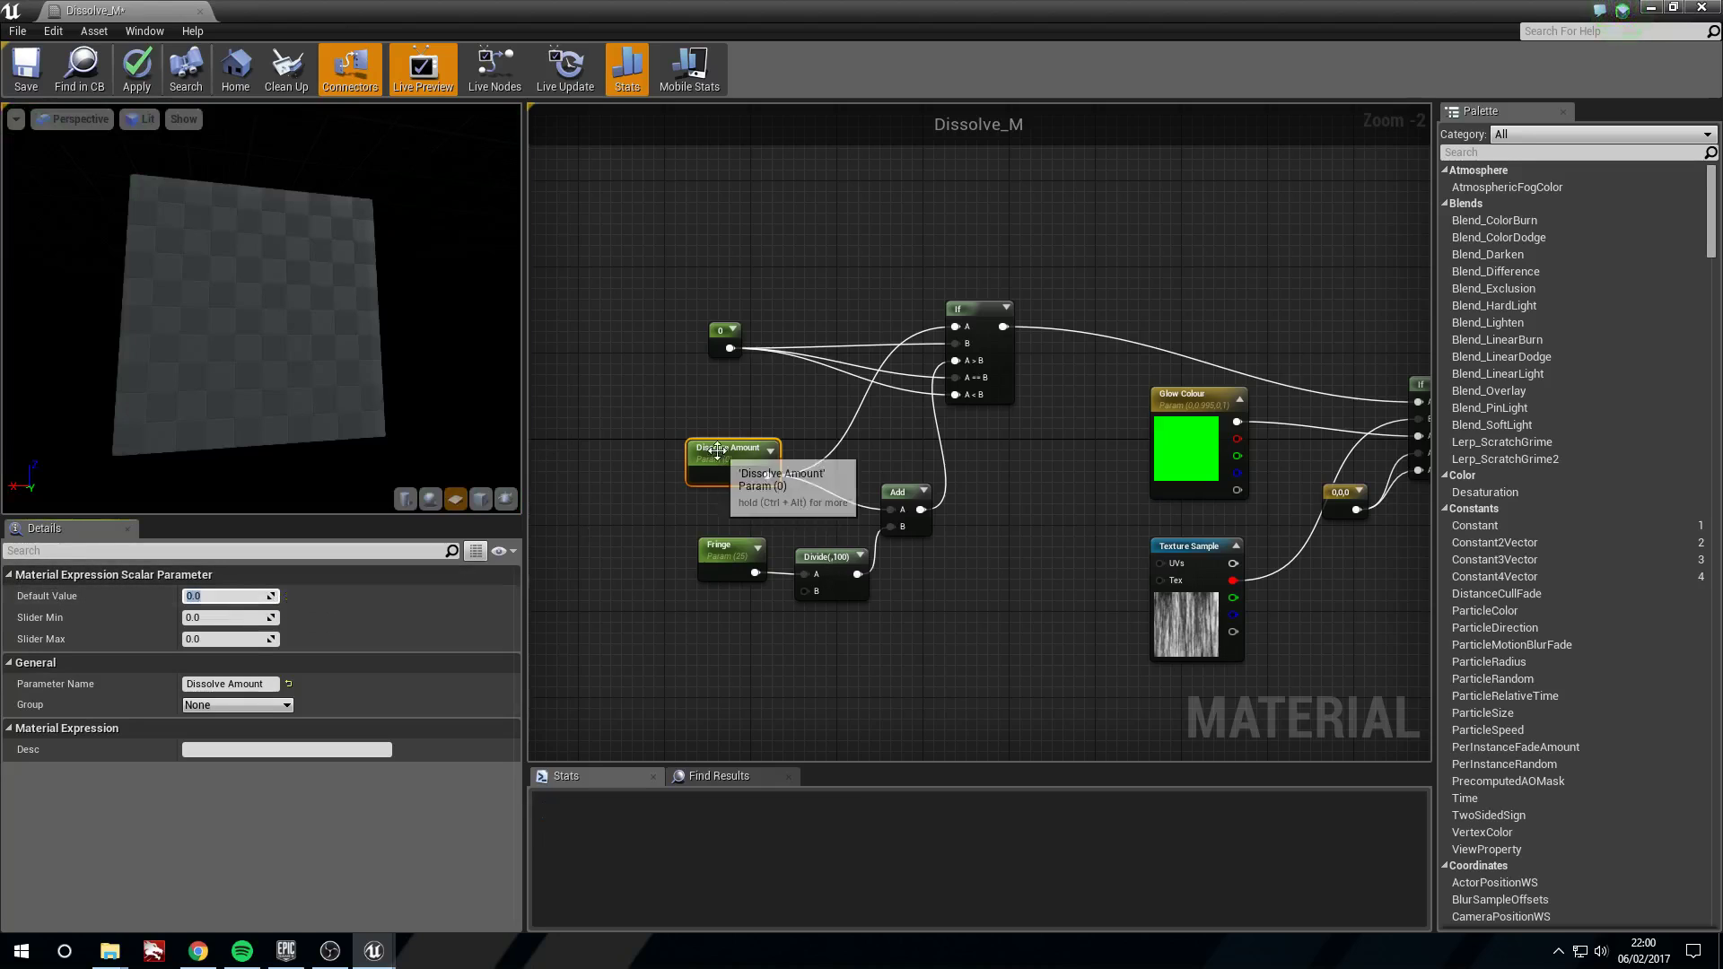
click(718, 544)
click(808, 641)
- Create a third If node below the second, with Dissolve Amount in A and the Texture Sample's red output in B
right_drag(808, 641, 667, 532)
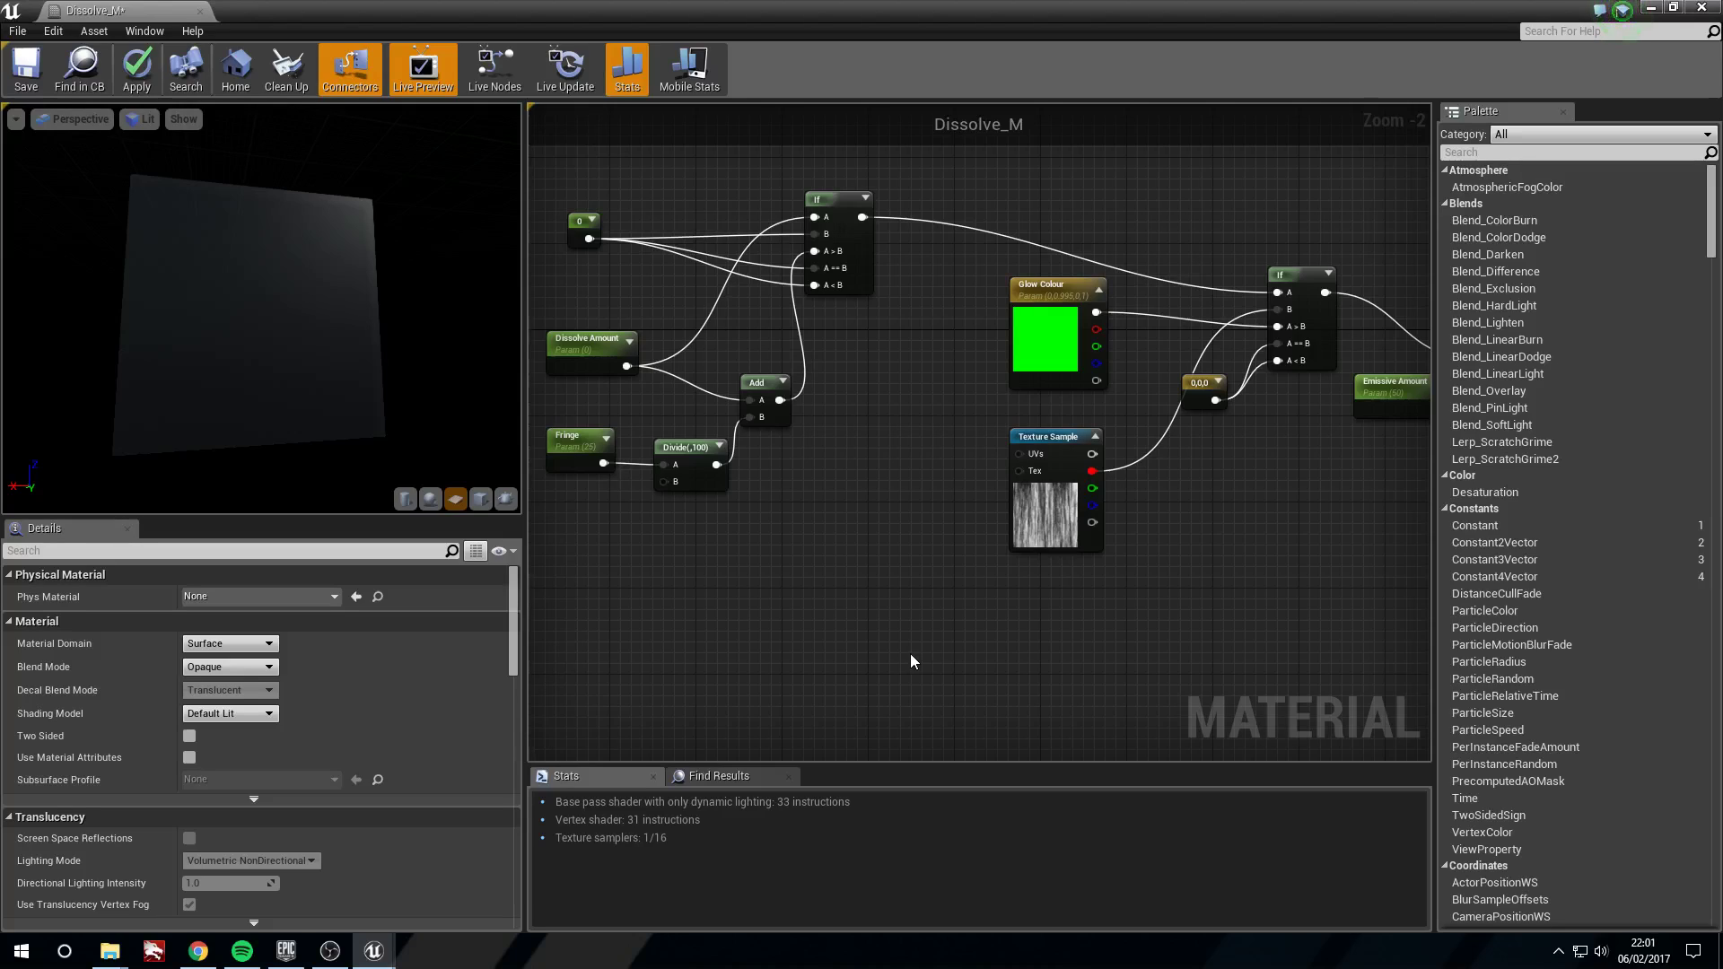
right_drag(911, 655, 896, 641)
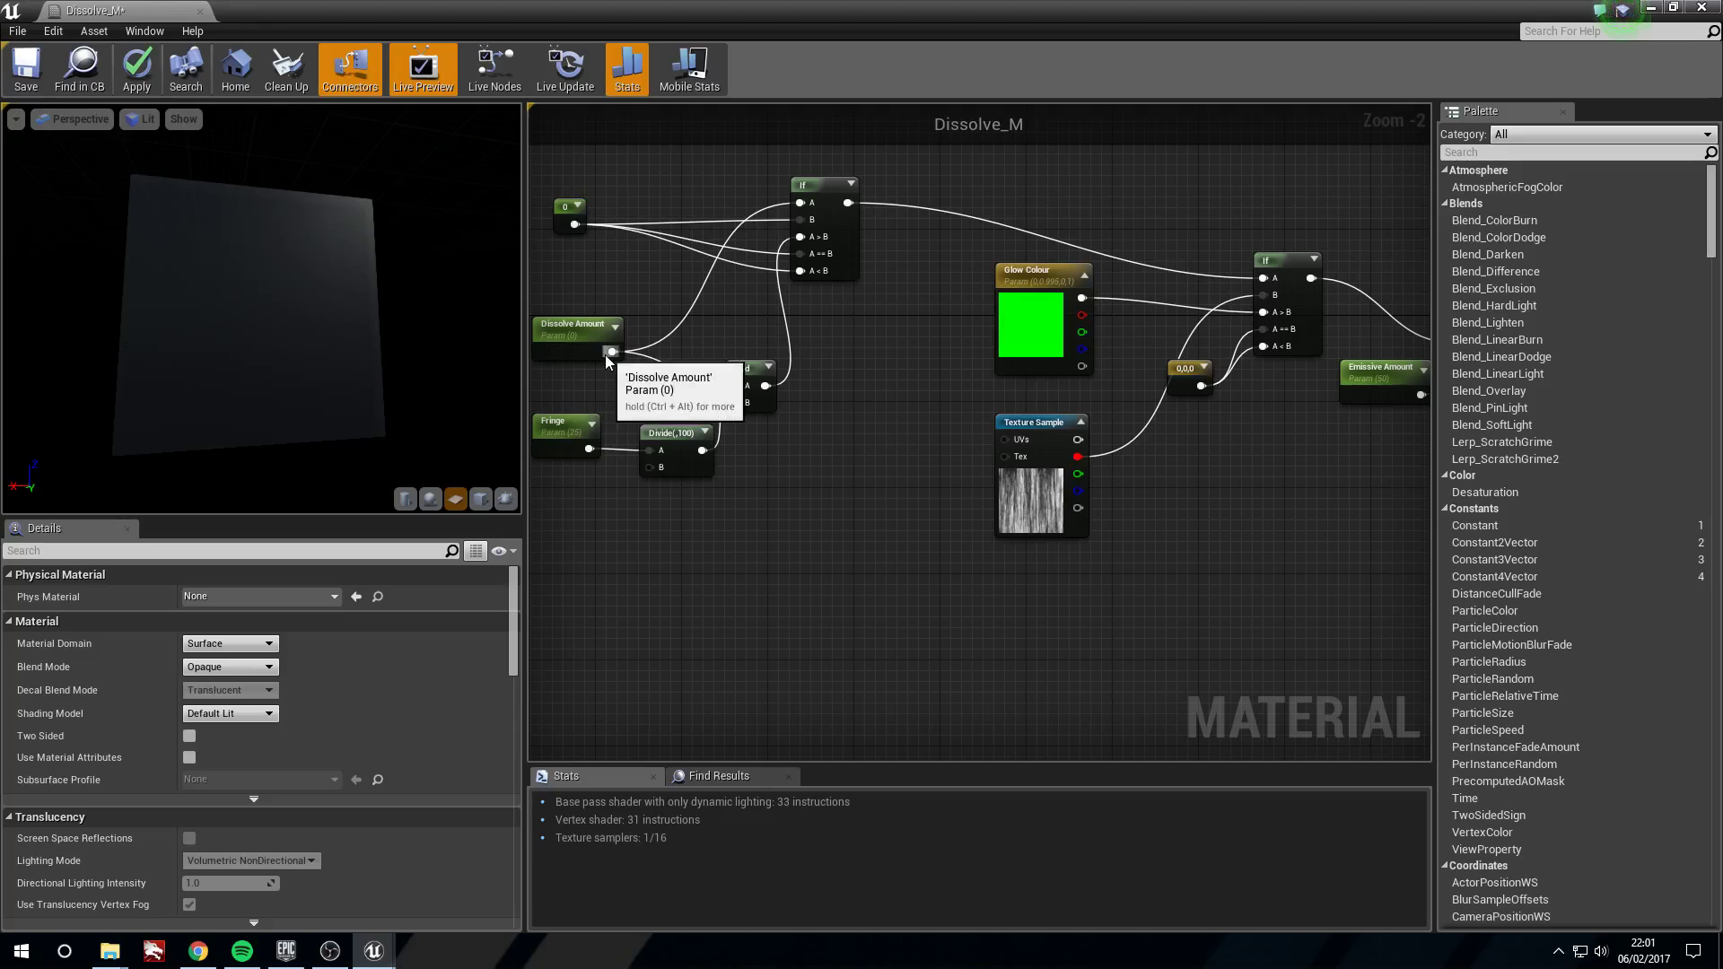
drag(610, 352, 1237, 549)
text(if)
key(Return)
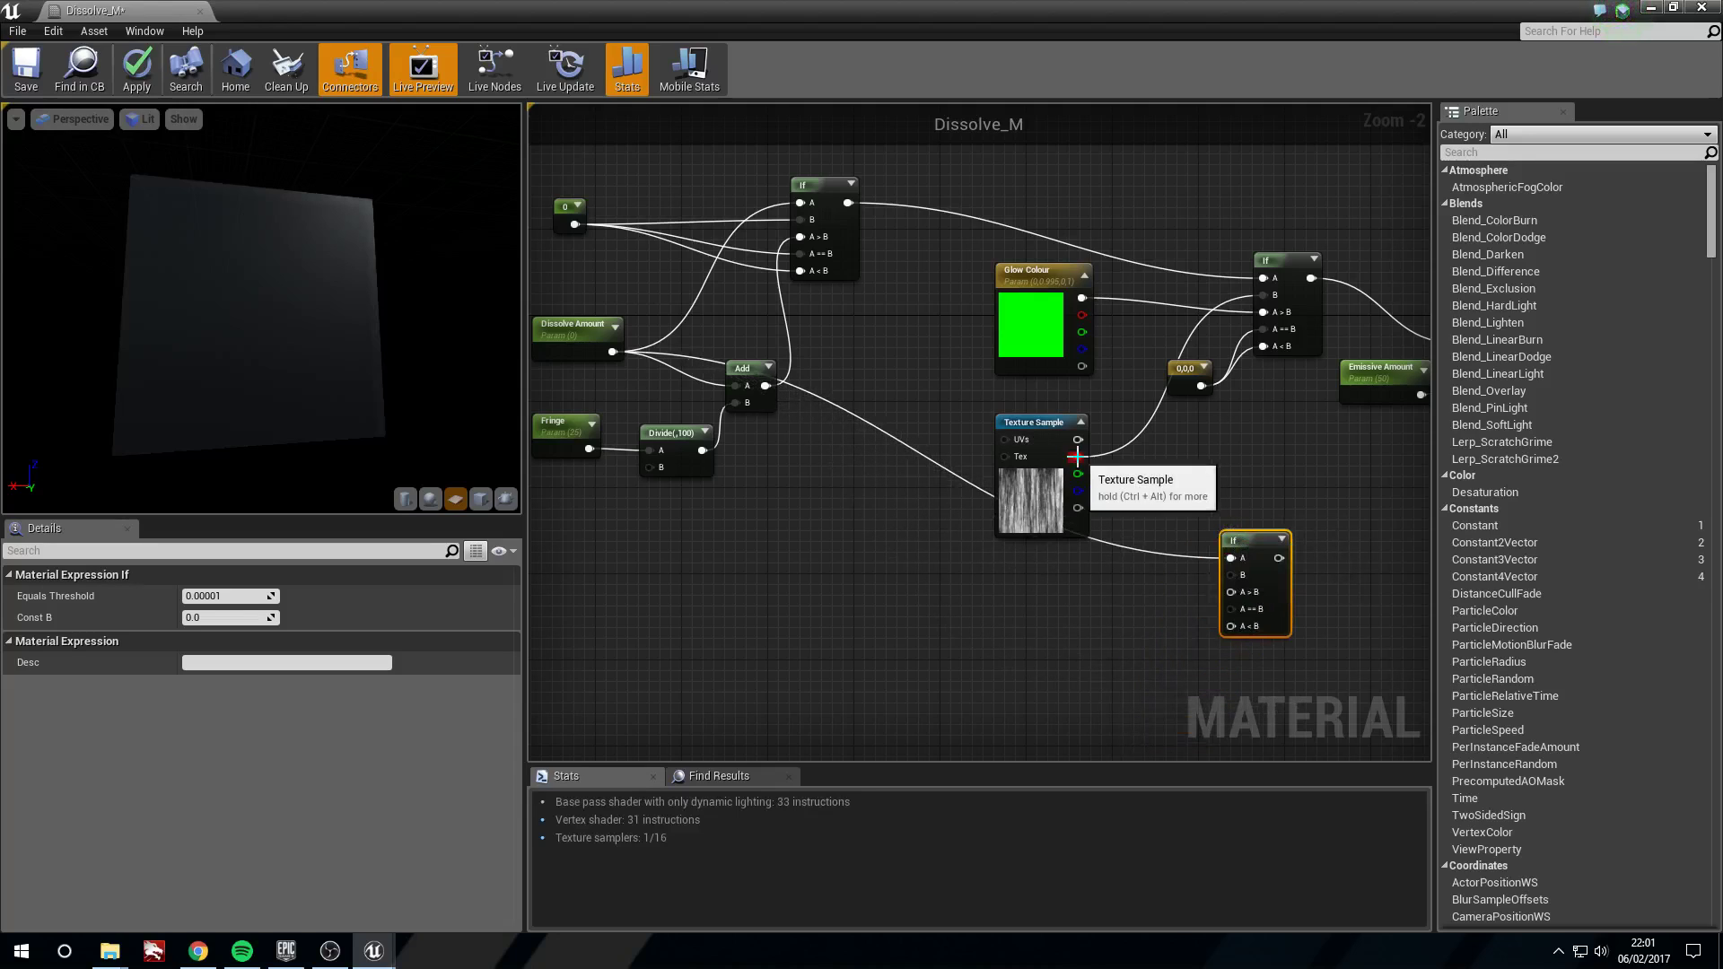
drag(1077, 457, 1231, 575)
mouse_move(1058, 509)
mouse_down()
mouse_move(1046, 487)
mouse_move(1056, 498)
mouse_up()
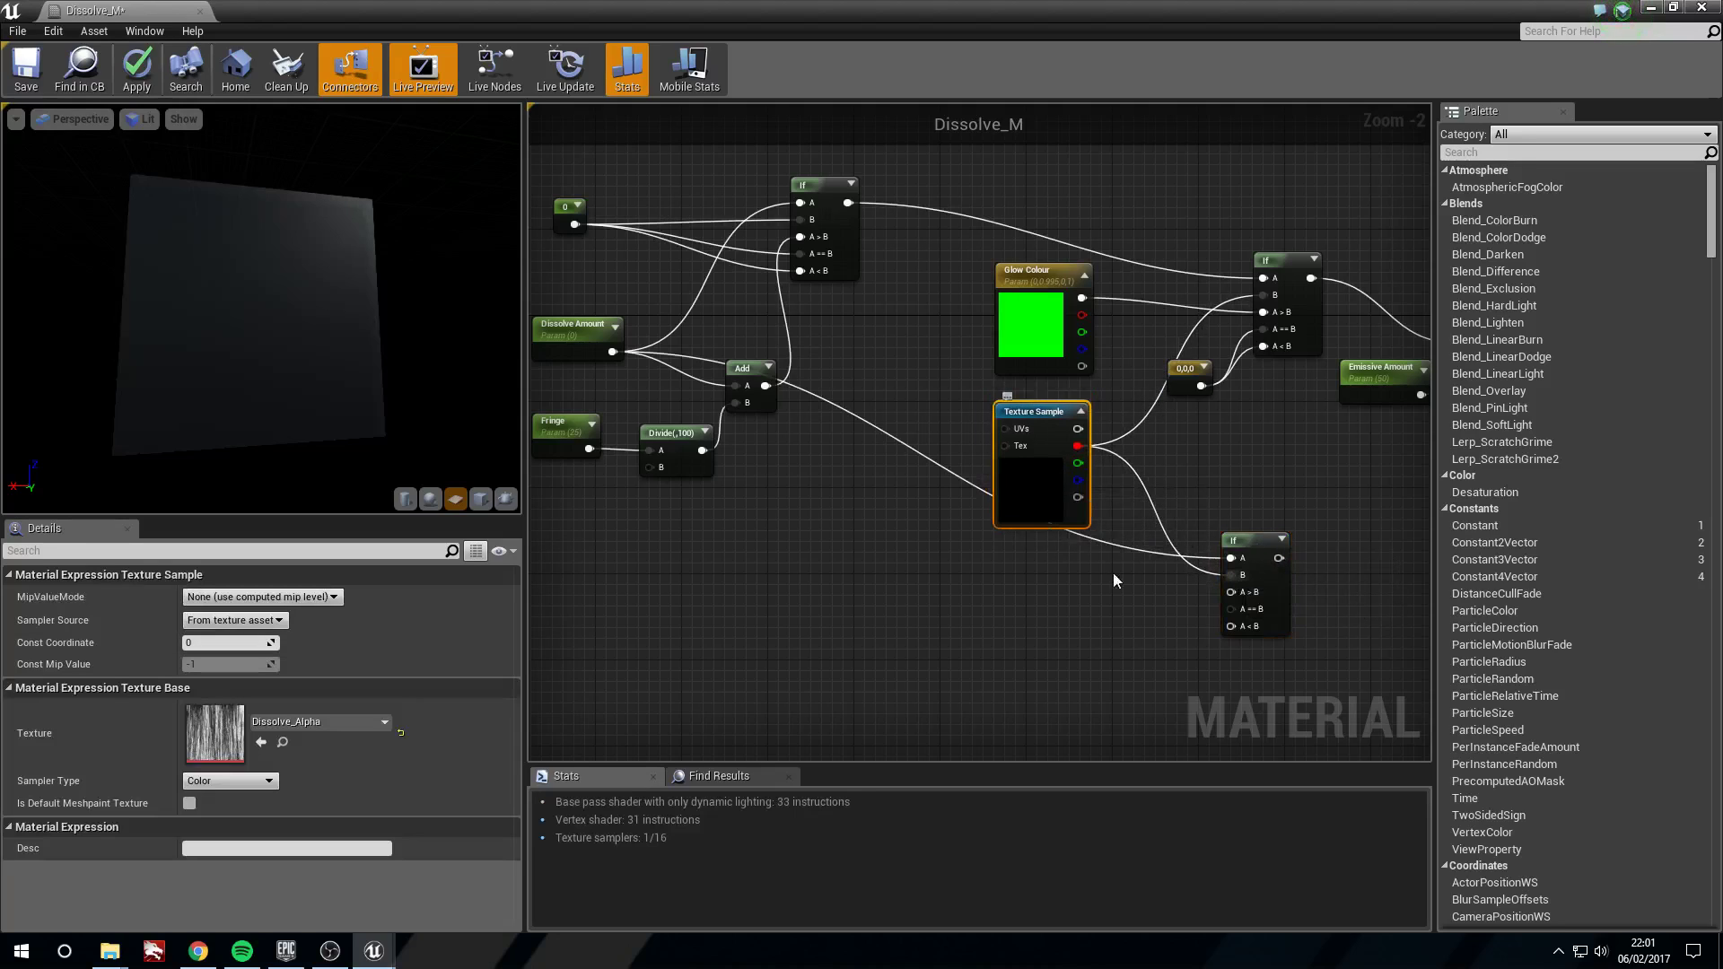
right_drag(1174, 635, 1044, 609)
drag(1125, 520, 1143, 521)
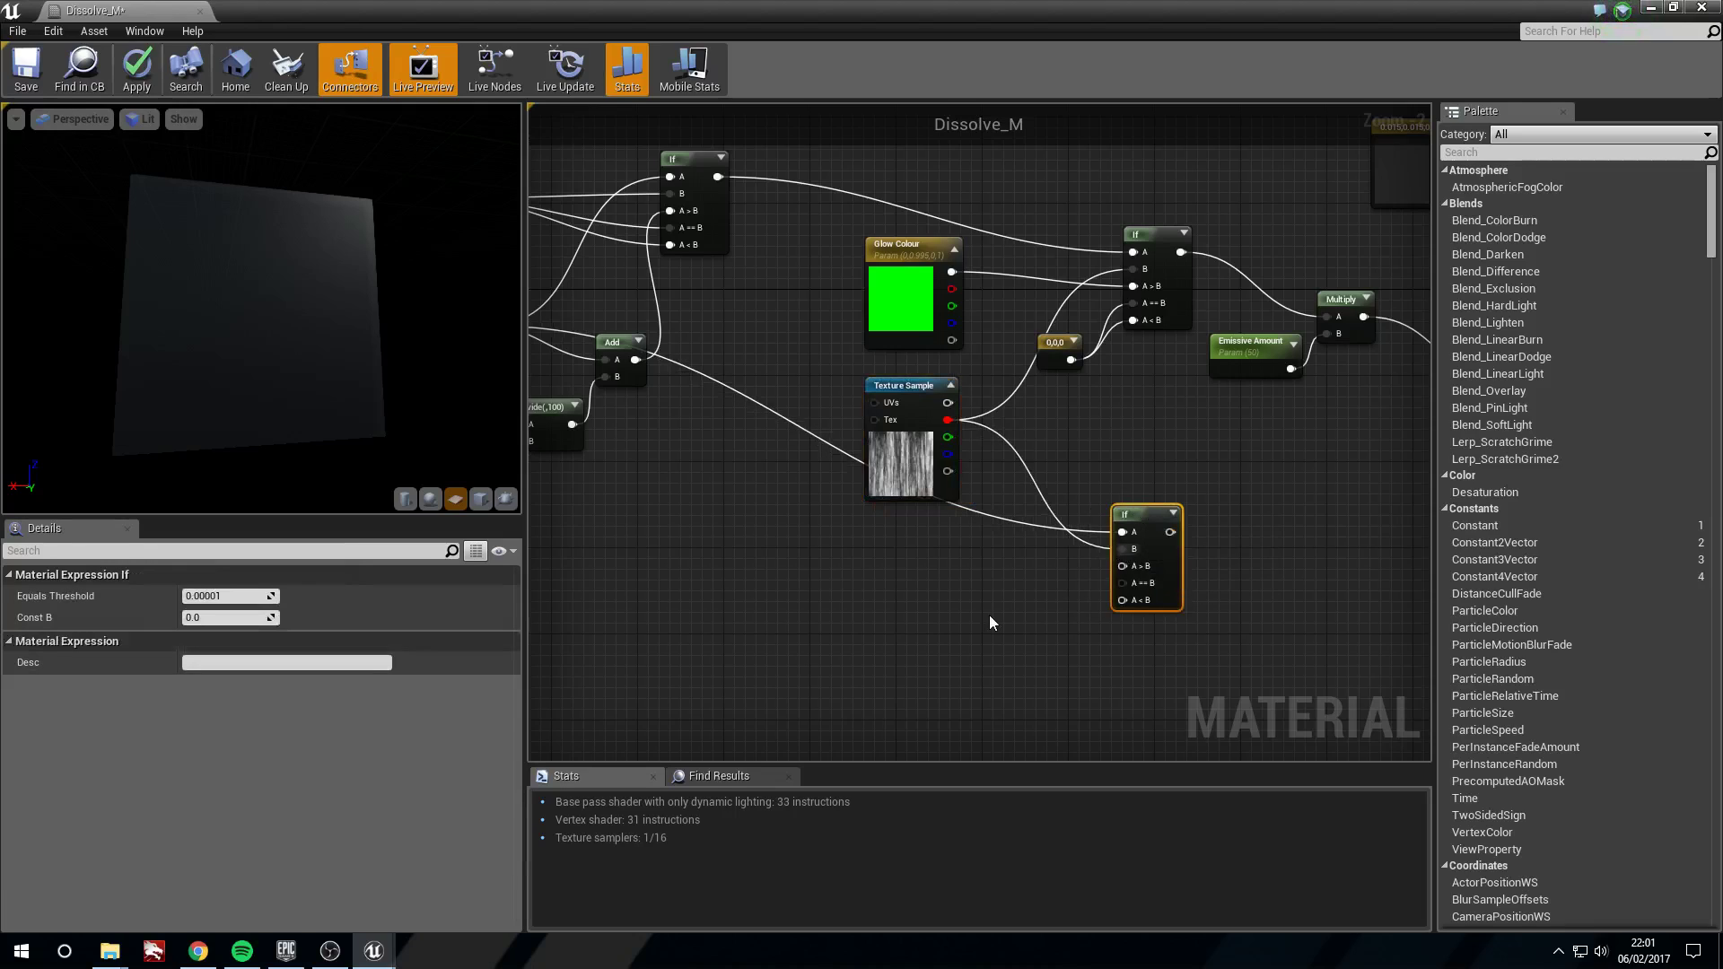
- Add two scalar Constant nodes, one above the other, beside the third If node
right_drag(990, 616, 996, 669)
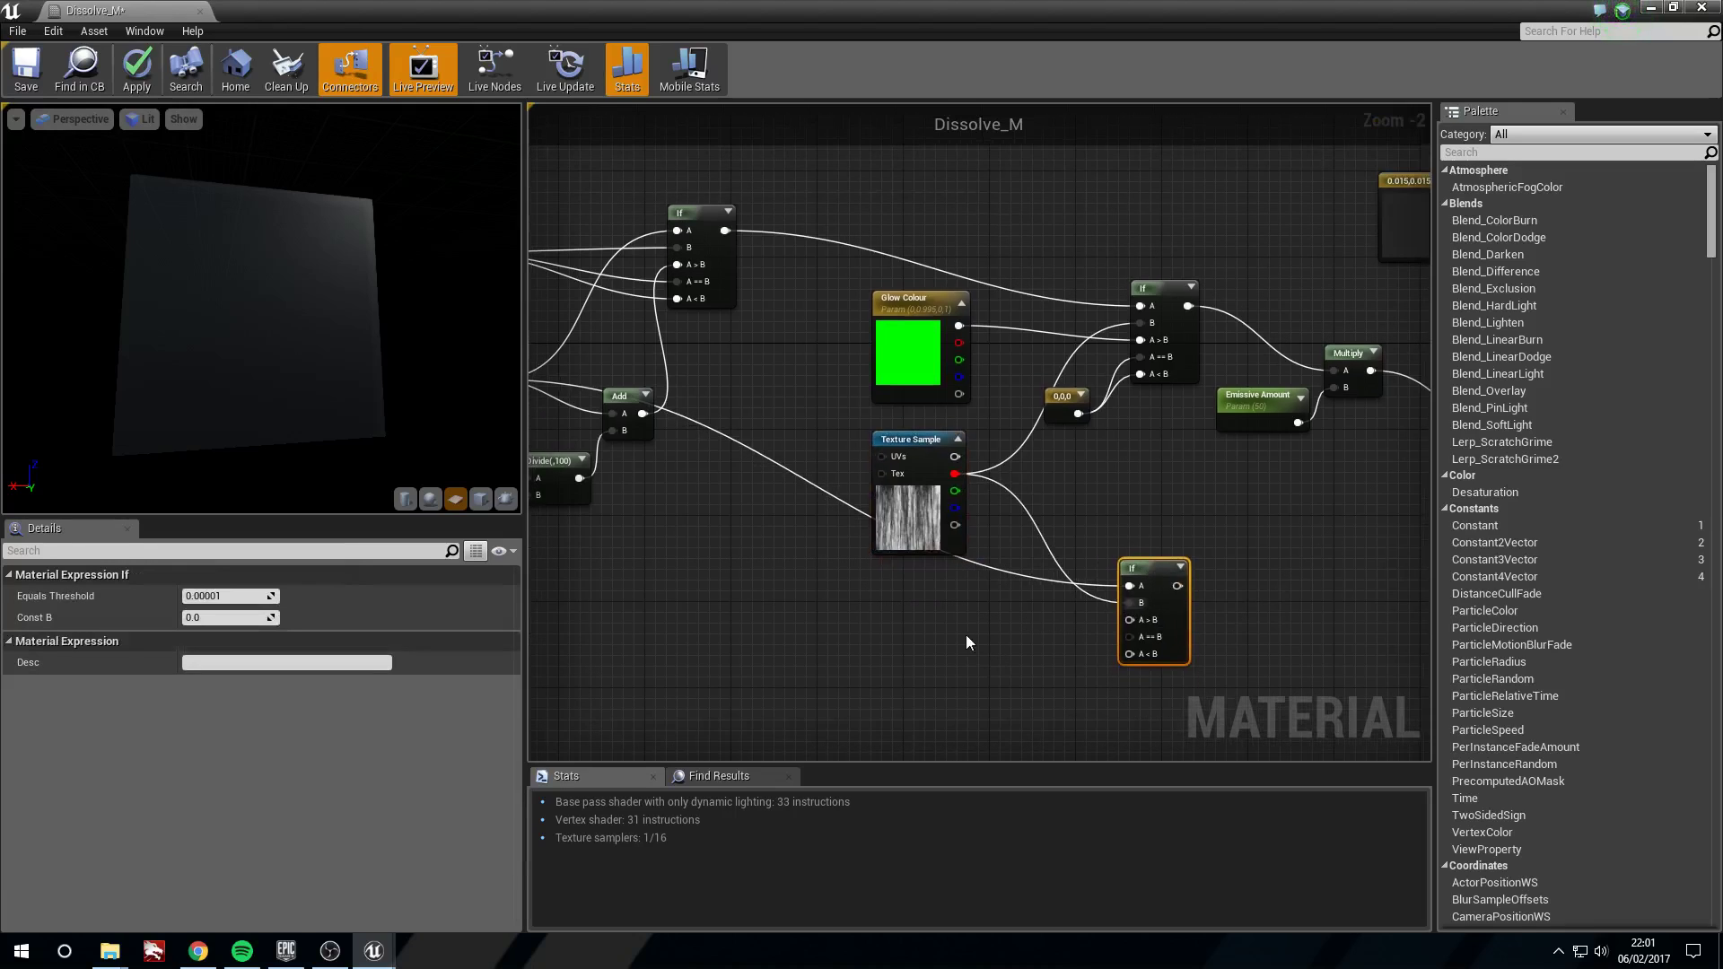
key(1)
click(1014, 592)
key(1)
click(1033, 662)
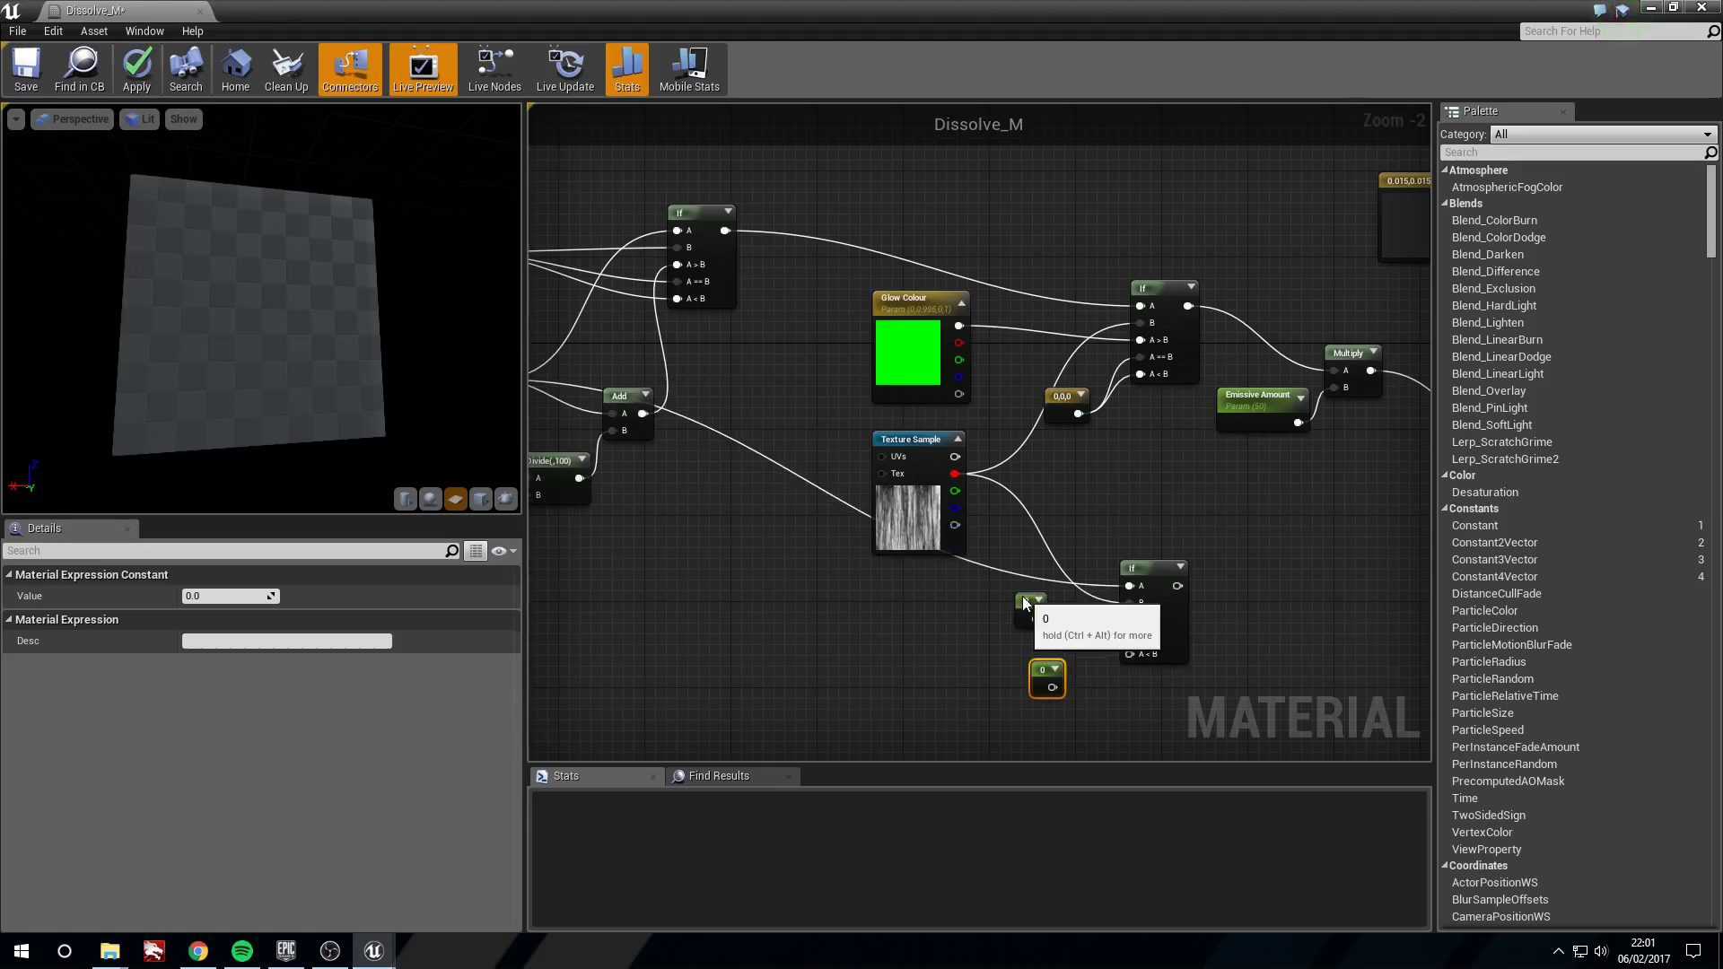
click(1024, 600)
click(1041, 674)
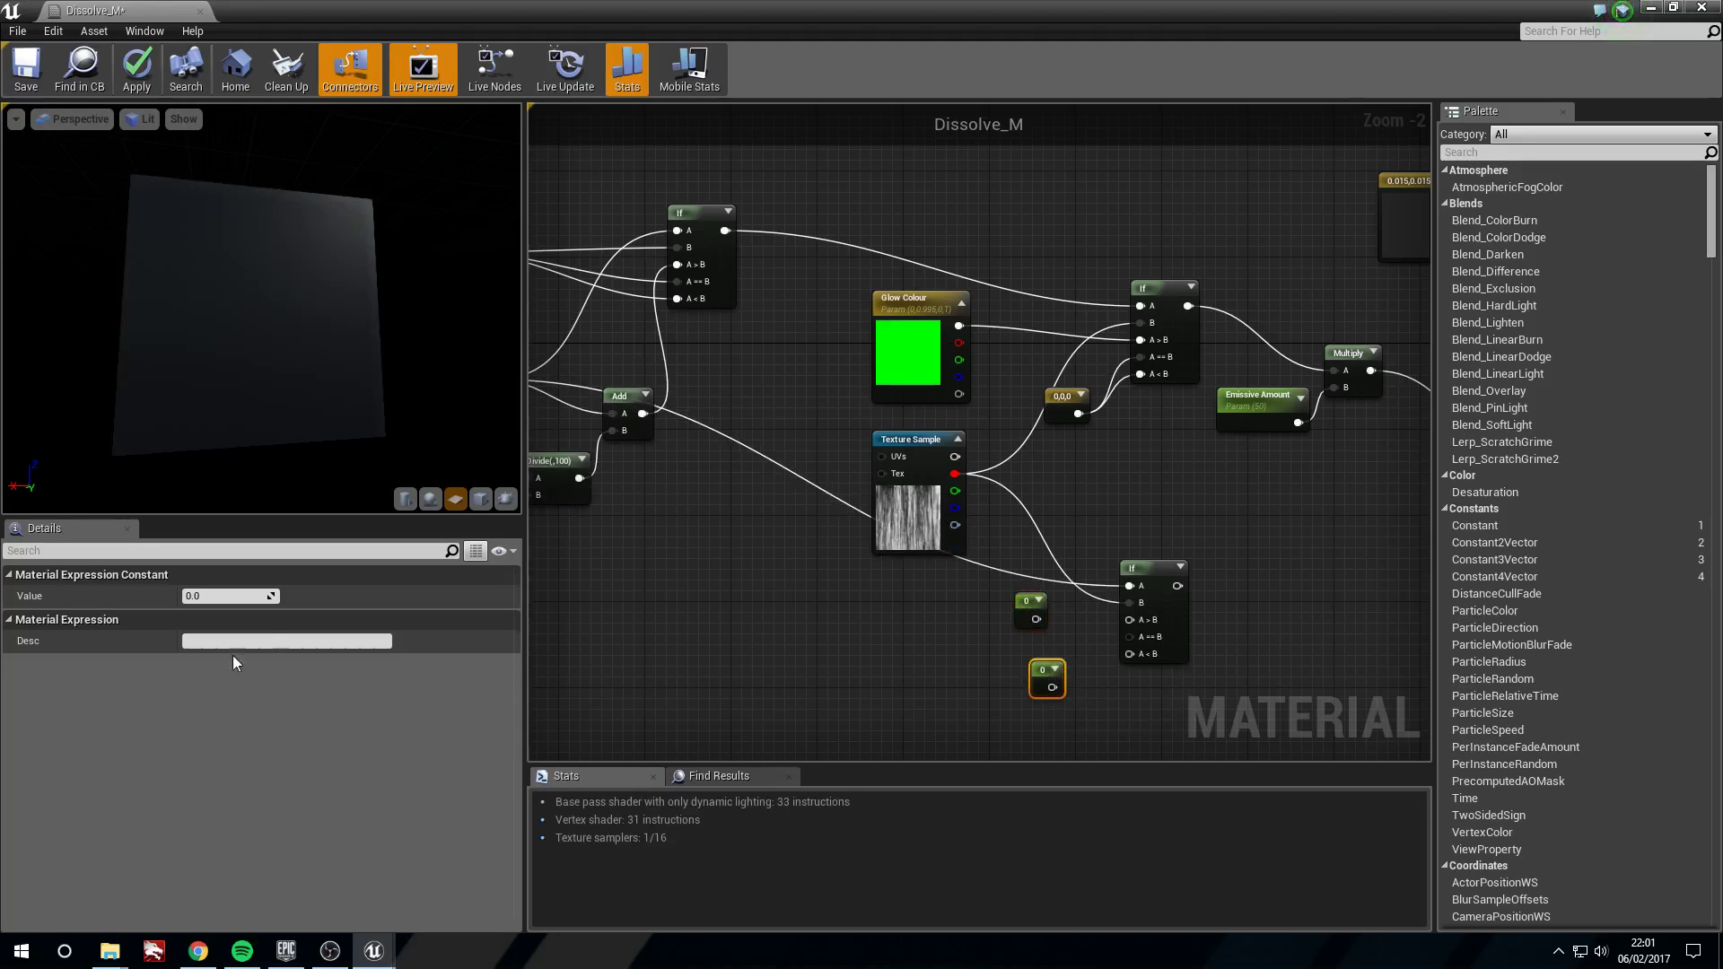
- Set the lower constant to 1 and connect it to the third If's A < B, with the 0 constant feeding A > B and A == B
click(227, 599)
text(1)
key(Return)
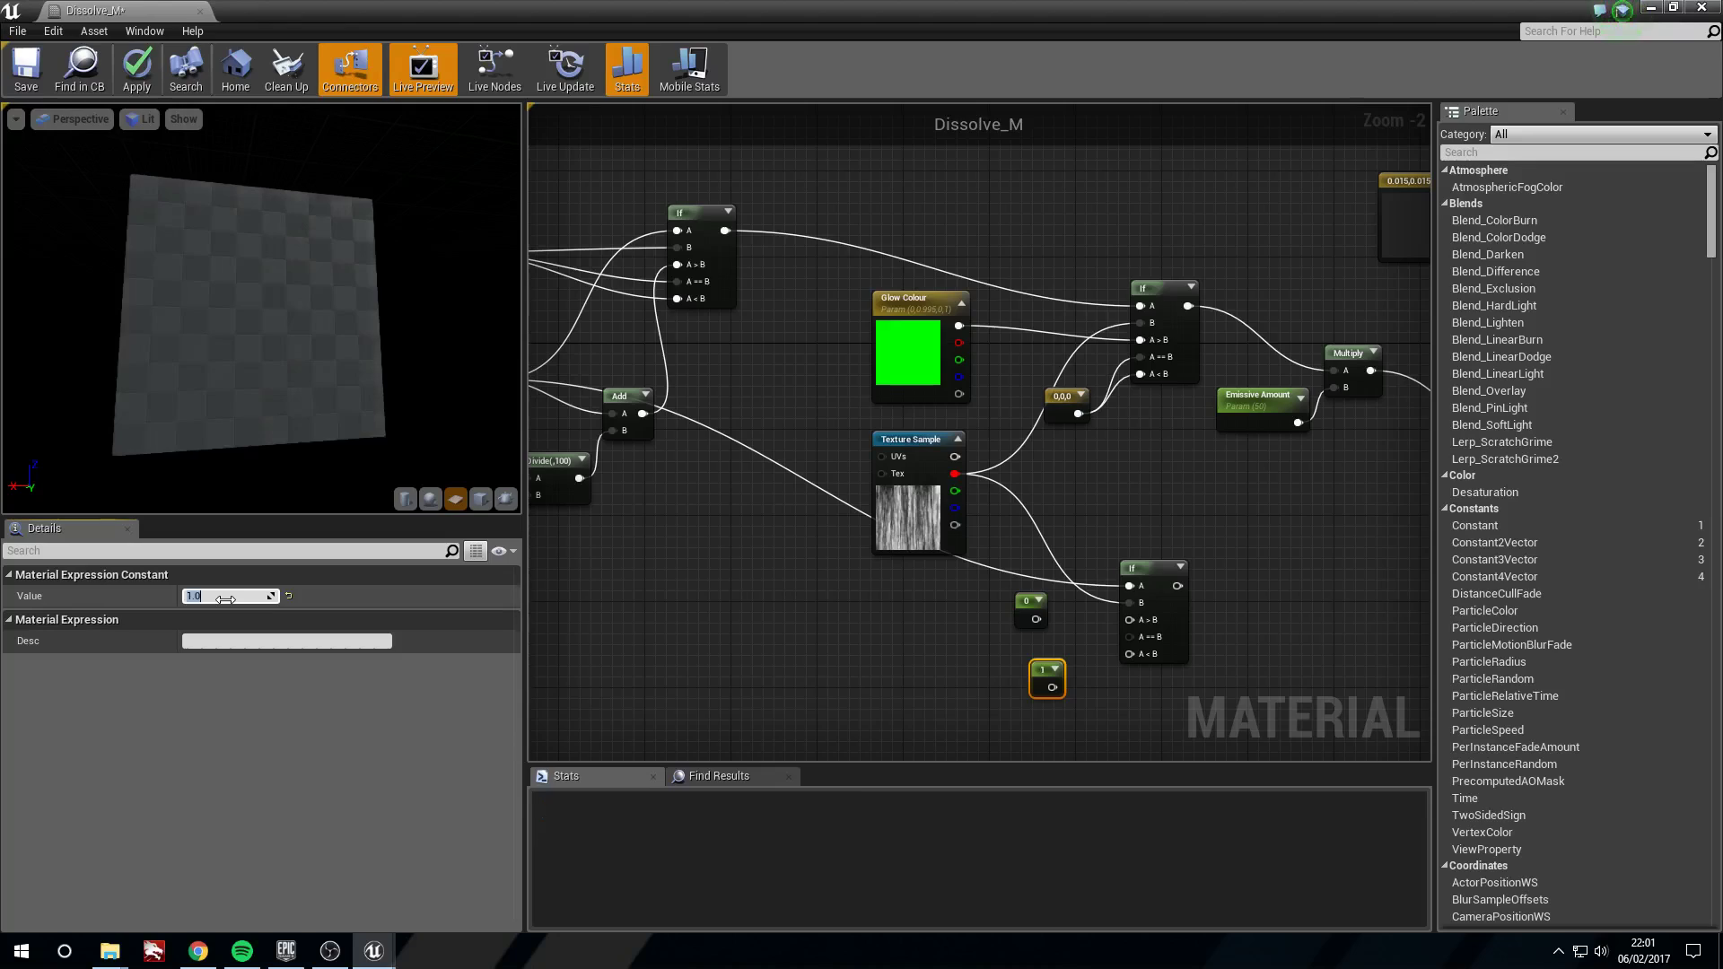
drag(1043, 663, 1140, 641)
mouse_move(1034, 694)
mouse_down()
mouse_move(1152, 658)
mouse_move(1032, 663)
mouse_up()
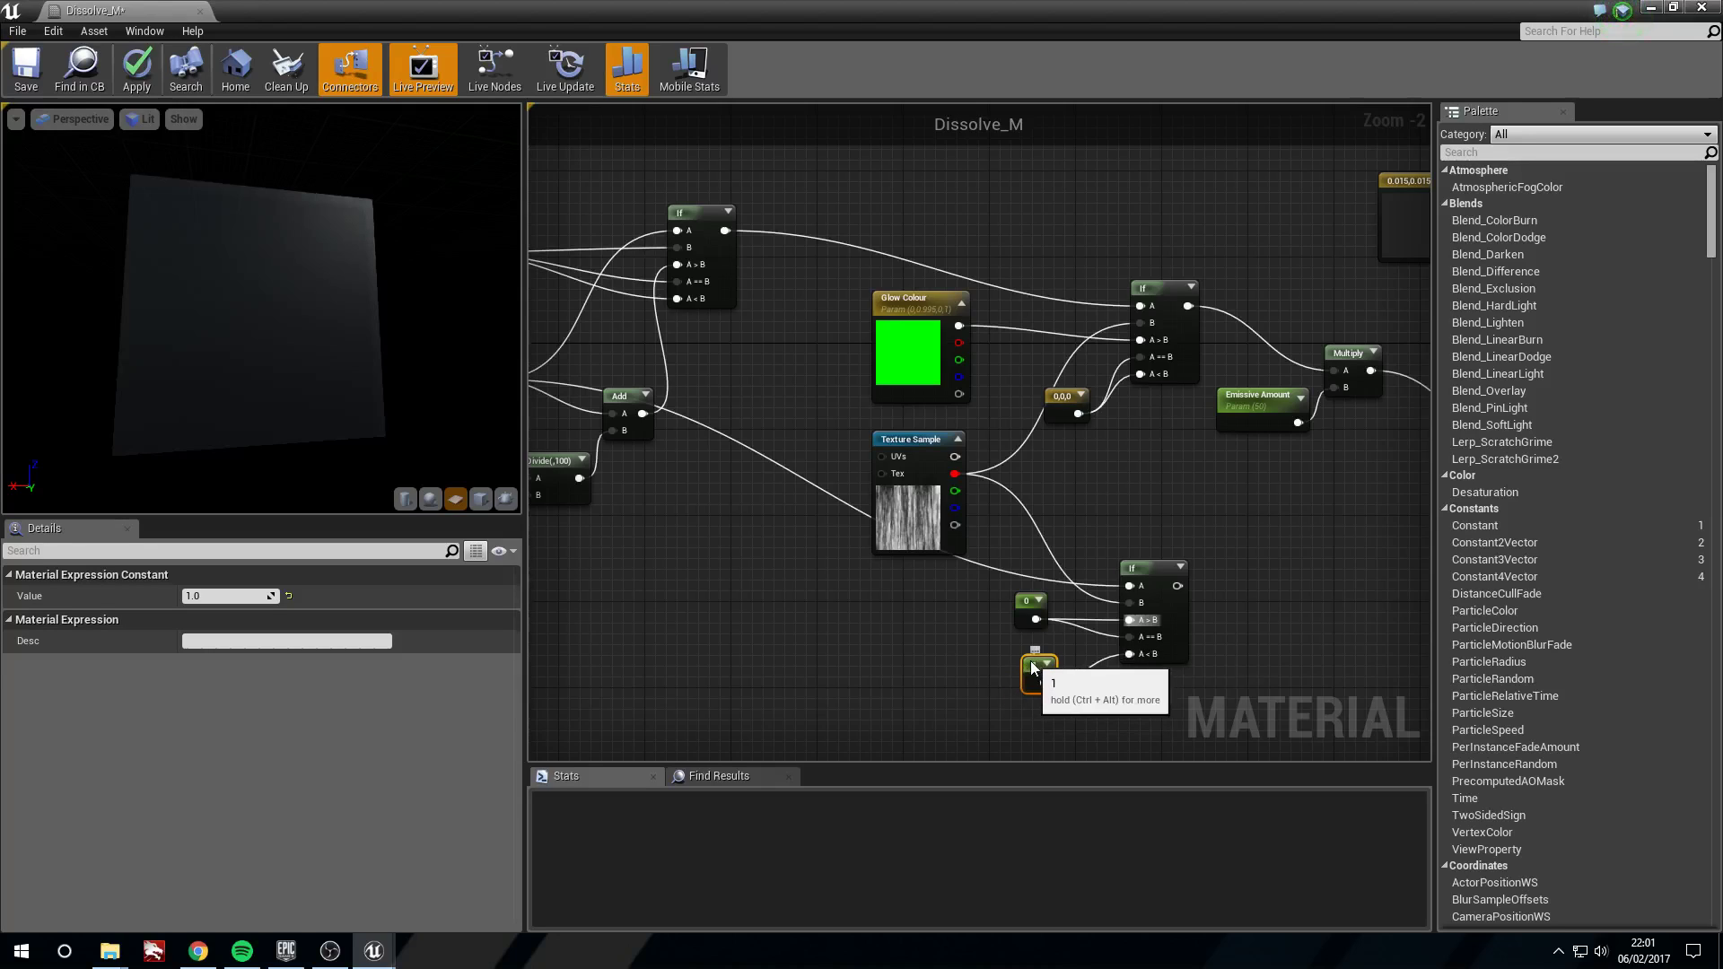
- Shift the Texture Sample, the third If node and its two constants together slightly toward the parameter nodes
right_drag(1147, 612, 1010, 609)
right_drag(958, 526, 998, 530)
scroll(994, 528, down, 2)
drag(831, 515, 1032, 633)
drag(1046, 561, 1018, 569)
right_drag(970, 497, 1029, 520)
click(1013, 529)
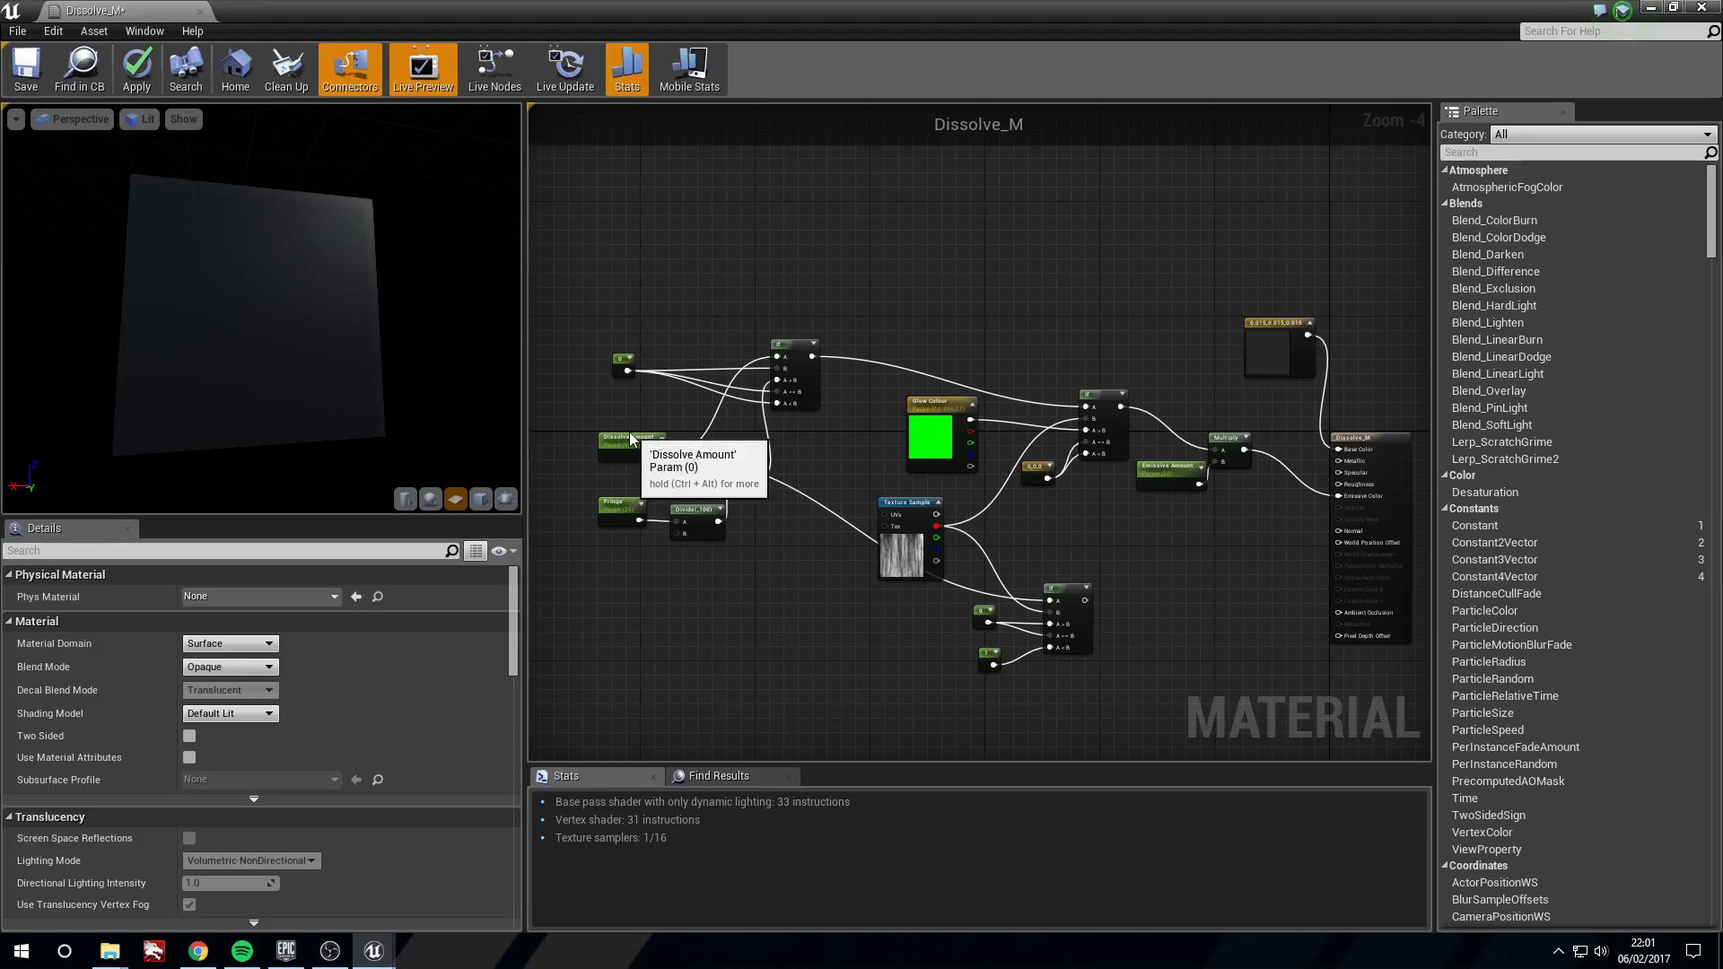
- Create a fourth If node below the Multiply node, with Dissolve Amount connected to its A input
click(651, 451)
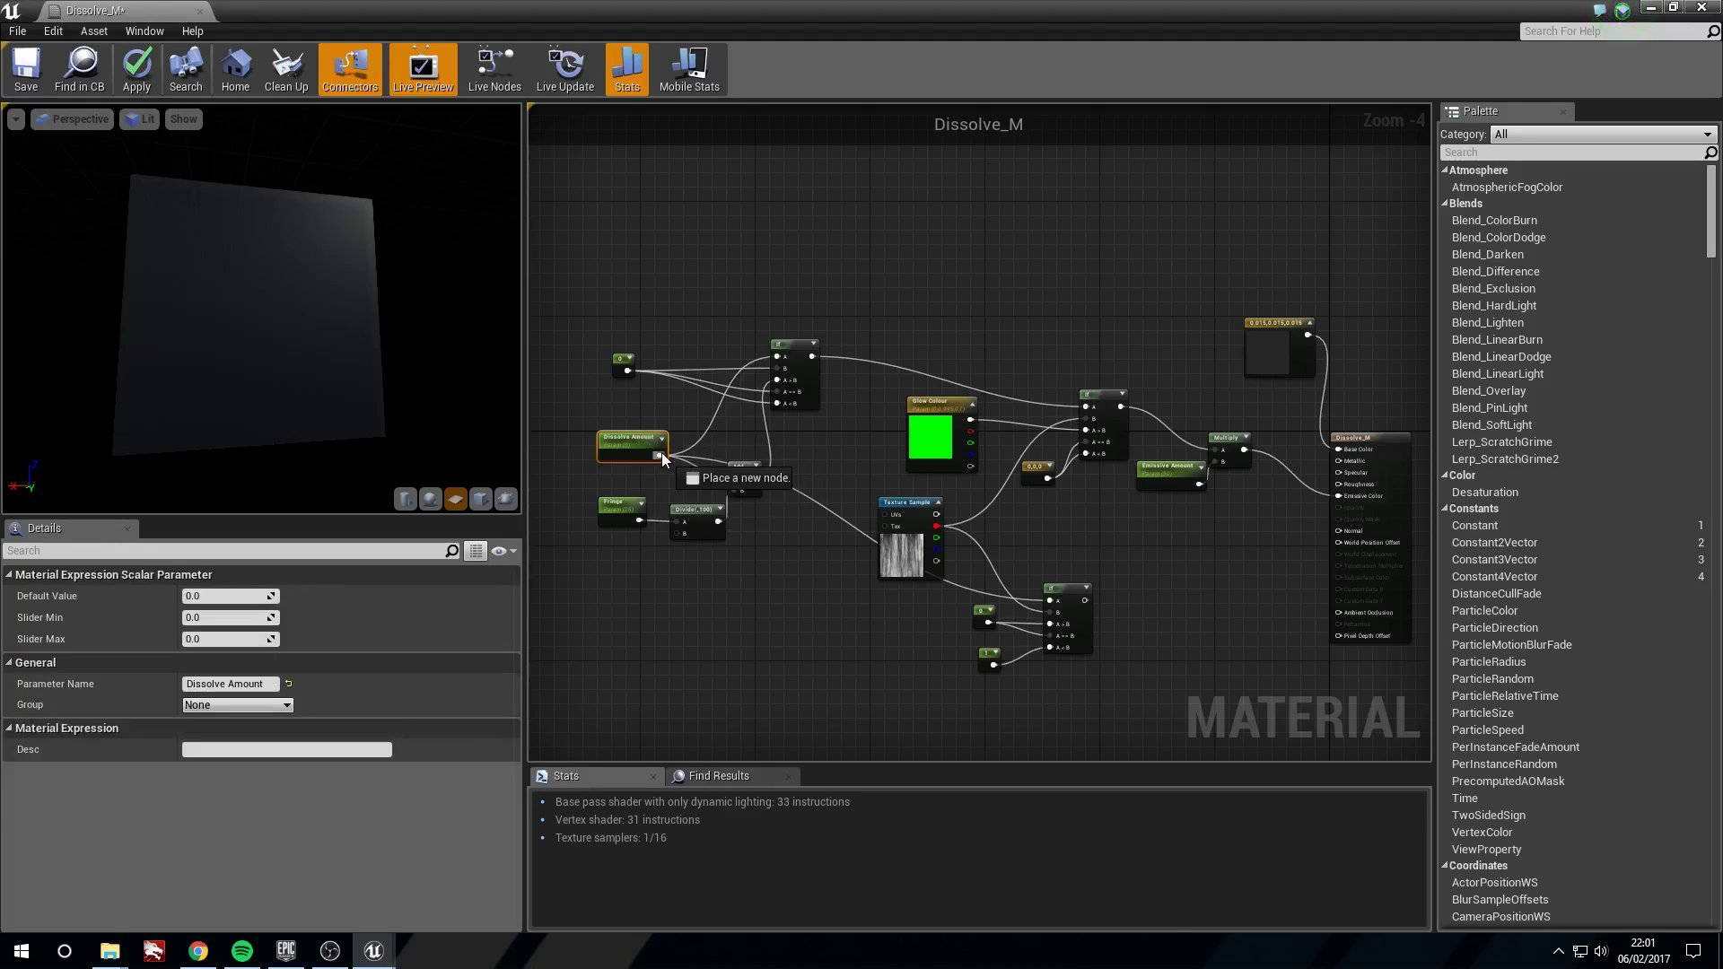
drag(661, 452, 1211, 566)
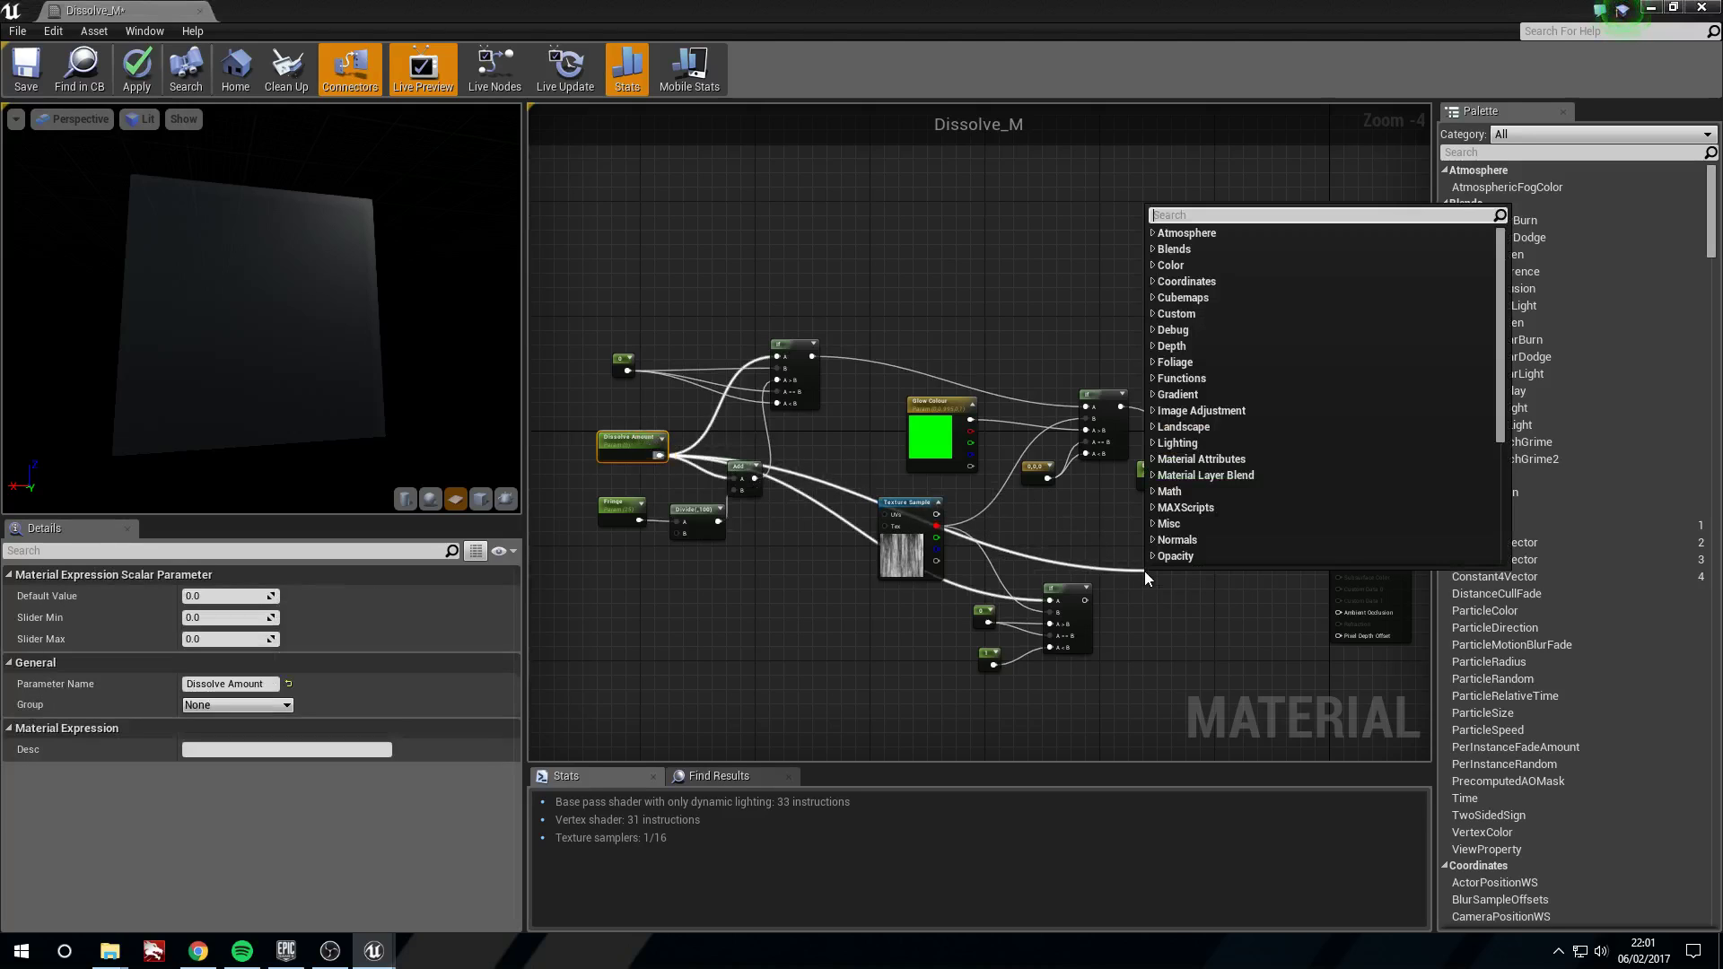
text(if)
key(Return)
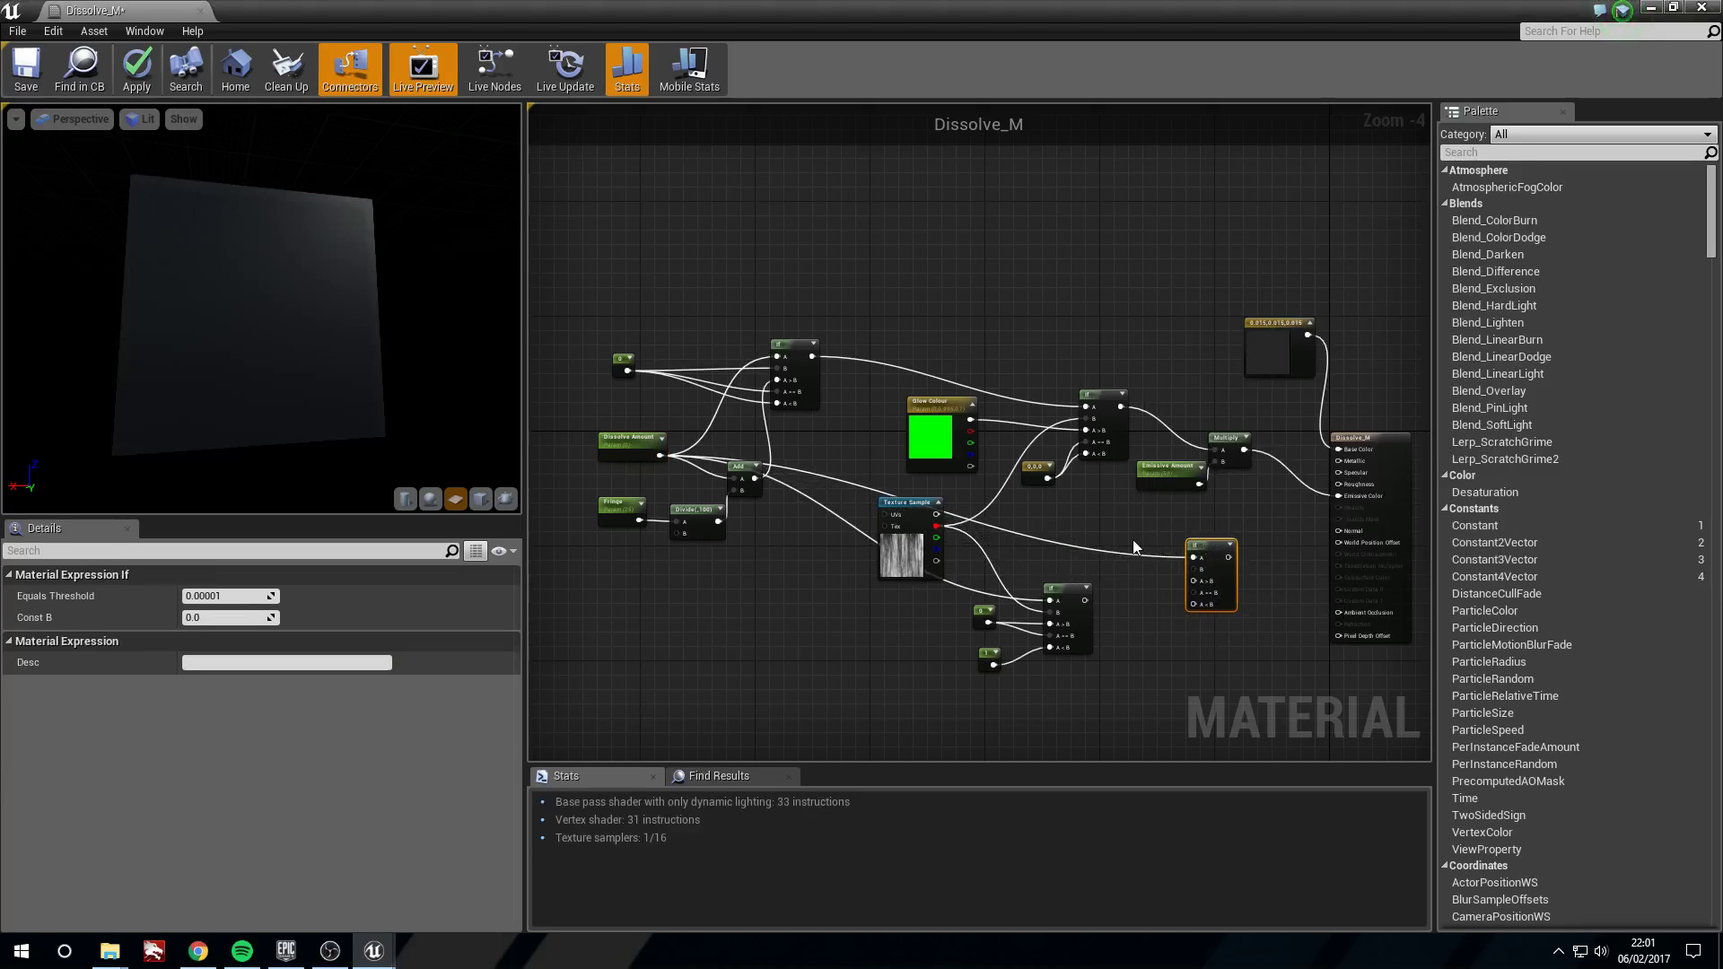
- Add a 0 constant feeding the fourth If's B input, and connect the third If's output to its A > B input
click(1122, 545)
scroll(1129, 574, up, 2)
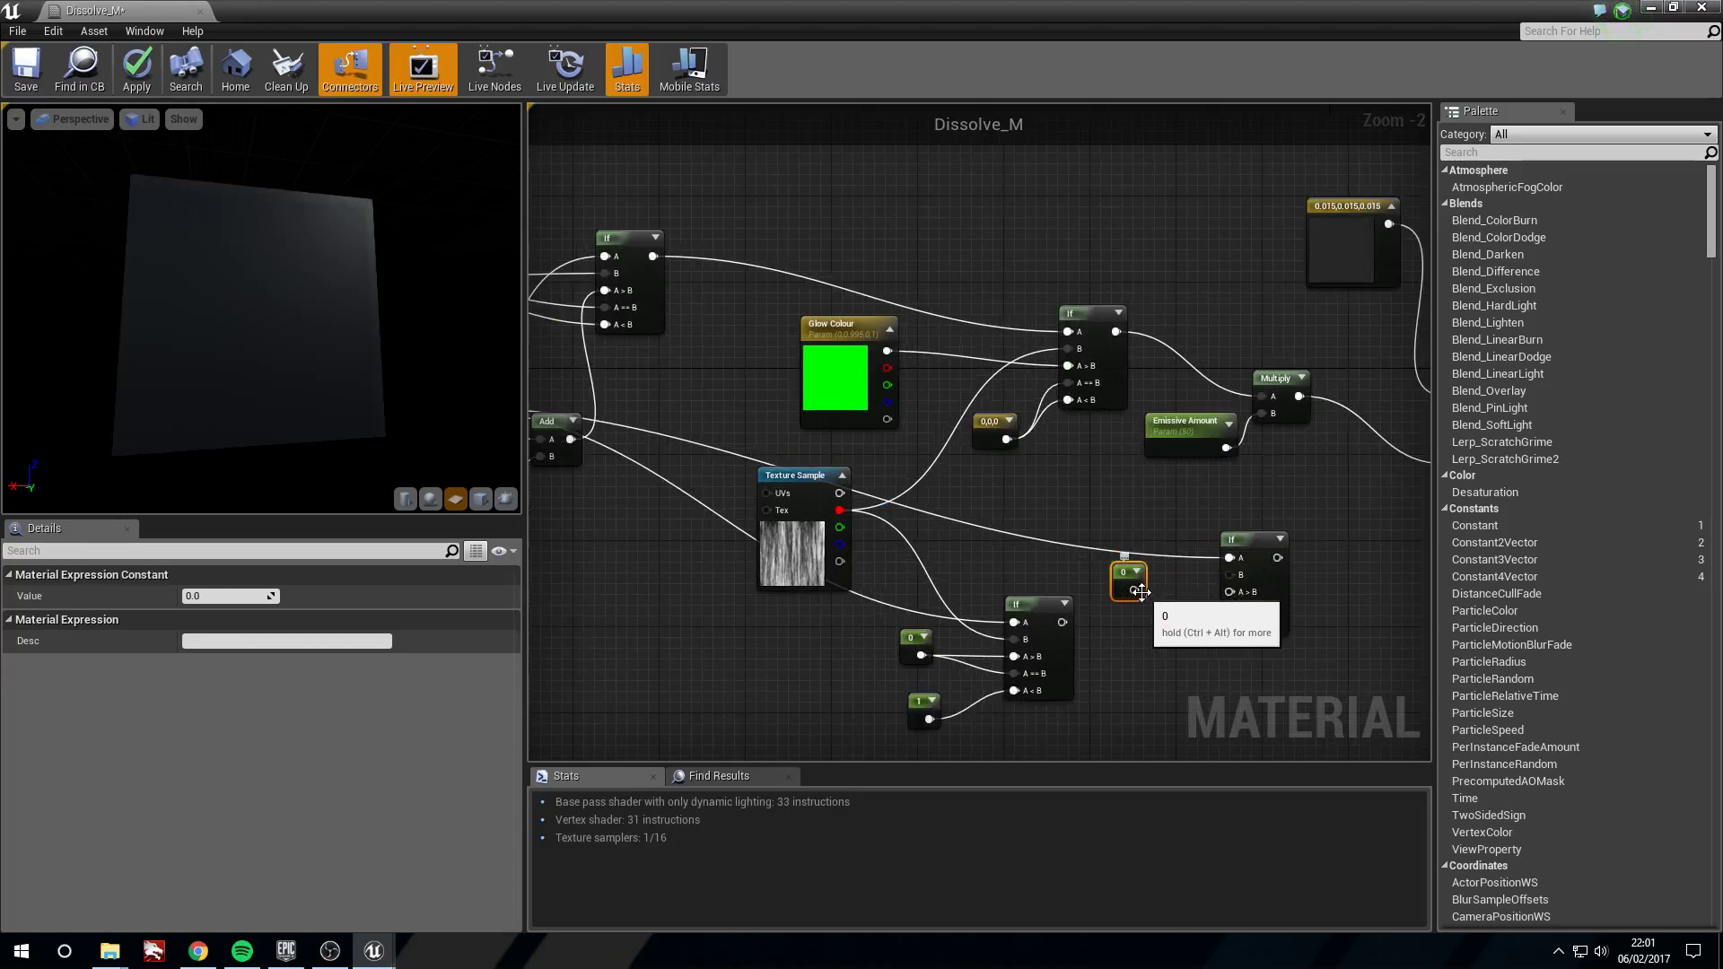
drag(1129, 576, 1230, 575)
drag(1113, 564, 1124, 566)
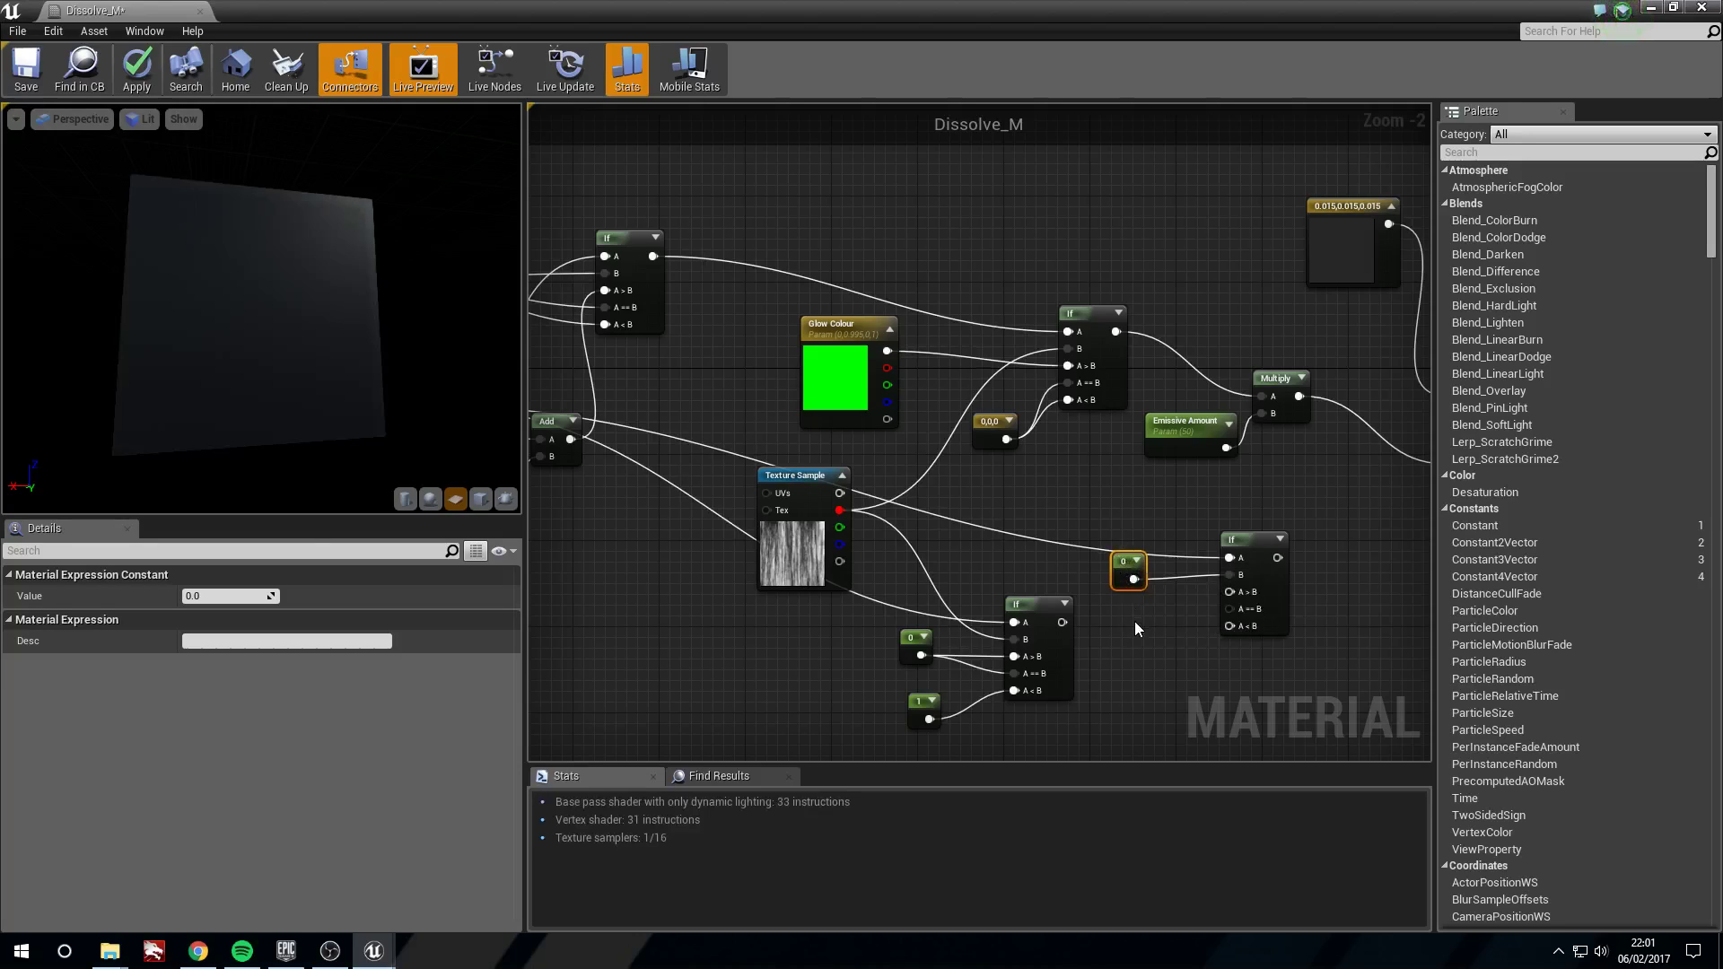
click(1033, 596)
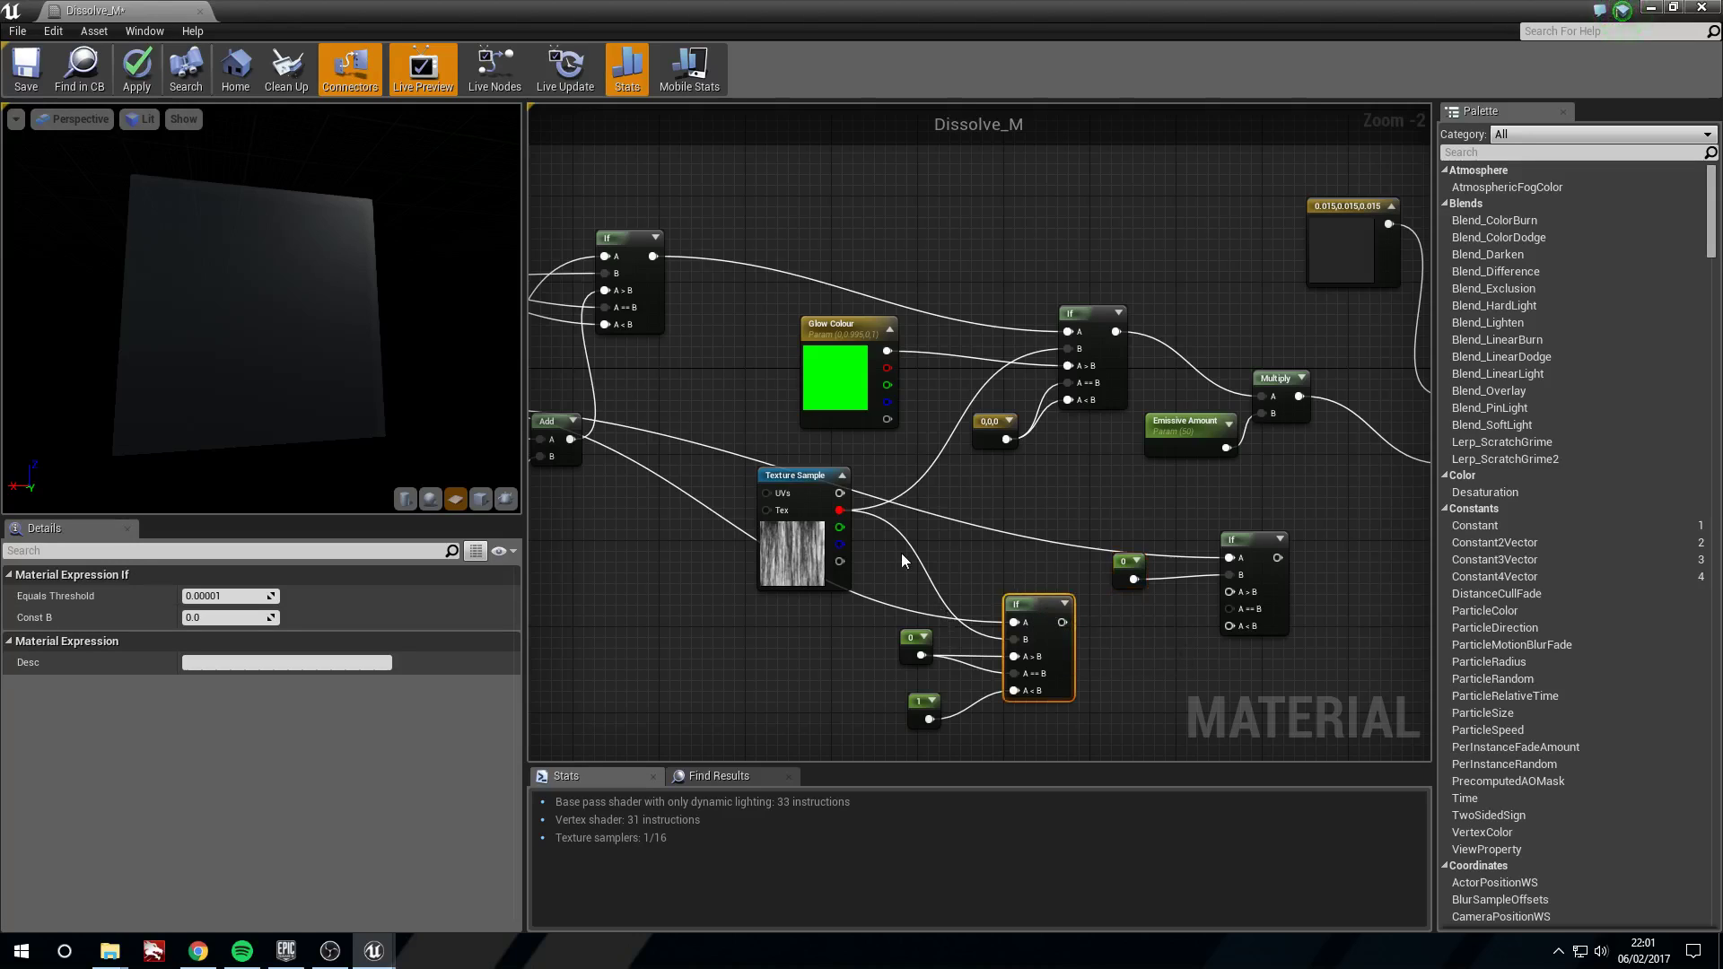
drag(1063, 622, 1235, 595)
- Add a constant with value 1 and connect it to the fourth If's A == B and A < B inputs
click(1164, 664)
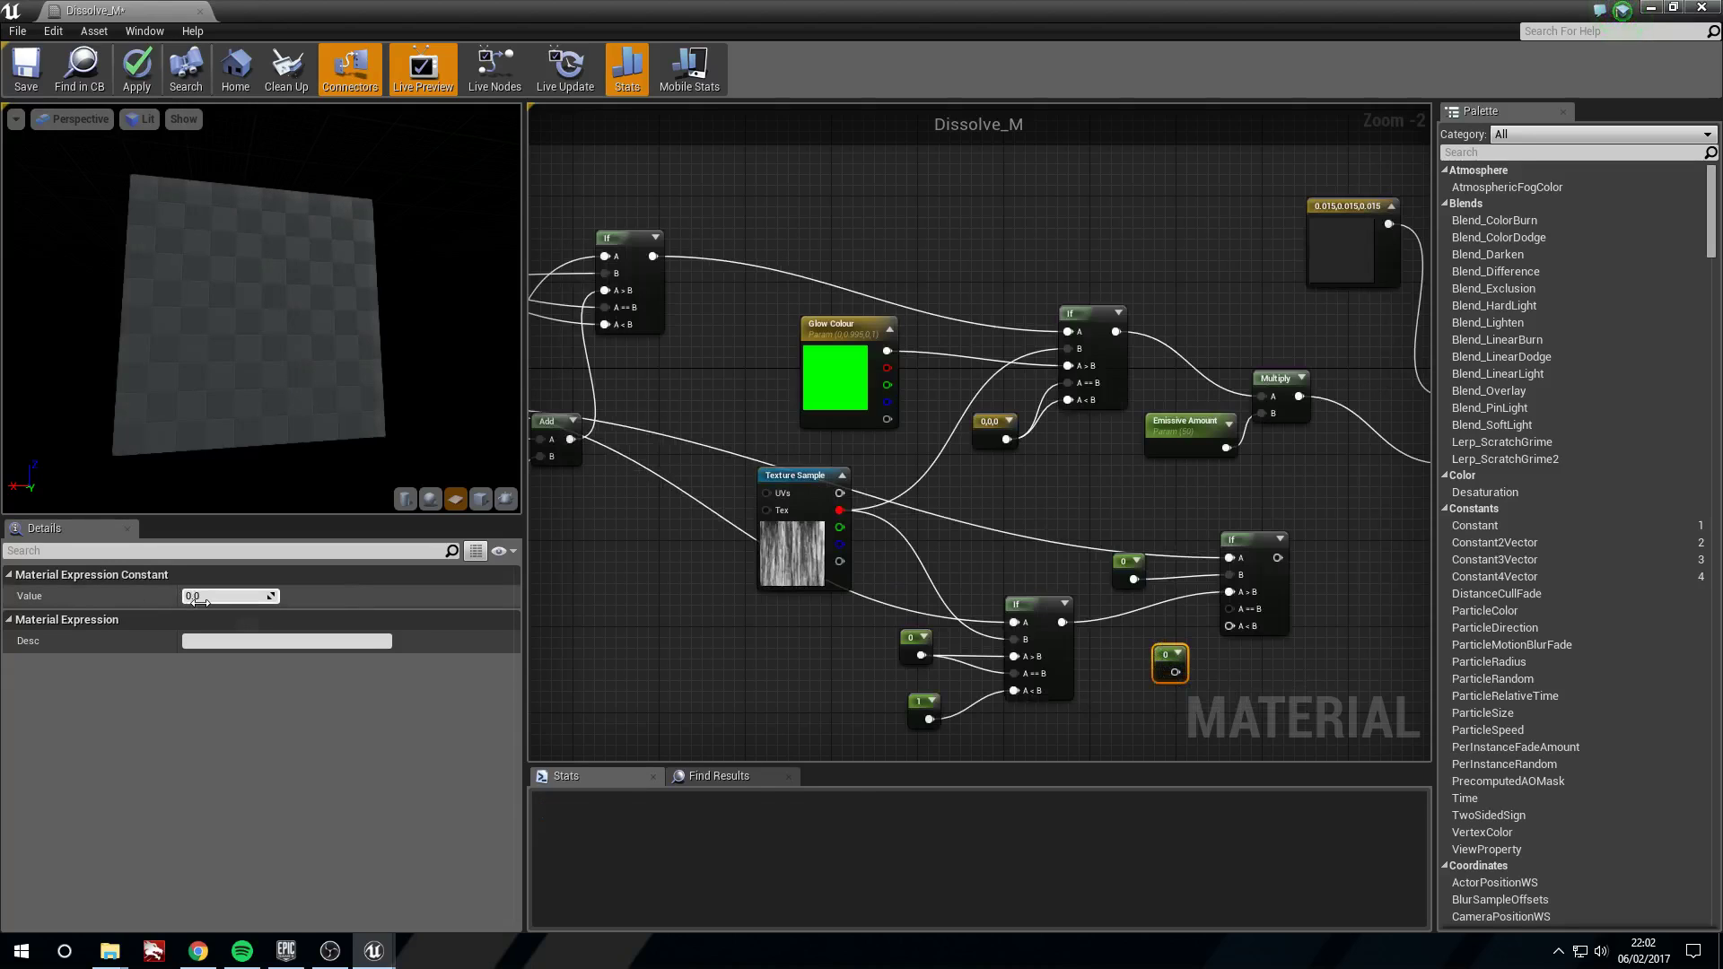
text(1)
key(Return)
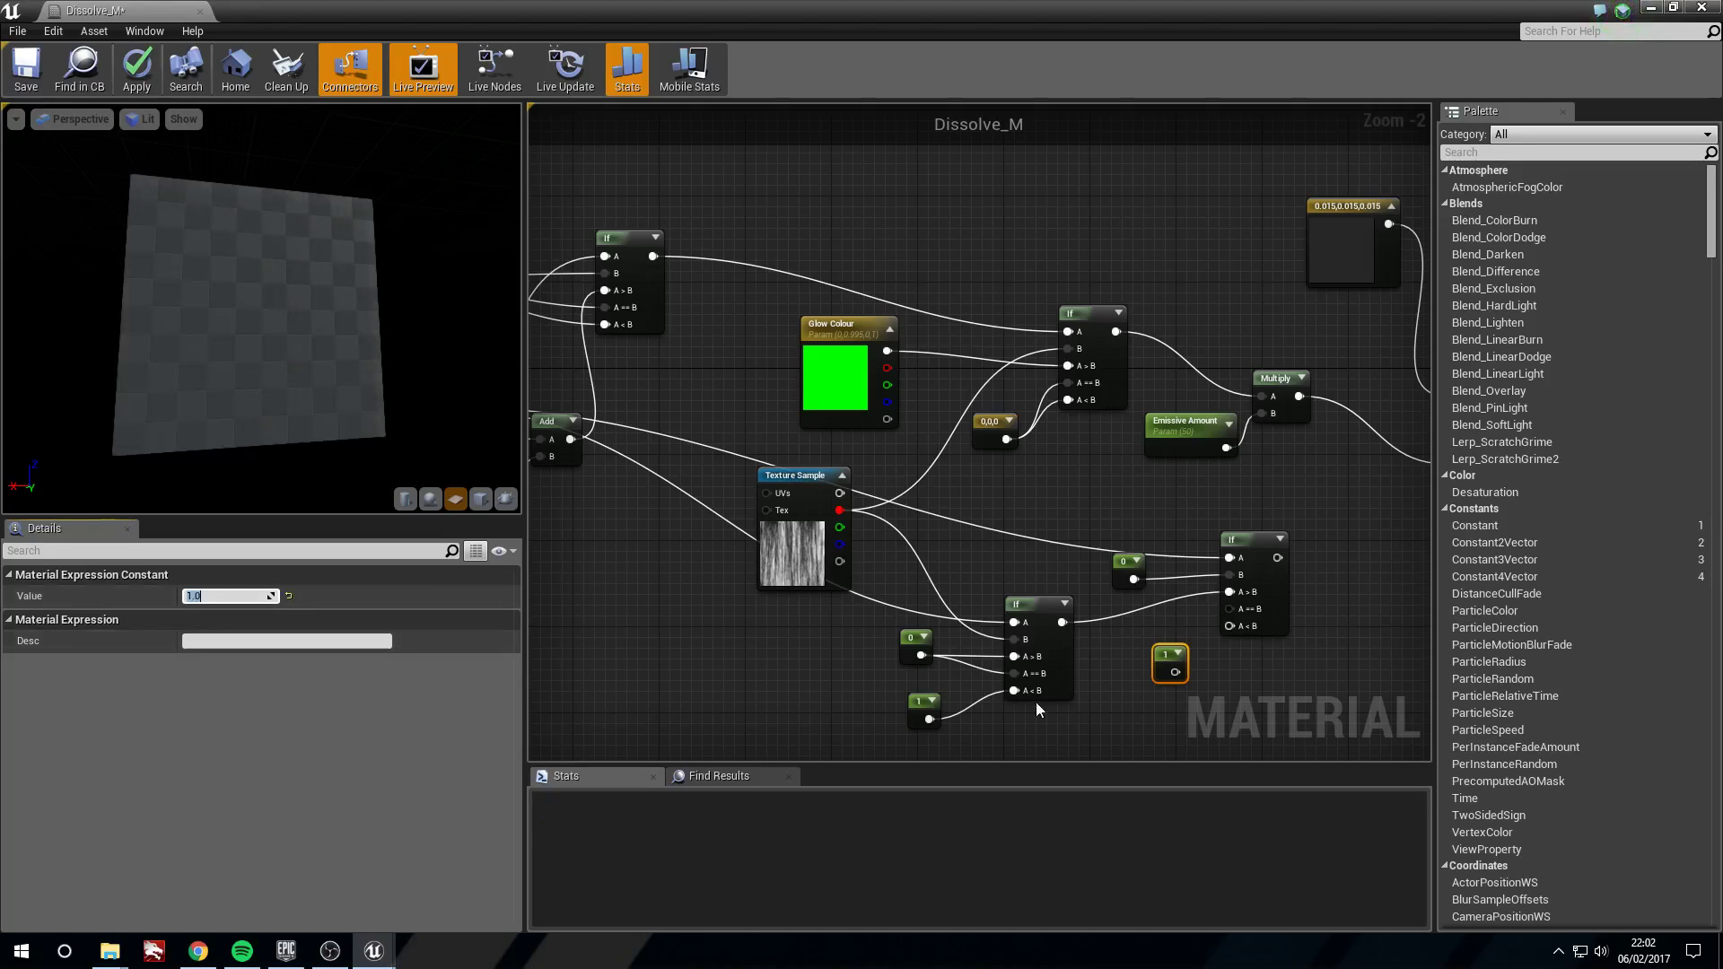
drag(1174, 672, 1235, 633)
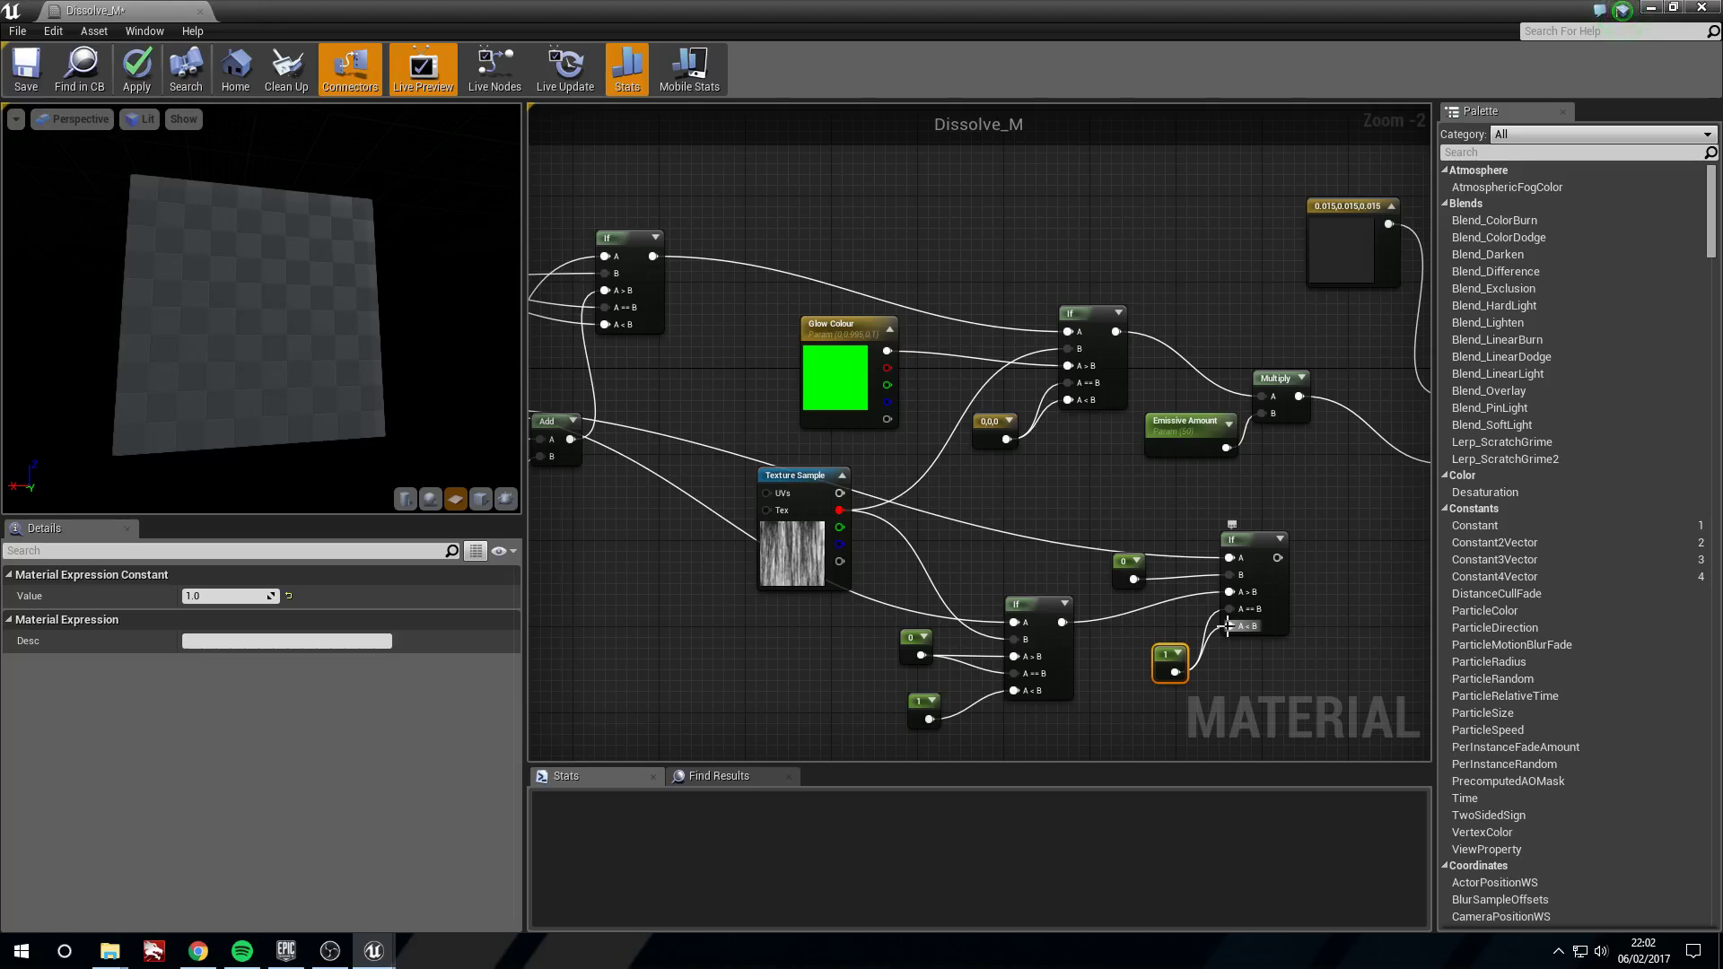
- Set the material's blend mode to Masked
mouse_move(1011, 541)
right_down()
mouse_move(929, 543)
mouse_move(988, 557)
right_up()
scroll(929, 543, down, 1)
right_drag(818, 568, 993, 557)
right_drag(1067, 607, 897, 556)
right_drag(1301, 484, 975, 500)
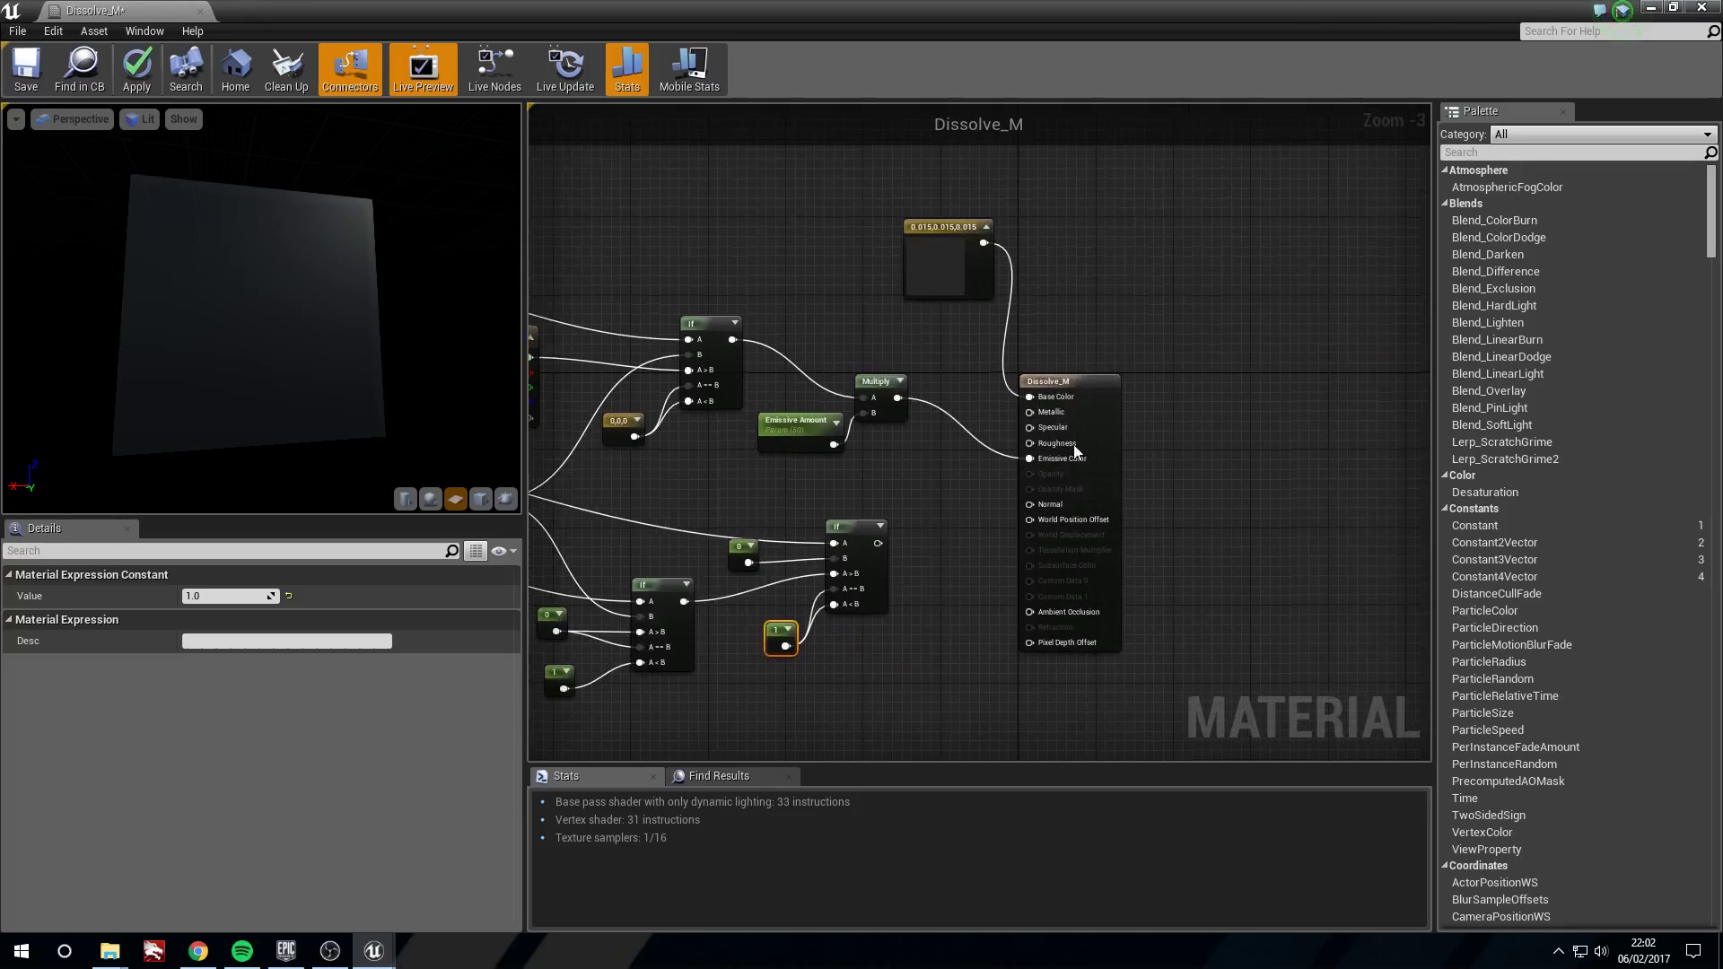
click(960, 476)
click(230, 667)
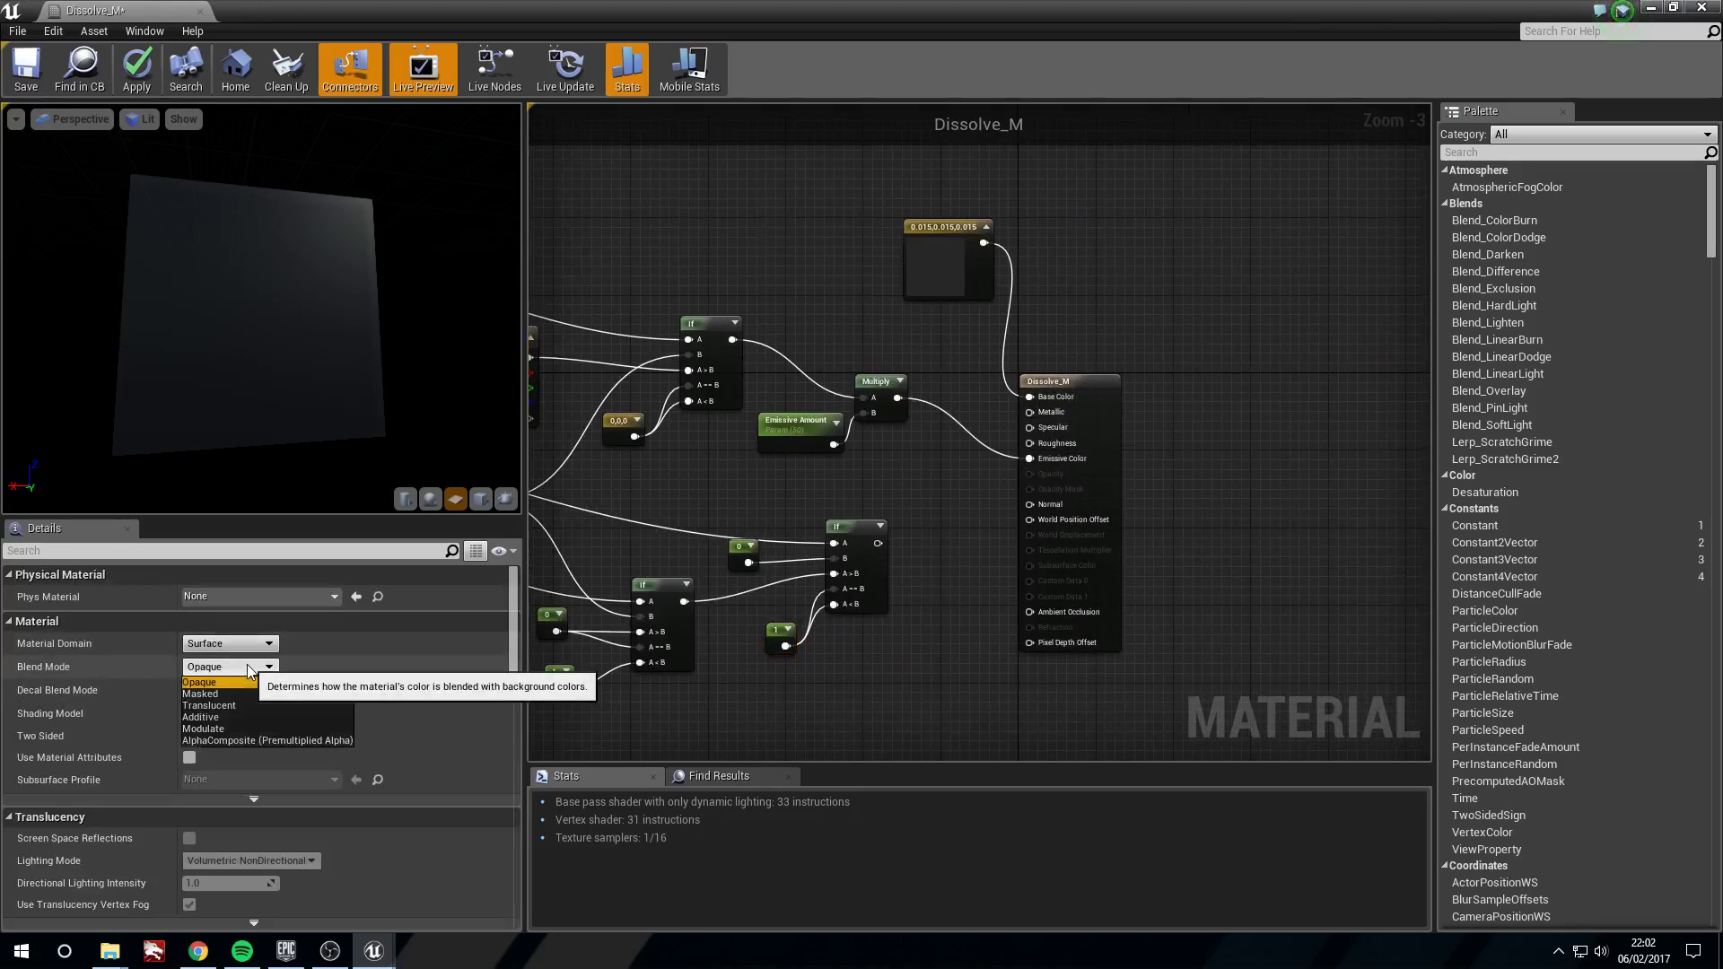
click(262, 694)
- Connect the fourth If's output to the material's Opacity Mask input
right_drag(895, 509, 958, 551)
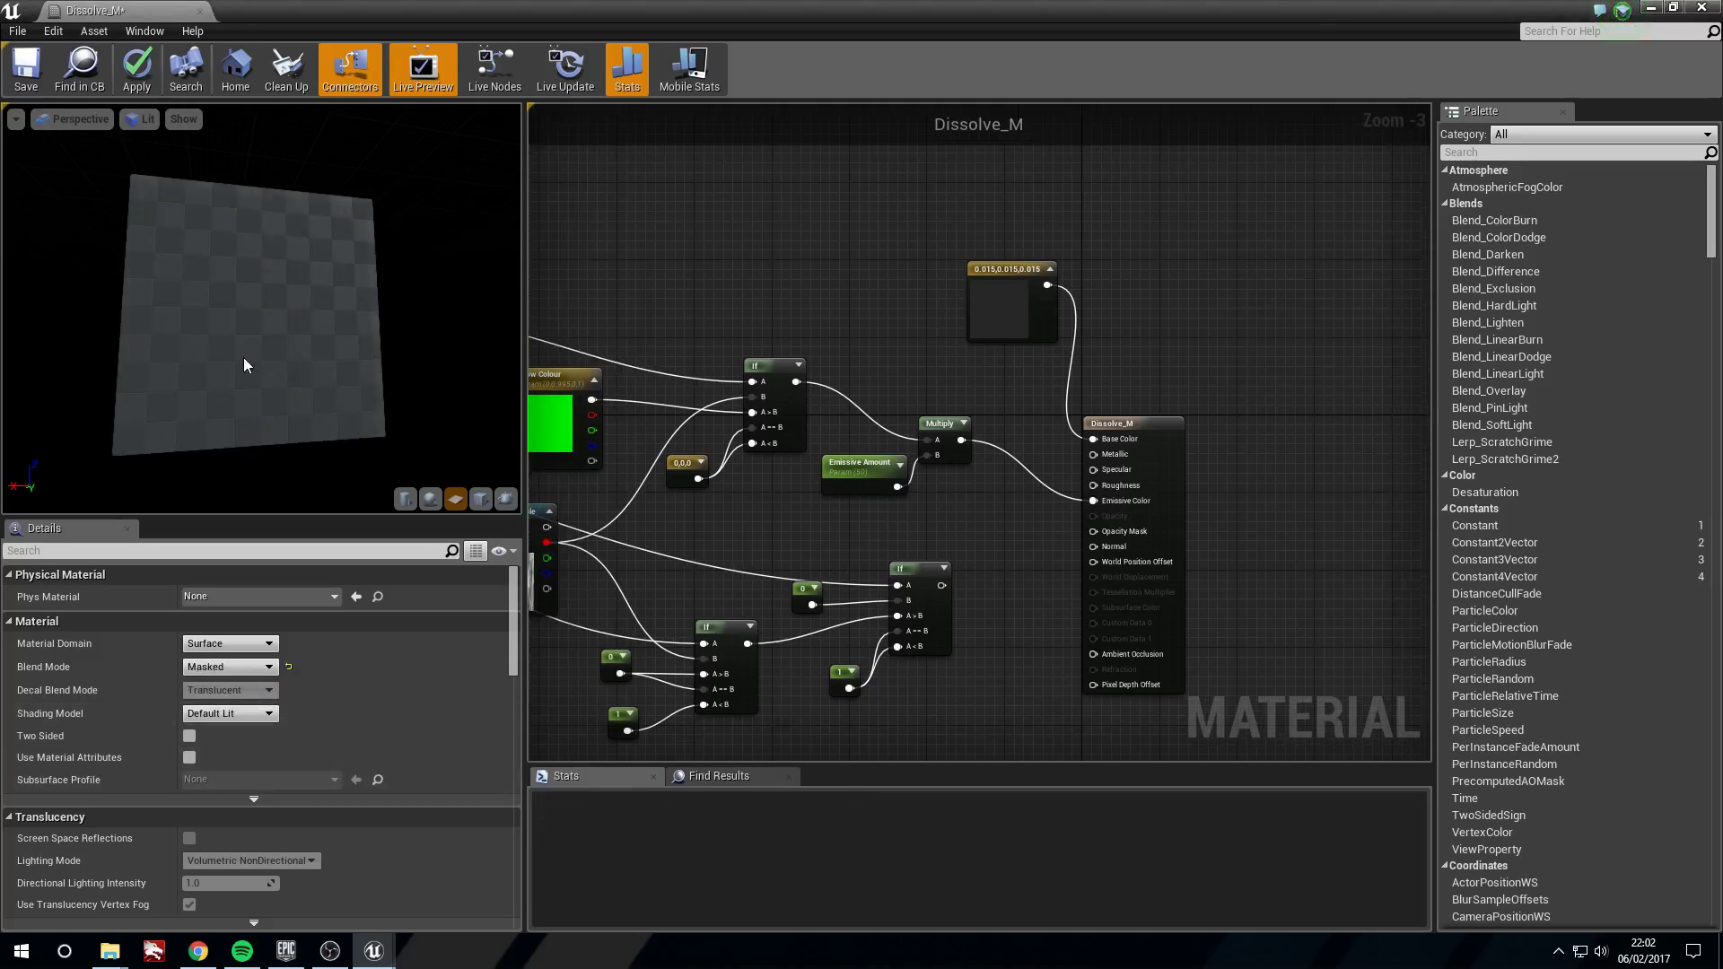
drag(244, 358, 275, 390)
drag(941, 586, 1095, 531)
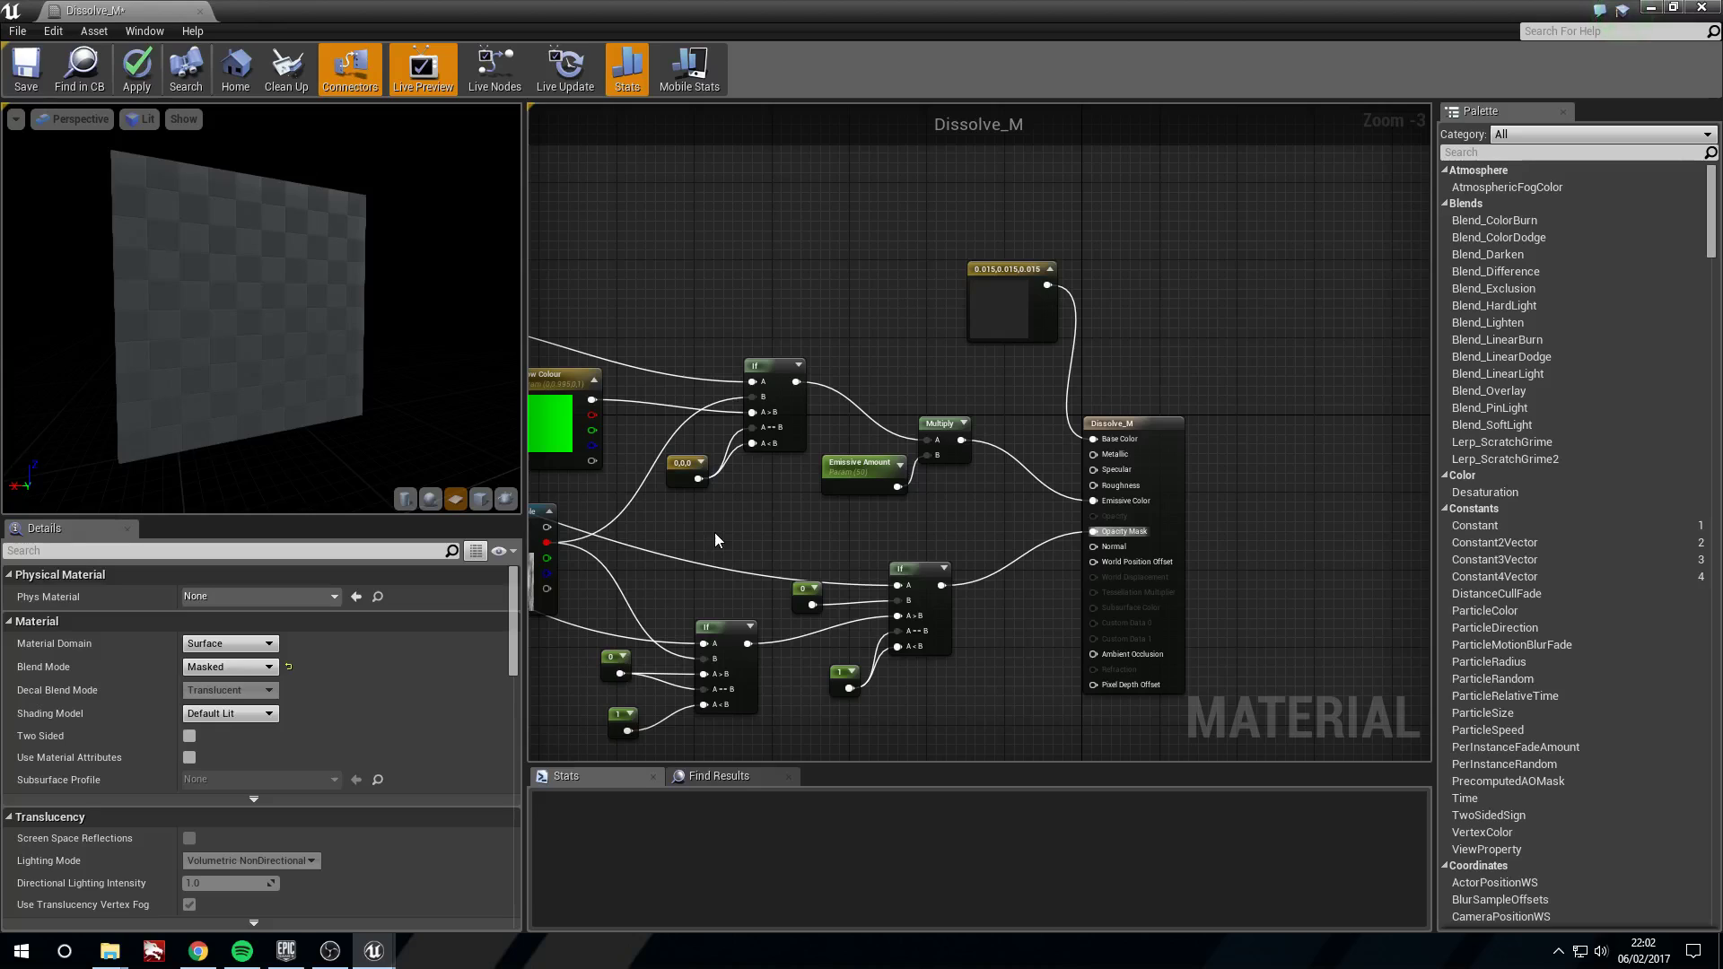
- Set the Dissolve Amount parameter's default value to 0.1 and check the effect on the preview plane
mouse_move(715, 532)
right_down()
mouse_move(858, 564)
mouse_move(633, 450)
mouse_move(777, 434)
right_up()
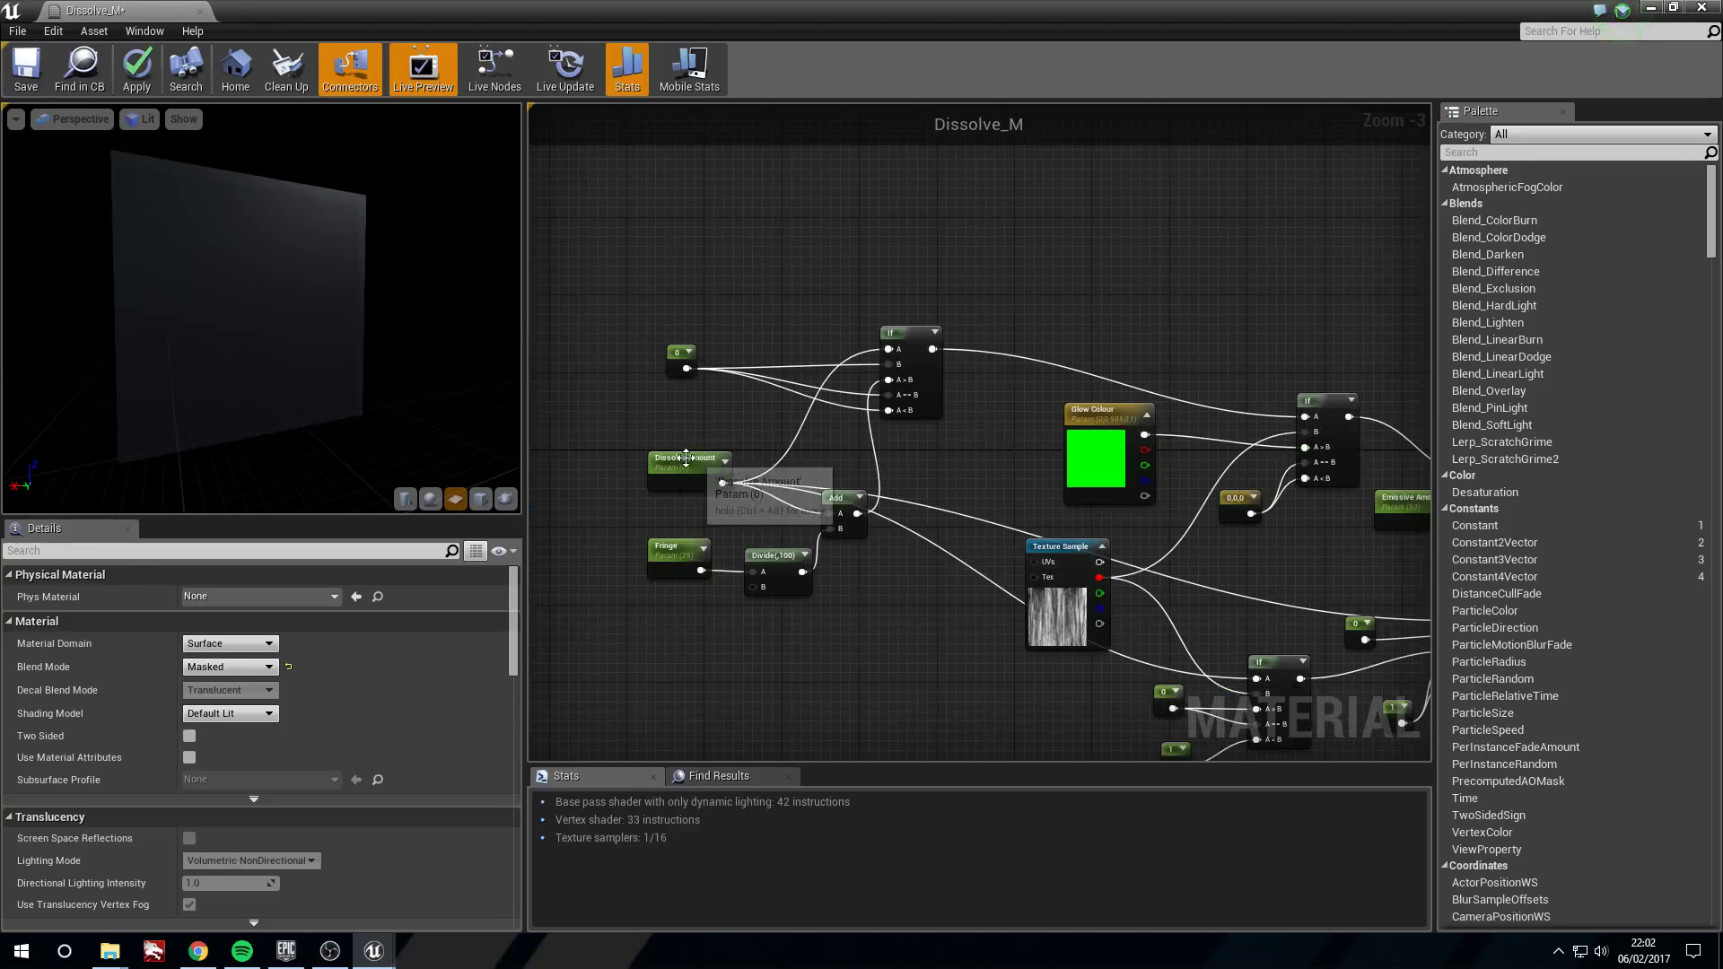
click(686, 462)
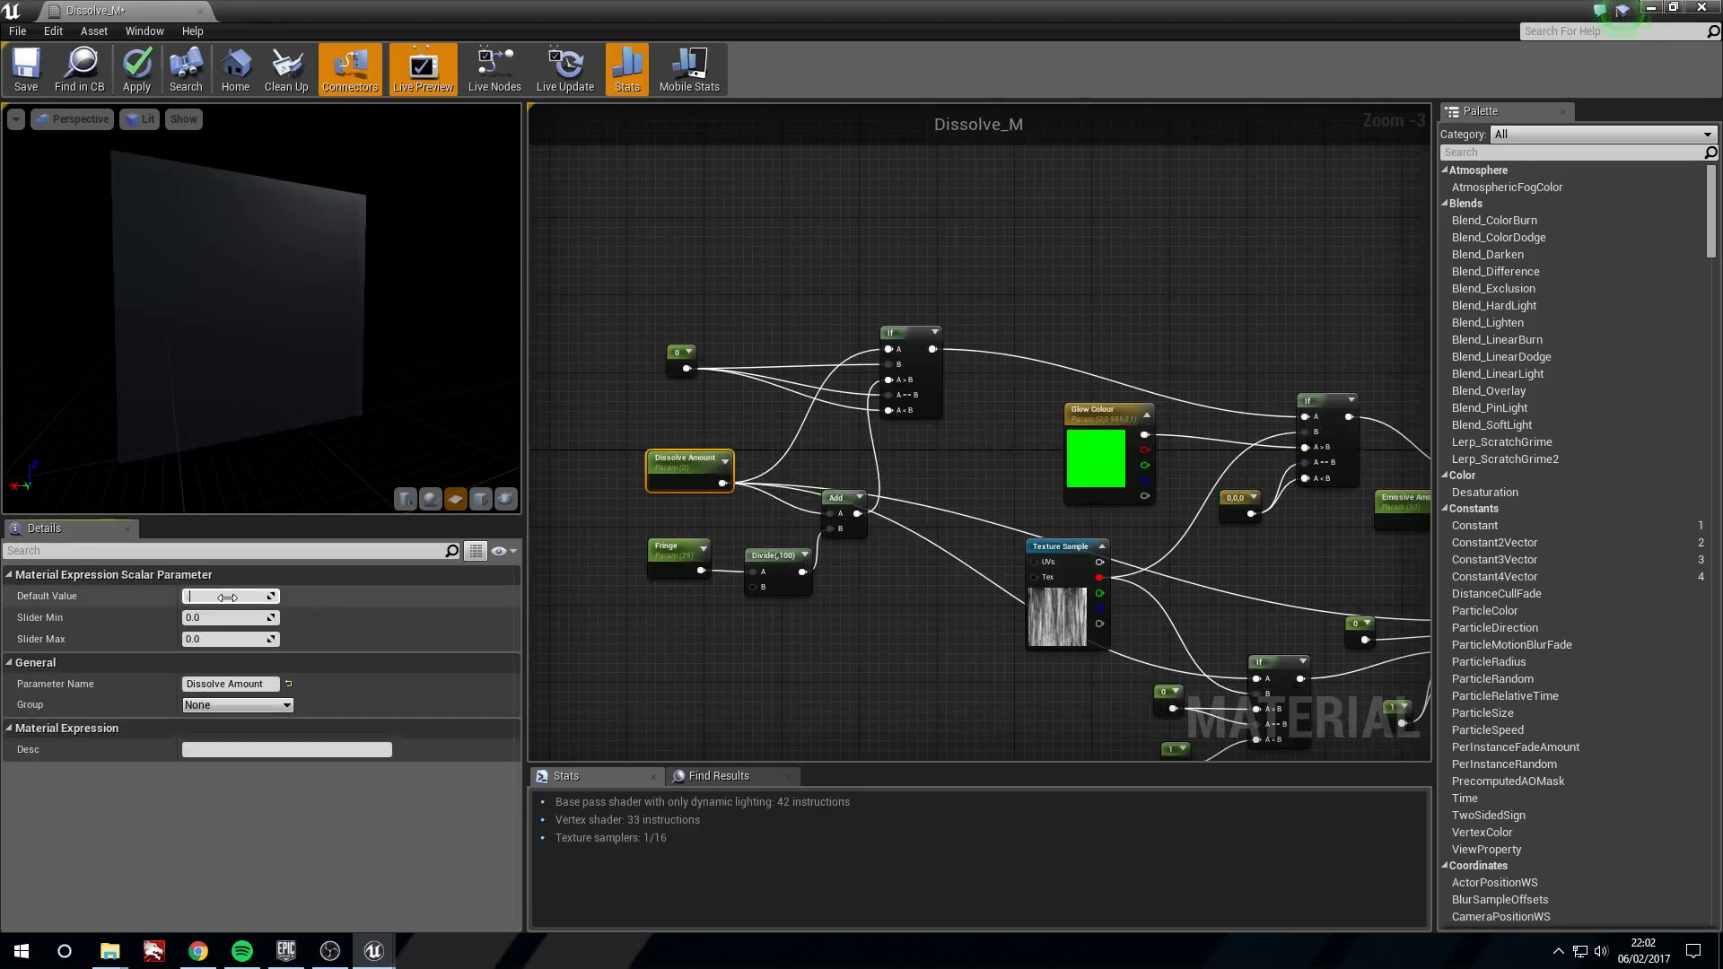
text(0.1)
key(Return)
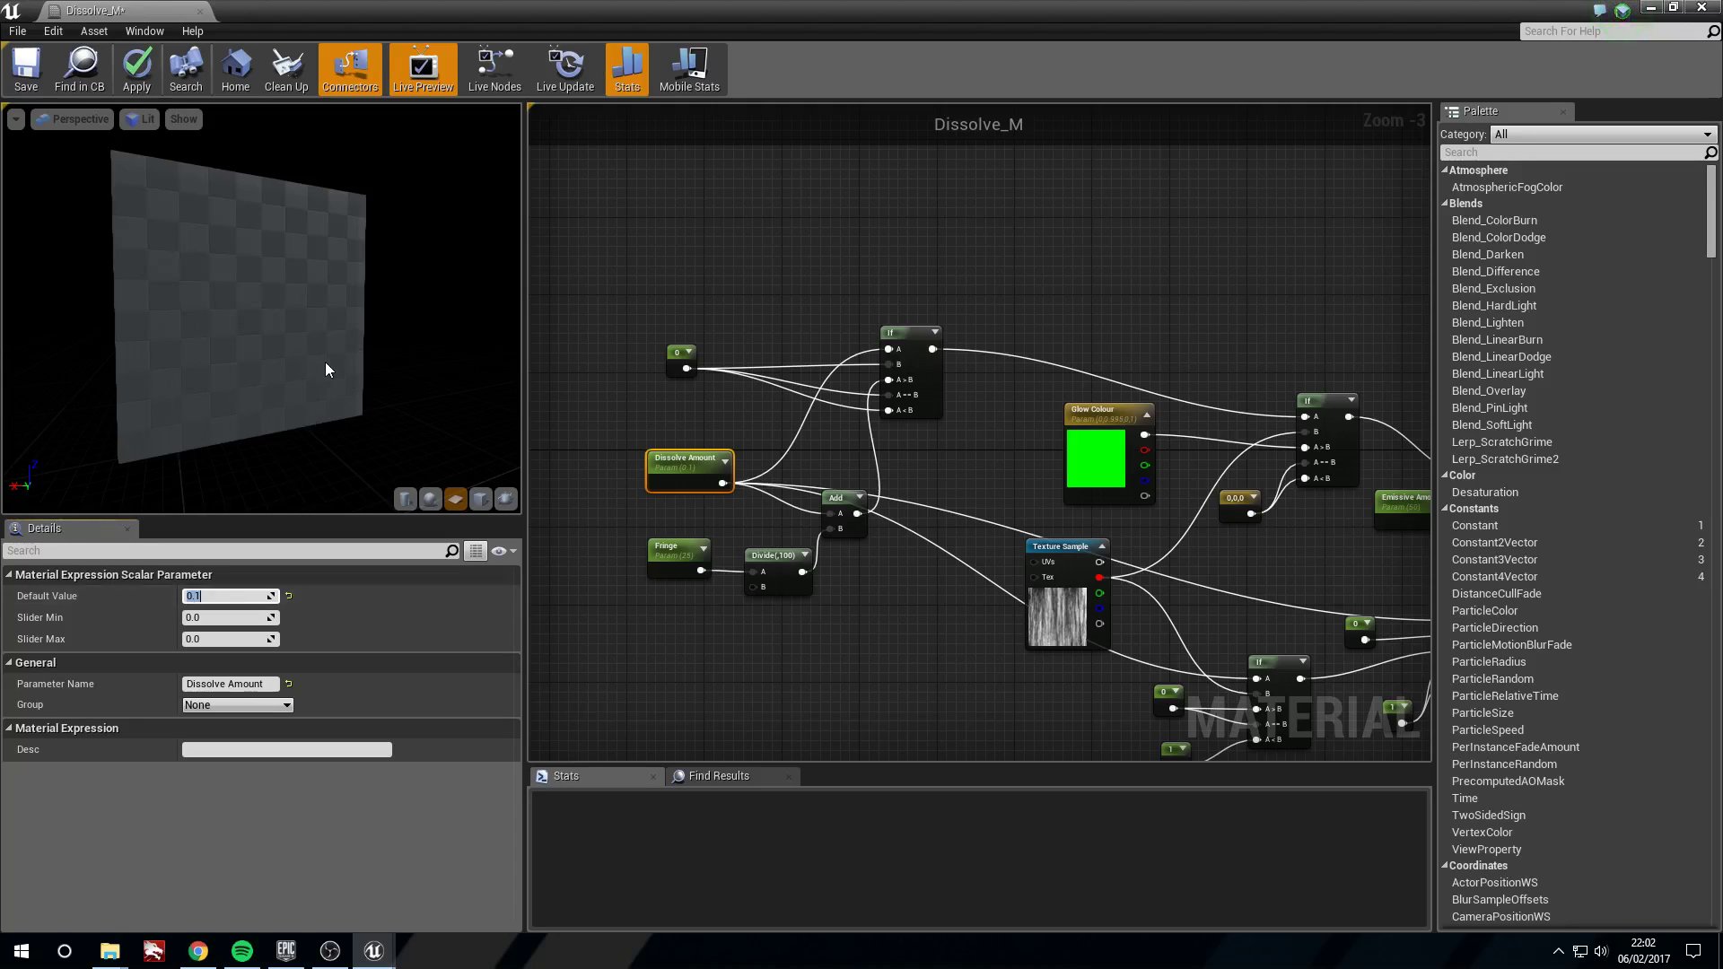
drag(356, 386, 395, 386)
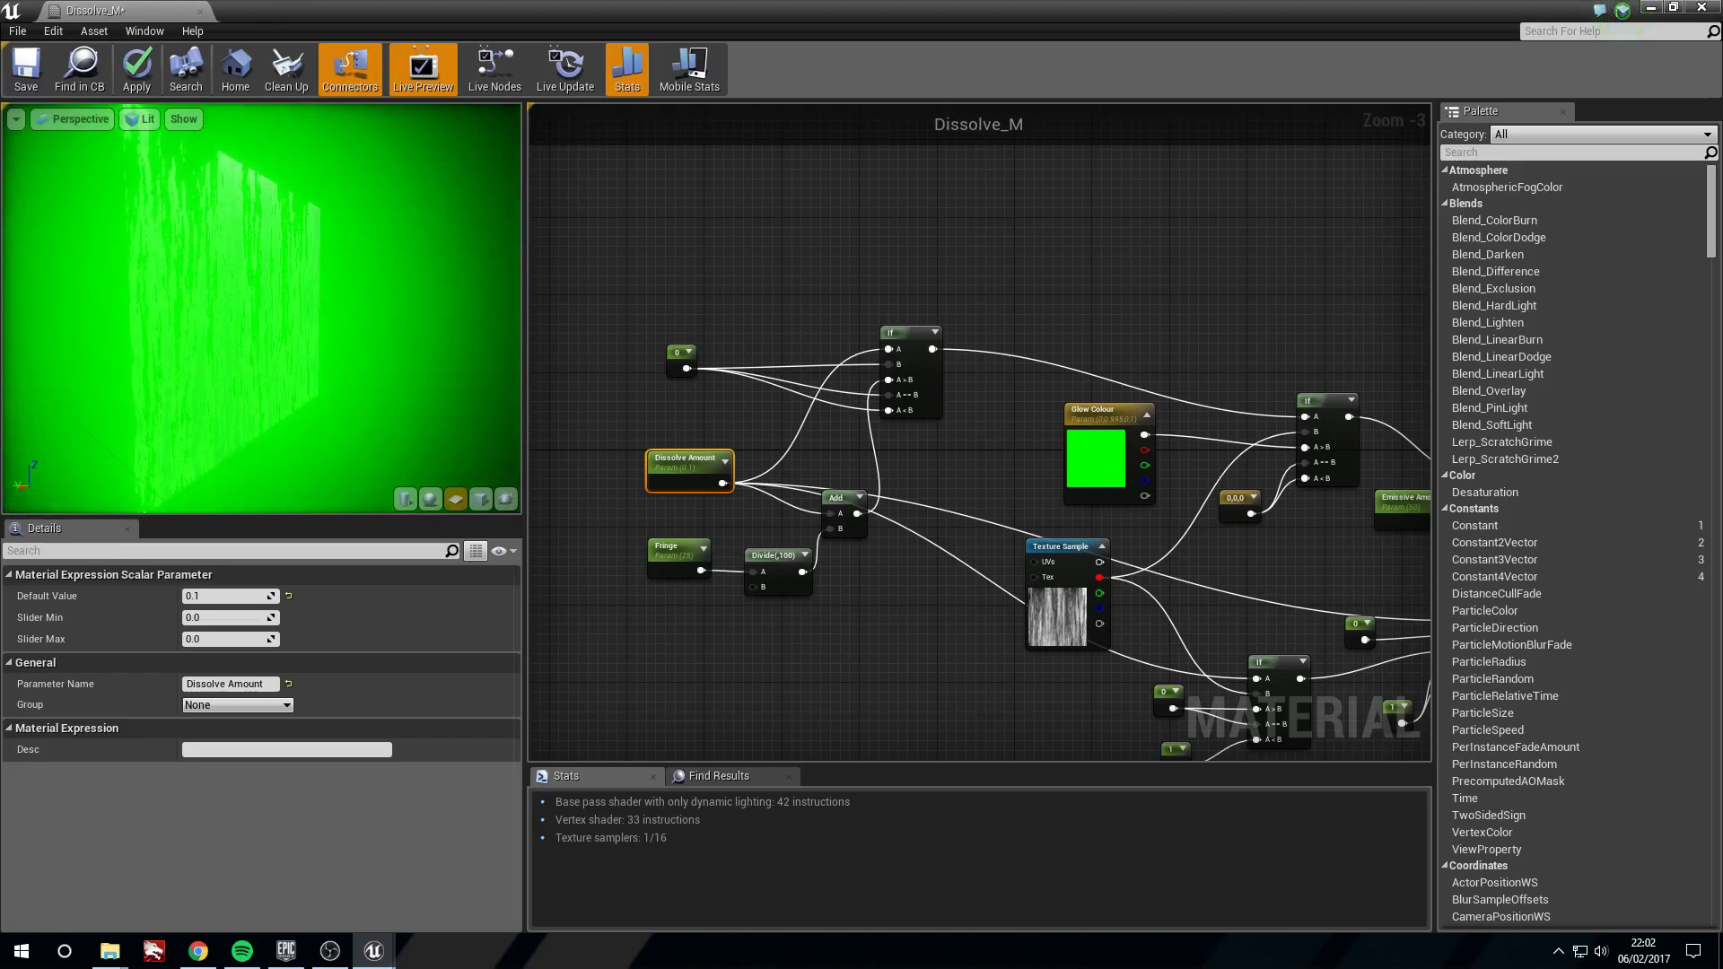
- Set the Emissive Amount parameter's default value to 10 and check the glow on the preview plane
right_drag(1429, 553, 1072, 524)
click(1029, 483)
click(258, 597)
text(10)
key(Return)
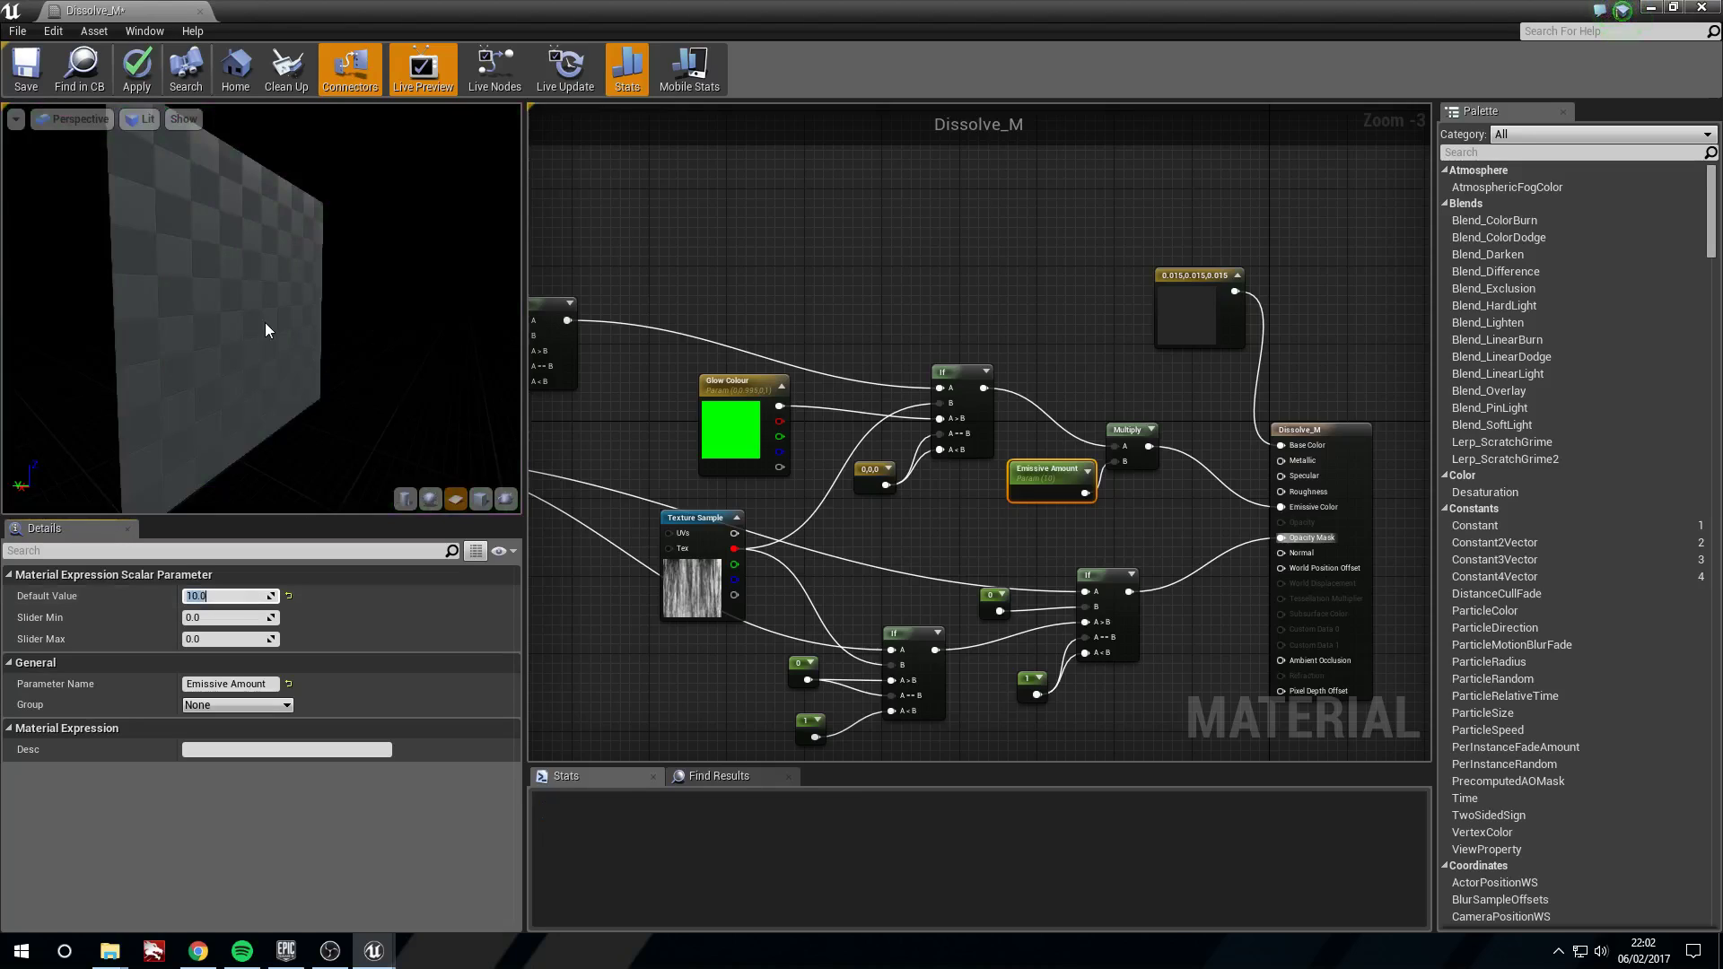
drag(318, 342, 334, 388)
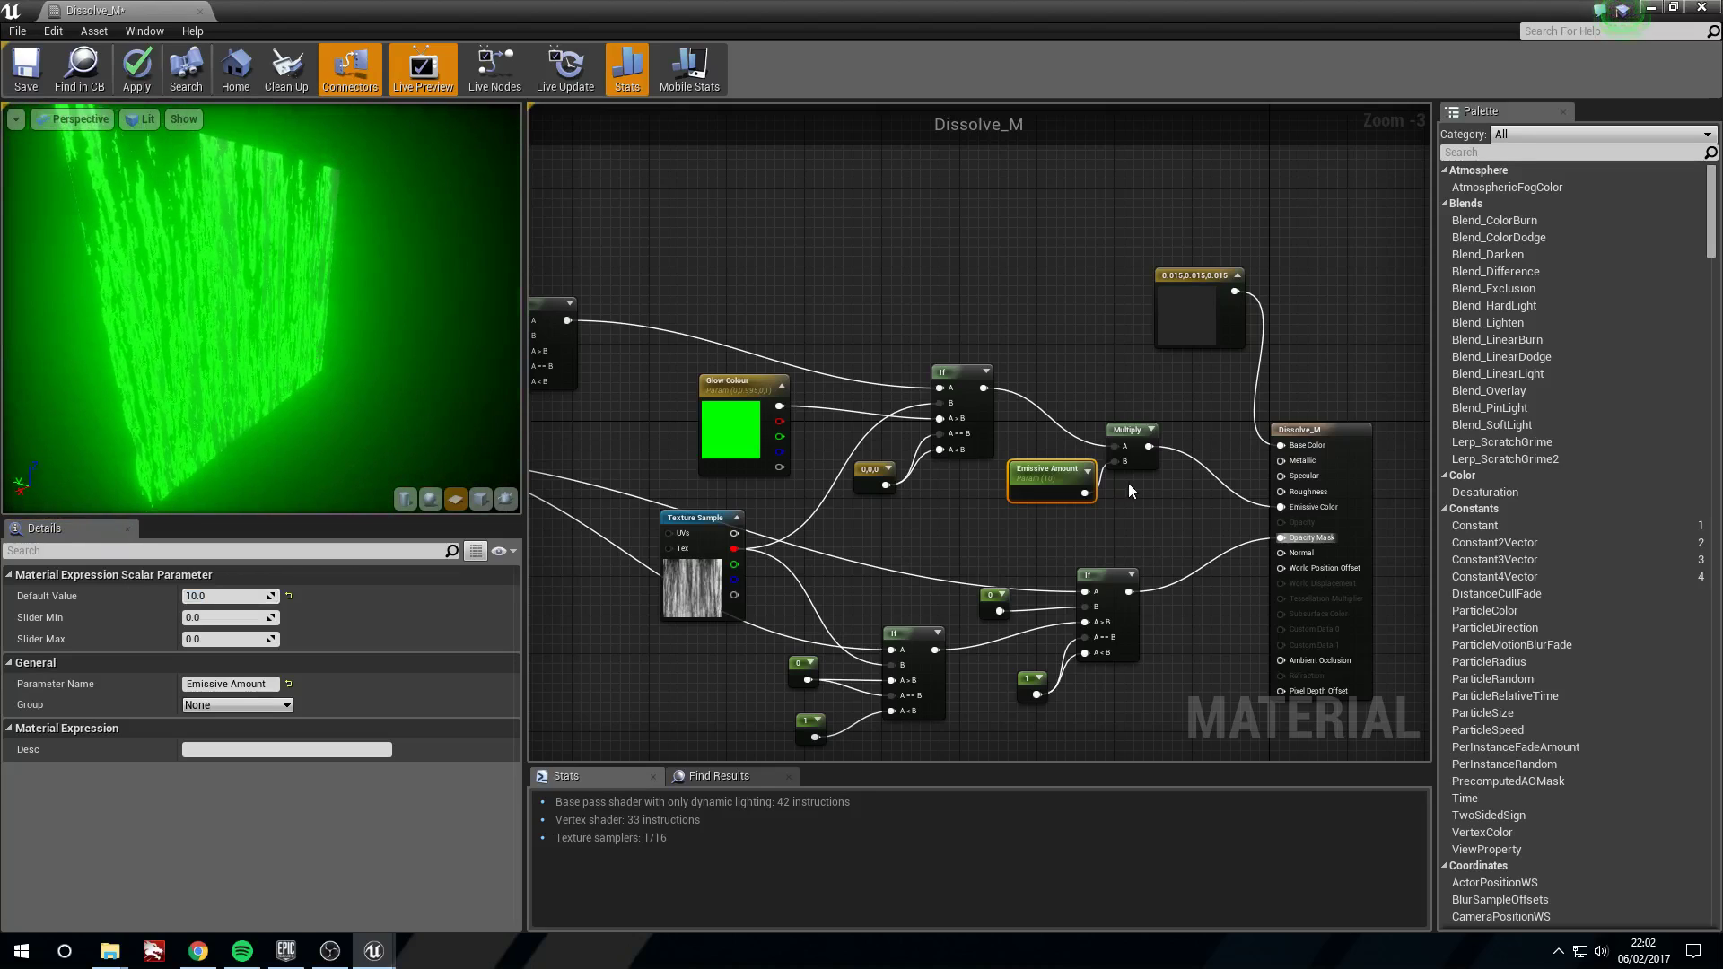
- Reduce the Emissive Amount parameter's default value to 5 and inspect the glowing edges up close on the preview plane
click(238, 602)
text(5)
key(Return)
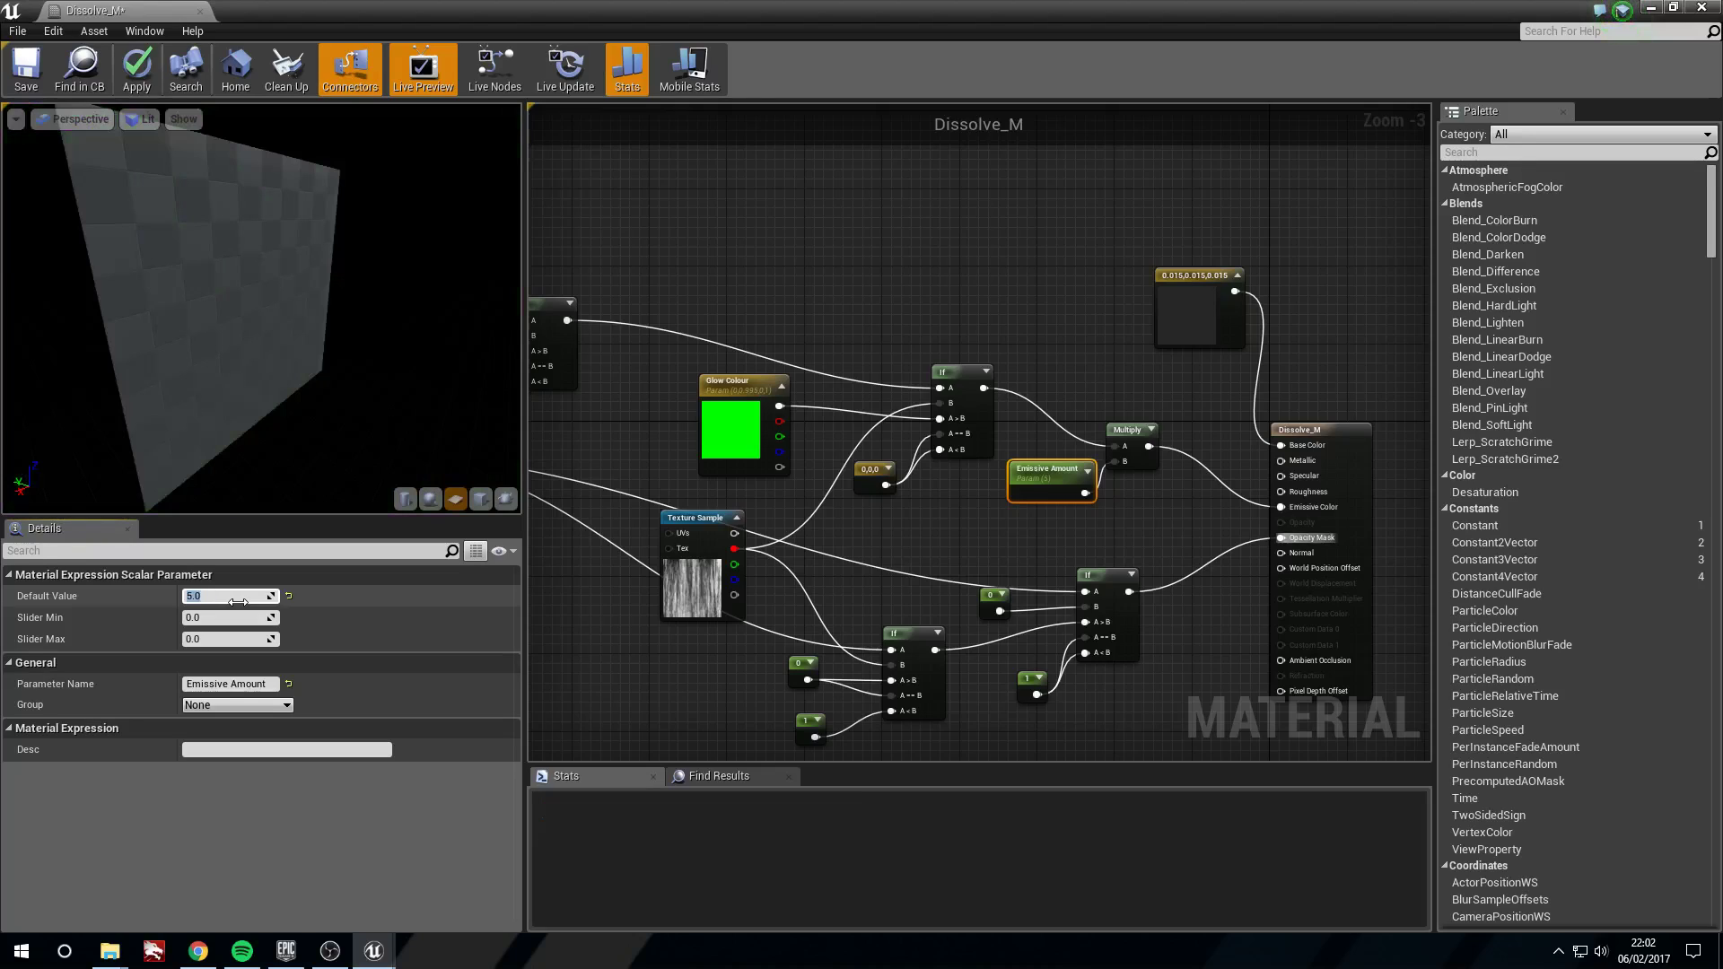
drag(322, 260, 305, 259)
drag(283, 337, 283, 337)
right_drag(283, 338, 284, 296)
mouse_move(281, 328)
mouse_down()
mouse_move(281, 359)
mouse_move(281, 329)
mouse_up()
right_drag(281, 328, 281, 269)
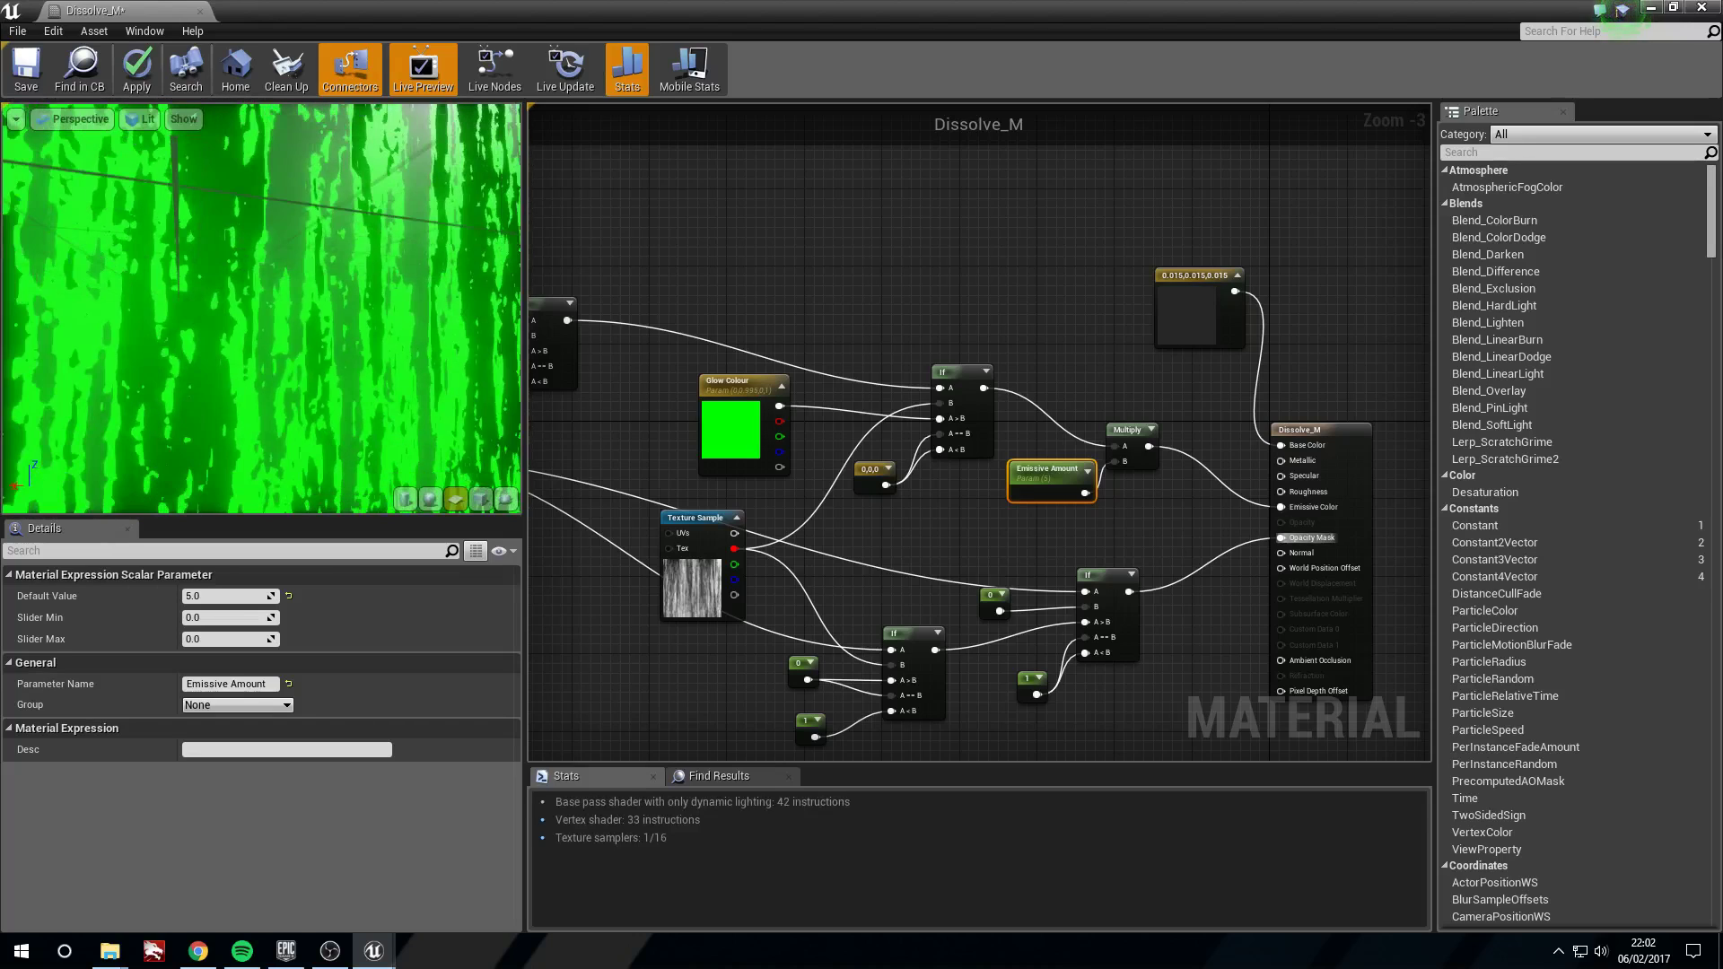
mouse_move(235, 350)
mouse_down()
mouse_move(192, 353)
mouse_move(246, 311)
mouse_up()
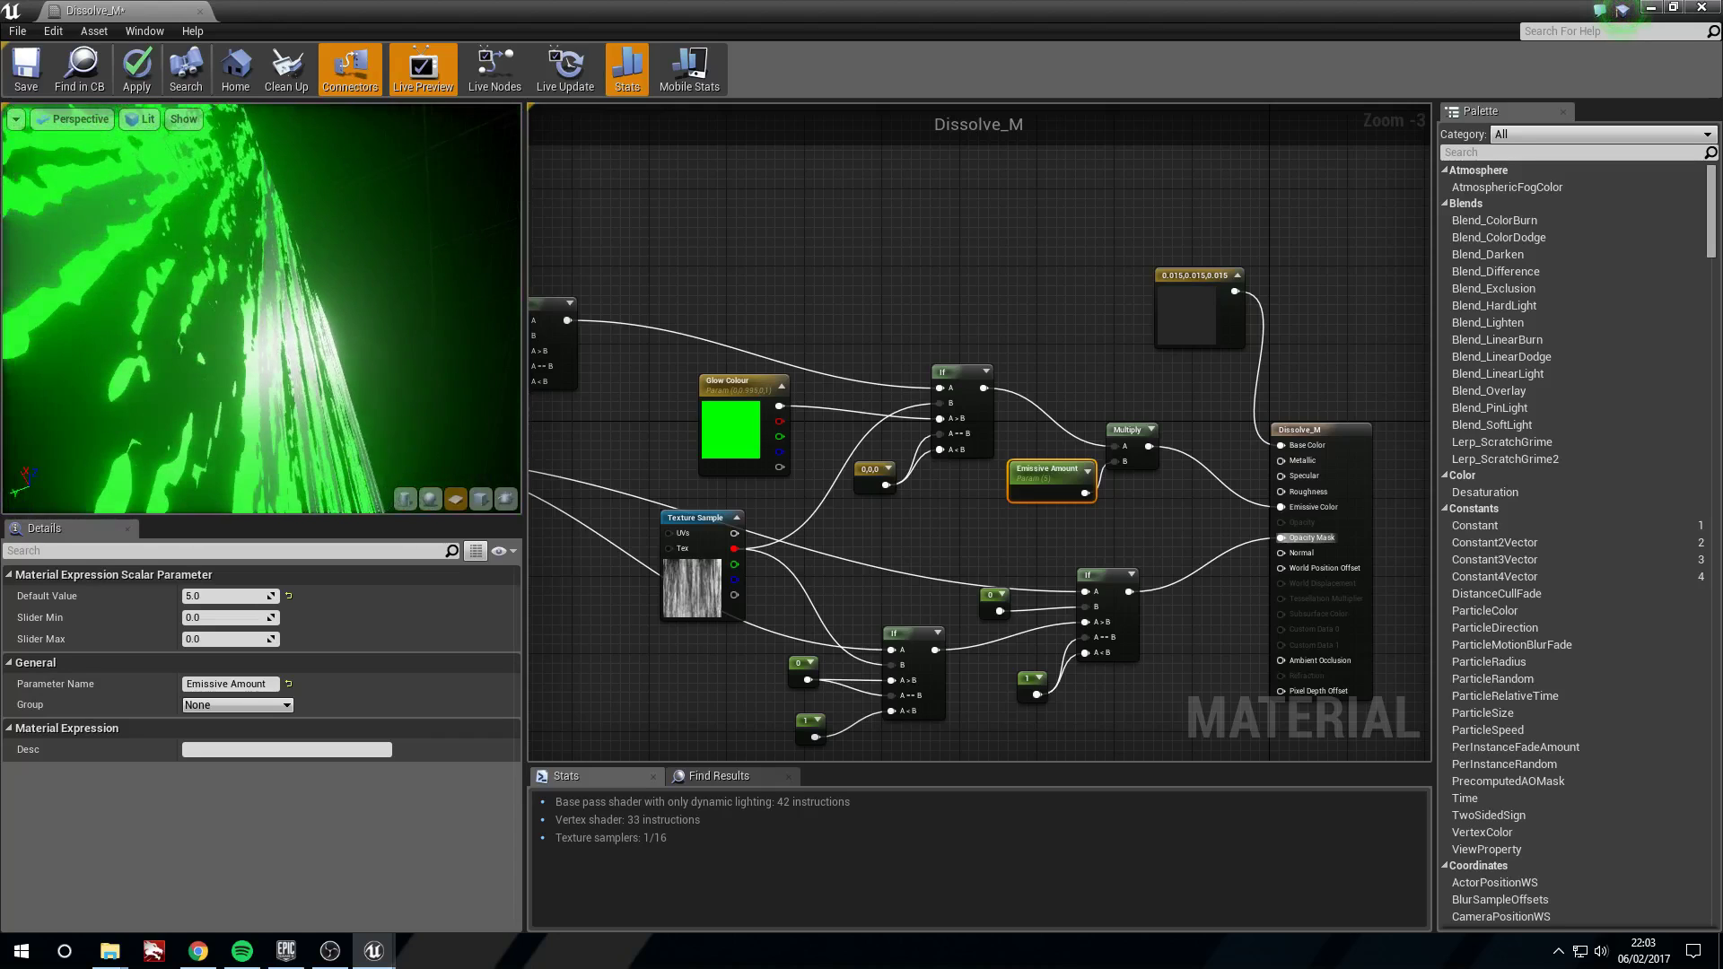
drag(171, 355, 155, 356)
- Set the Fringe parameter's default value to 15
right_drag(610, 283, 858, 335)
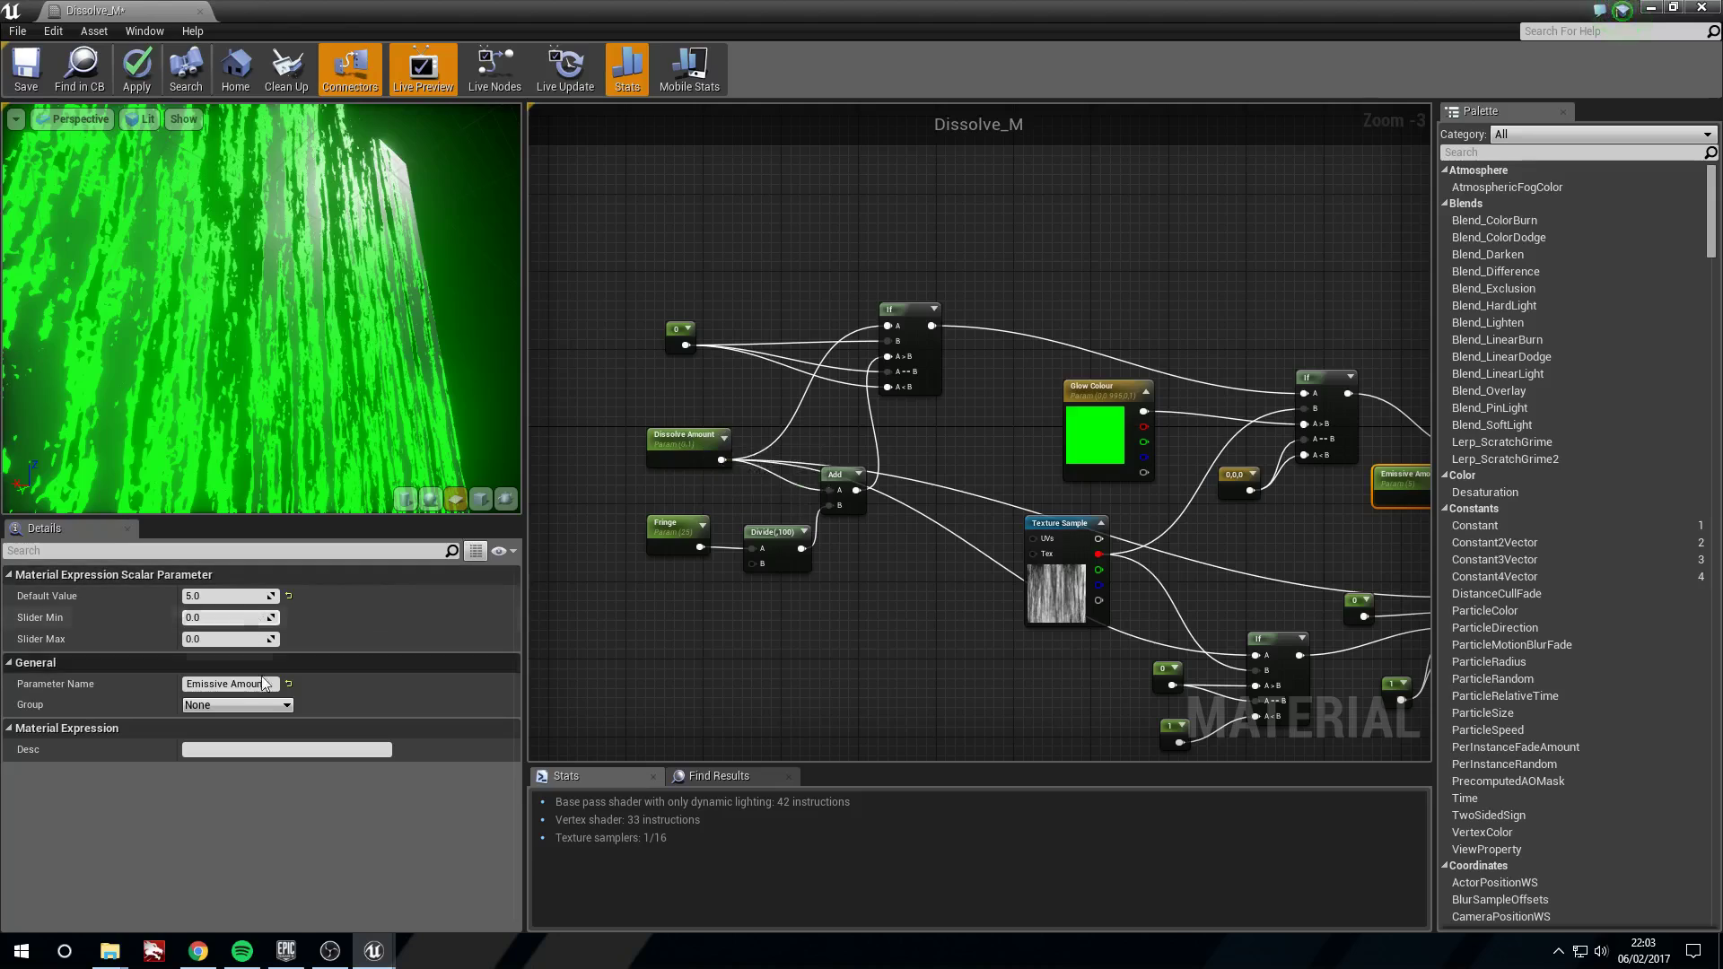
click(799, 492)
click(689, 524)
click(254, 601)
text(15)
key(Return)
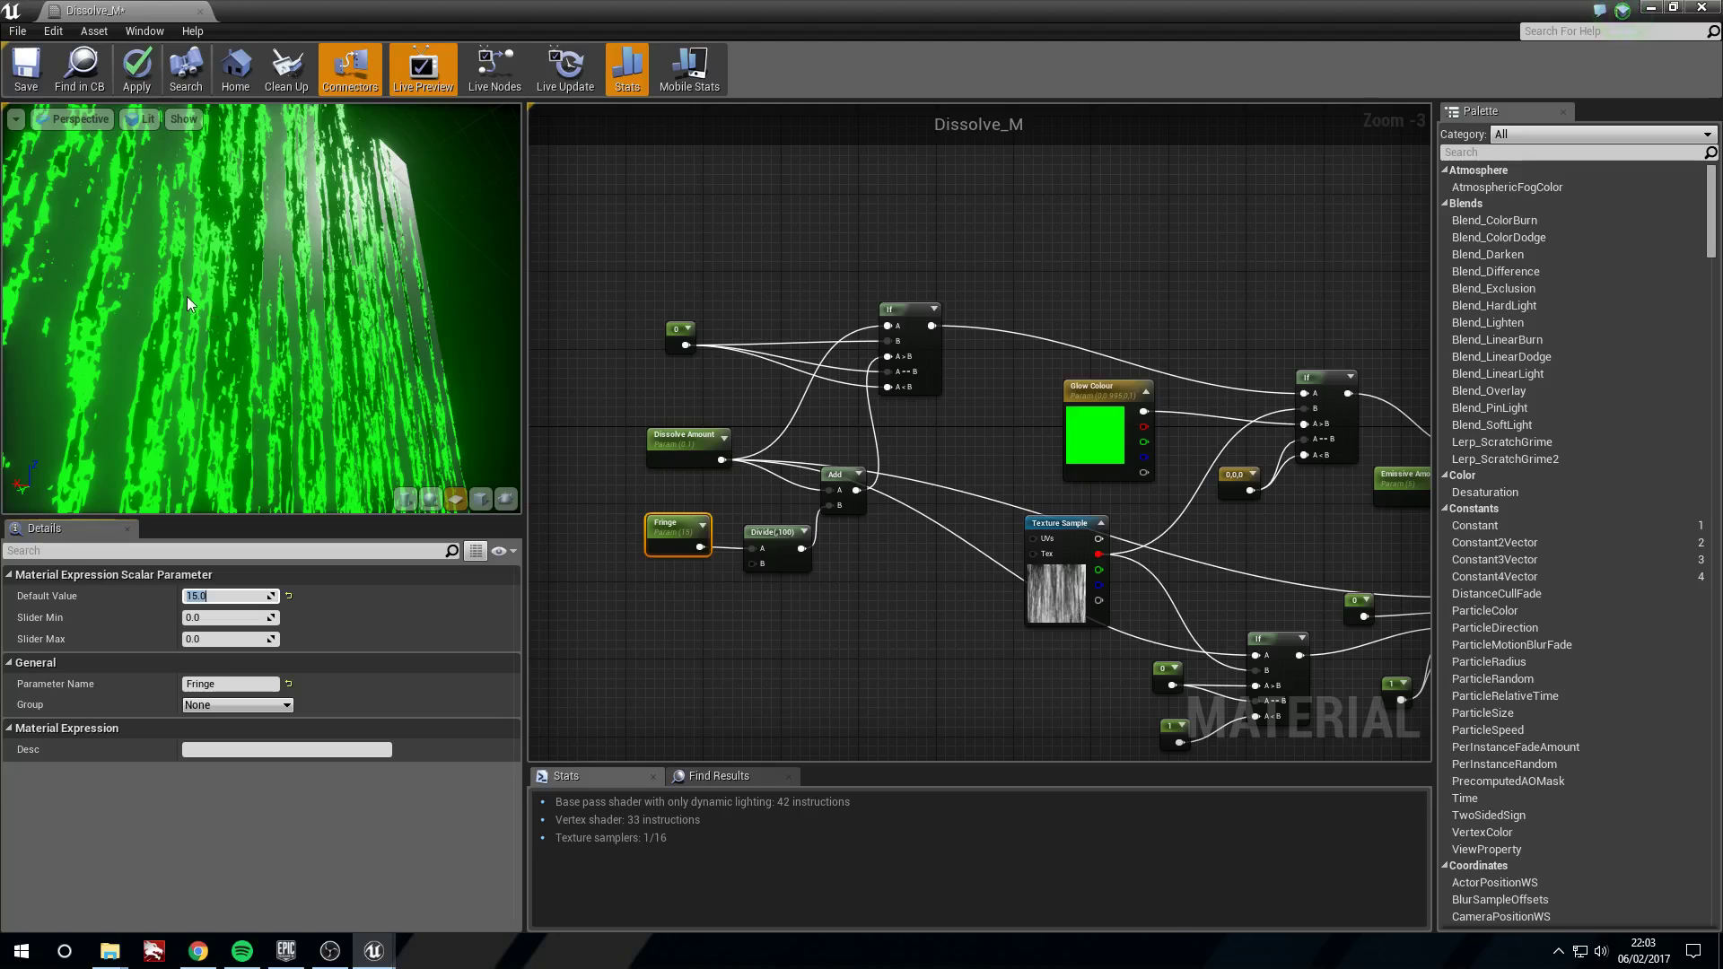
- Set the Fringe parameter's default value to 1 and inspect the thinner glow on the preview plane
key(Return)
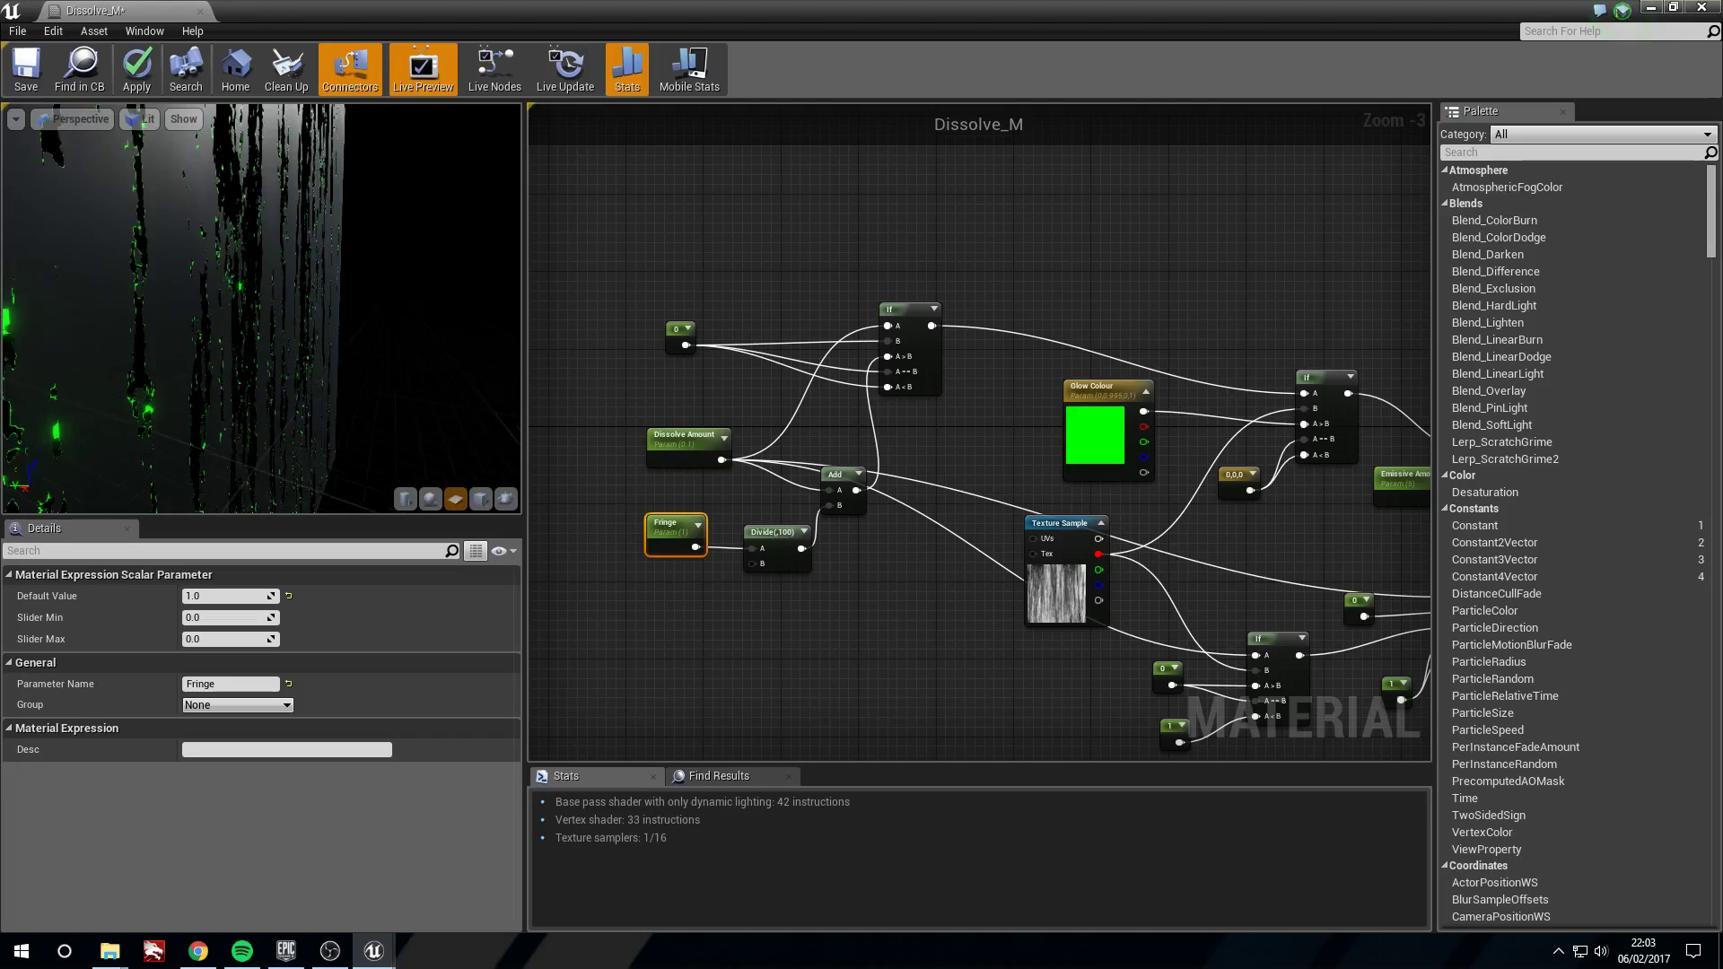
drag(334, 252, 377, 252)
mouse_move(334, 252)
right_down()
mouse_move(334, 305)
mouse_move(334, 220)
right_up()
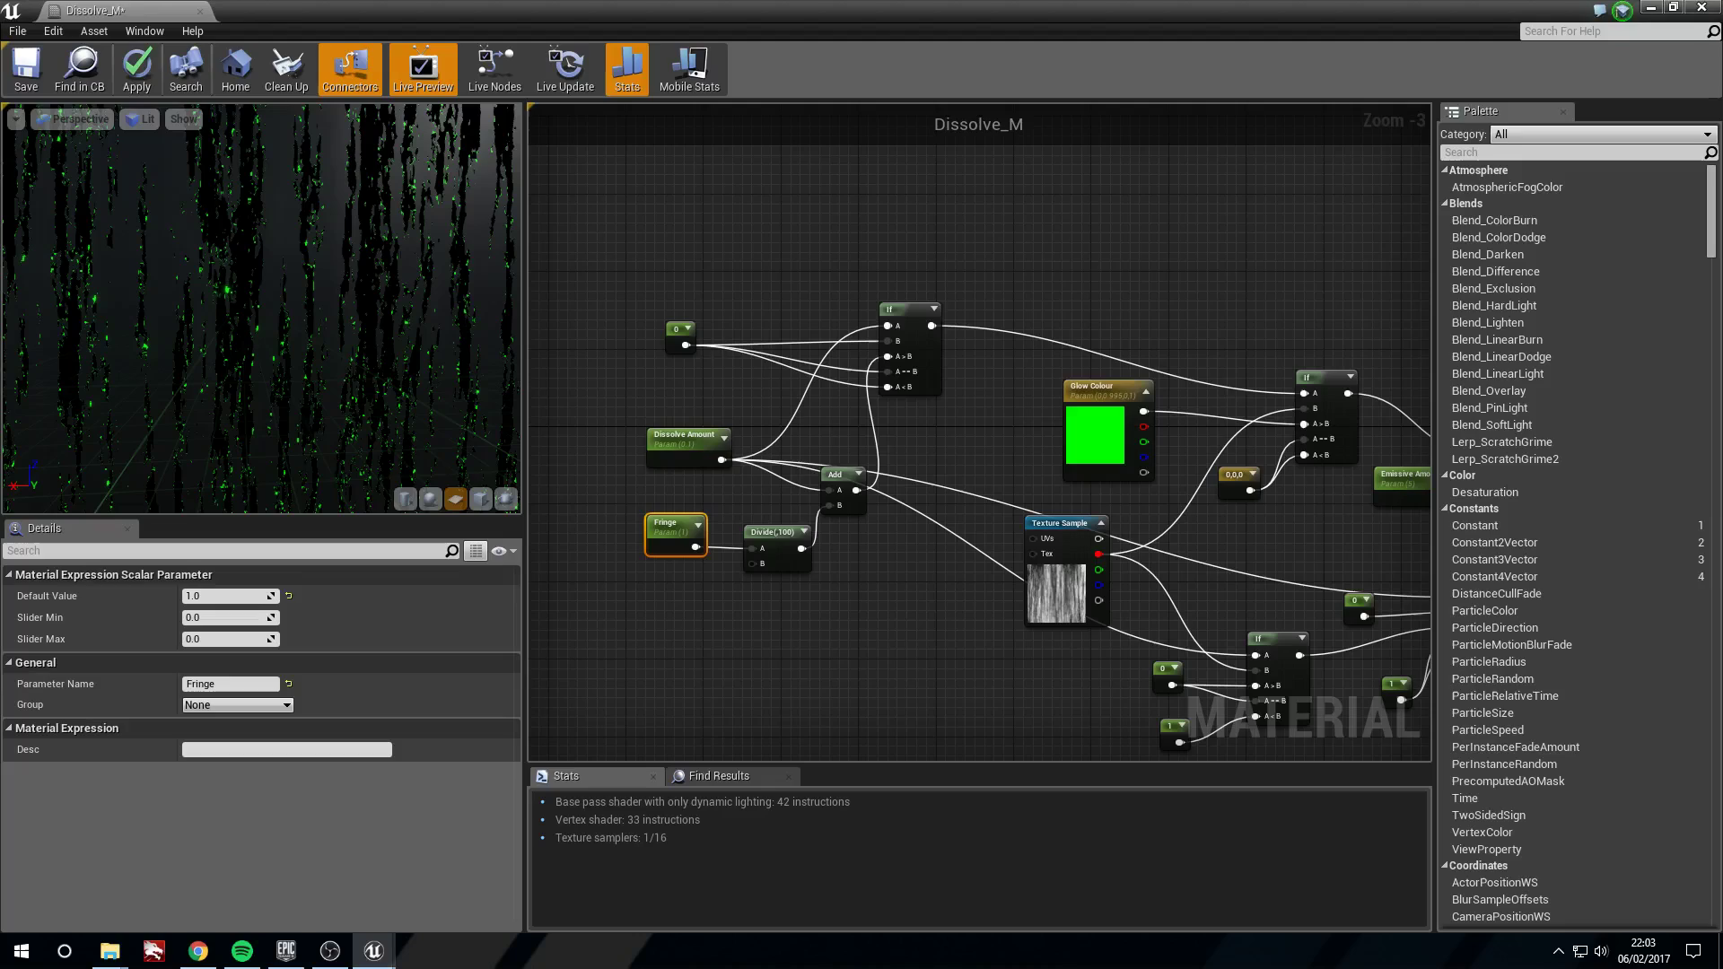
- Set the Fringe parameter's default value to 10 and view the whole preview plane
click(226, 595)
text(1)
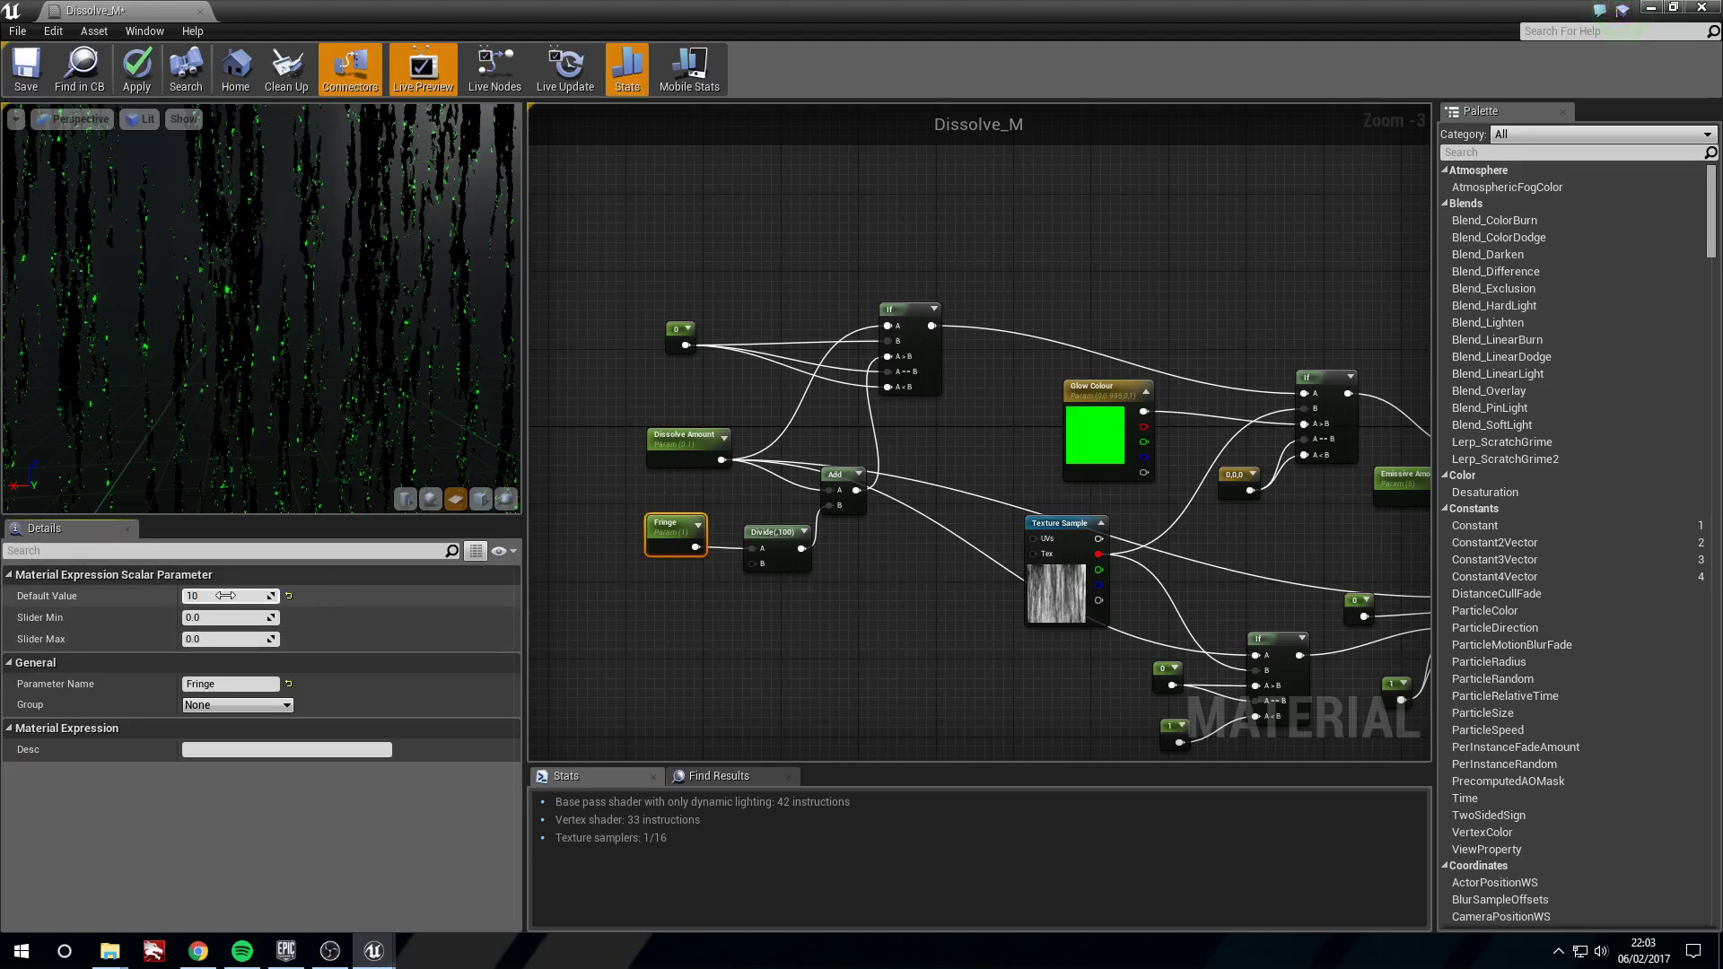
key(Return)
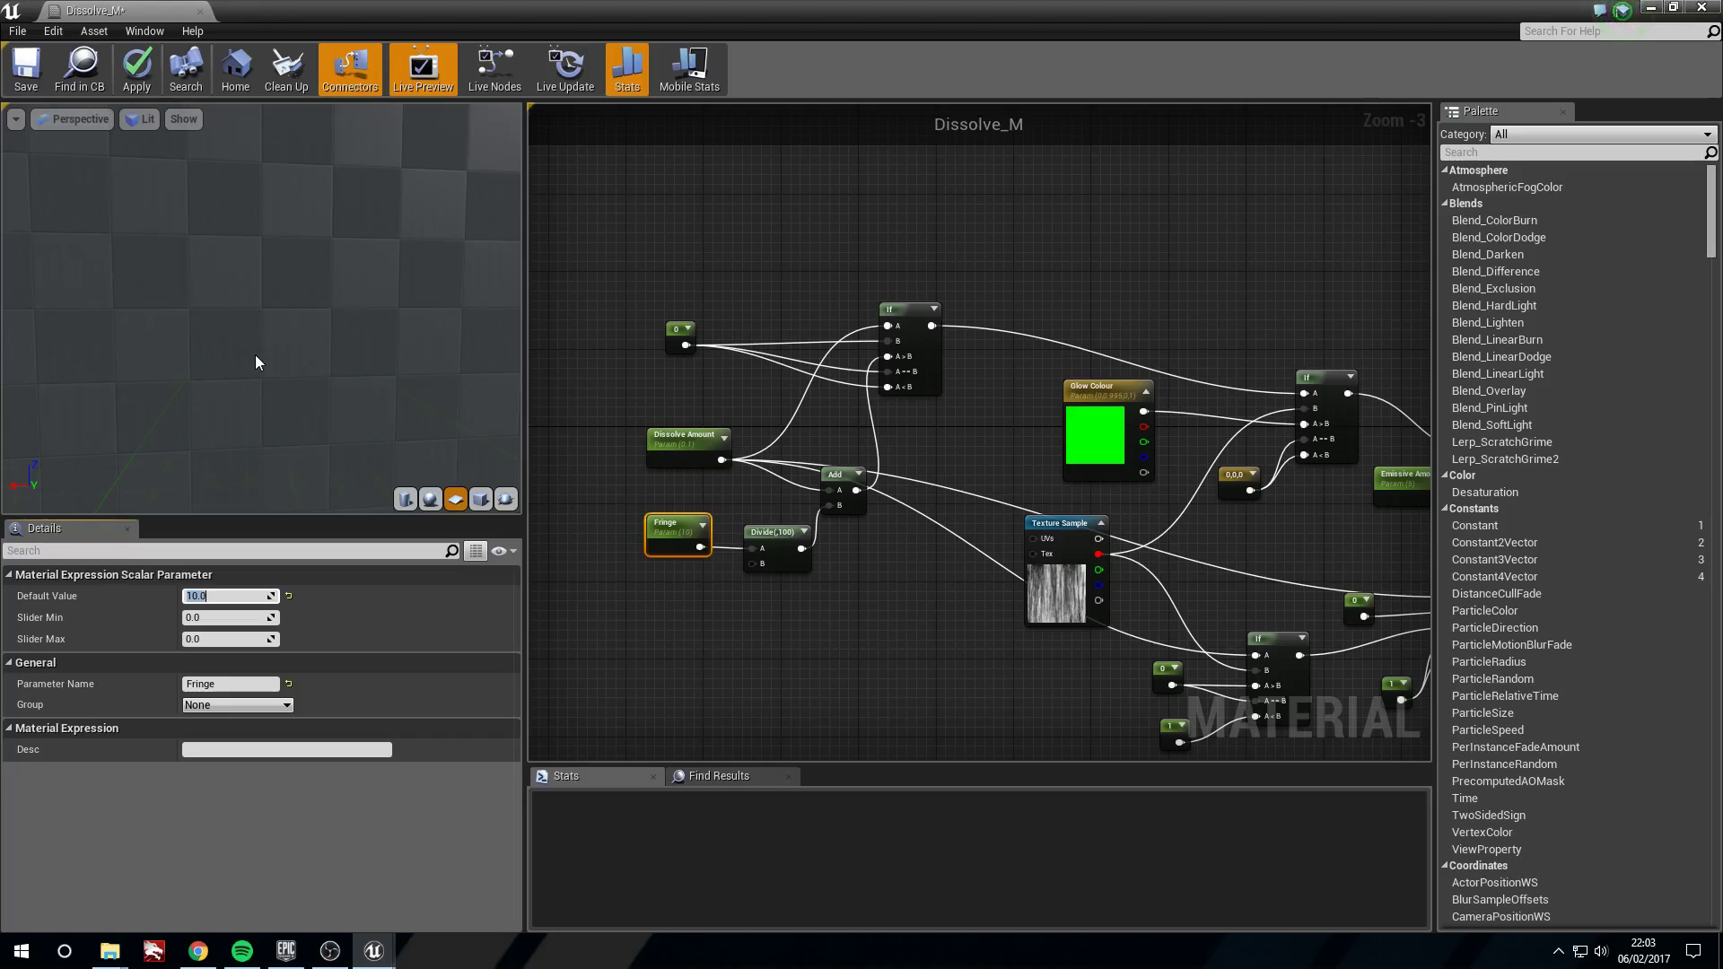
drag(251, 339, 261, 274)
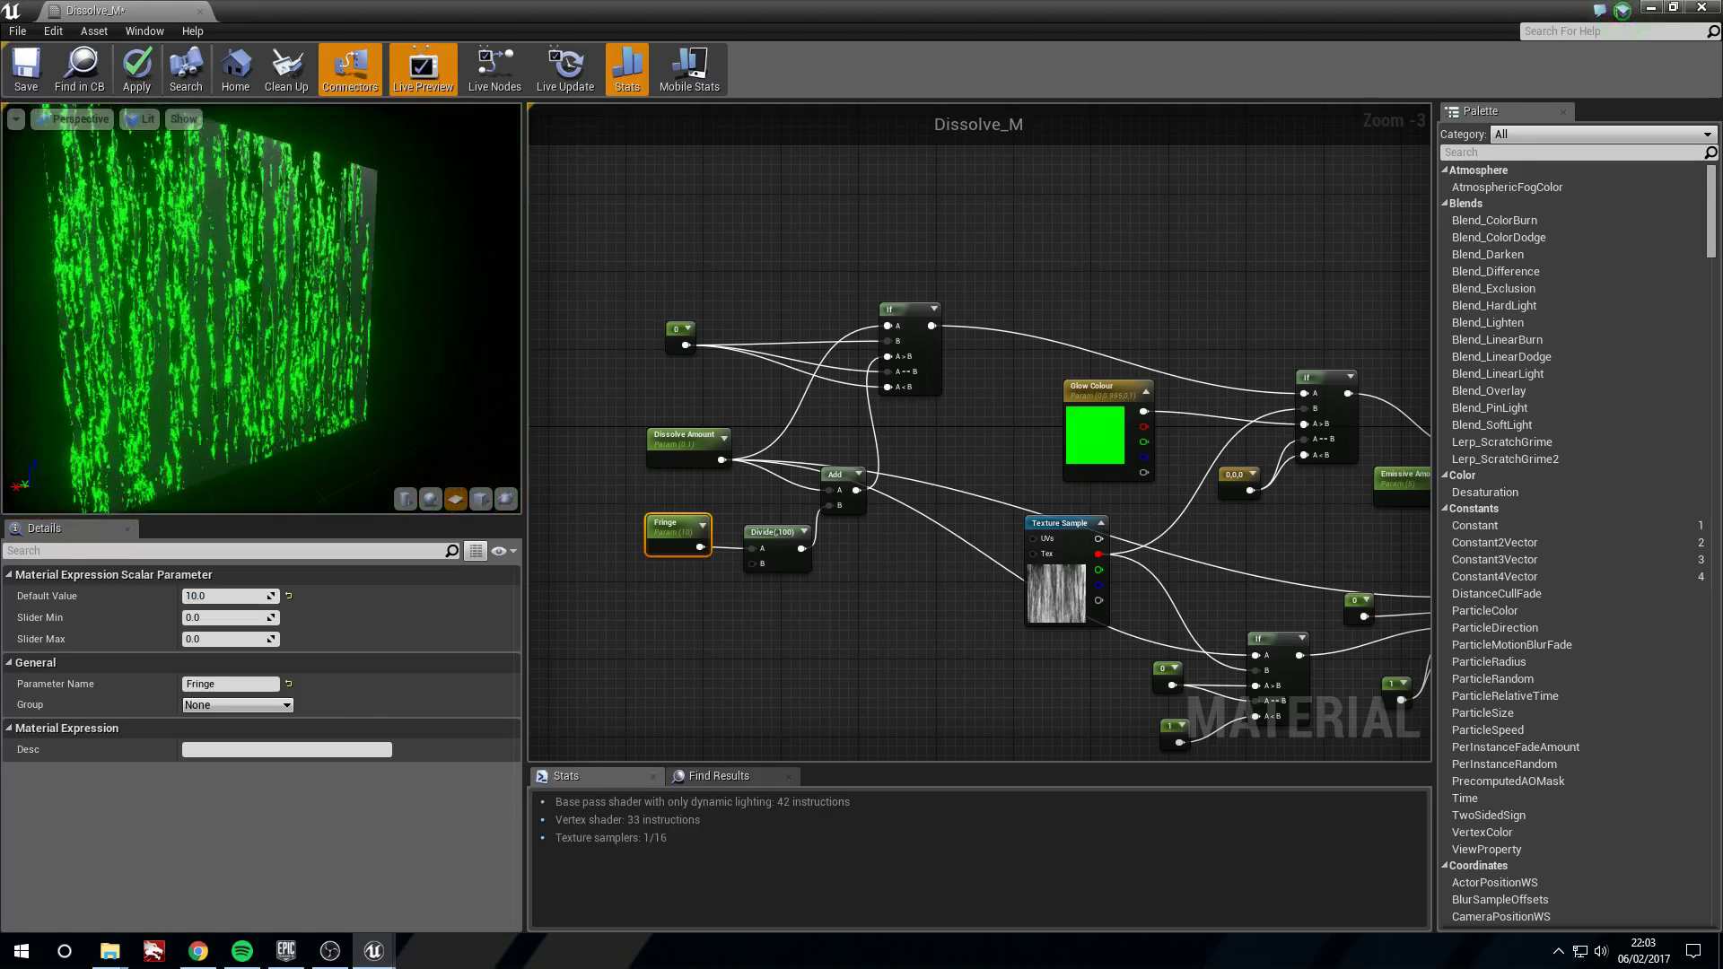
drag(206, 365, 184, 365)
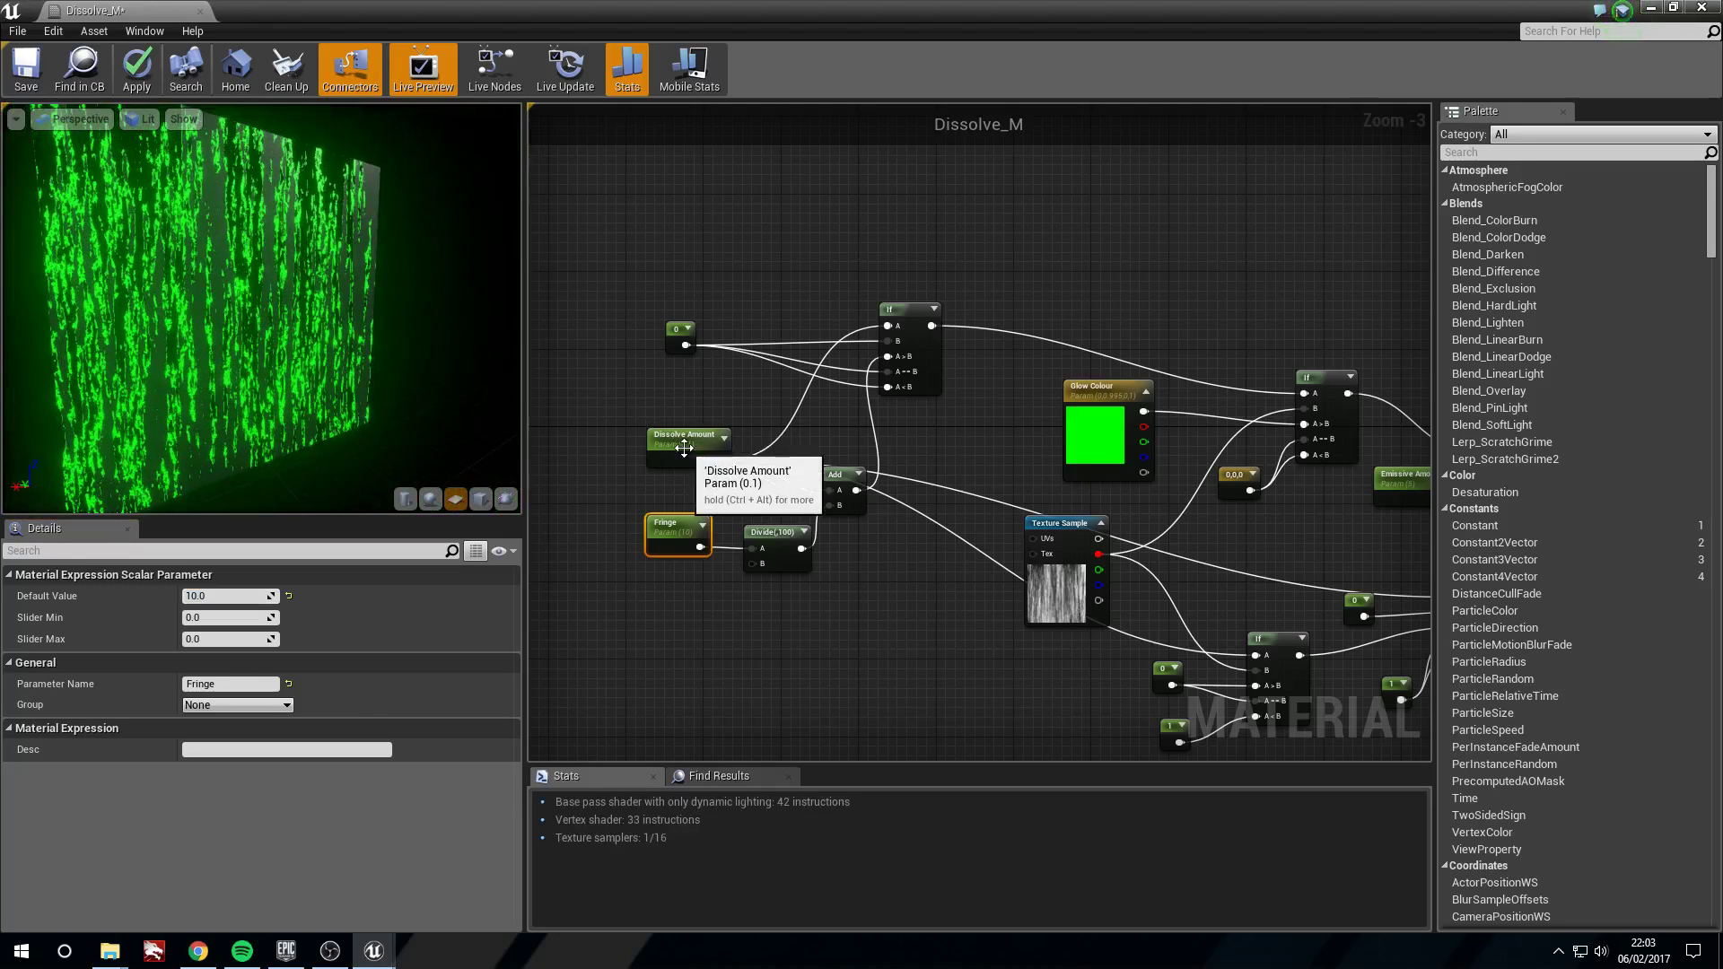
- Test the dissolve by gradually raising Dissolve Amount's default value to about 0.81, and reset it to 0
click(687, 439)
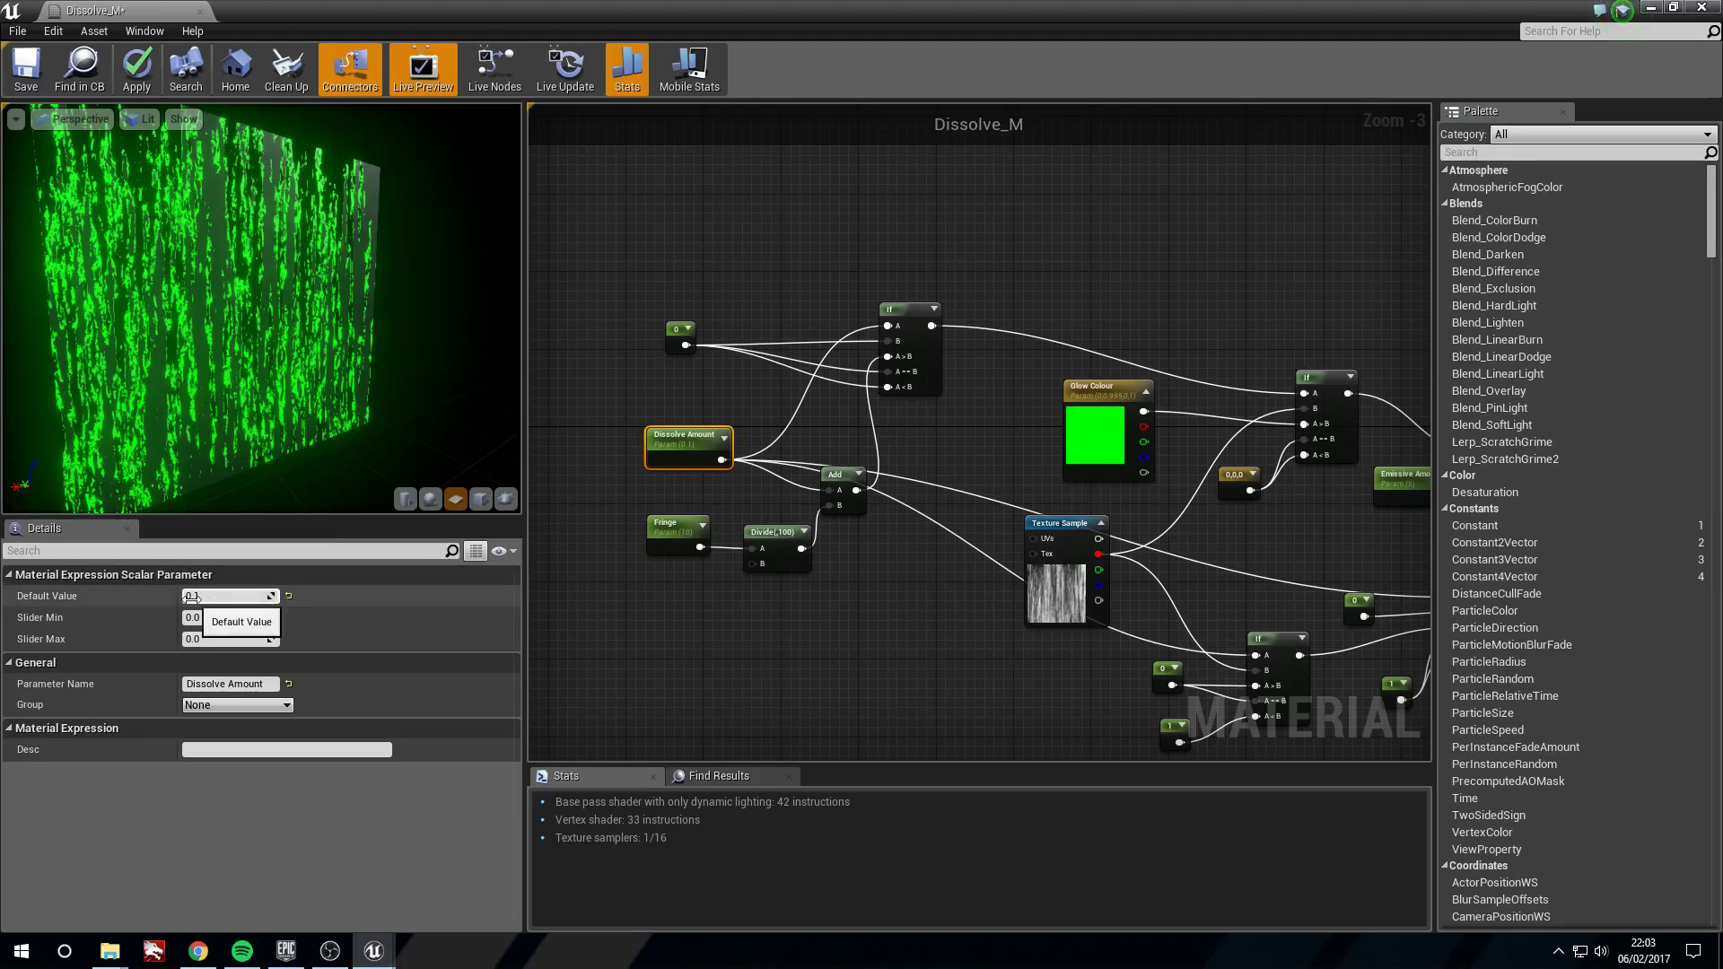
drag(195, 598, 206, 596)
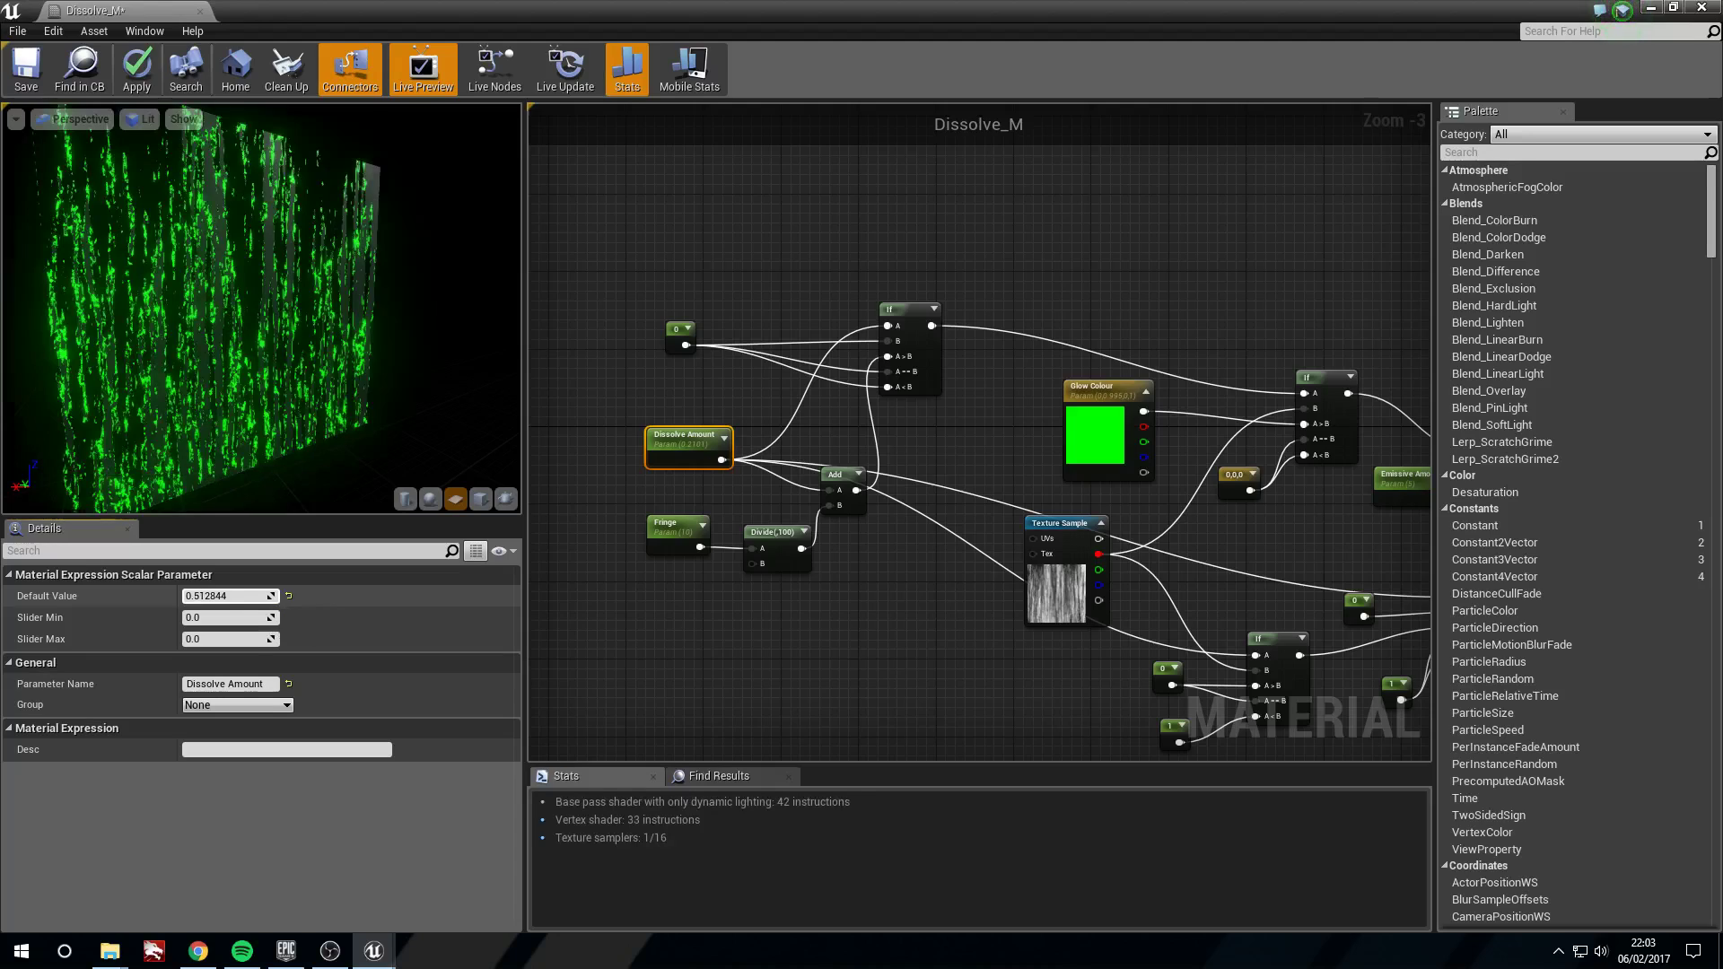
drag(207, 596, 224, 596)
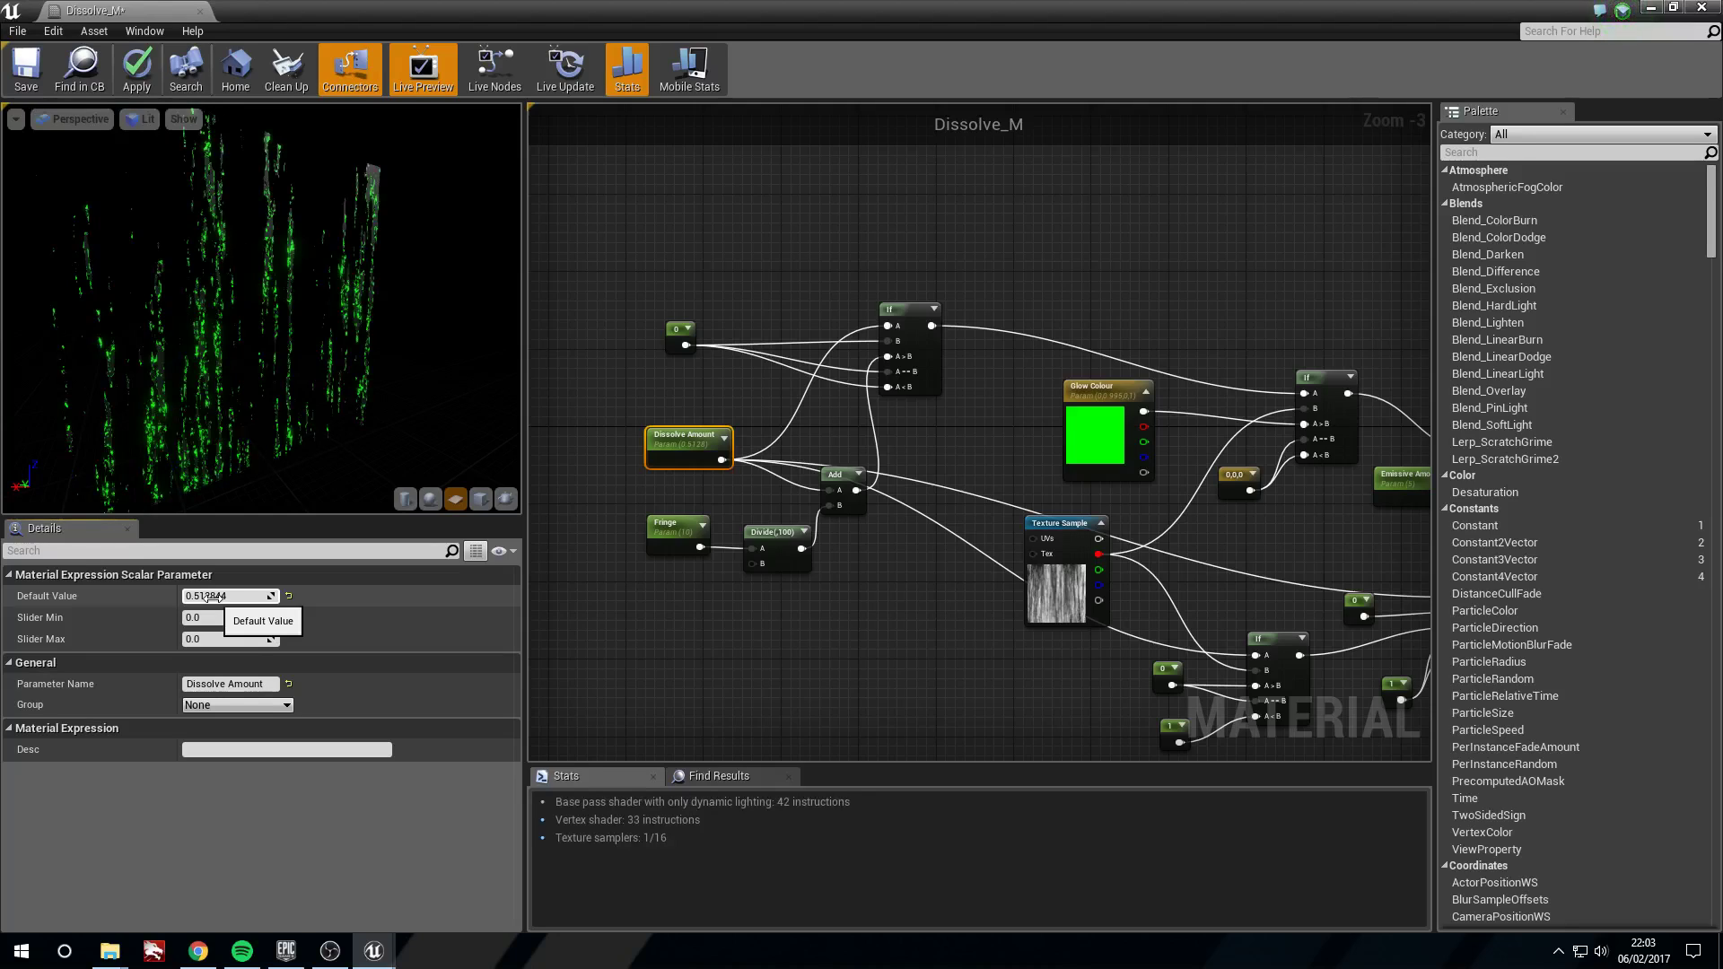
drag(208, 596, 231, 597)
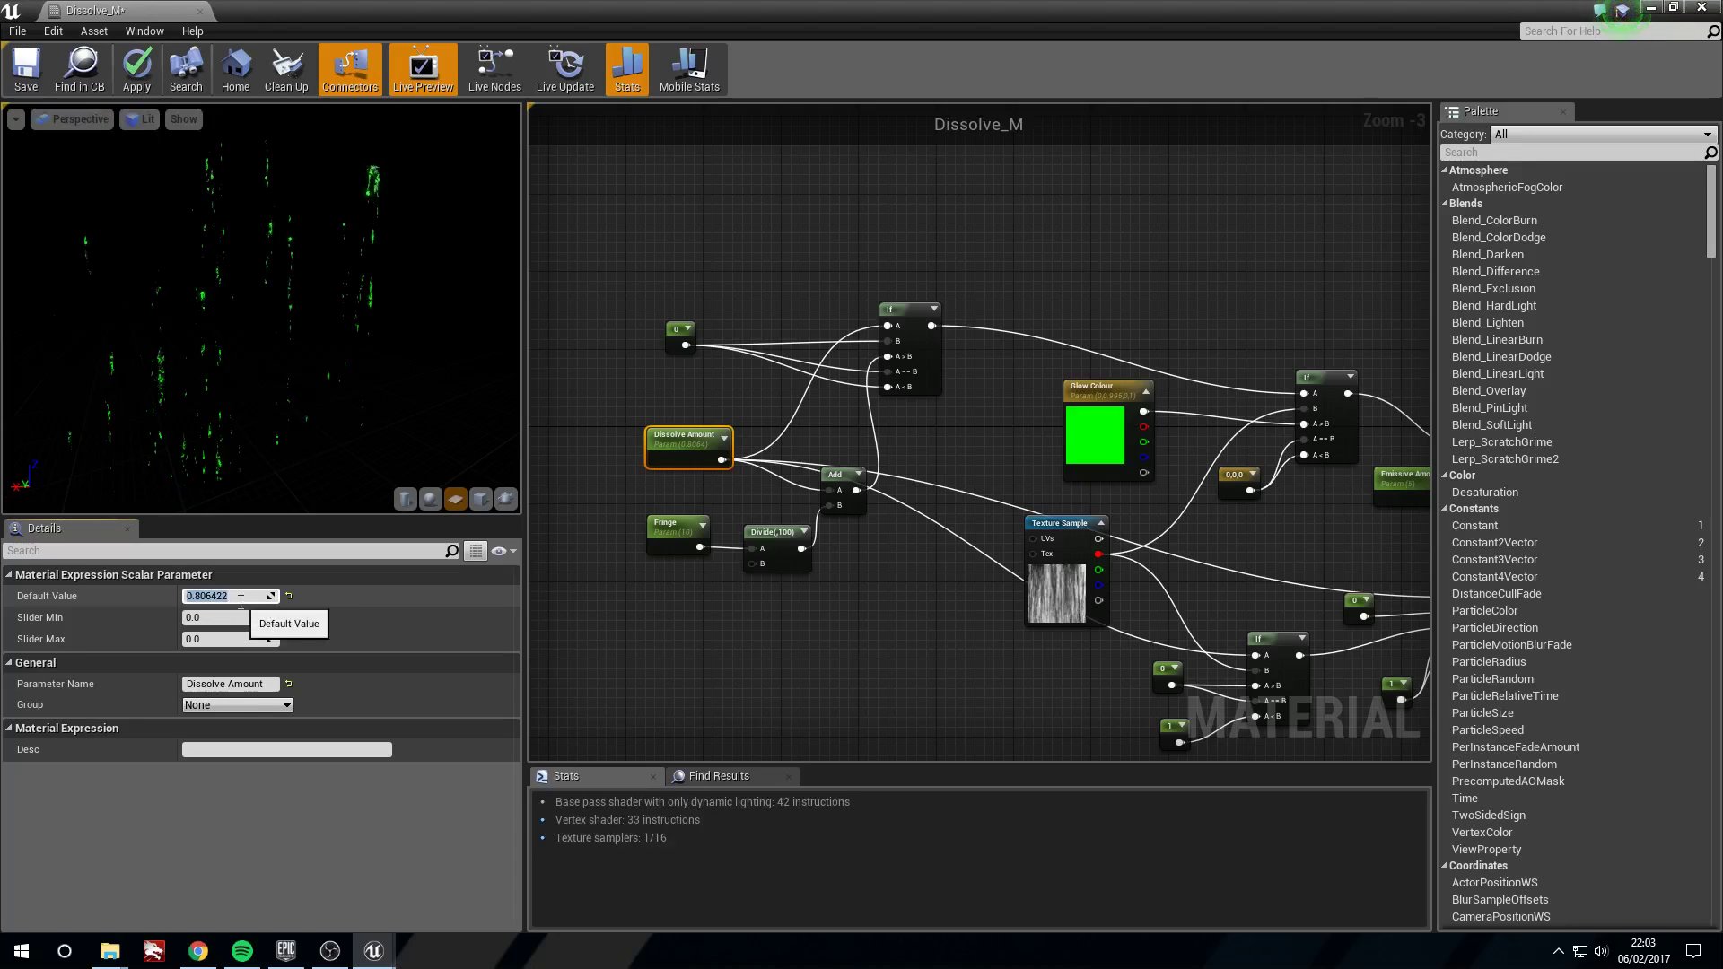
text(0)
key(Return)
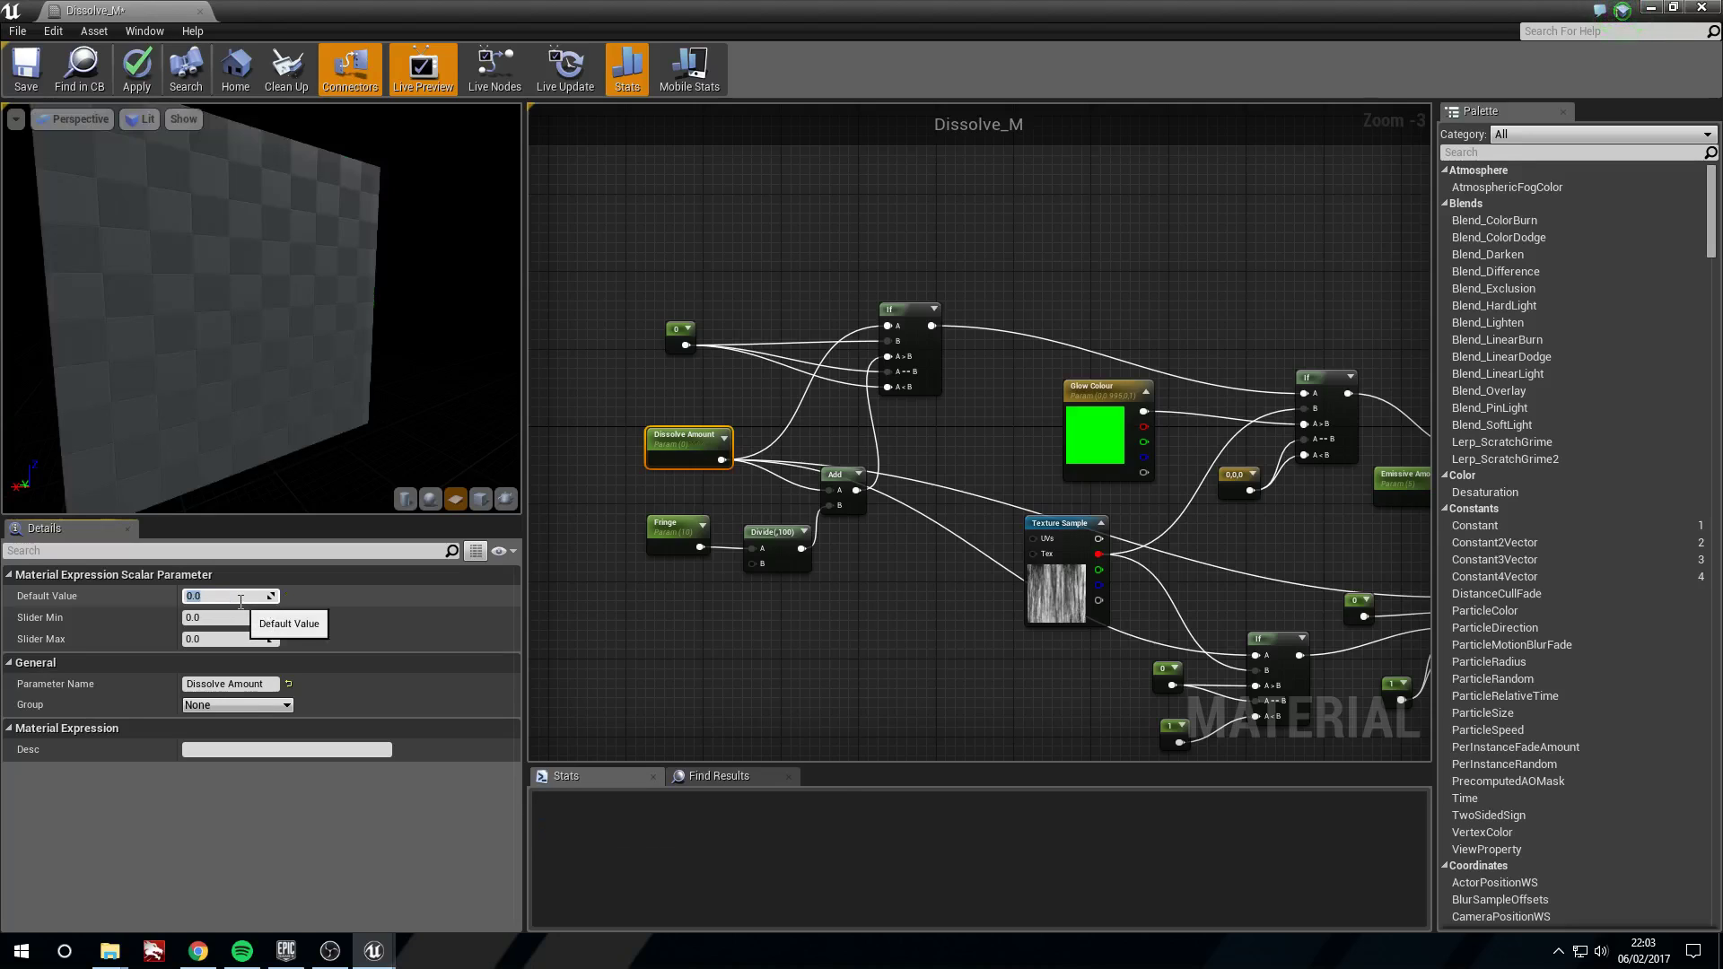
- Review the node network through to the Dissolve_M output and apply the material changes
scroll(1215, 557, down, 1)
right_drag(1215, 557, 954, 462)
right_drag(1134, 374, 1080, 376)
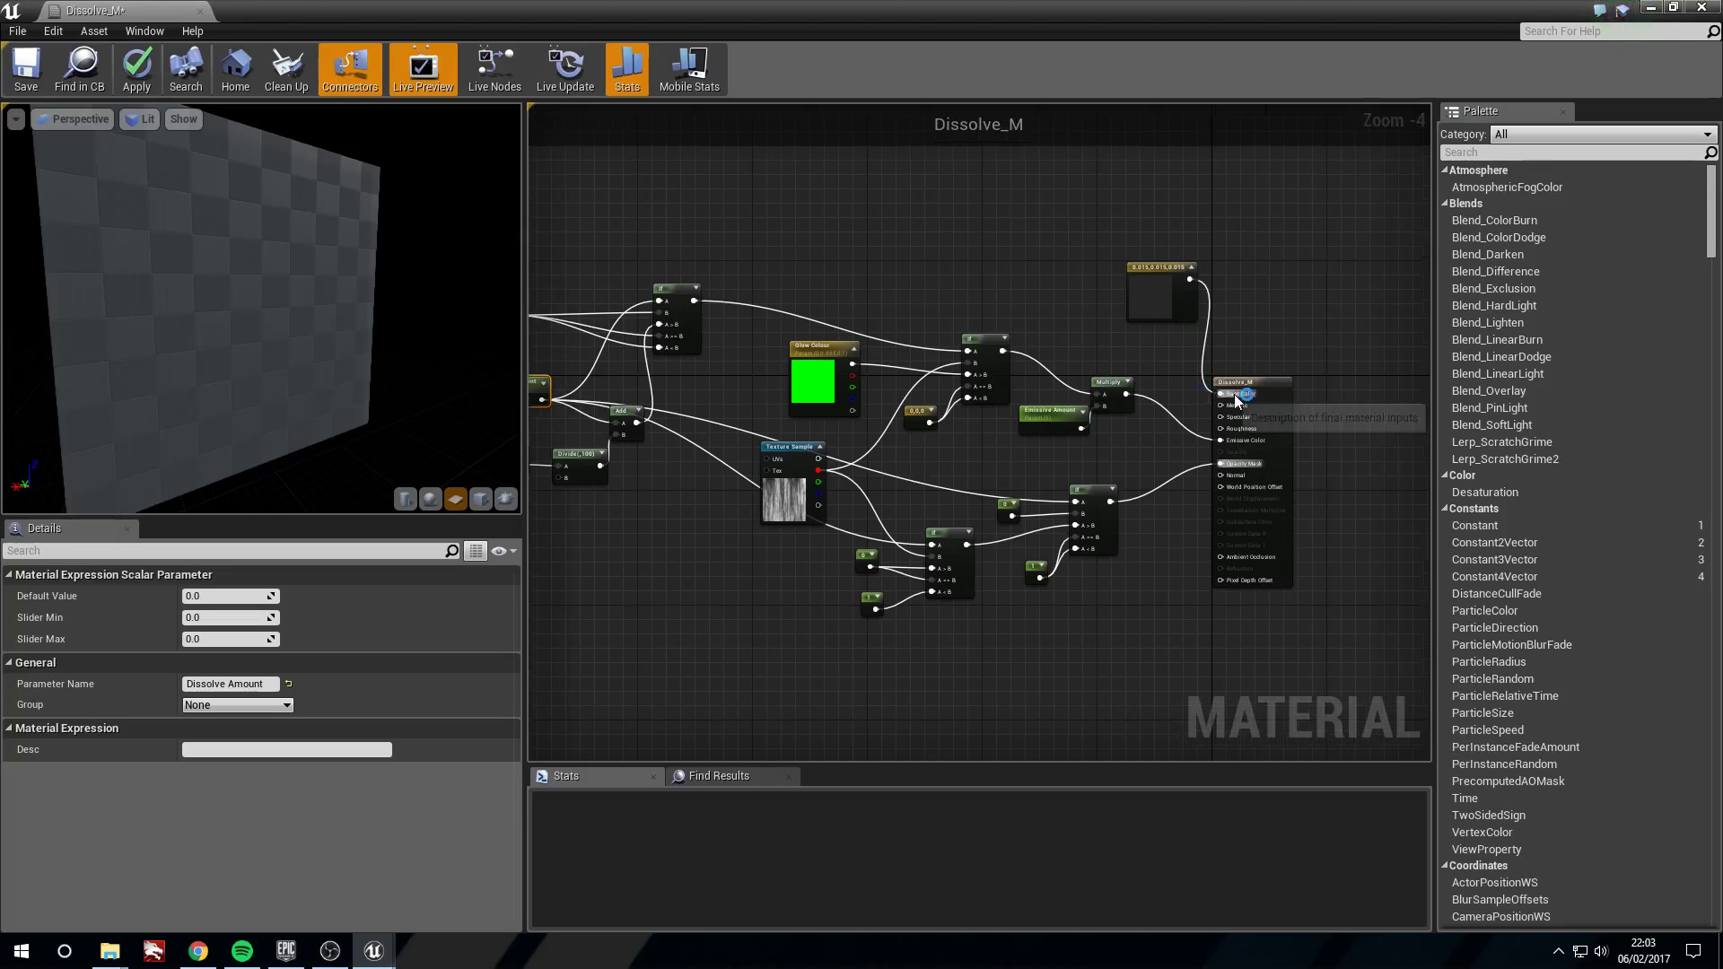
click(1295, 368)
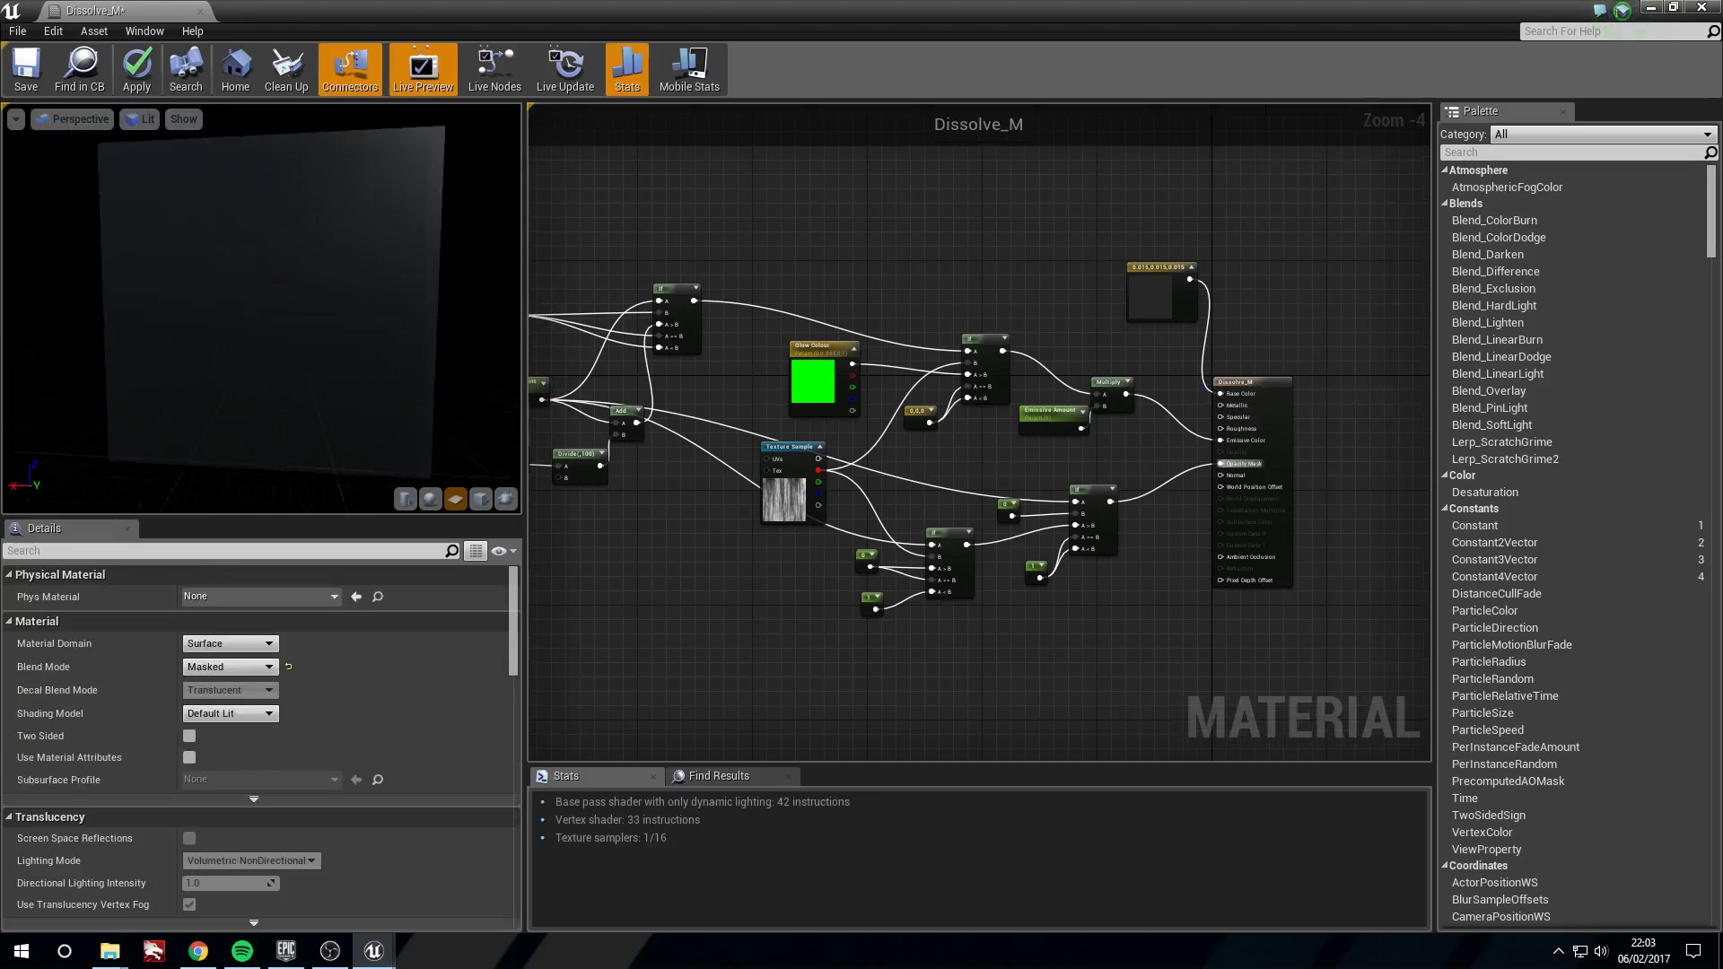
click(137, 68)
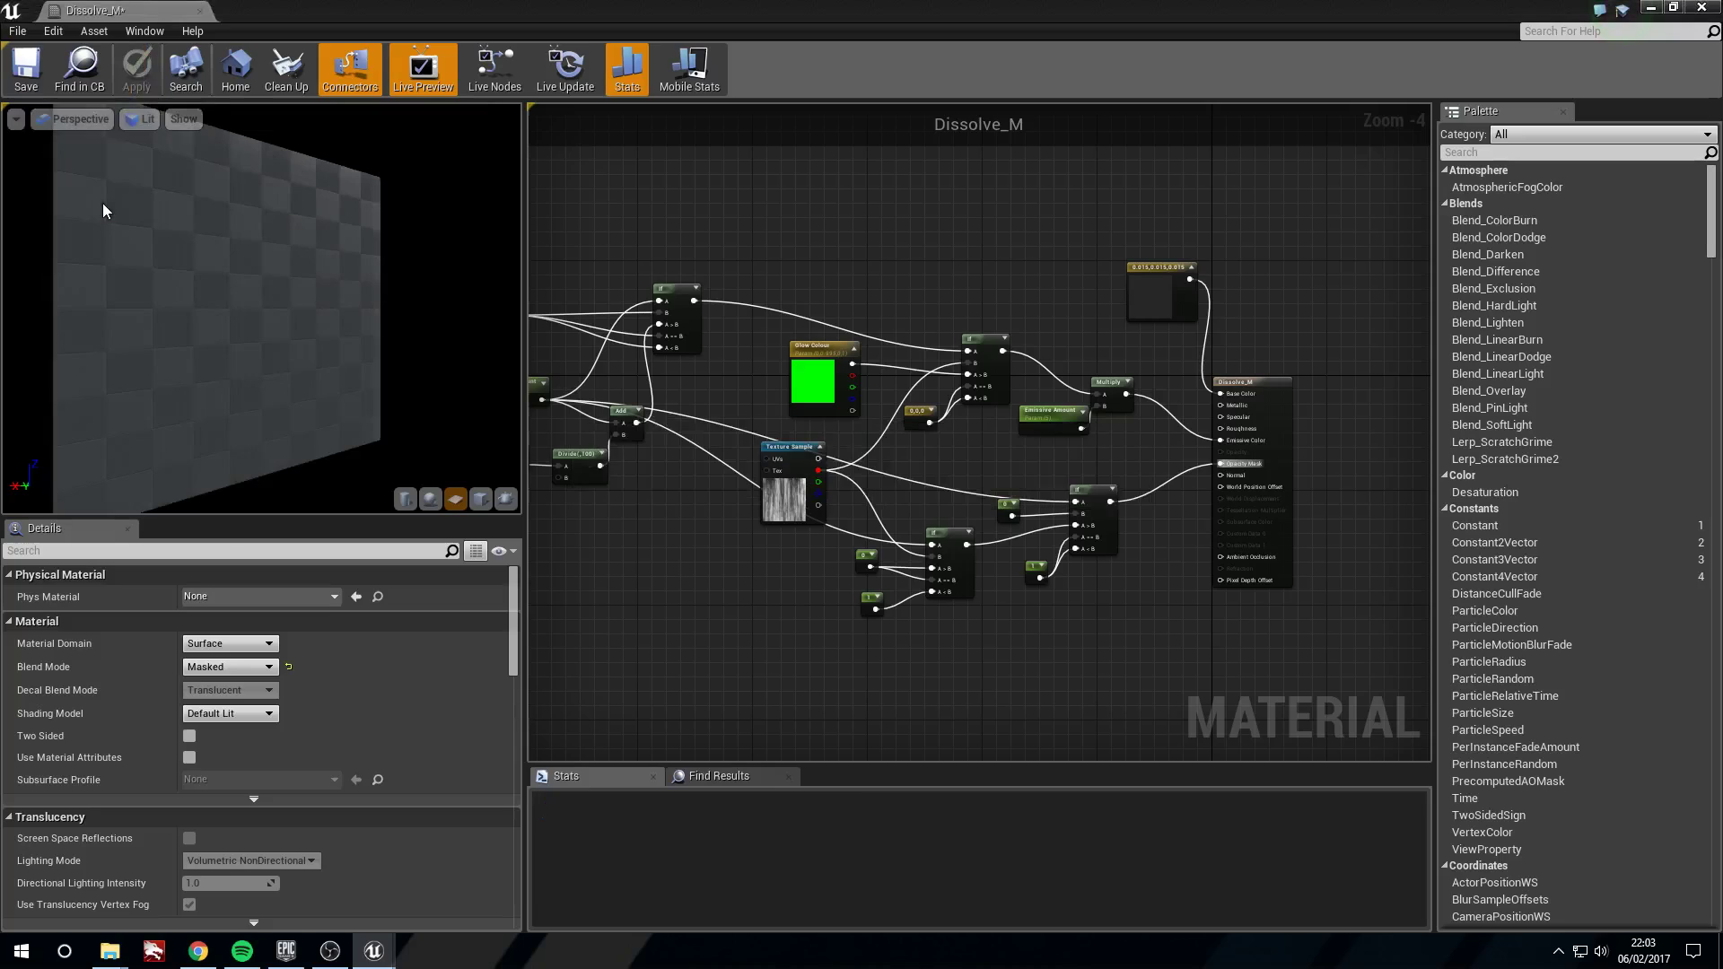
- Try converting the alpha Texture Sample node to a texture object, and undo the conversion
scroll(747, 481, up, 3)
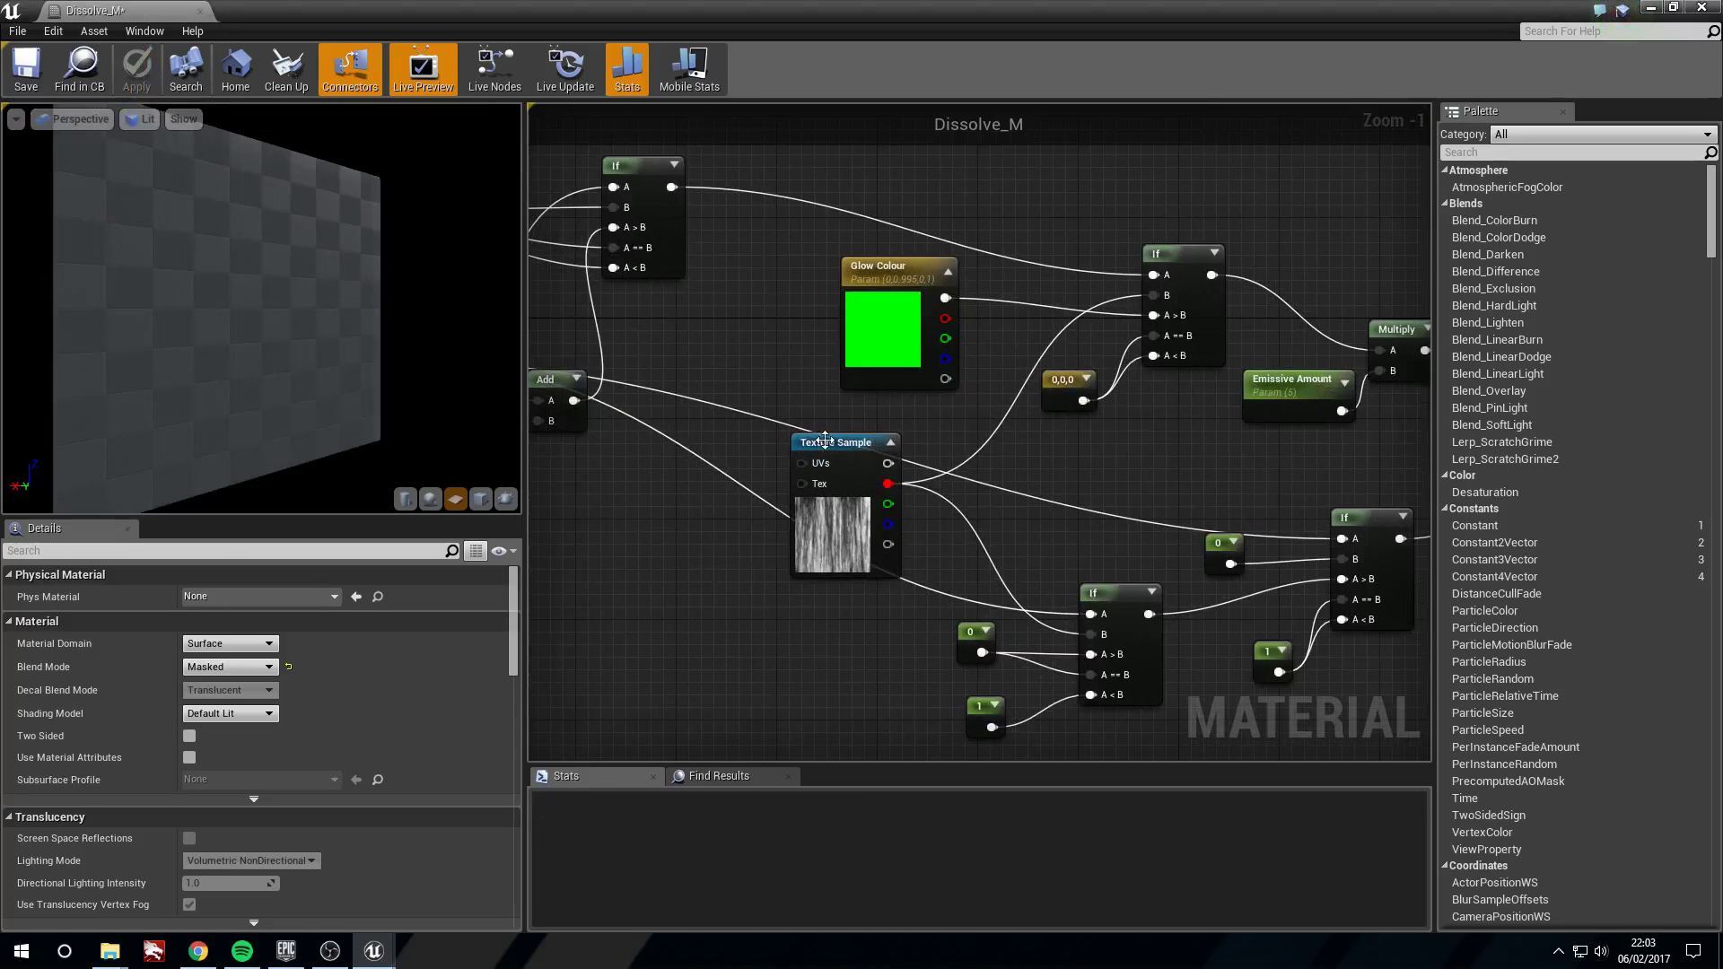
click(856, 472)
right_click(856, 471)
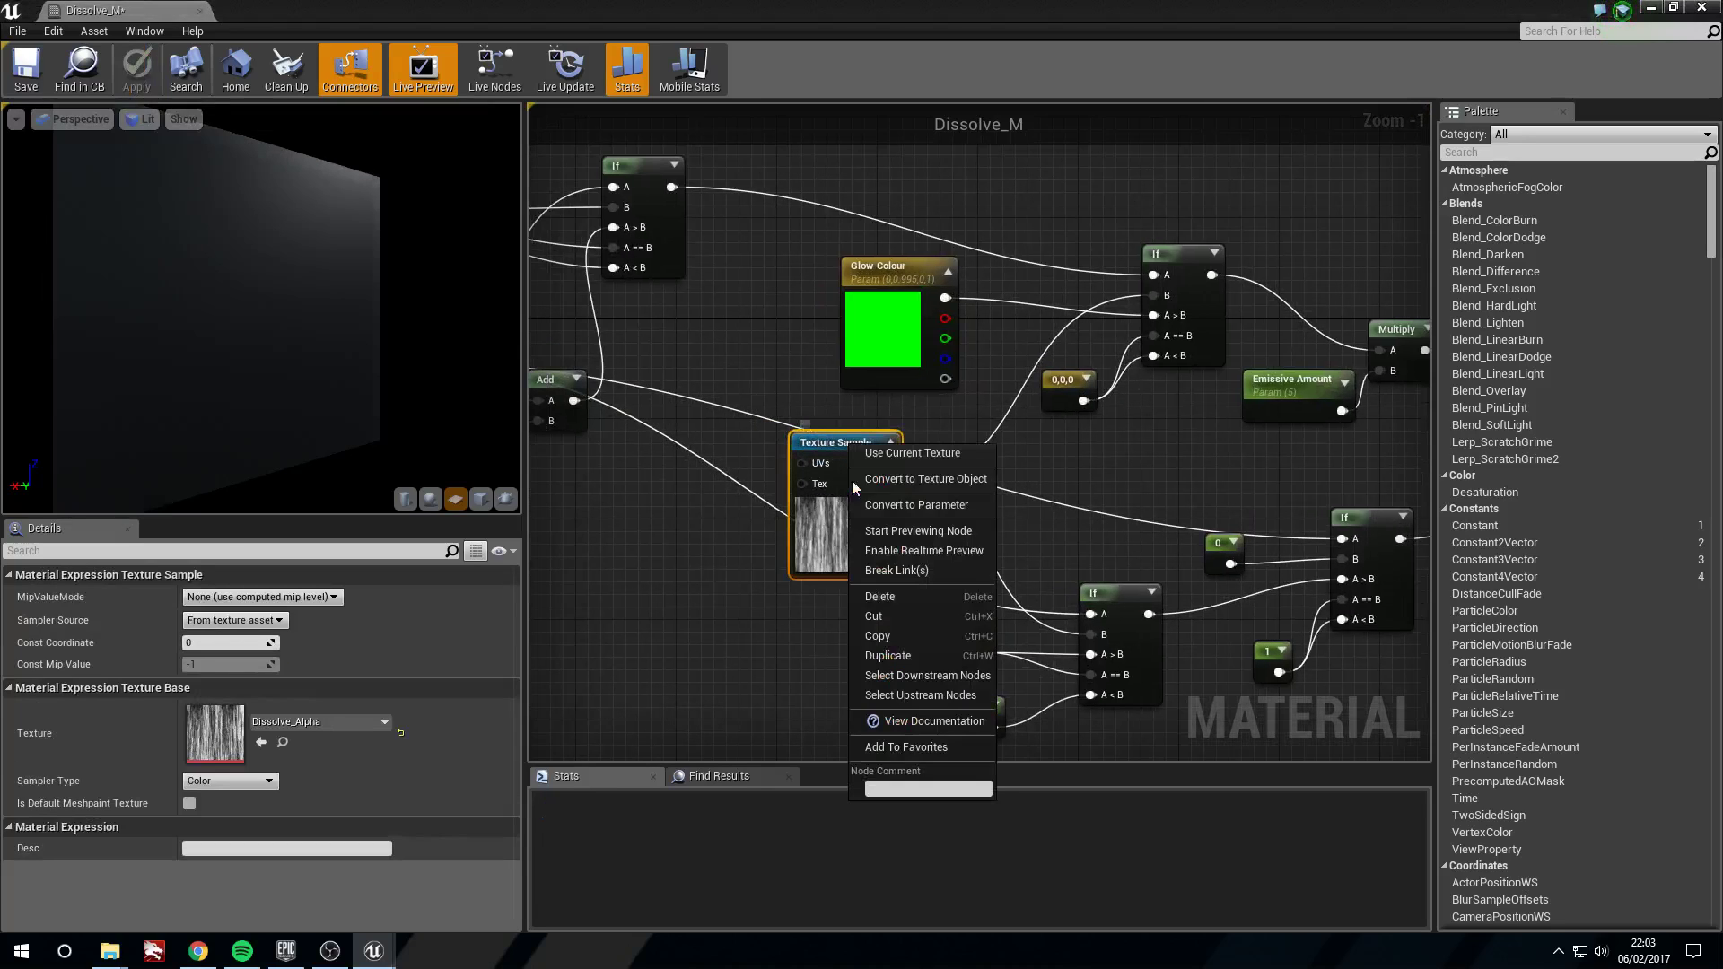
click(973, 486)
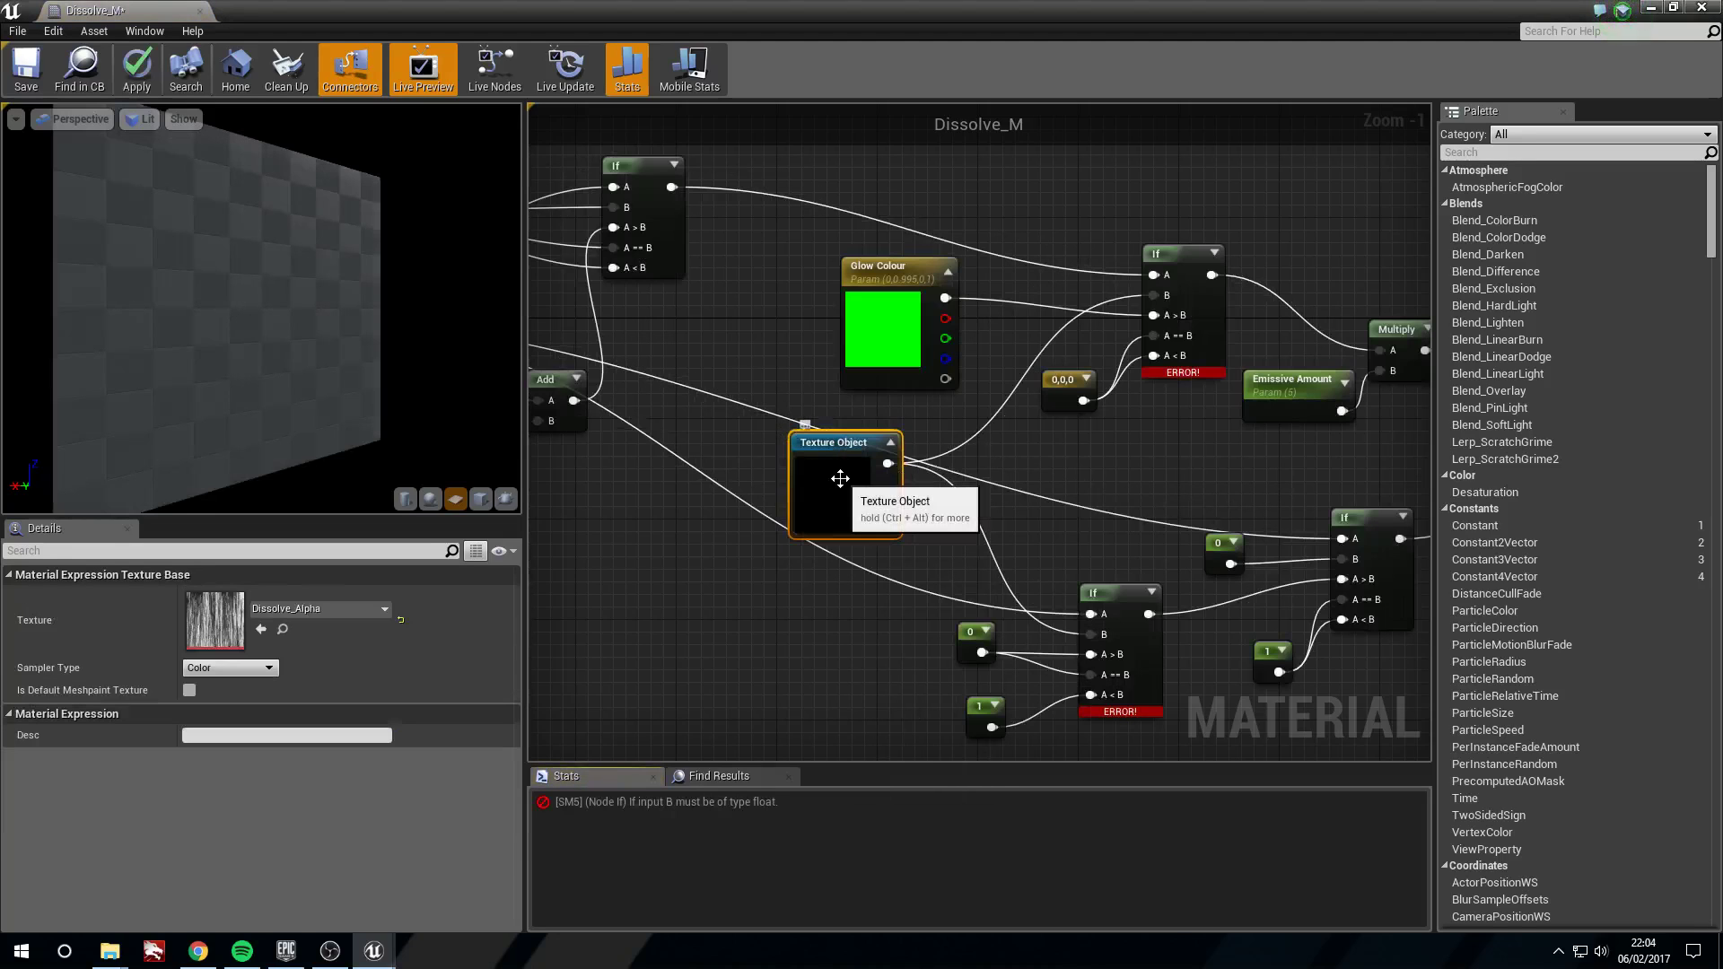
key(ctrl+z)
- Convert the alpha Texture Sample node to a parameter and name it Dissolve Mask
right_click(854, 454)
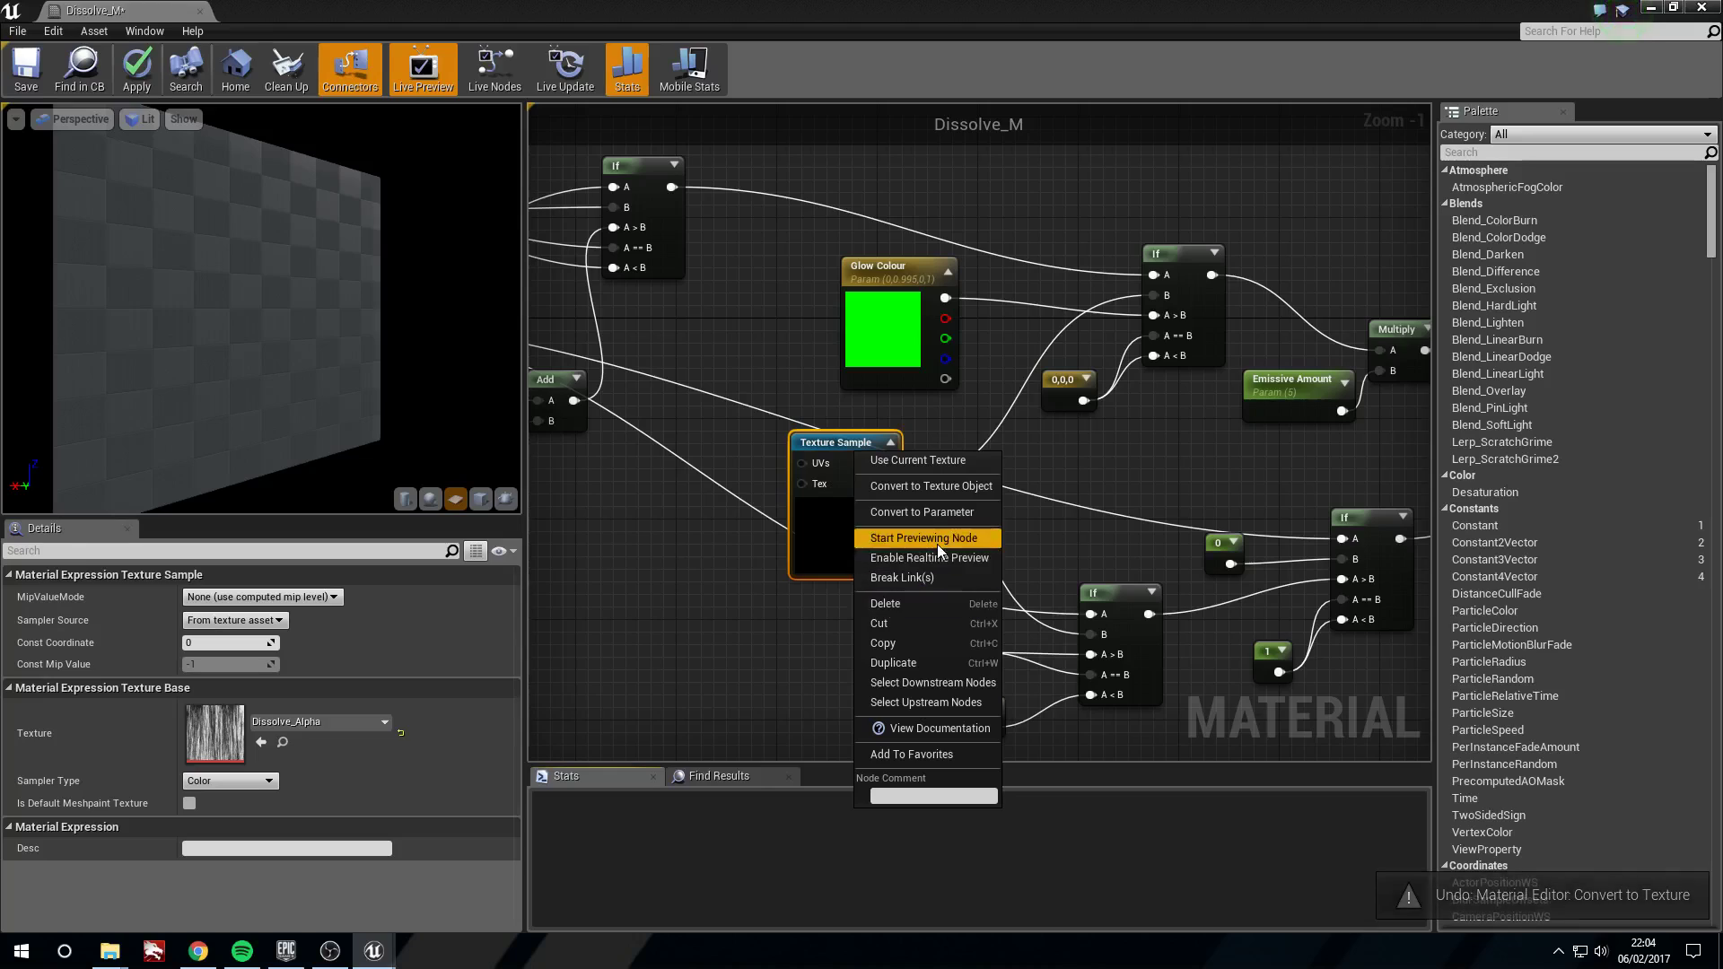
click(946, 514)
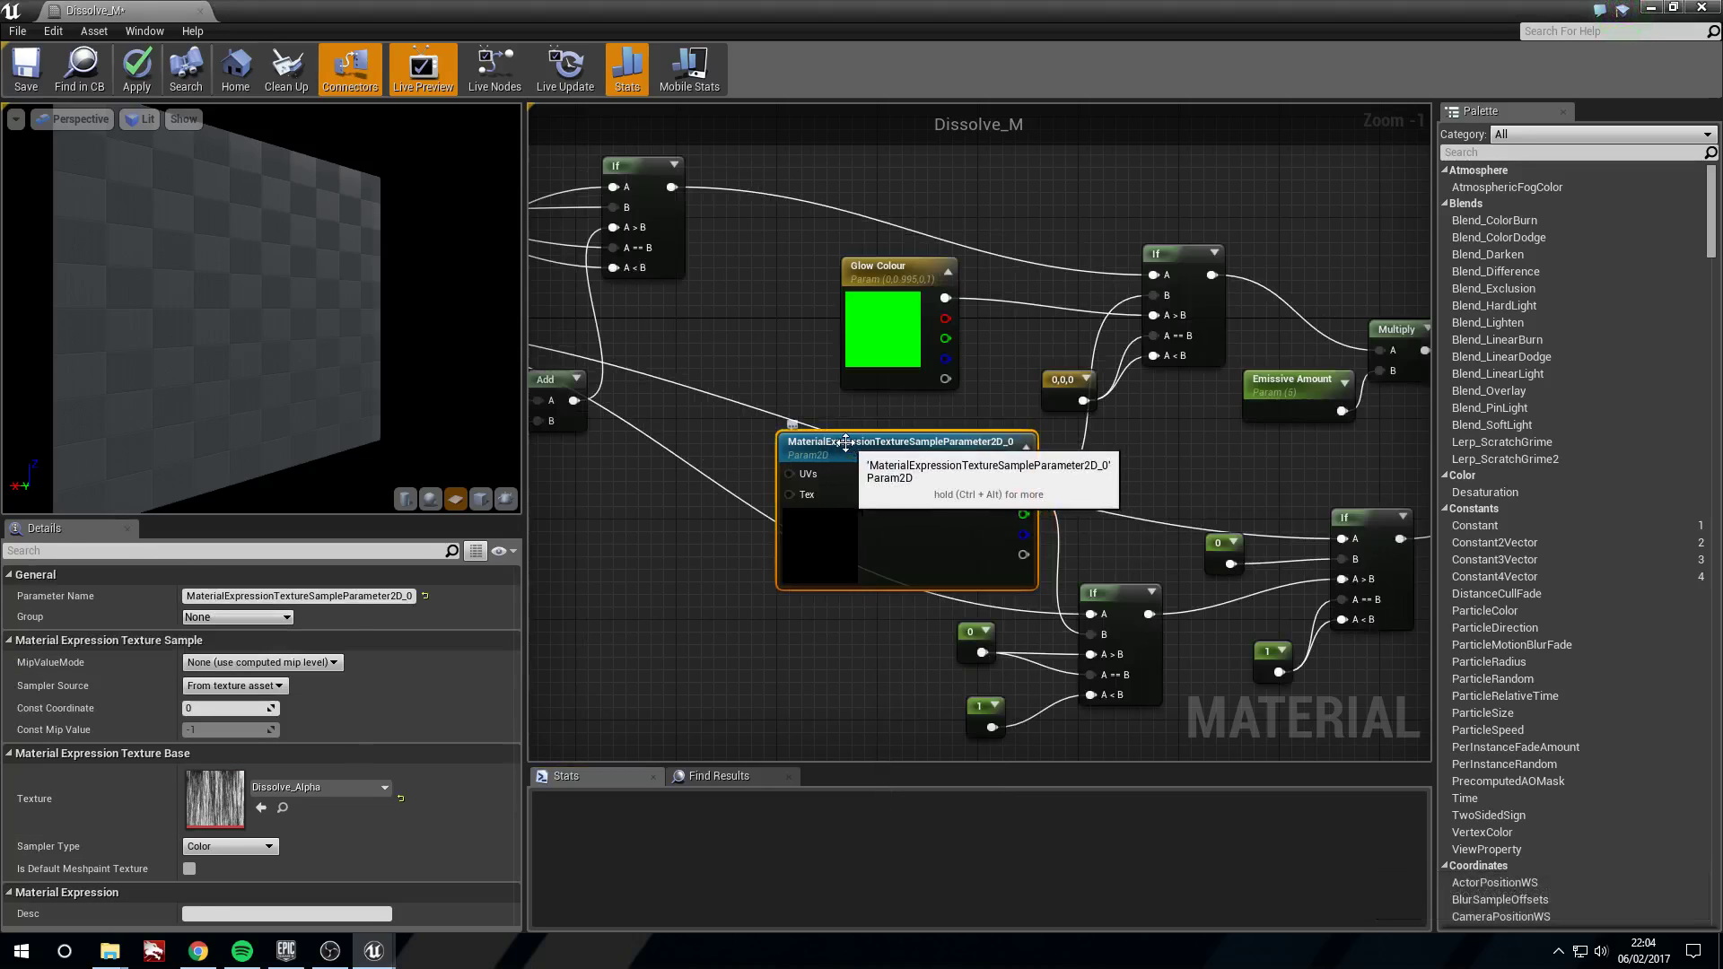
click(372, 597)
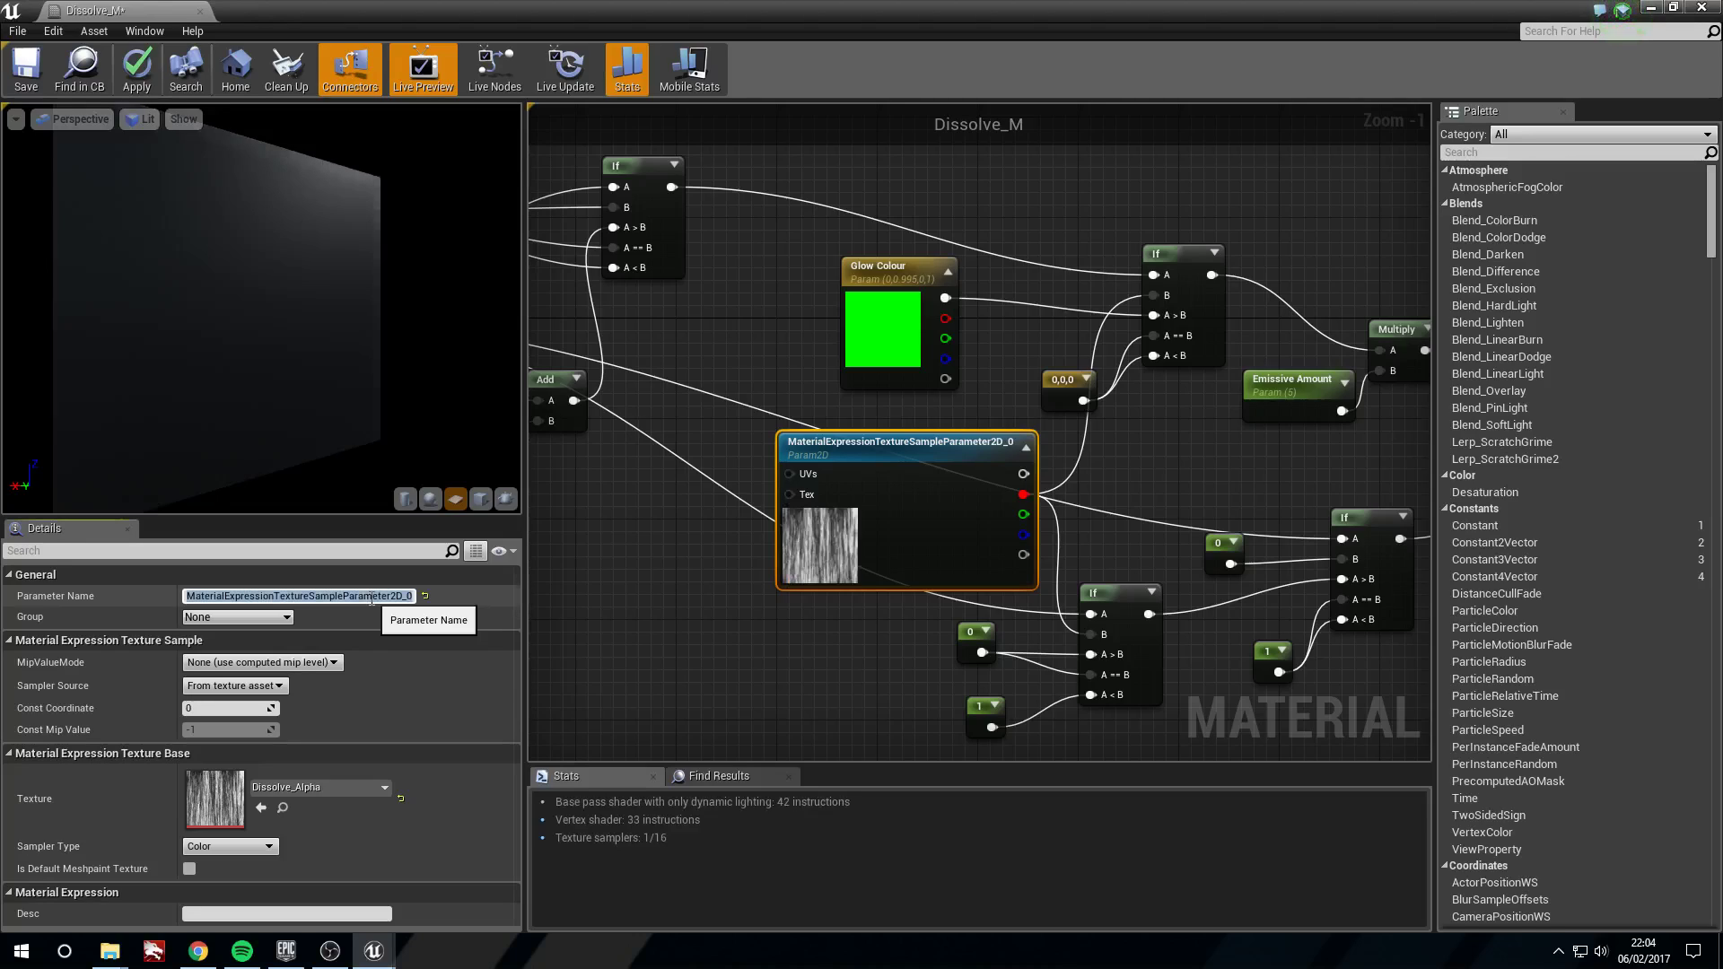
text(Dissolve M)
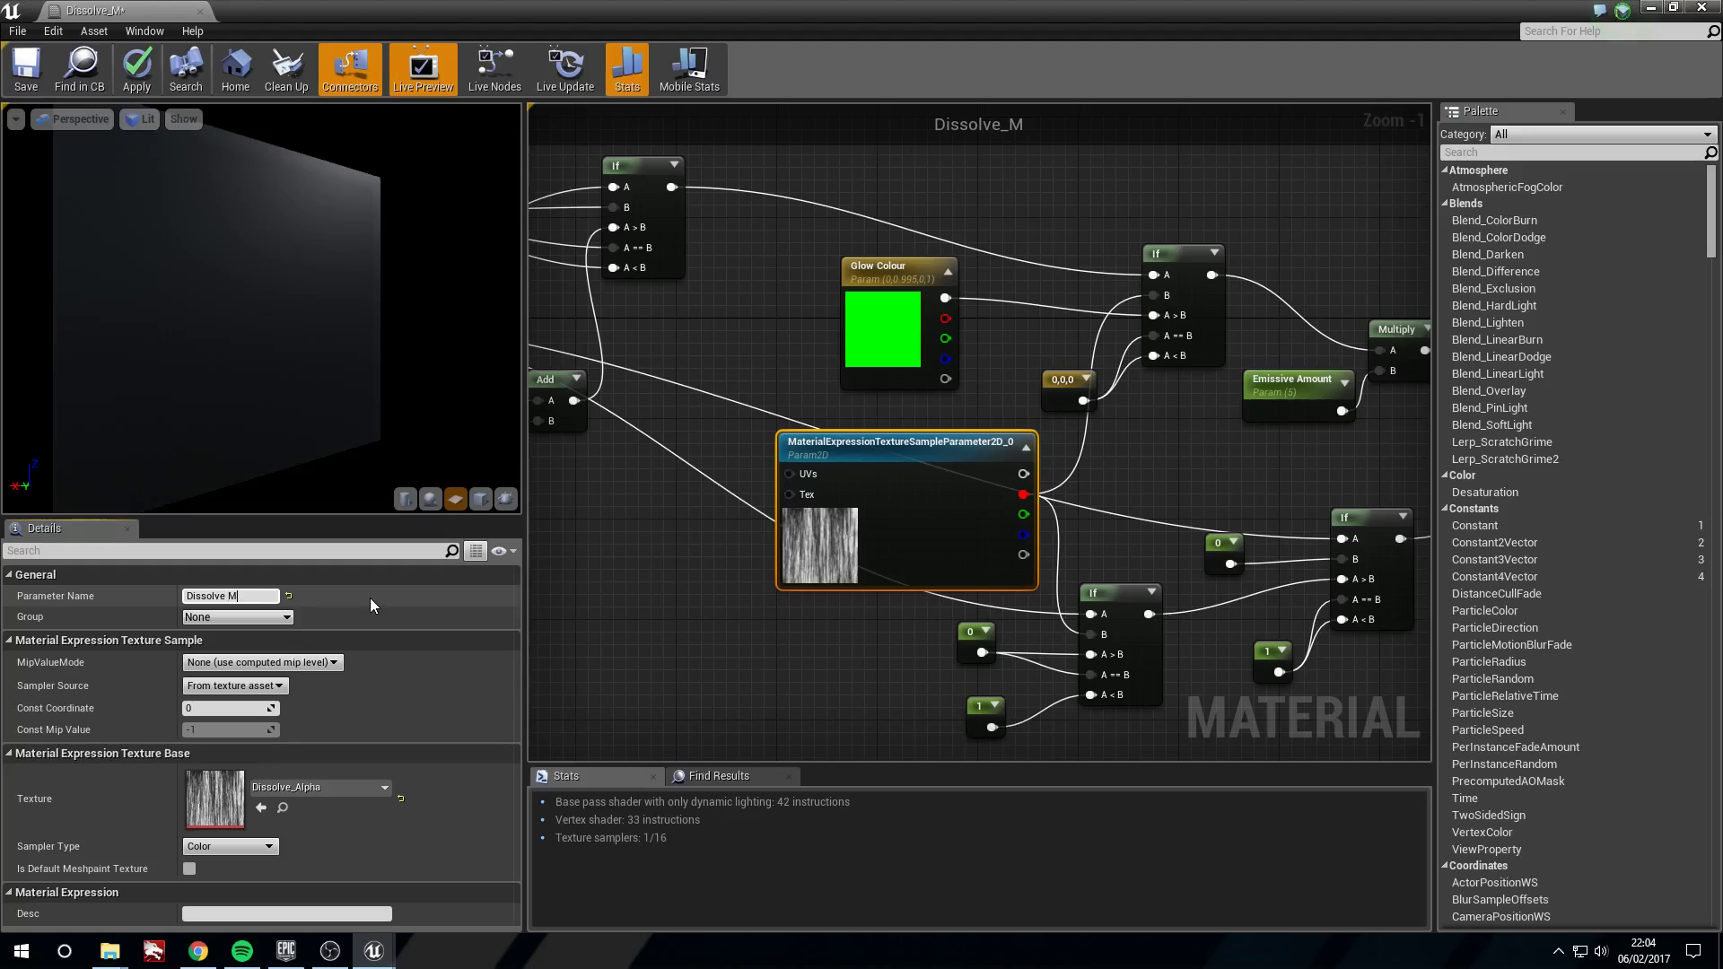
text(ask)
key(Return)
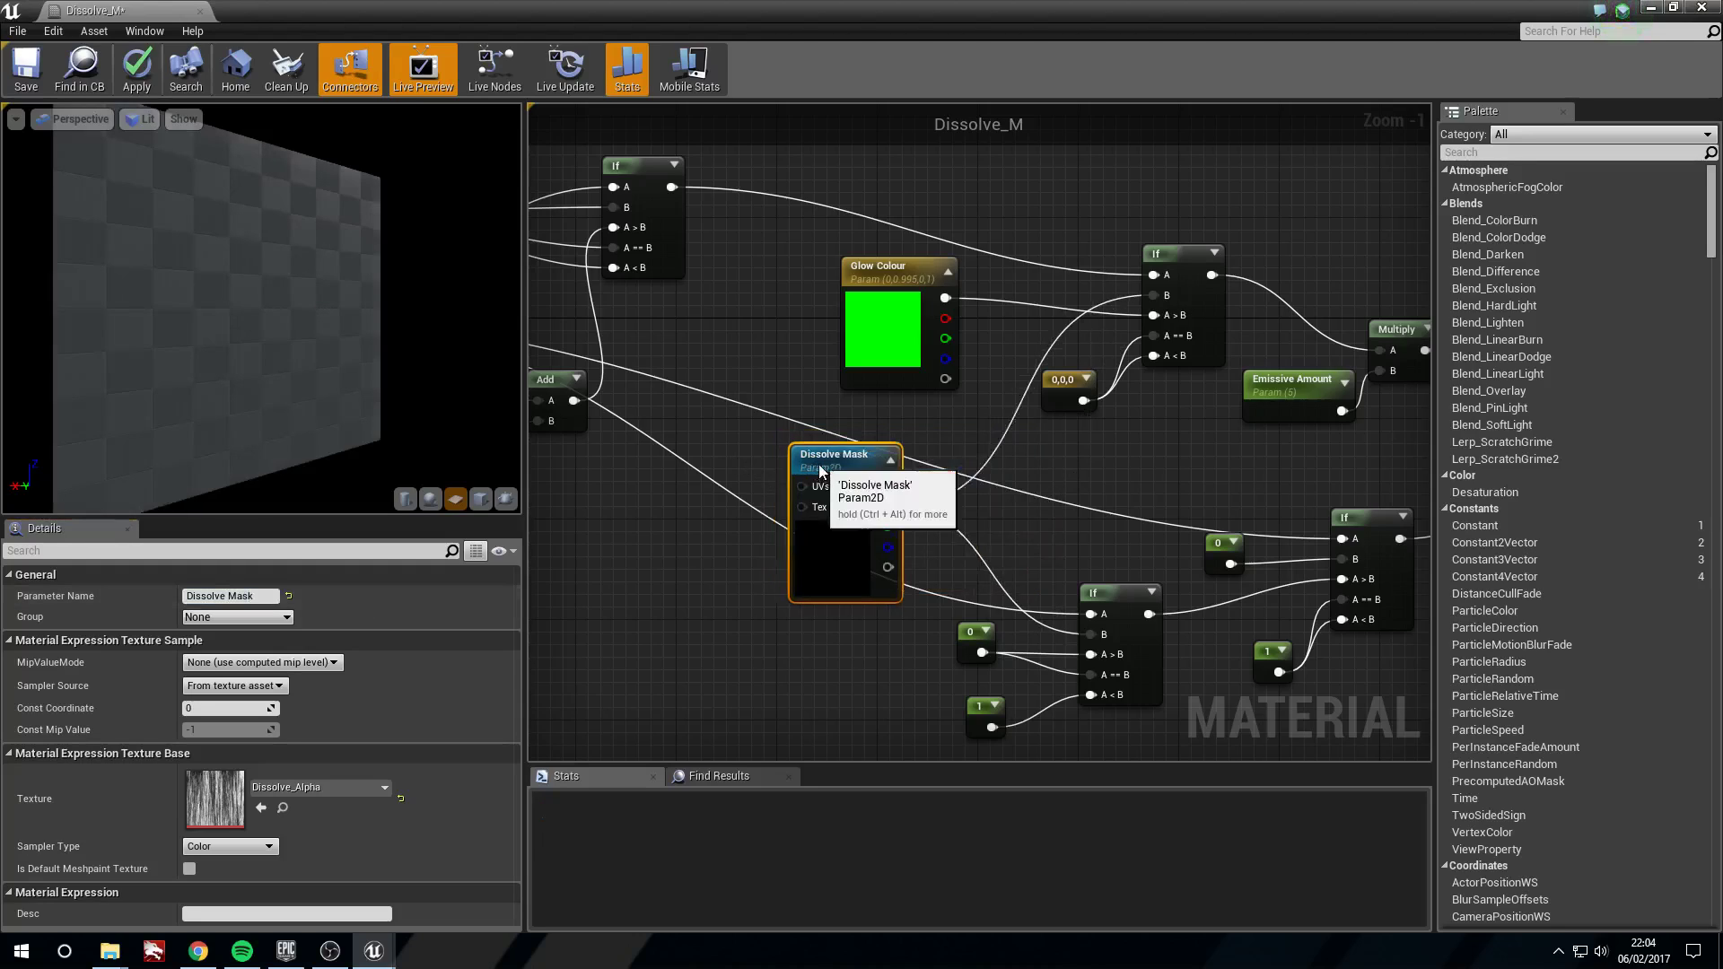
- Save the Dissolve_M material and close its editor
drag(820, 471, 832, 471)
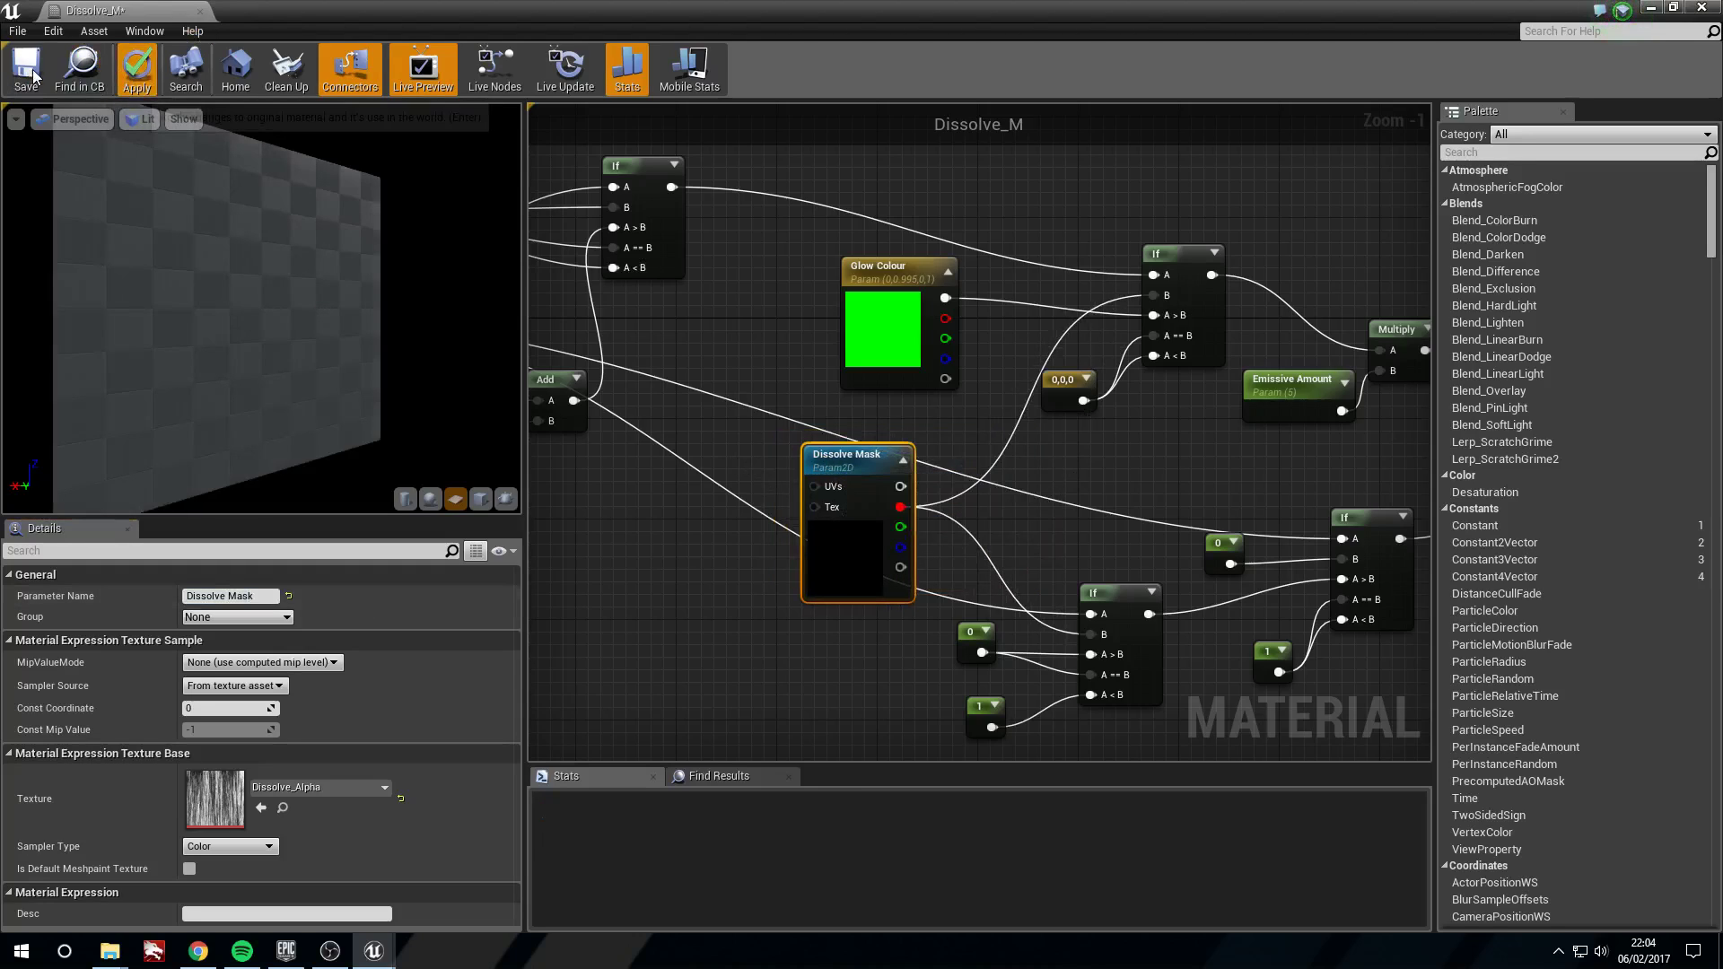
click(31, 76)
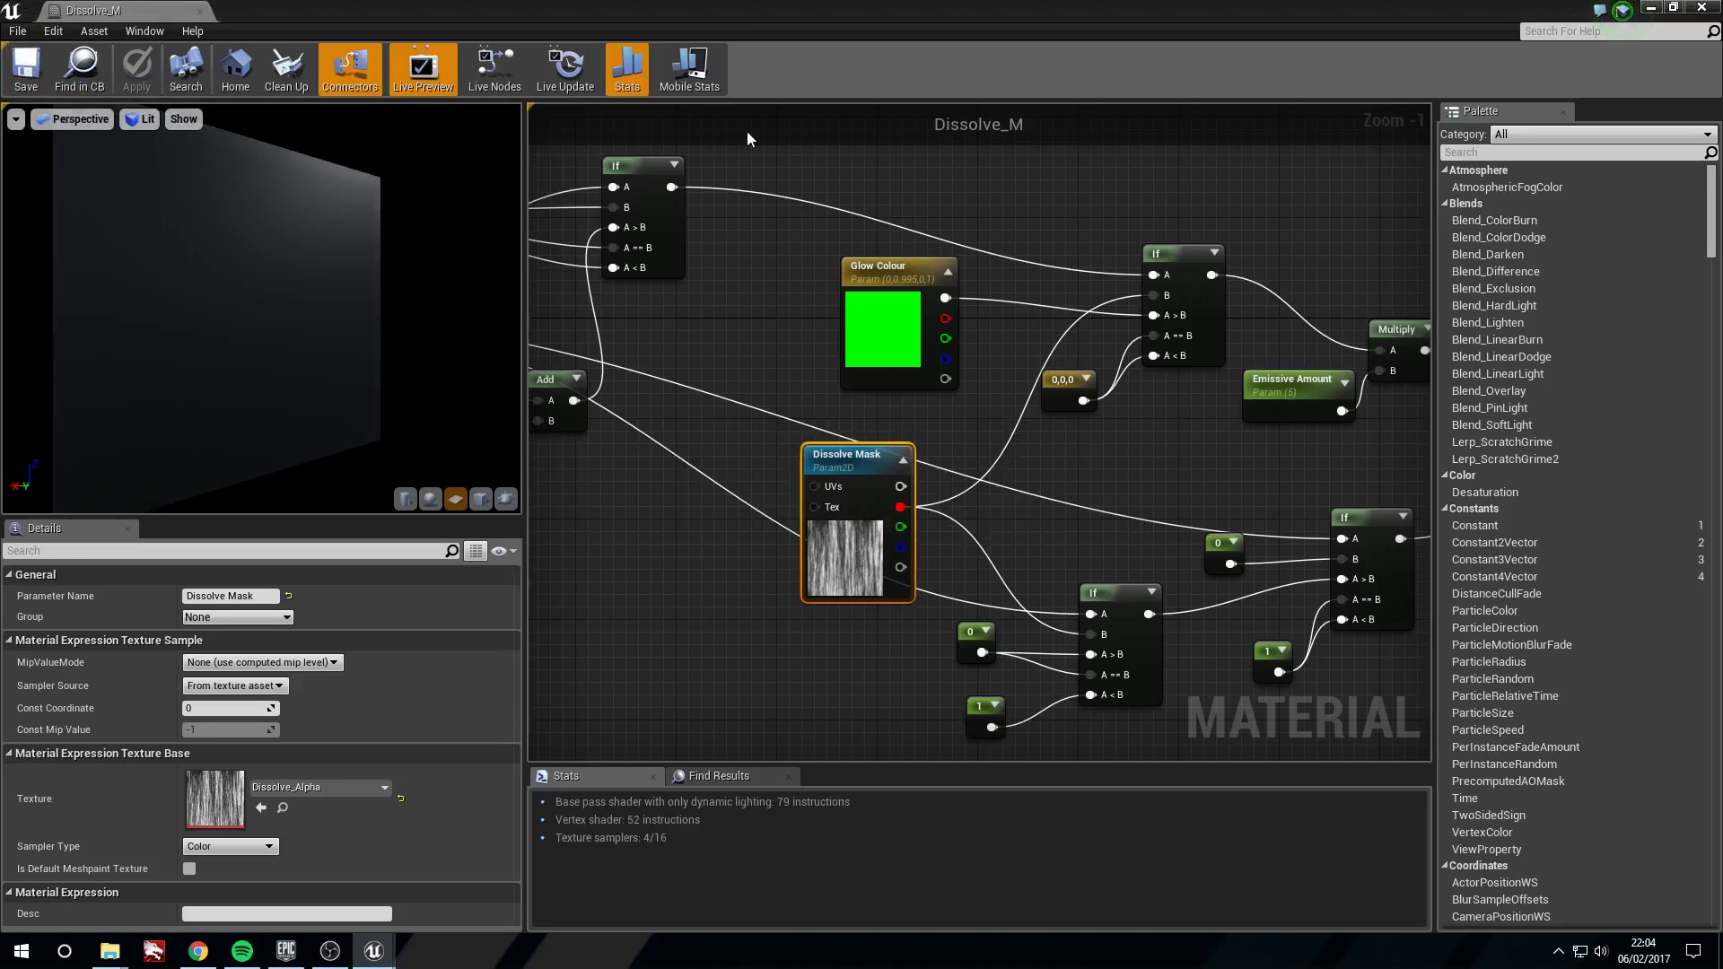
click(1703, 8)
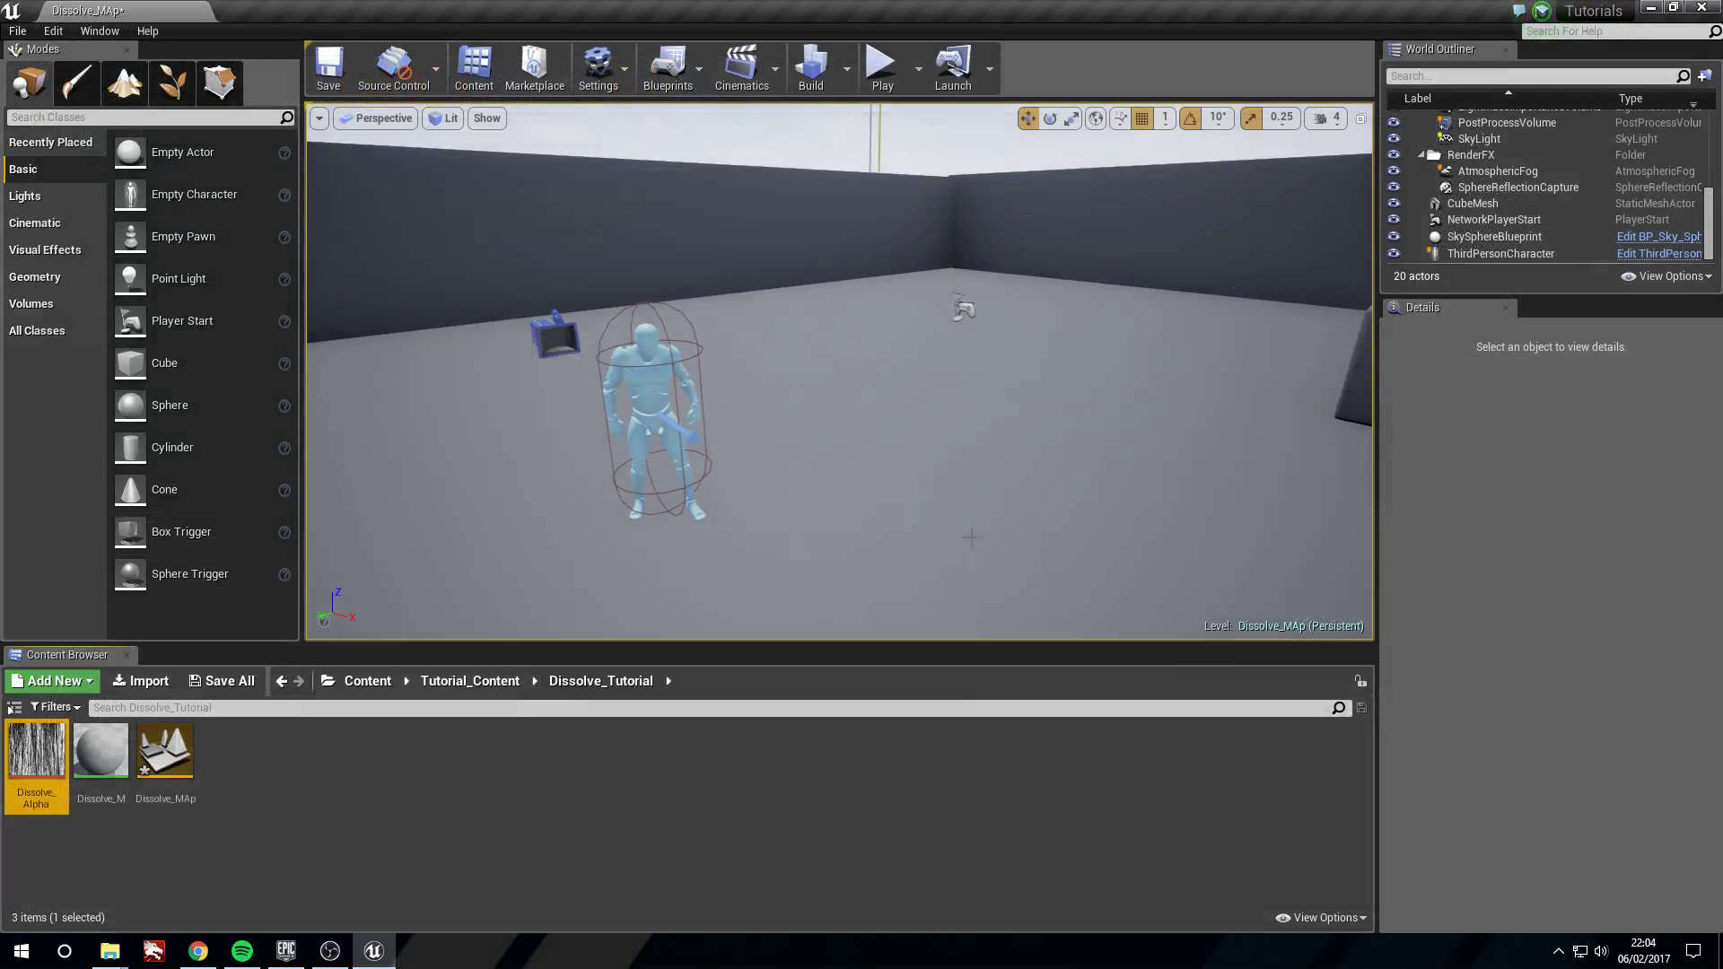
- Create a material instance from Dissolve_M, keeping the name Dissolve_M_Inst, and open it for editing
right_drag(971, 537, 925, 574)
click(103, 752)
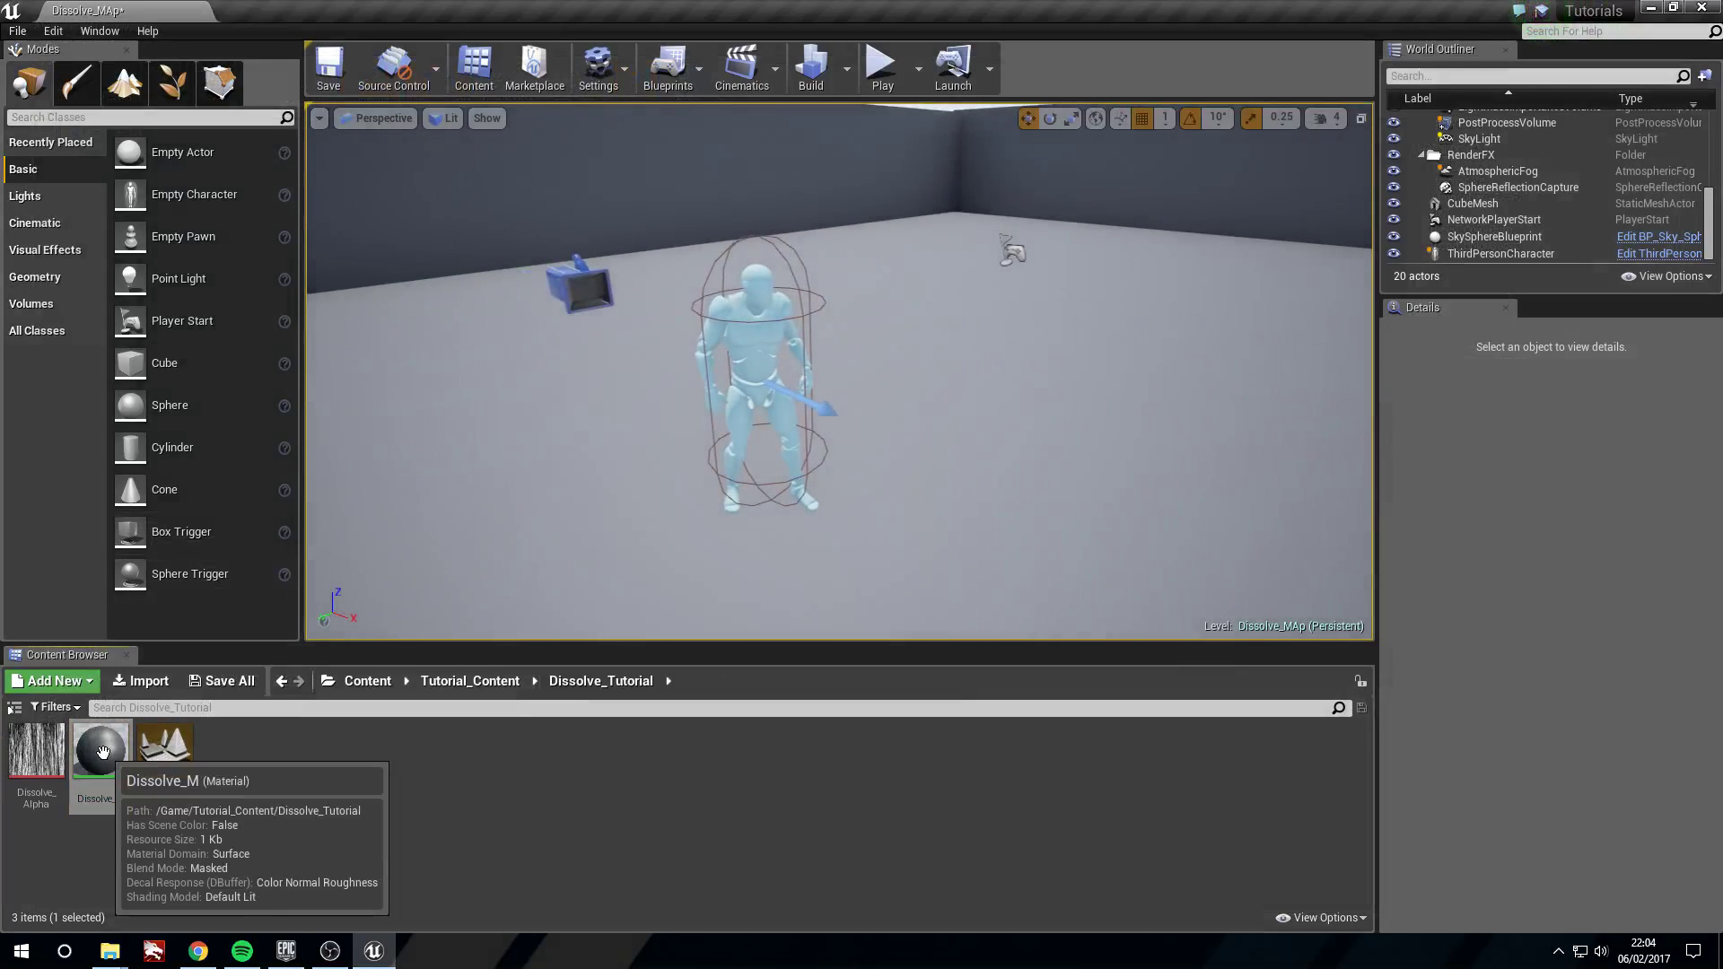
right_click(103, 752)
click(224, 362)
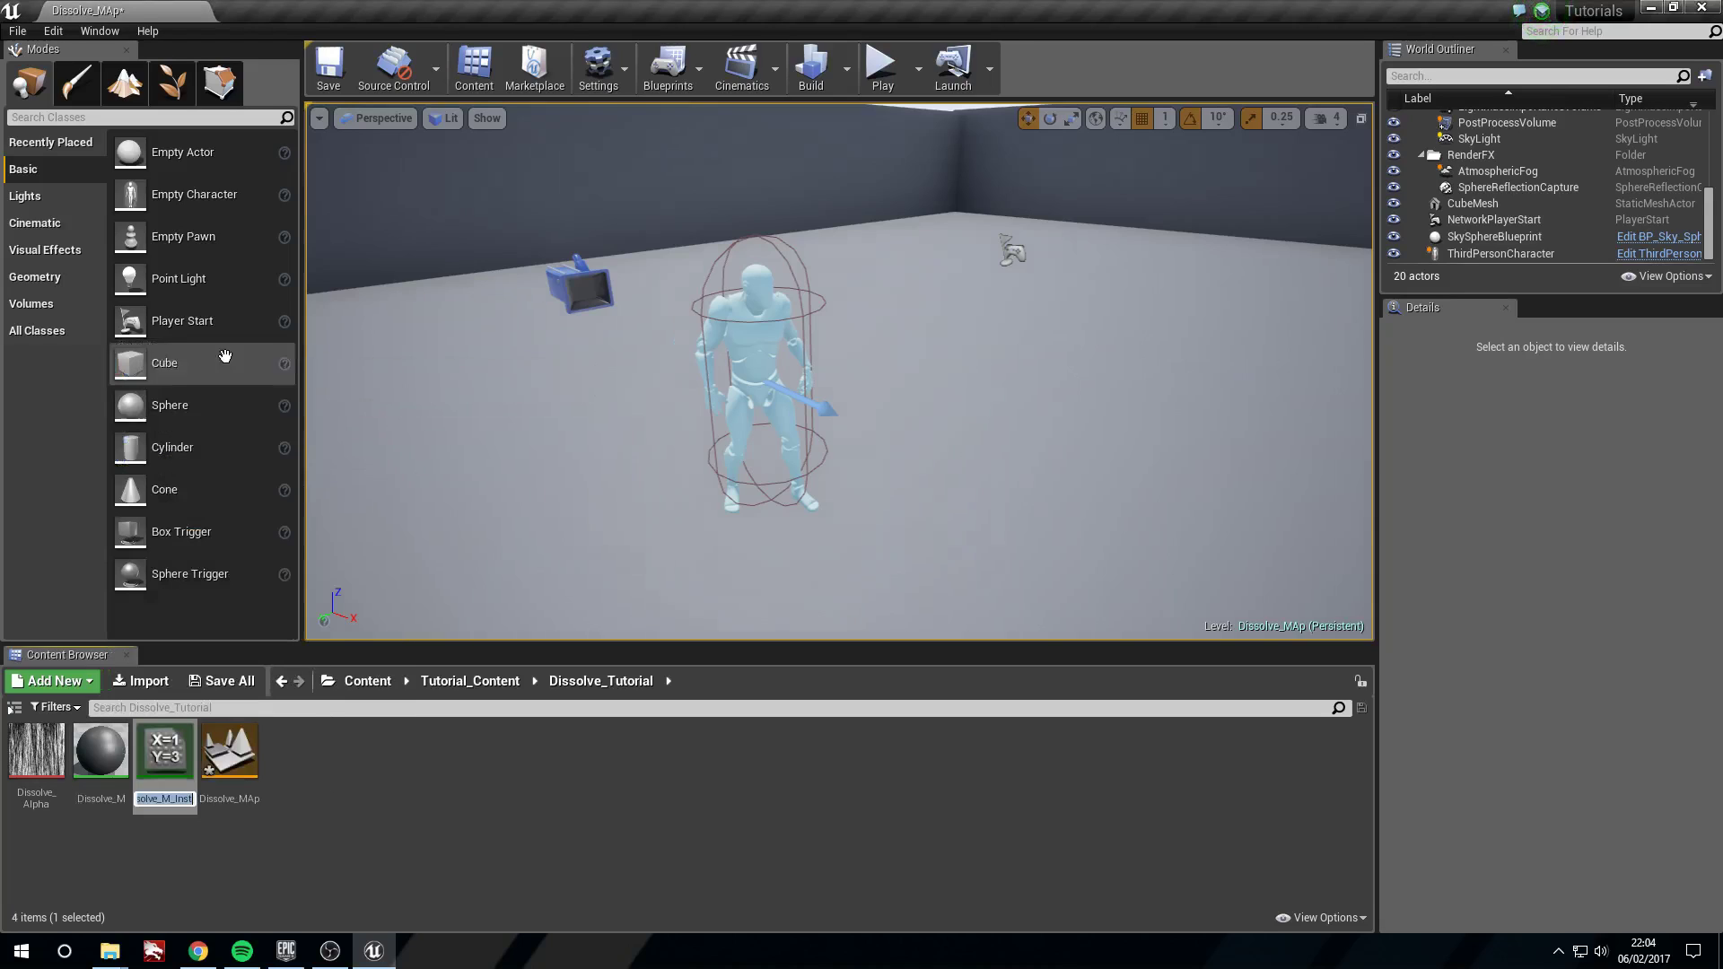
double_click(178, 765)
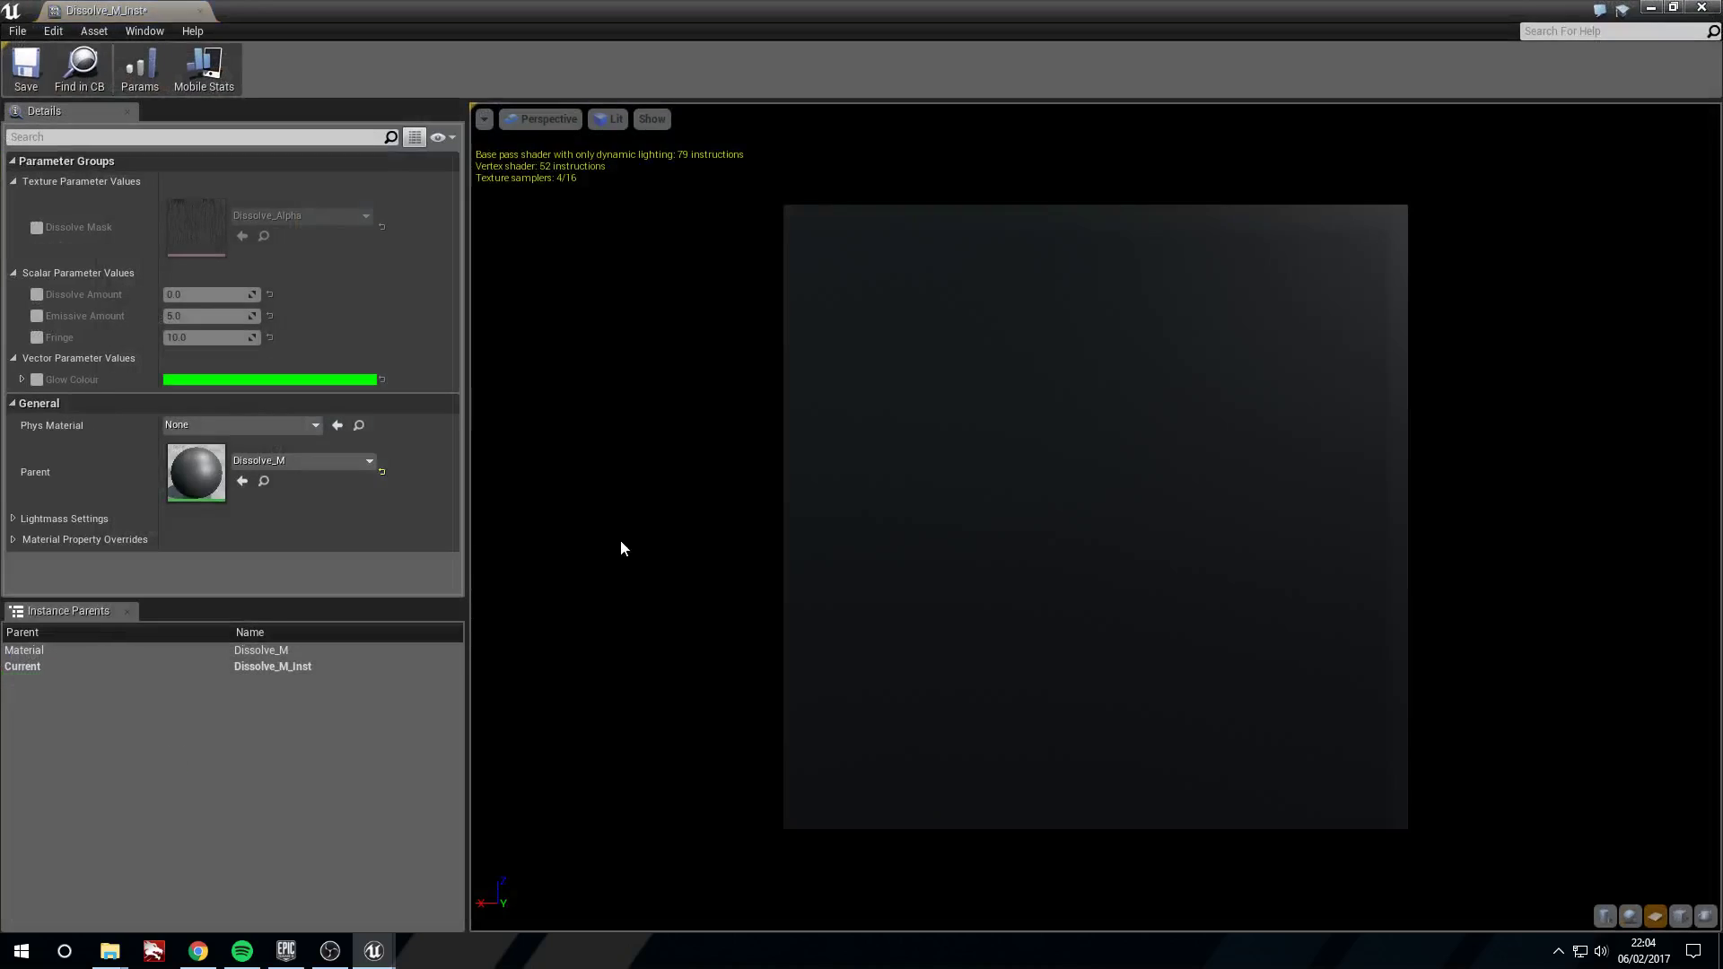
- Enable the instance's overrides for Dissolve Mask, Dissolve Amount, Emissive Amount, Fringe and Glow Colour
click(36, 228)
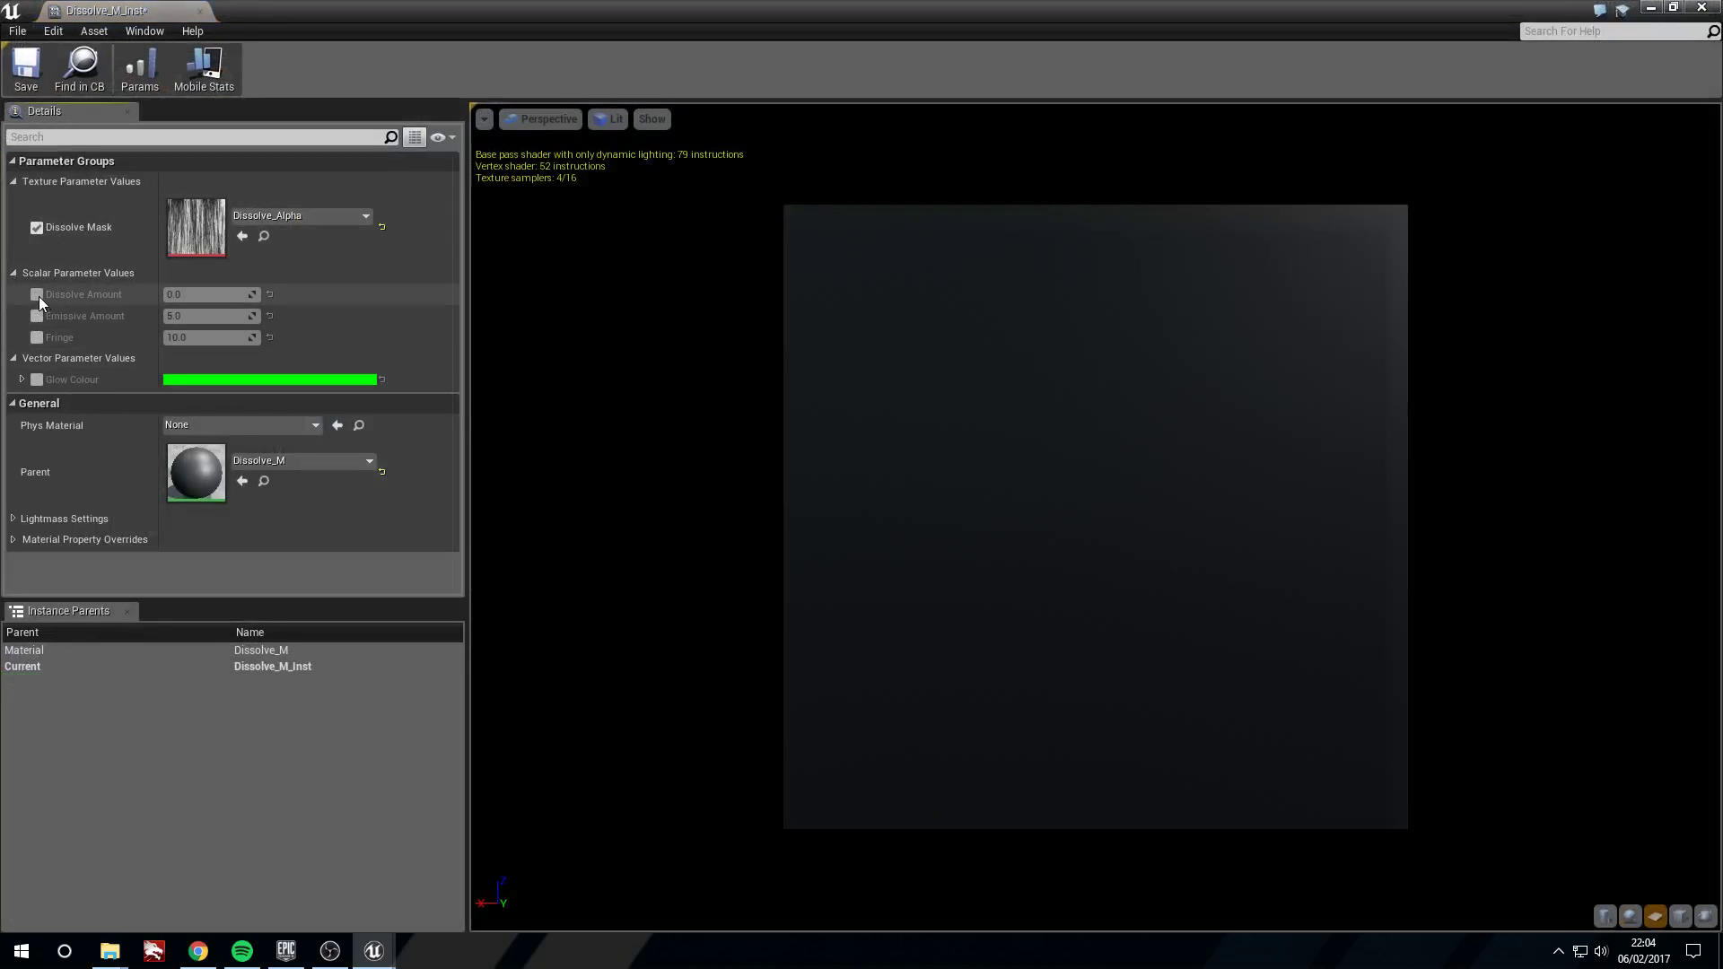
click(37, 295)
click(38, 315)
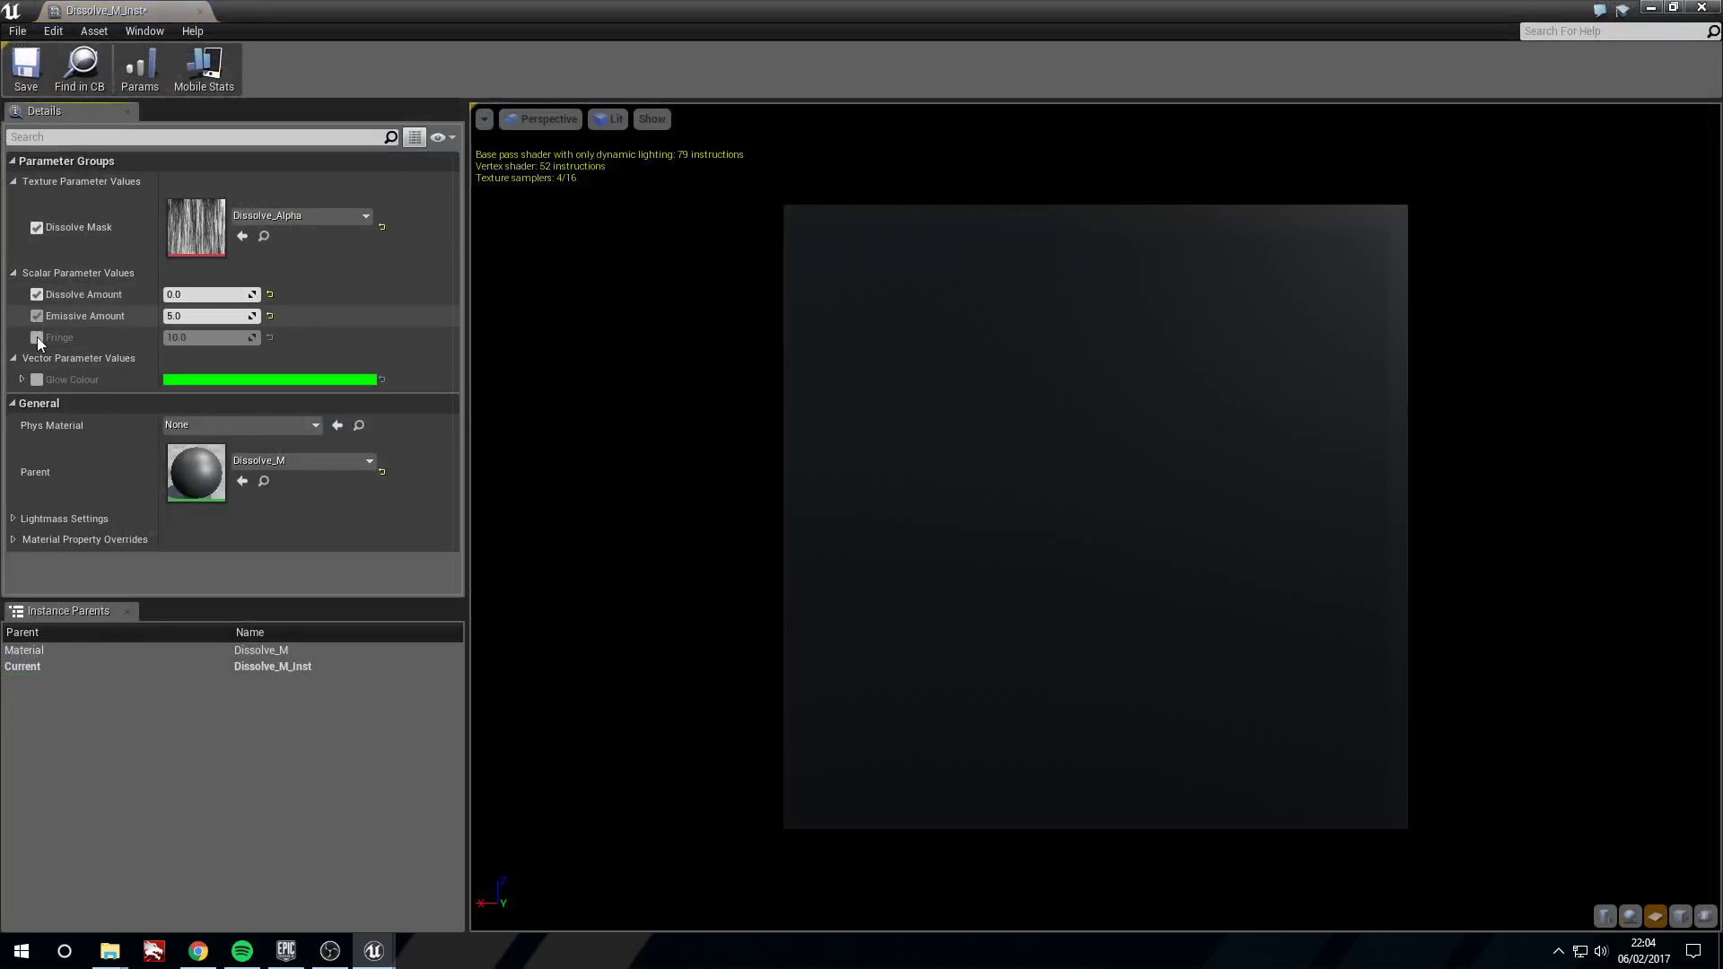
click(38, 338)
click(37, 380)
- Shrink the instance editor to a floating window over the level and set Dissolve Amount to 0.1
drag(857, 11, 1104, 183)
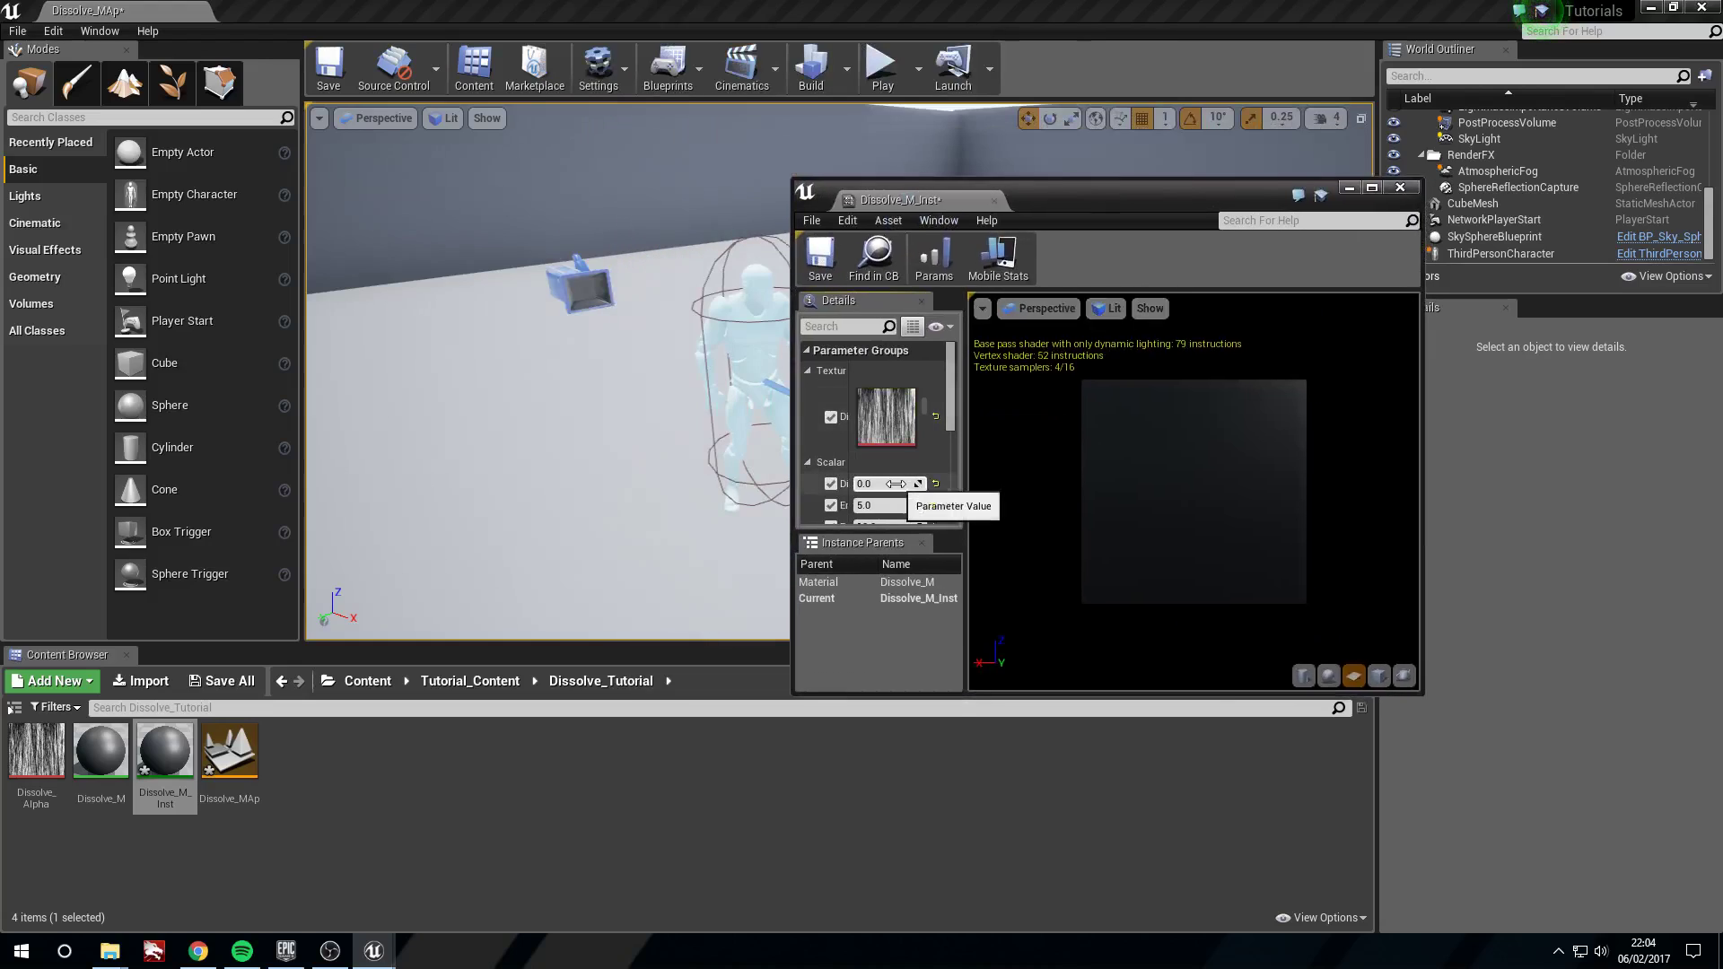
click(895, 484)
text(.1)
key(Return)
- Try a red Glow Colour on the instance, inspect the preview plane at an angle, and undo the colour change
scroll(889, 475, down, 3)
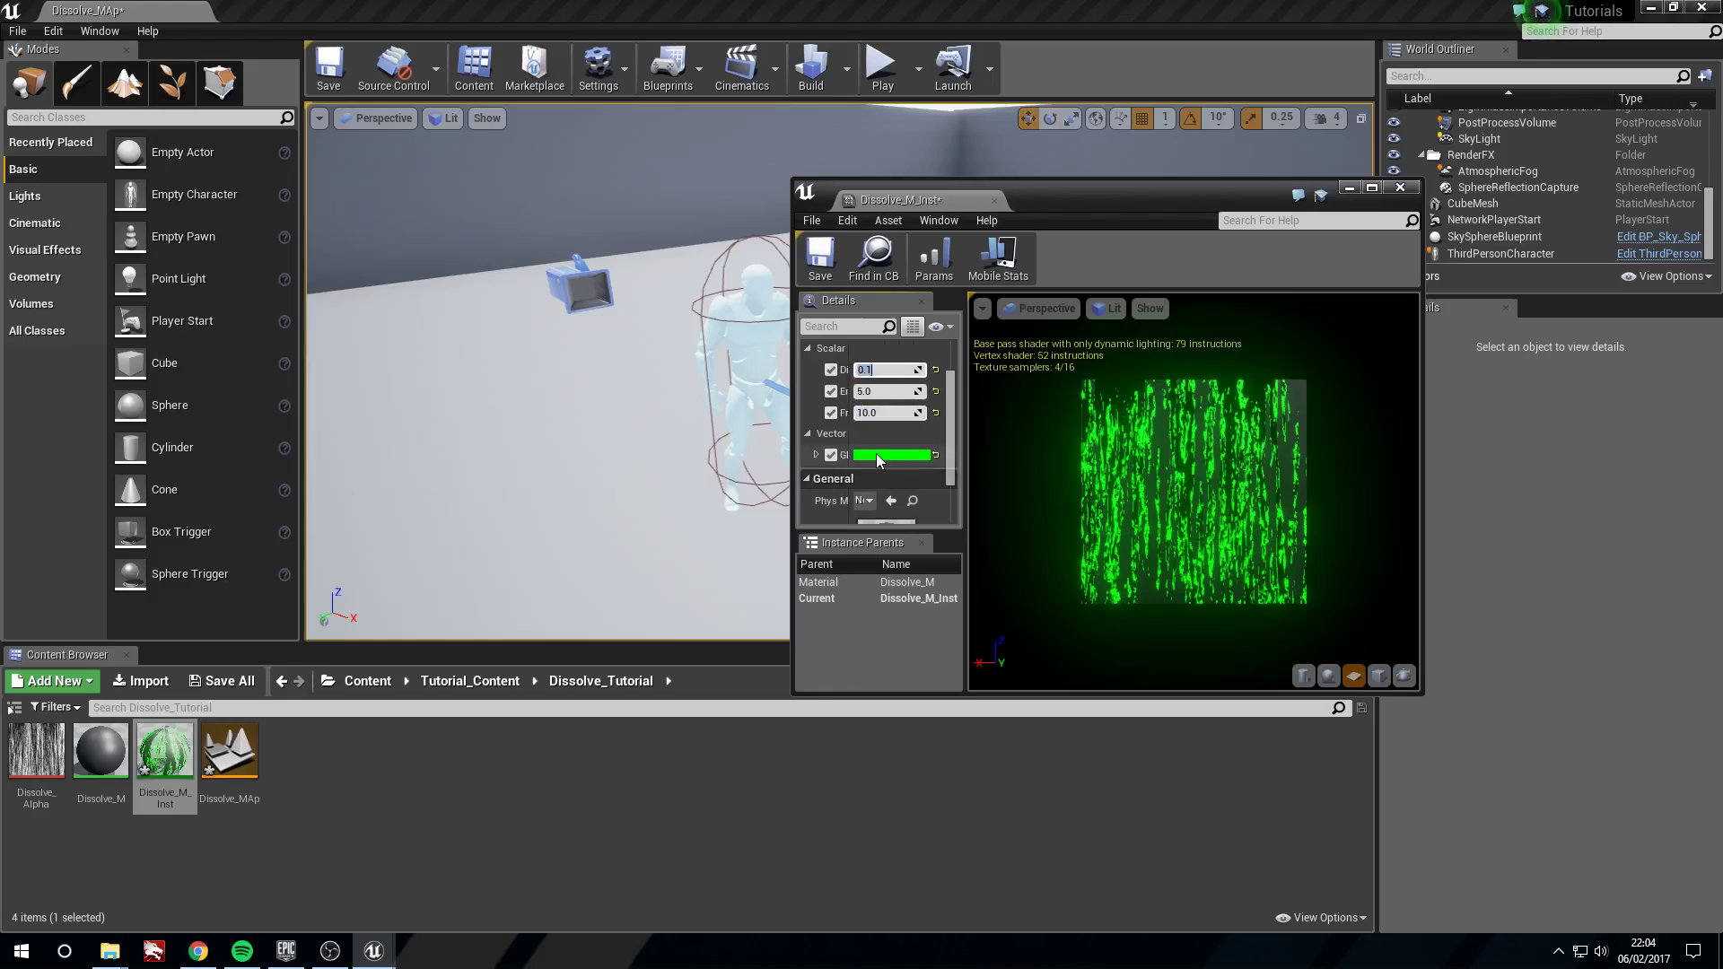
click(878, 455)
drag(1034, 623, 1135, 601)
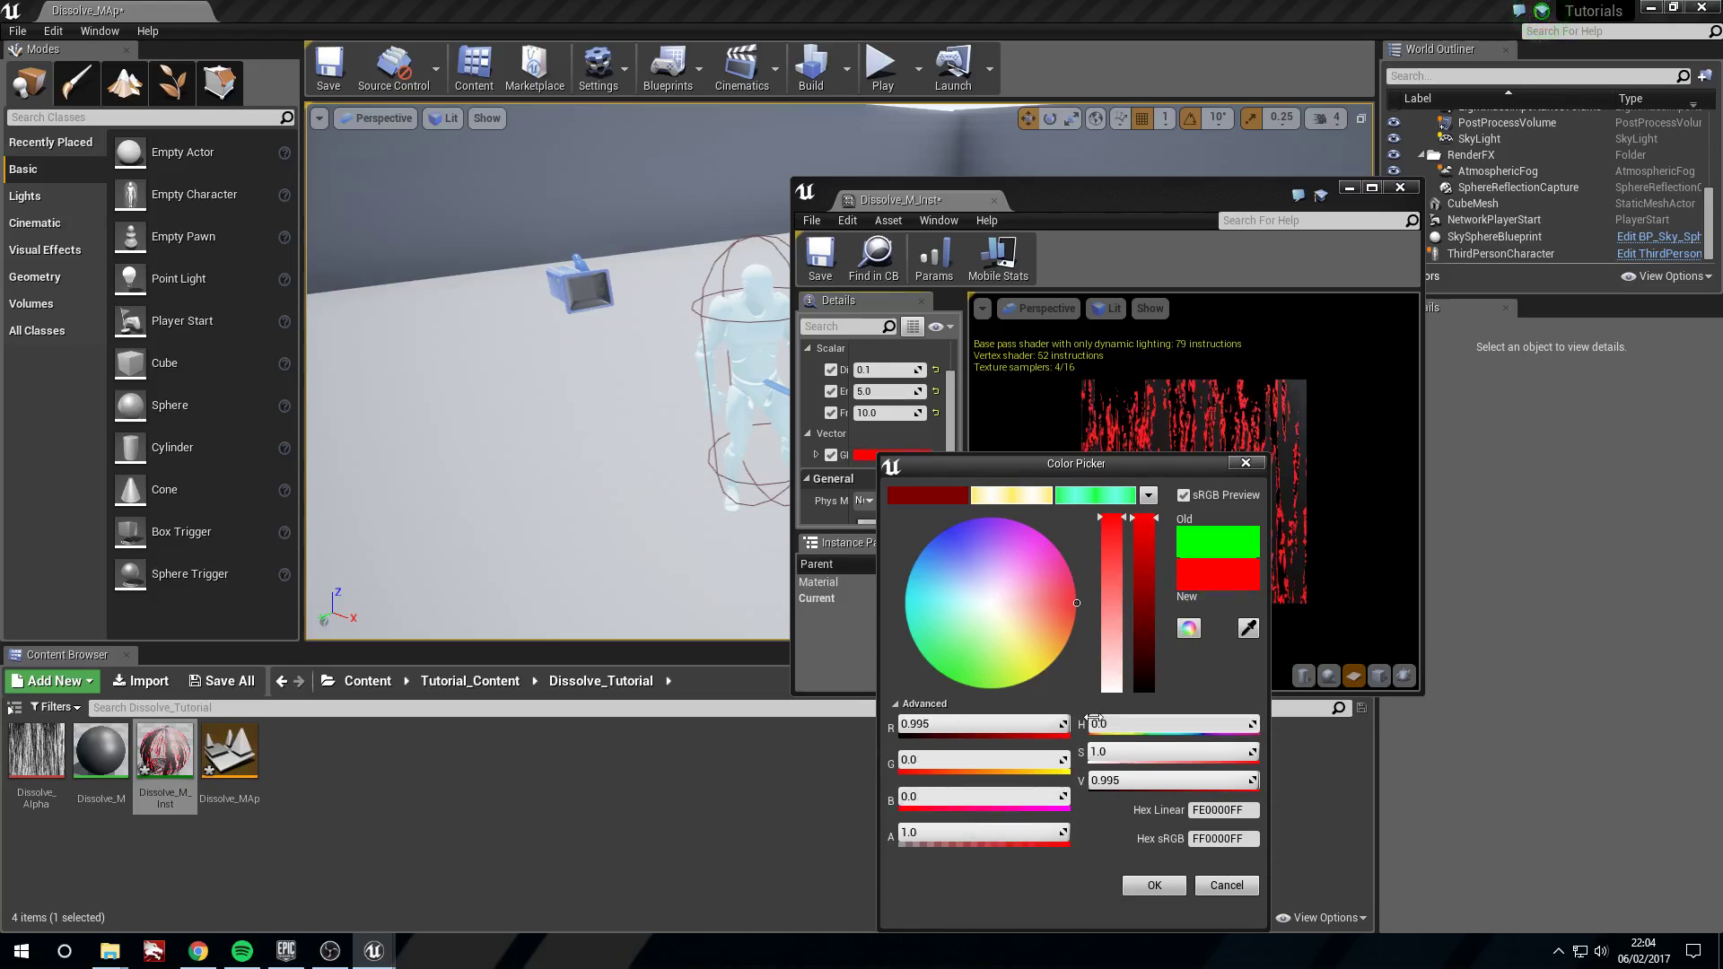
click(1153, 886)
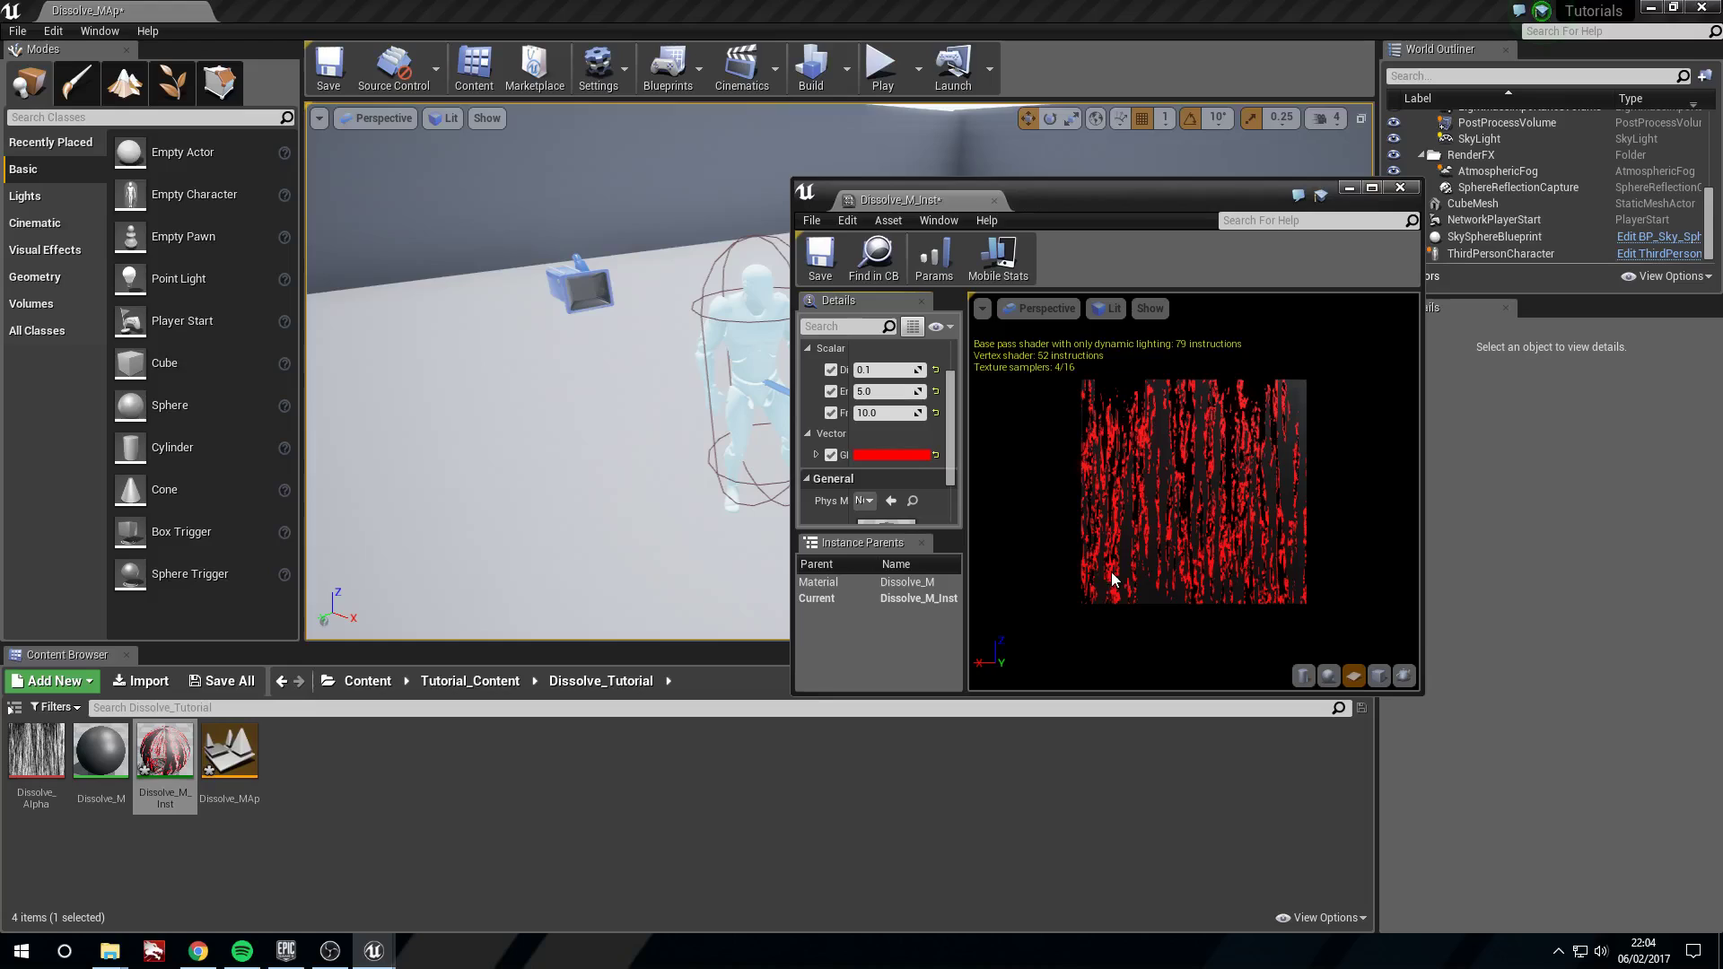
drag(1116, 537, 1264, 537)
key(ctrl+z)
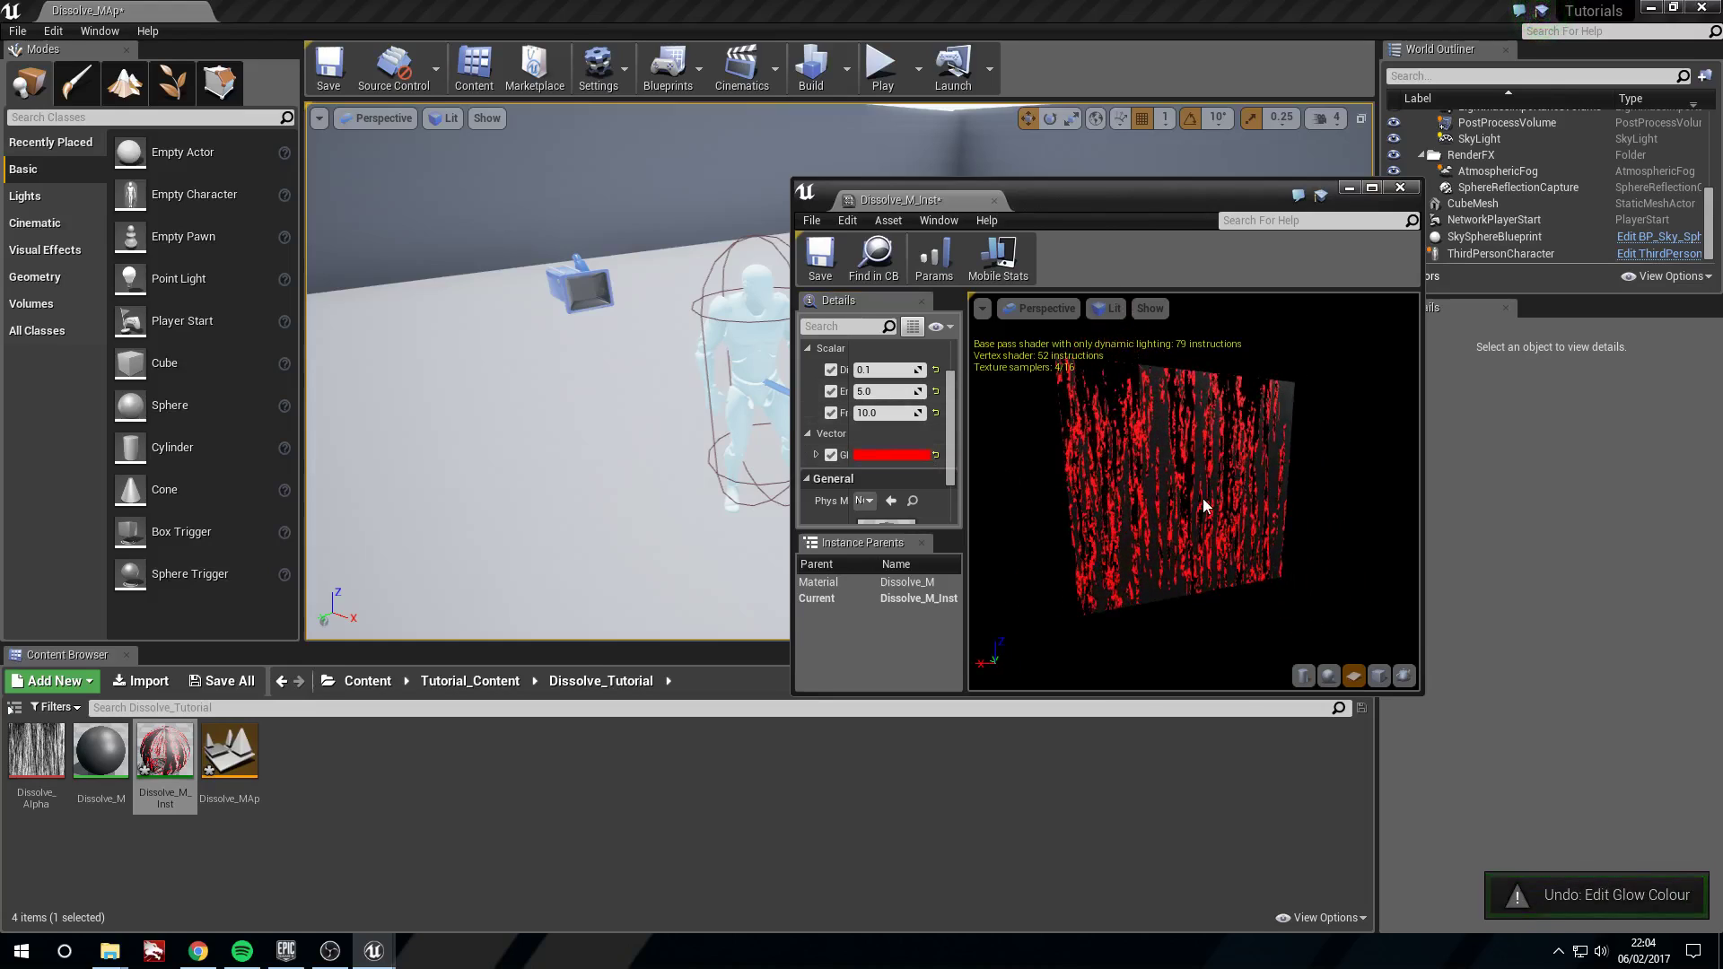
- Set the instance's Dissolve Amount to 0 and save the material instance
click(822, 260)
click(894, 366)
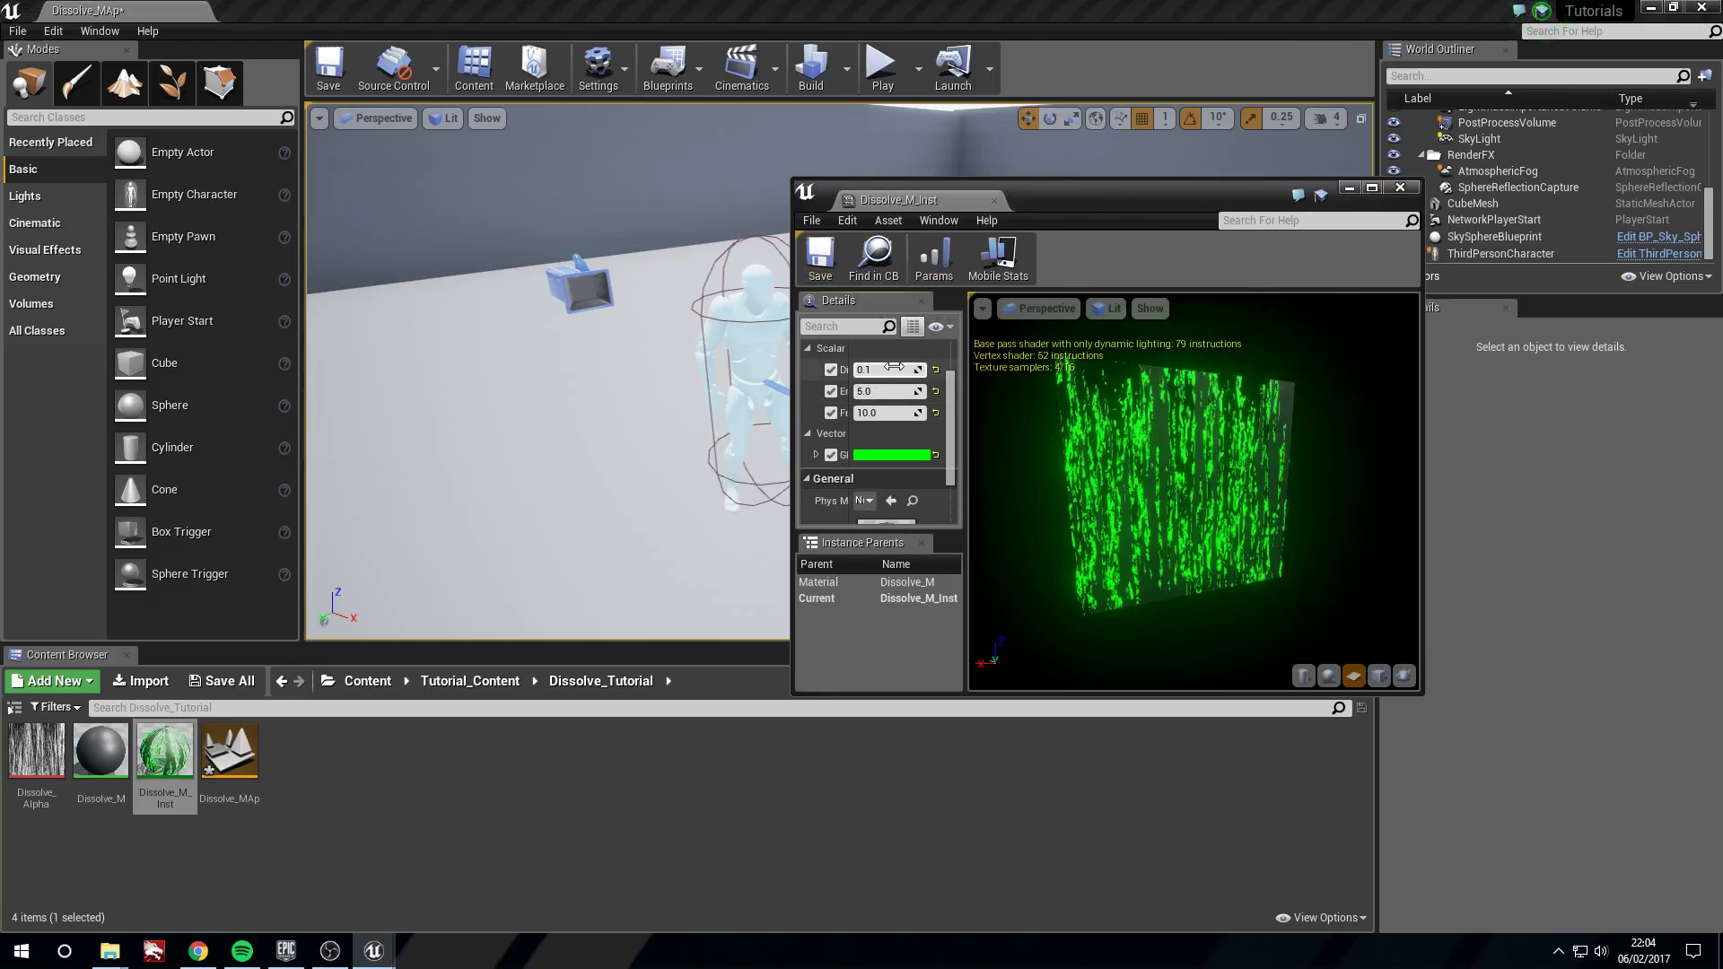
text(0)
key(Return)
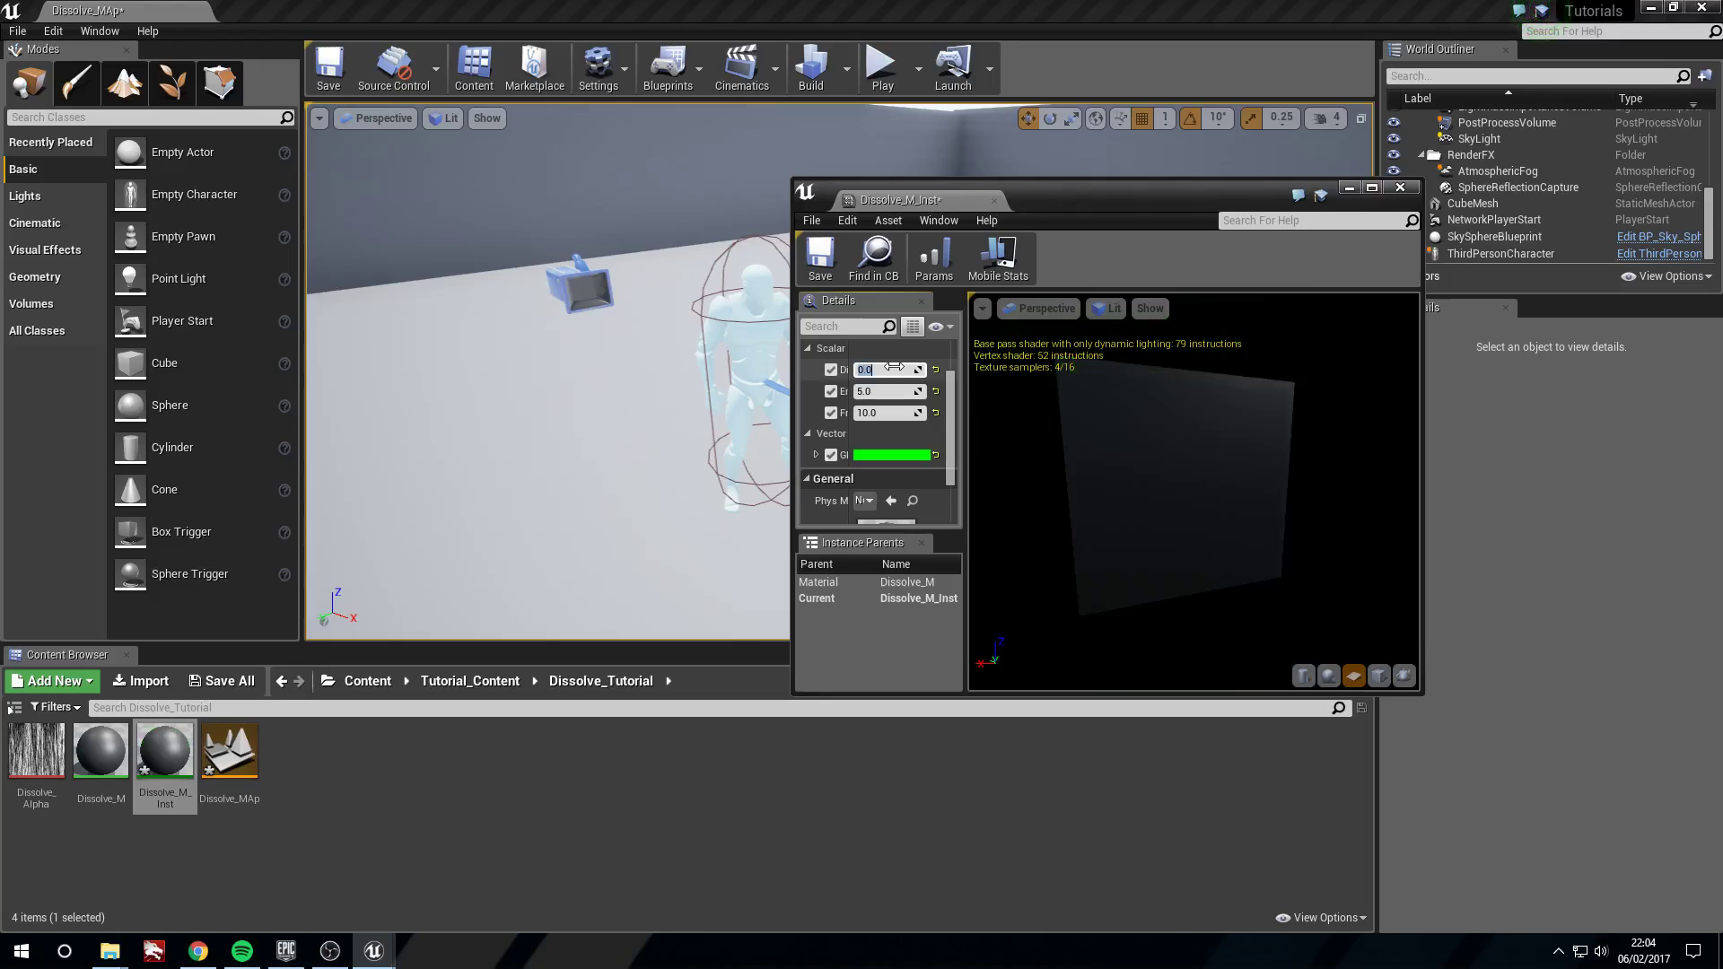
click(827, 258)
- Apply the Dissolve_M_Inst material instance to the ThirdPersonCharacter mesh in the level
click(606, 620)
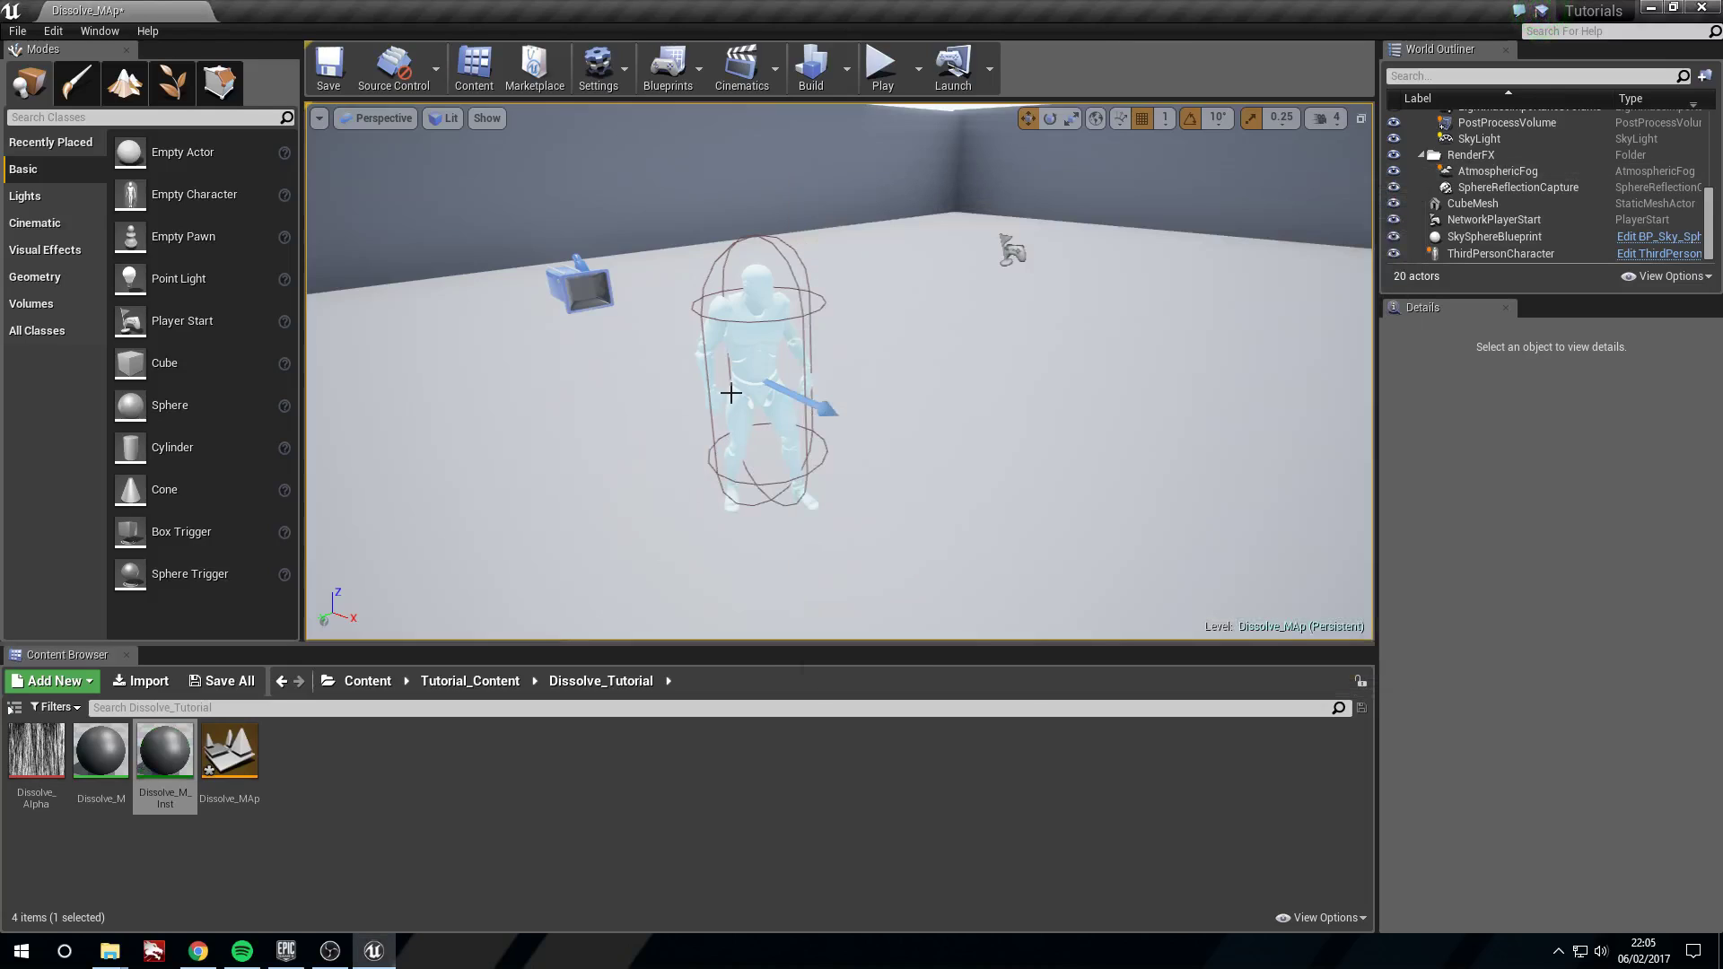
click(760, 341)
key(f)
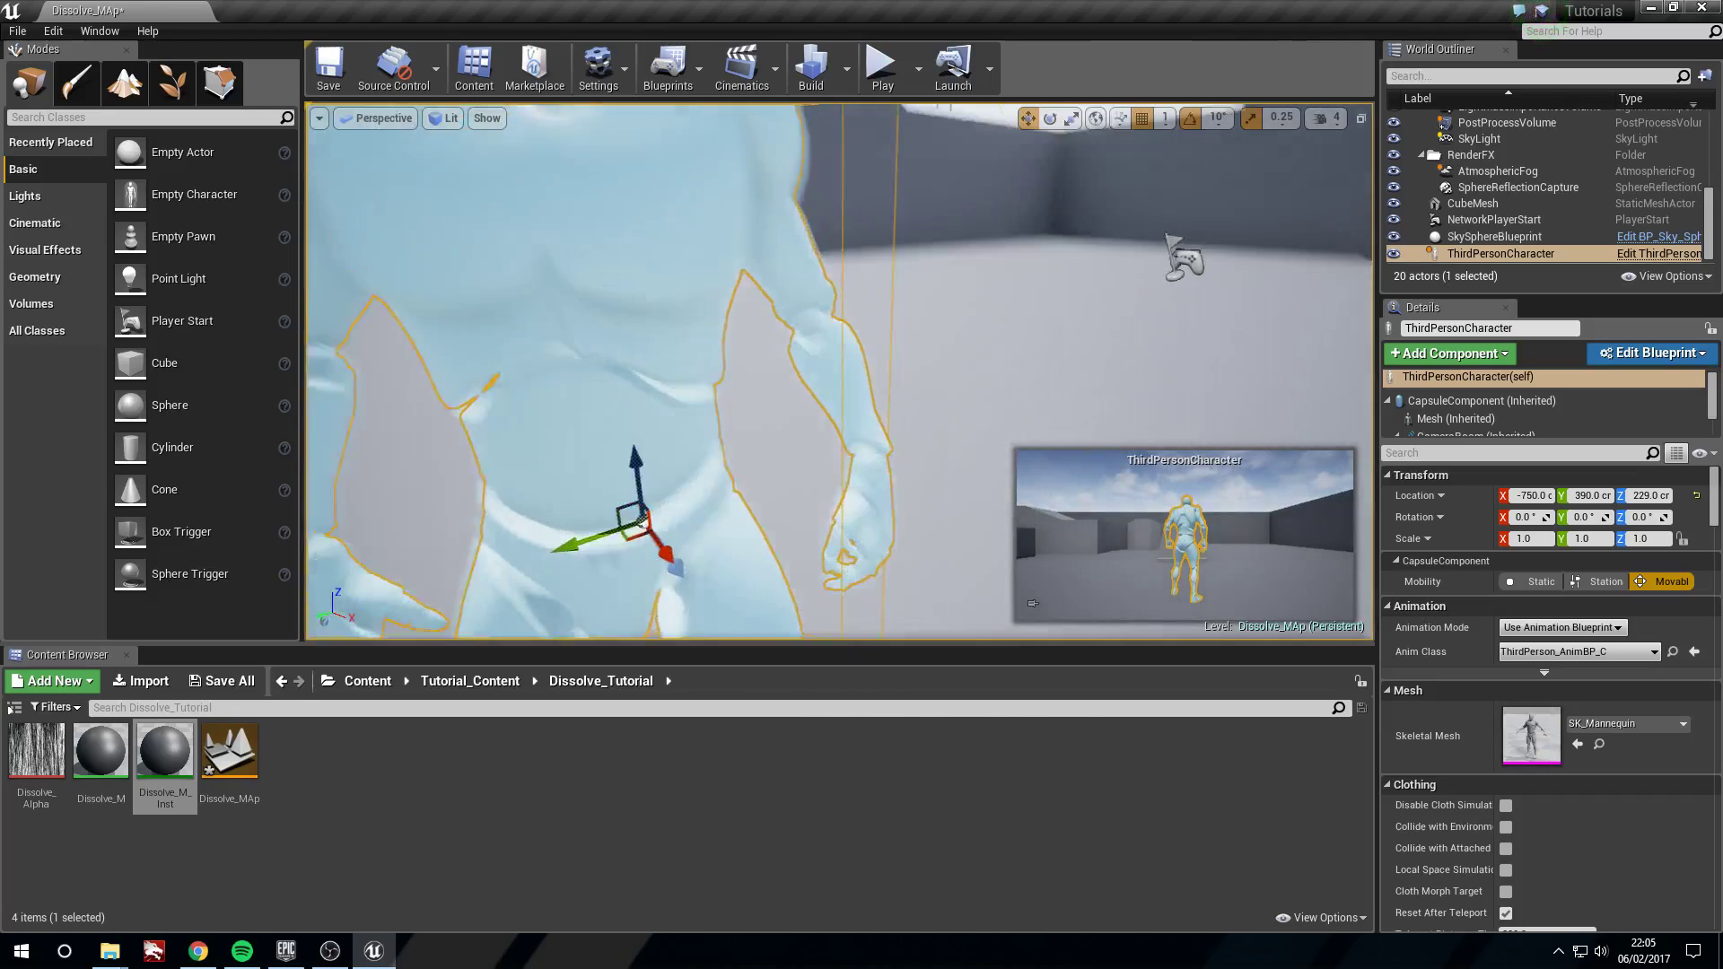
drag(160, 757, 734, 300)
key(w)
right_drag(734, 300, 696, 276)
drag(167, 756, 745, 332)
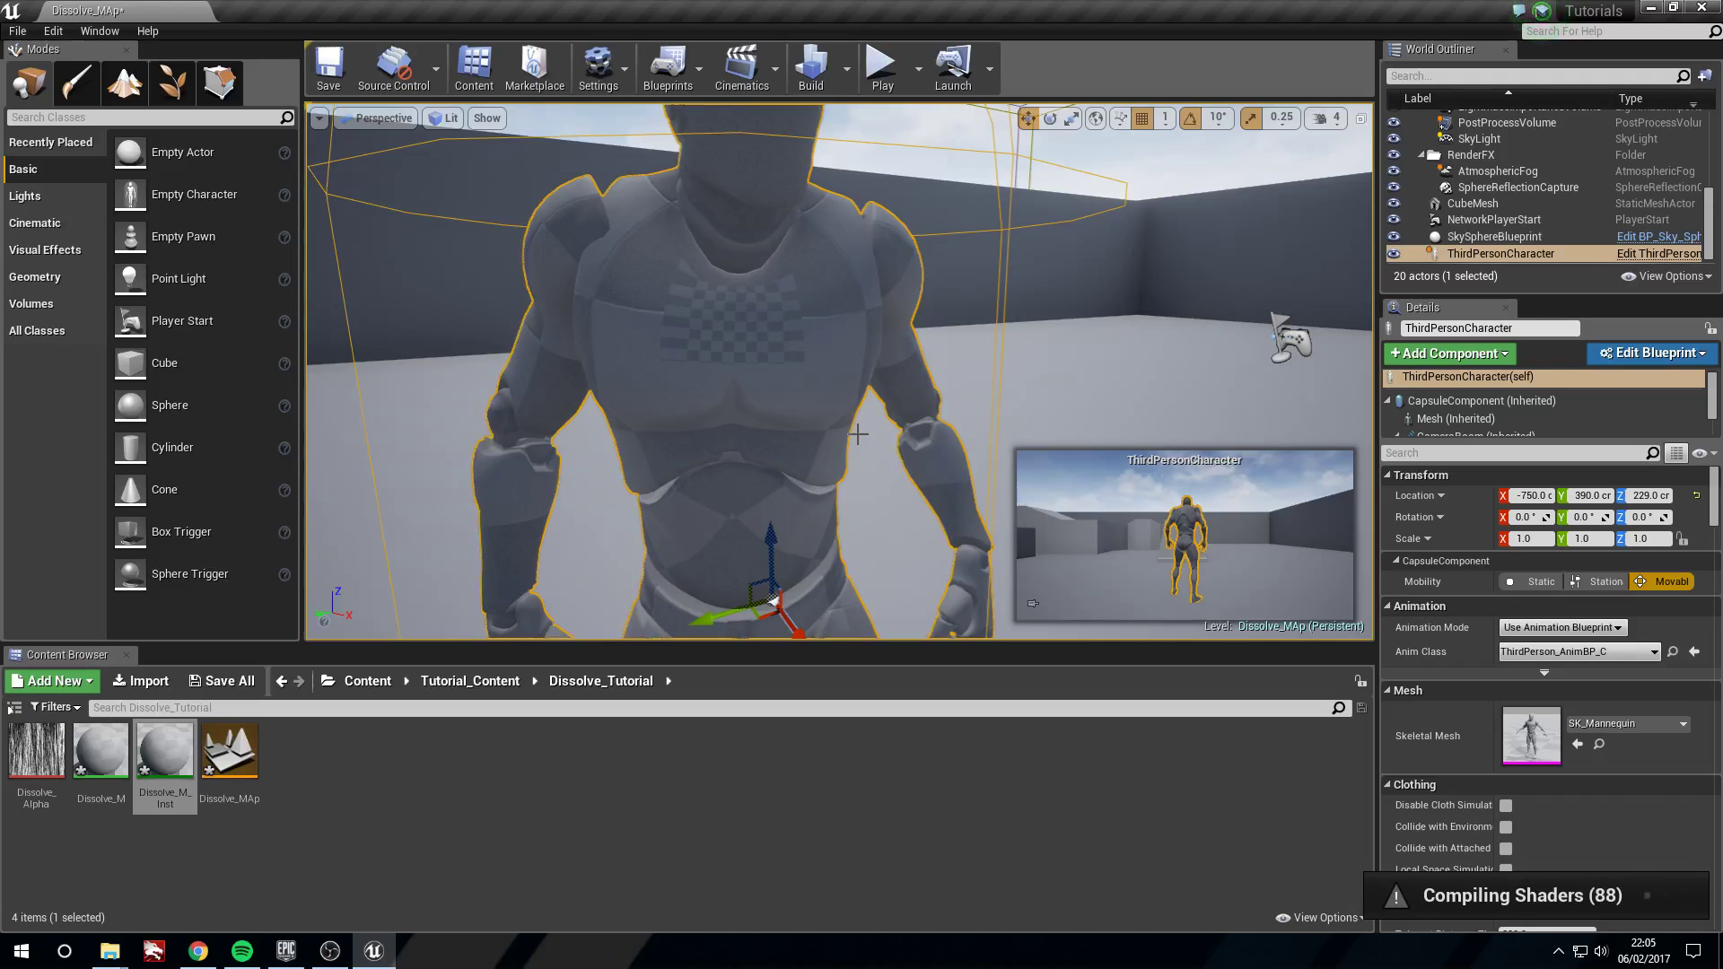
- Examine the applied material on the character from several distances and angles
key(s)
right_drag(745, 332, 738, 252)
key(w)
key(s)
key(w)
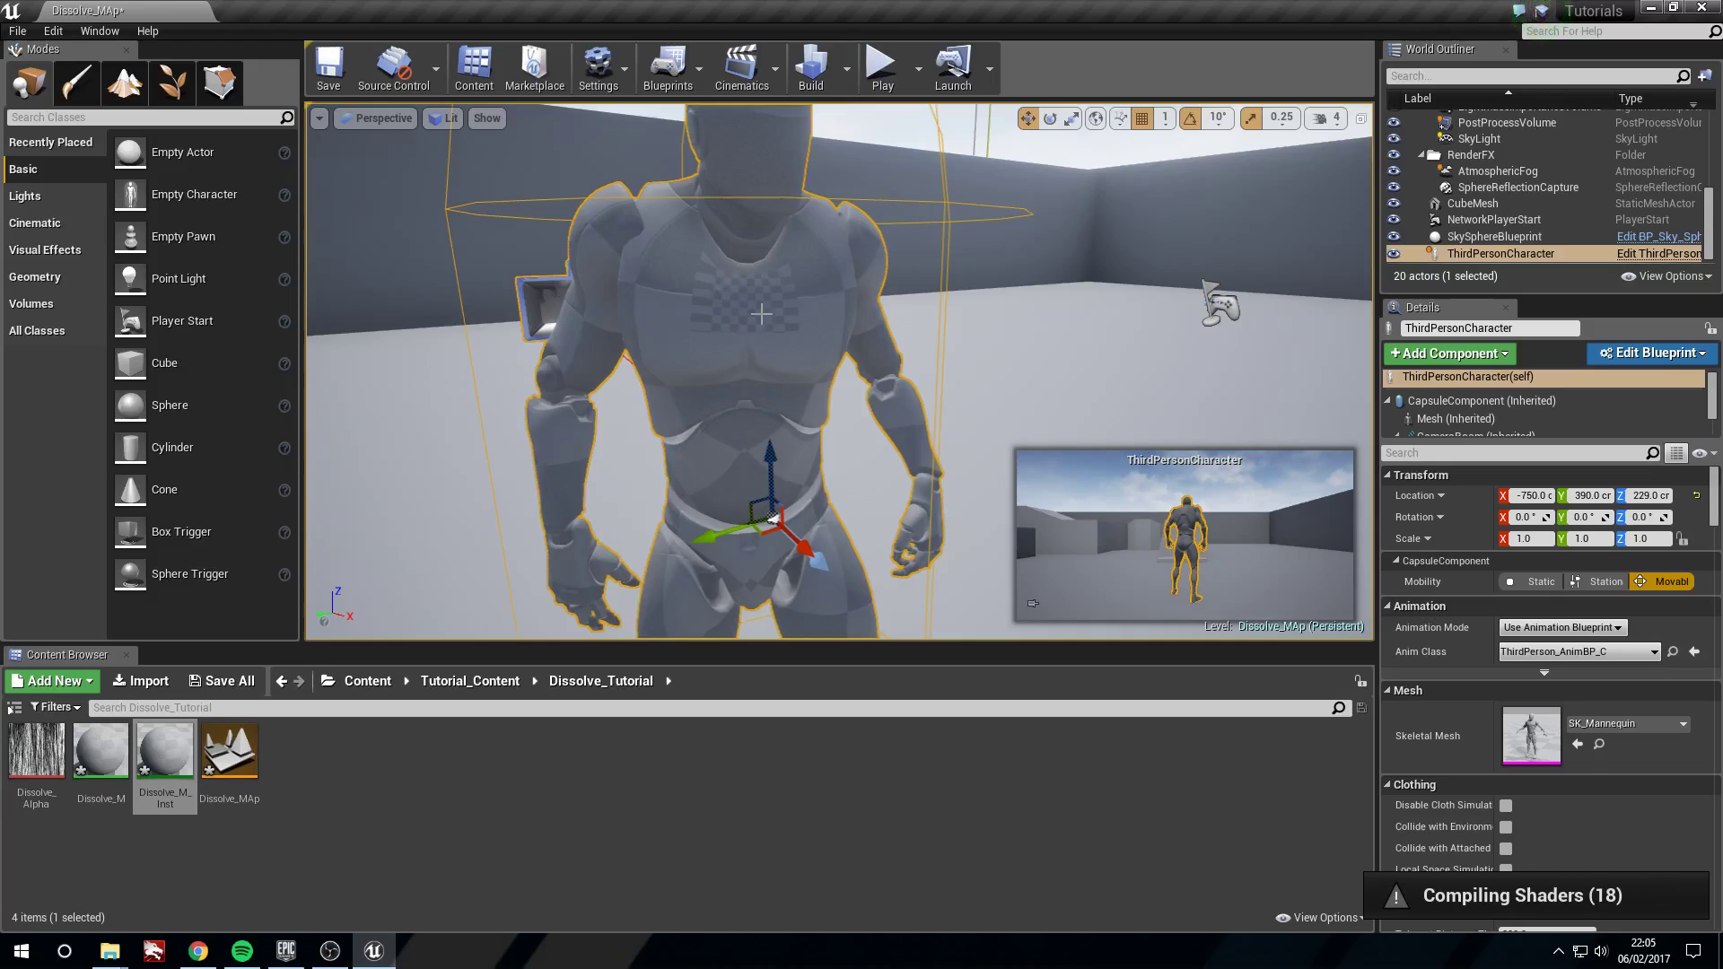
right_drag(723, 298, 745, 243)
alt+drag(745, 242, 763, 287)
right_drag(763, 287, 718, 287)
- Open Dissolve_M_Inst, test the dissolve on the character with Dissolve Amount at 0.1, and reset it to 0
double_click(166, 763)
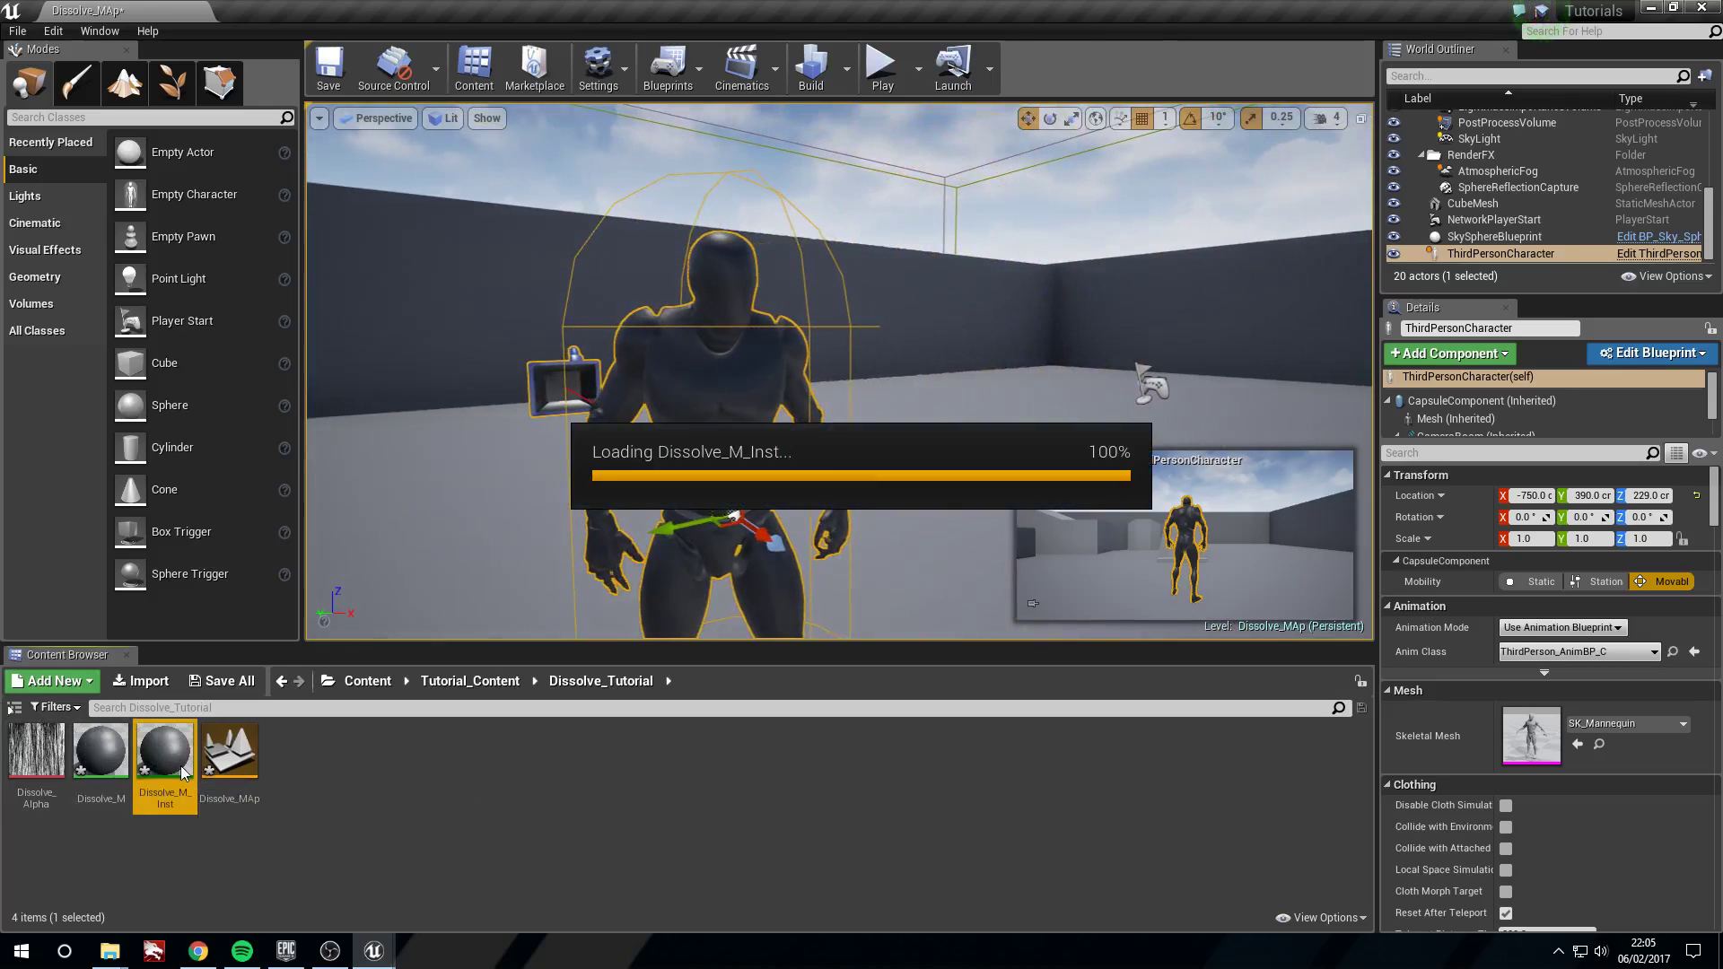
drag(1039, 212, 1066, 207)
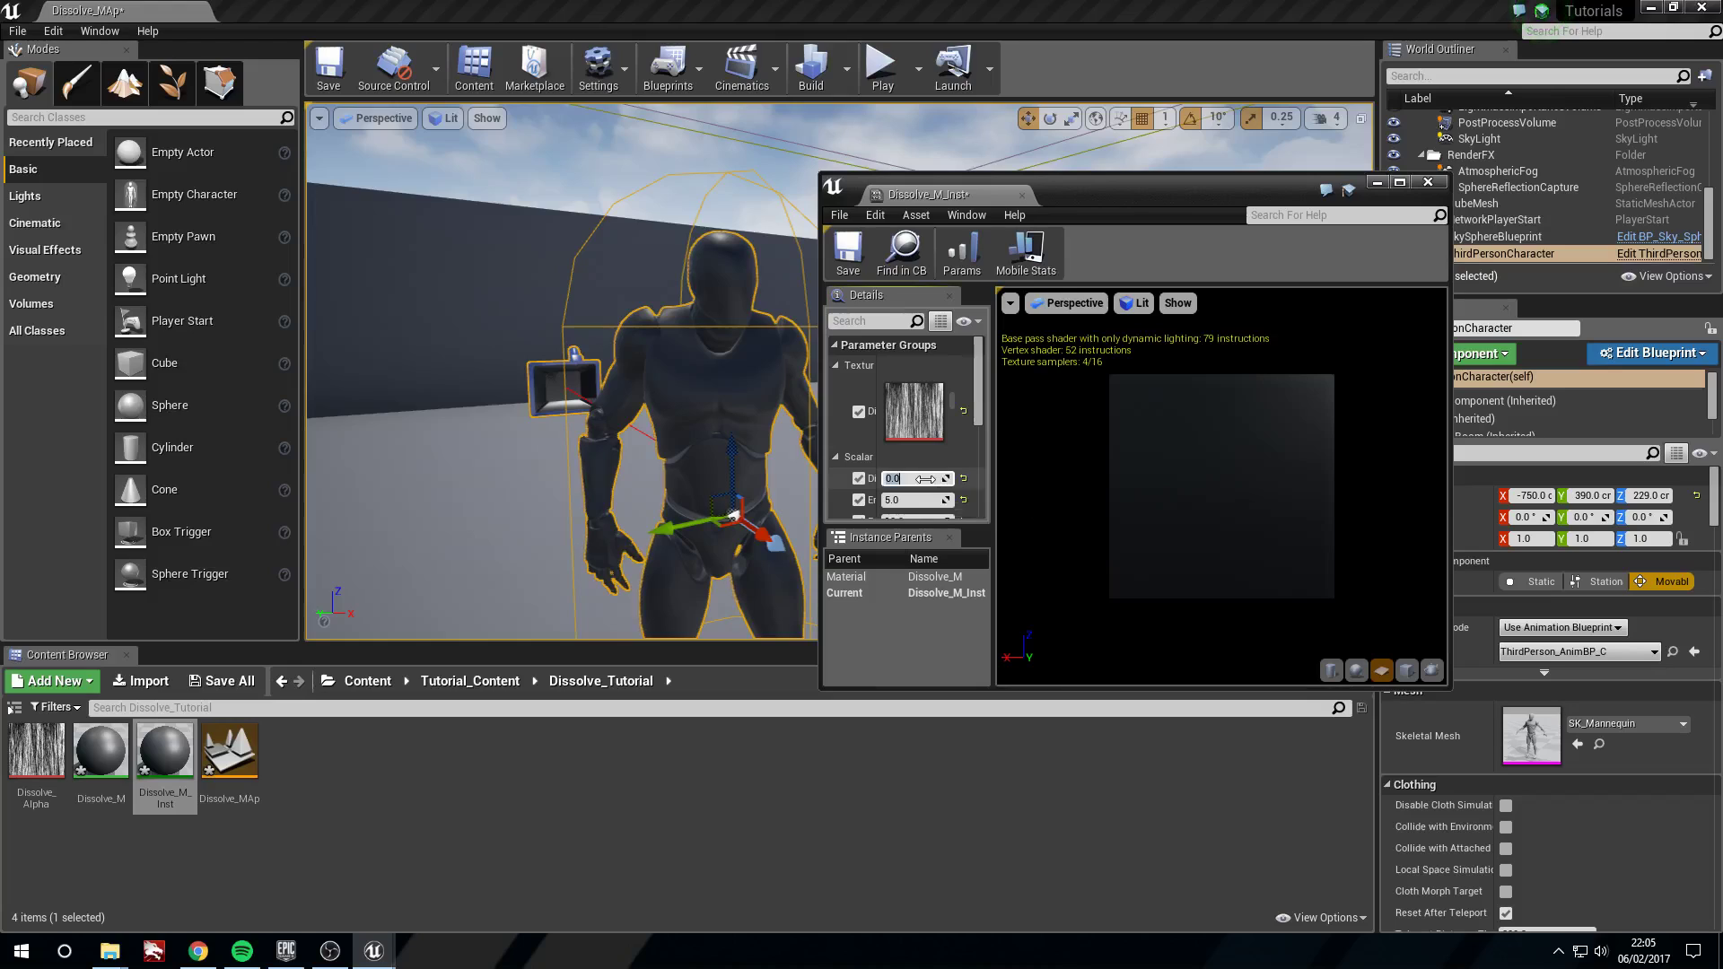
drag(914, 478, 925, 479)
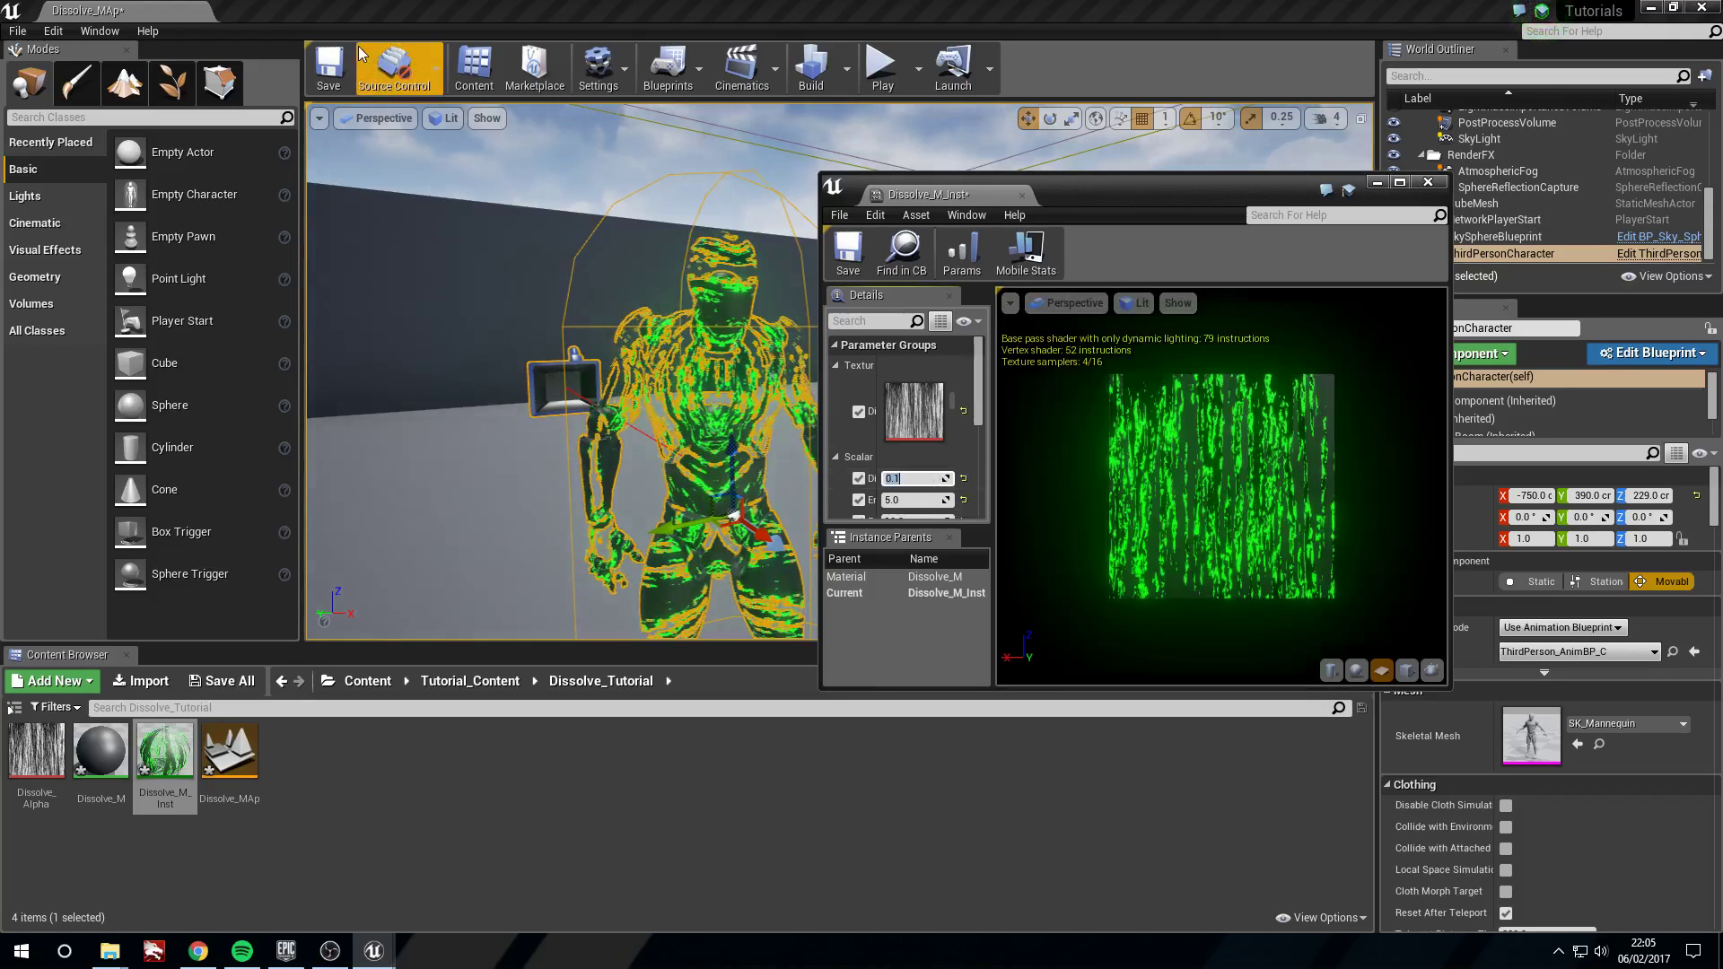
right_drag(579, 222, 540, 235)
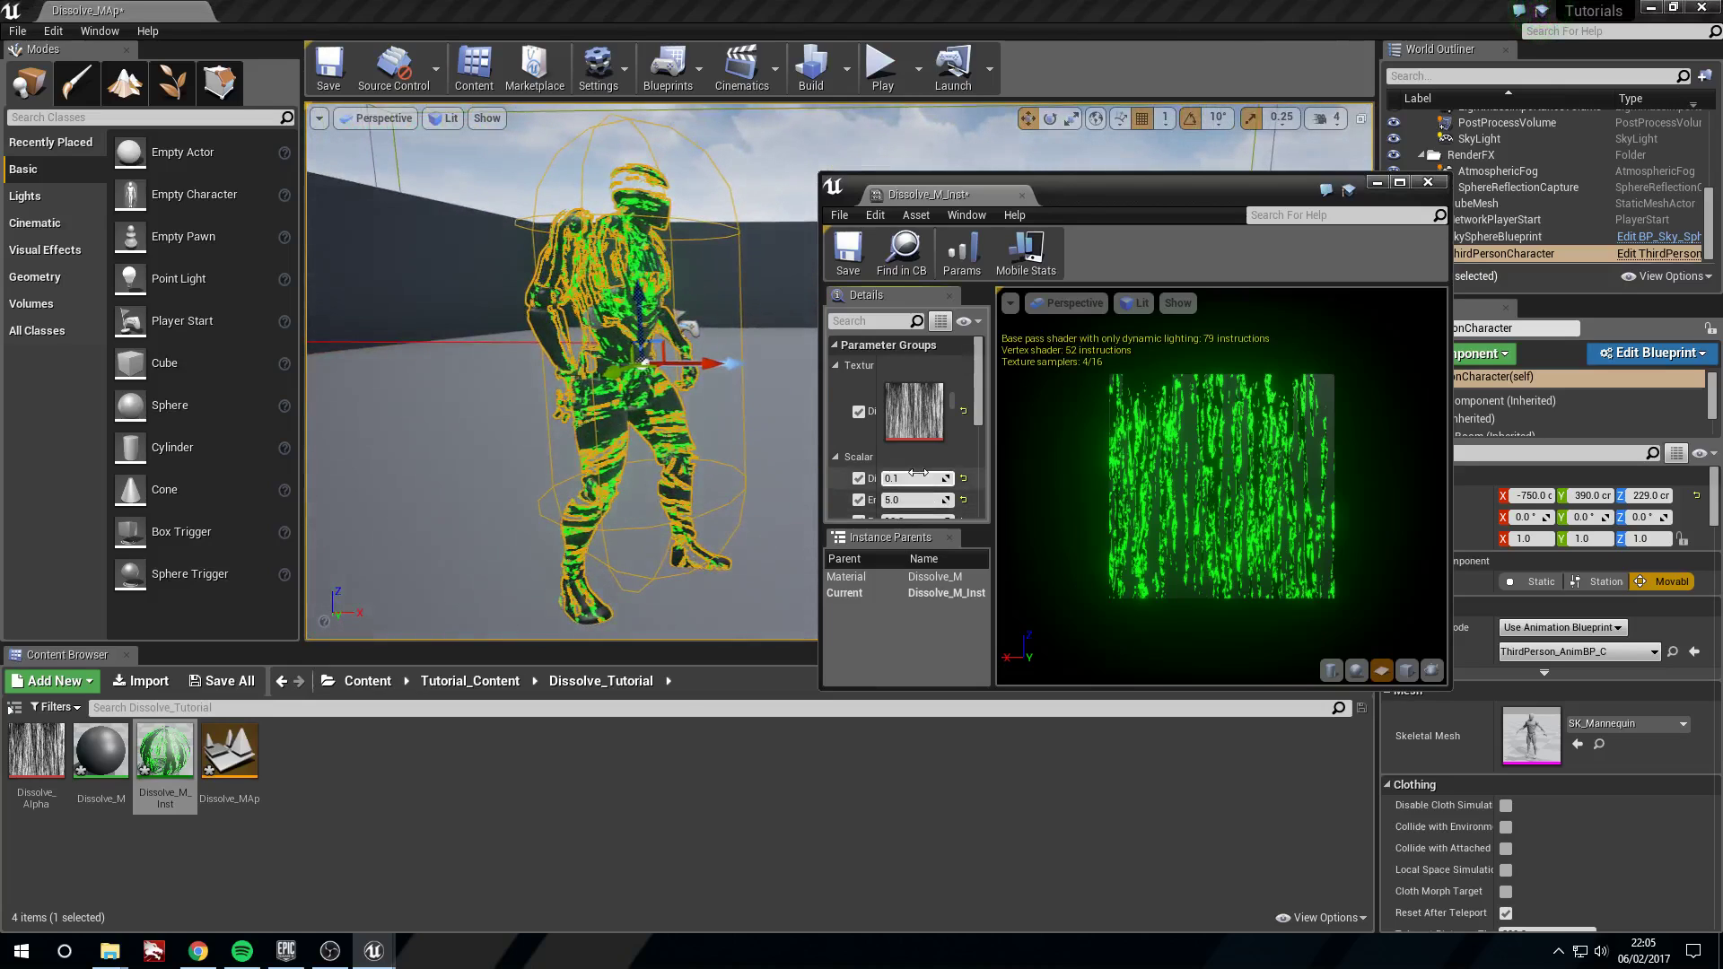
drag(918, 473, 917, 473)
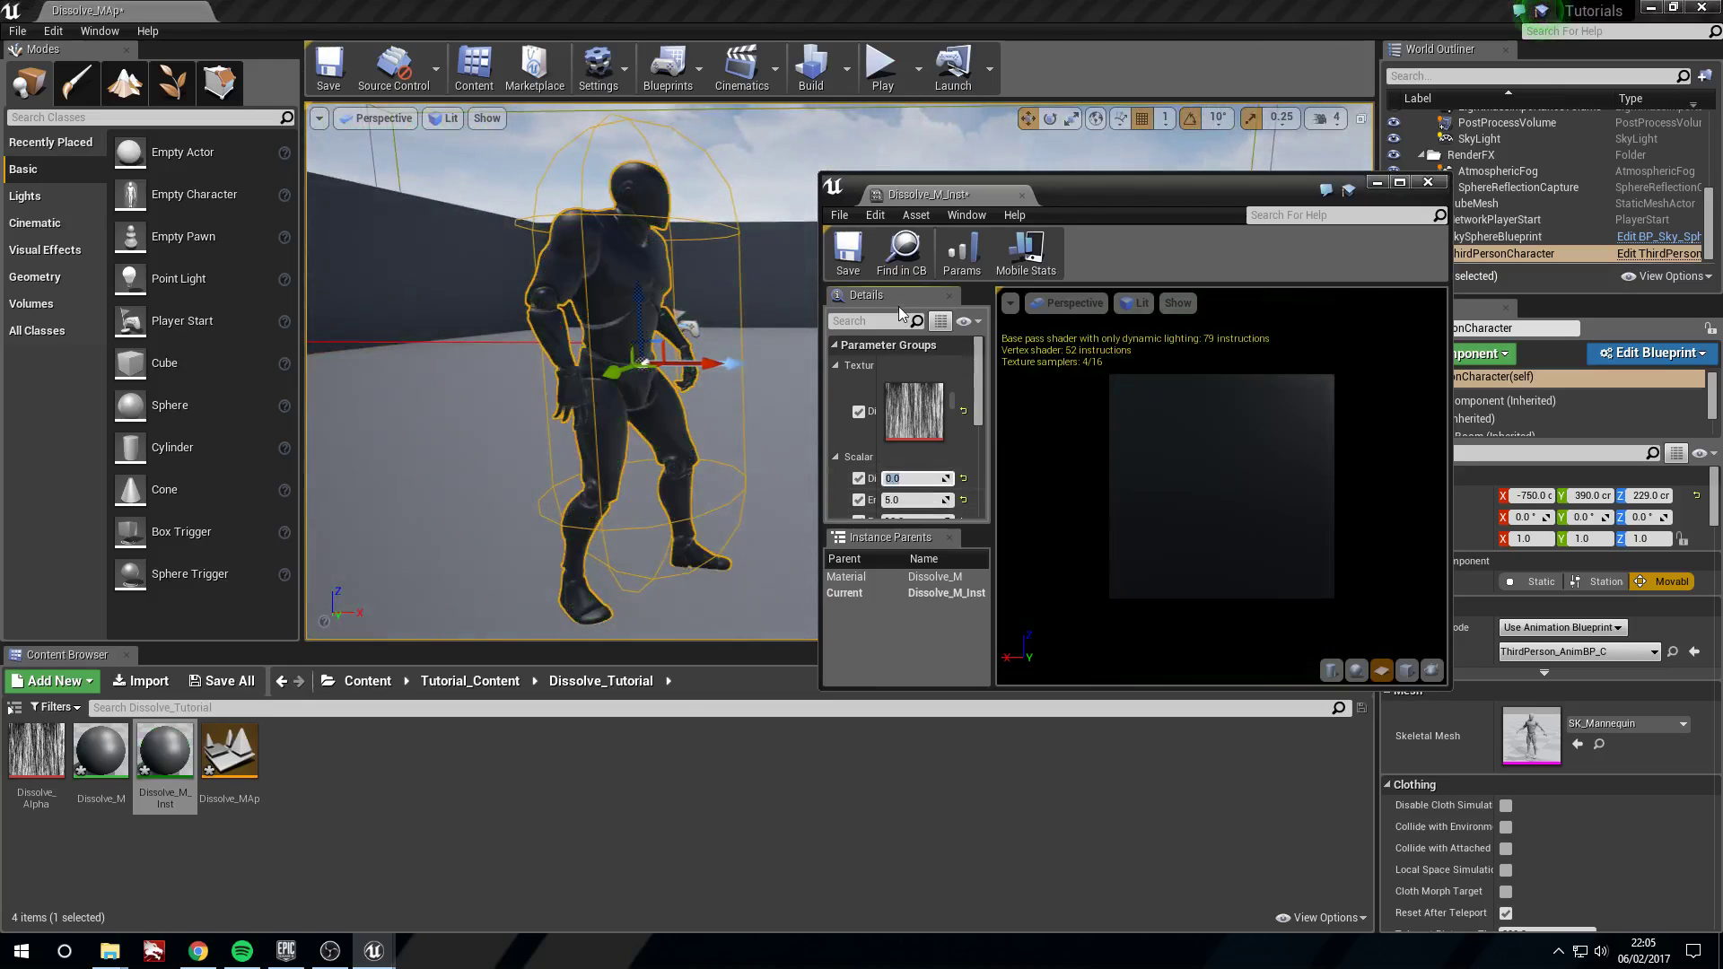
- Save the Dissolve_M_Inst material instance and close its editor
click(848, 253)
click(1427, 181)
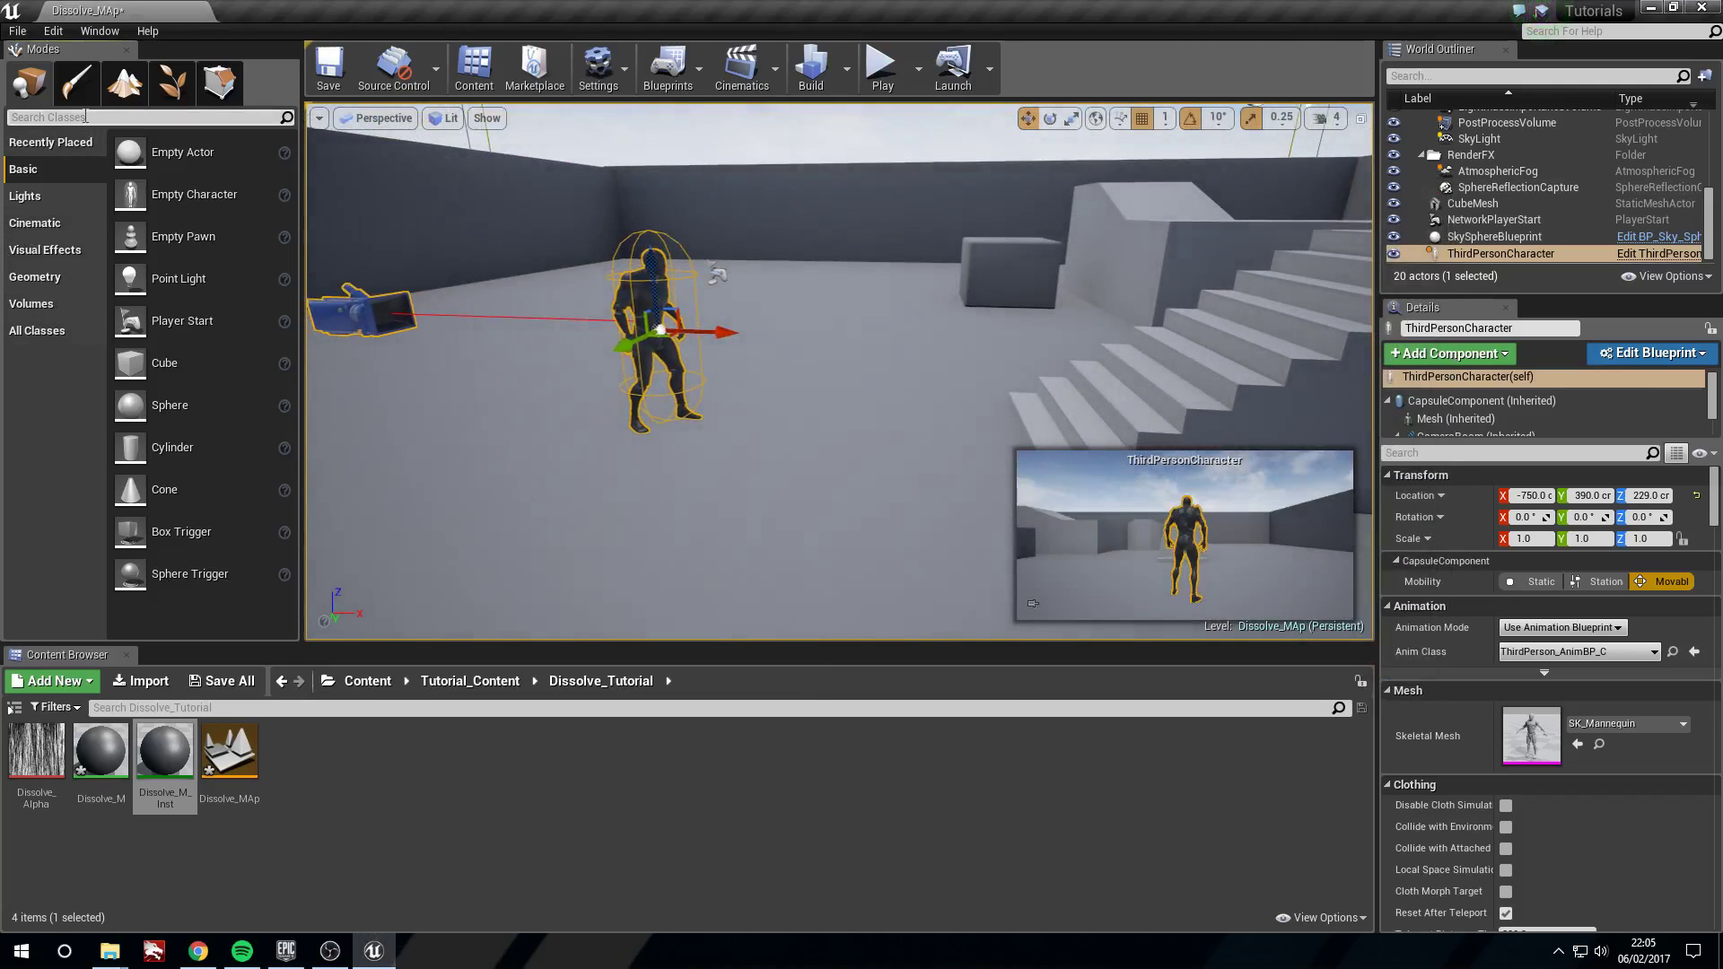
- Place a Trigger Volume on the open floor near the ThirdPersonCharacter, at about X -491, Y -472, Z 230
text(trigg)
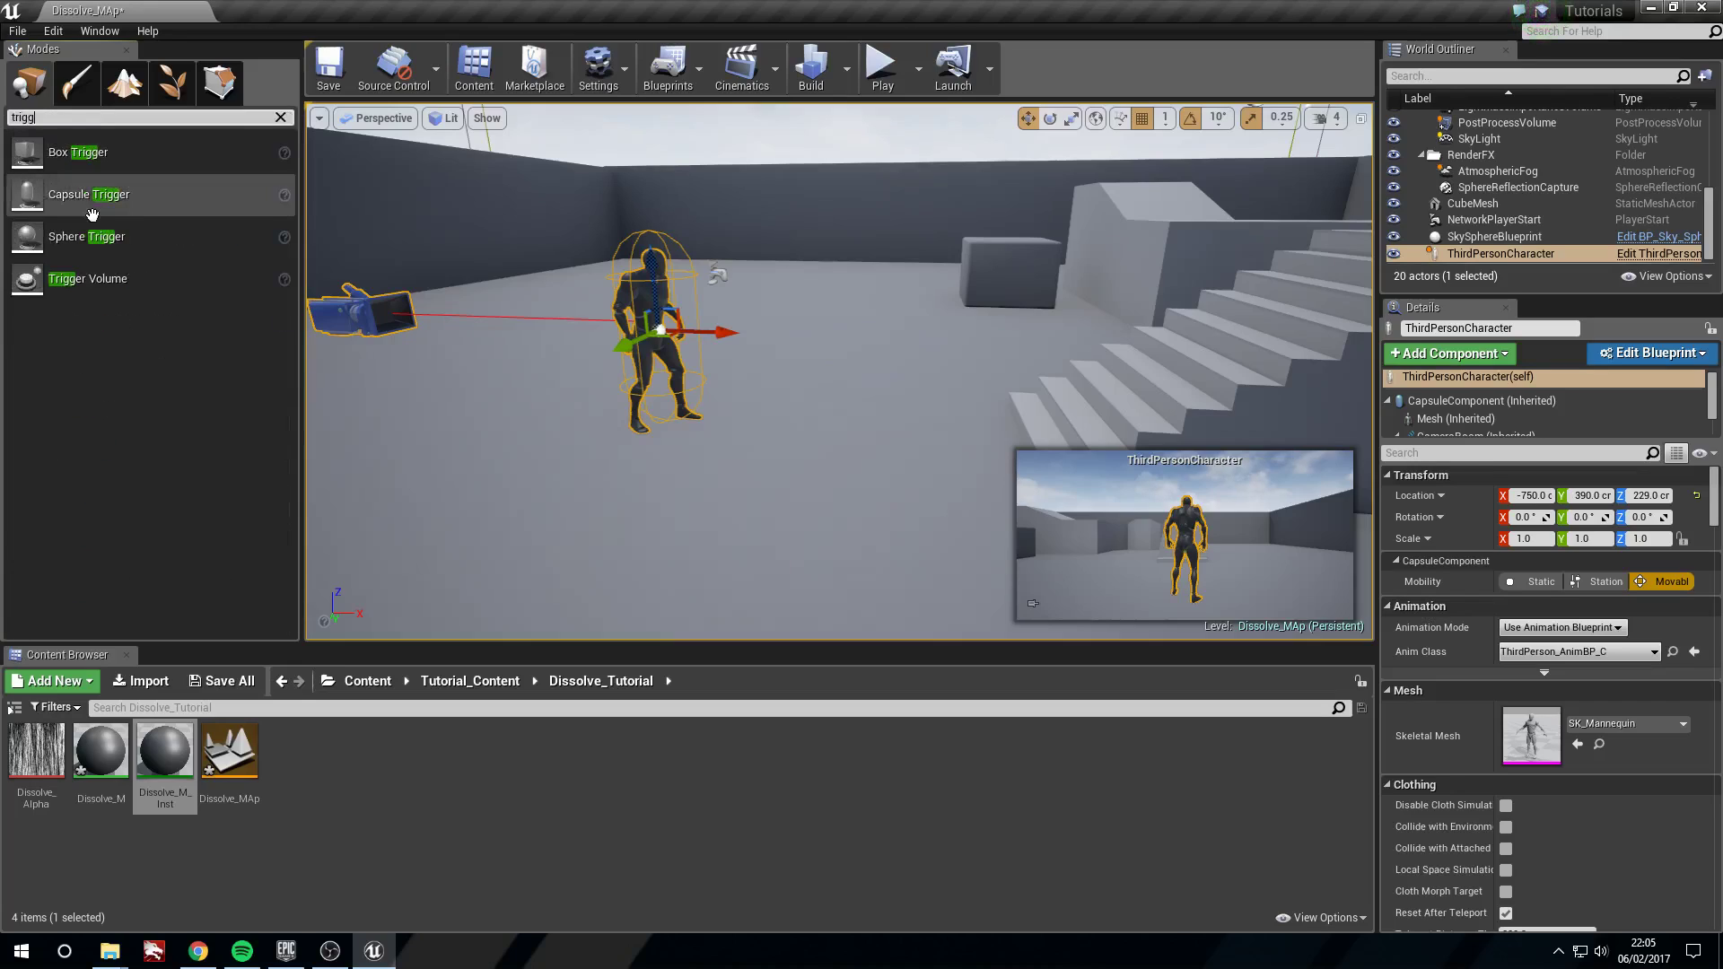
drag(88, 278, 941, 317)
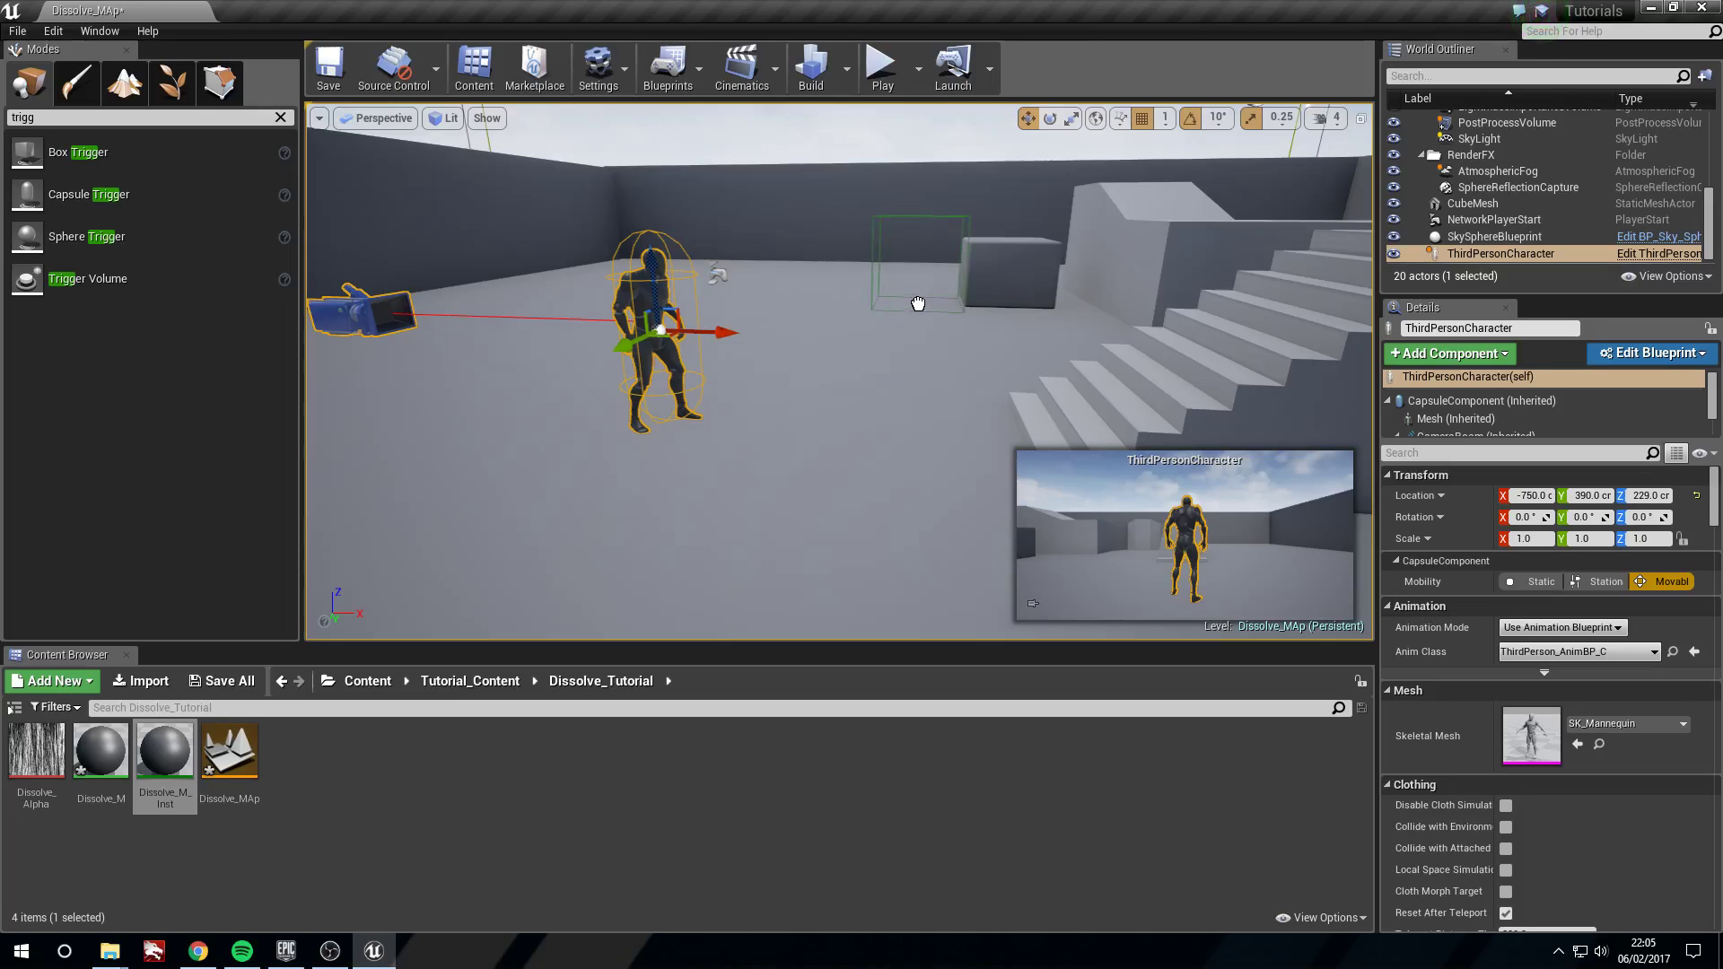
key(f)
drag(934, 337, 830, 315)
right_drag(830, 315, 431, 315)
- Open the Level Blueprint and create a reference to the TriggerVolume in its Event Graph
click(698, 68)
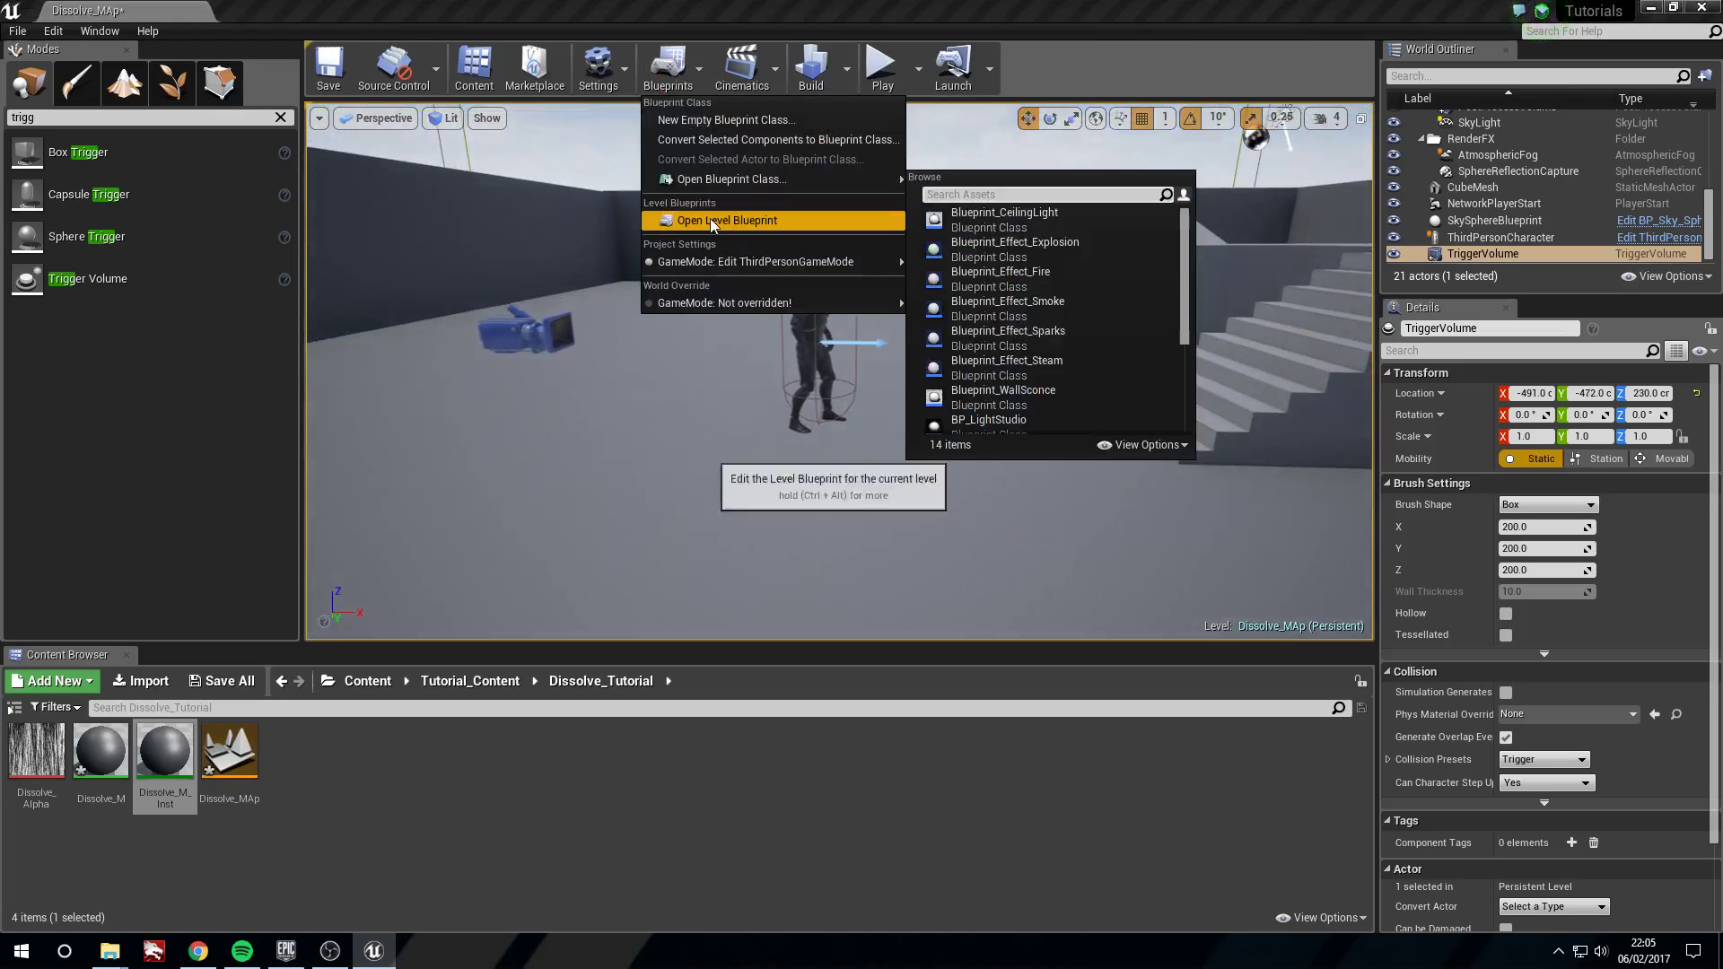
click(745, 219)
right_click(1062, 508)
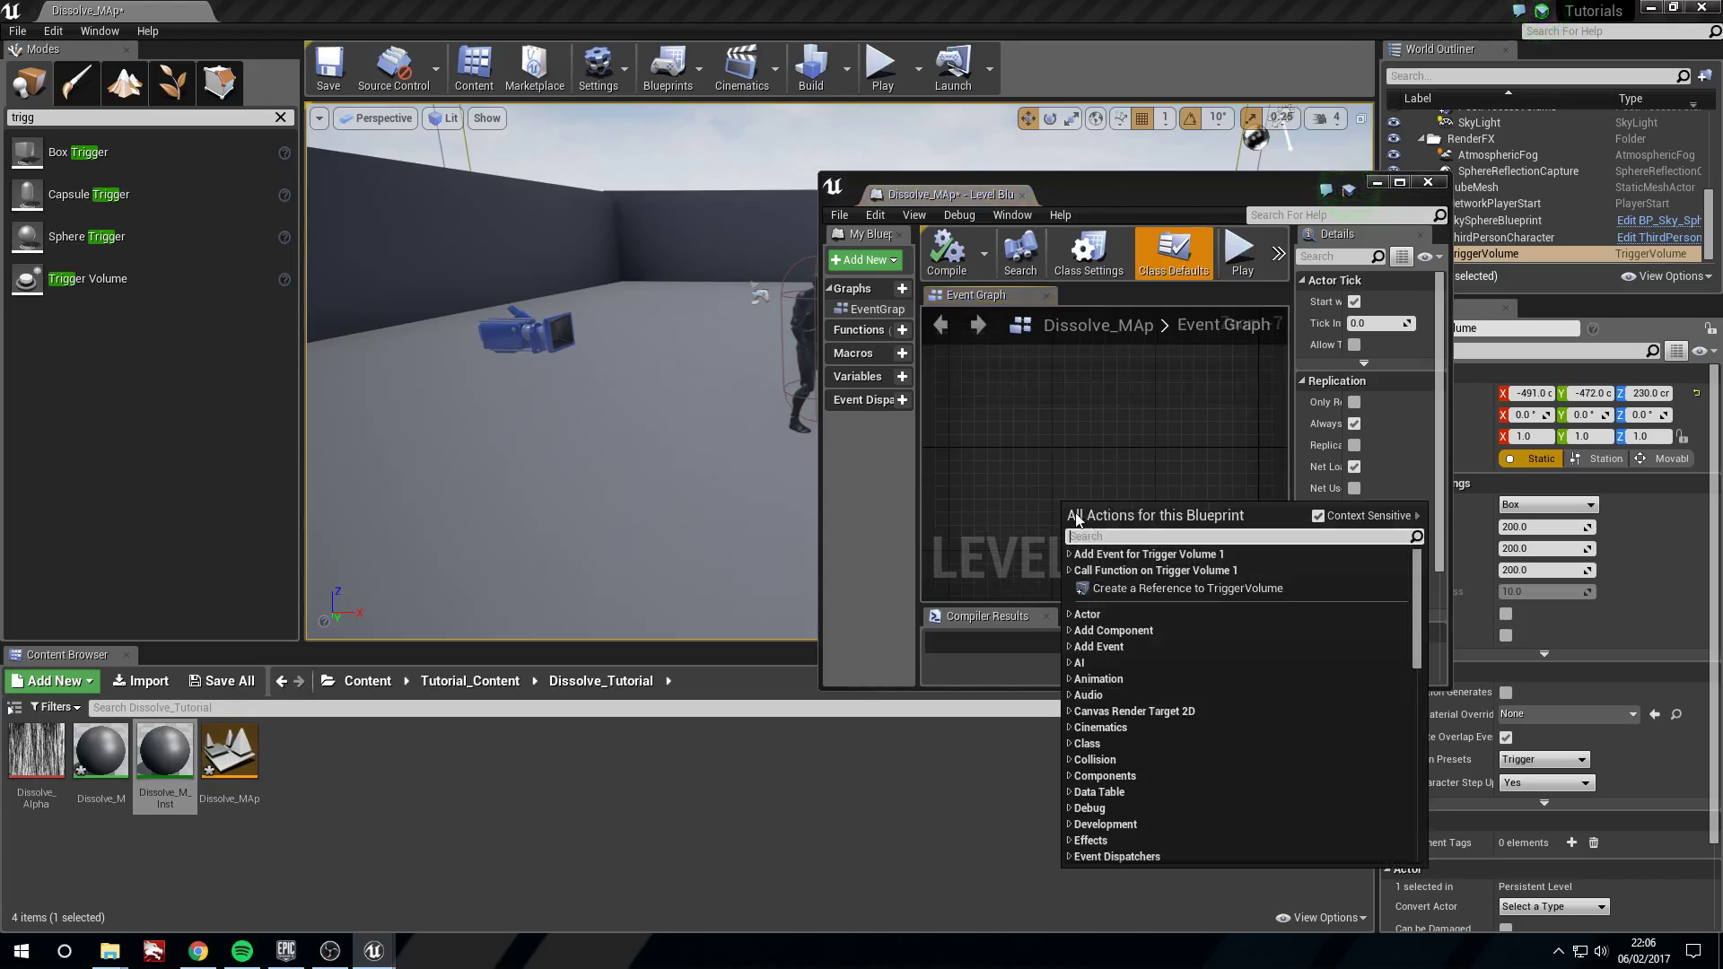
click(1149, 588)
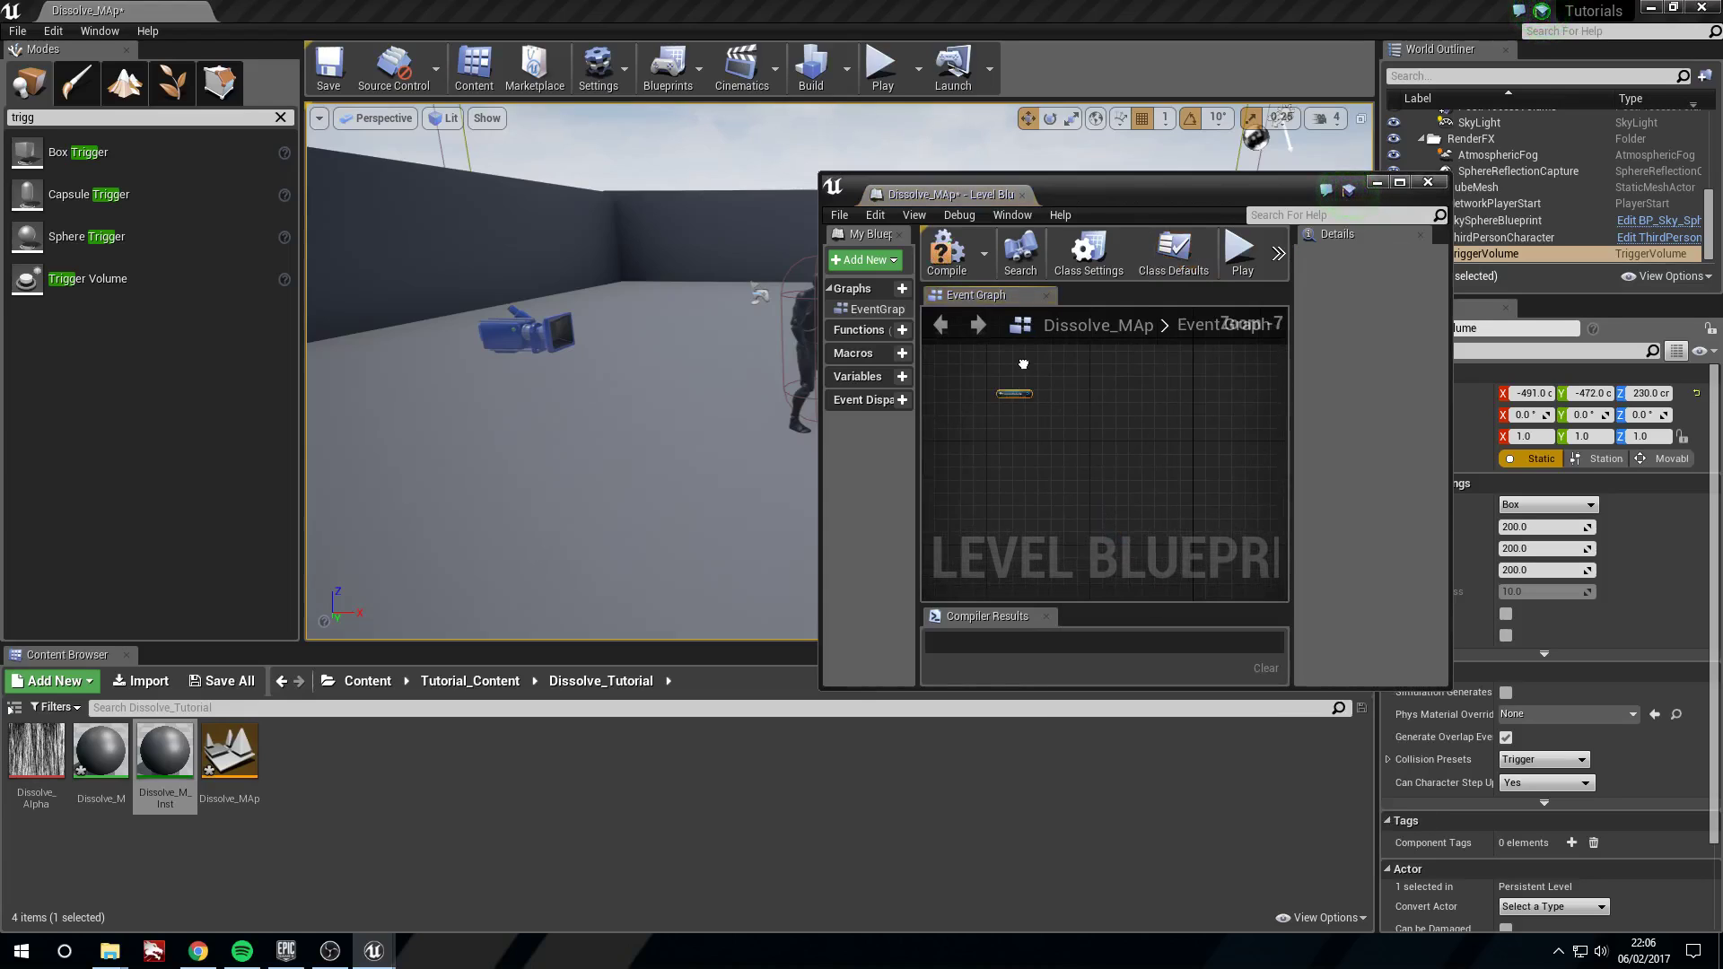
scroll(1023, 365, up, 8)
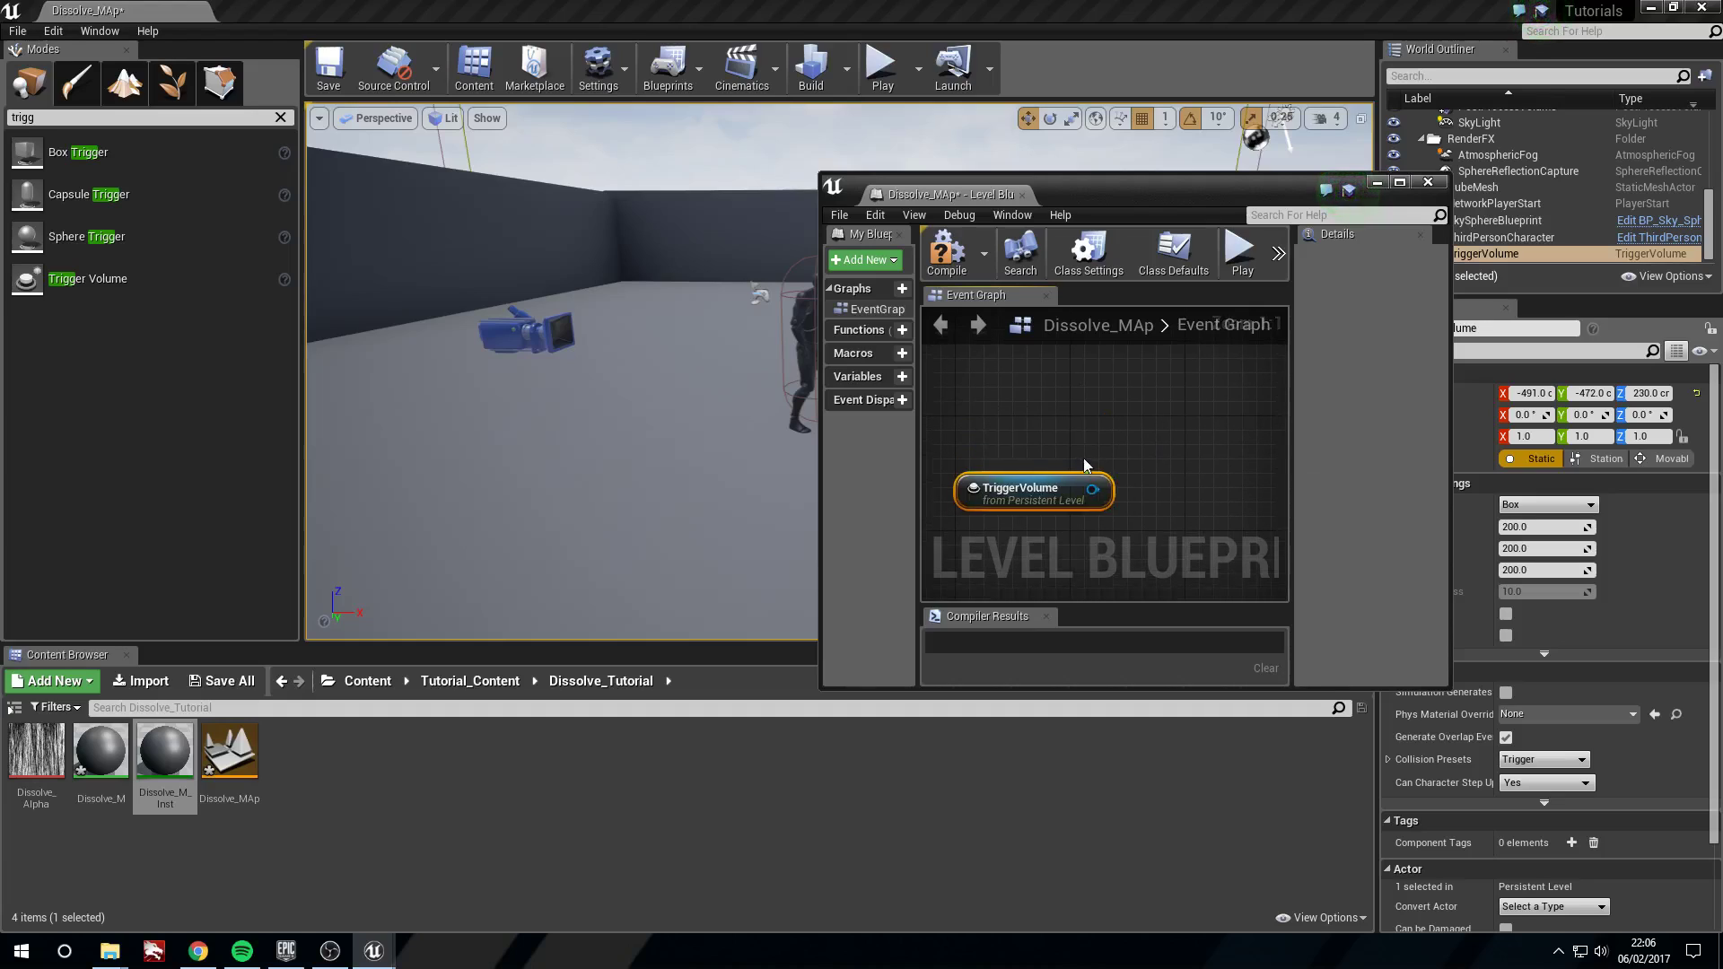
- Create a reference to the level's ThirdPersonCharacter and place it just below the TriggerVolume node
drag(1151, 185, 1151, 351)
right_click(1092, 511)
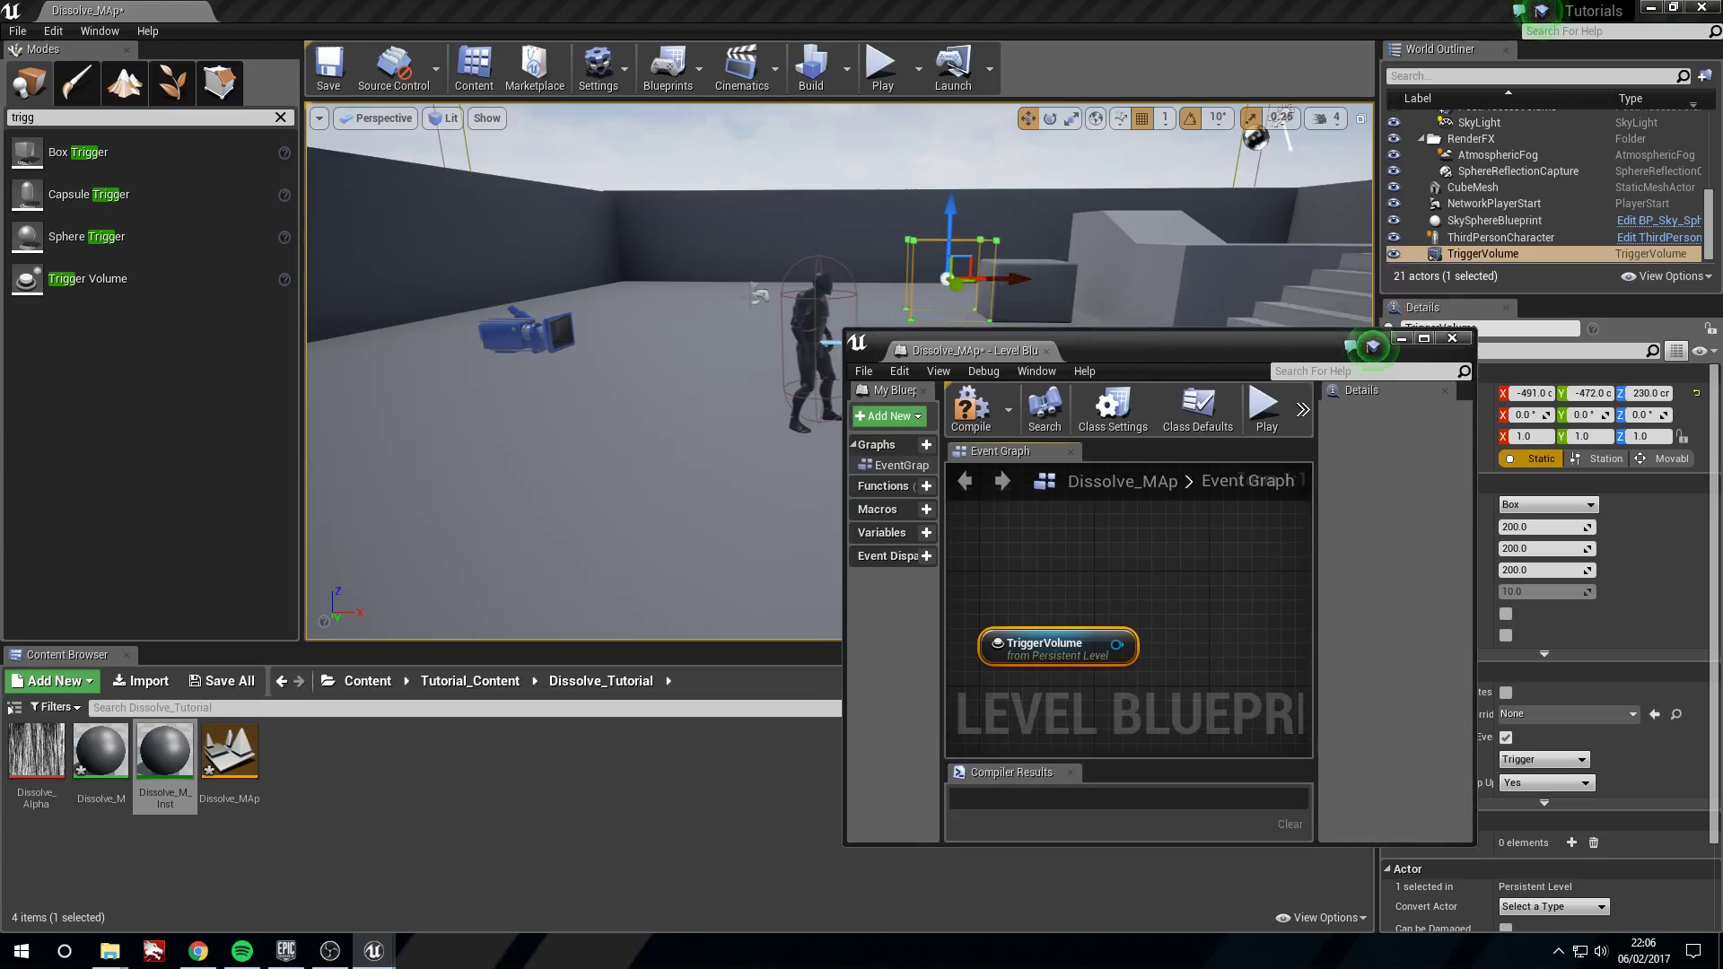
click(822, 288)
scroll(1140, 497, down, 1)
right_click(1050, 664)
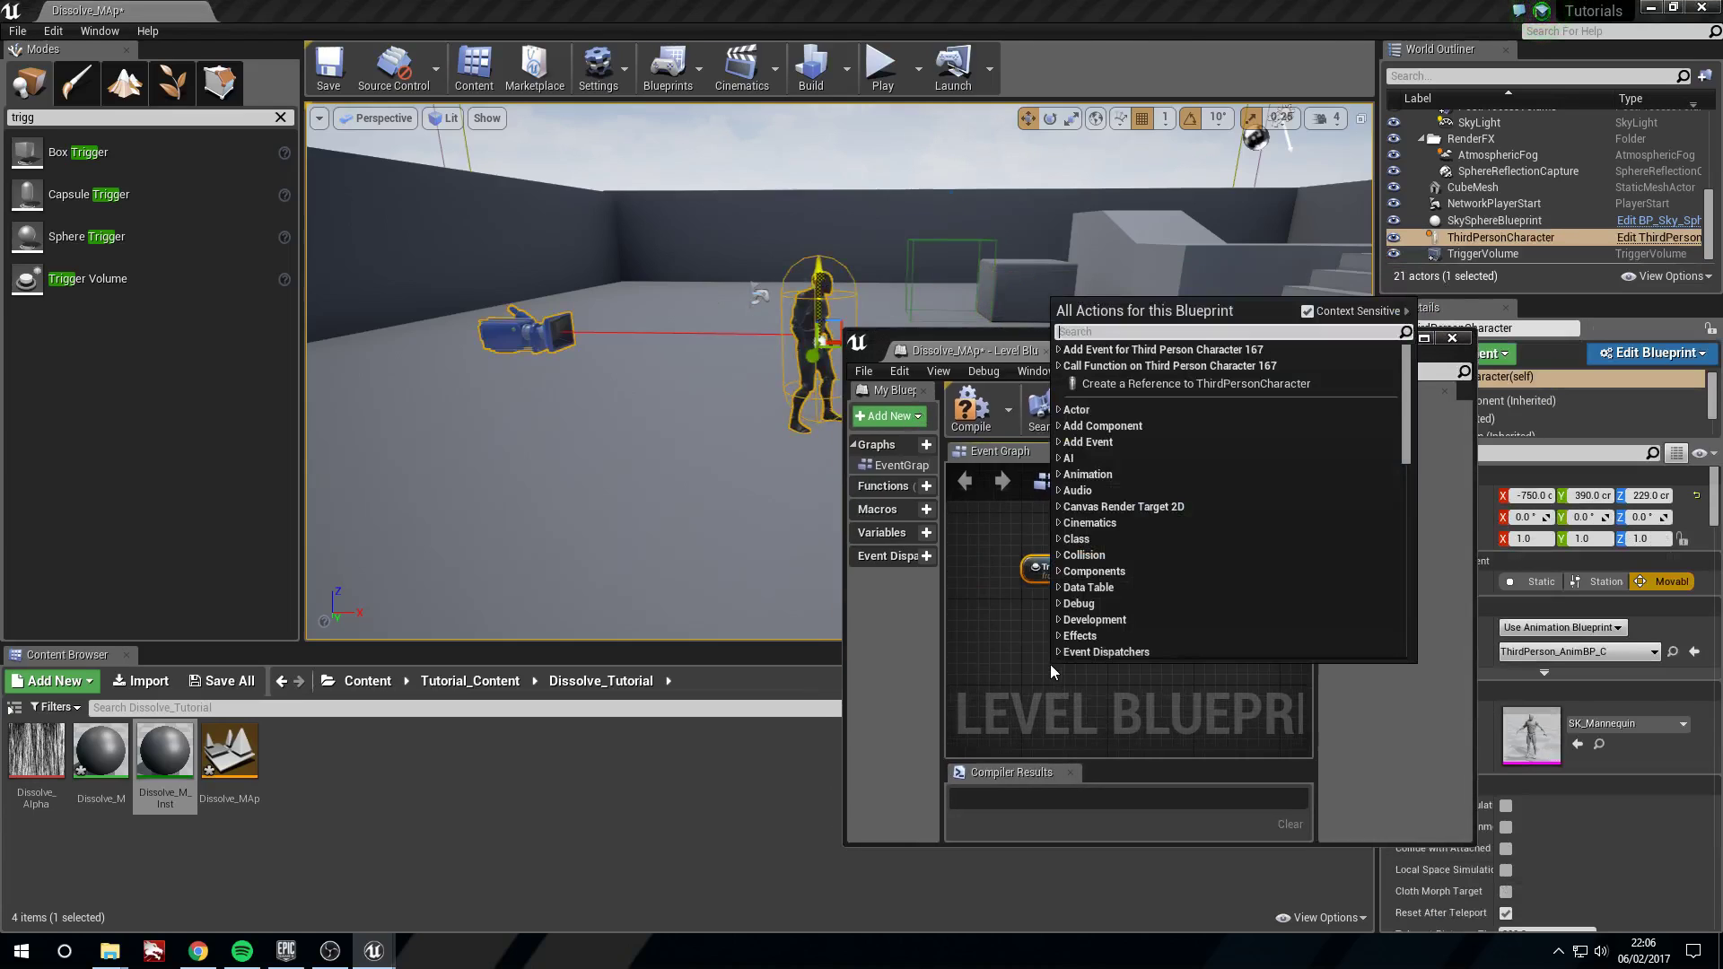
click(1139, 384)
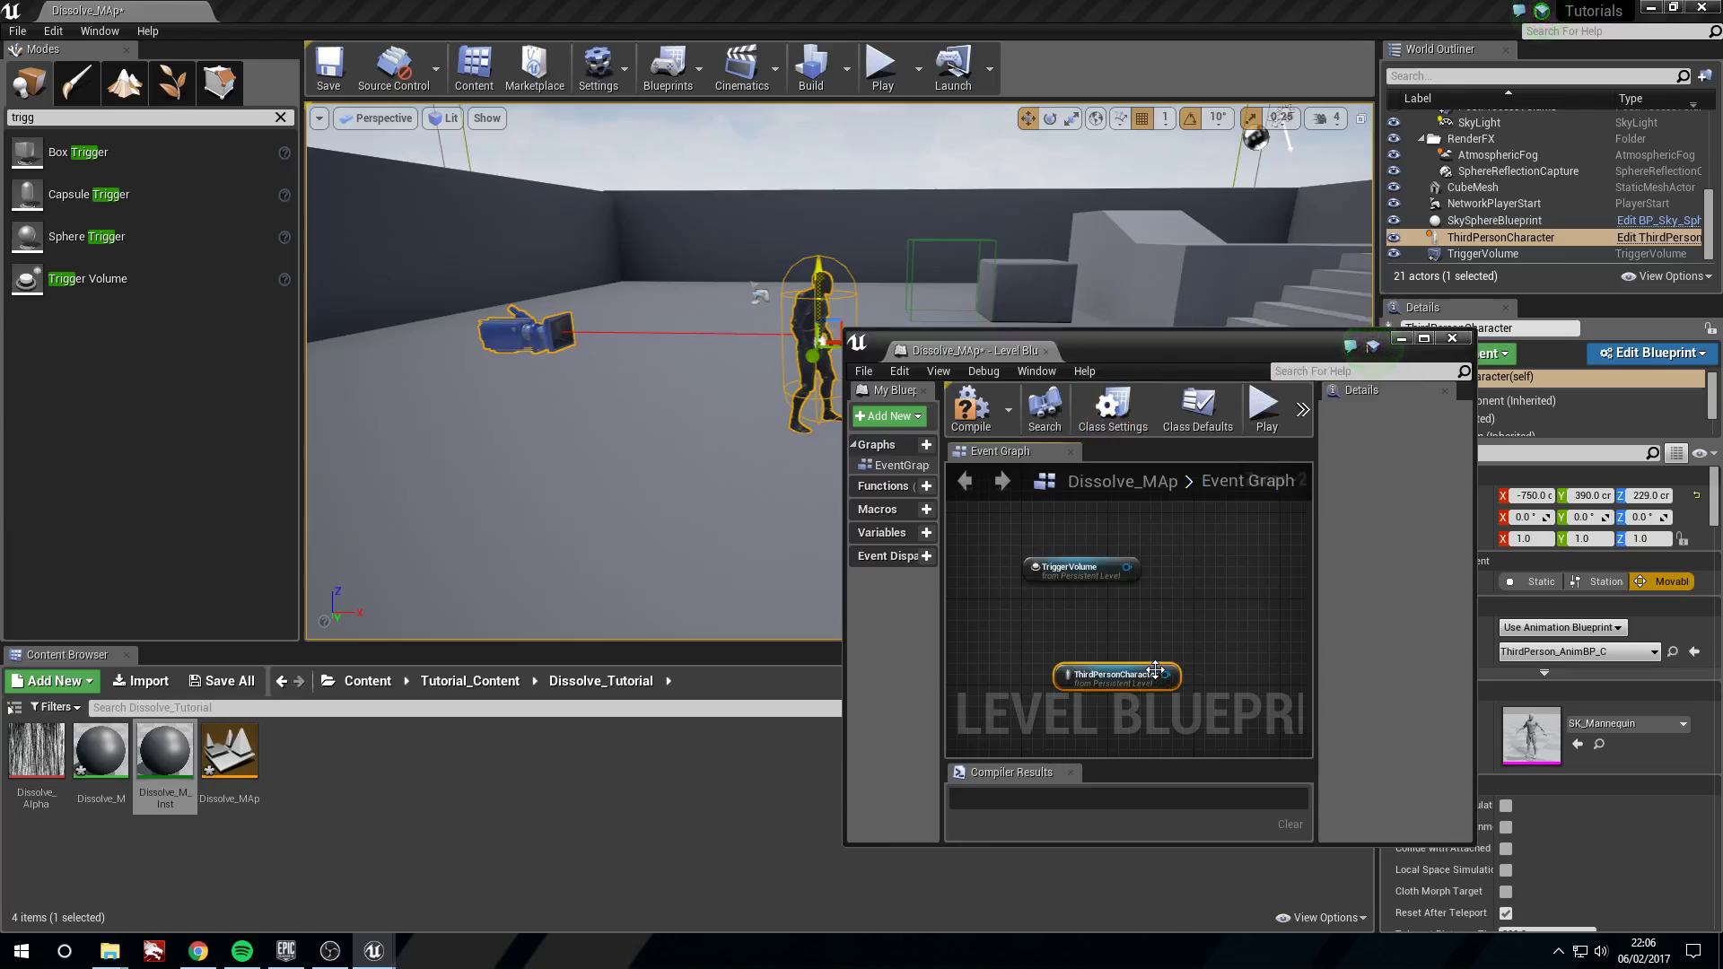
drag(1109, 599, 1111, 603)
drag(1118, 675, 1086, 621)
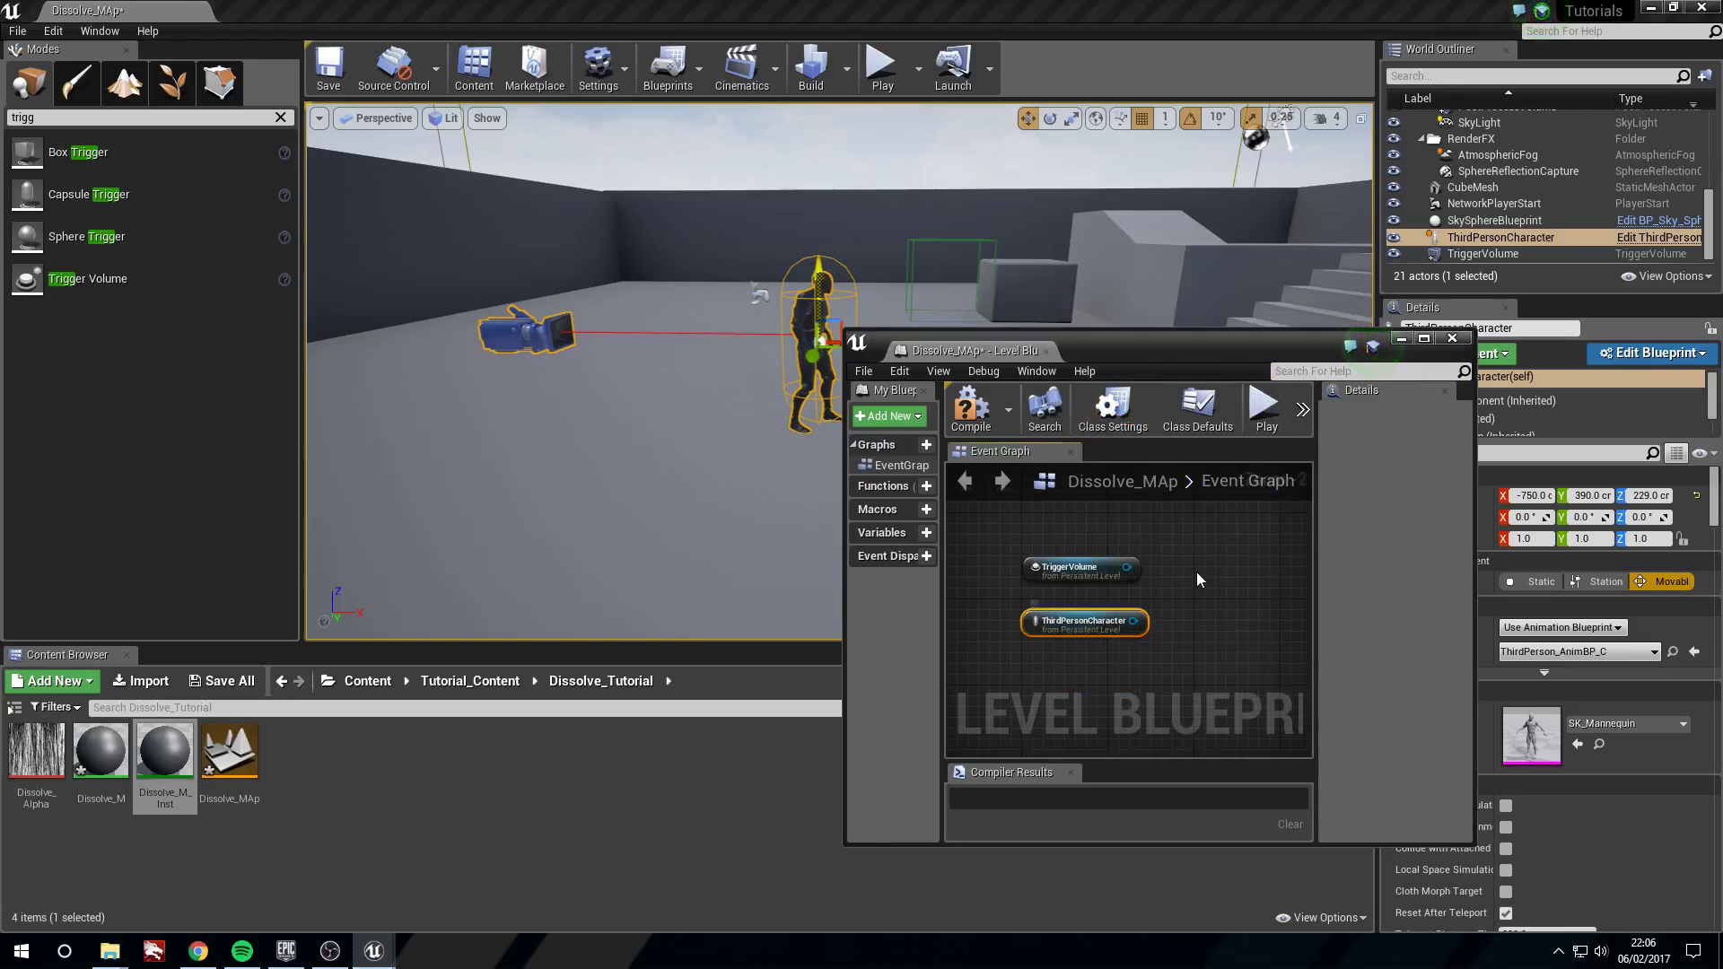
- Maximize the Level Blueprint and add an On Actor Begin Overlap event for the trigger volume selected in the level
click(1423, 340)
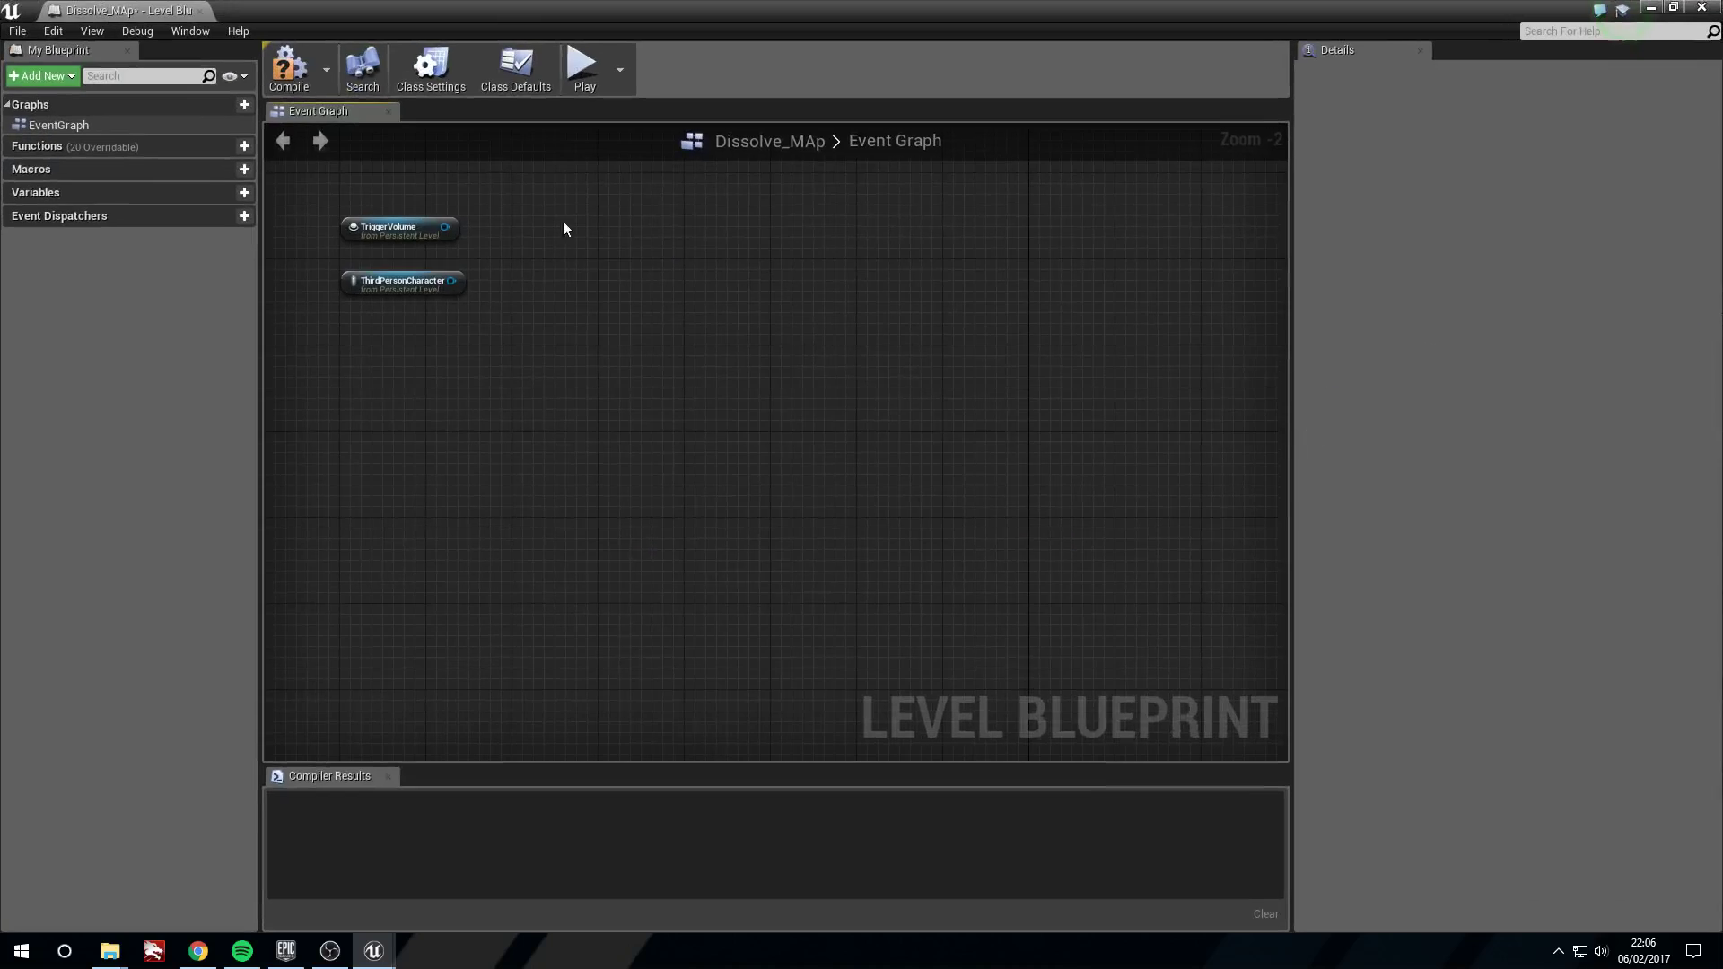
right_drag(472, 189, 709, 503)
scroll(655, 363, up, 2)
drag(790, 3, 737, 437)
click(923, 243)
double_click(862, 461)
right_click(702, 365)
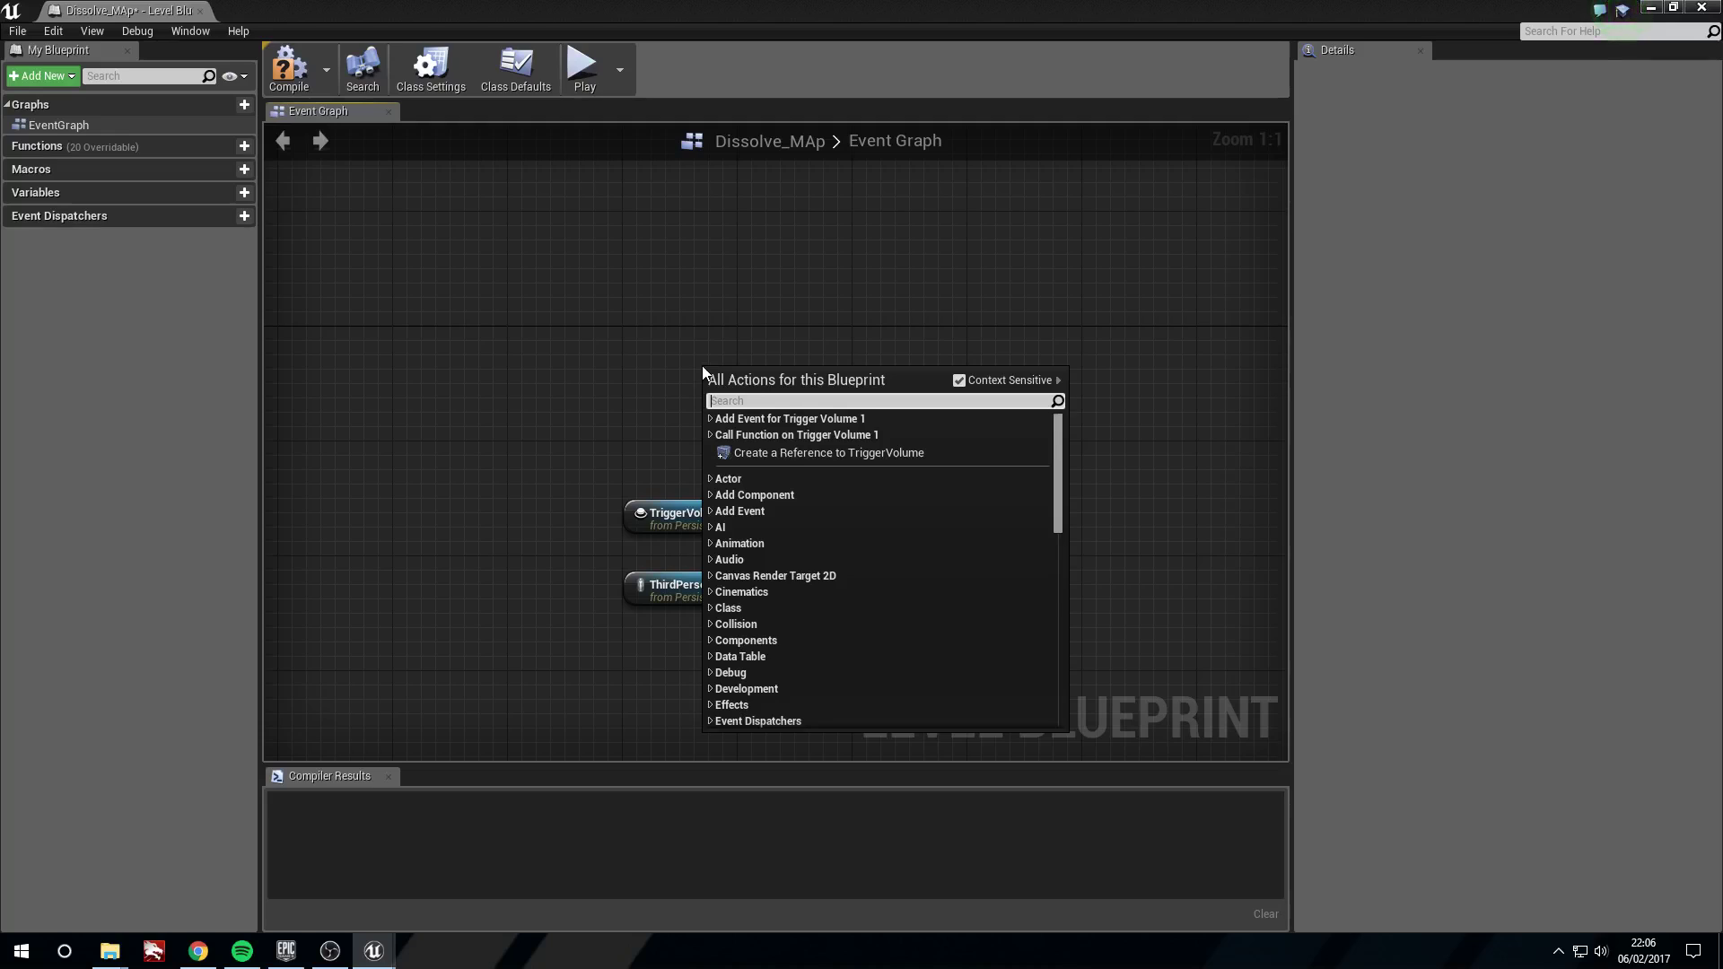
text(on overlap)
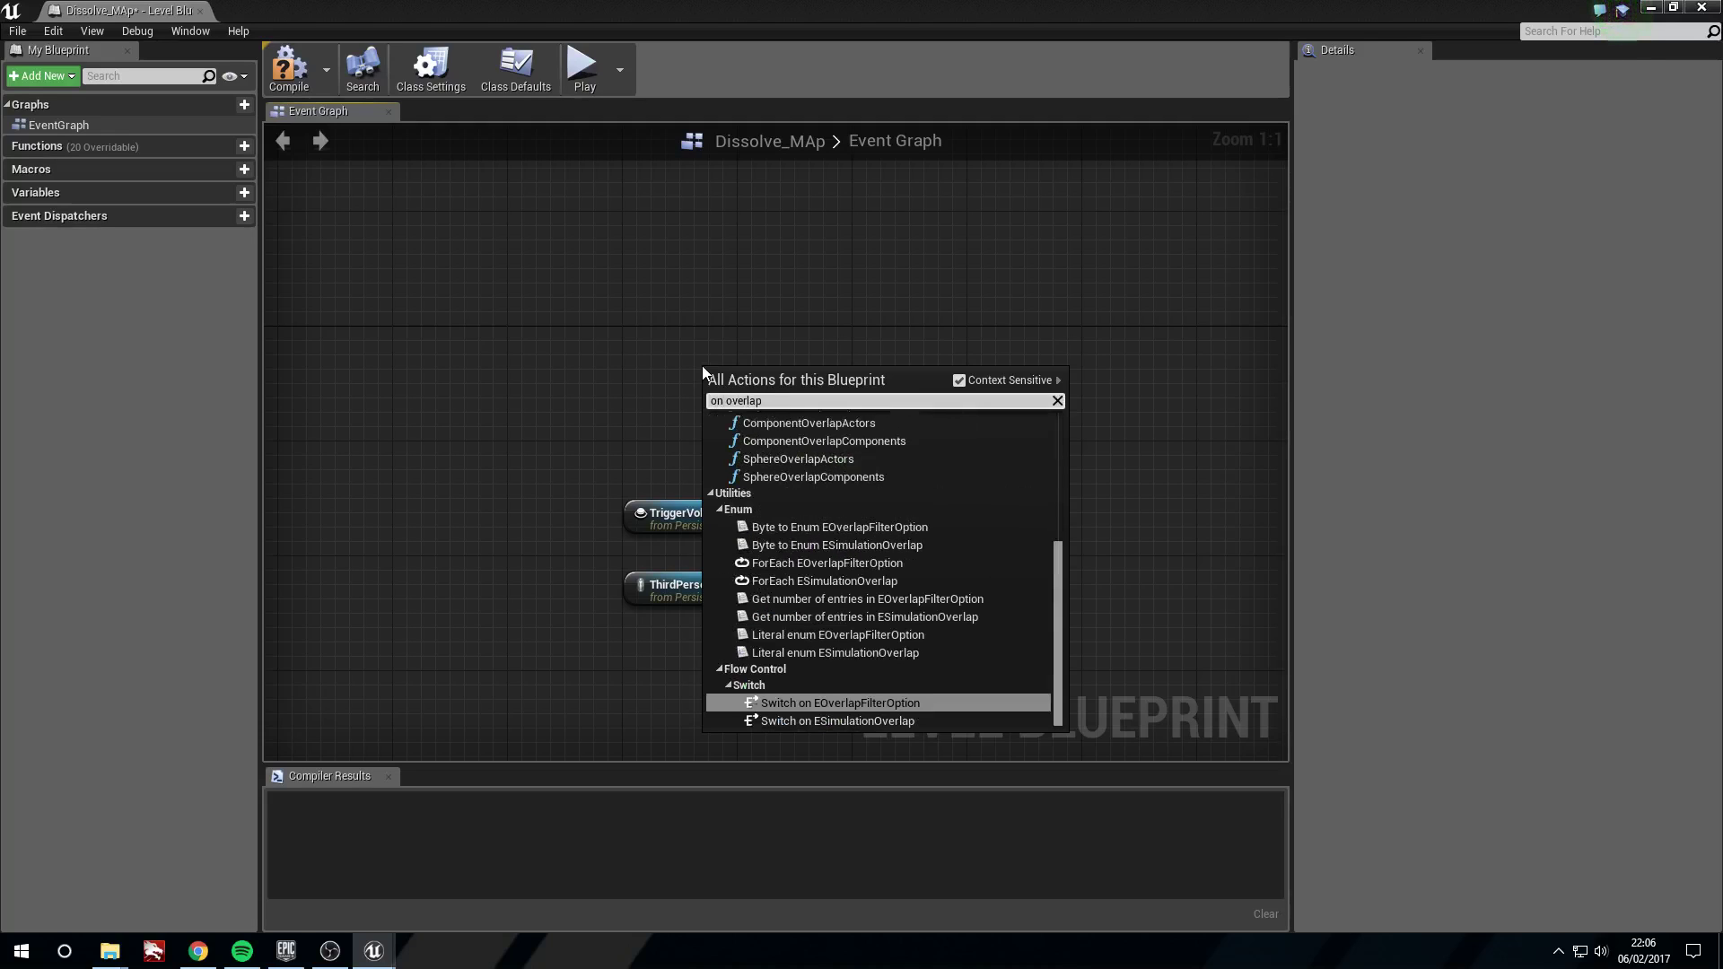
drag(1060, 587, 1046, 440)
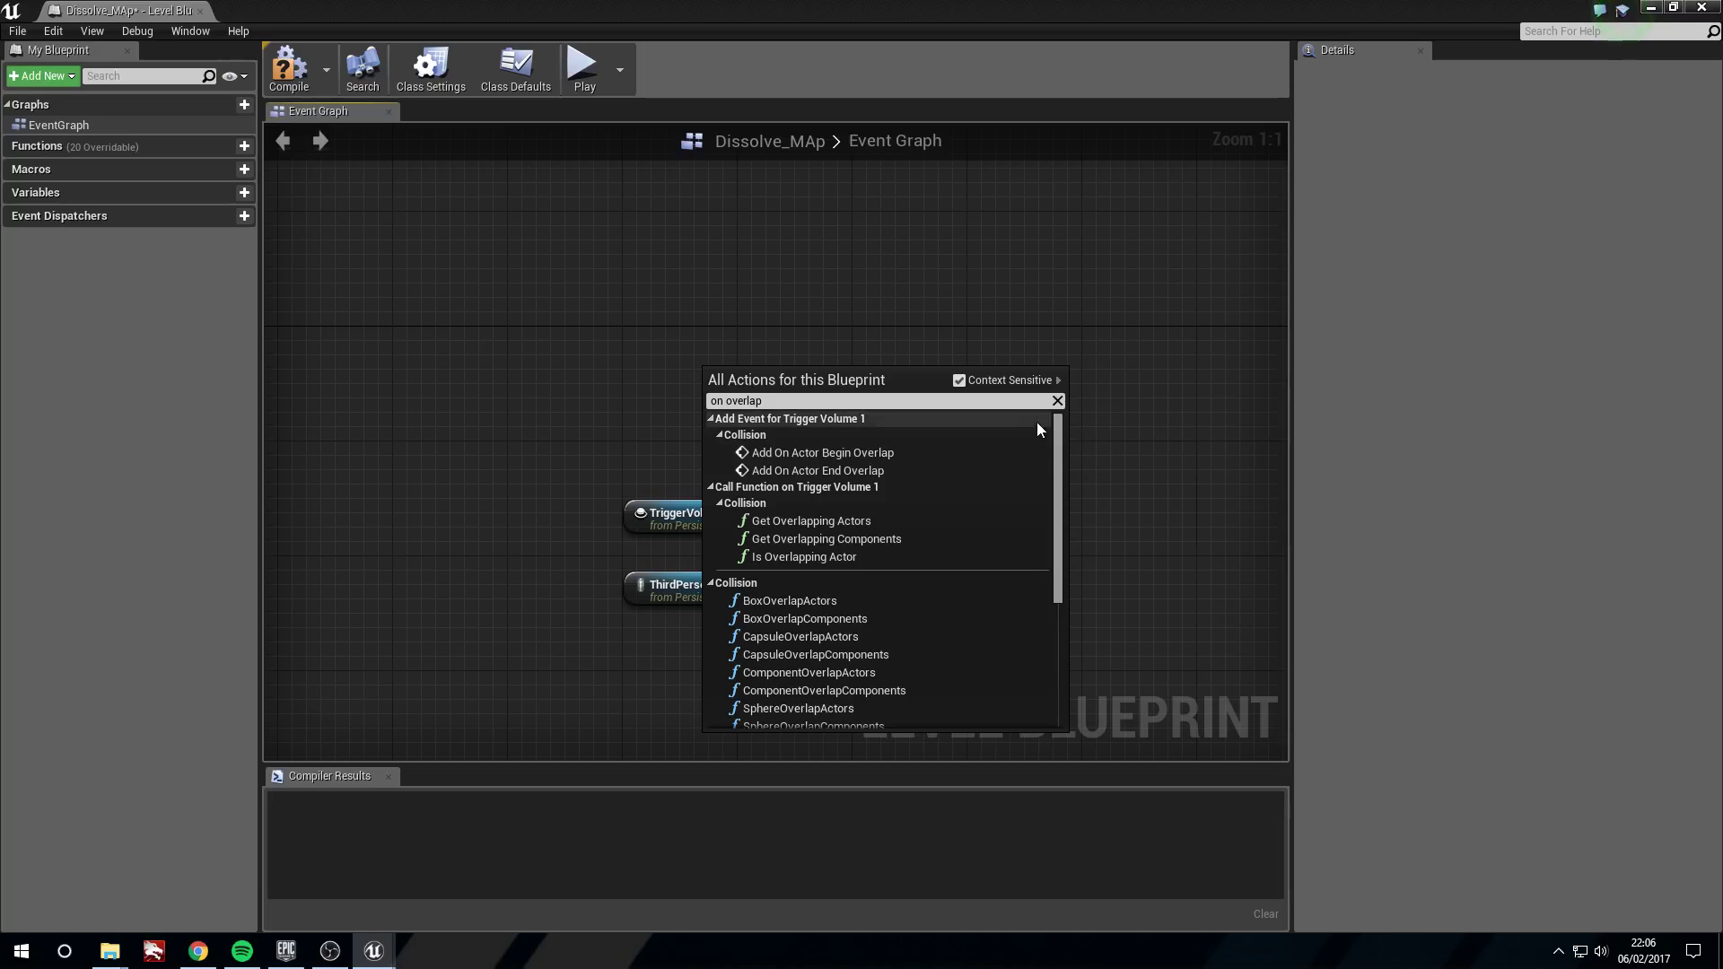
click(776, 453)
- Delete the TriggerVolume reference node and arrange the ThirdPersonCharacter reference beneath the OnActorBeginOverlap event
drag(757, 420, 613, 334)
drag(792, 478, 560, 533)
key(Delete)
drag(730, 577, 756, 446)
right_drag(787, 285, 657, 336)
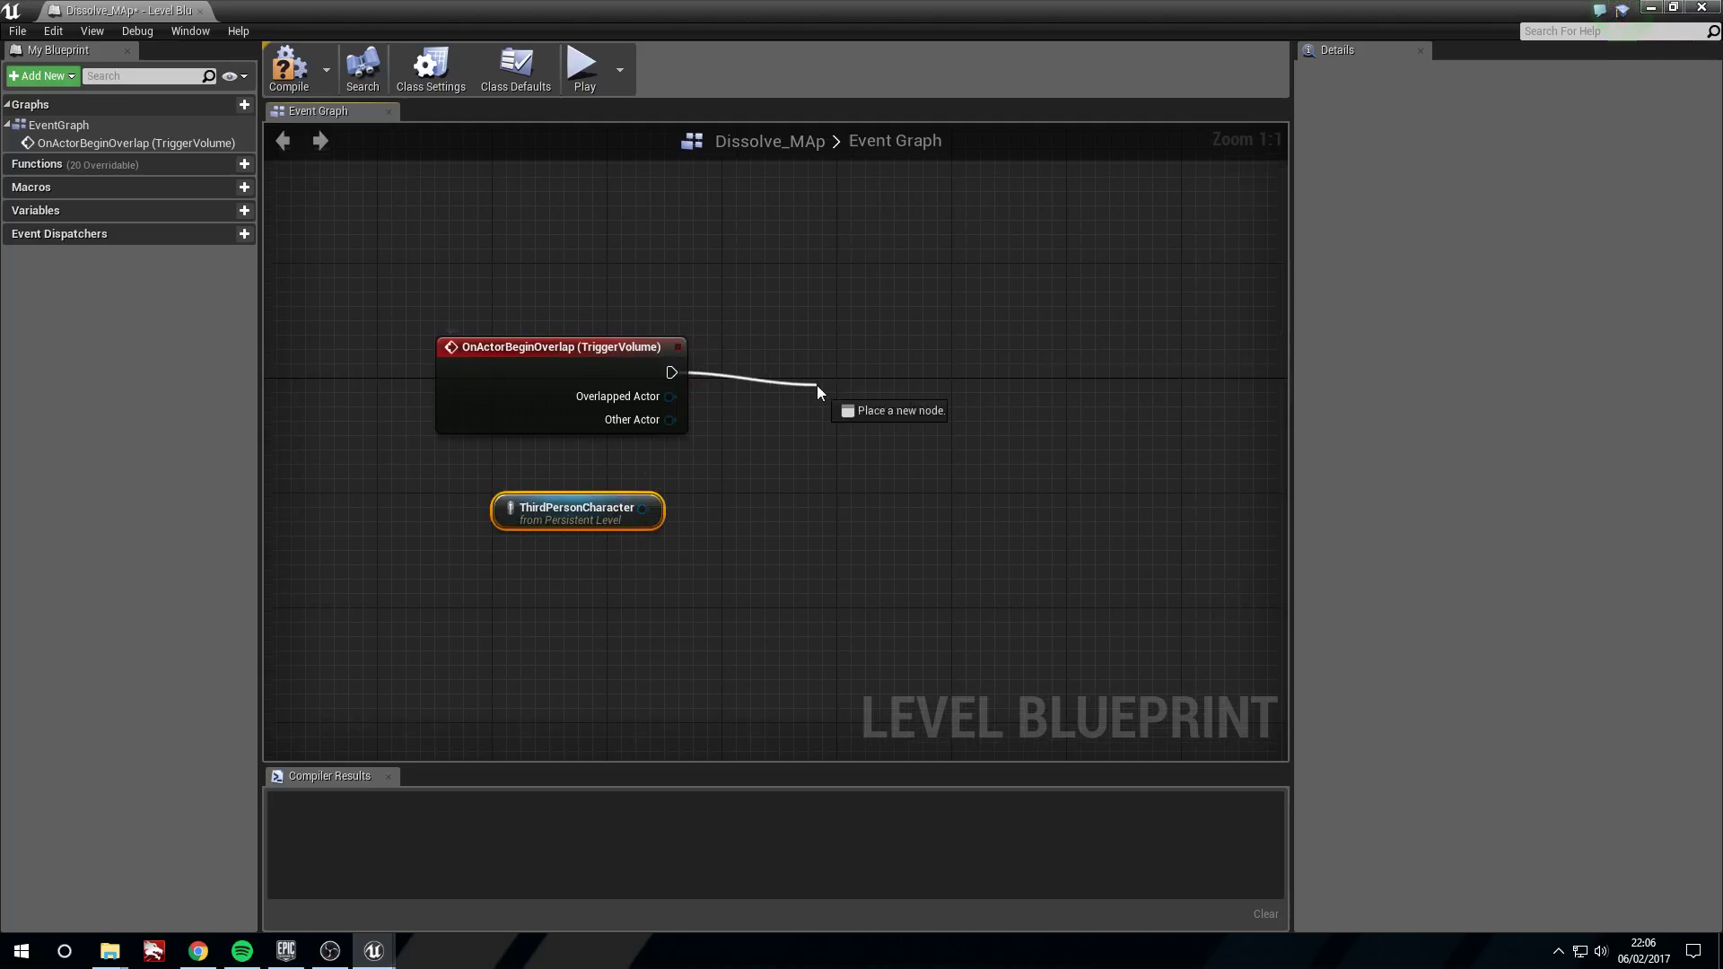
drag(817, 385, 817, 386)
text(ti)
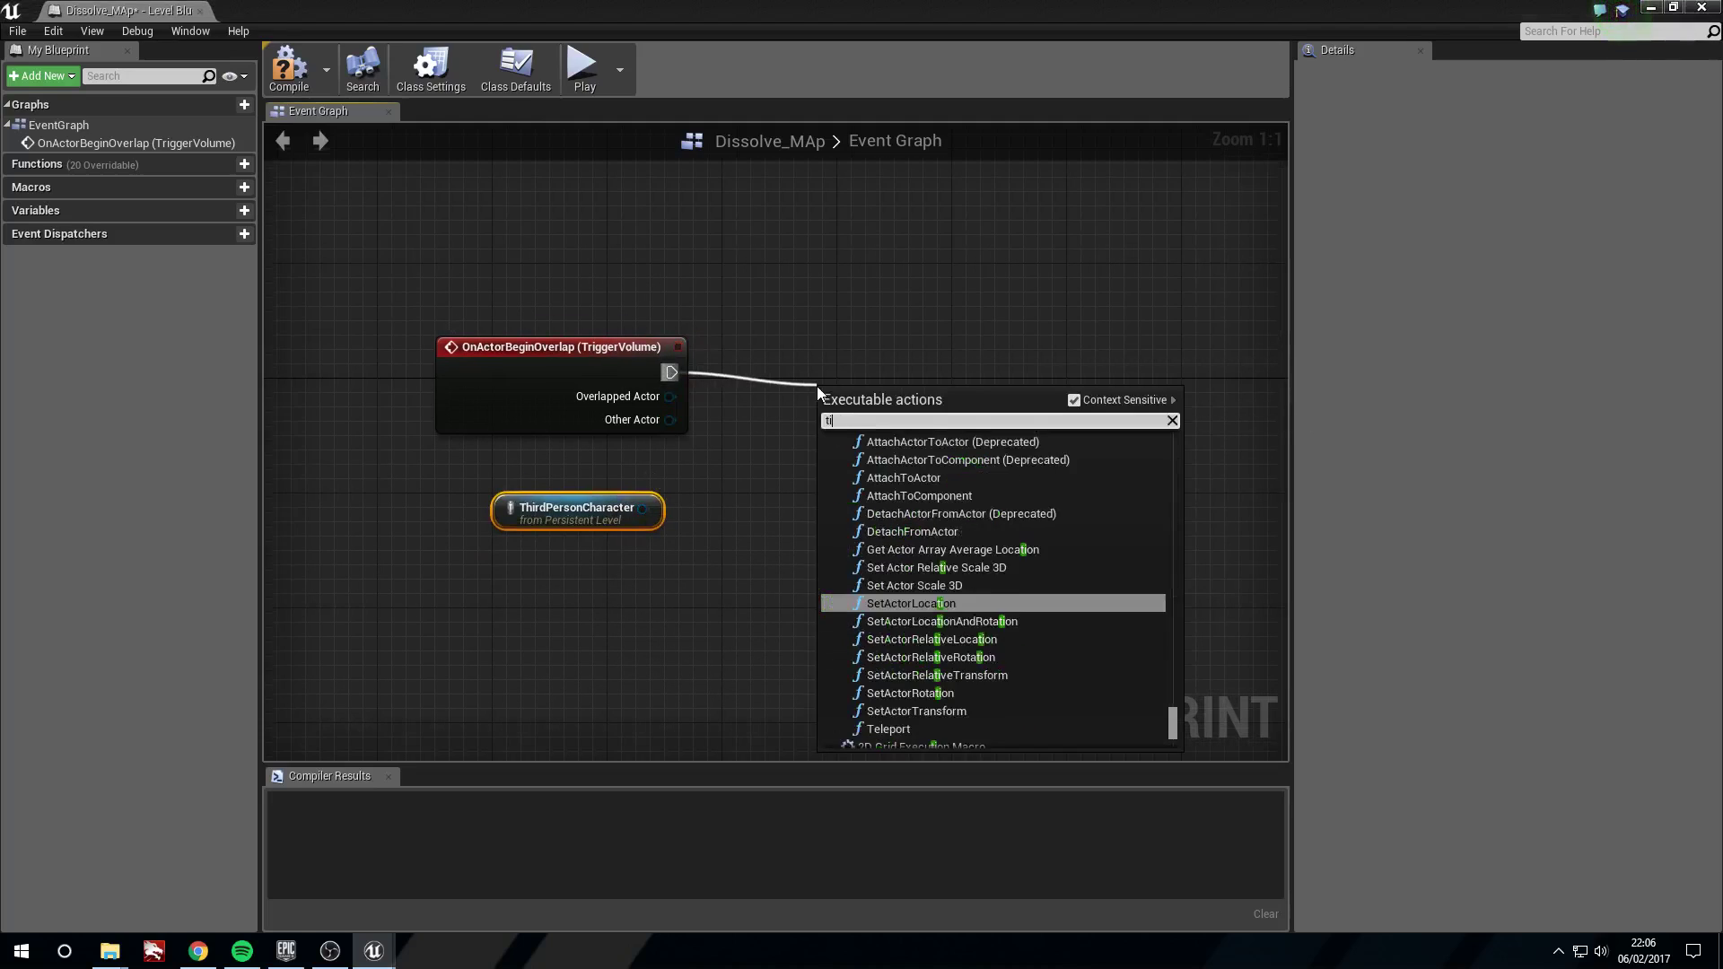
key(BackSpace)
key(BackSpace)
click(702, 165)
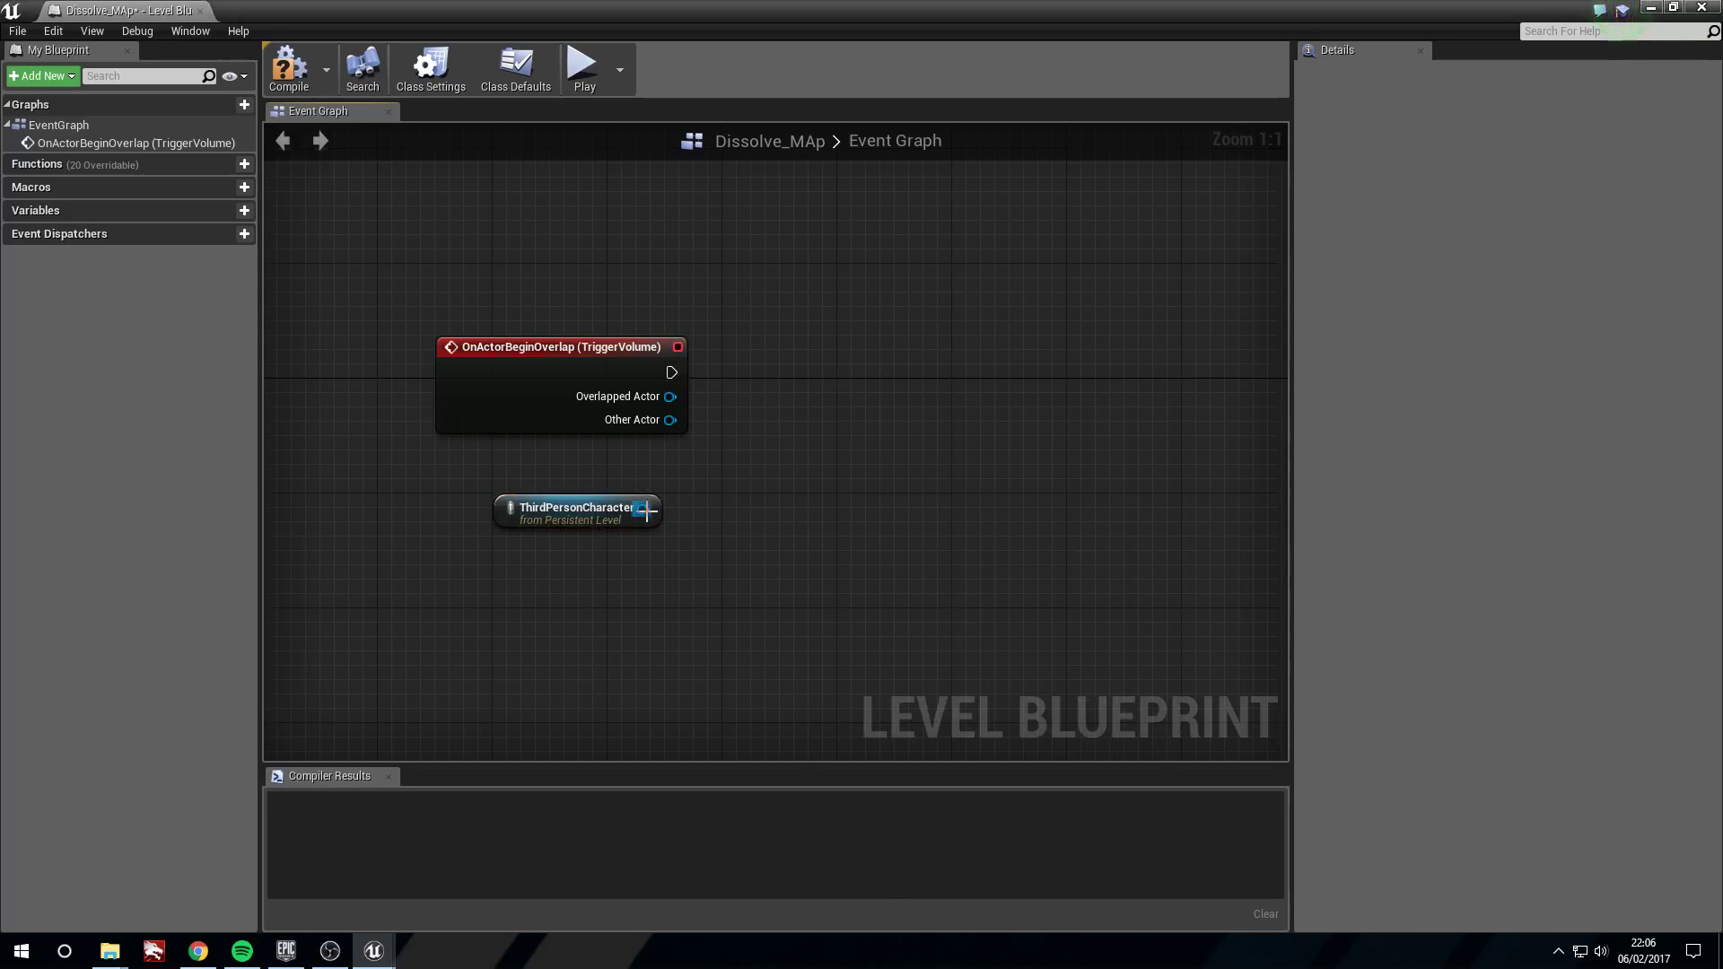
- Add a Get Material (Mesh) node from the ThirdPersonCharacter reference and line up the reference, Mesh and Get Material nodes
drag(643, 509, 788, 526)
text(get materi)
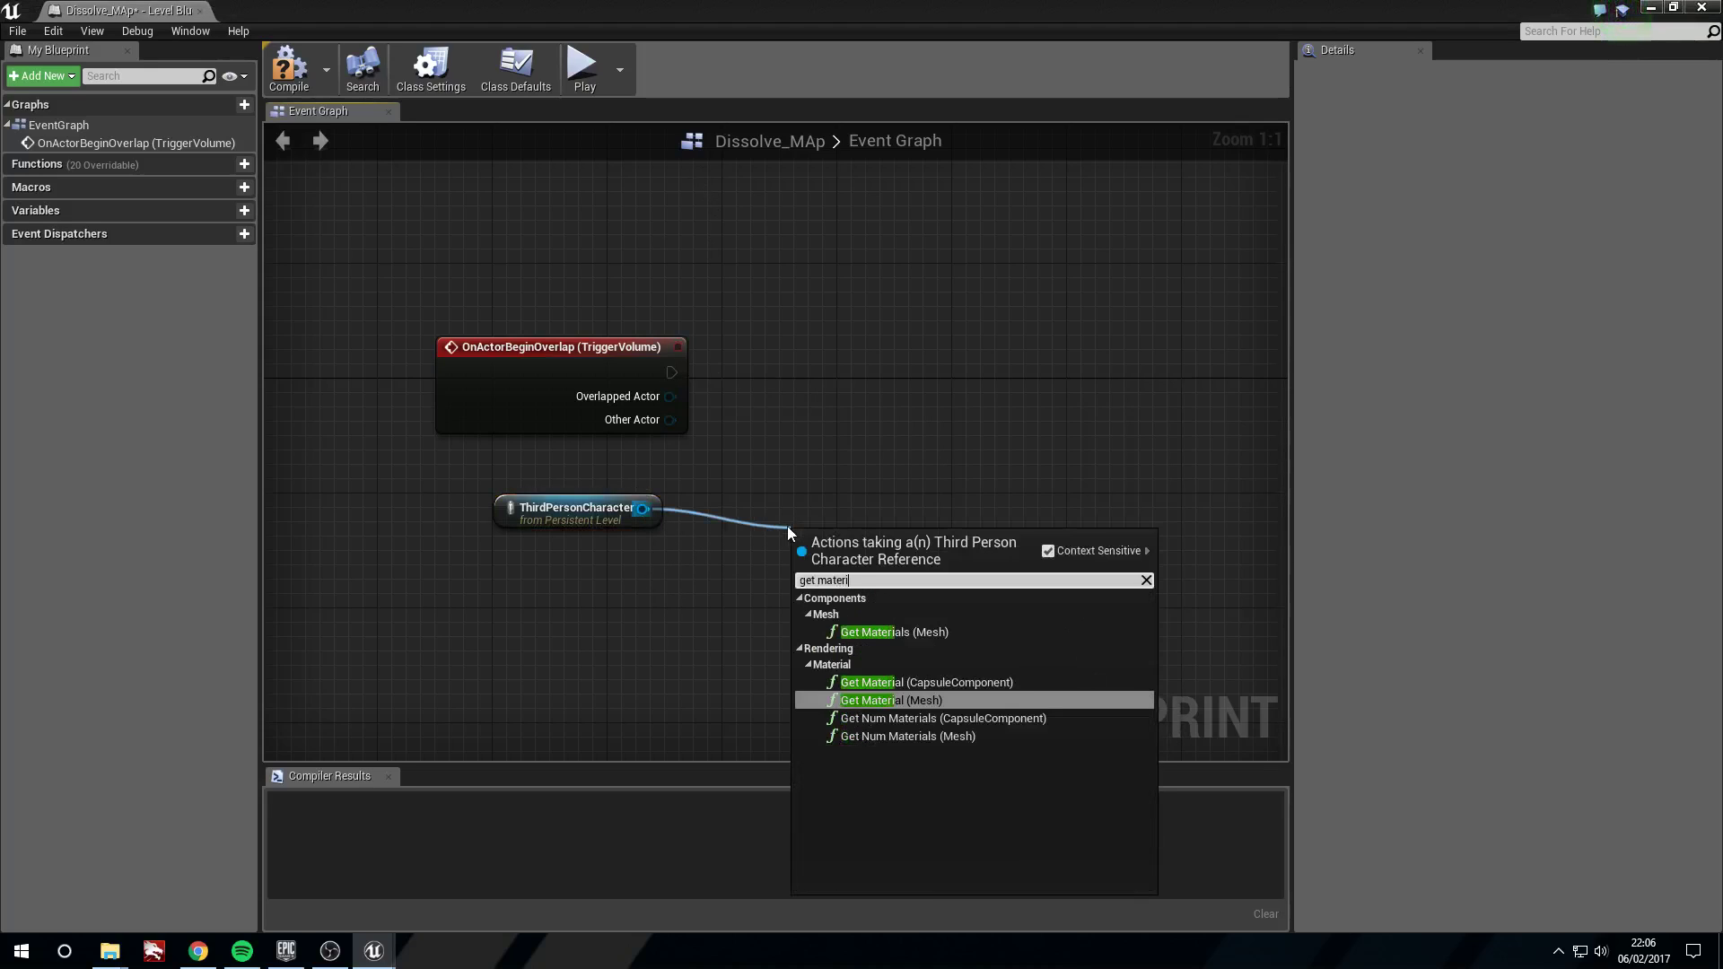
text(al)
key(Return)
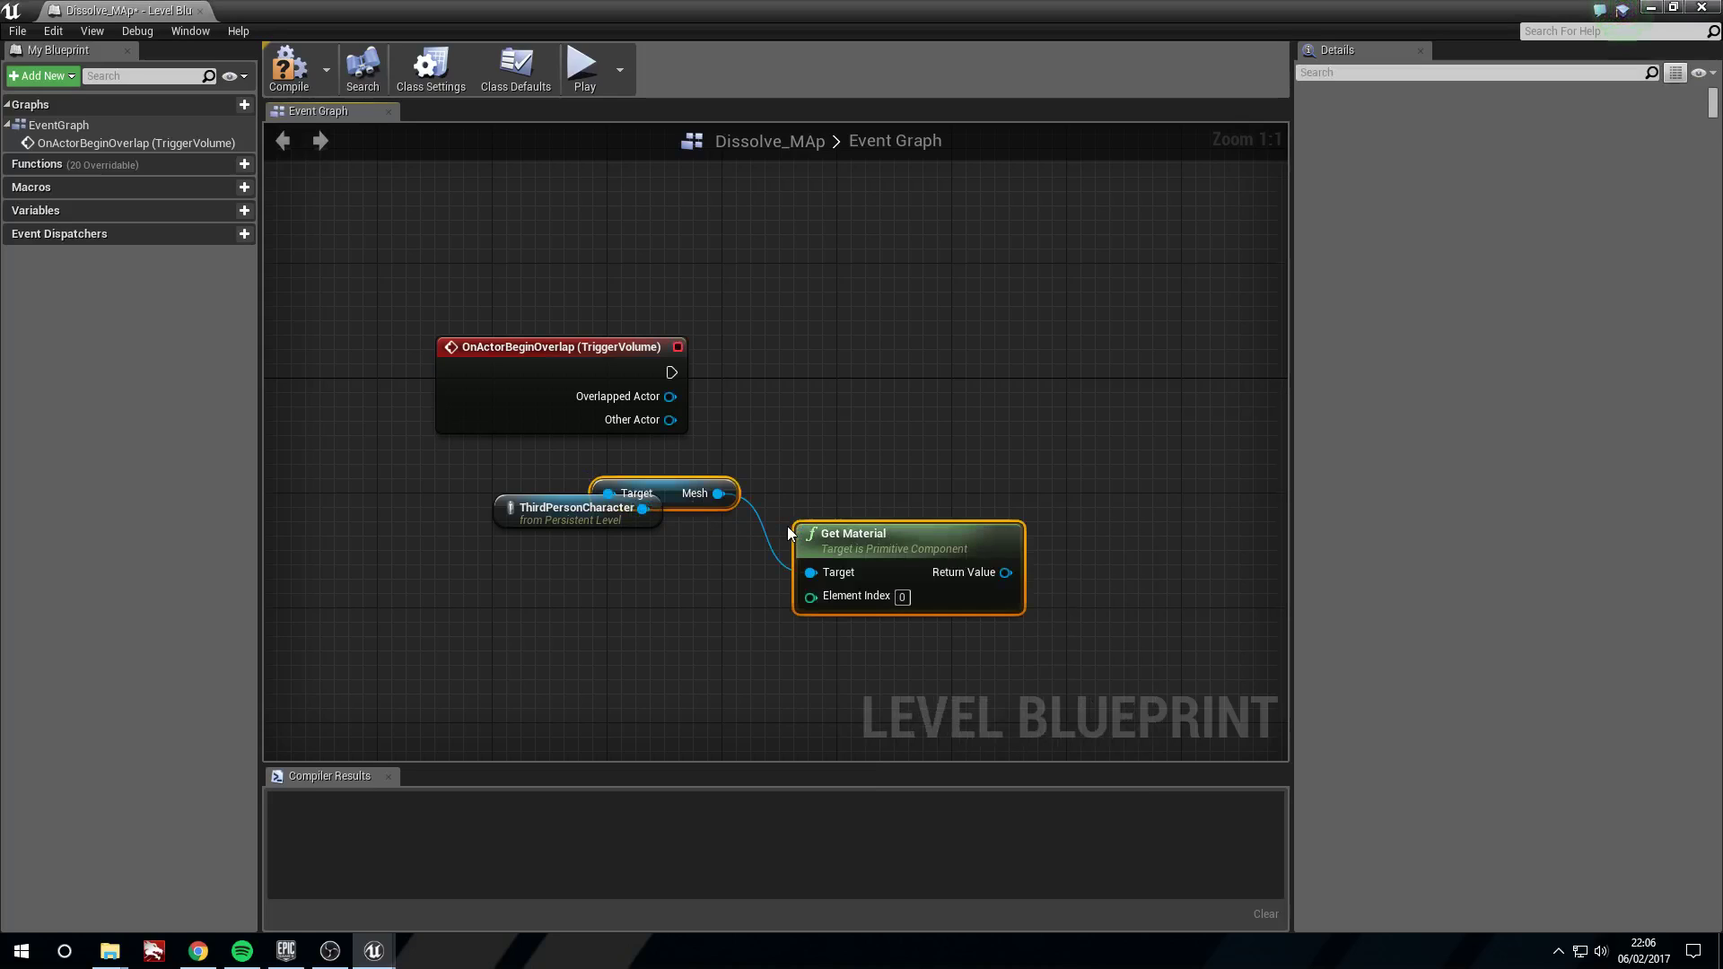
drag(510, 513, 424, 499)
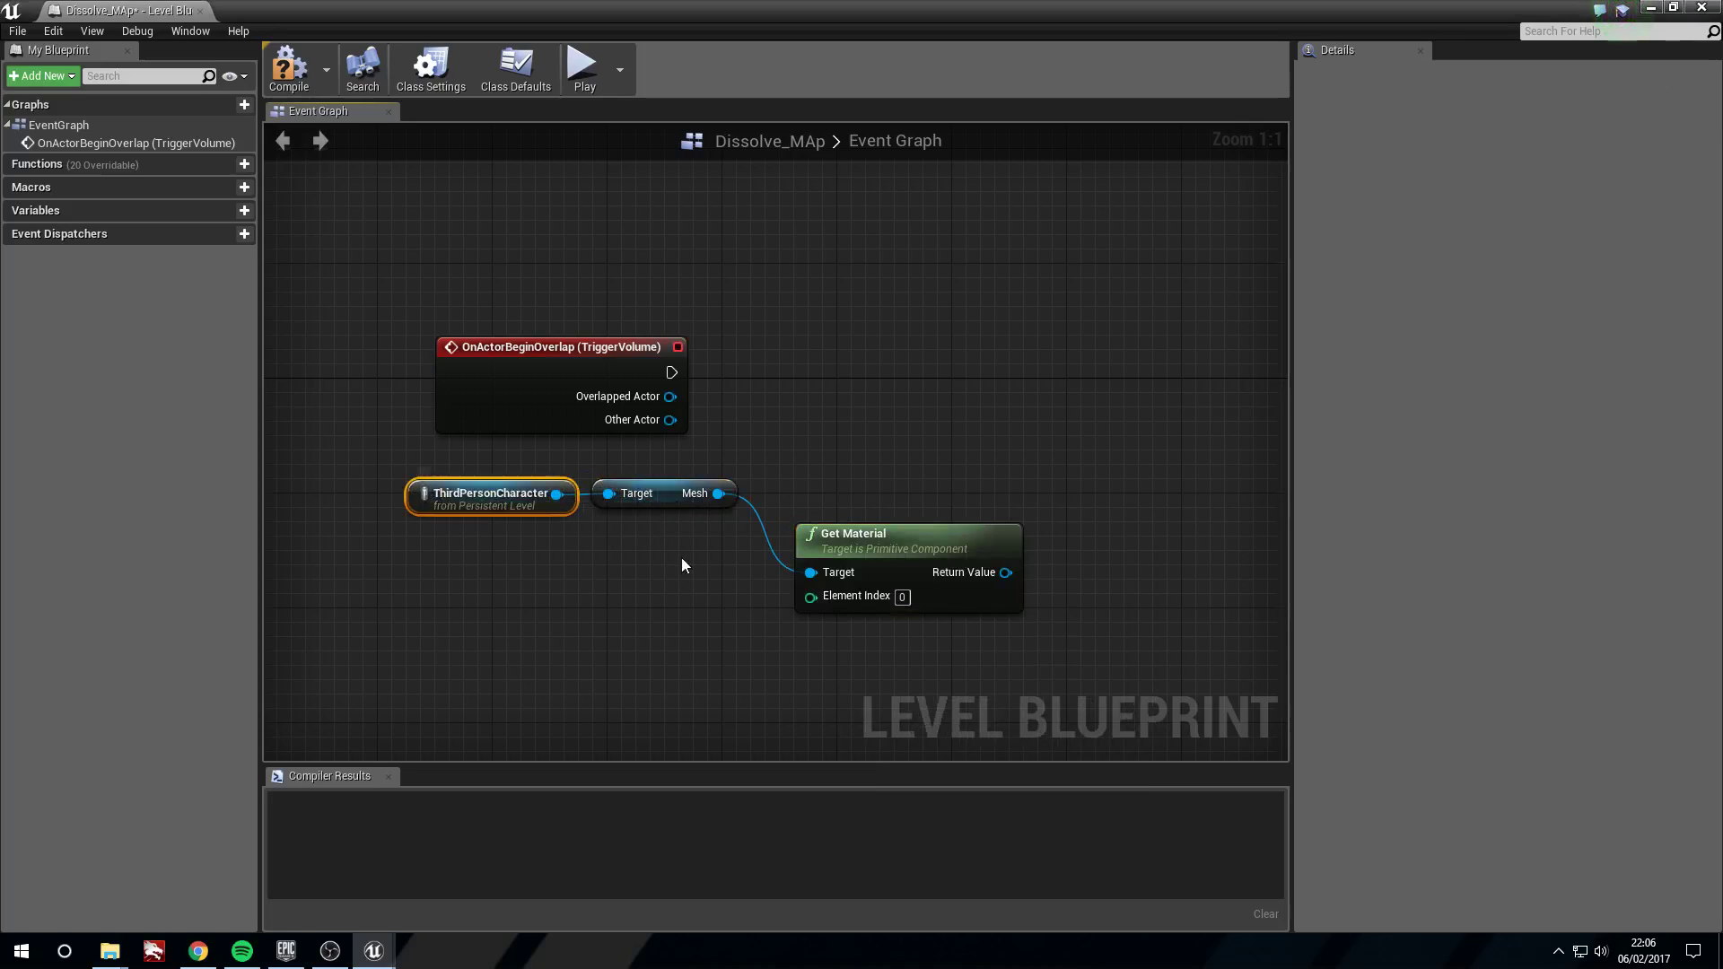
drag(662, 498, 669, 499)
click(865, 493)
drag(859, 539, 829, 469)
- Add a second Get Material node from Mesh with Element Index 1, and move the character reference and Mesh nodes lower
drag(721, 495, 794, 601)
text(get material)
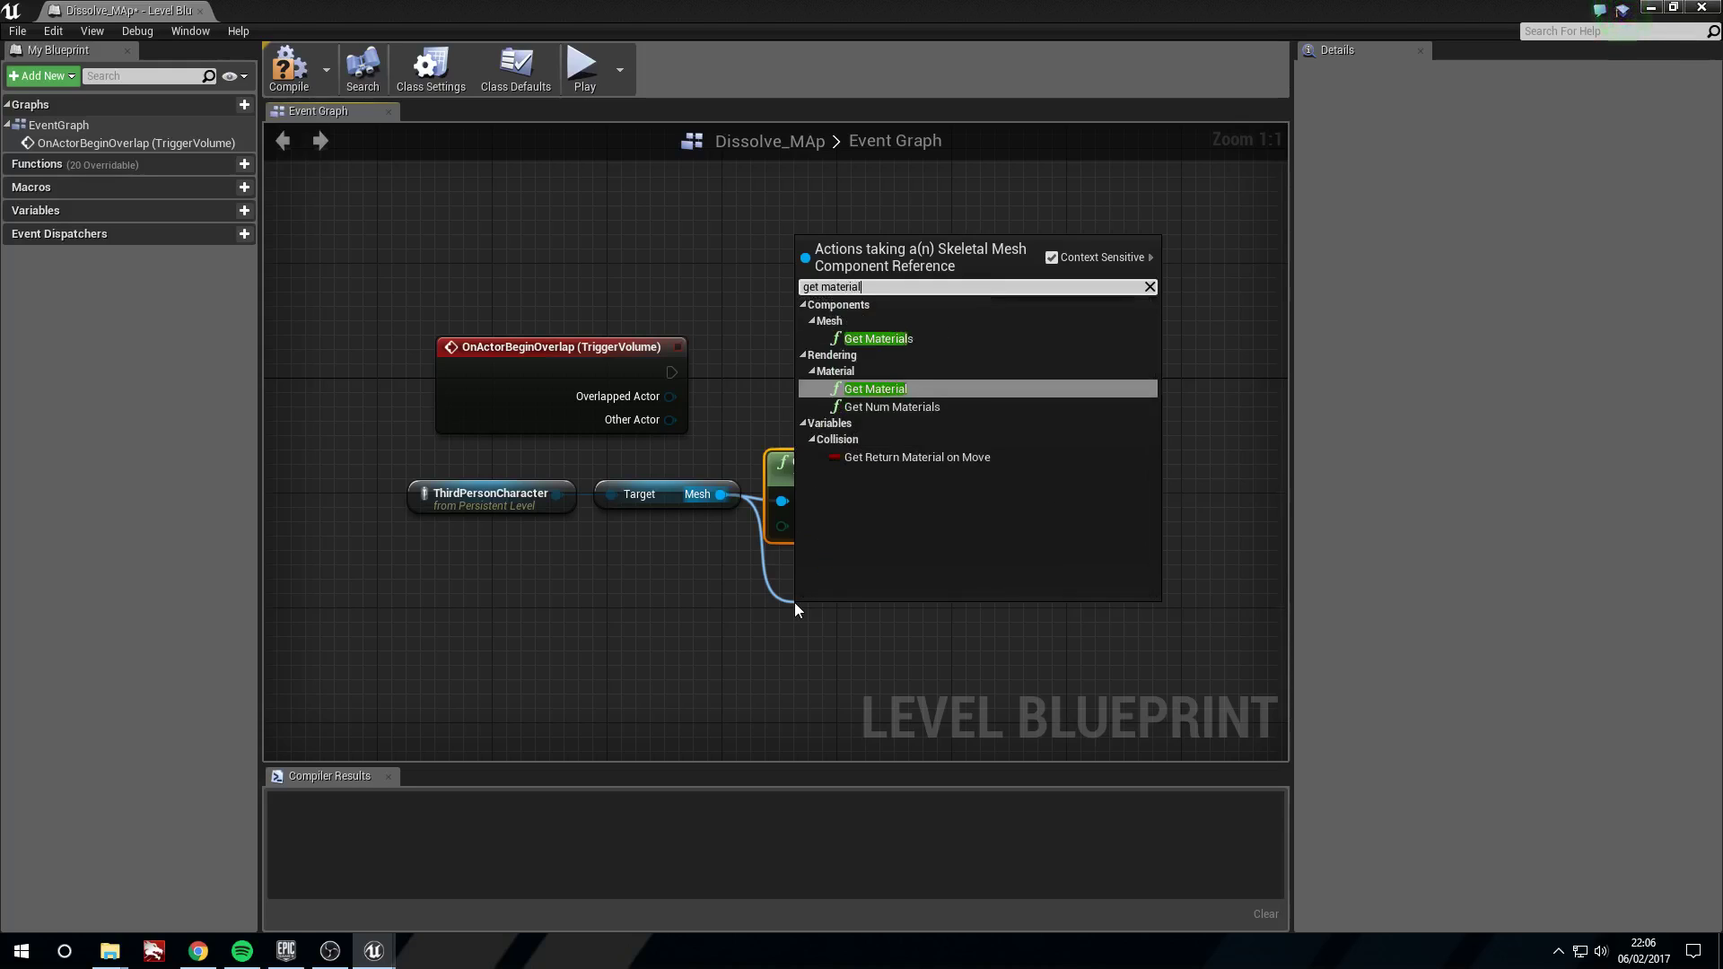
key(Return)
drag(935, 613, 906, 571)
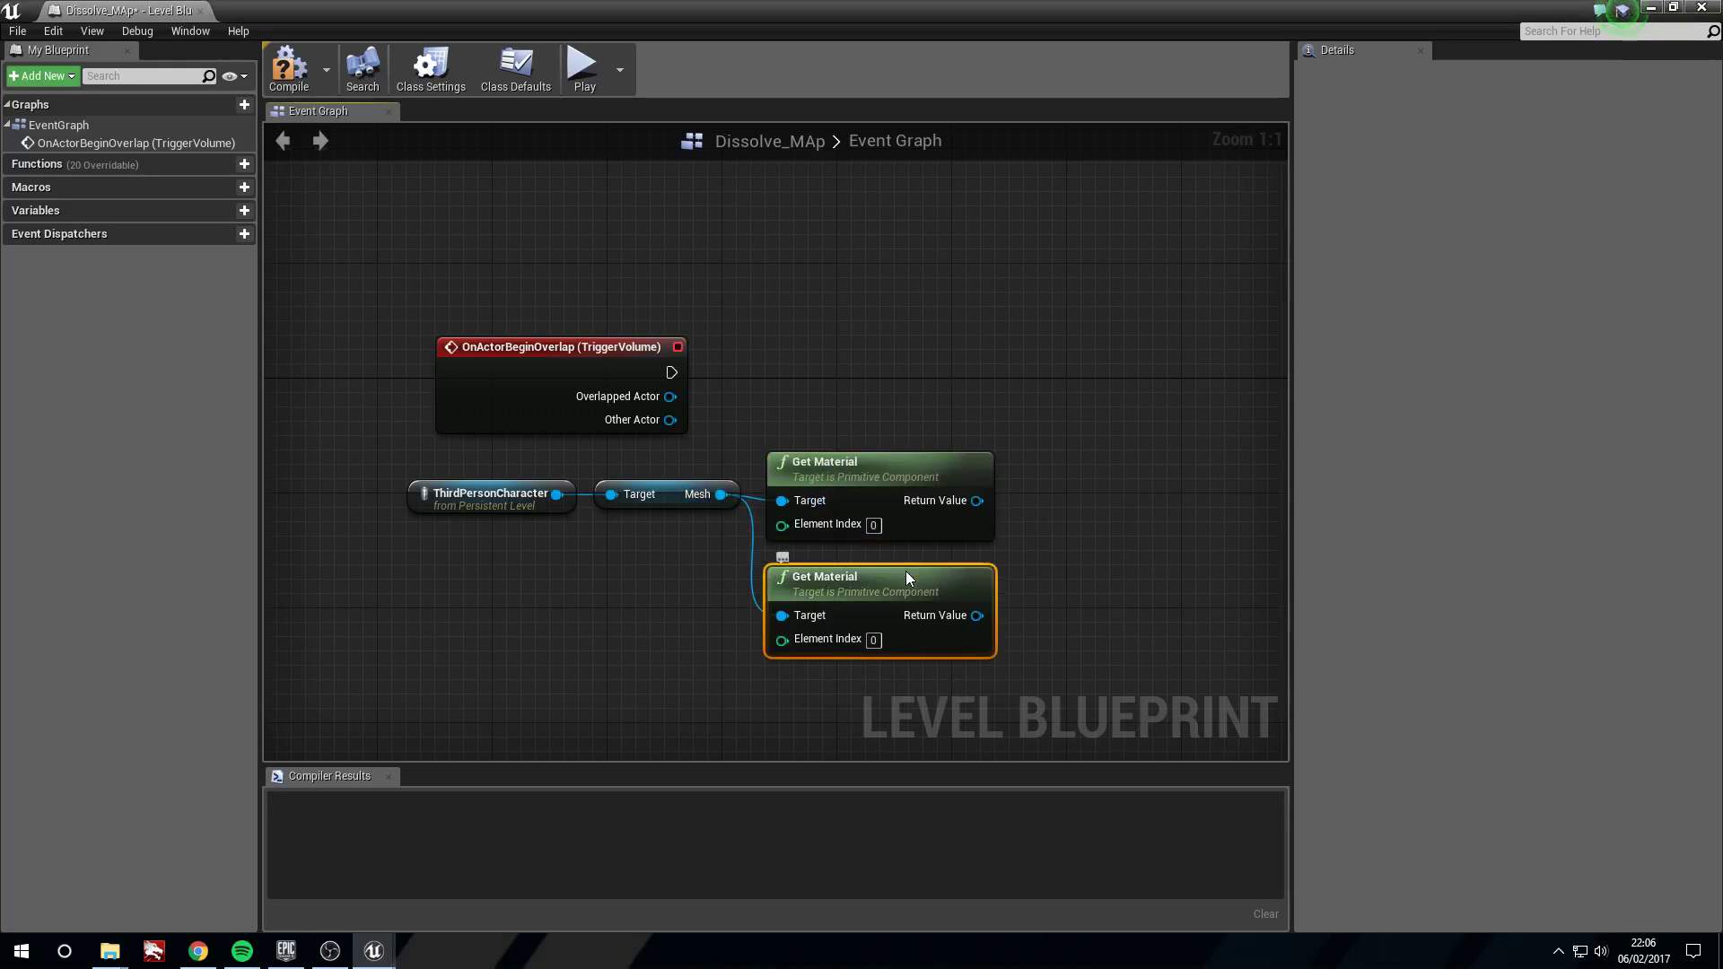
click(873, 639)
text(1)
drag(338, 454, 648, 544)
click(753, 409)
right_drag(757, 406, 541, 397)
- Try to feed the first Get Material result into a Set Scalar Parameter Value node, and delete that node
drag(762, 492, 875, 402)
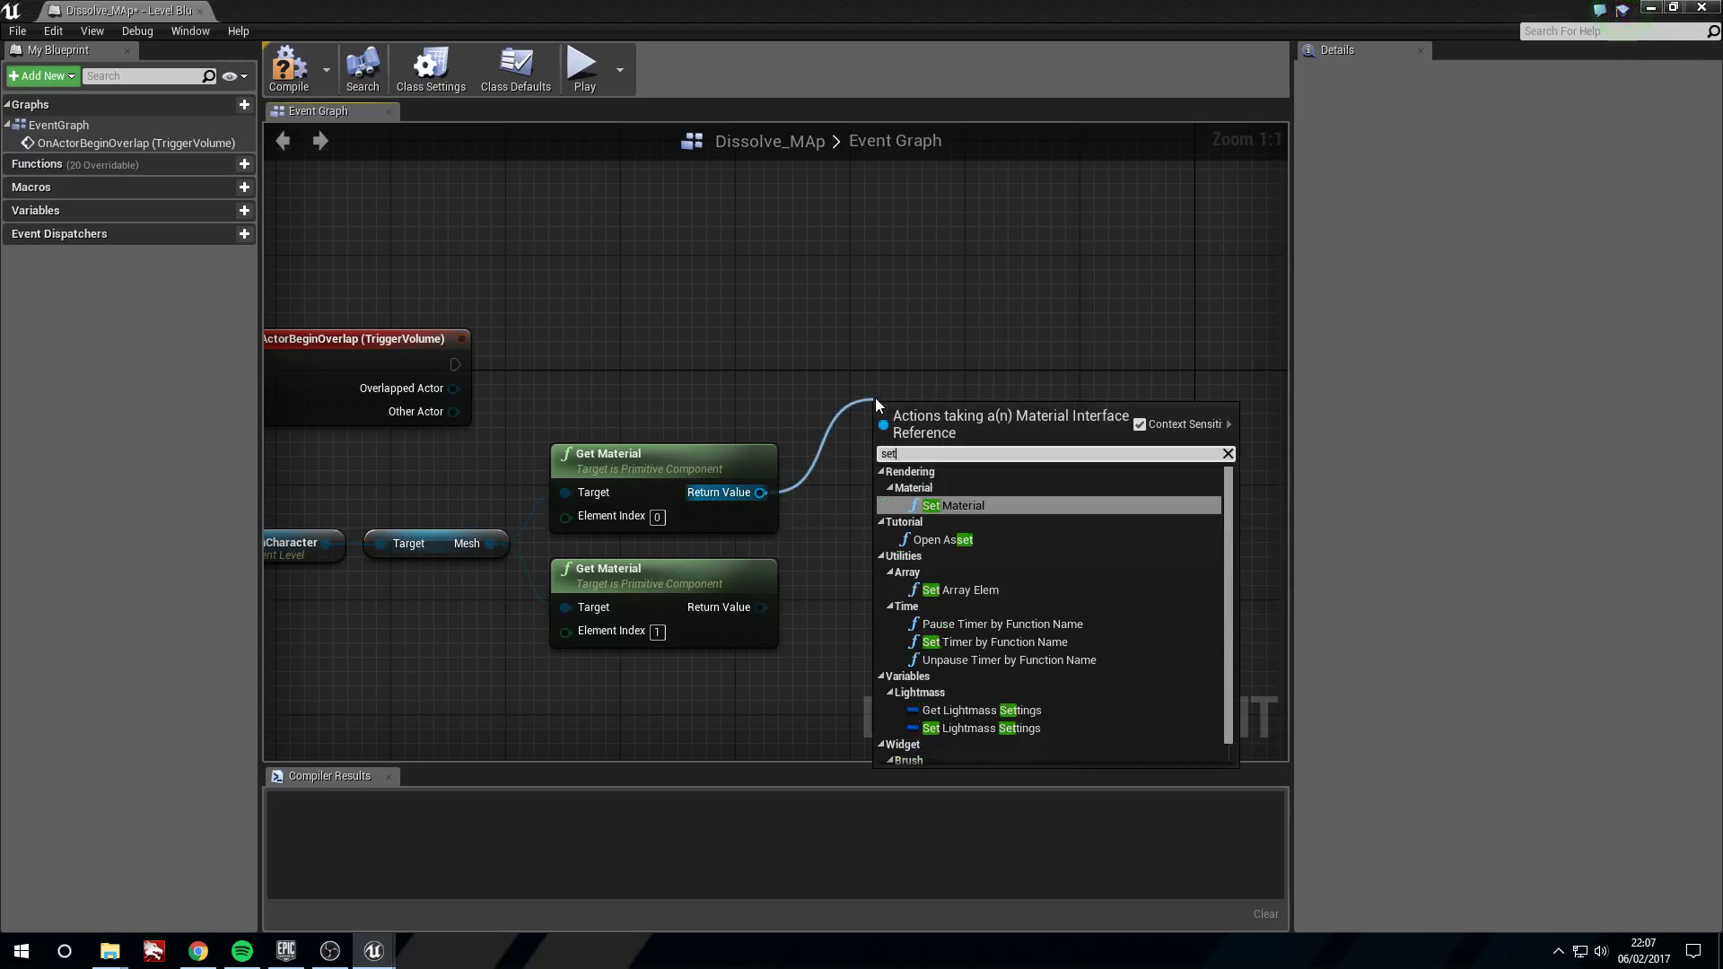
text(scal)
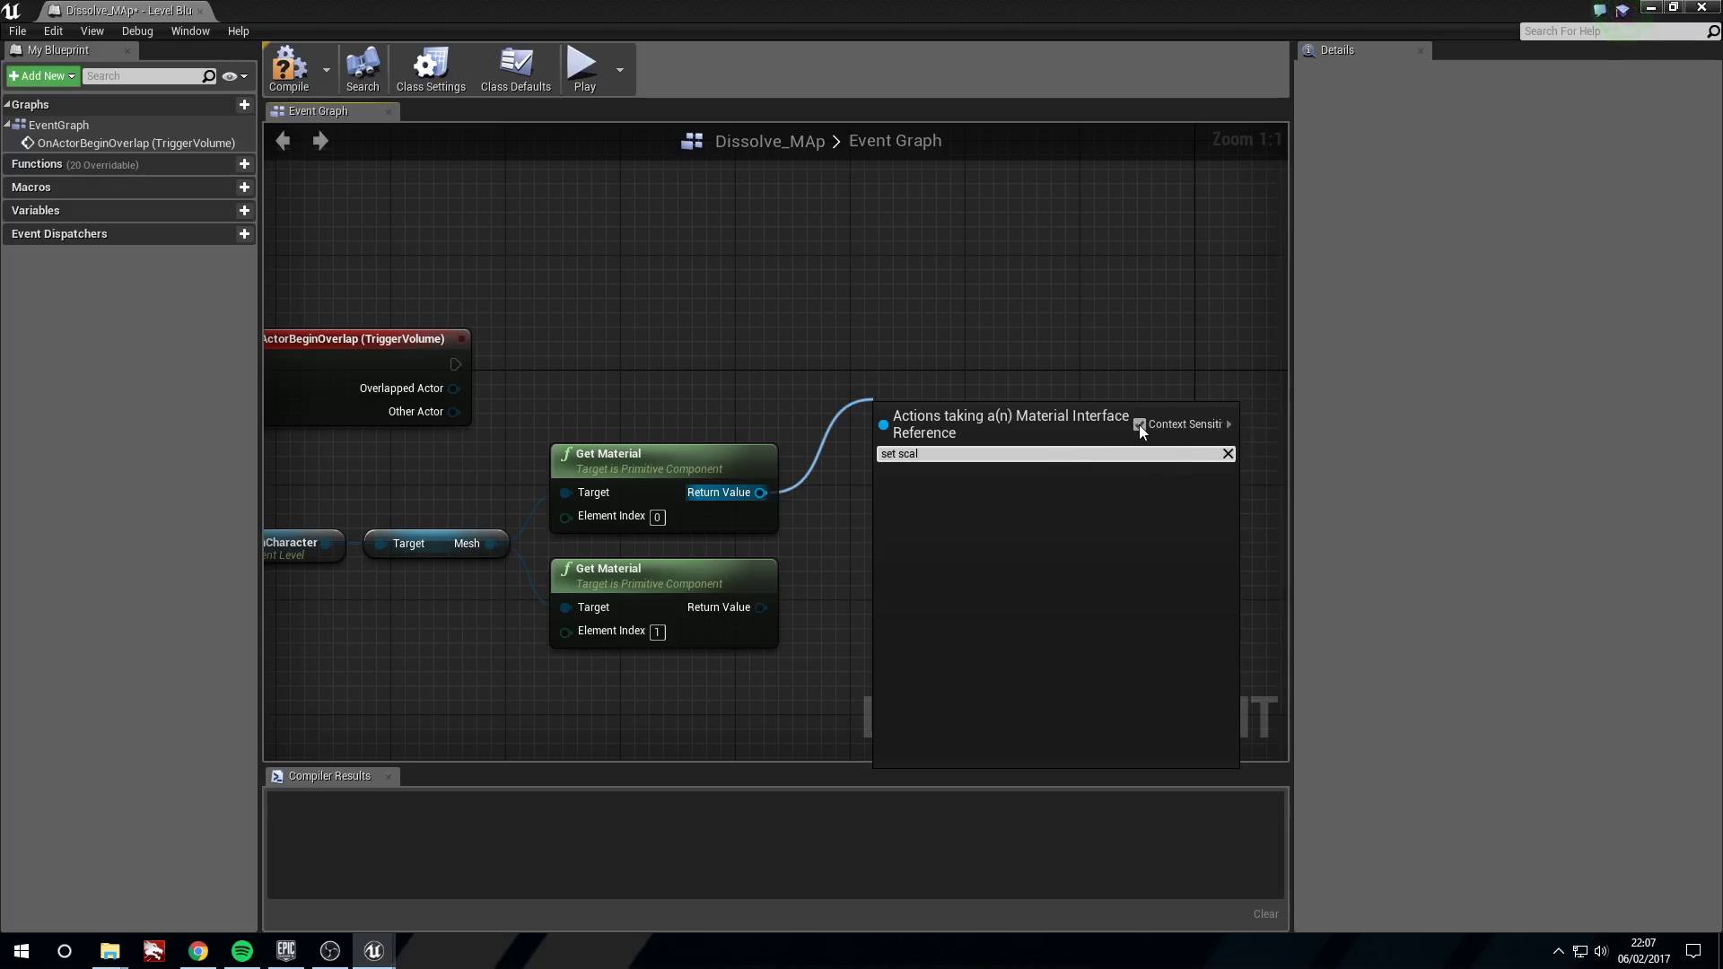
click(1139, 423)
click(1037, 649)
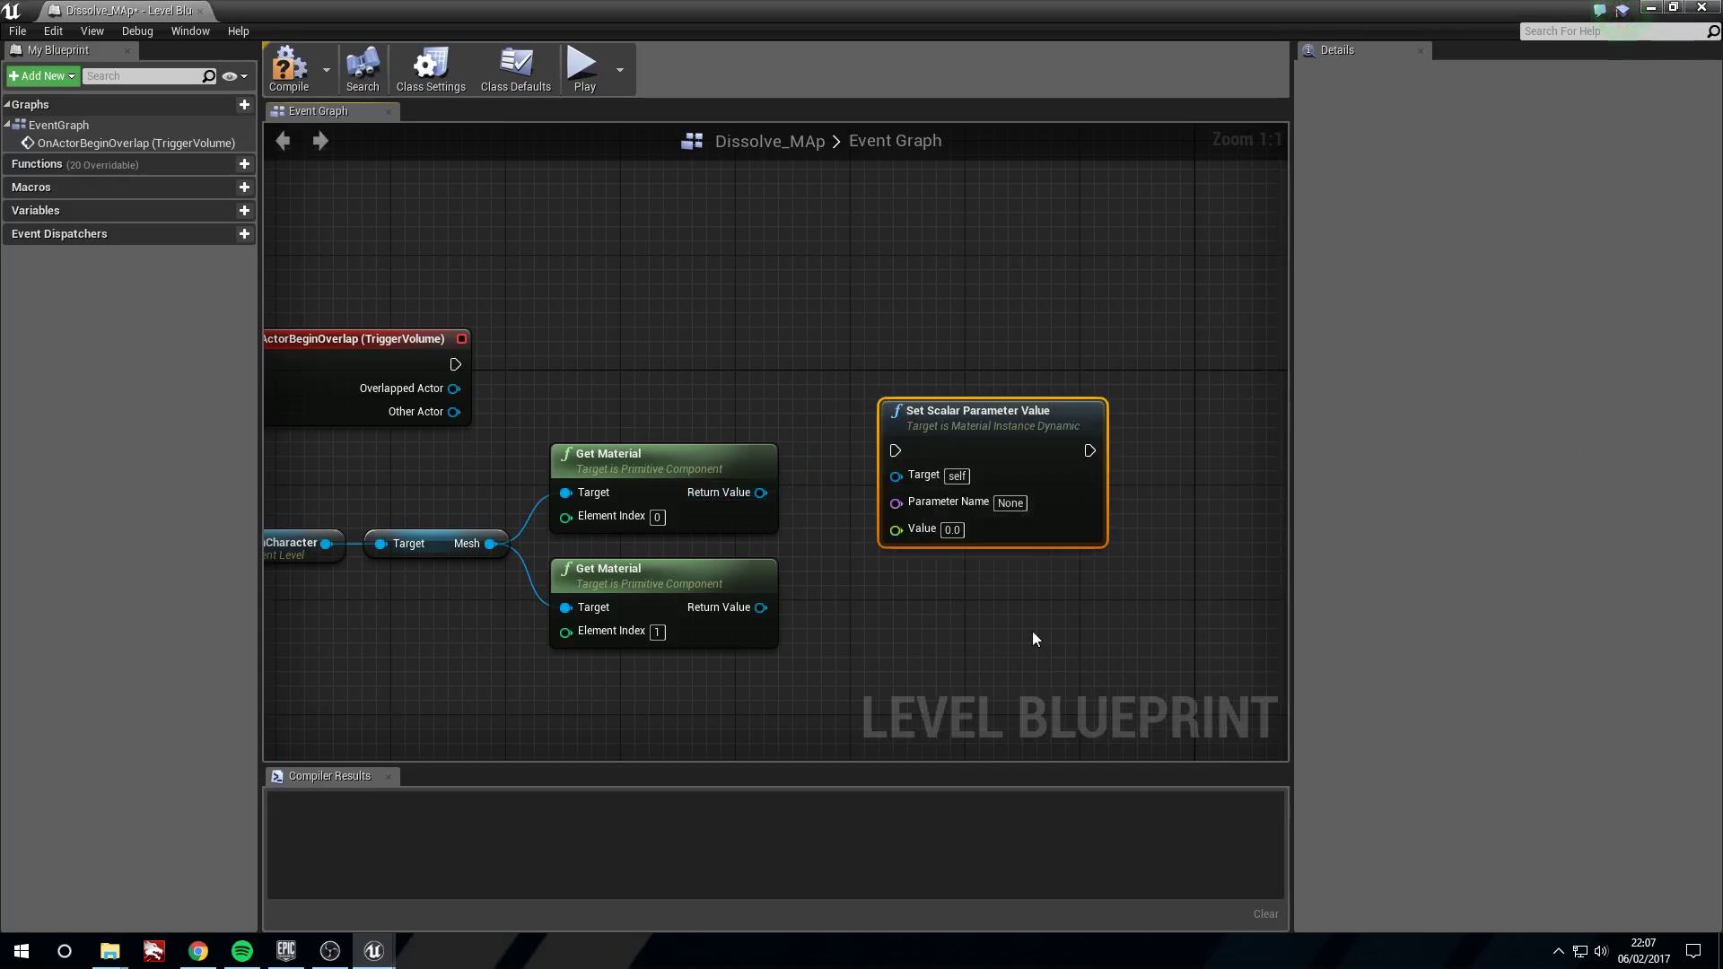
drag(782, 489, 916, 476)
click(725, 313)
right_drag(662, 330, 696, 287)
click(1041, 375)
key(Delete)
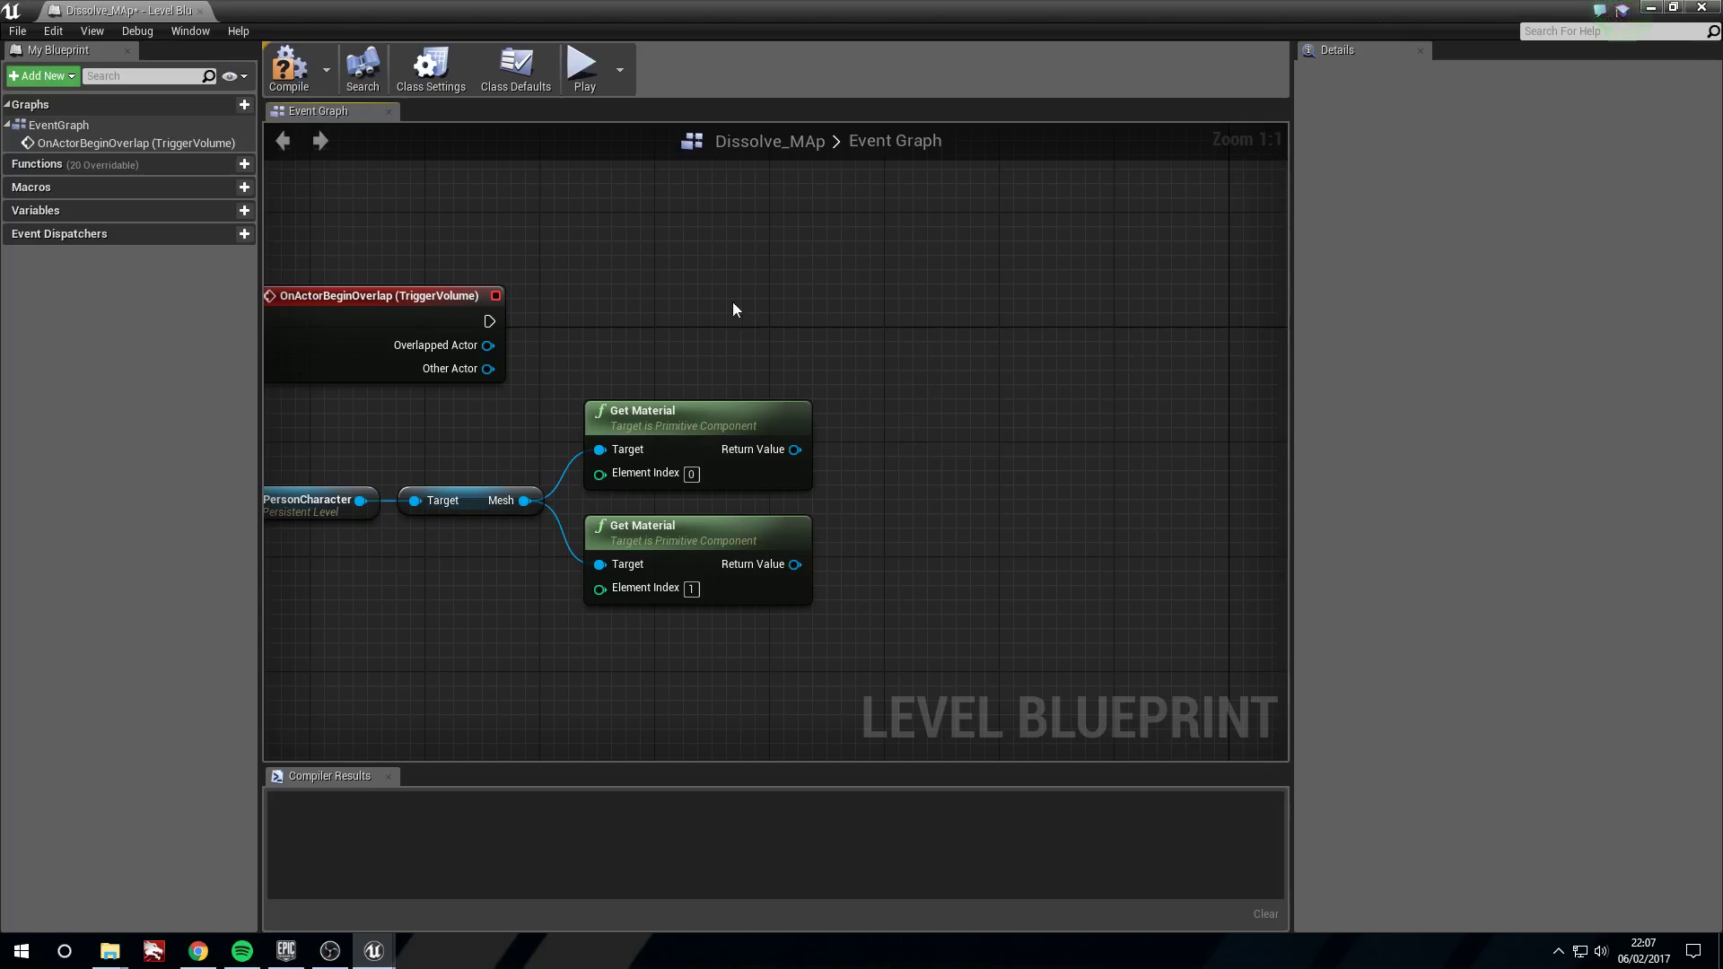
- Replace the Get Material nodes with a Create Dynamic Material Instance node targeting Mesh and executed by the OnActorBeginOverlap event
drag(731, 306, 743, 665)
key(Delete)
drag(533, 505, 680, 481)
text(creat dynami)
key(Return)
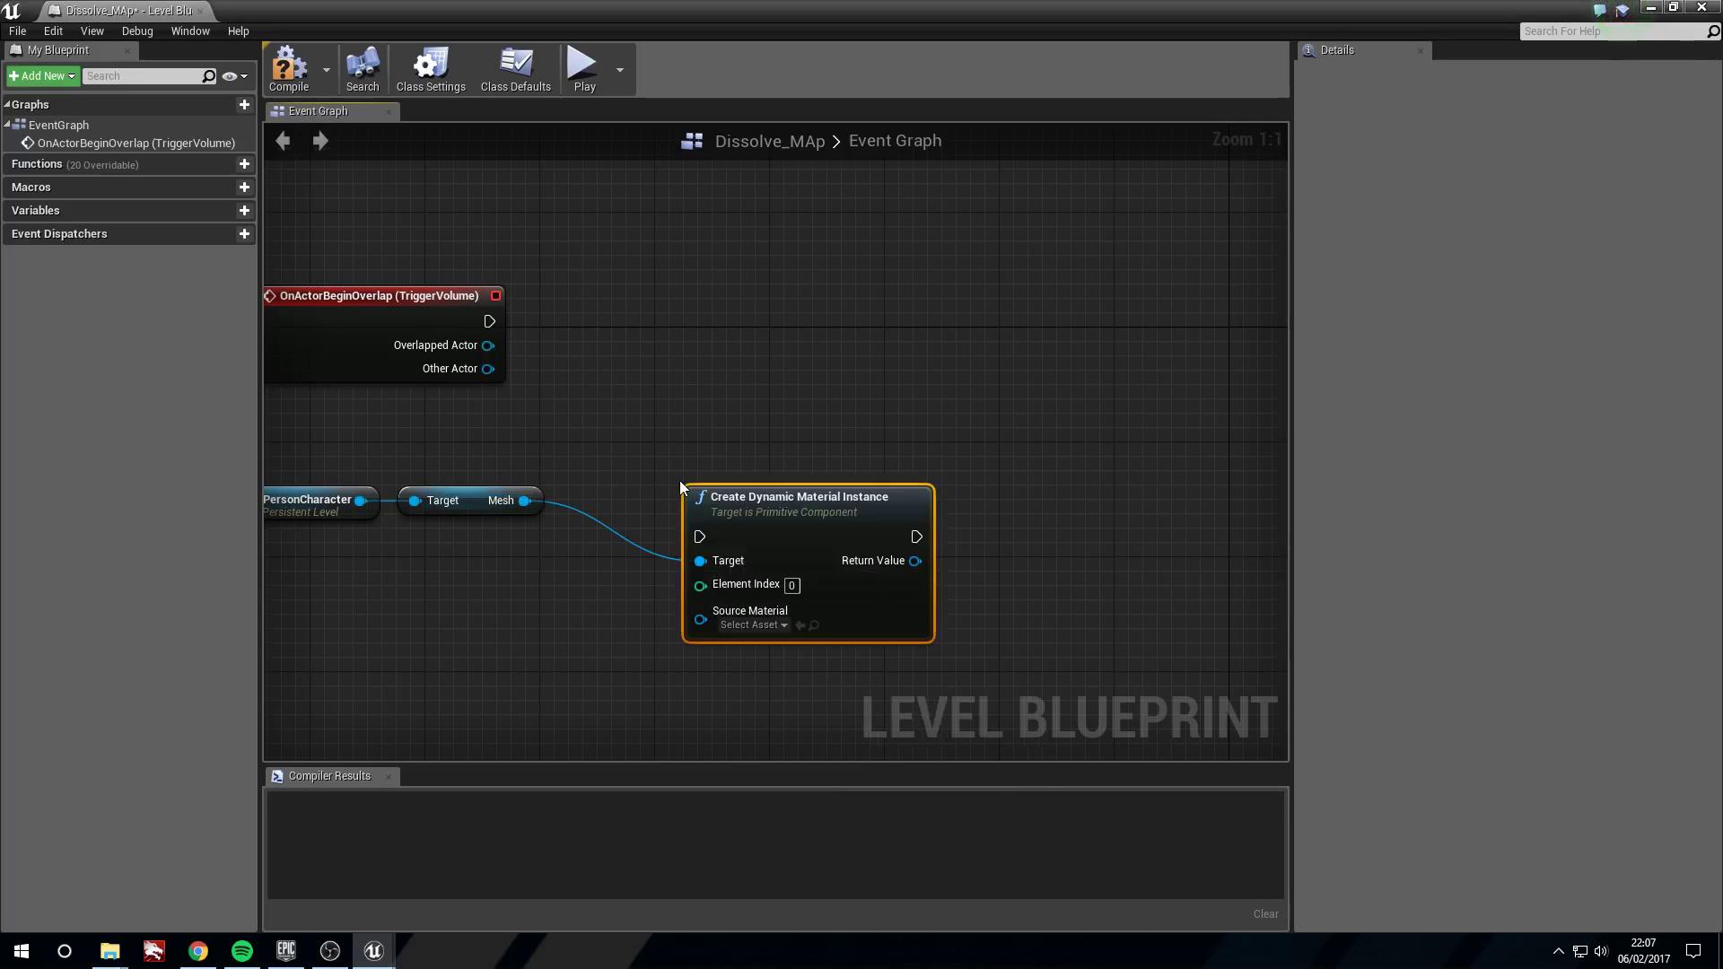
drag(713, 489, 683, 350)
drag(489, 321, 672, 393)
drag(691, 400, 706, 356)
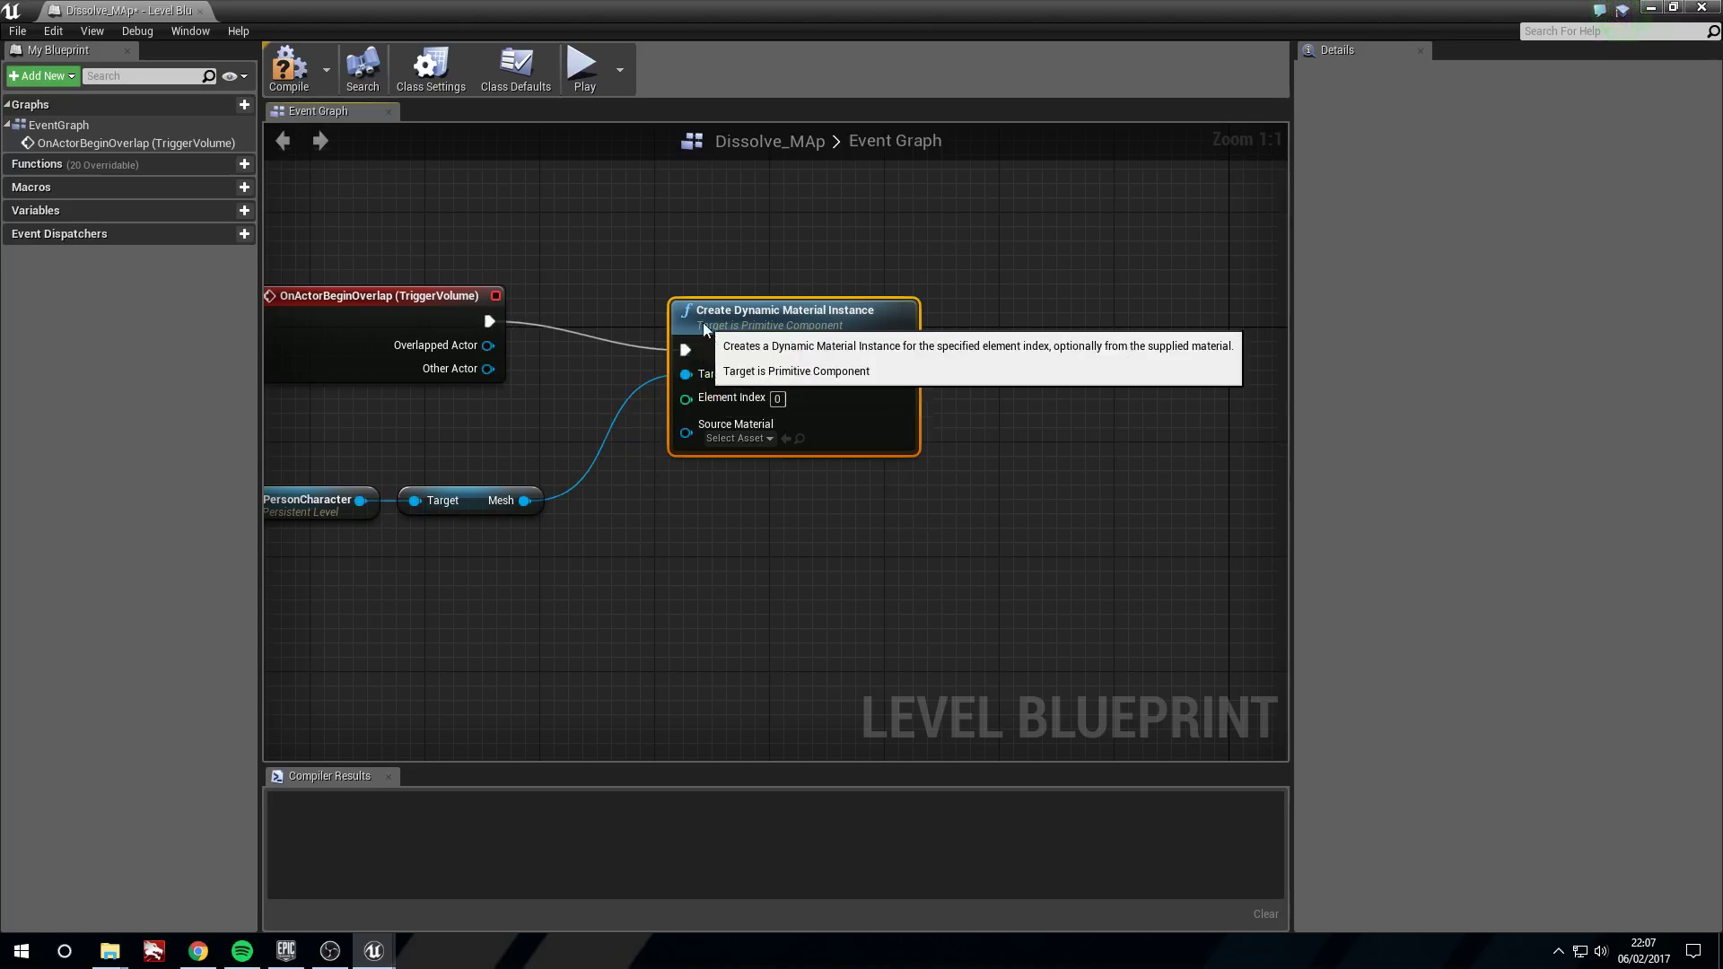
- Set the Create Dynamic Material Instance node's Source Material to Dissolve_M
click(763, 440)
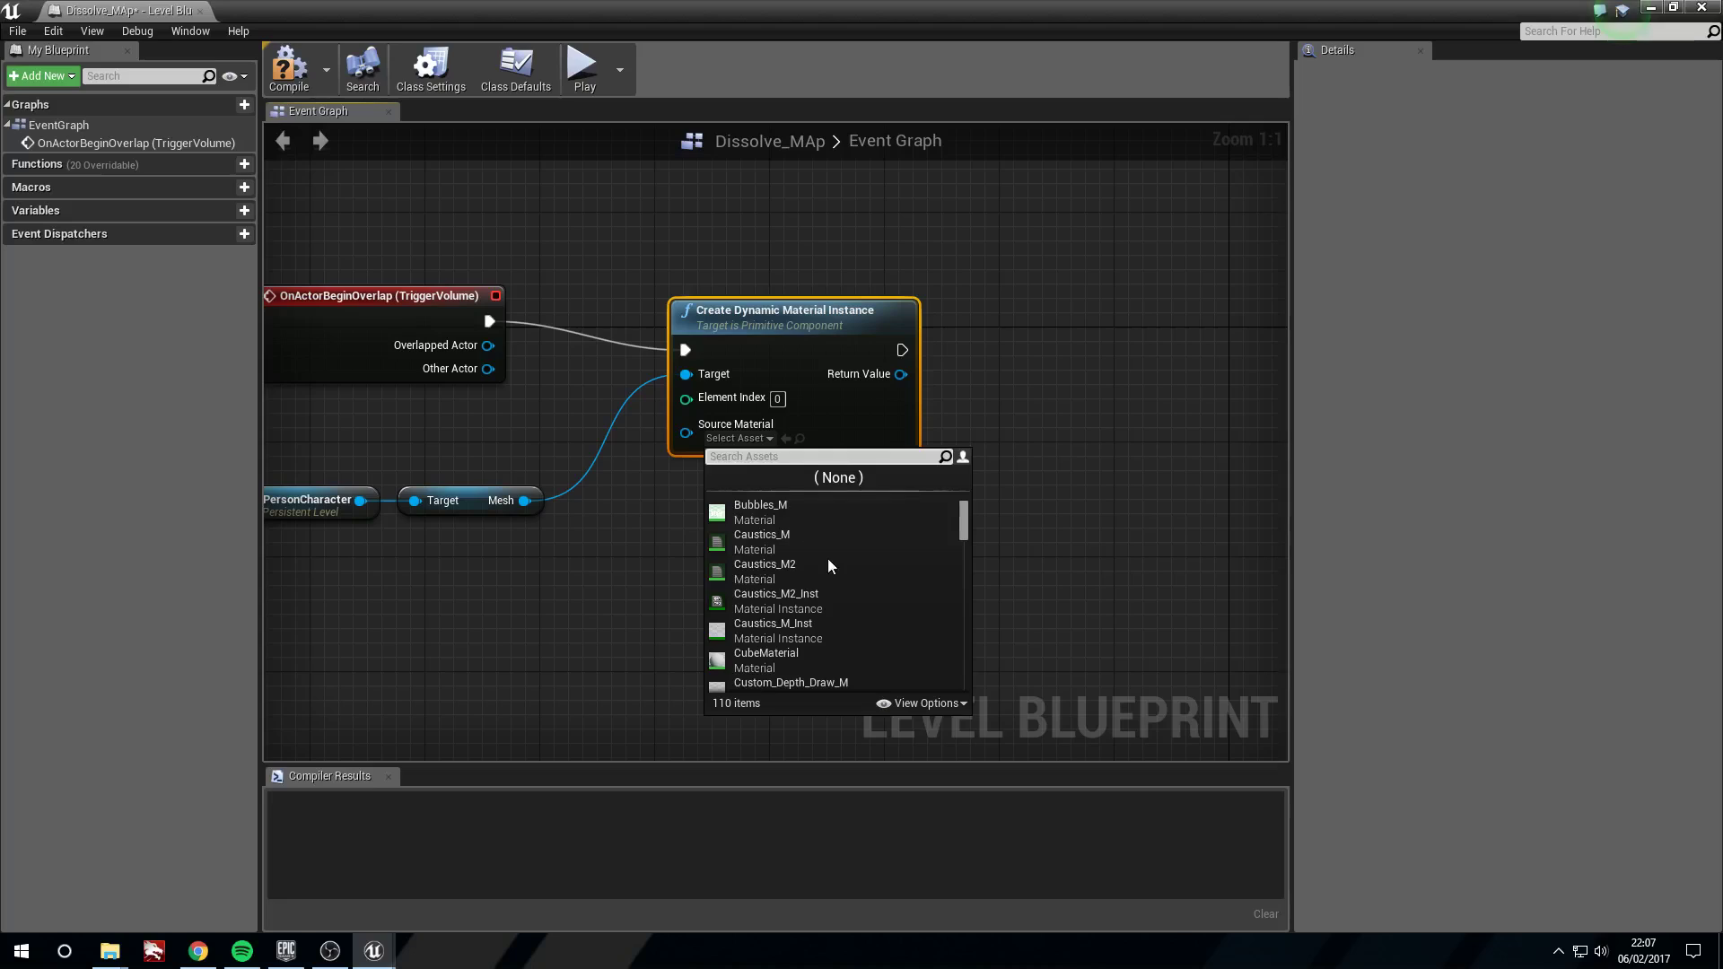
scroll(913, 584, down, 1)
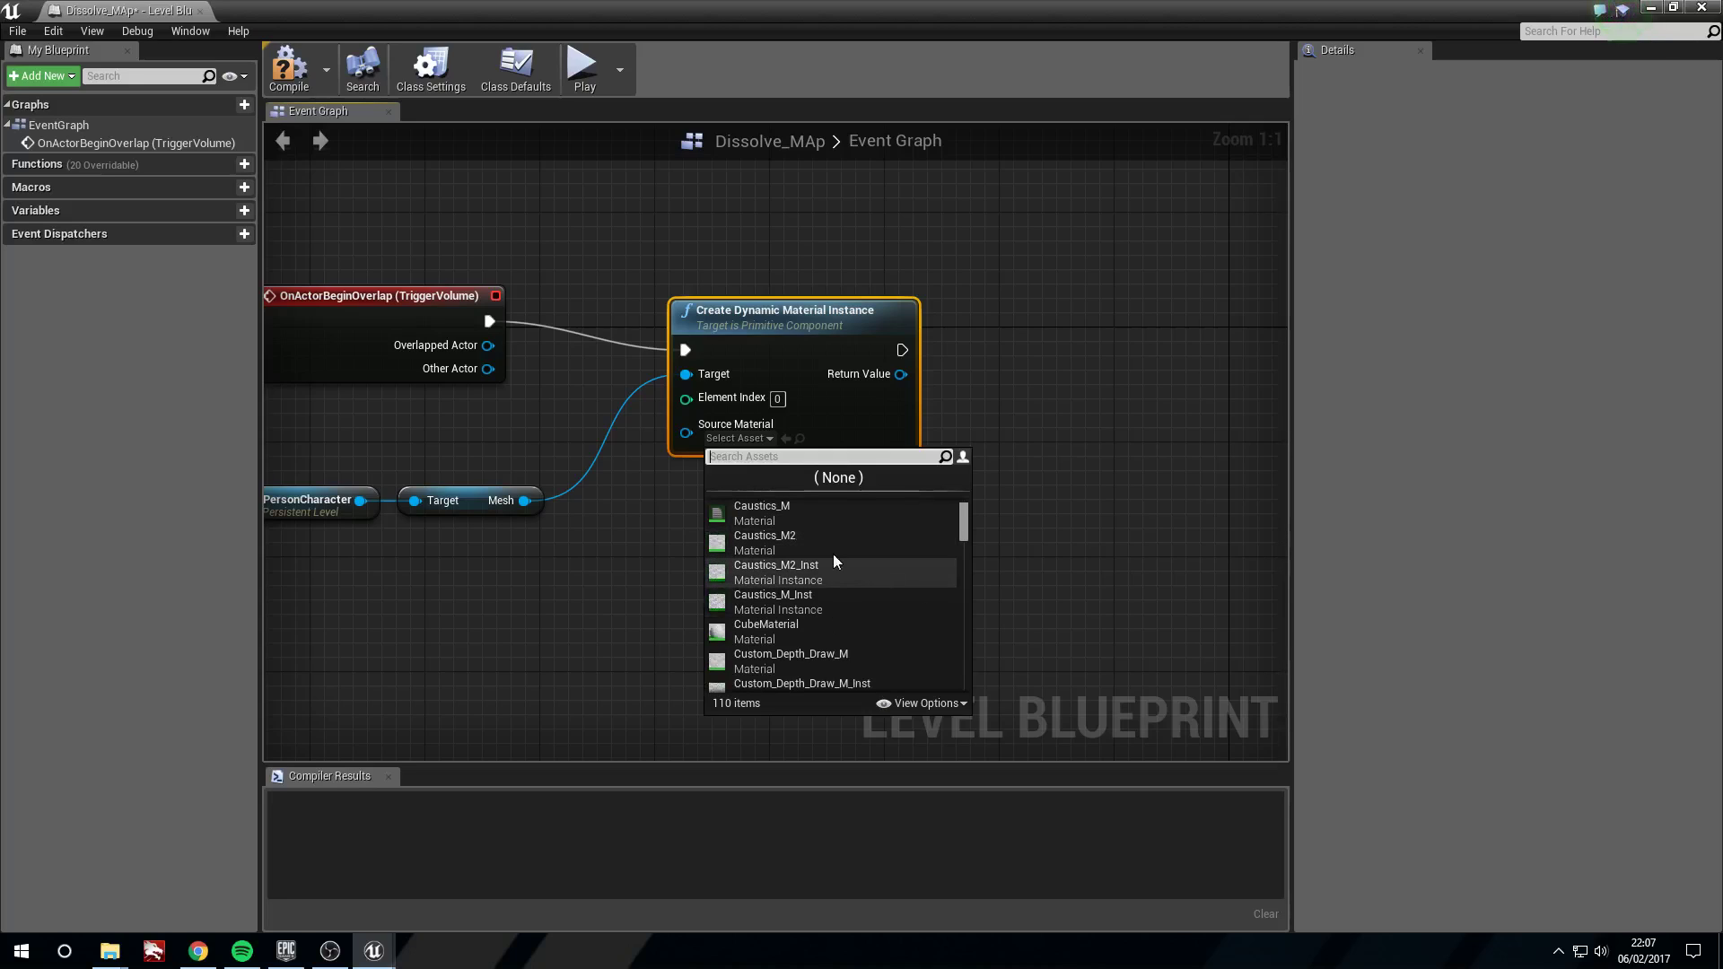
text(d)
text(iss)
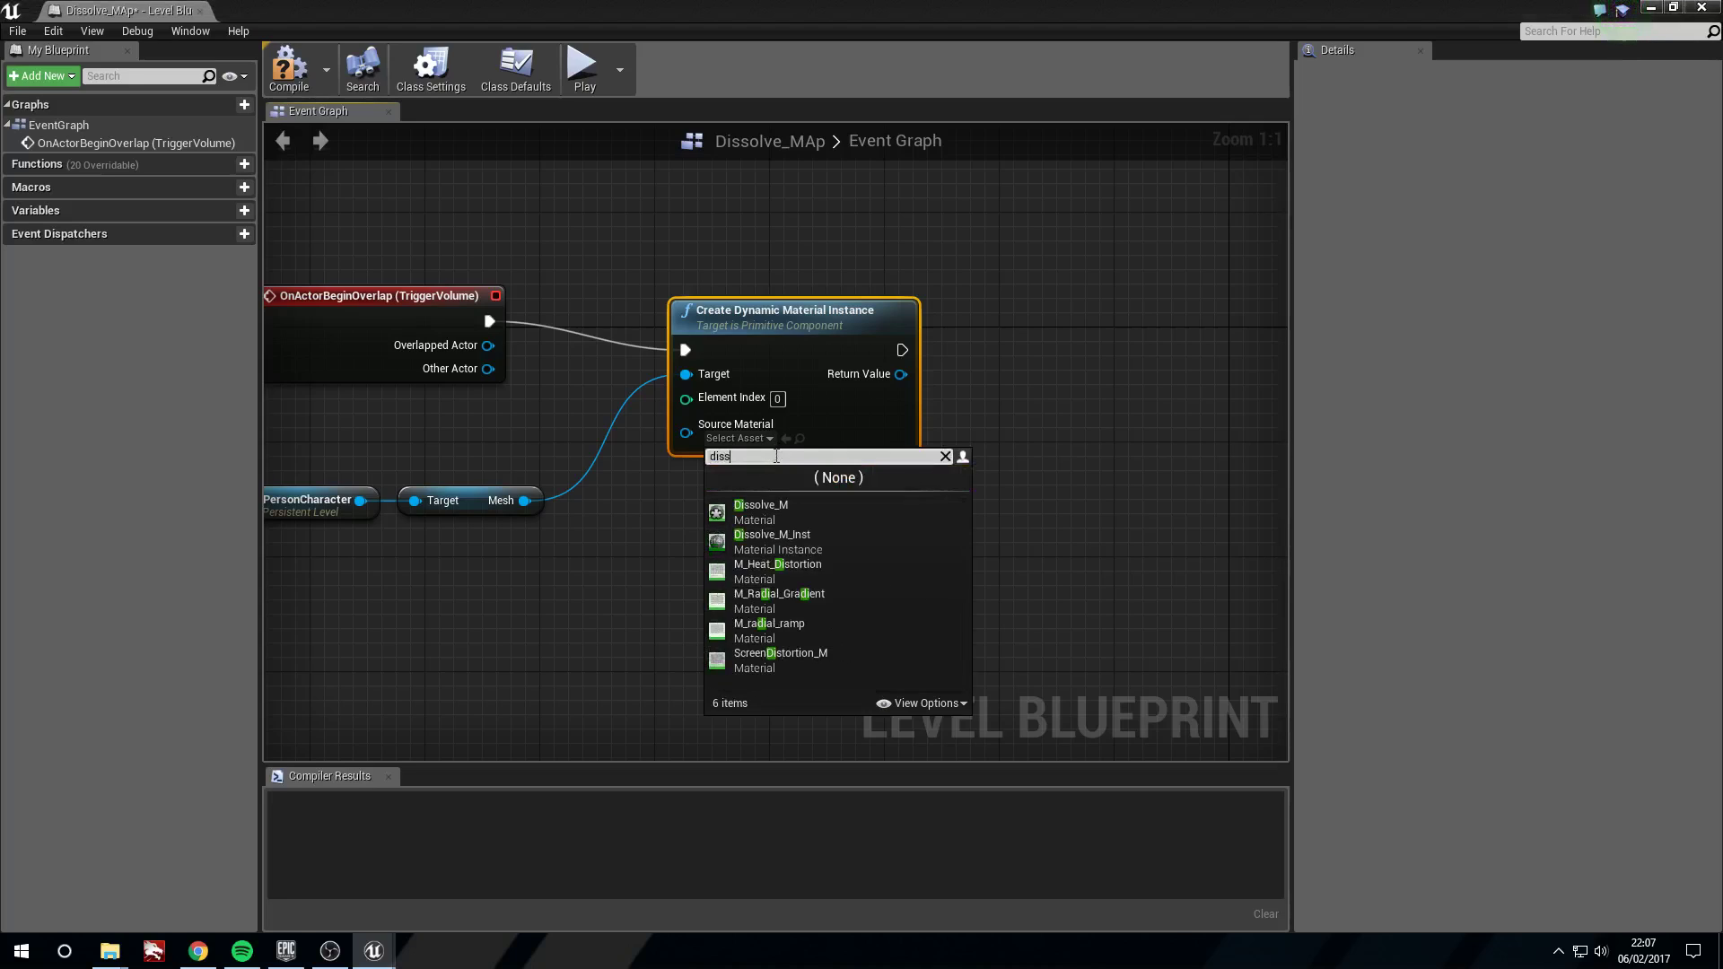
text(olve)
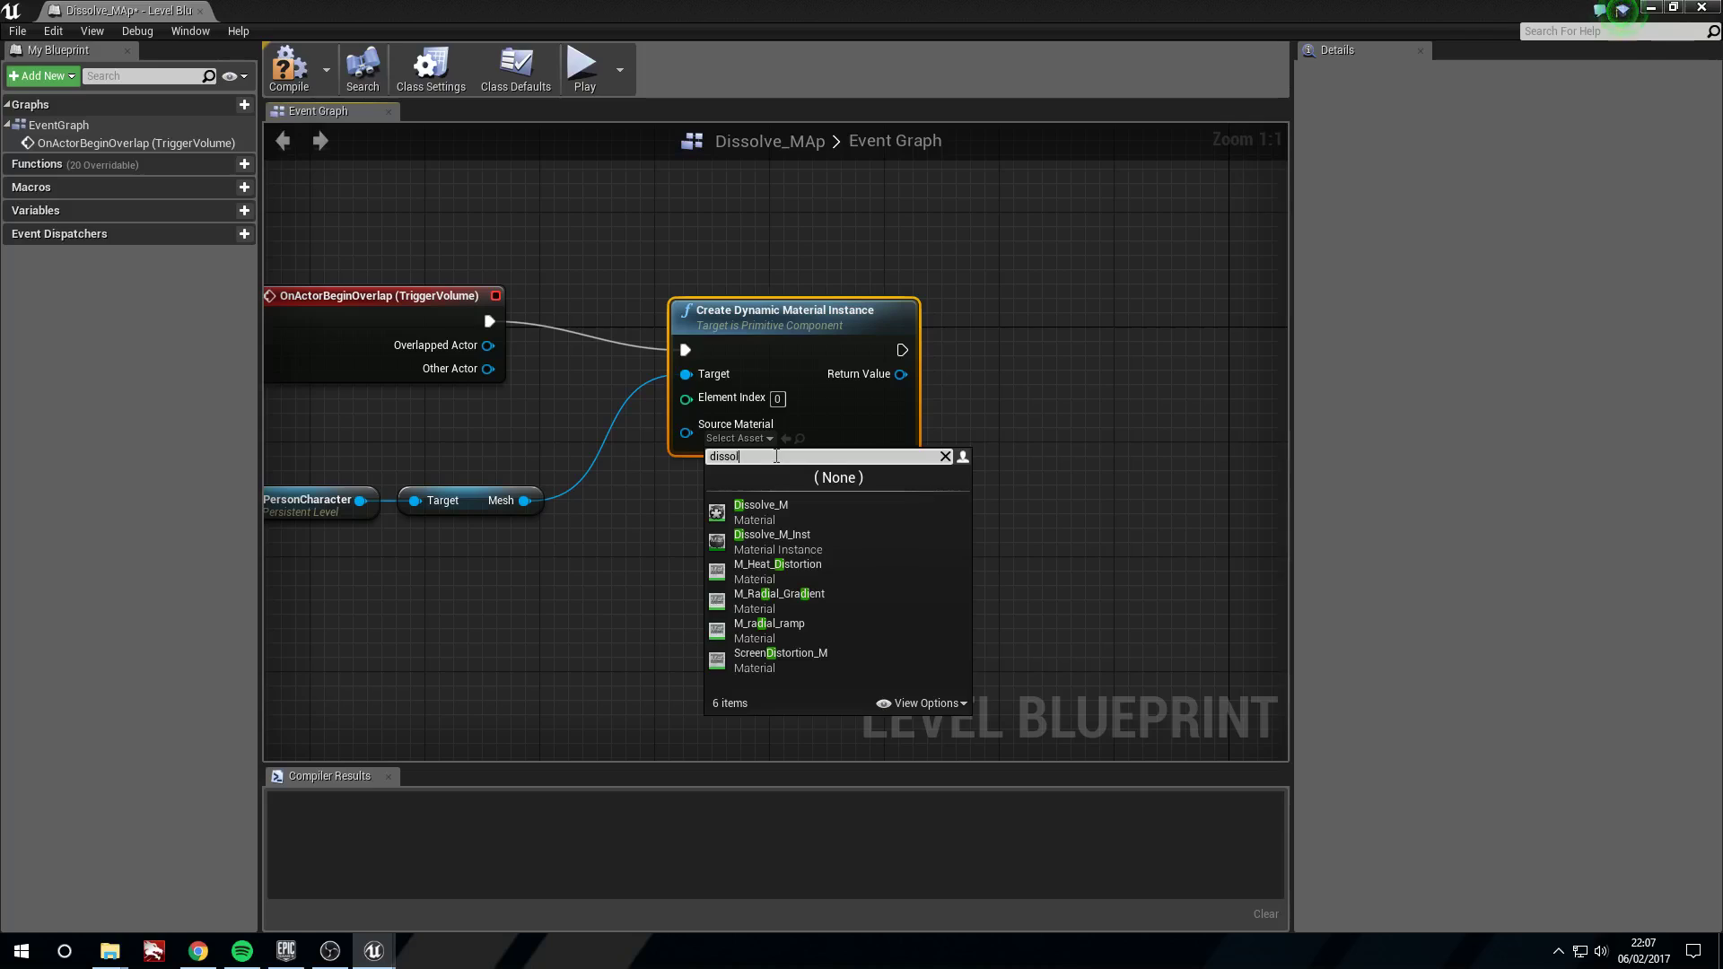
click(758, 510)
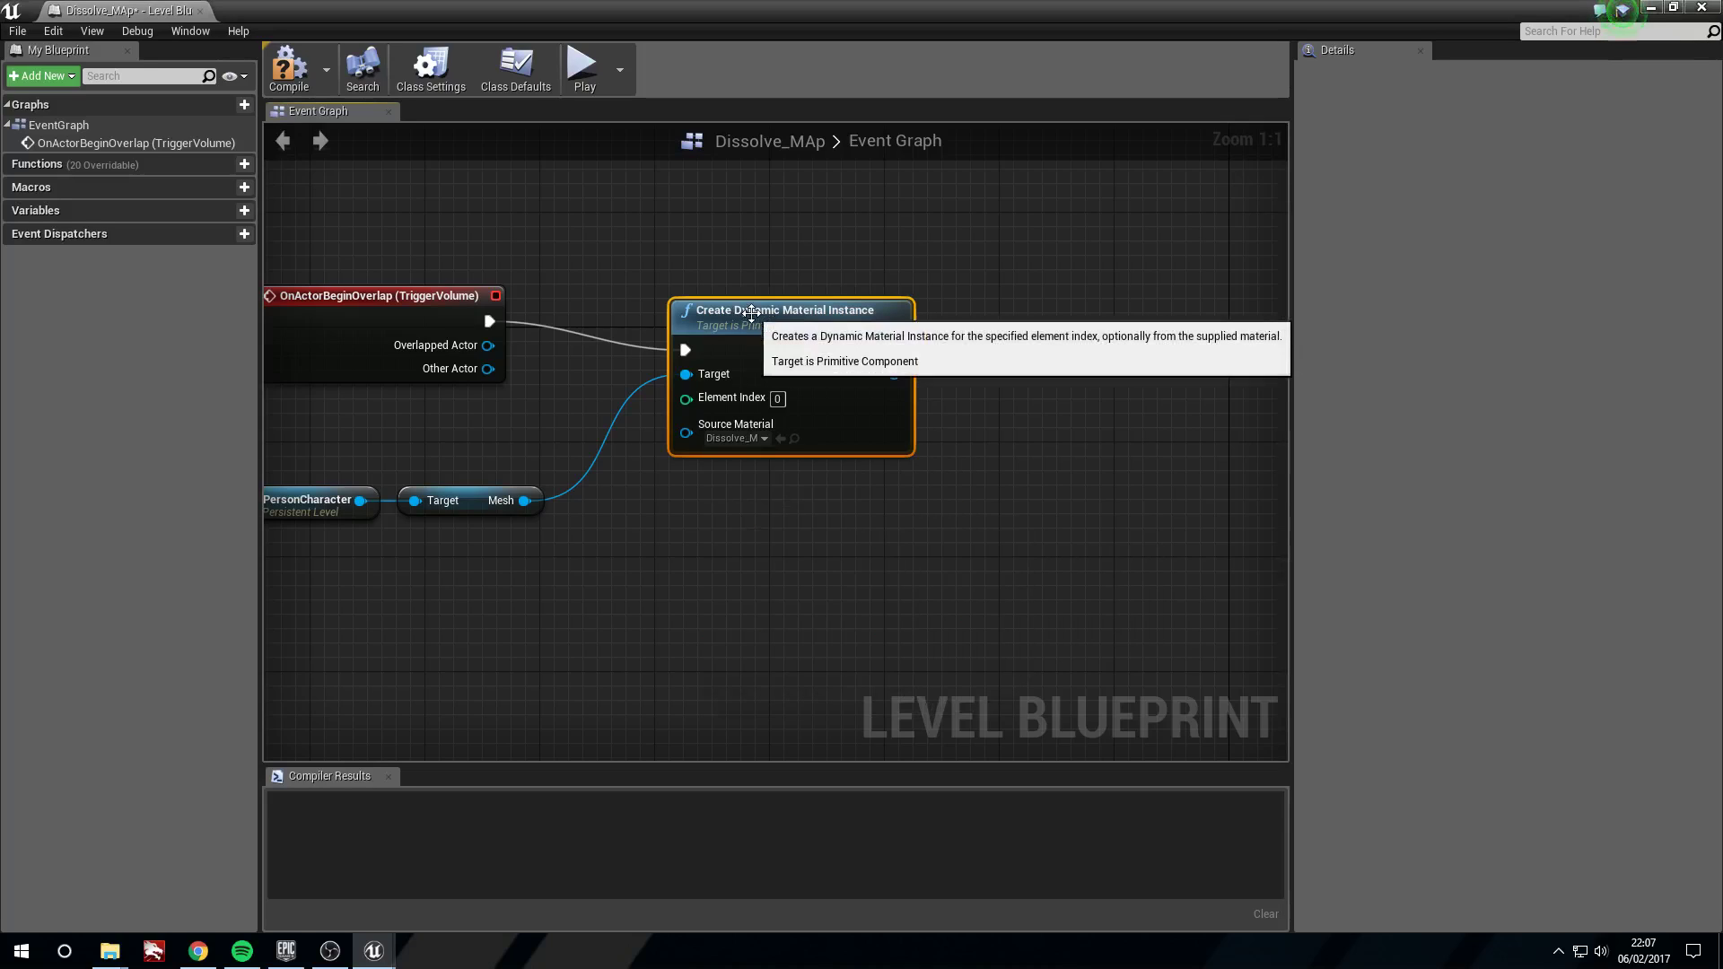
- Move the ThirdPersonCharacter and Mesh nodes closer beneath the OnActorBeginOverlap event and adjust the material node's placement
drag(751, 313, 768, 314)
right_drag(302, 476, 411, 497)
drag(411, 497, 568, 474)
right_drag(858, 271, 763, 310)
- Duplicate the Create Dynamic Material Instance node, chain it after the original's execution output, and set its Element Index to 1
click(831, 445)
key(ctrl+c)
key(ctrl+v)
drag(1093, 452, 1052, 408)
drag(925, 410, 1068, 395)
click(1092, 448)
text(1)
click(1066, 548)
- Connect Mesh to the second Create Dynamic Material Instance node's Target and align that node with the first
right_drag(624, 528, 618, 524)
drag(529, 514, 994, 418)
right_drag(949, 617, 939, 654)
drag(1052, 391, 1063, 407)
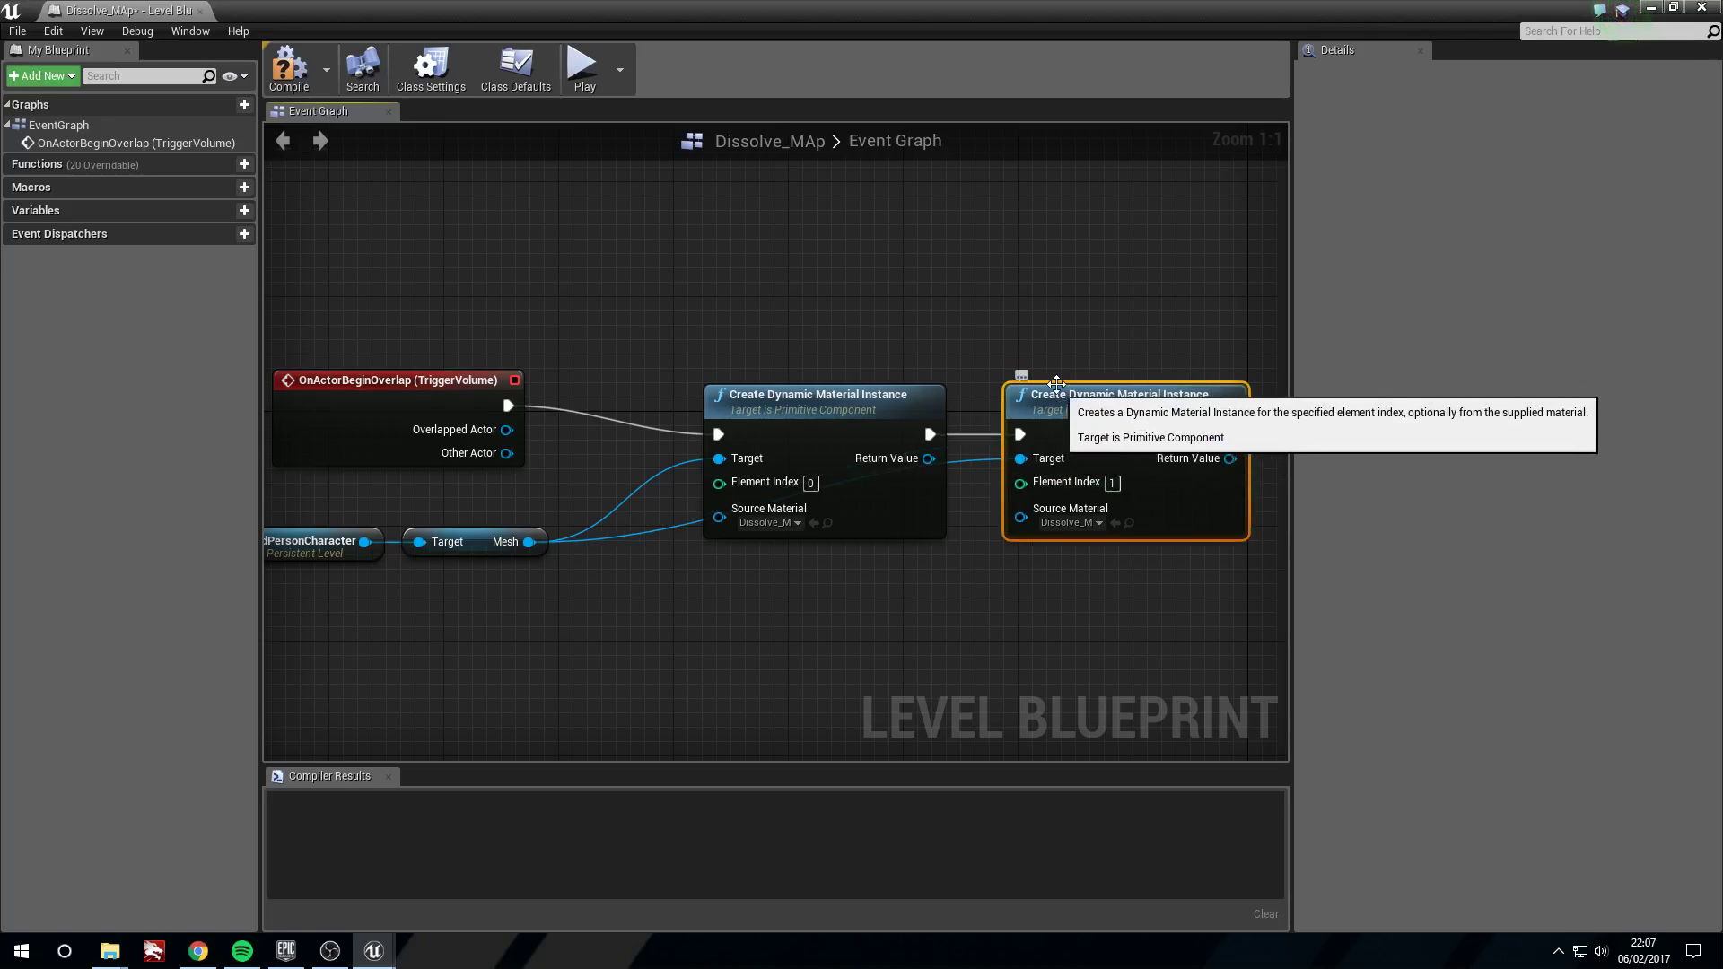
- Shift both Create Dynamic Material Instance nodes slightly up and closer to the OnActorBeginOverlap event, in line with each other
right_drag(877, 329, 770, 332)
drag(745, 416, 720, 401)
drag(1055, 409, 1030, 395)
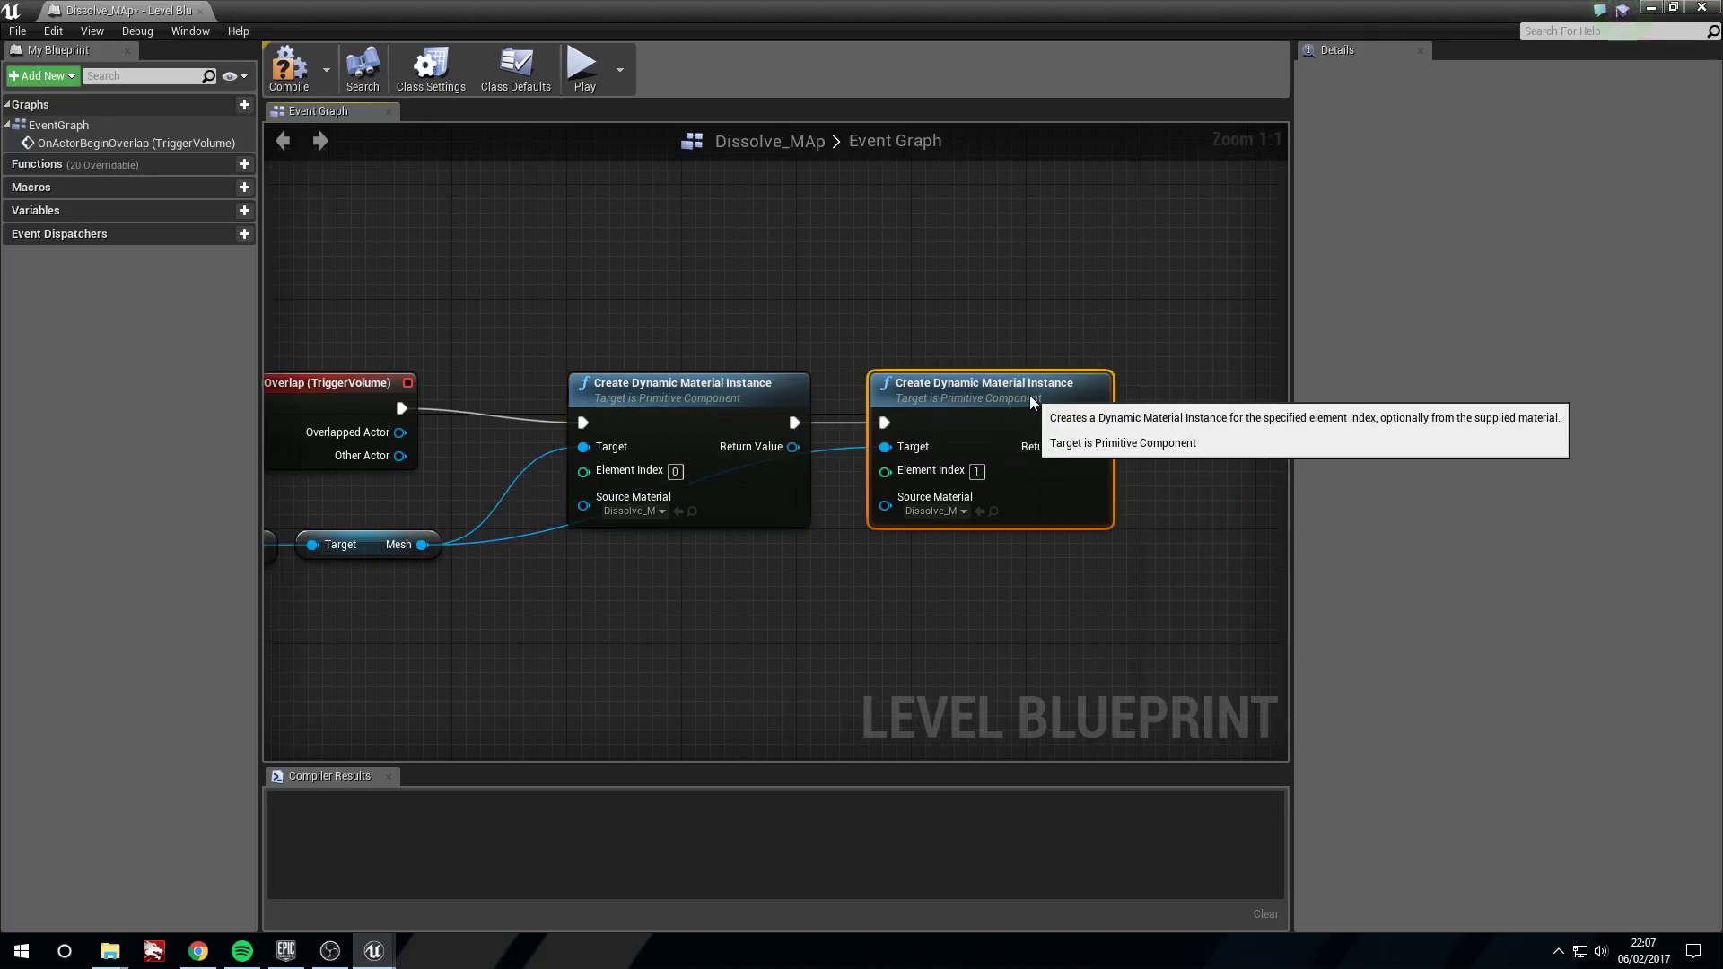
- Add a timeline node played after the second Create Dynamic Material Instance node and align it in the execution row
right_drag(1128, 482, 935, 484)
drag(897, 424, 1090, 486)
text(add time)
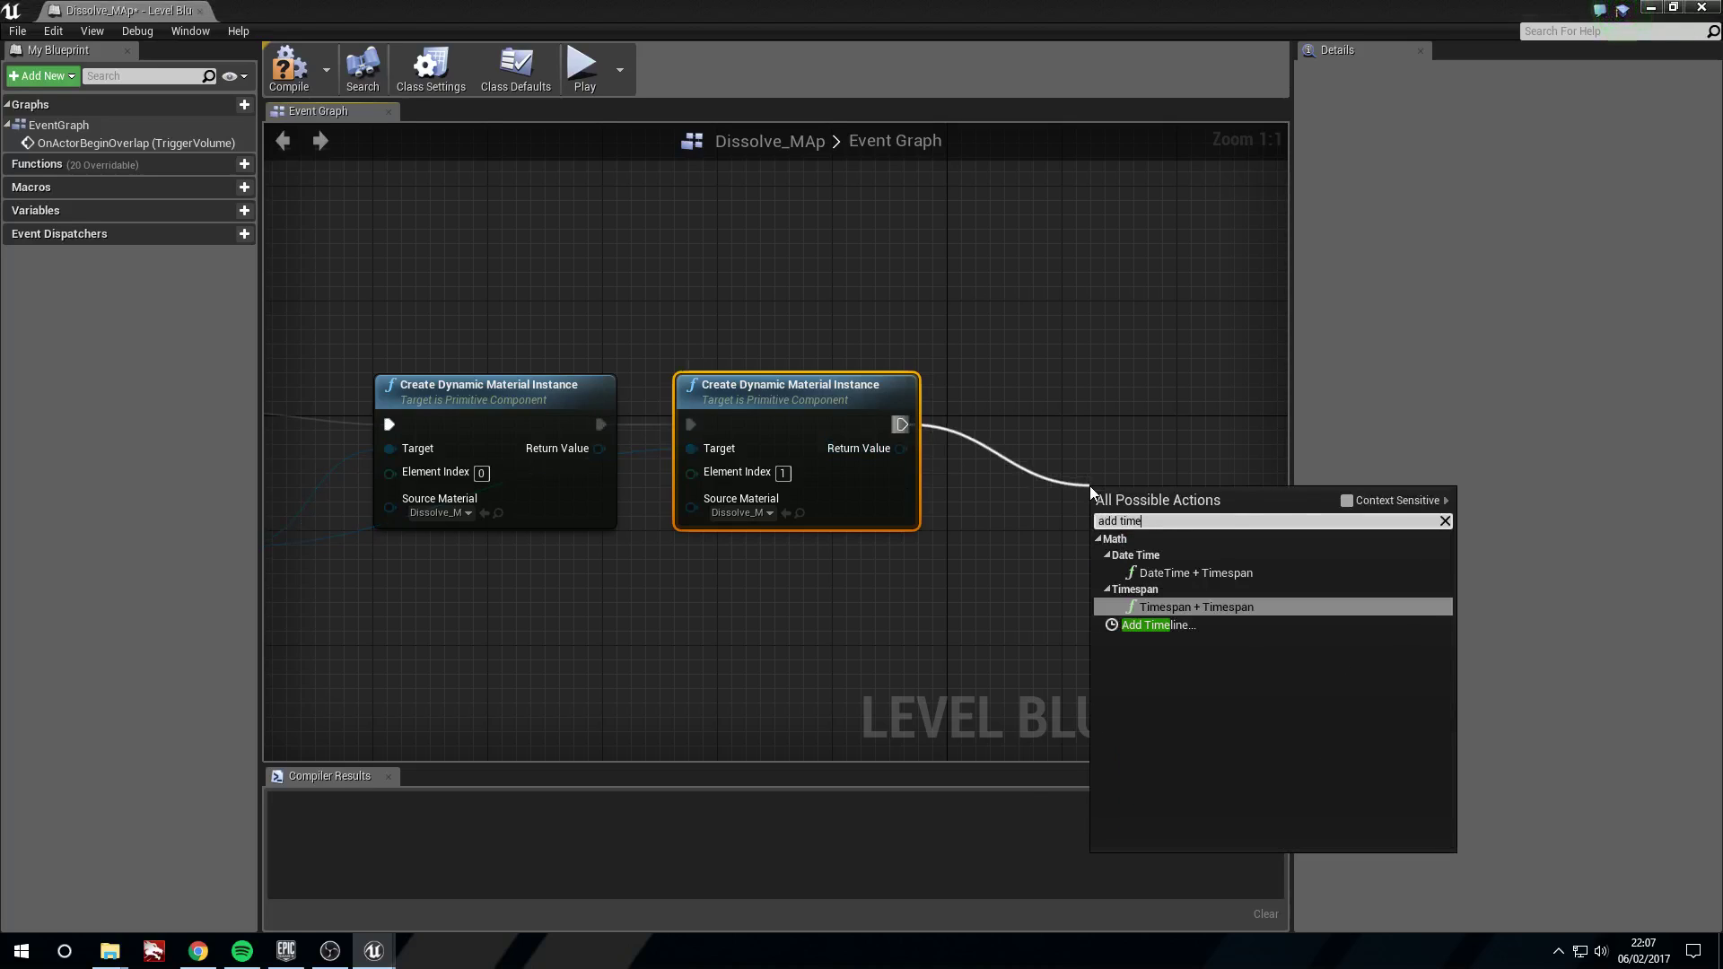
key(Down)
key(Return)
click(1081, 384)
right_drag(1080, 384, 946, 312)
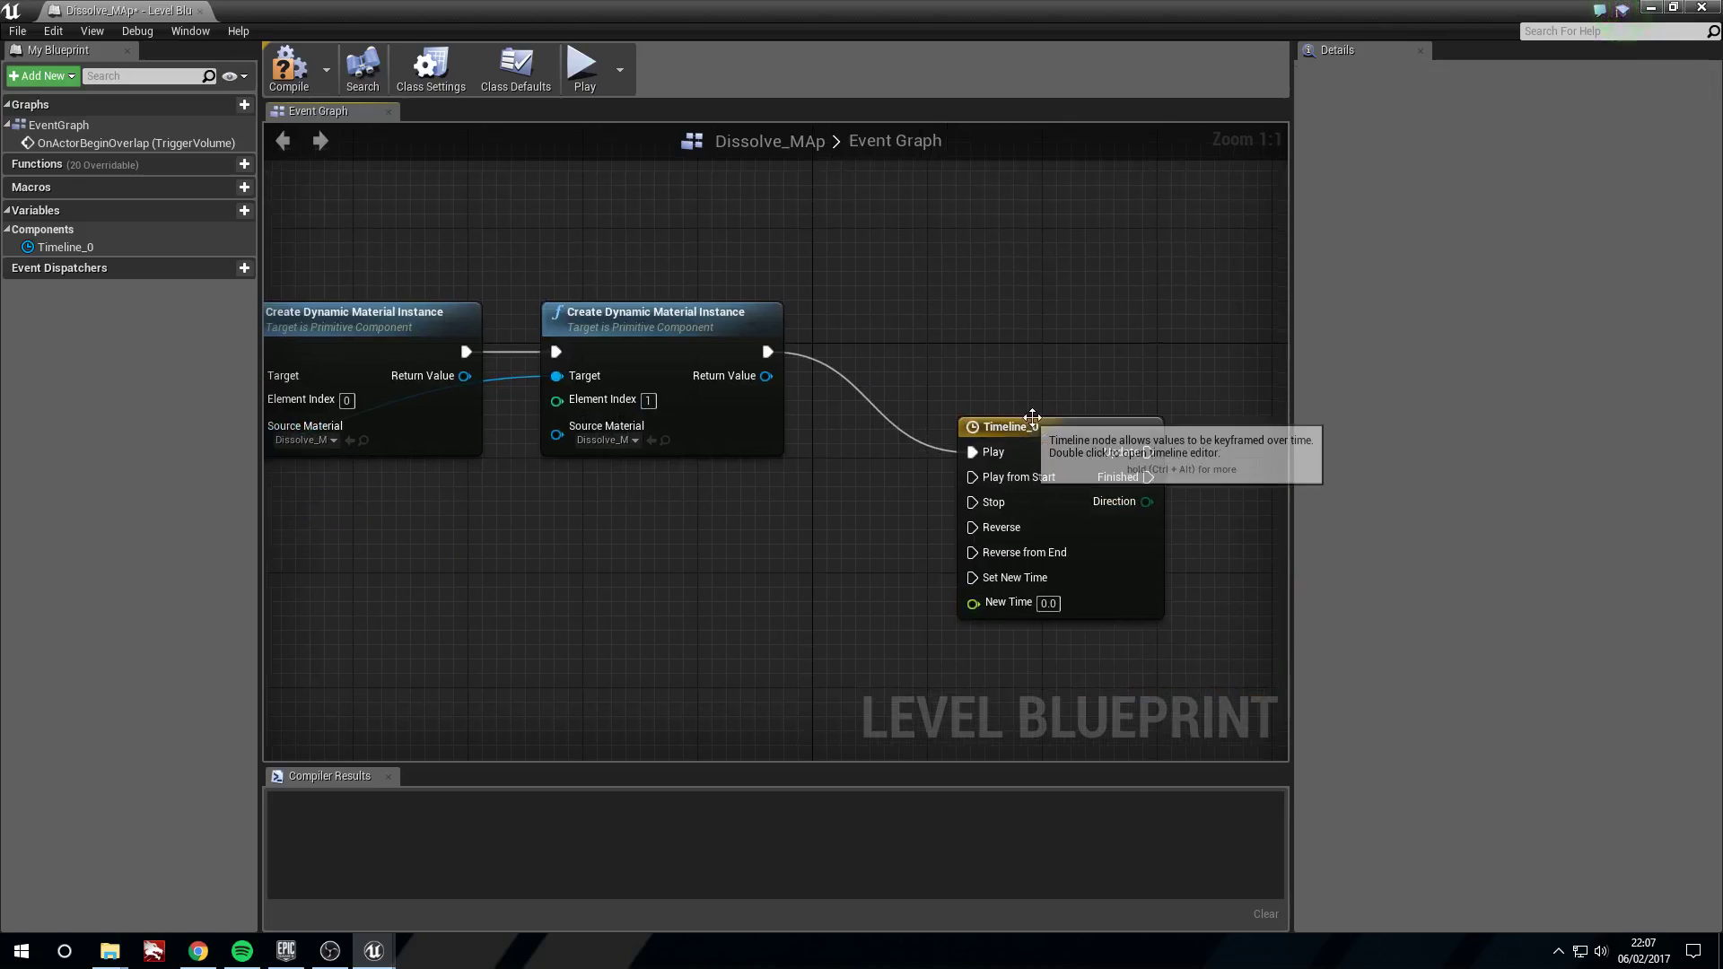
drag(1032, 418, 930, 324)
right_drag(977, 288, 932, 299)
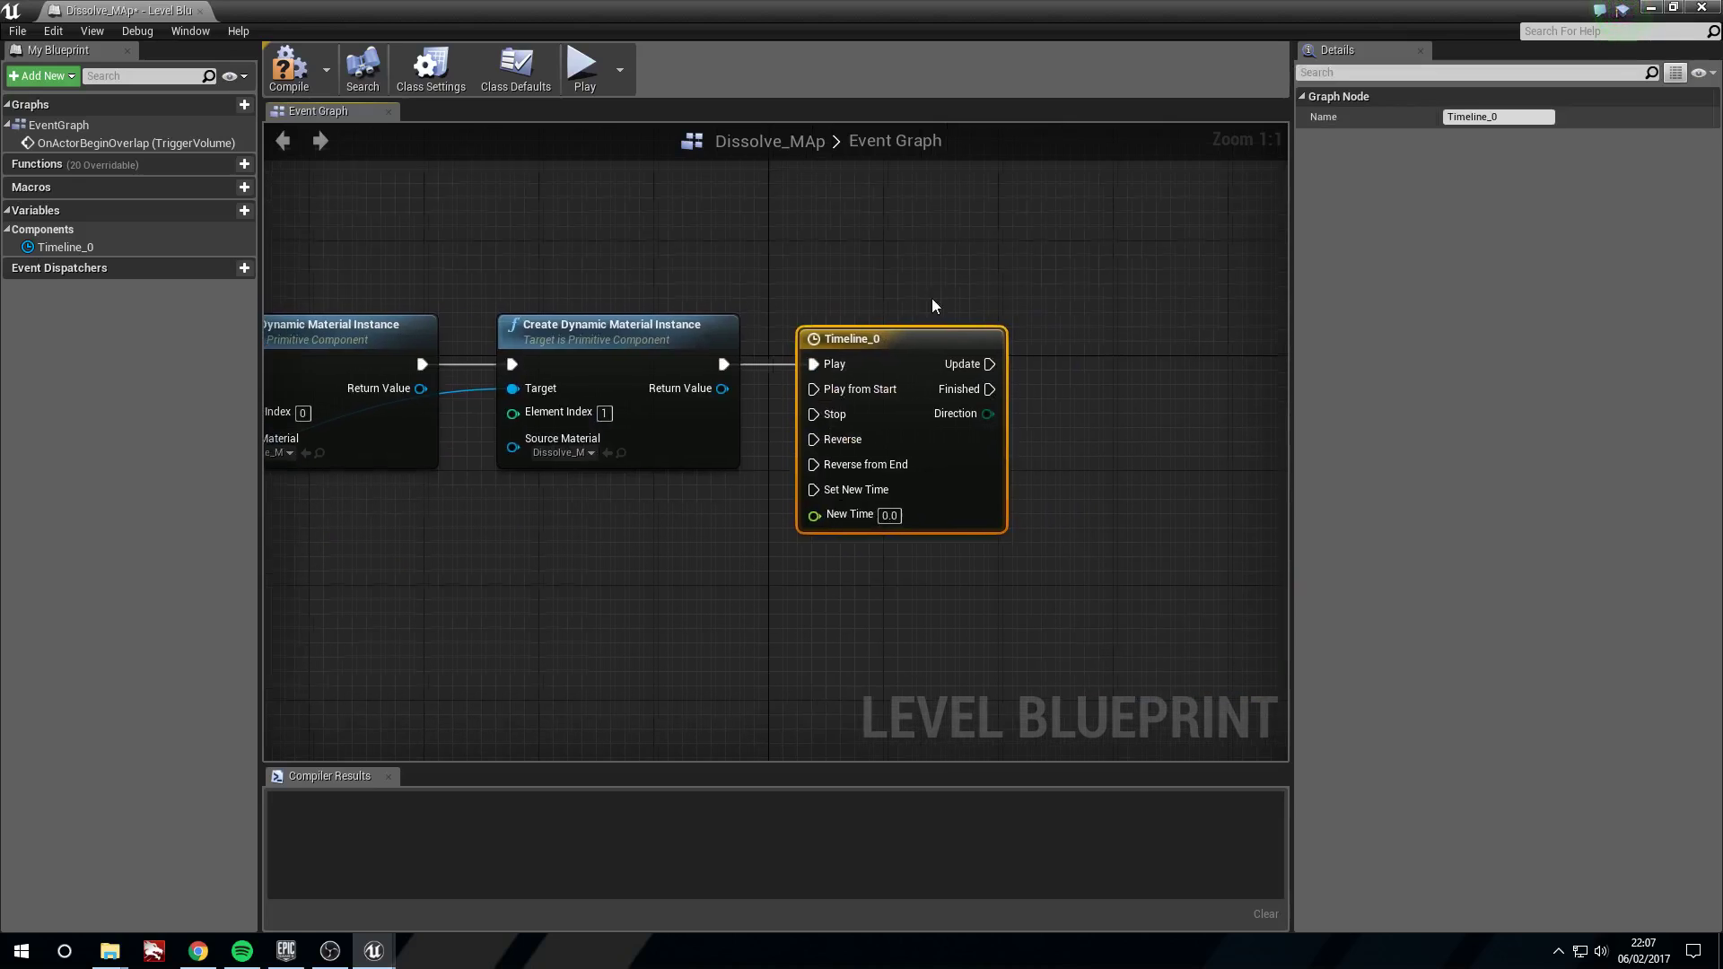
- Open Timeline_0 for editing, add a float track, and set the timeline length to 20
double_click(908, 335)
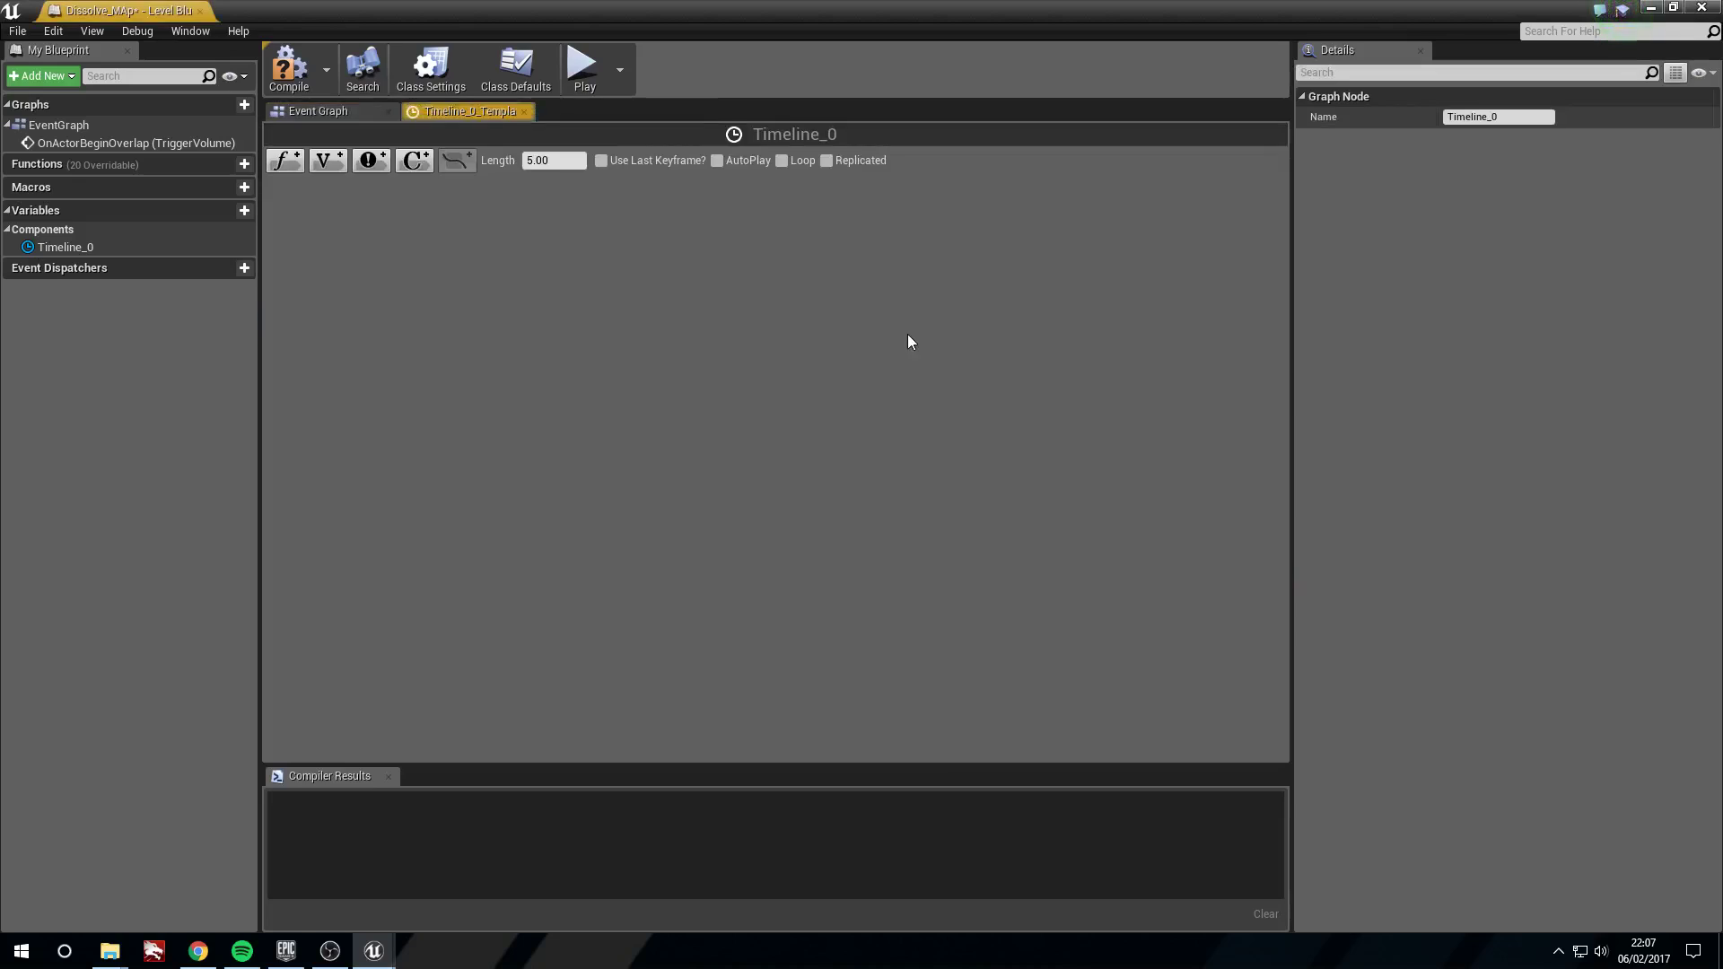
click(286, 161)
click(557, 160)
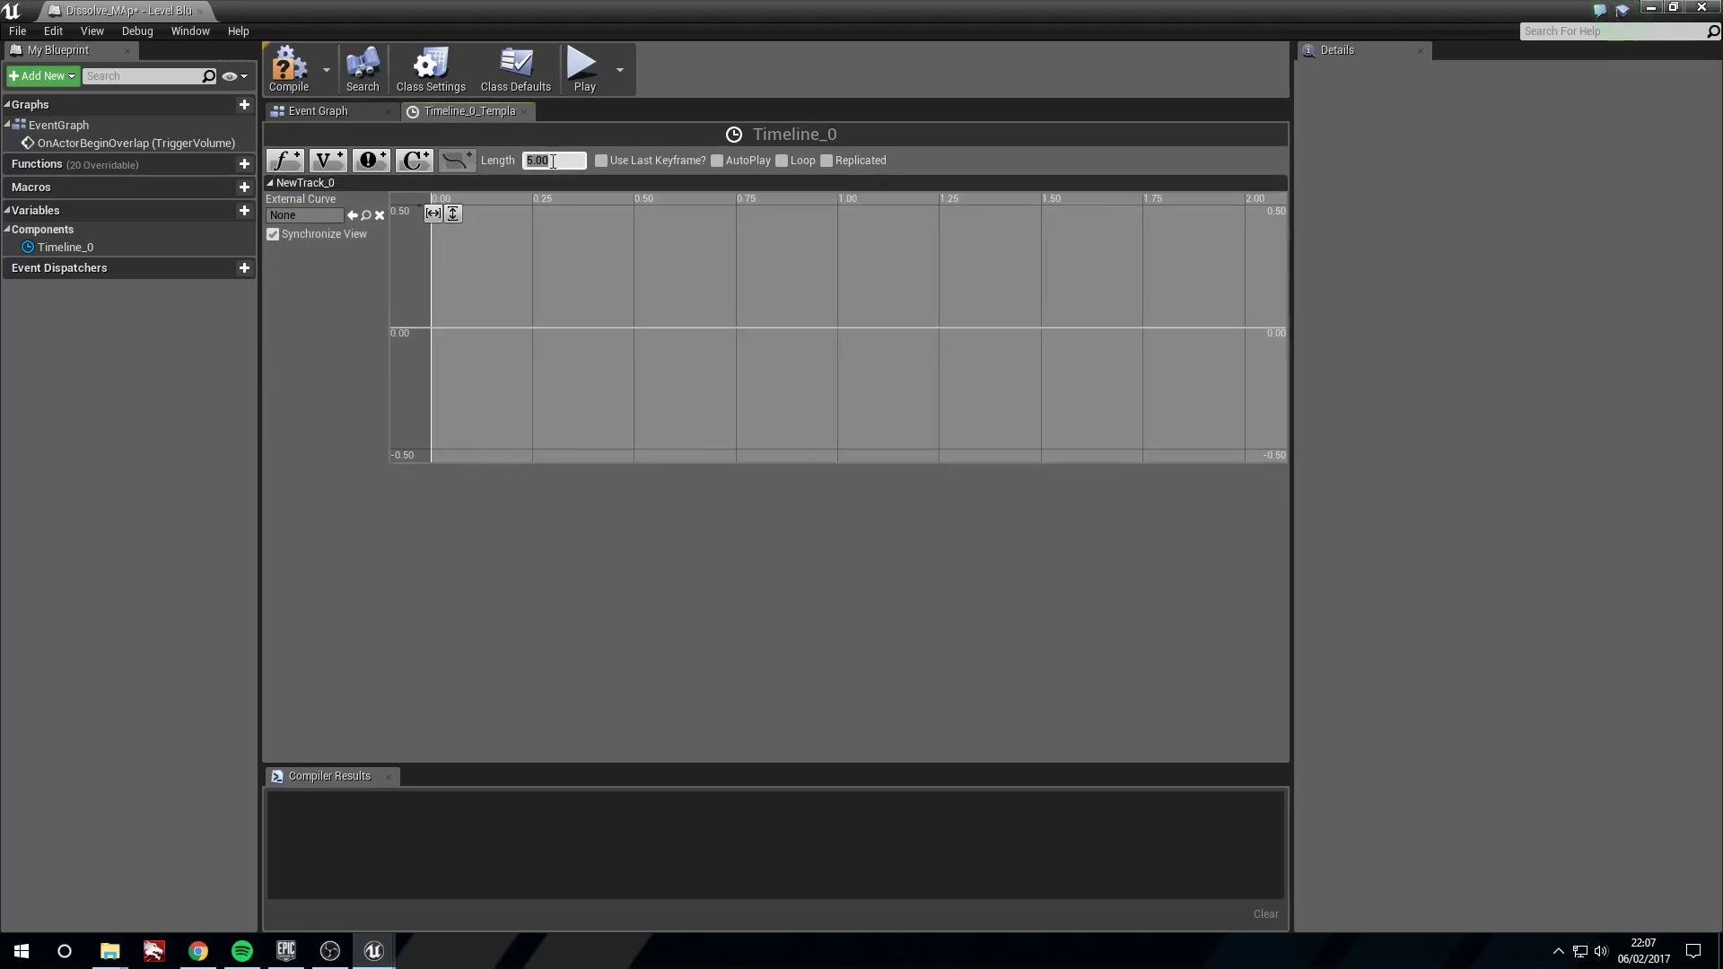
text(20.00)
key(Return)
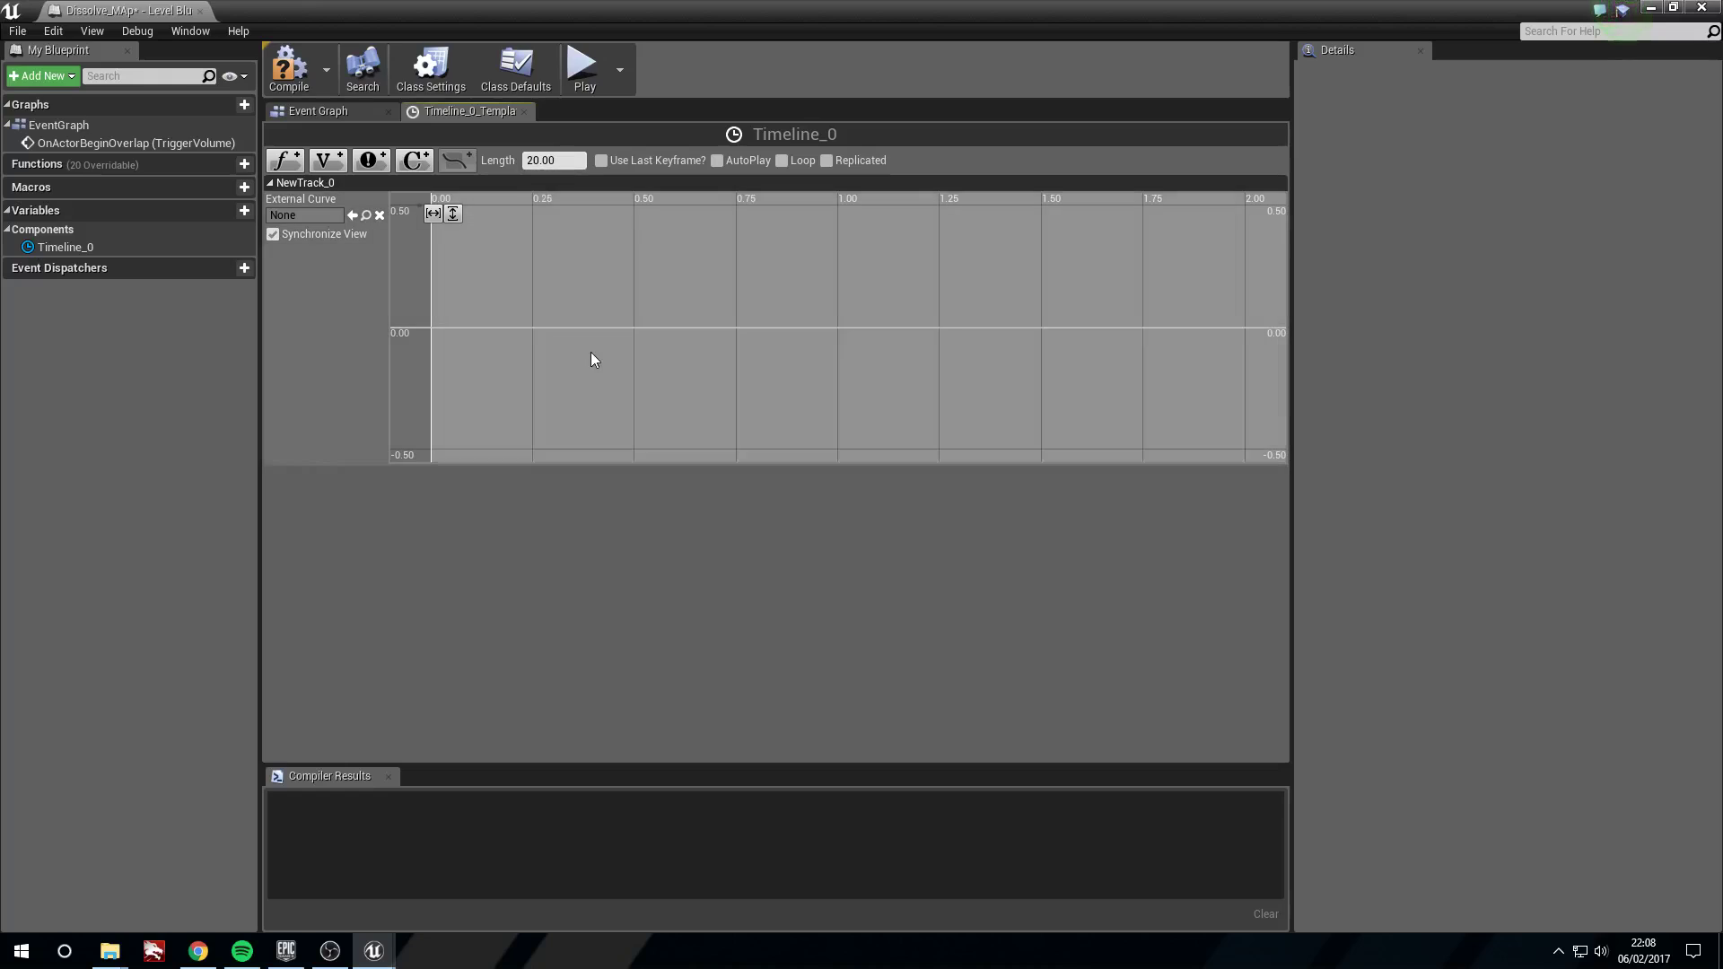
- Add a key to the float track at time 0 with value 0
scroll(547, 310, down, 2)
right_click(531, 340)
click(558, 363)
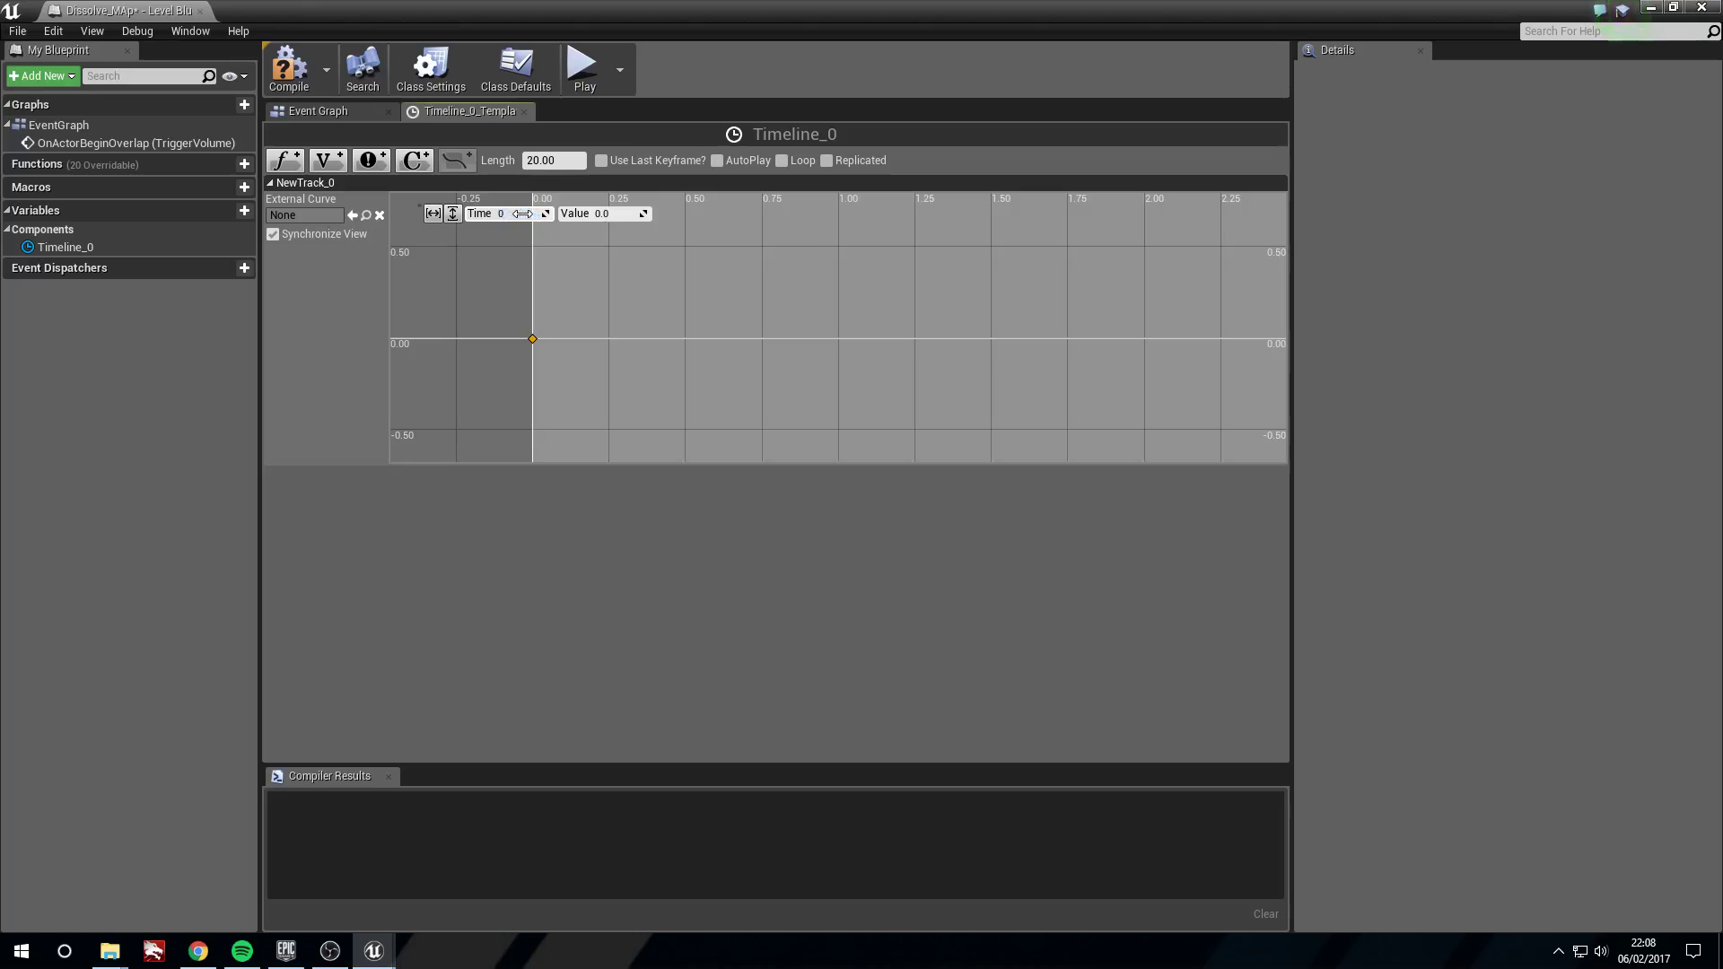
- Add a second key to the float track at time 20 with value 1
right_drag(957, 303, 643, 357)
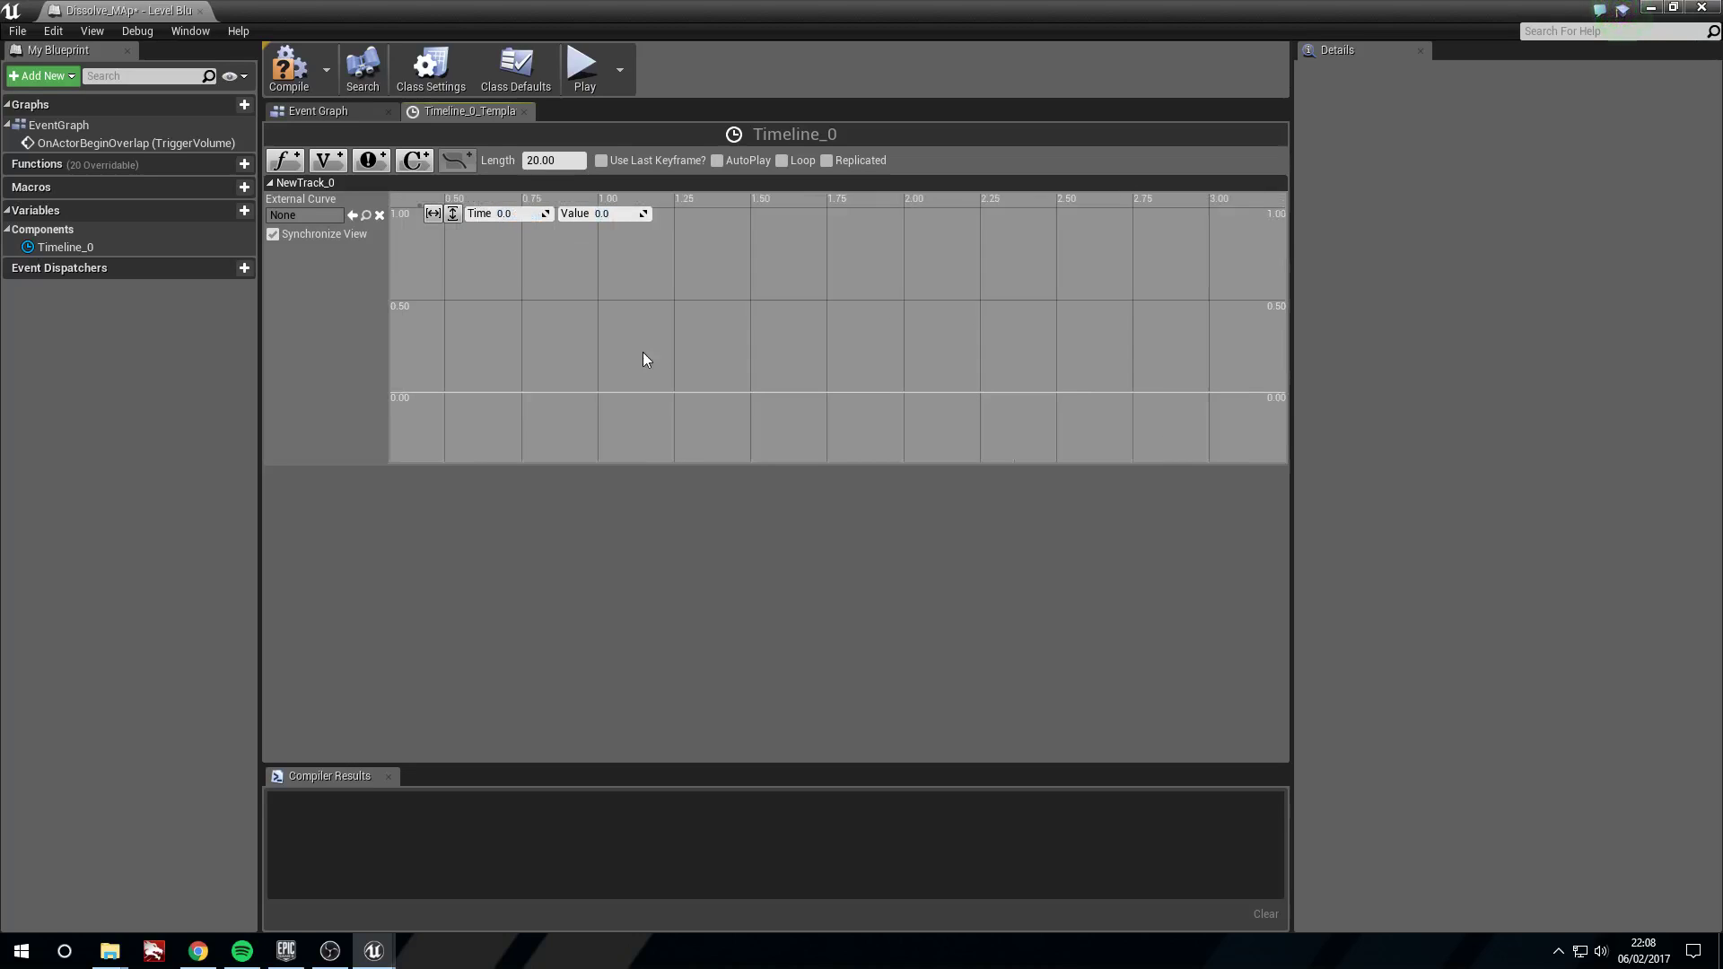
scroll(736, 352, down, 2)
right_drag(801, 316, 683, 339)
scroll(795, 327, down, 1)
right_click(809, 308)
click(839, 333)
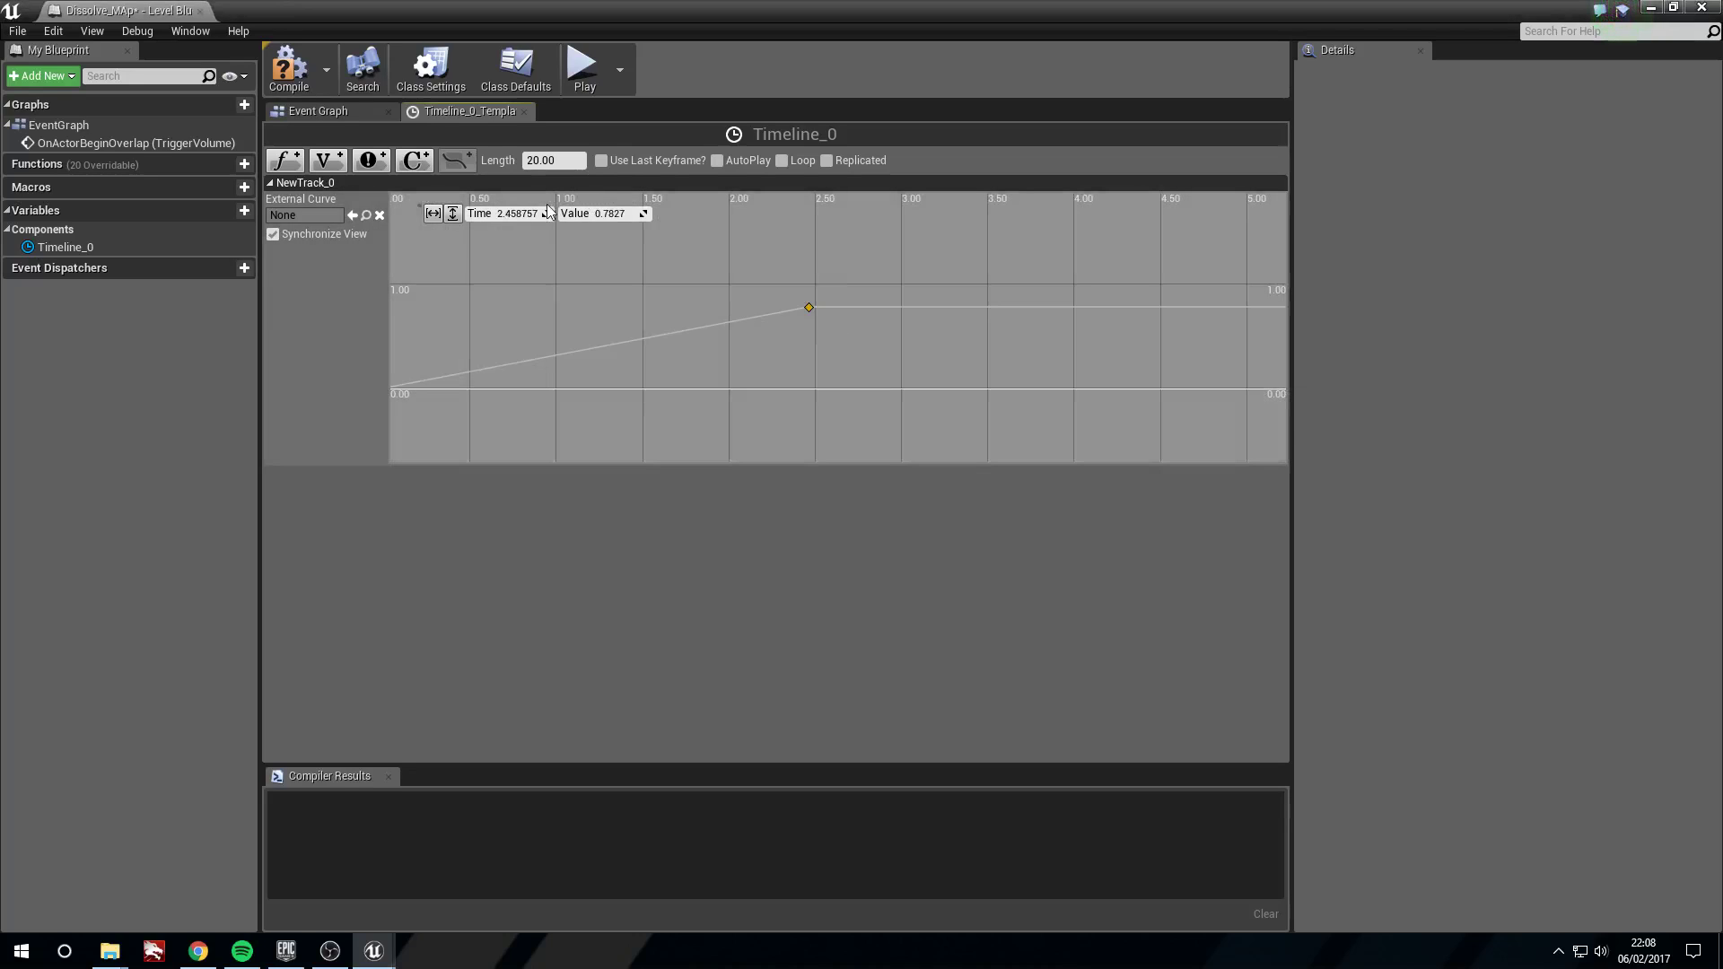
key(Tab)
text(1)
key(Return)
- Set the interpolation of the key at time 0 to User
right_drag(776, 381, 1165, 332)
scroll(833, 336, up, 2)
click(759, 342)
right_click(759, 343)
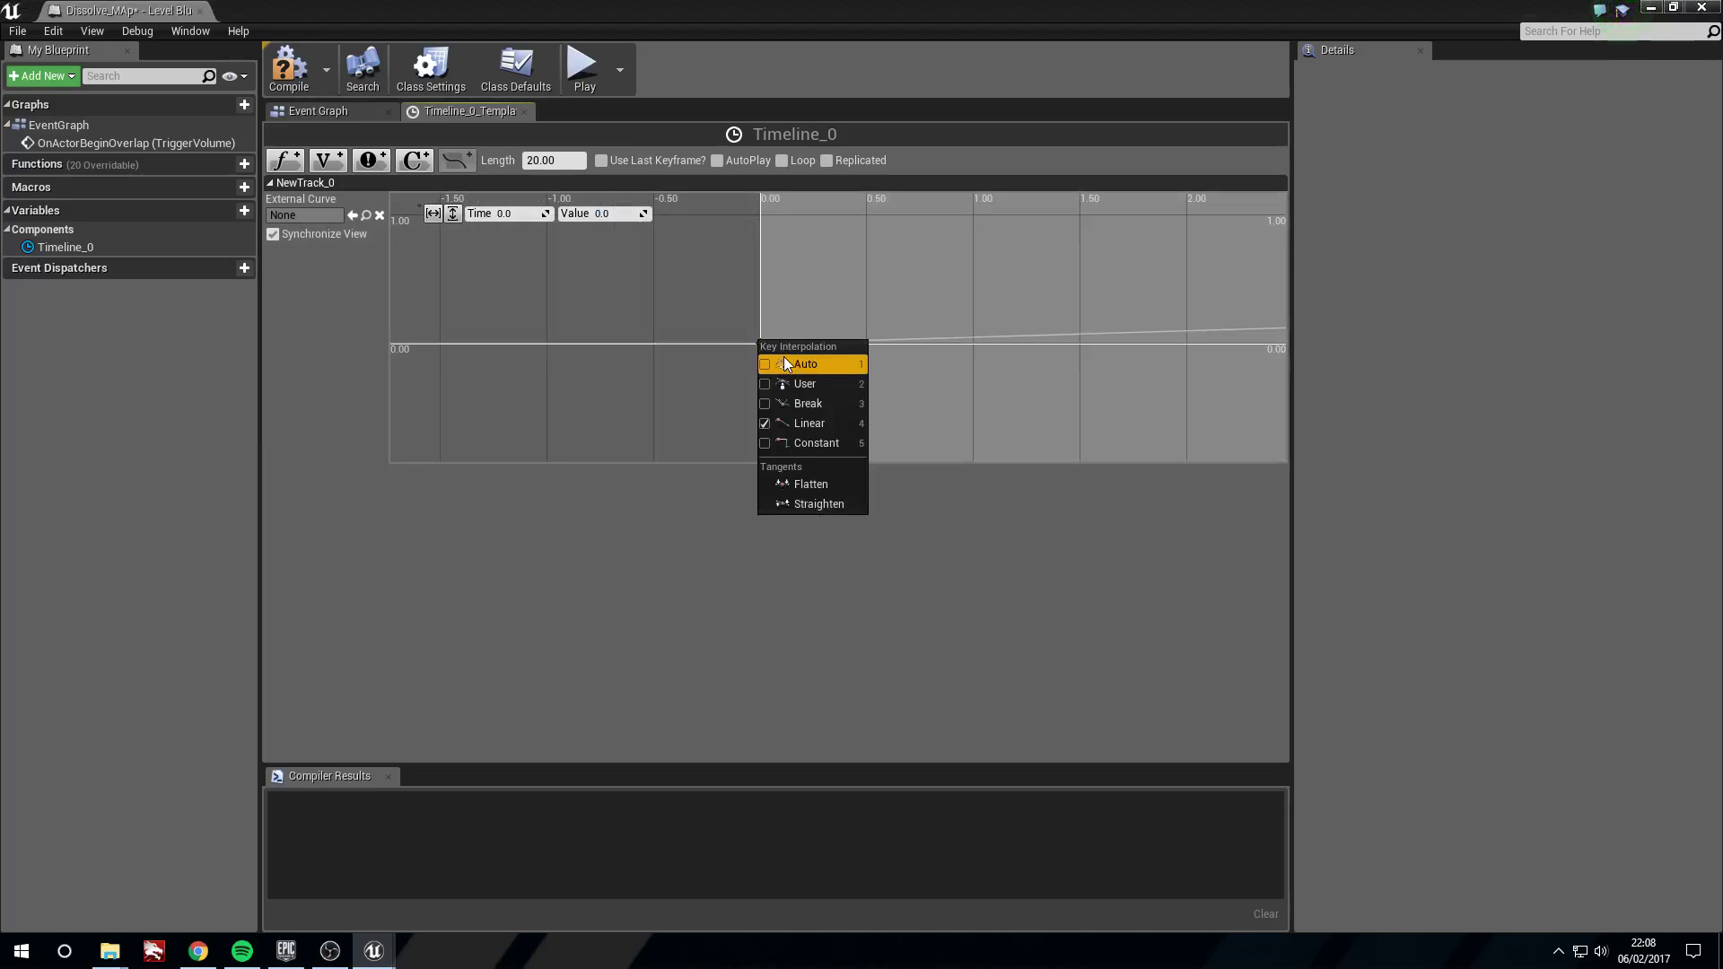
click(815, 388)
- Set the key at time 20 to User interpolation and tilt its tangent to rise through the key
right_drag(994, 368, 586, 362)
mouse_move(1257, 335)
right_down()
mouse_move(648, 373)
mouse_move(221, 353)
mouse_move(2, 398)
right_up()
mouse_move(1256, 372)
right_down()
mouse_move(186, 325)
mouse_move(2, 298)
right_up()
right_click(751, 253)
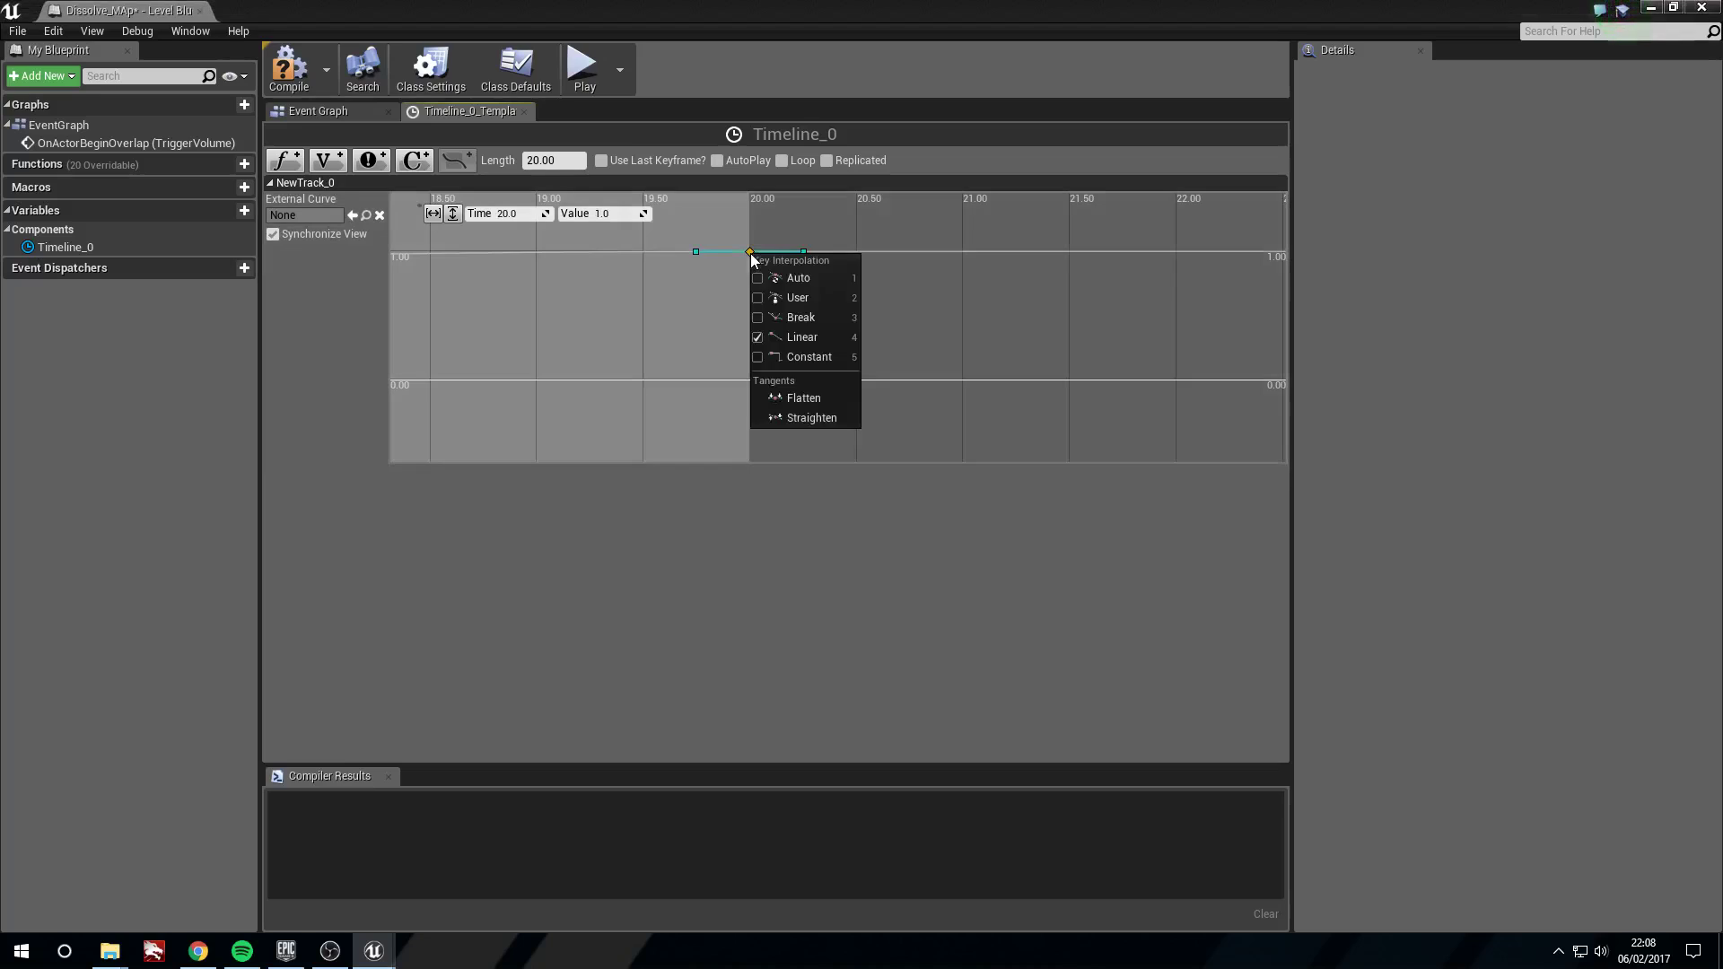
click(825, 298)
drag(805, 252, 818, 235)
- Tilt the tangent of the key at time 0 slightly upward so the curve rises from its start
right_drag(778, 287, 1541, 293)
right_drag(907, 303, 1353, 320)
right_drag(850, 320, 1042, 307)
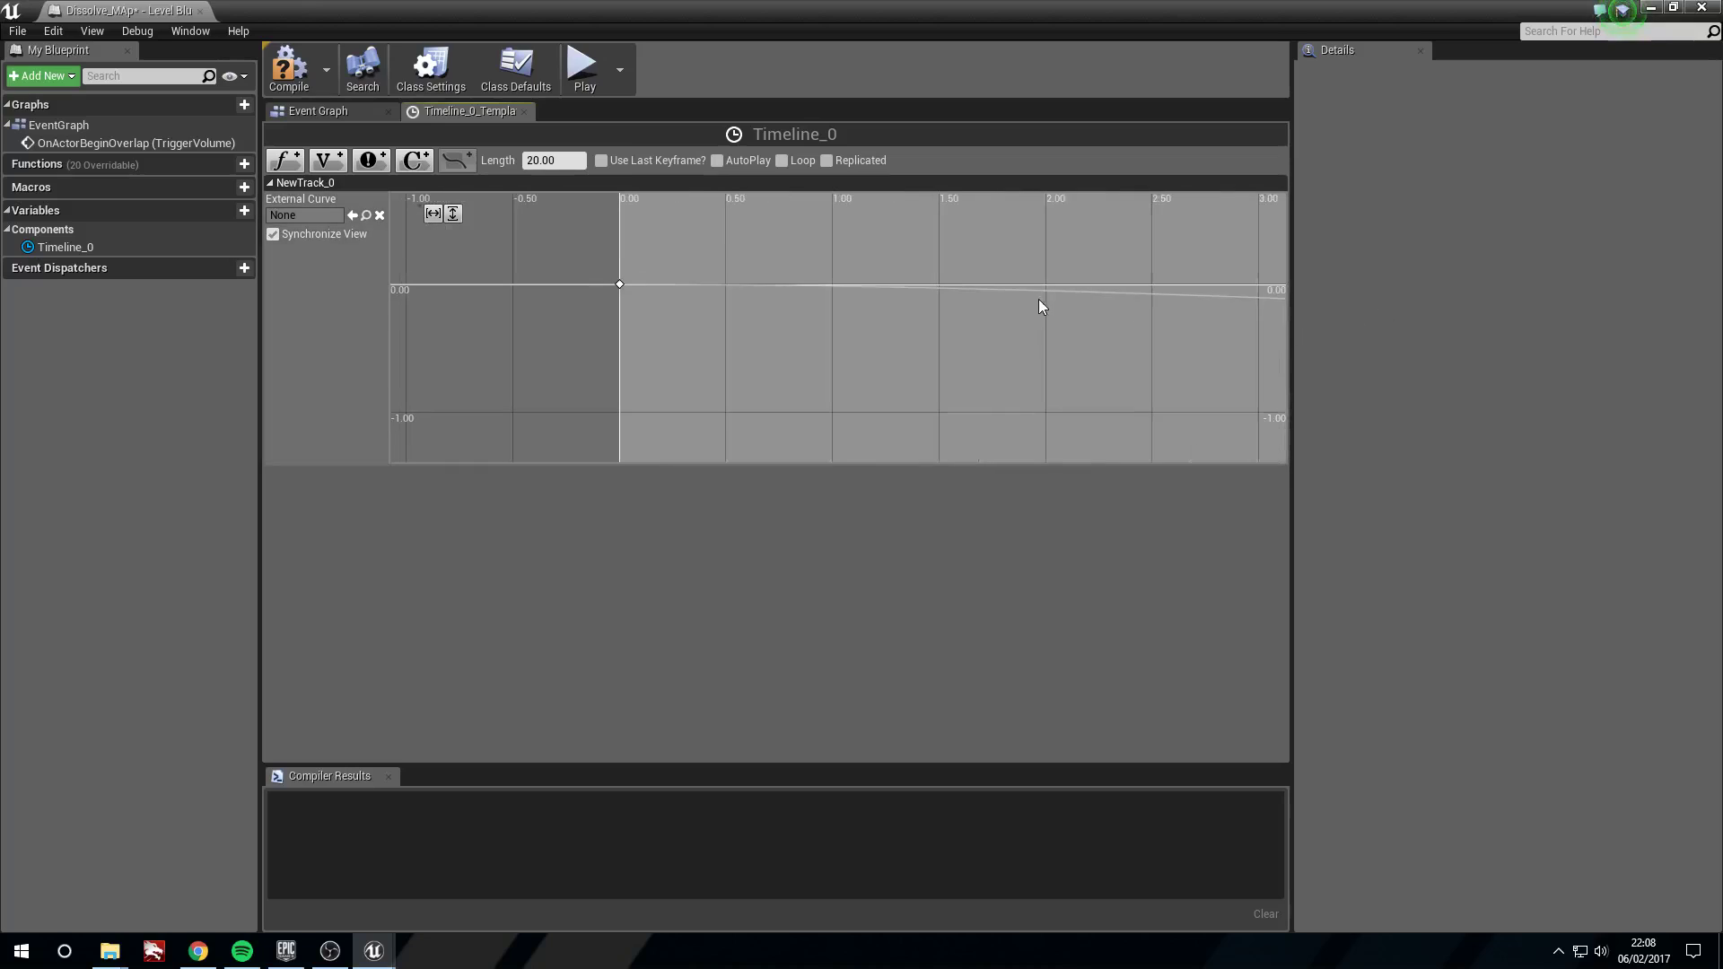
click(620, 285)
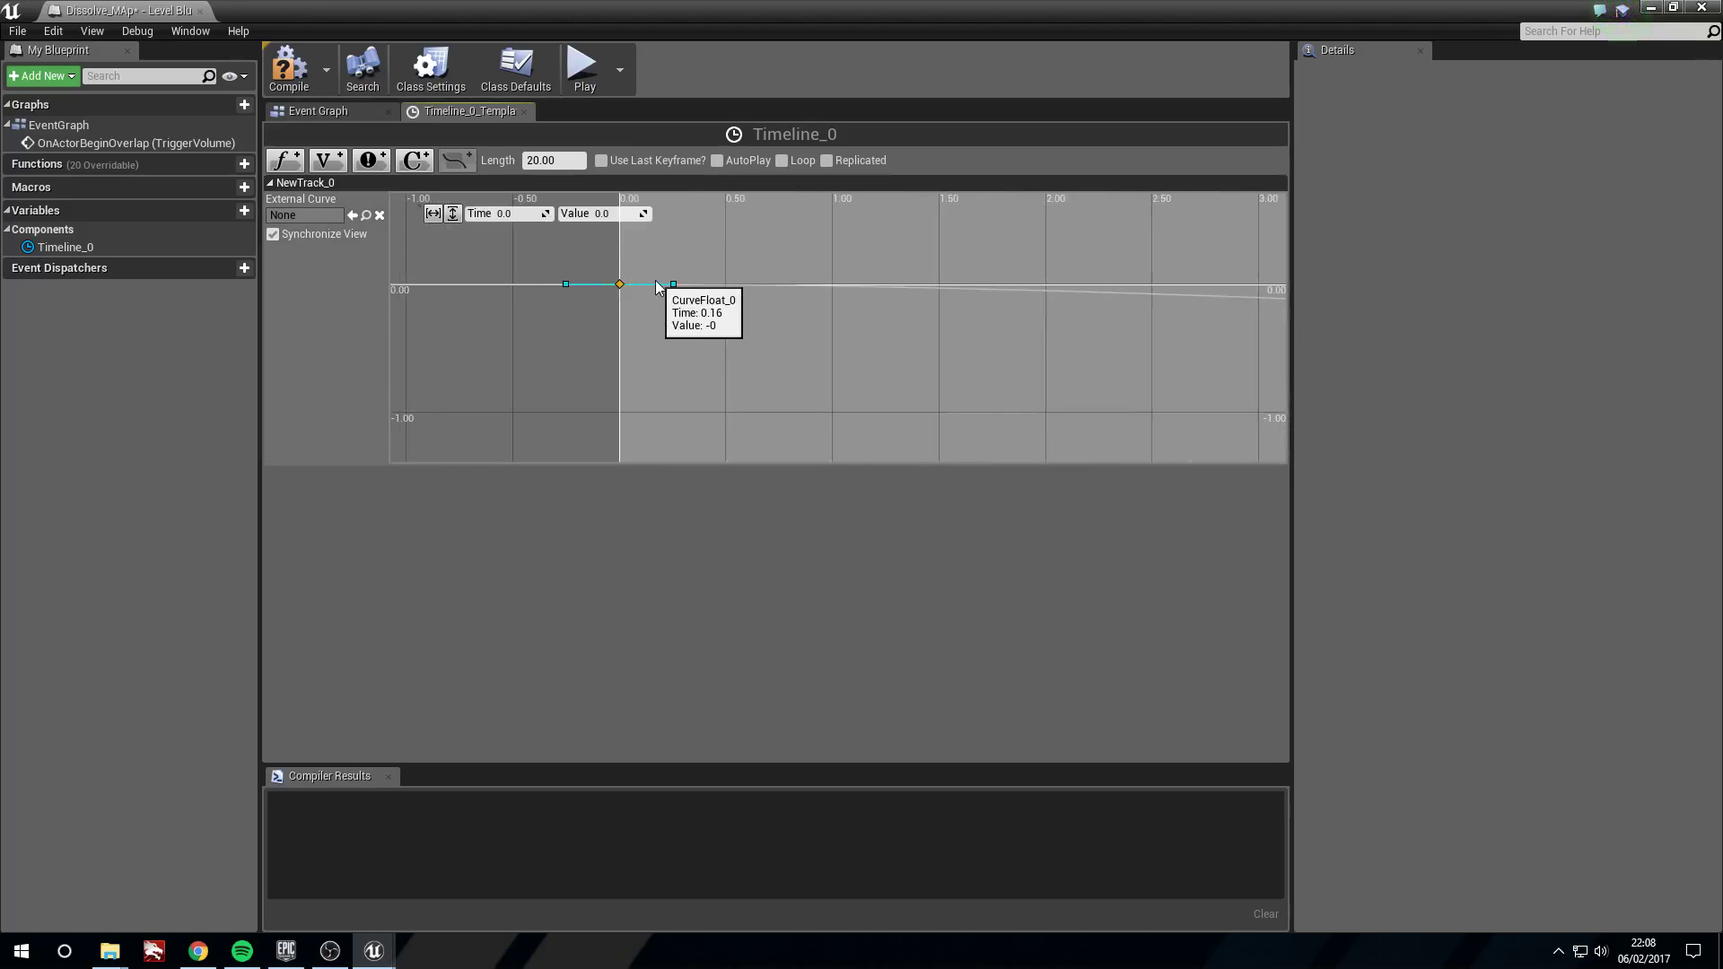
drag(674, 284, 673, 280)
- Lower the outgoing tangent handle of the key at time 20 to reduce the slope at the curve's end
right_drag(1239, 291, 777, 331)
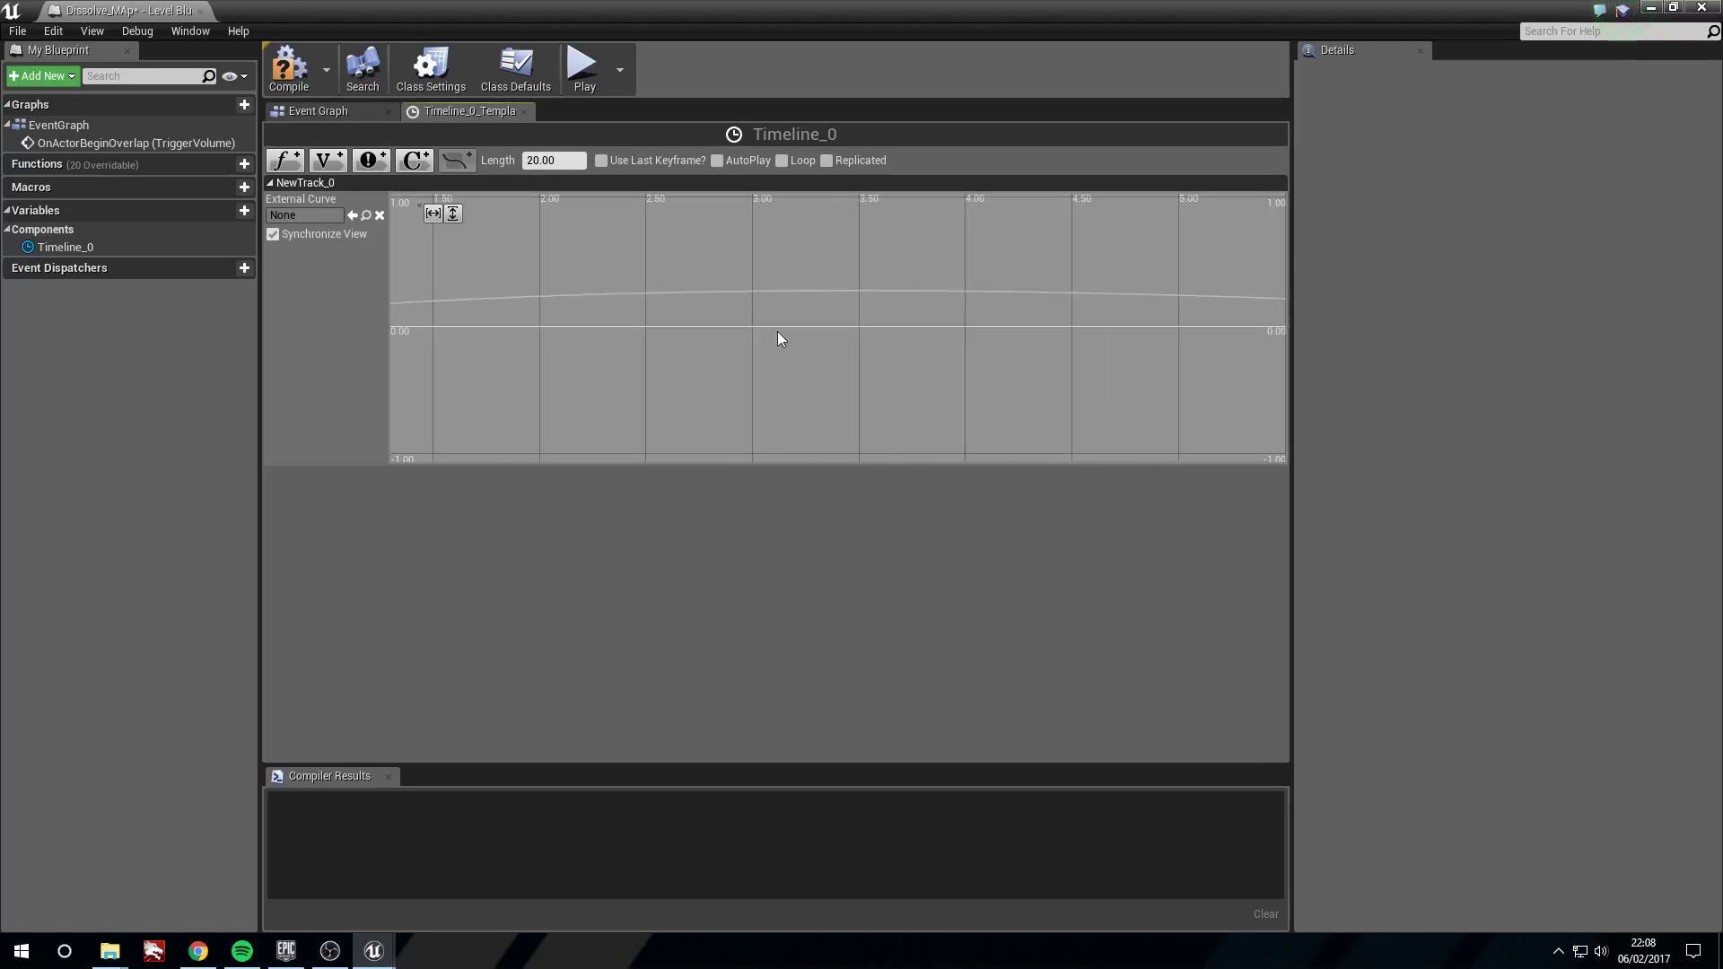
right_drag(1256, 329, 696, 326)
right_drag(1229, 301, 735, 327)
right_drag(1261, 336, 650, 315)
scroll(650, 315, down, 12)
right_drag(905, 312, 705, 317)
click(845, 294)
drag(897, 283, 898, 289)
- Lower the outgoing tangent handle of the key at time 0 to flatten the start of the curve
right_drag(570, 327, 1068, 307)
right_drag(484, 323, 562, 305)
click(552, 304)
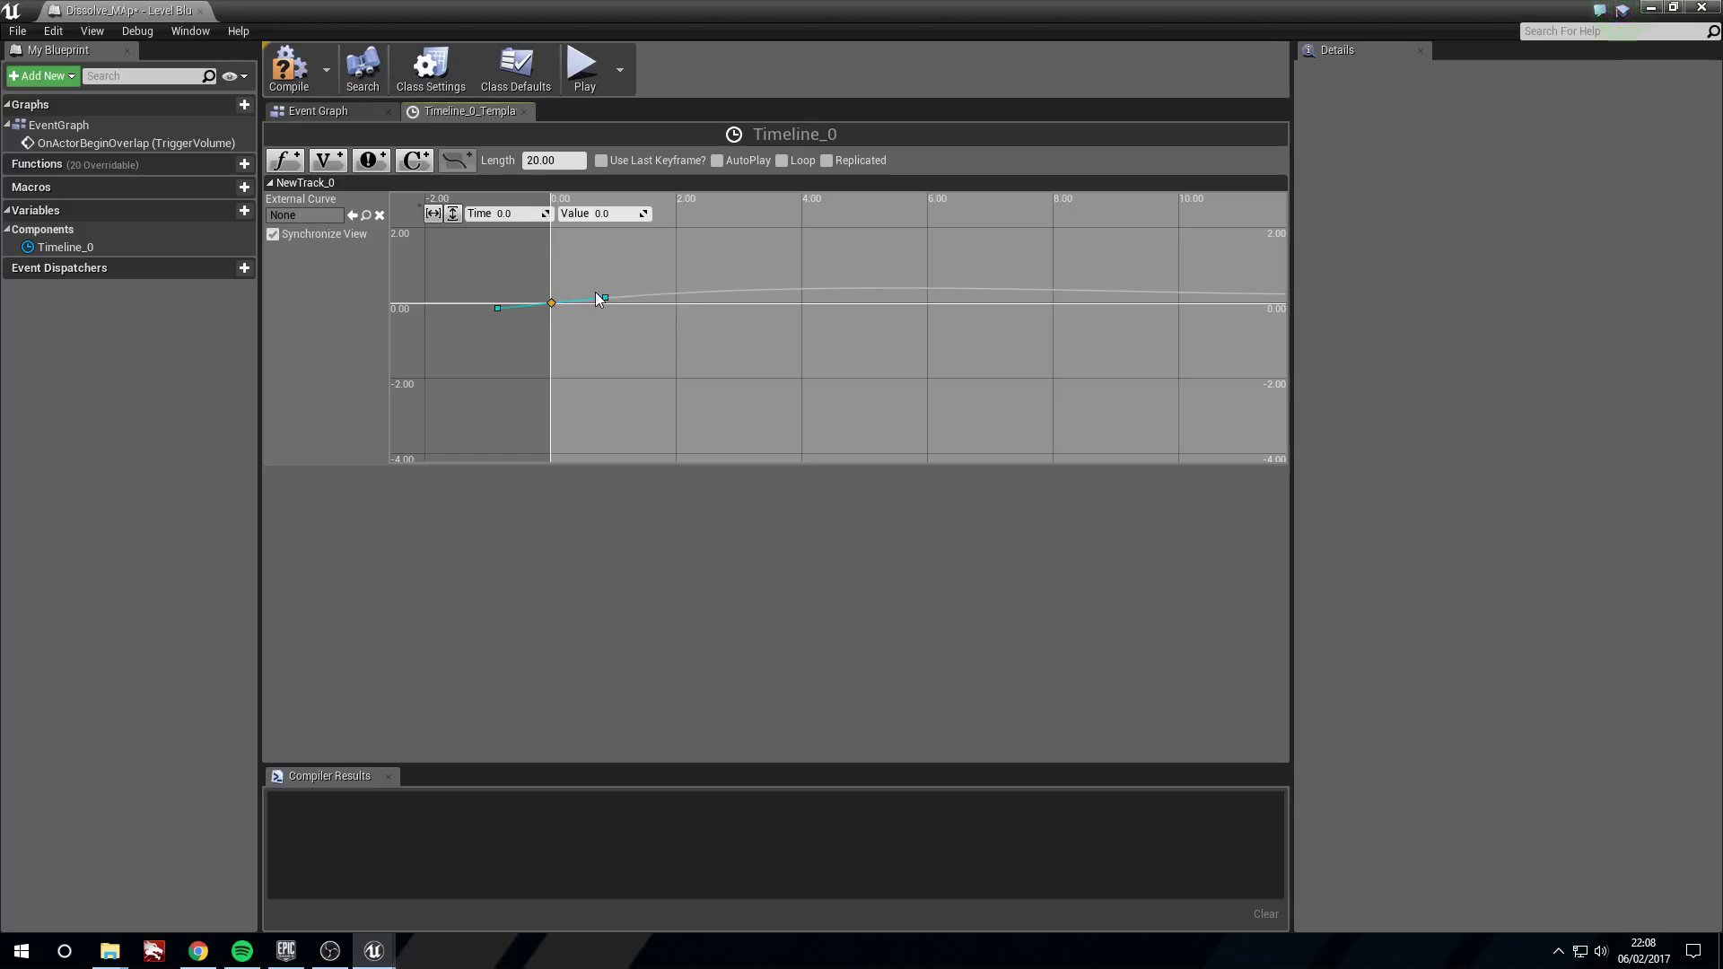
drag(607, 298, 605, 303)
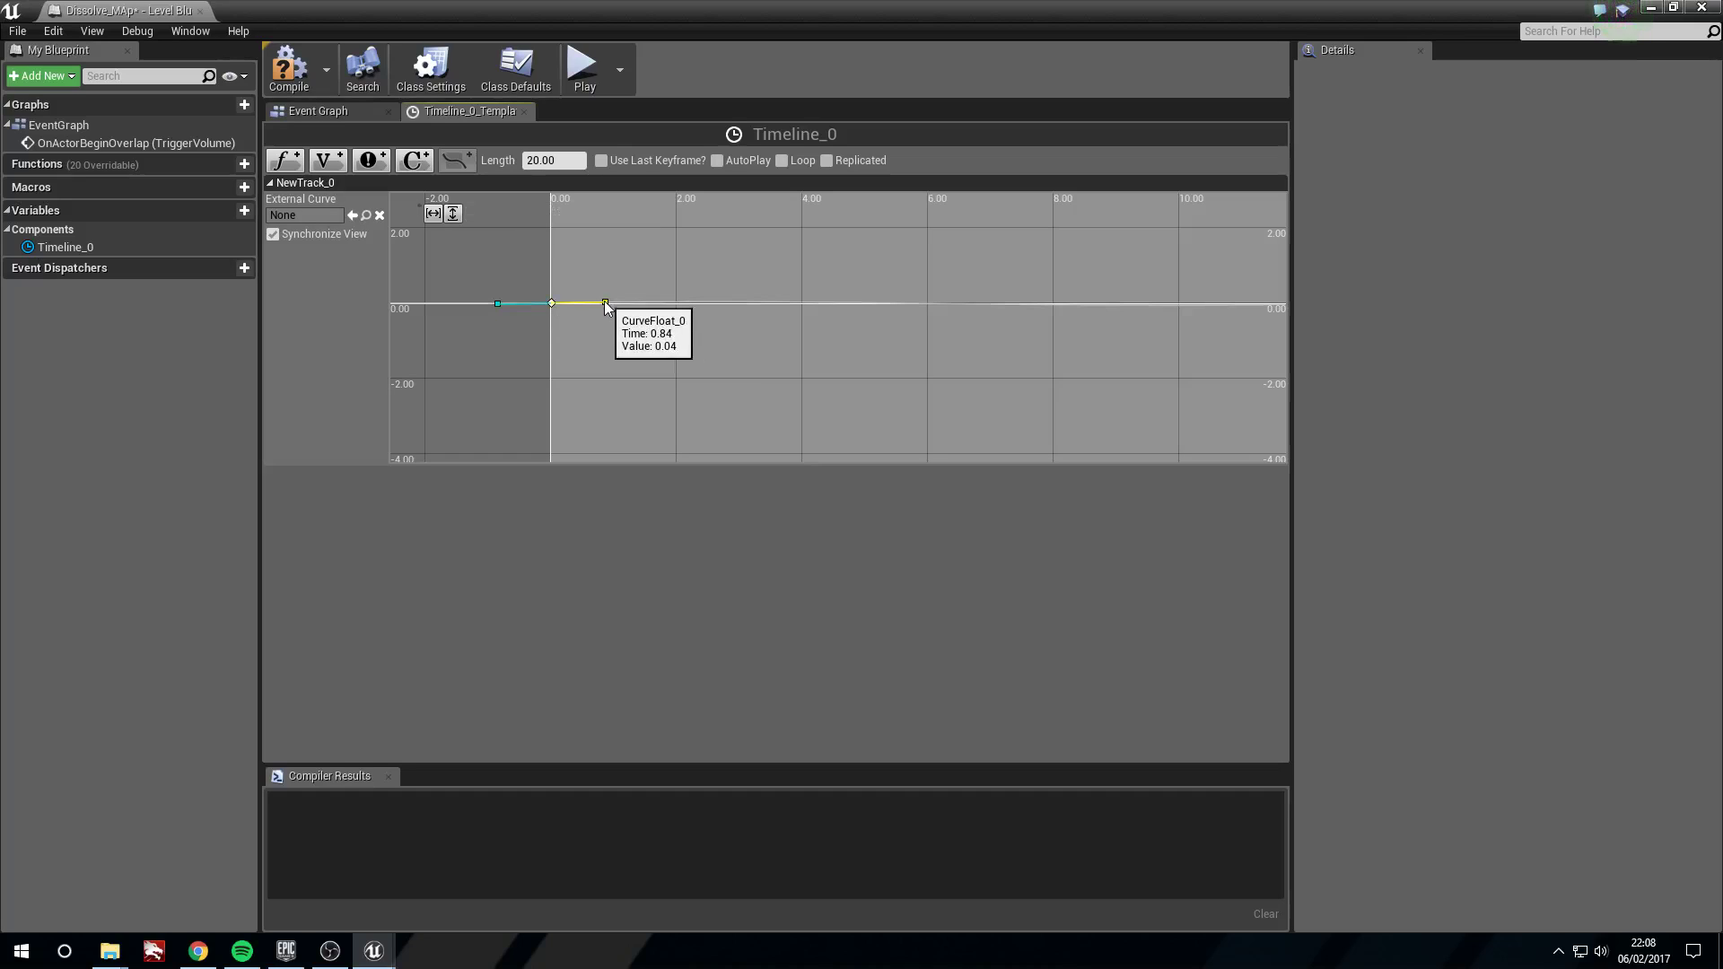
- Set the interpolation of the keys at time 0 and time 20 to Auto and check the resulting curve
right_click(551, 304)
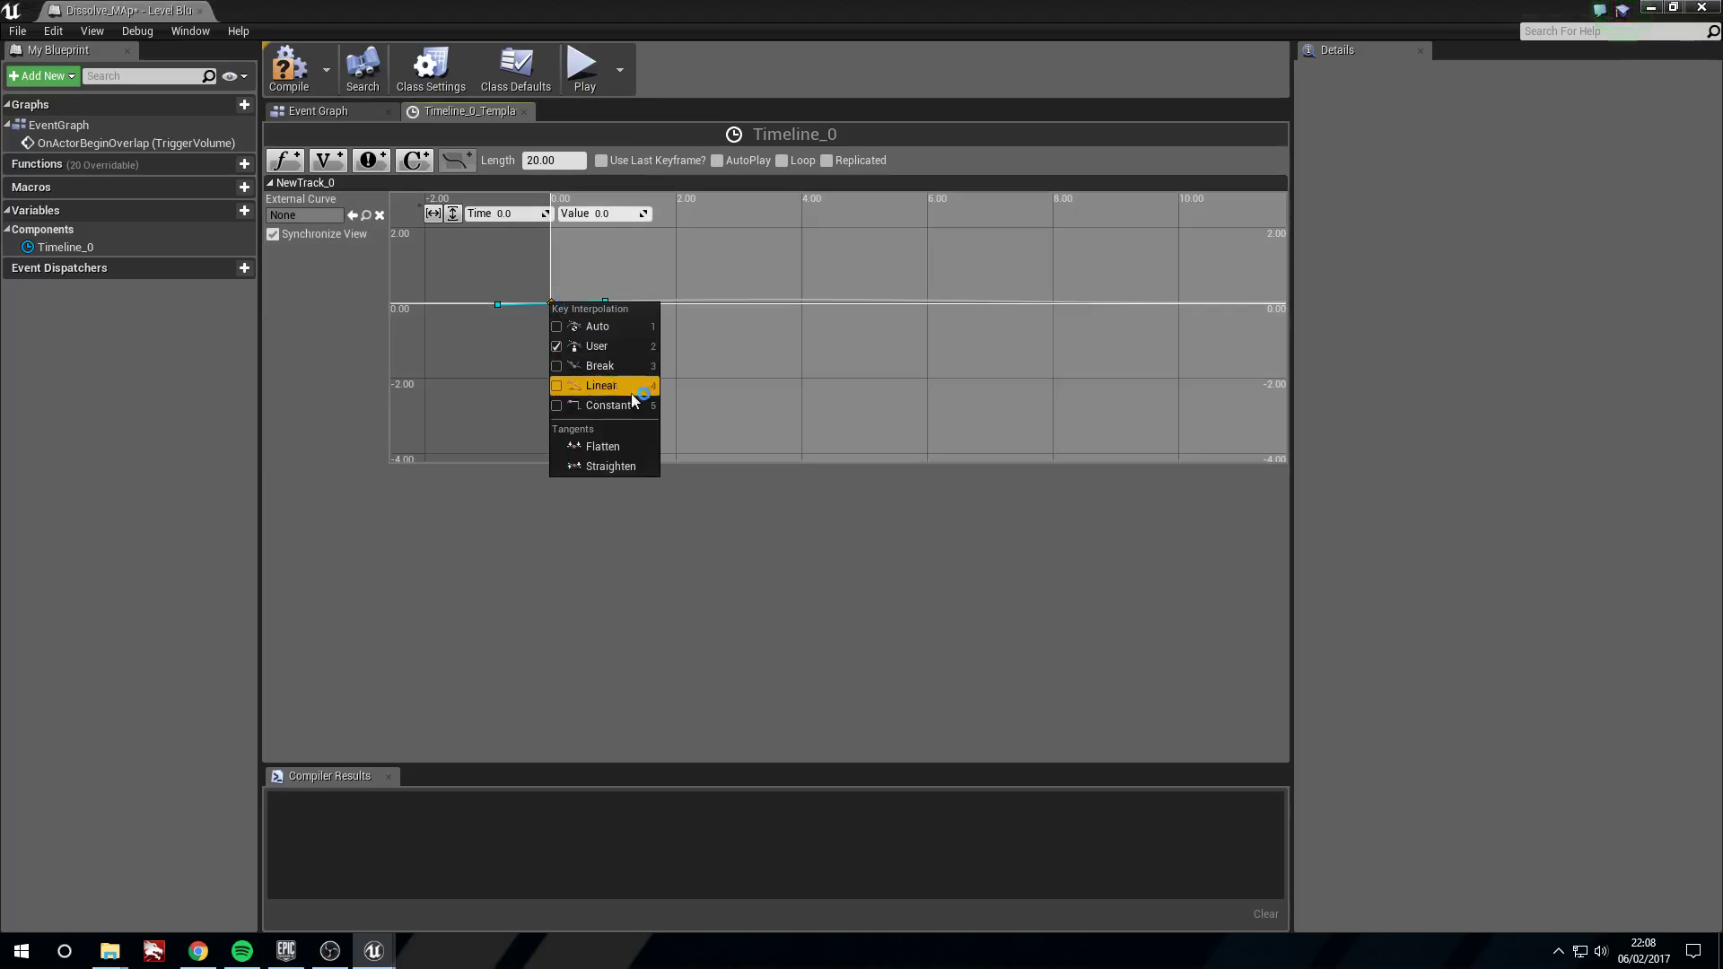
click(626, 330)
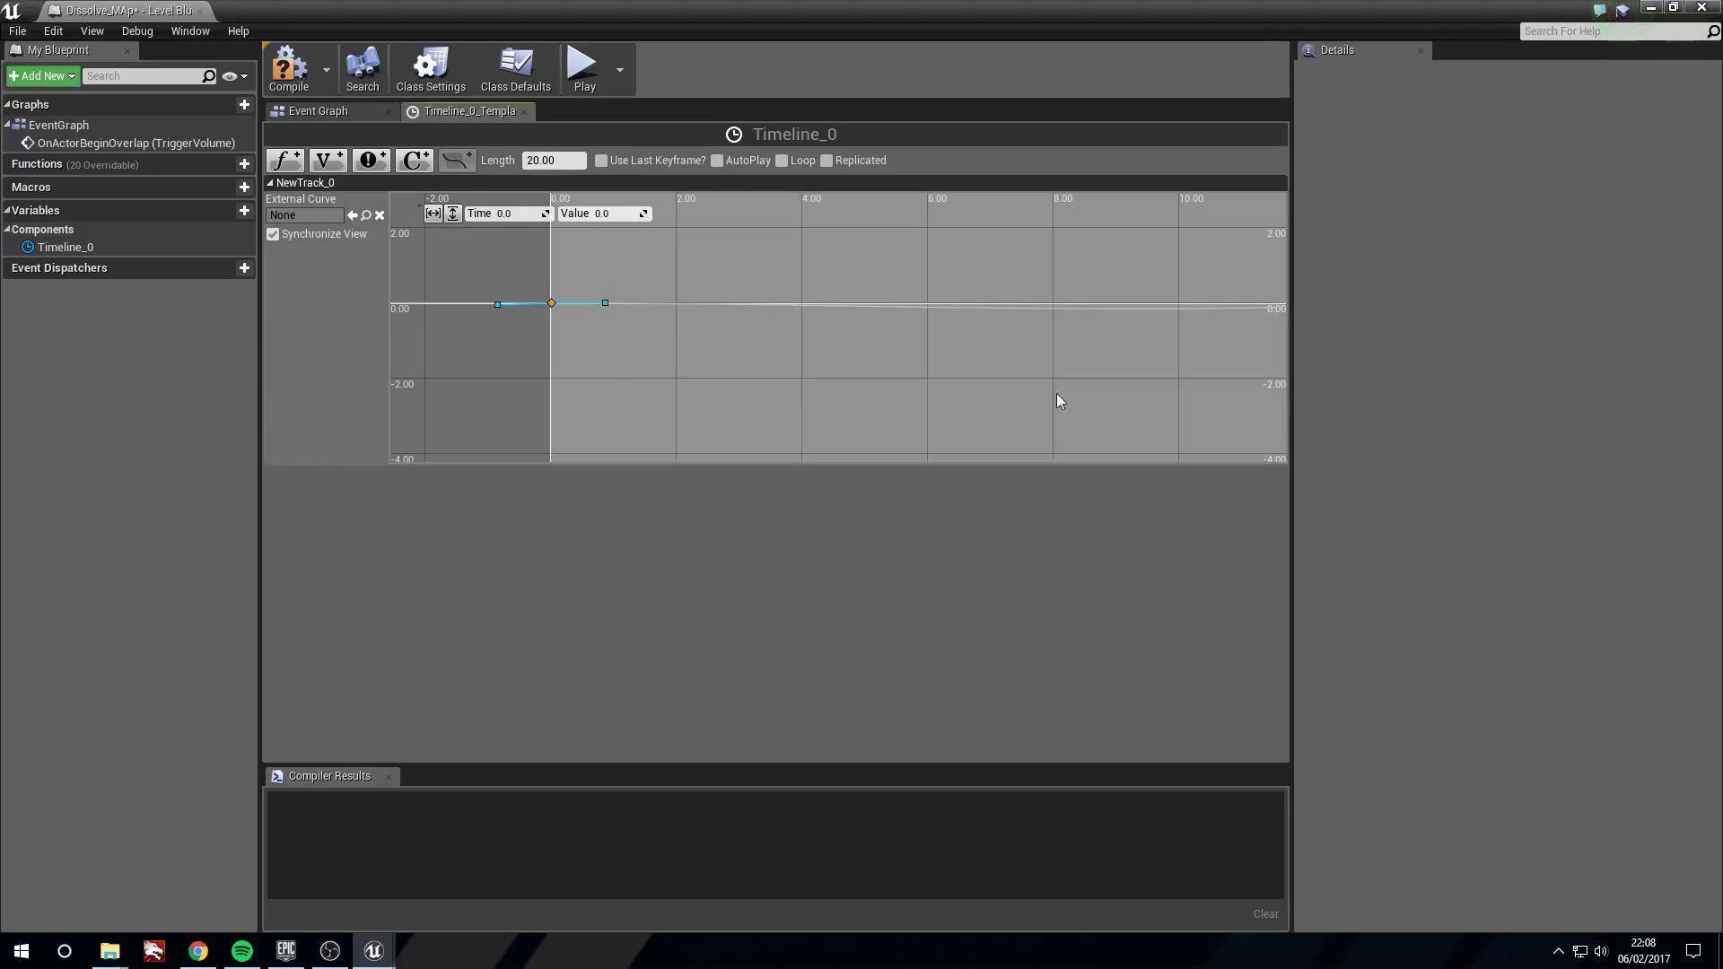
right_drag(1057, 395, 681, 342)
right_drag(1066, 270, 702, 280)
right_click(722, 270)
click(762, 288)
right_drag(530, 319, 932, 307)
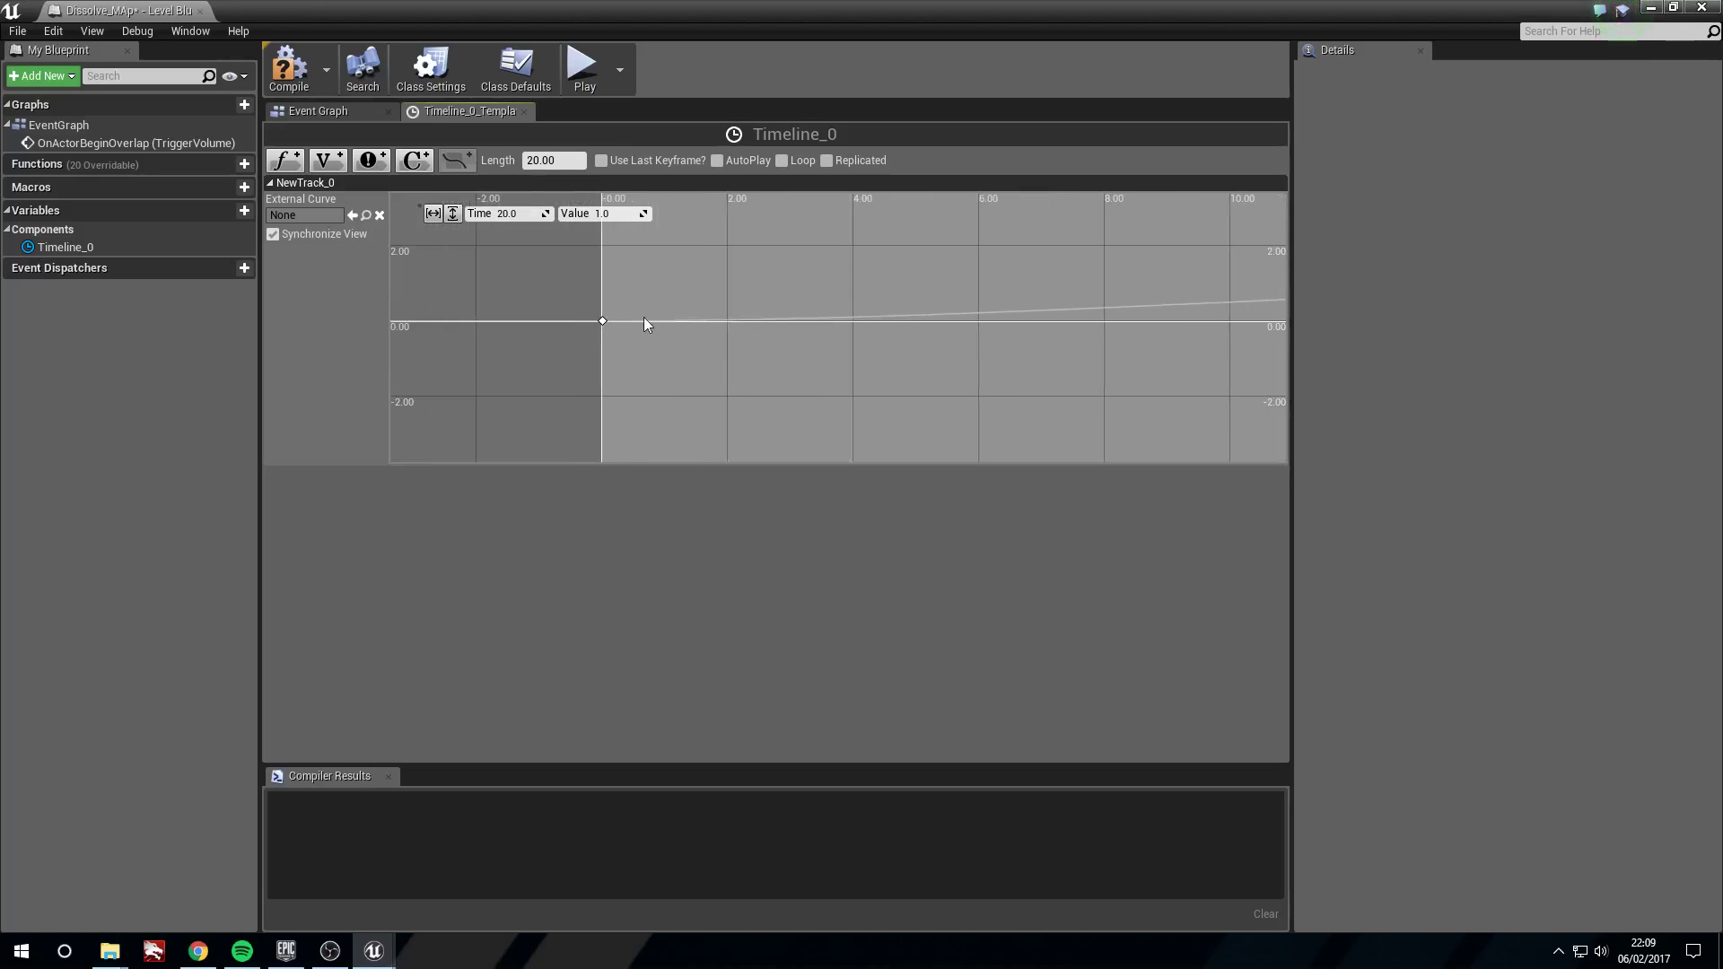
right_drag(643, 317, 564, 316)
right_drag(888, 316, 464, 355)
right_drag(732, 337, 1100, 311)
- In the Event Graph, add a Set Scalar Parameter Value node from the first Create Dynamic Material Instance's Return Value, placed beside the timeline
click(334, 109)
right_drag(824, 385, 789, 374)
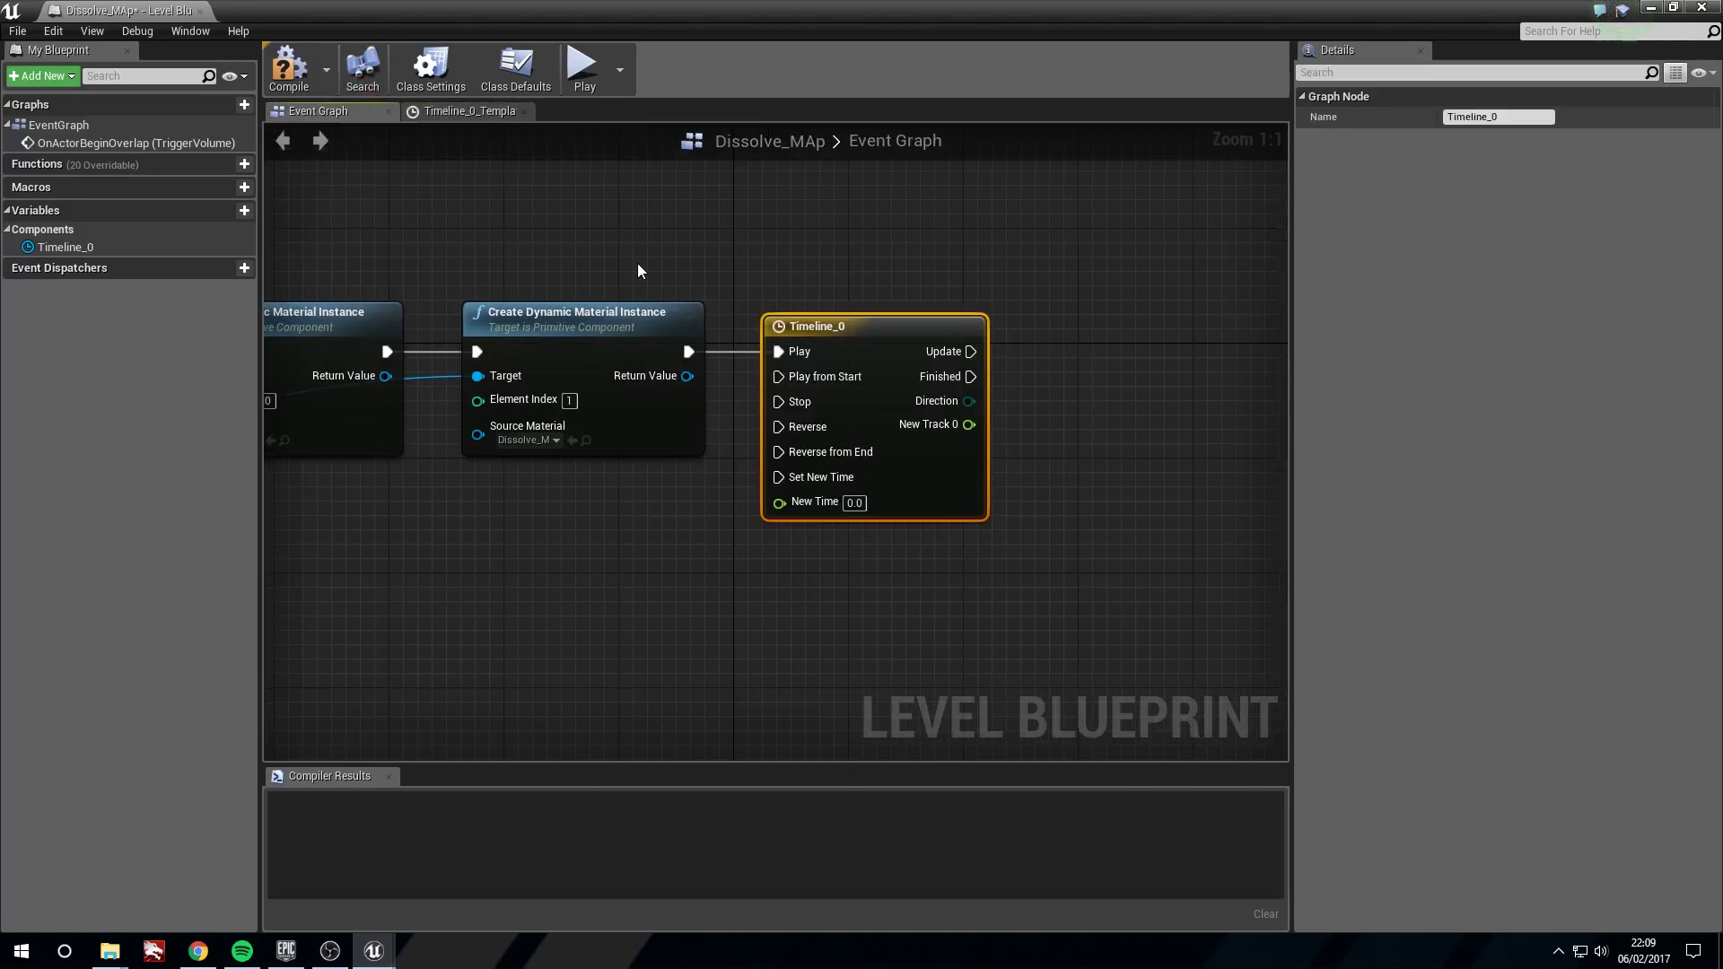
right_drag(723, 266, 666, 243)
right_drag(522, 446, 701, 488)
drag(502, 392, 808, 404)
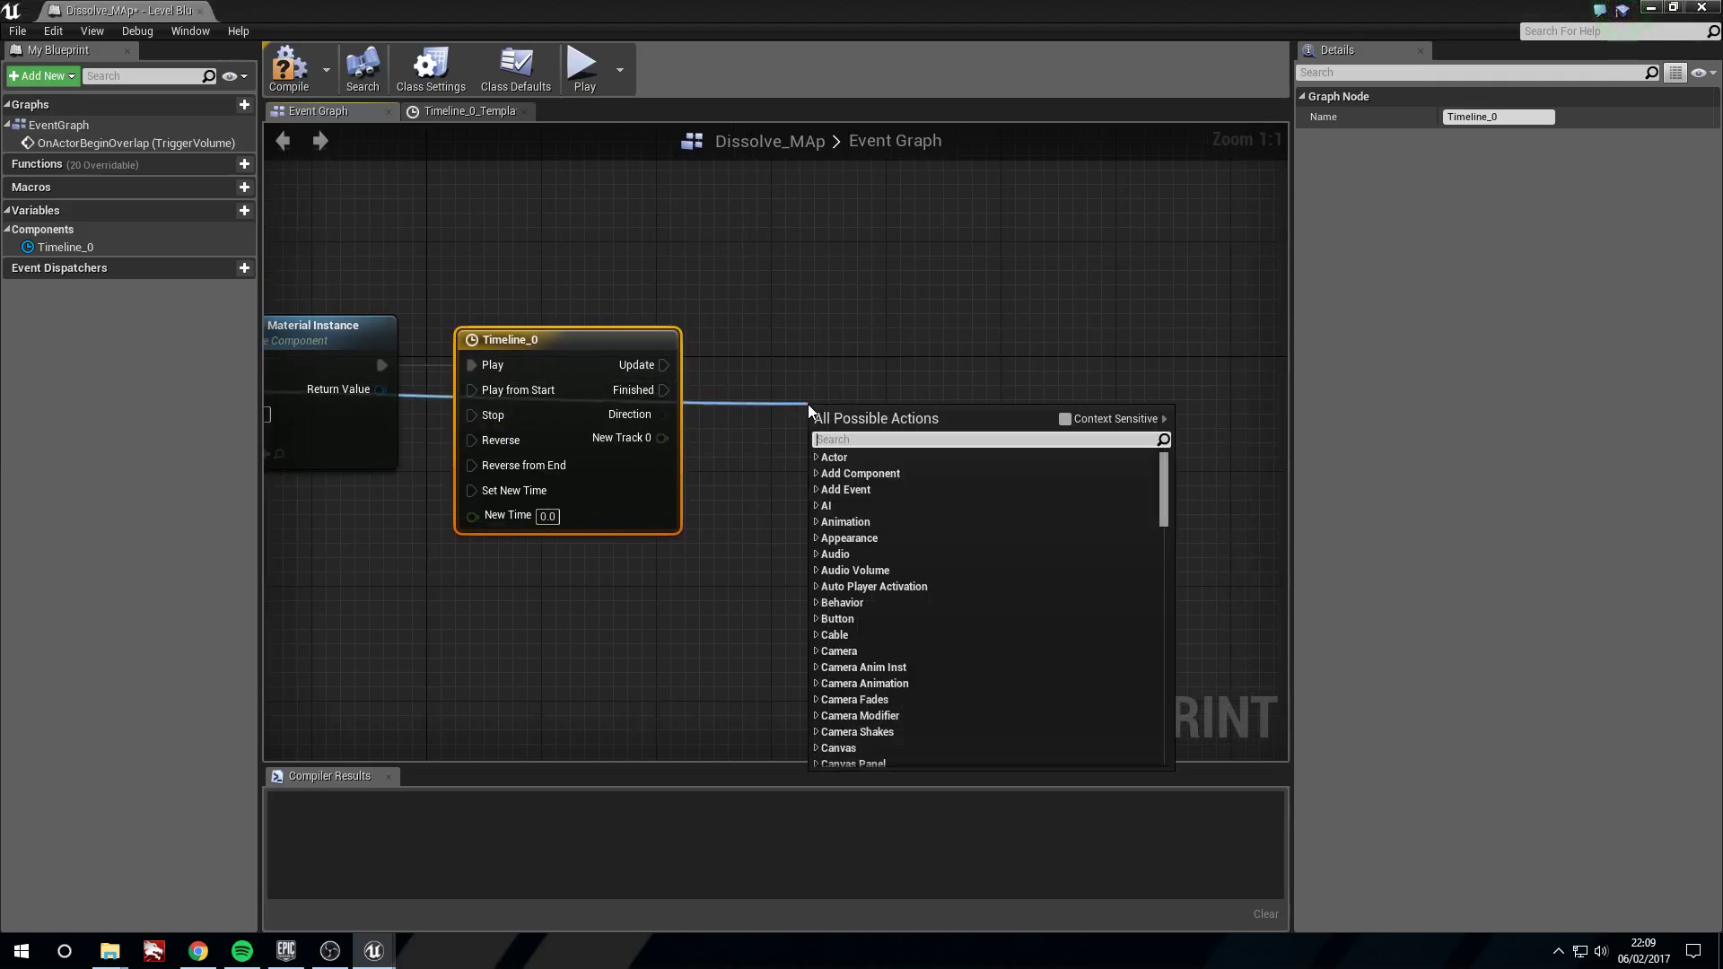
text(set scal)
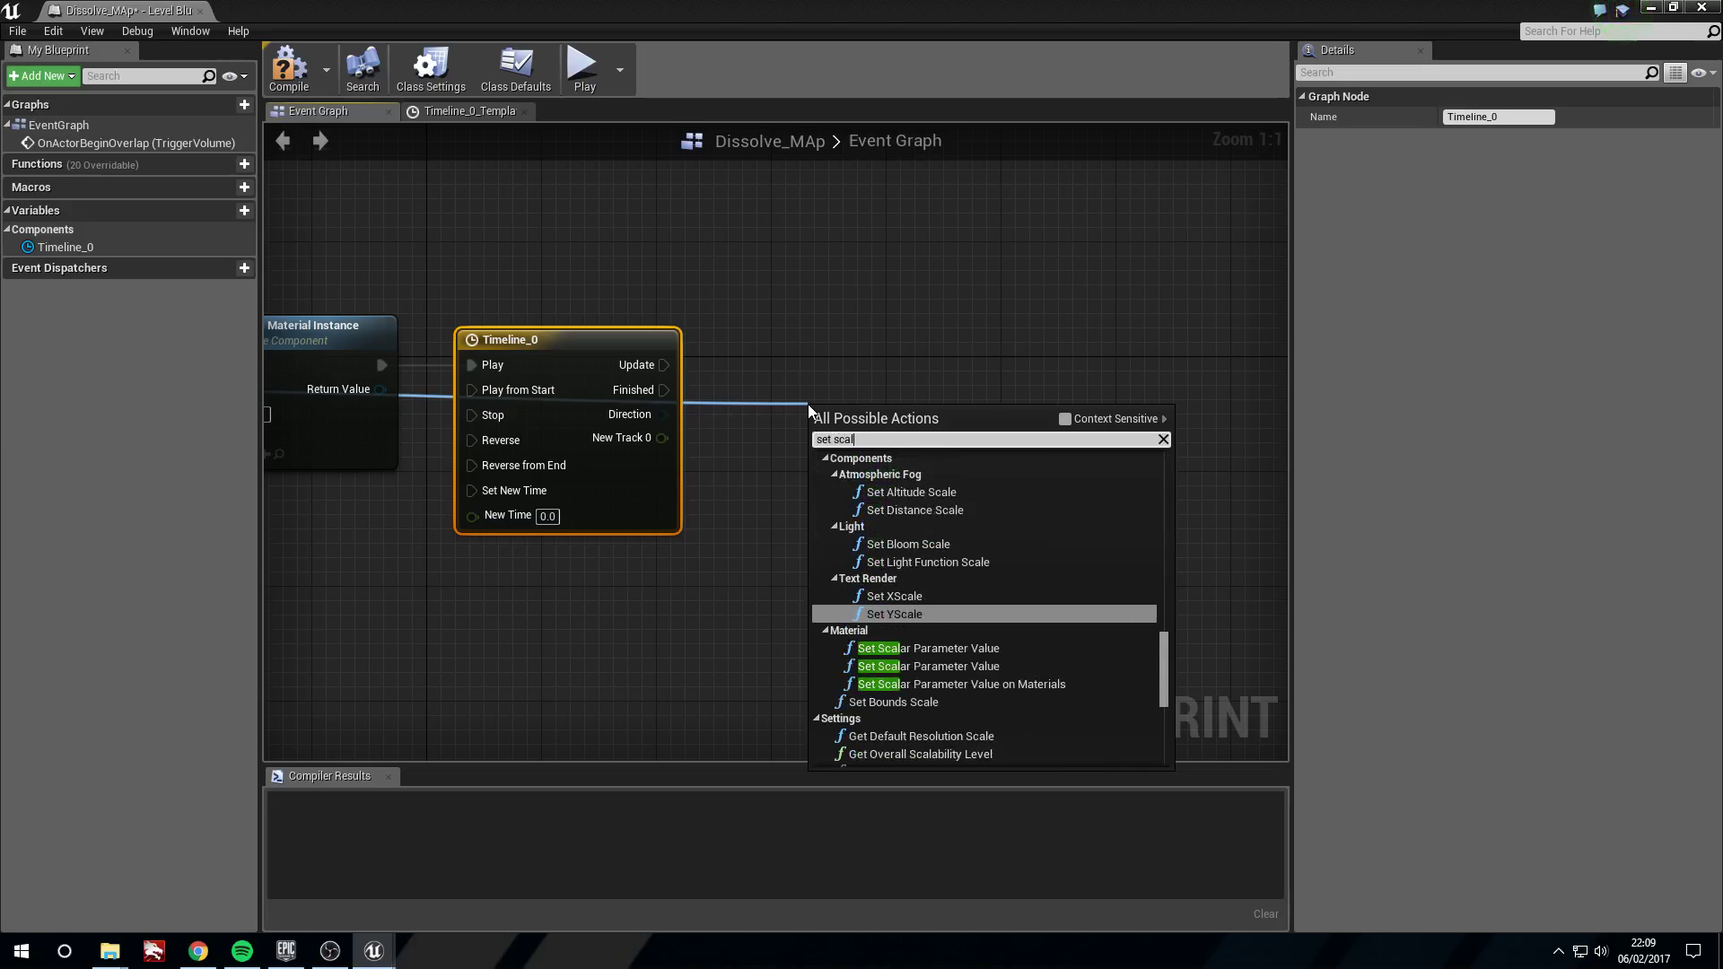
key(Down)
key(Down)
key(Return)
drag(874, 430, 873, 372)
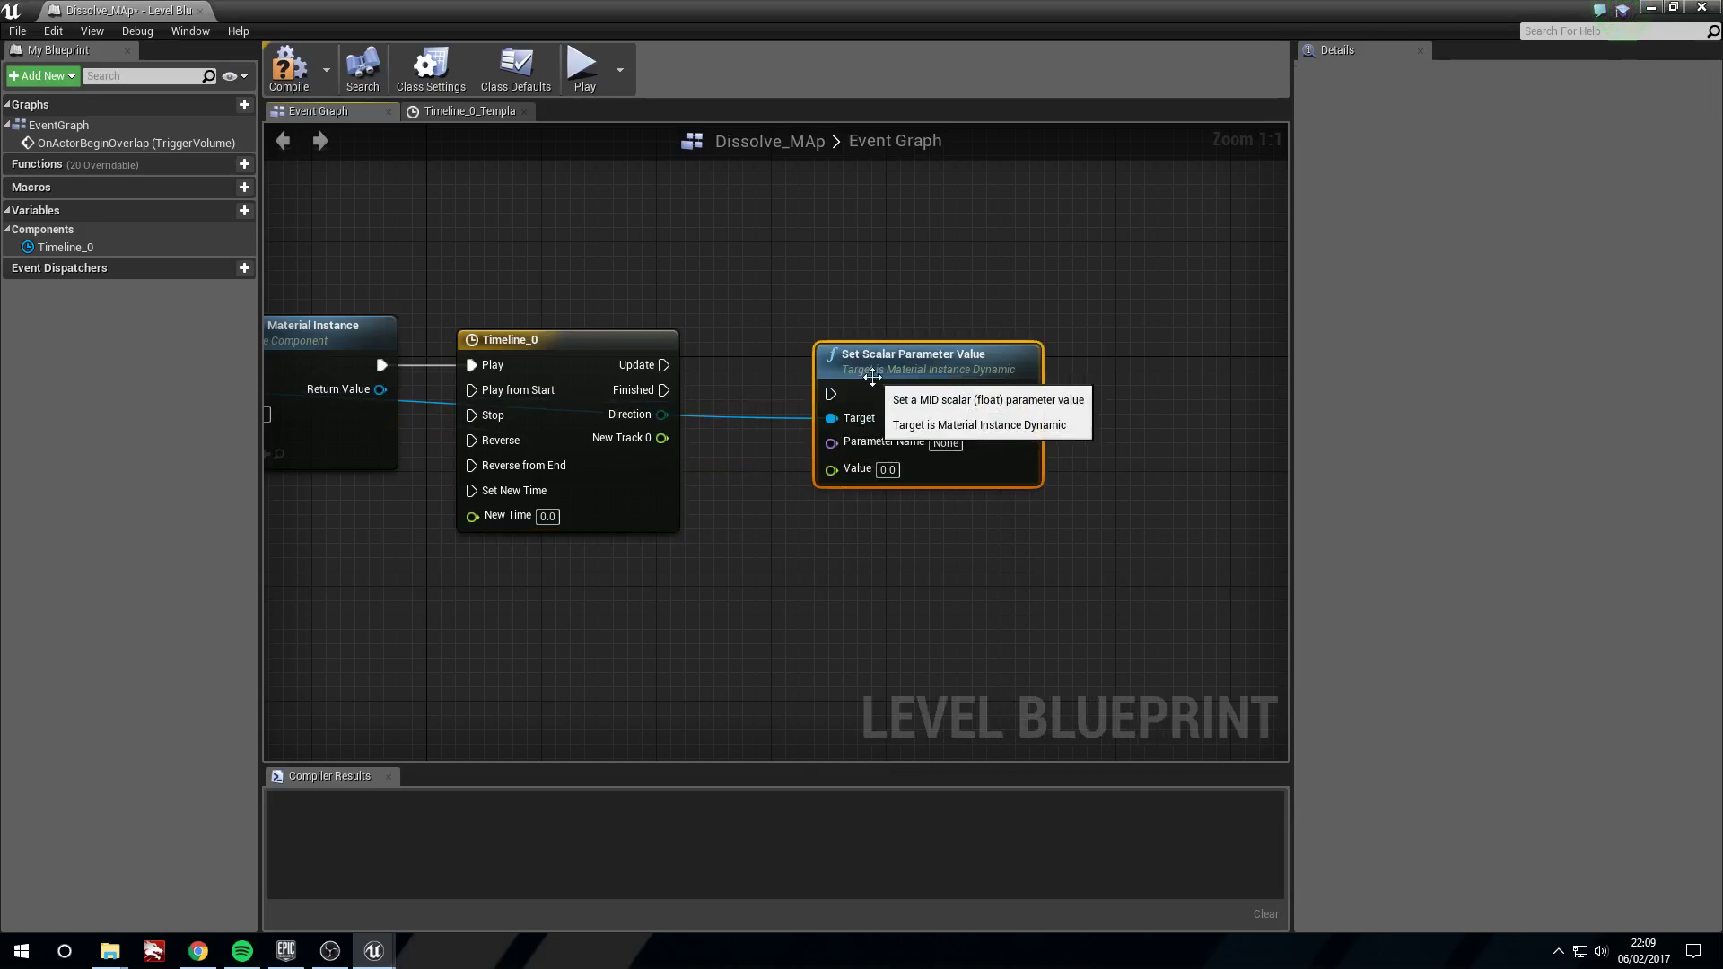
- Wire the timeline's Update and New Track 0 outputs into Set Scalar Parameter Value, with Parameter Name set to Dissolve Amount
drag(664, 364, 830, 395)
right_drag(978, 502, 946, 510)
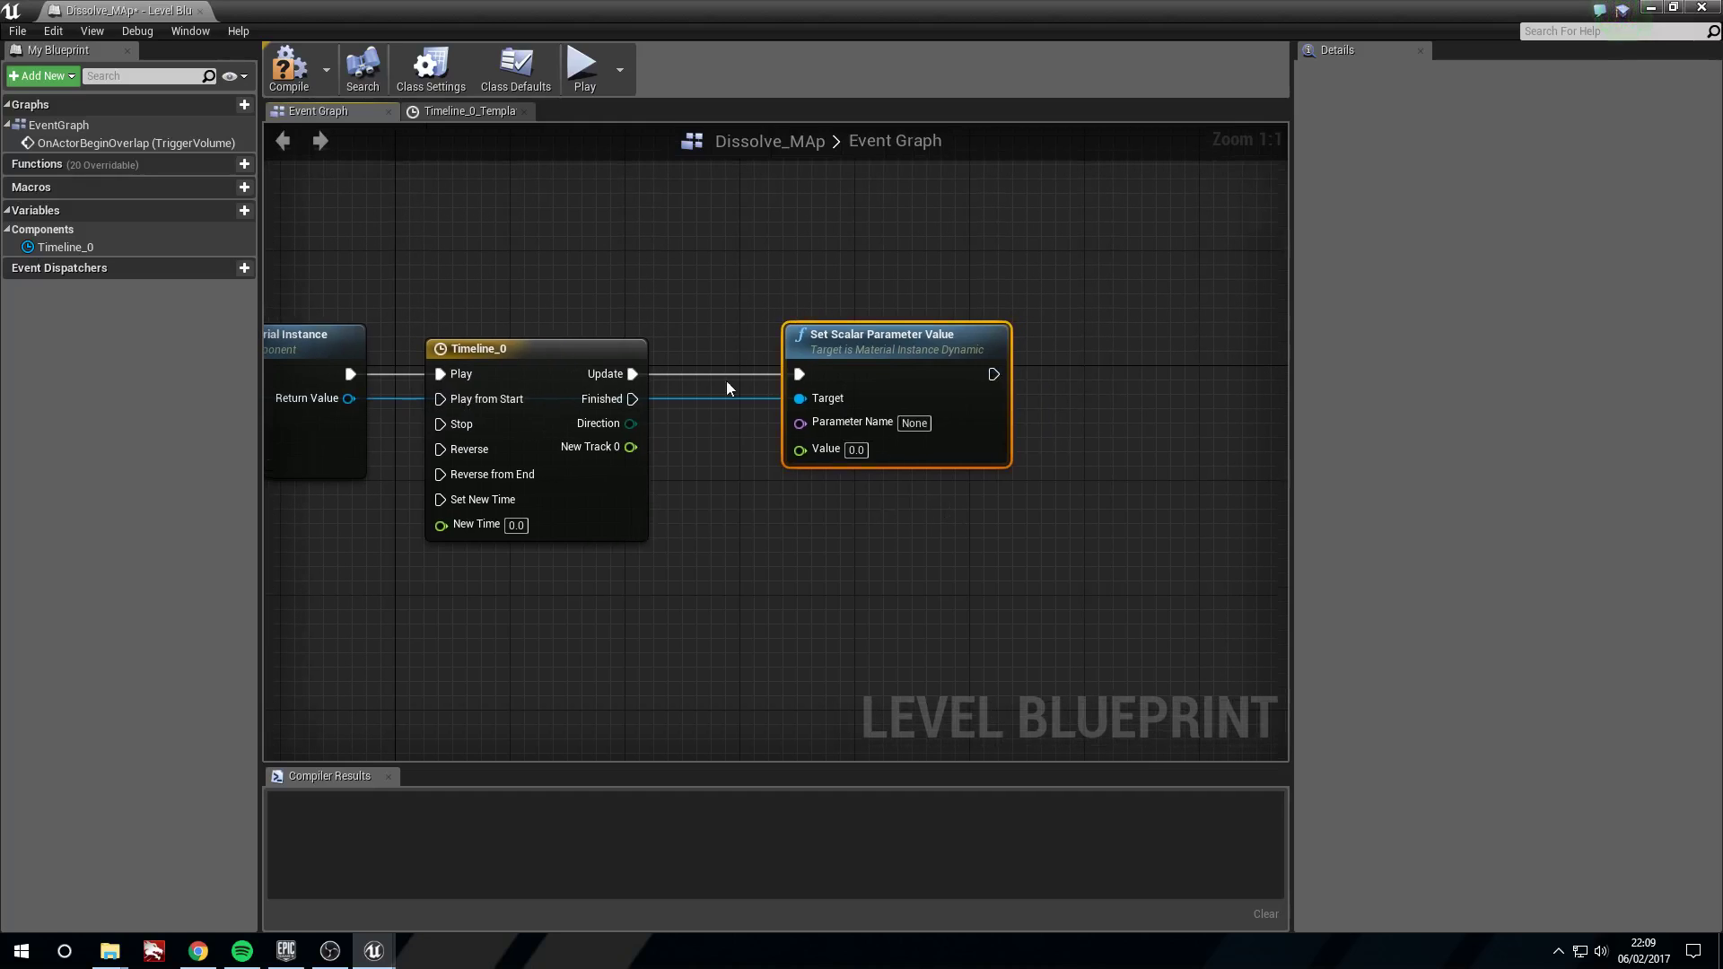
click(914, 423)
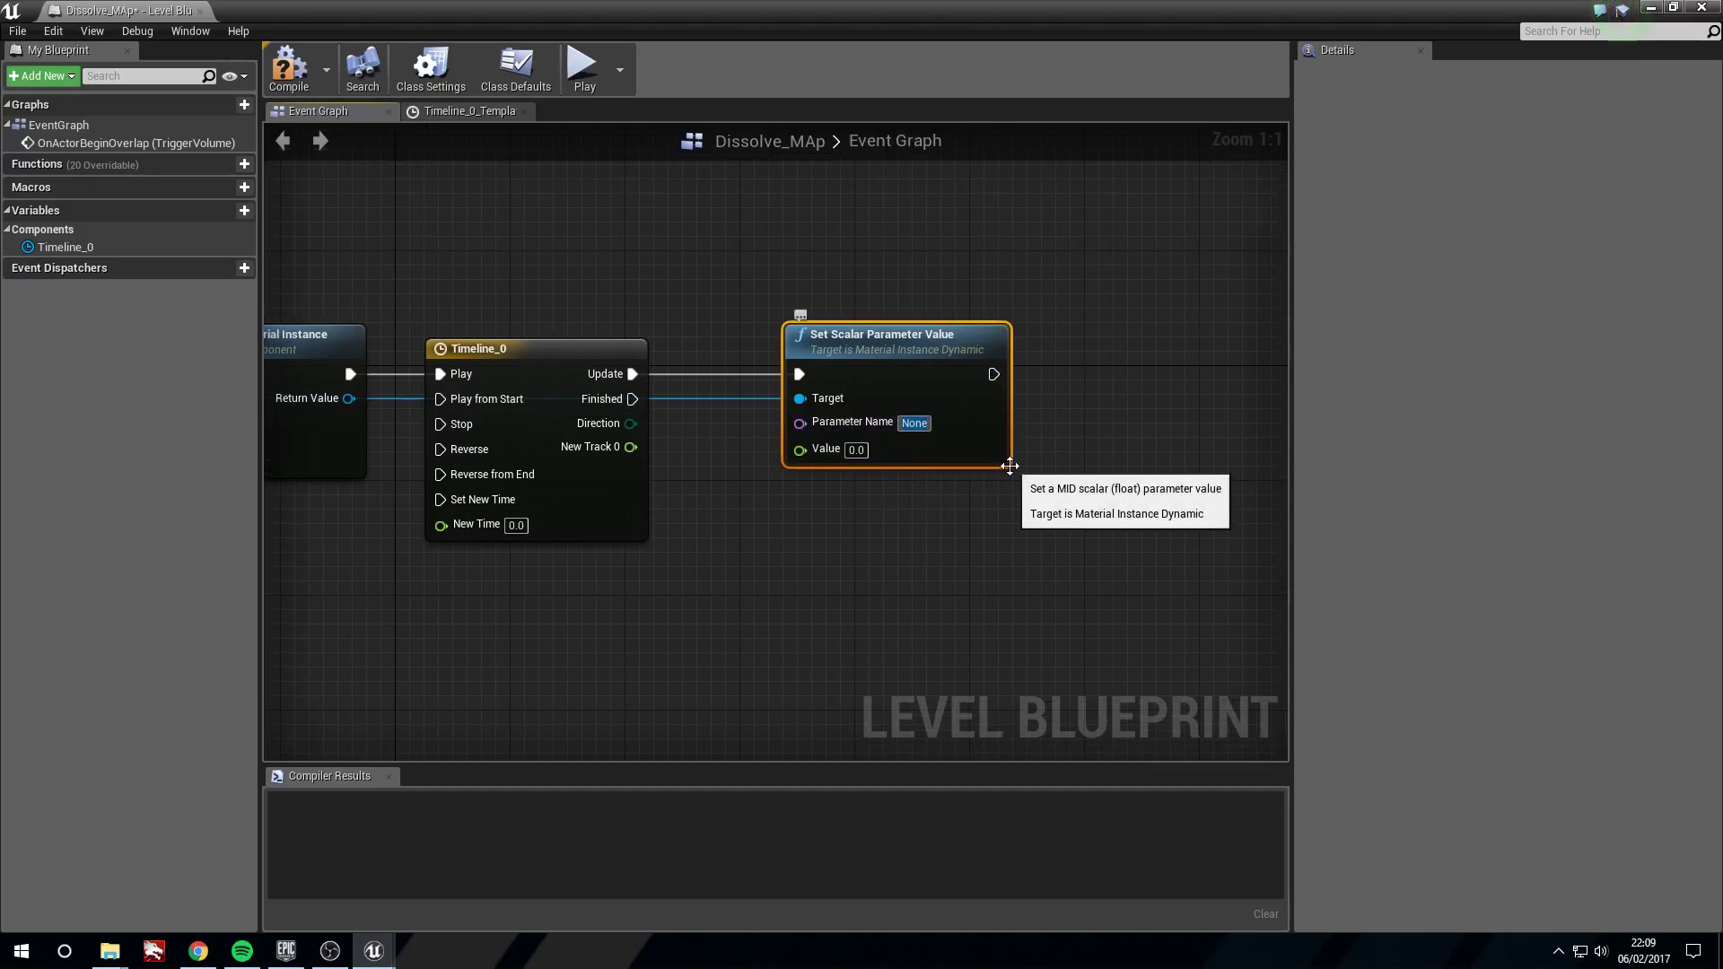
text(Disso)
text(lve Amount)
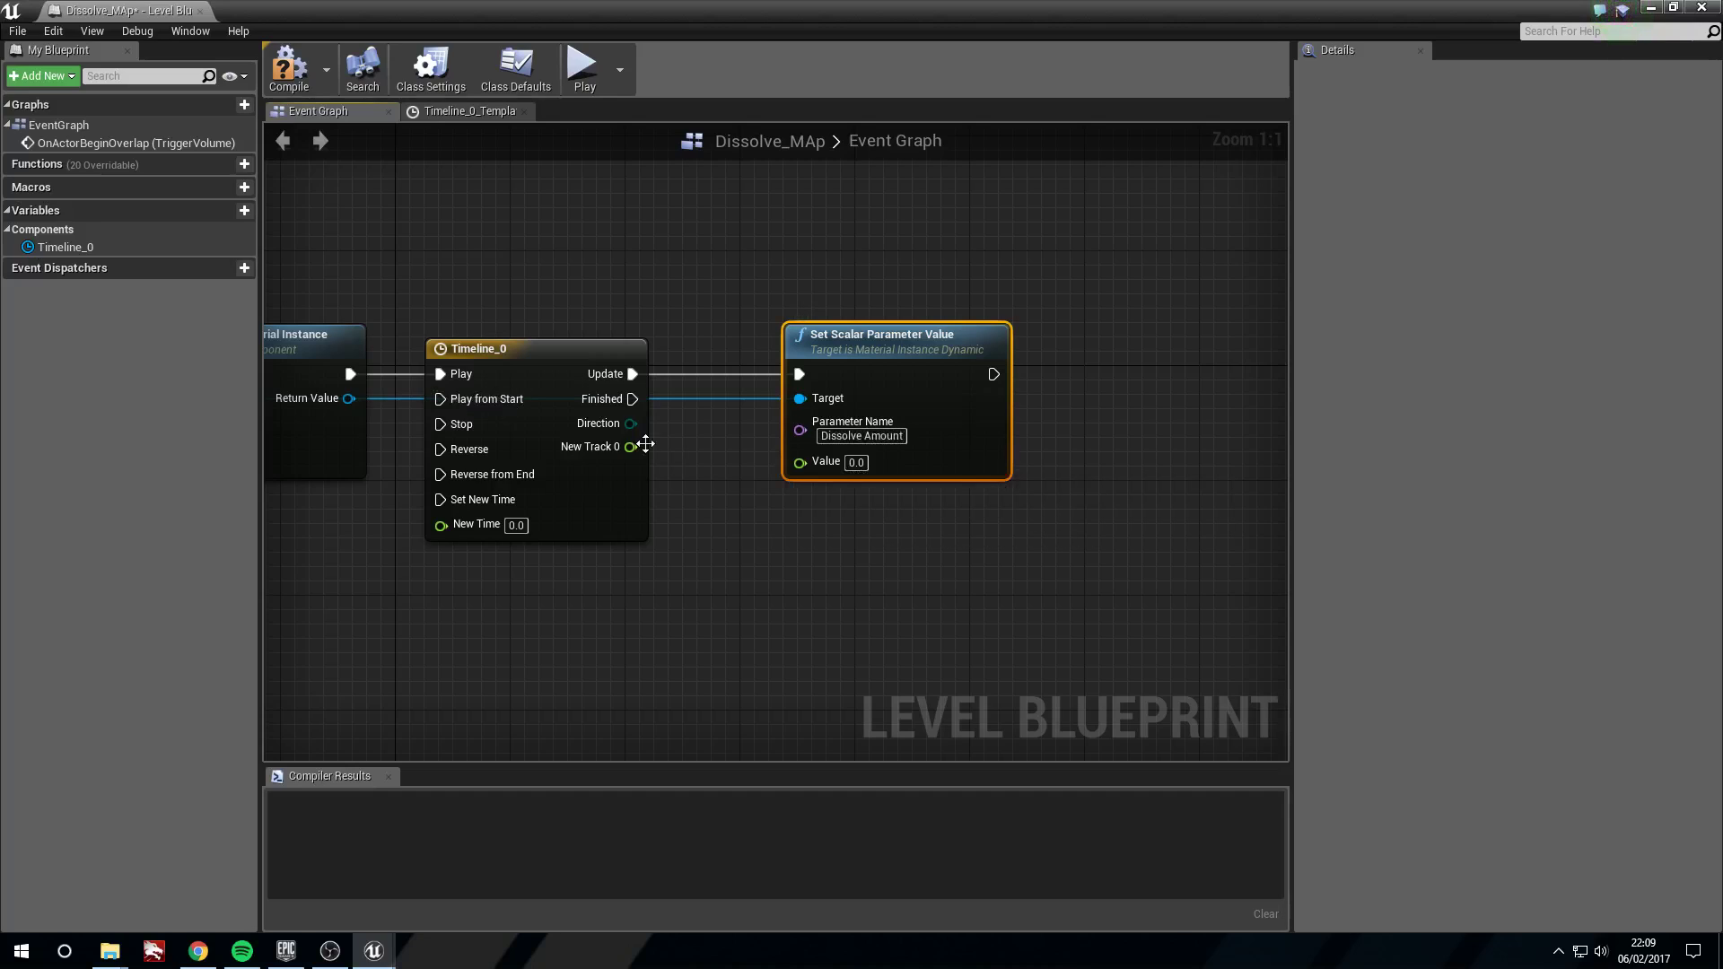
drag(631, 447, 800, 463)
- Connect the second Create Dynamic Material Instance's Return Value to Set Scalar Parameter Value's Target as well and adjust that node's position
right_drag(763, 529, 904, 545)
drag(489, 415, 538, 292)
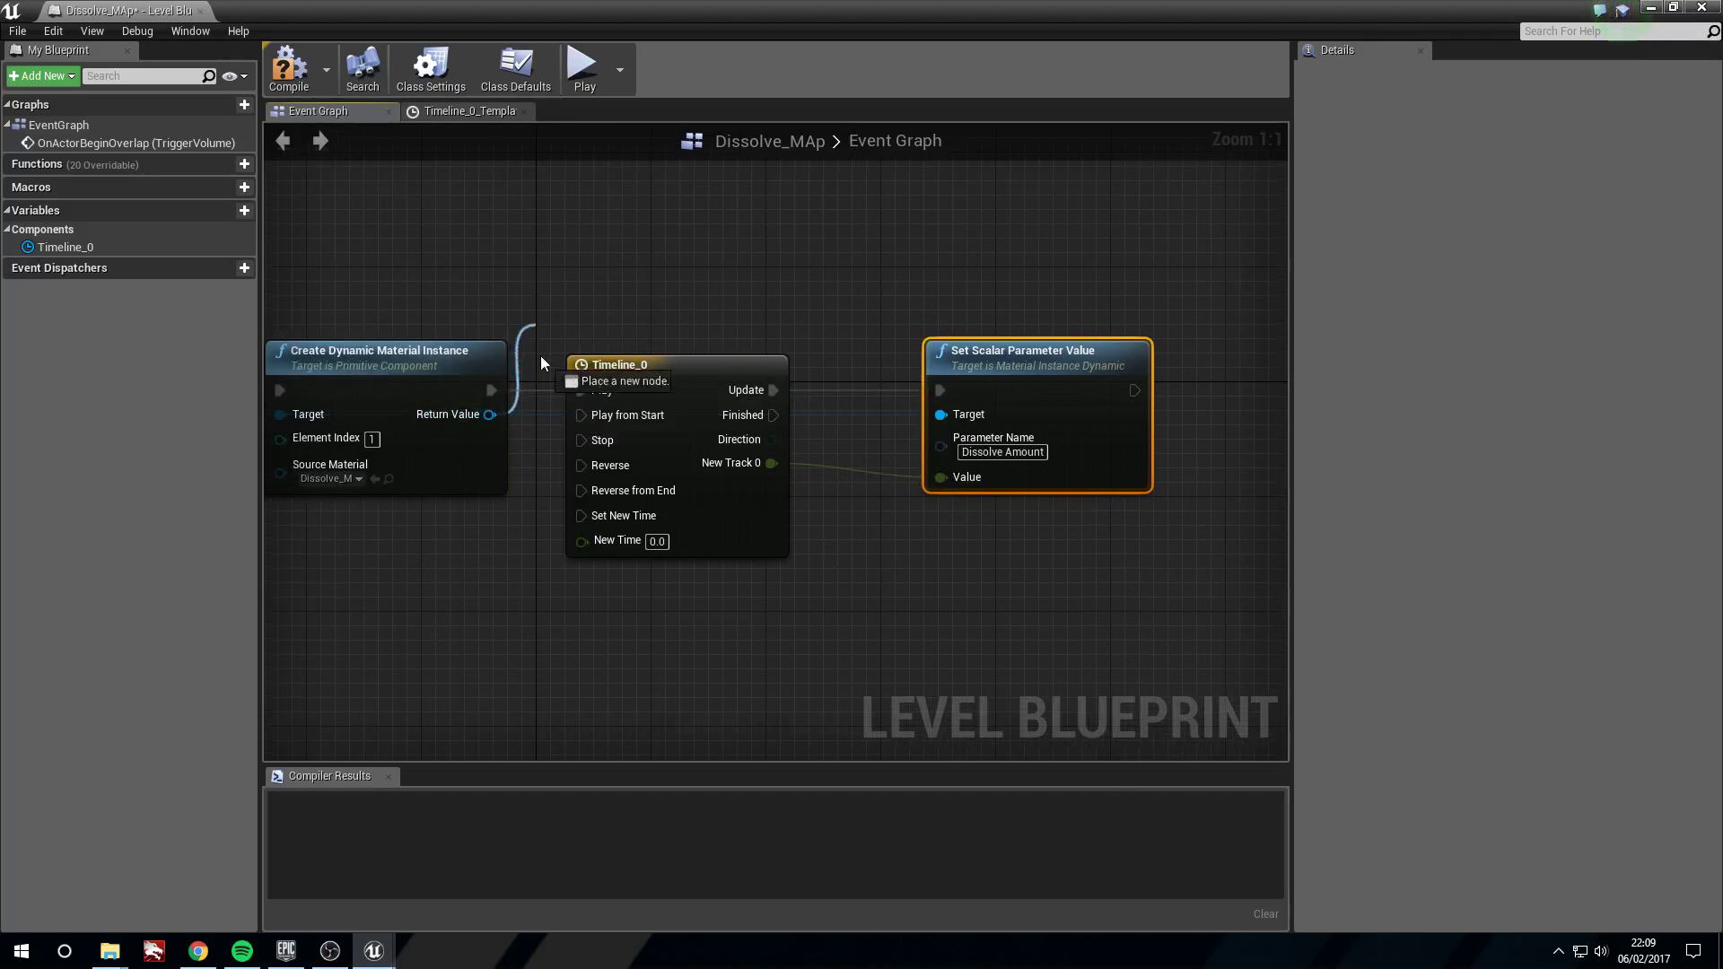
drag(571, 492, 940, 414)
right_drag(838, 543, 905, 535)
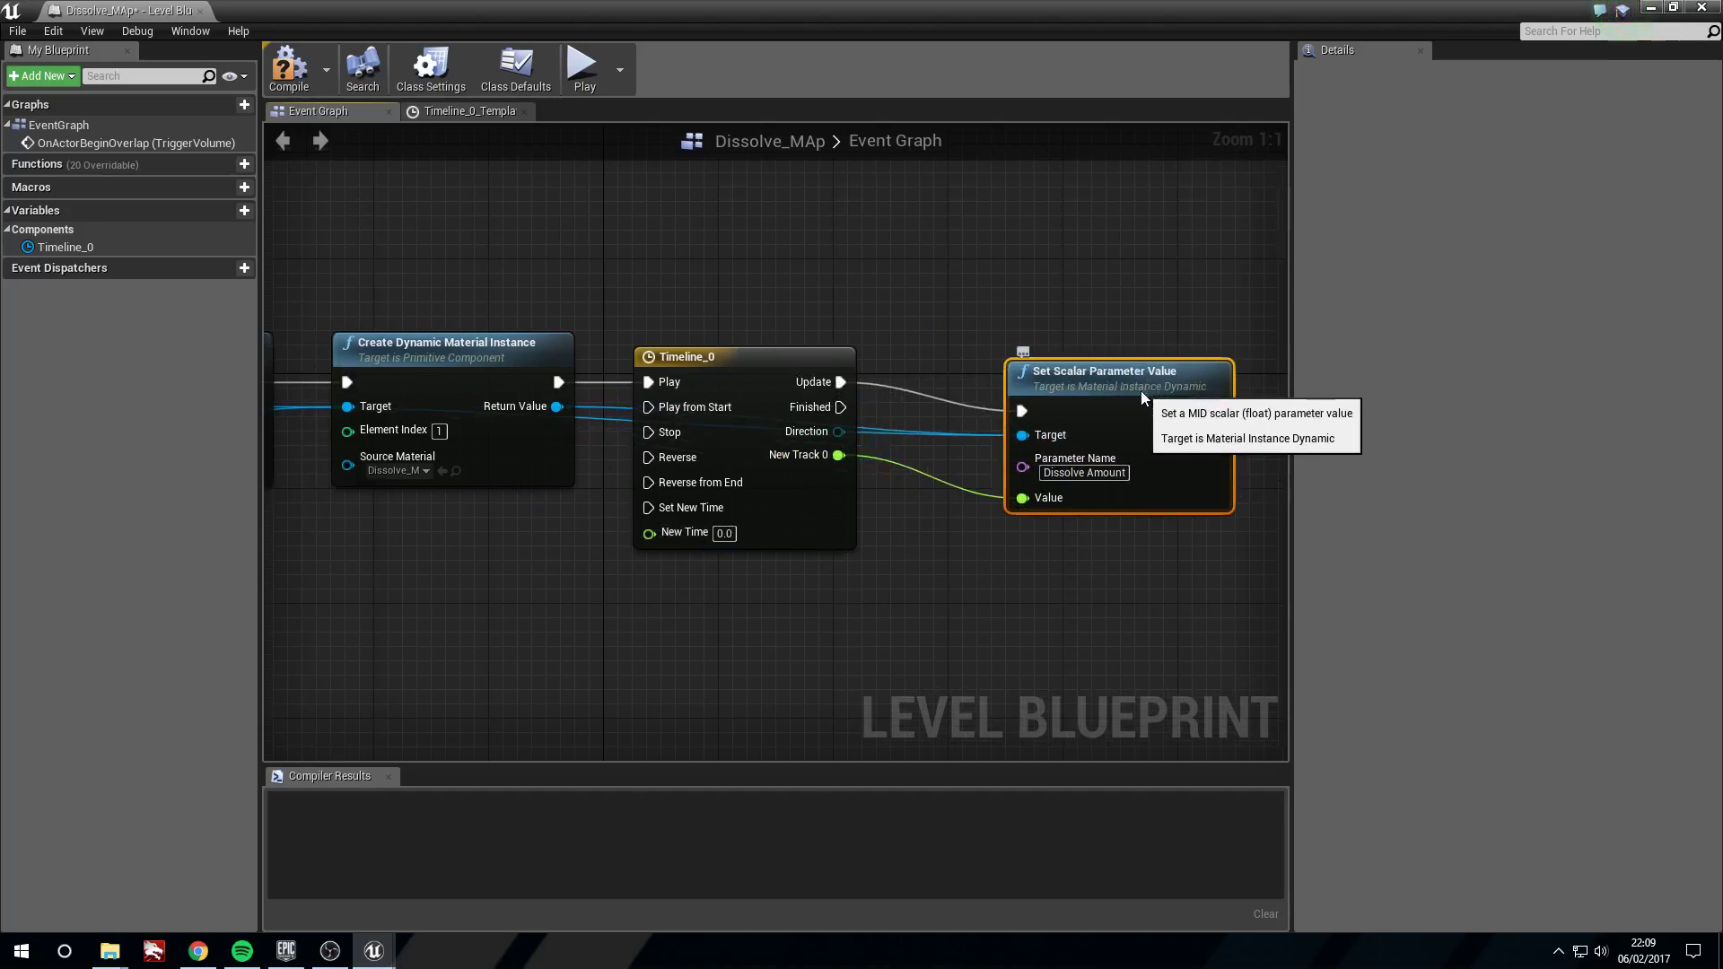
drag(1090, 350, 1052, 350)
- Compile the Level Blueprint and close its editor to return to the level
scroll(631, 262, down, 3)
right_drag(445, 242, 727, 285)
right_drag(629, 310, 788, 307)
click(289, 67)
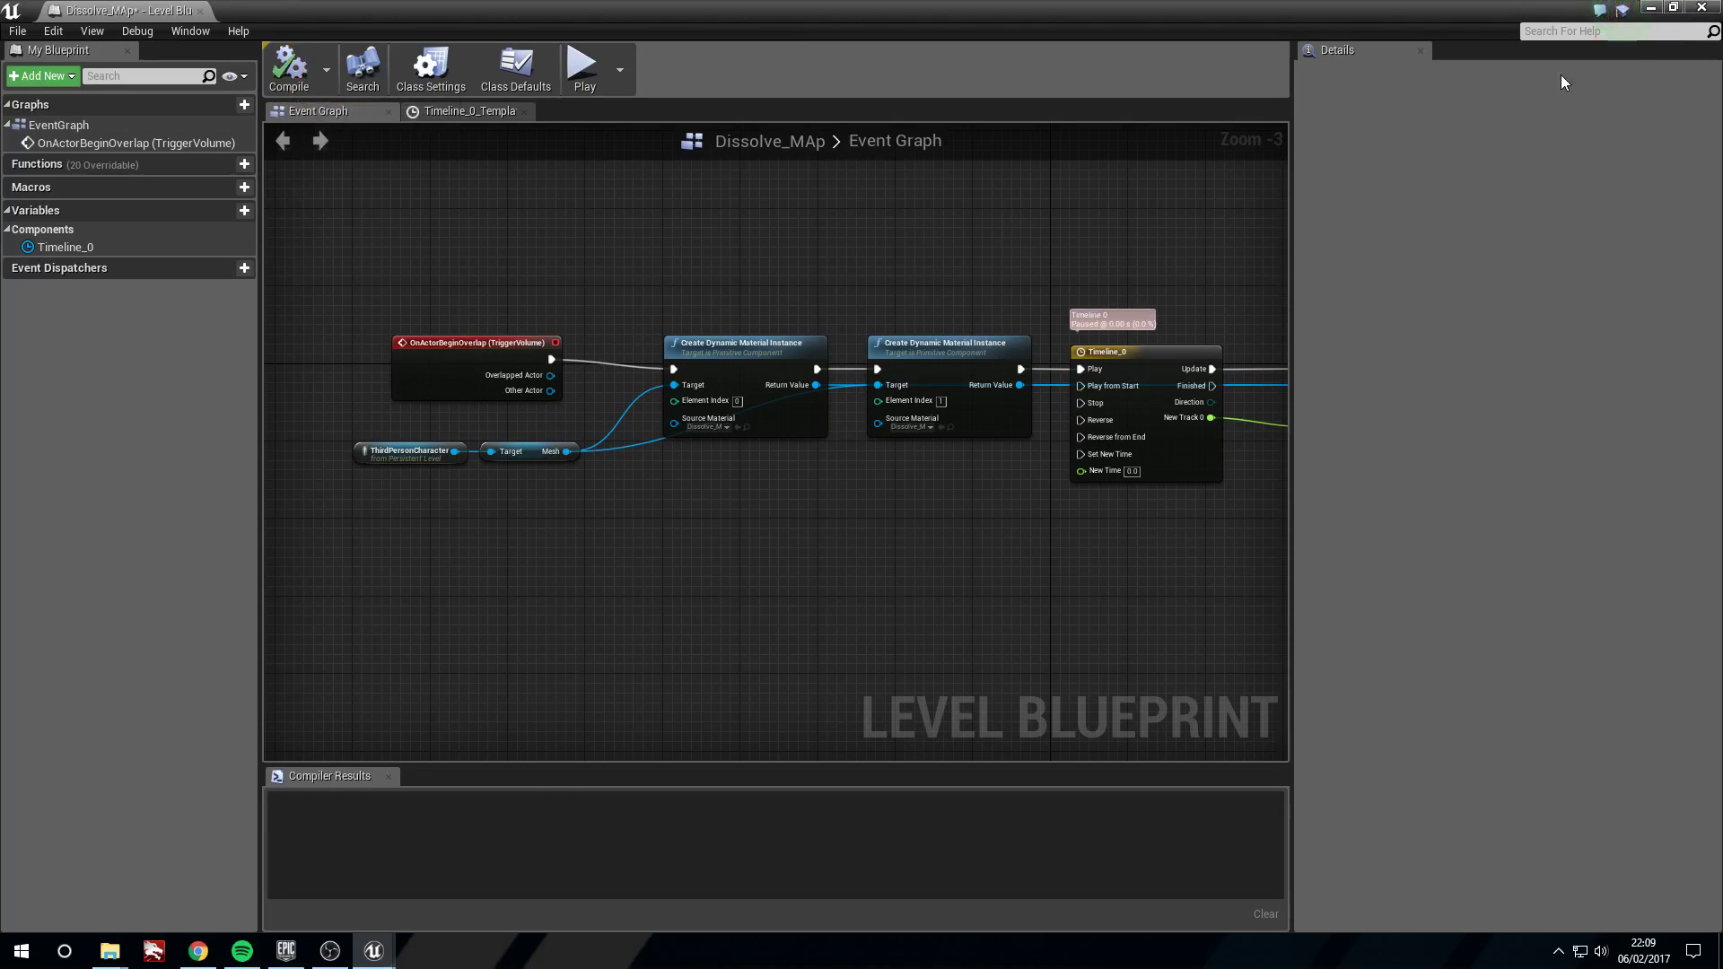
click(1704, 8)
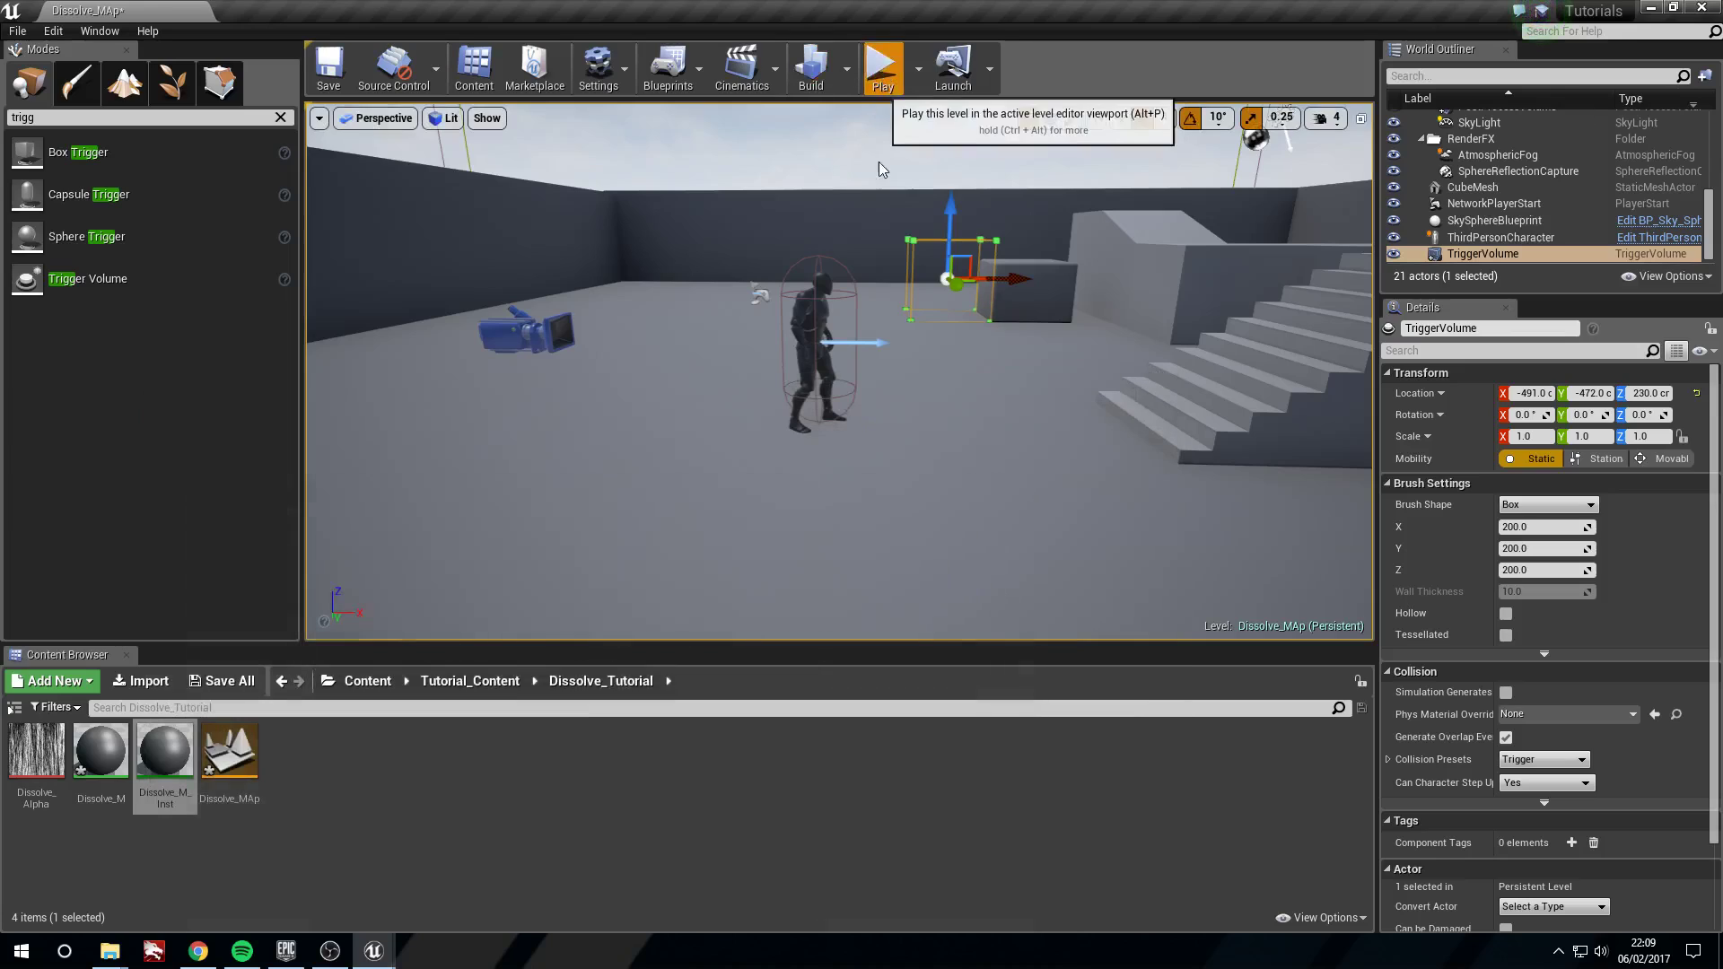
- Play the level and run the character through the trigger volume to test the dissolve effect
key(alt+p)
key(w)
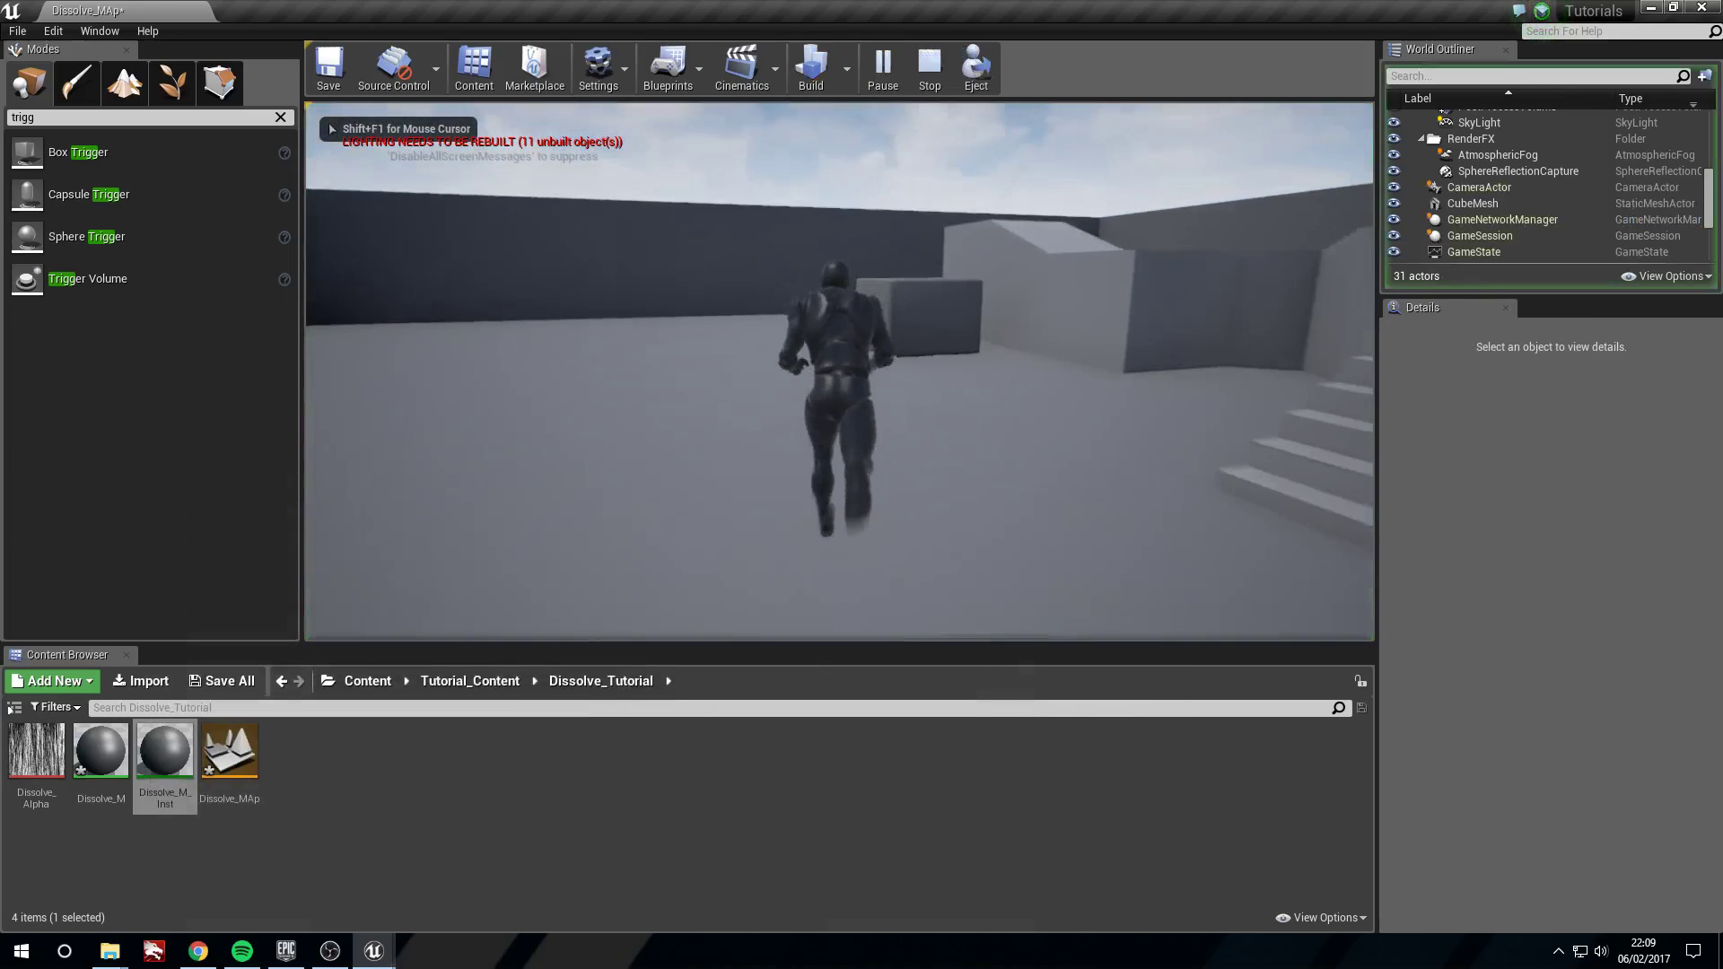
key(w)
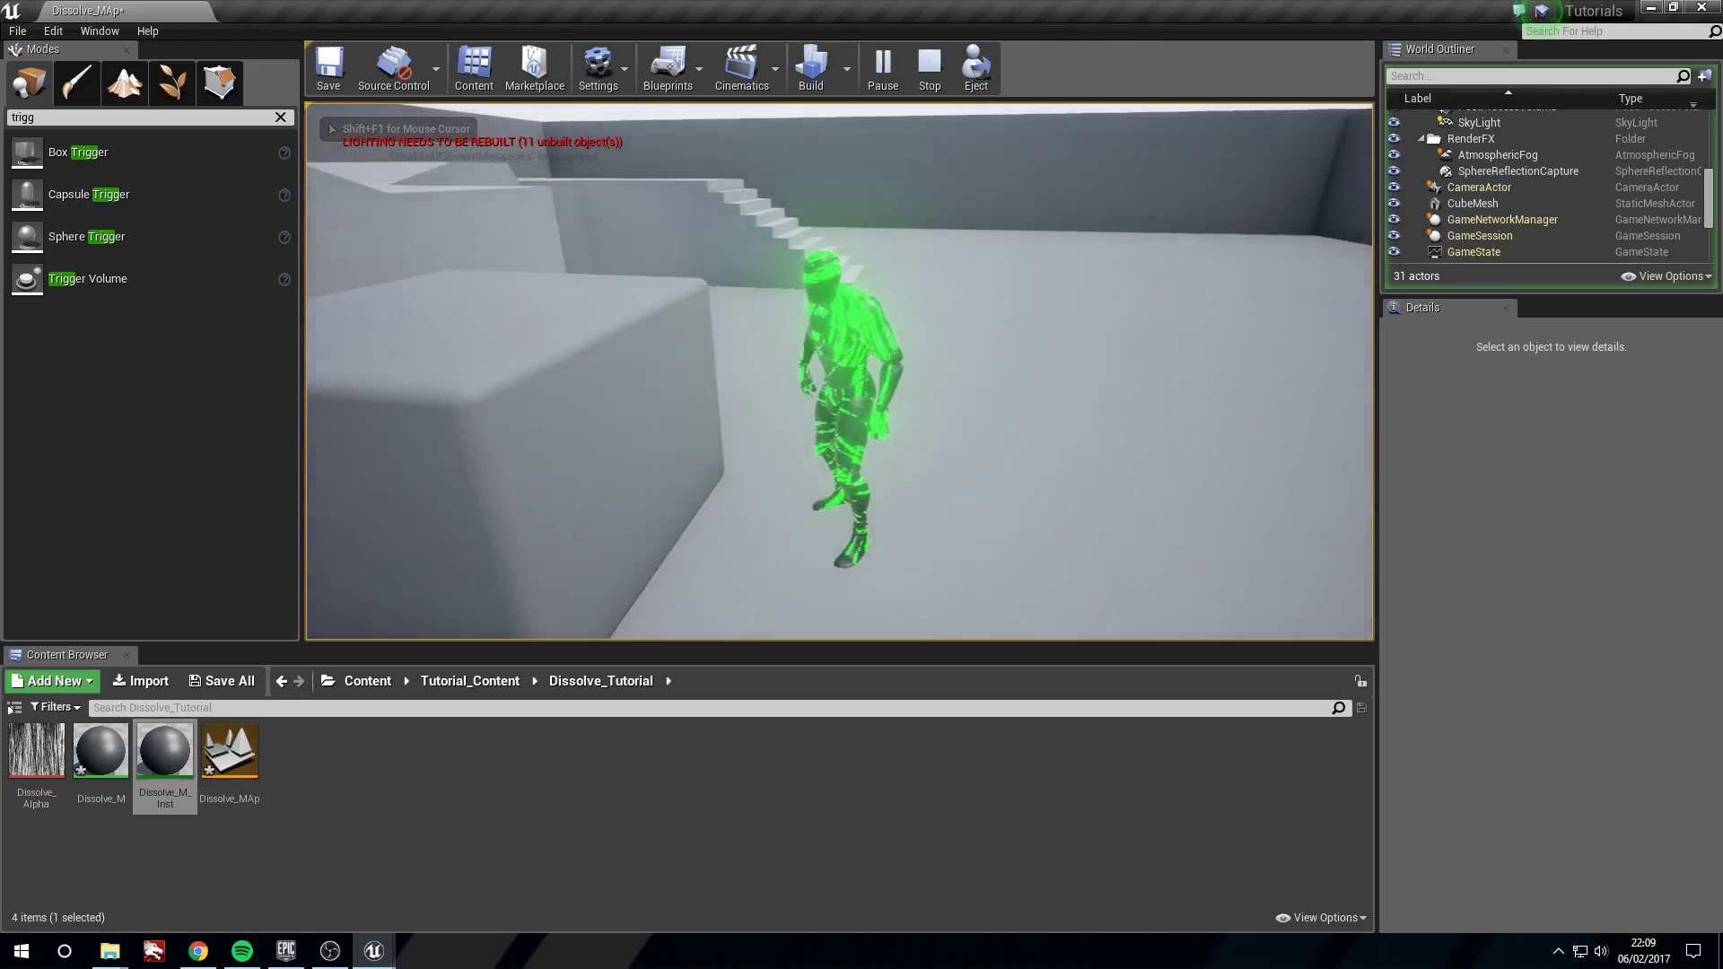
key(s)
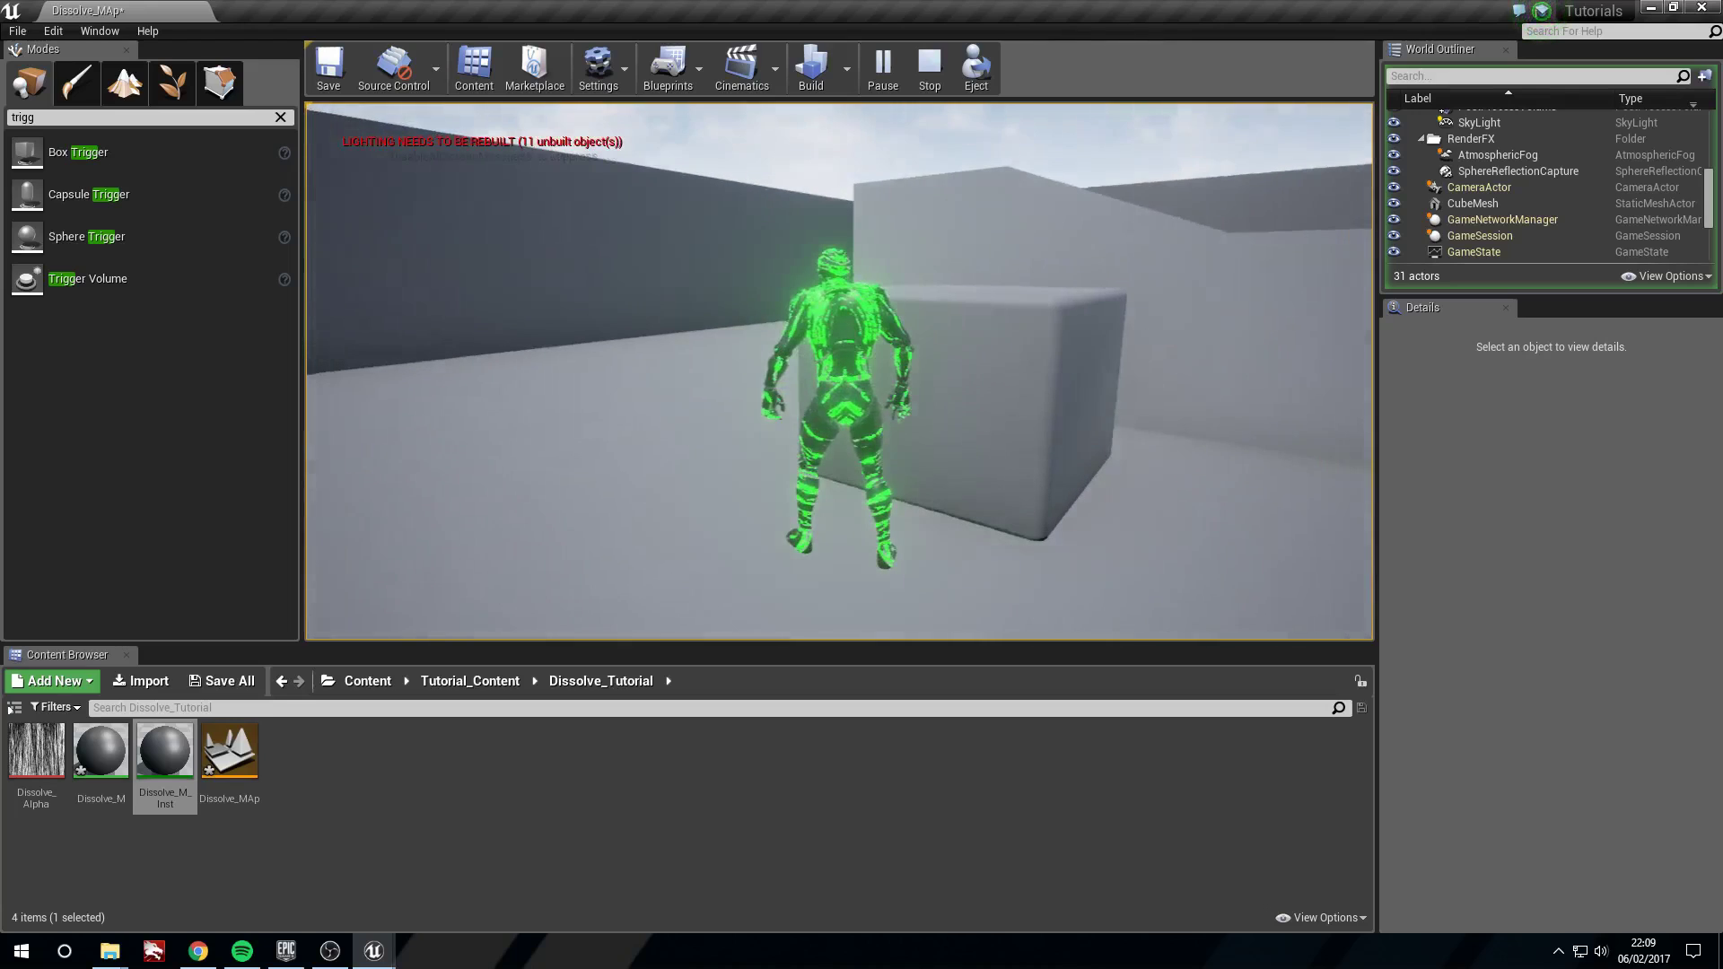
key(w)
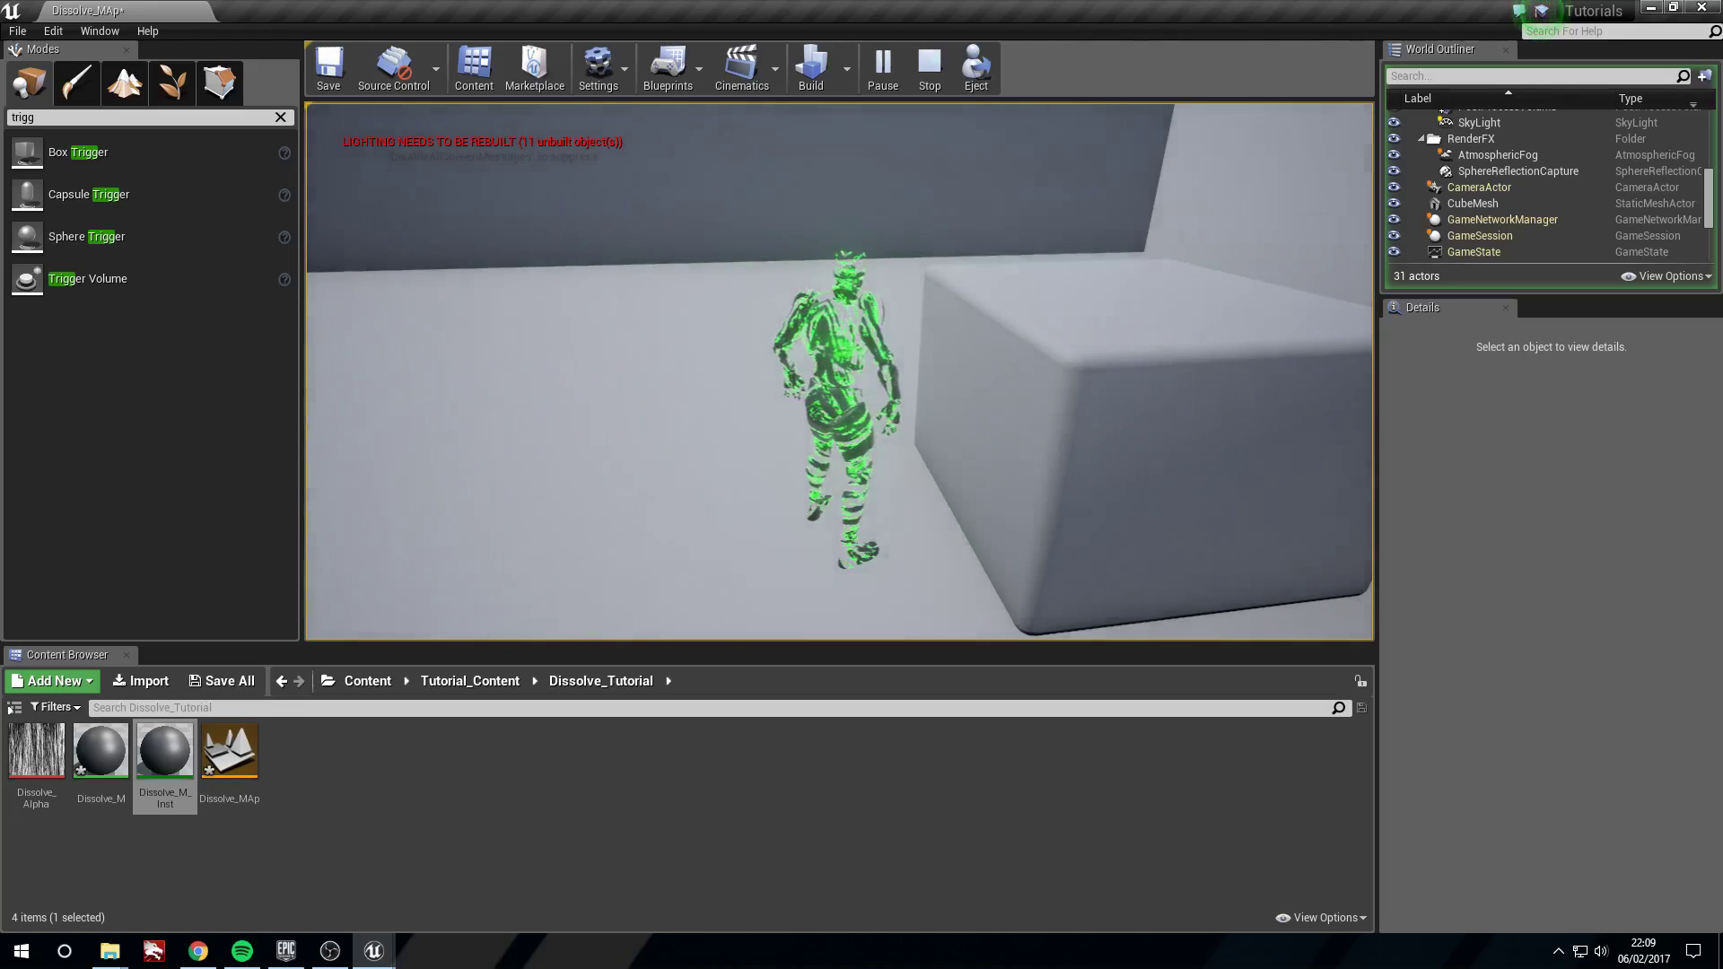
- Keep moving the dissolving character around the cube until it has fully faded, and stop the play session
key(w)
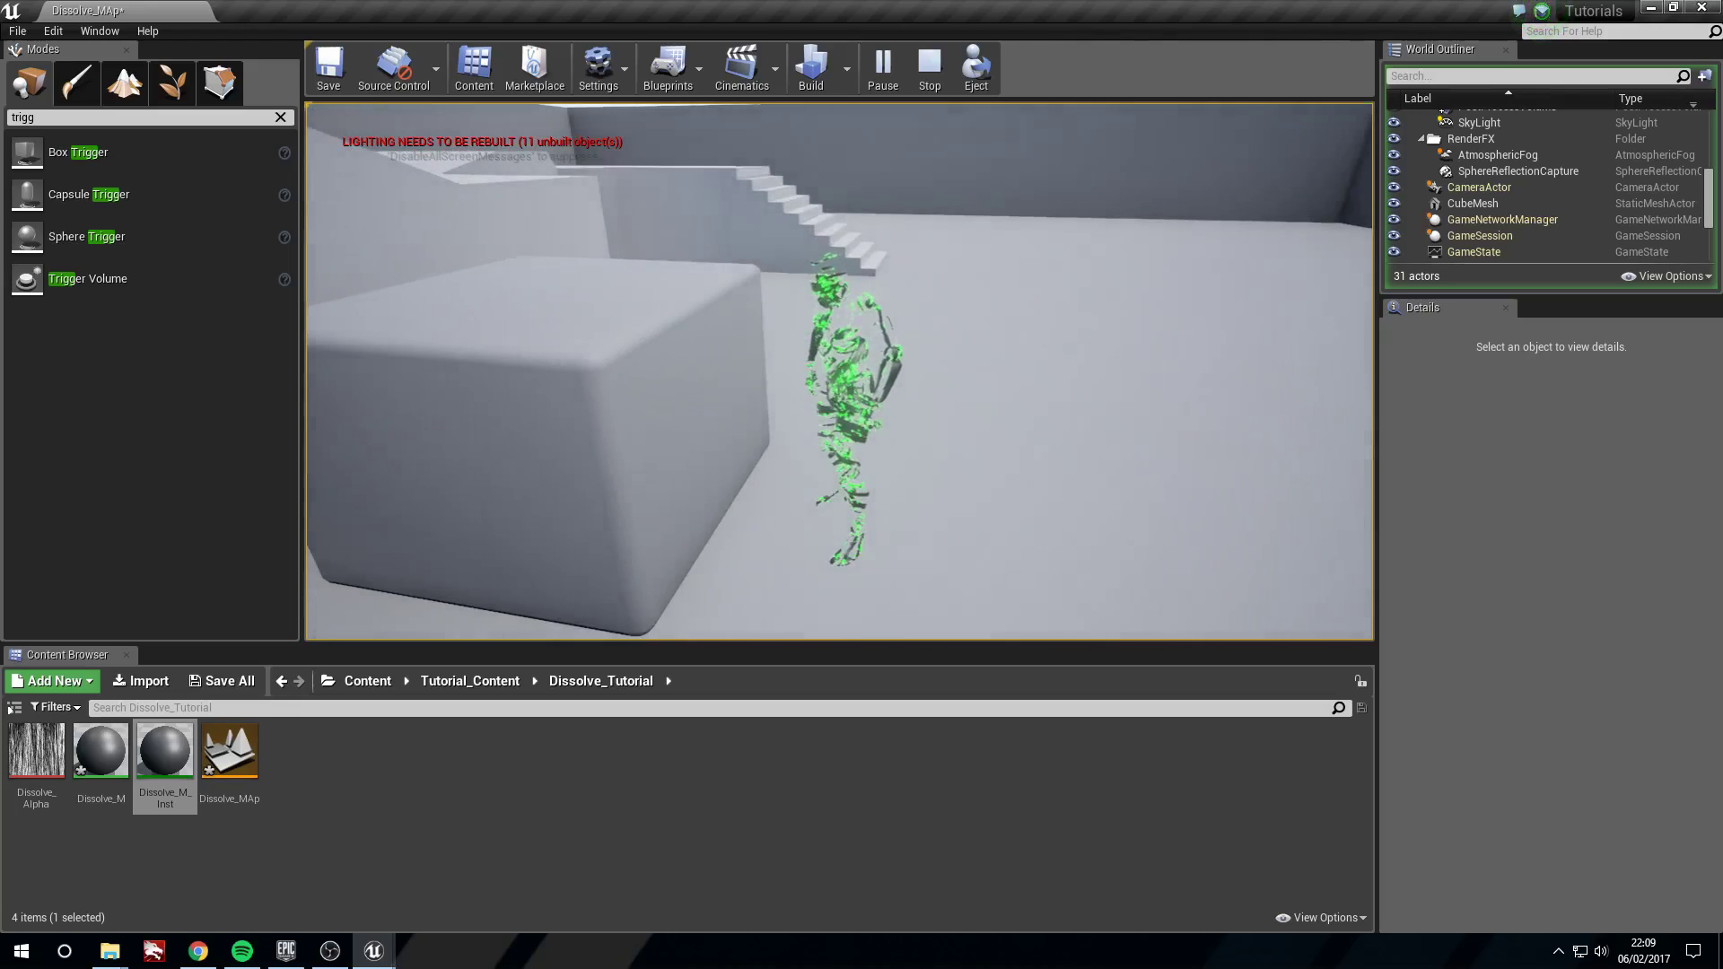
key(w)
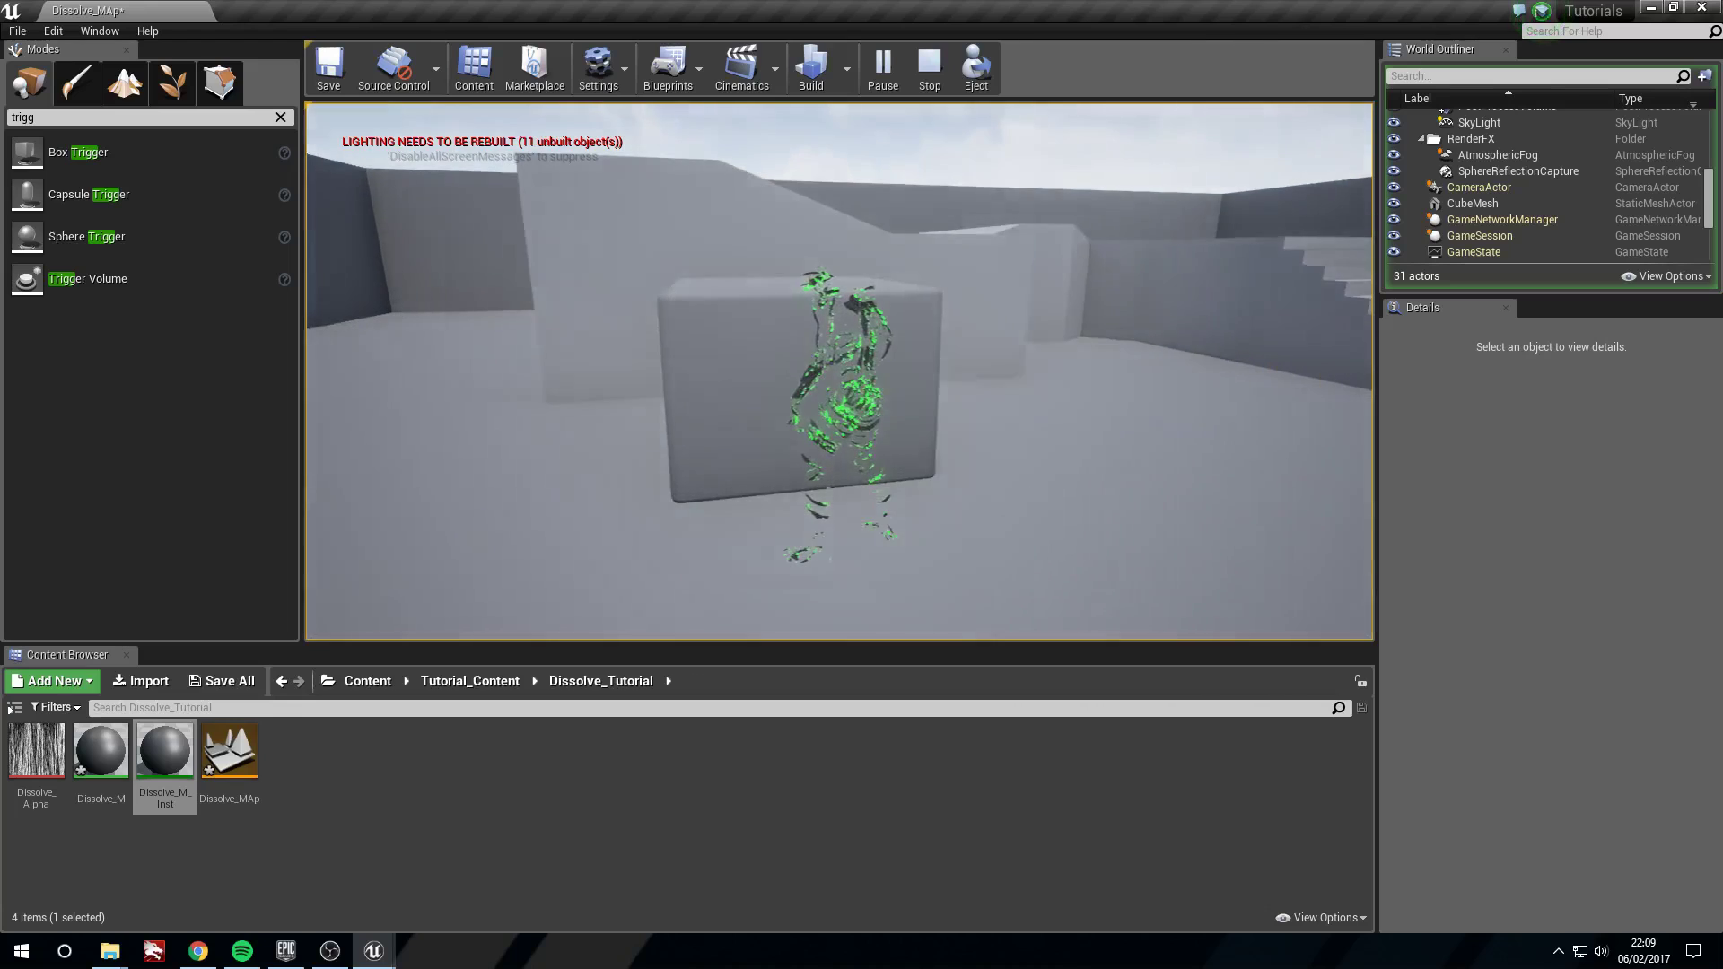
key(a)
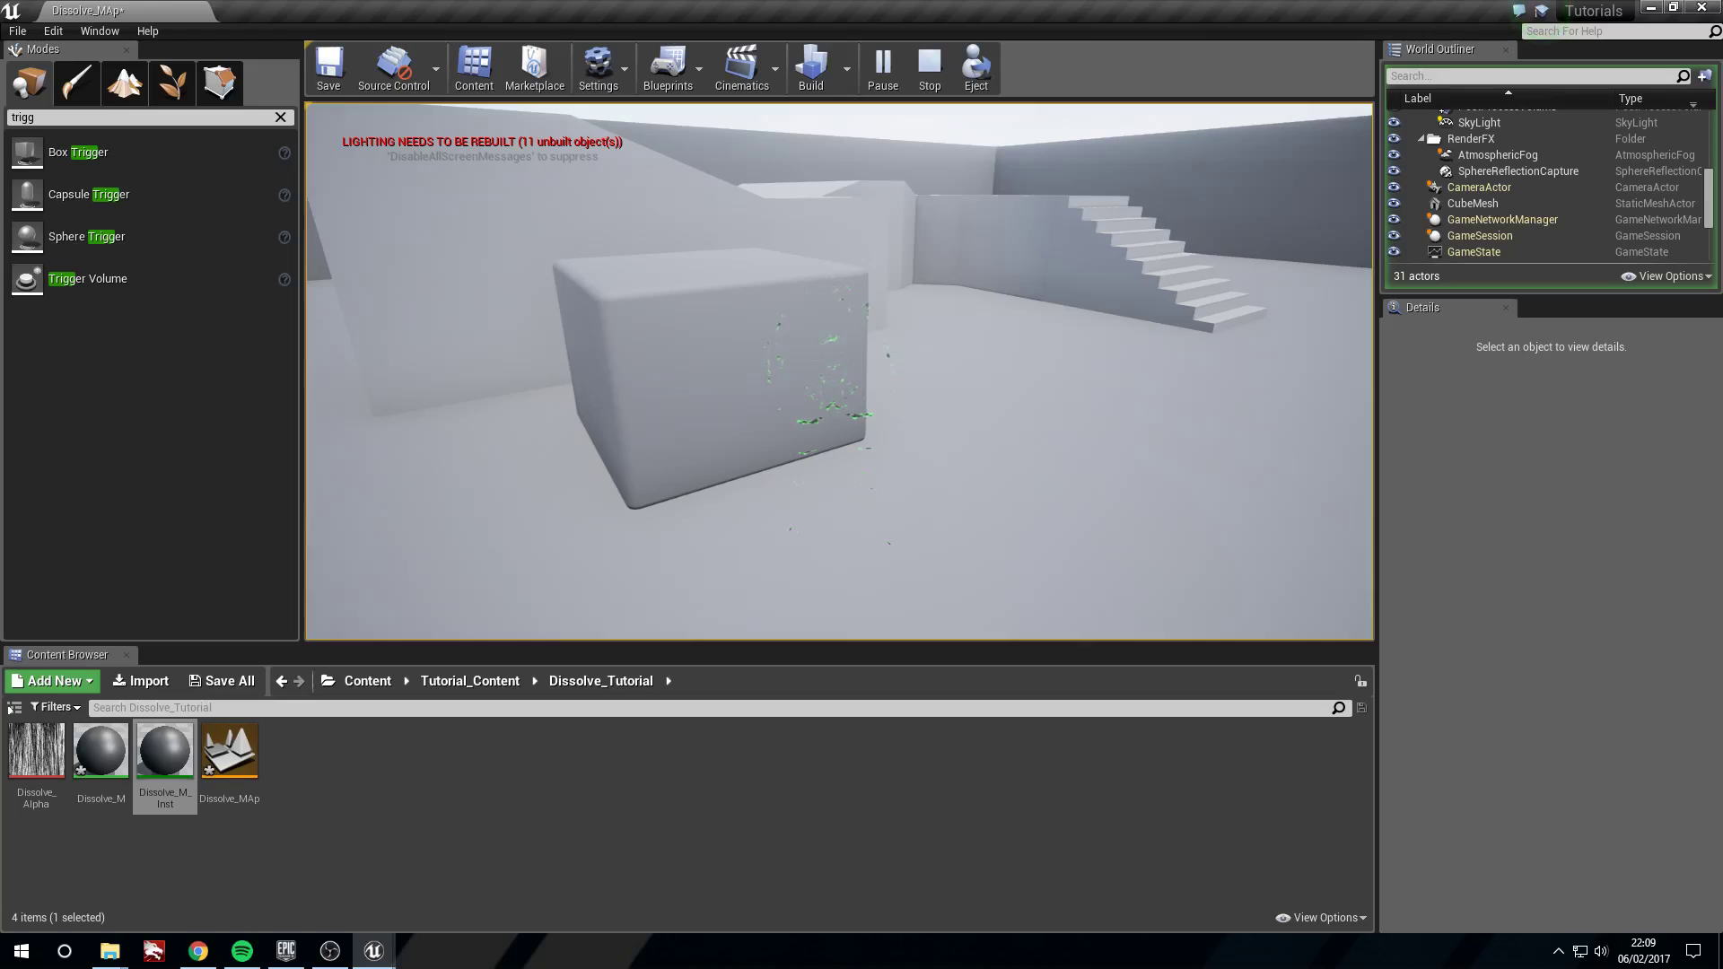
key(w)
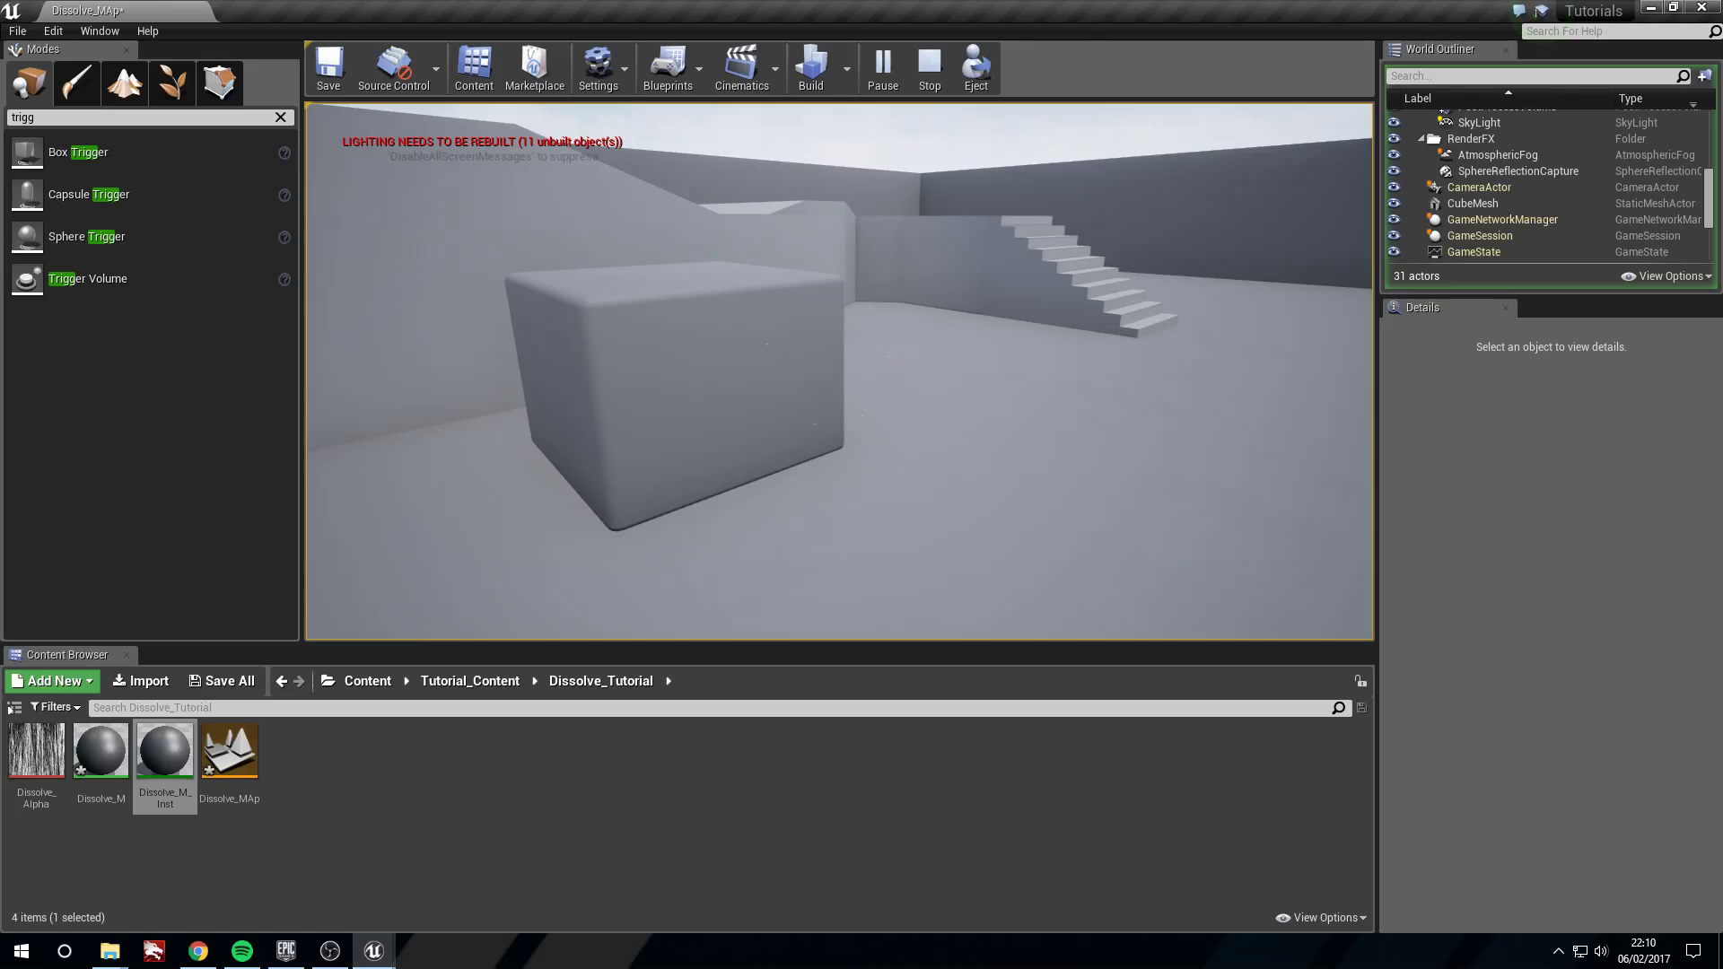
key(Escape)
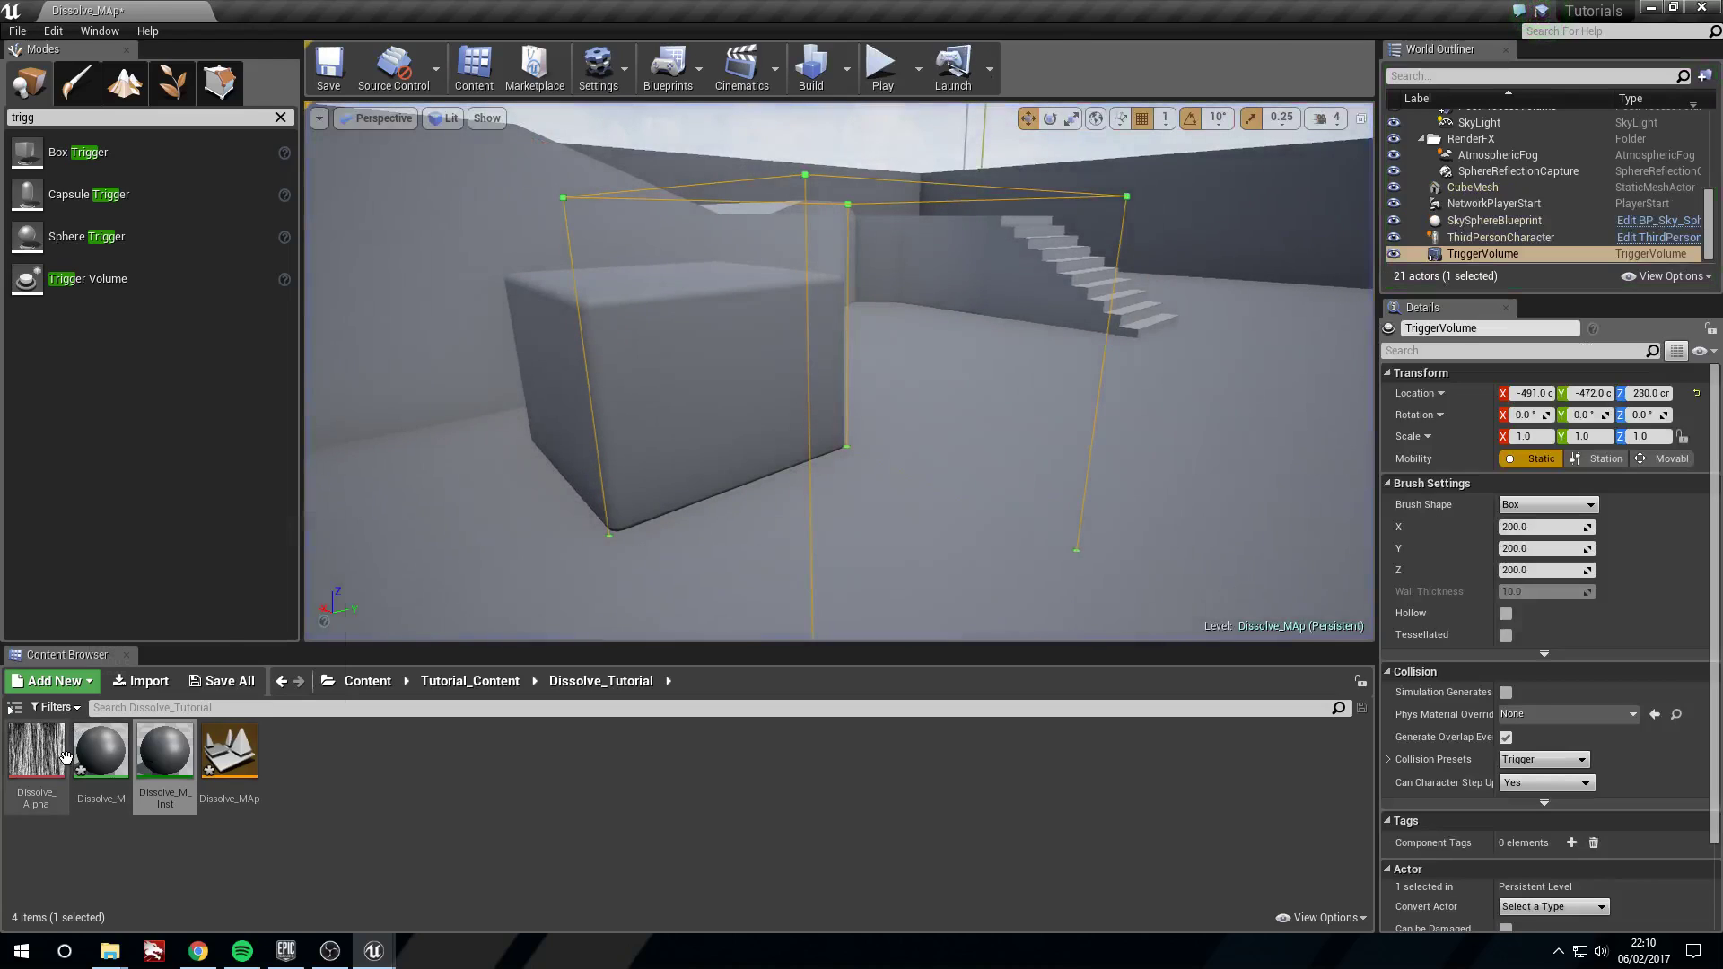
- Open the Dissolve_M material, set the Dissolve Amount parameter's default value to 0.0001, and preview the material on a plane
double_click(100, 752)
scroll(770, 422, down, 5)
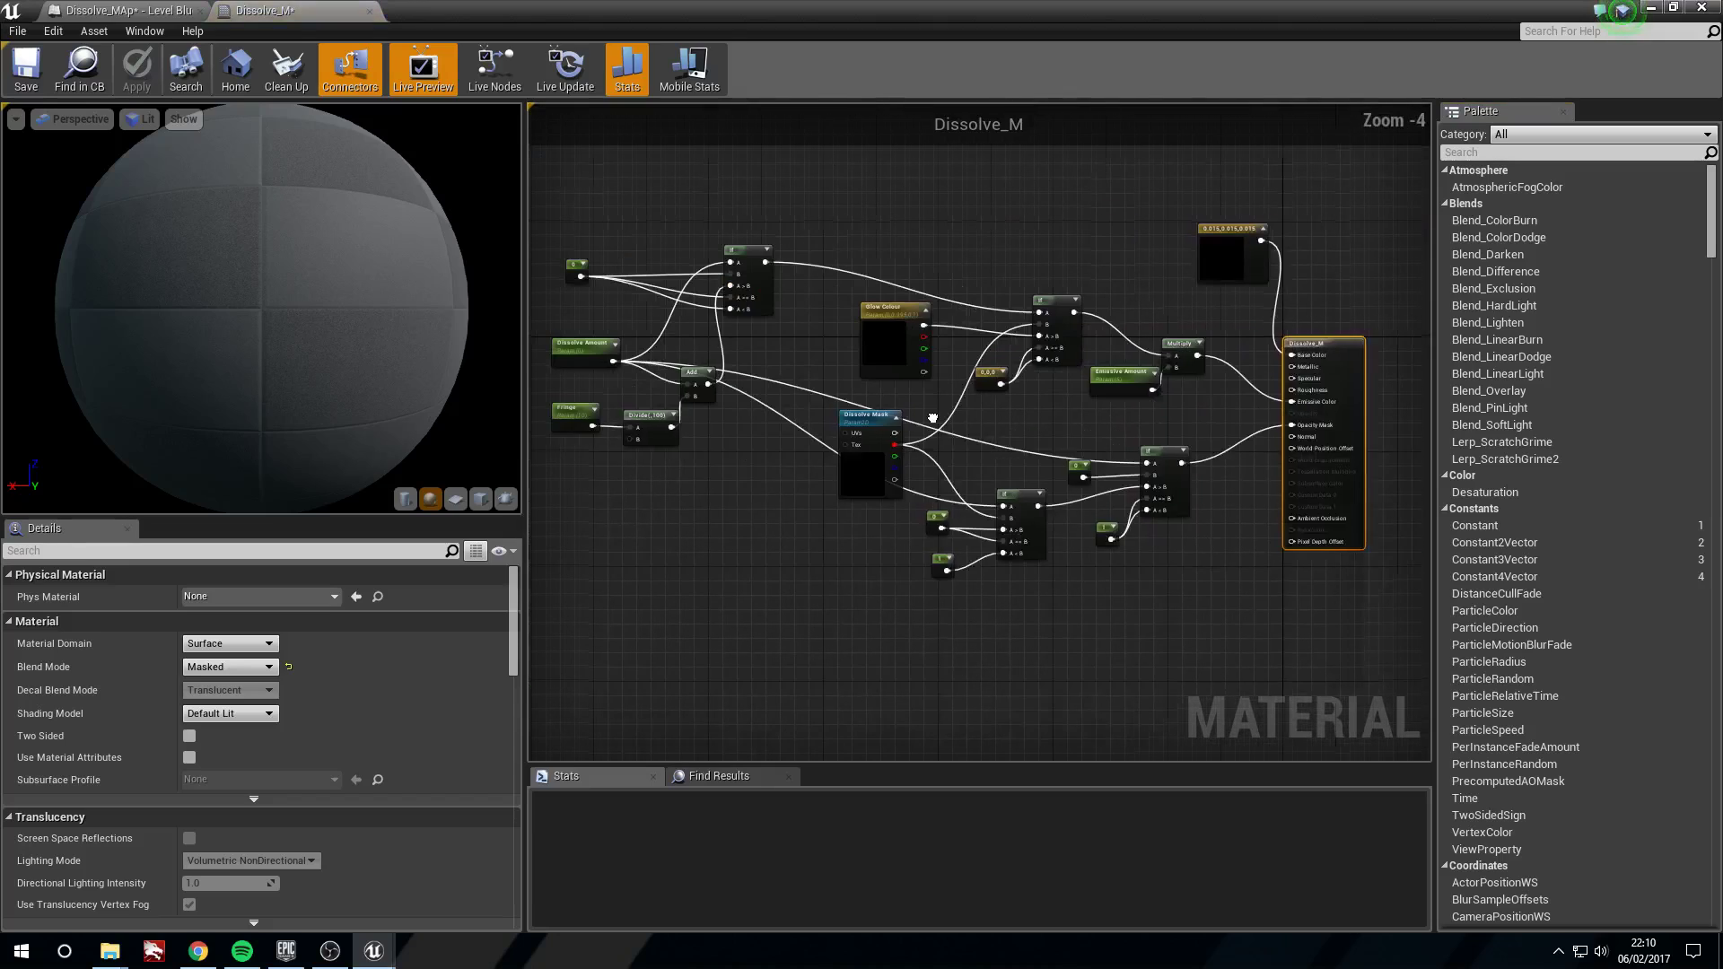
scroll(786, 343, up, 3)
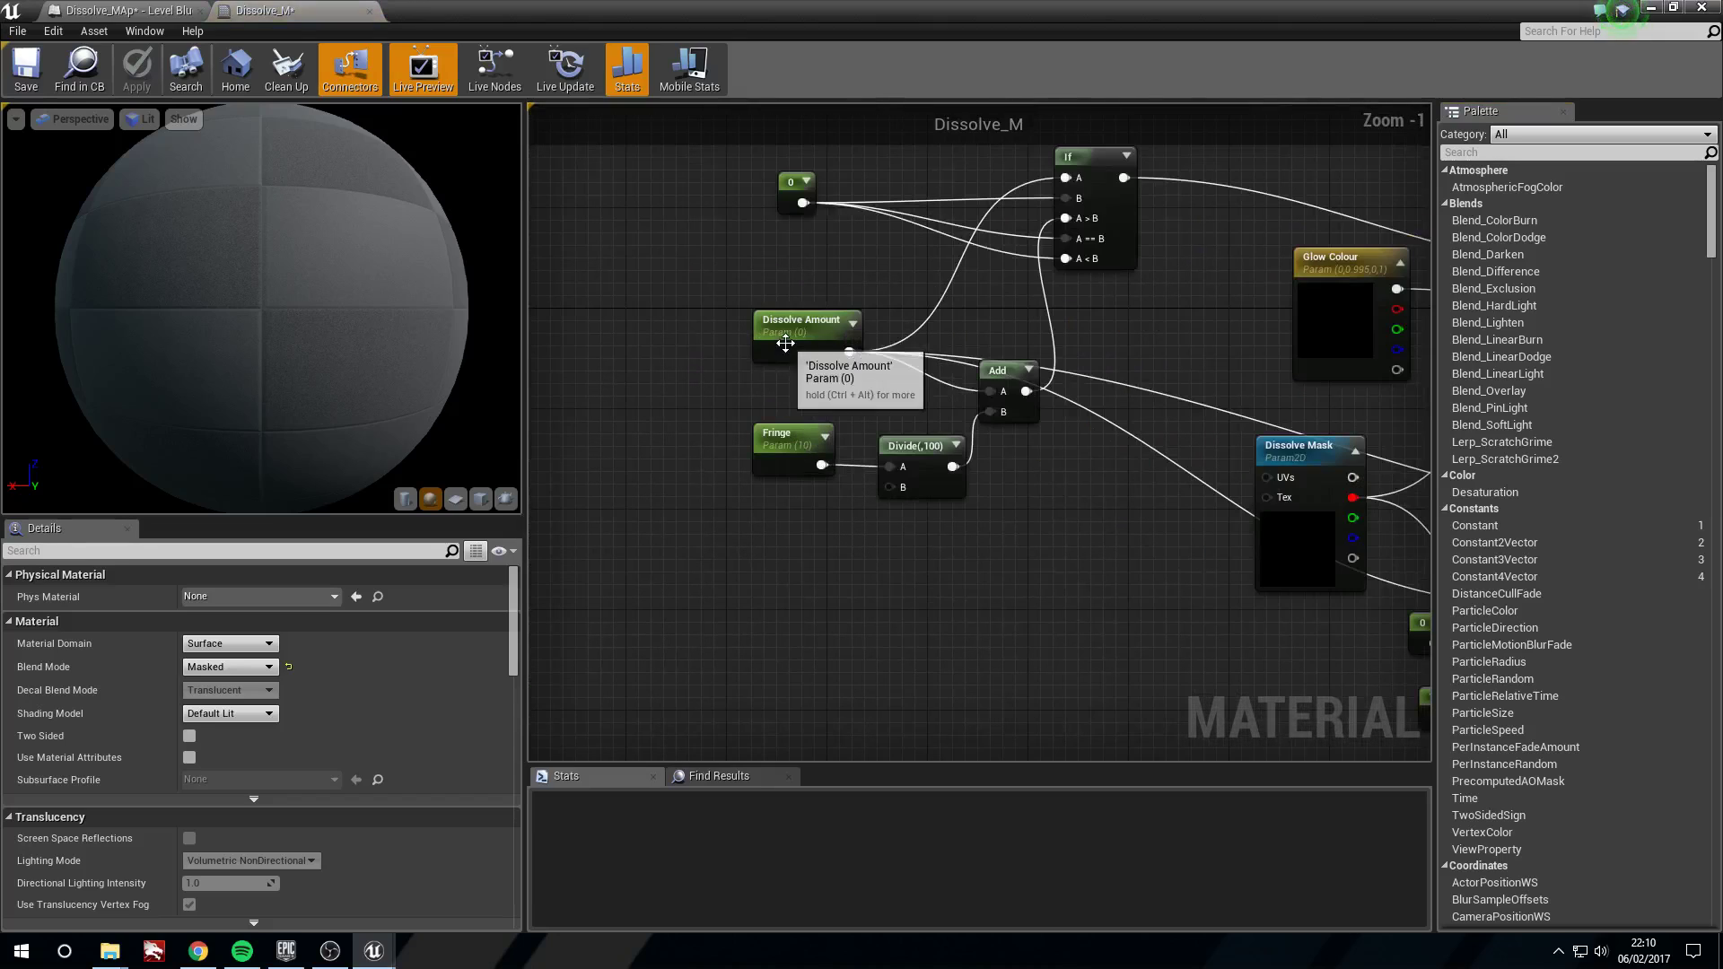
click(785, 344)
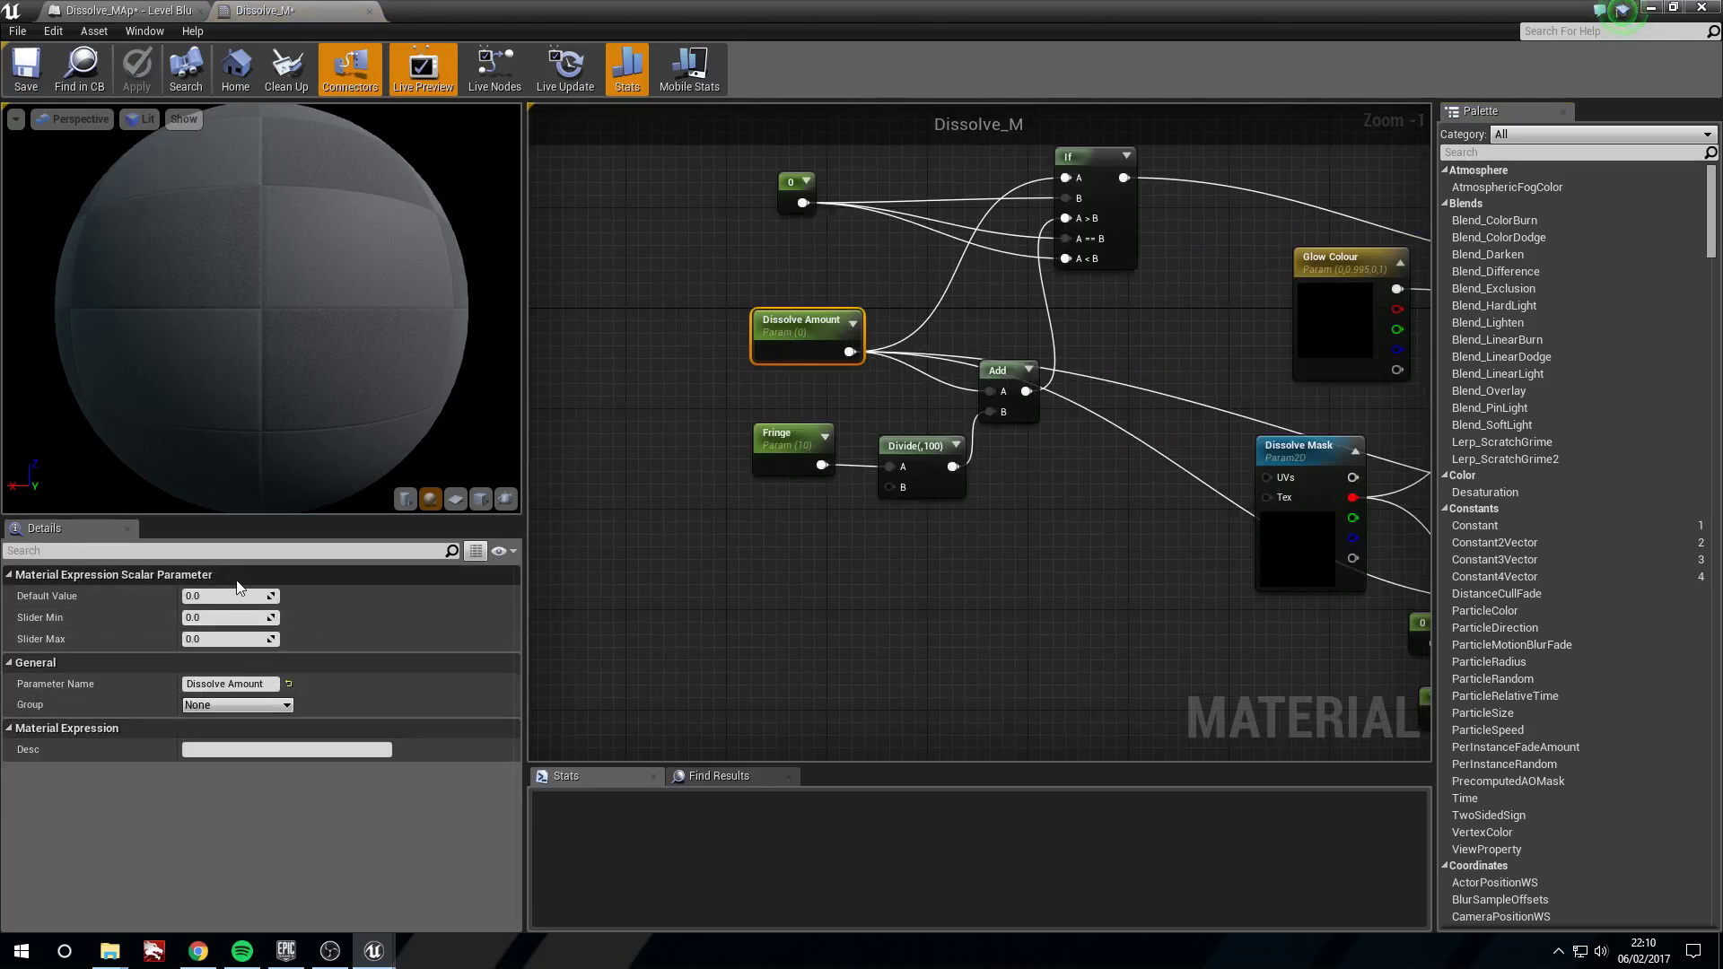
click(242, 599)
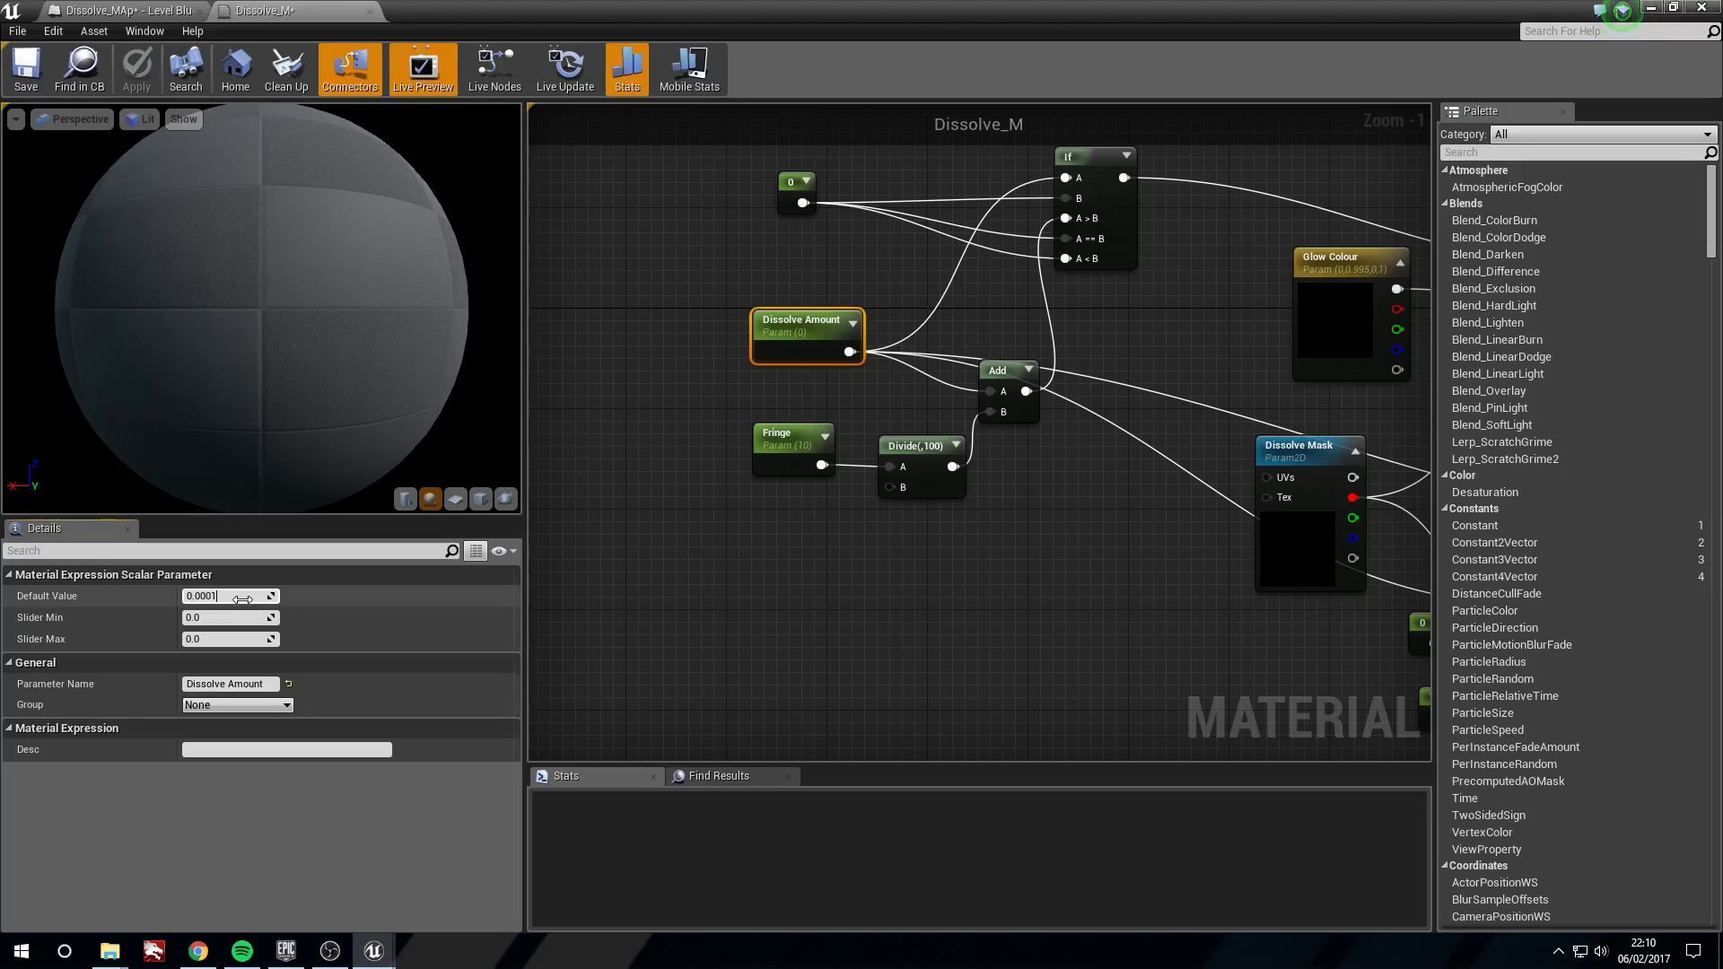
key(Return)
click(455, 499)
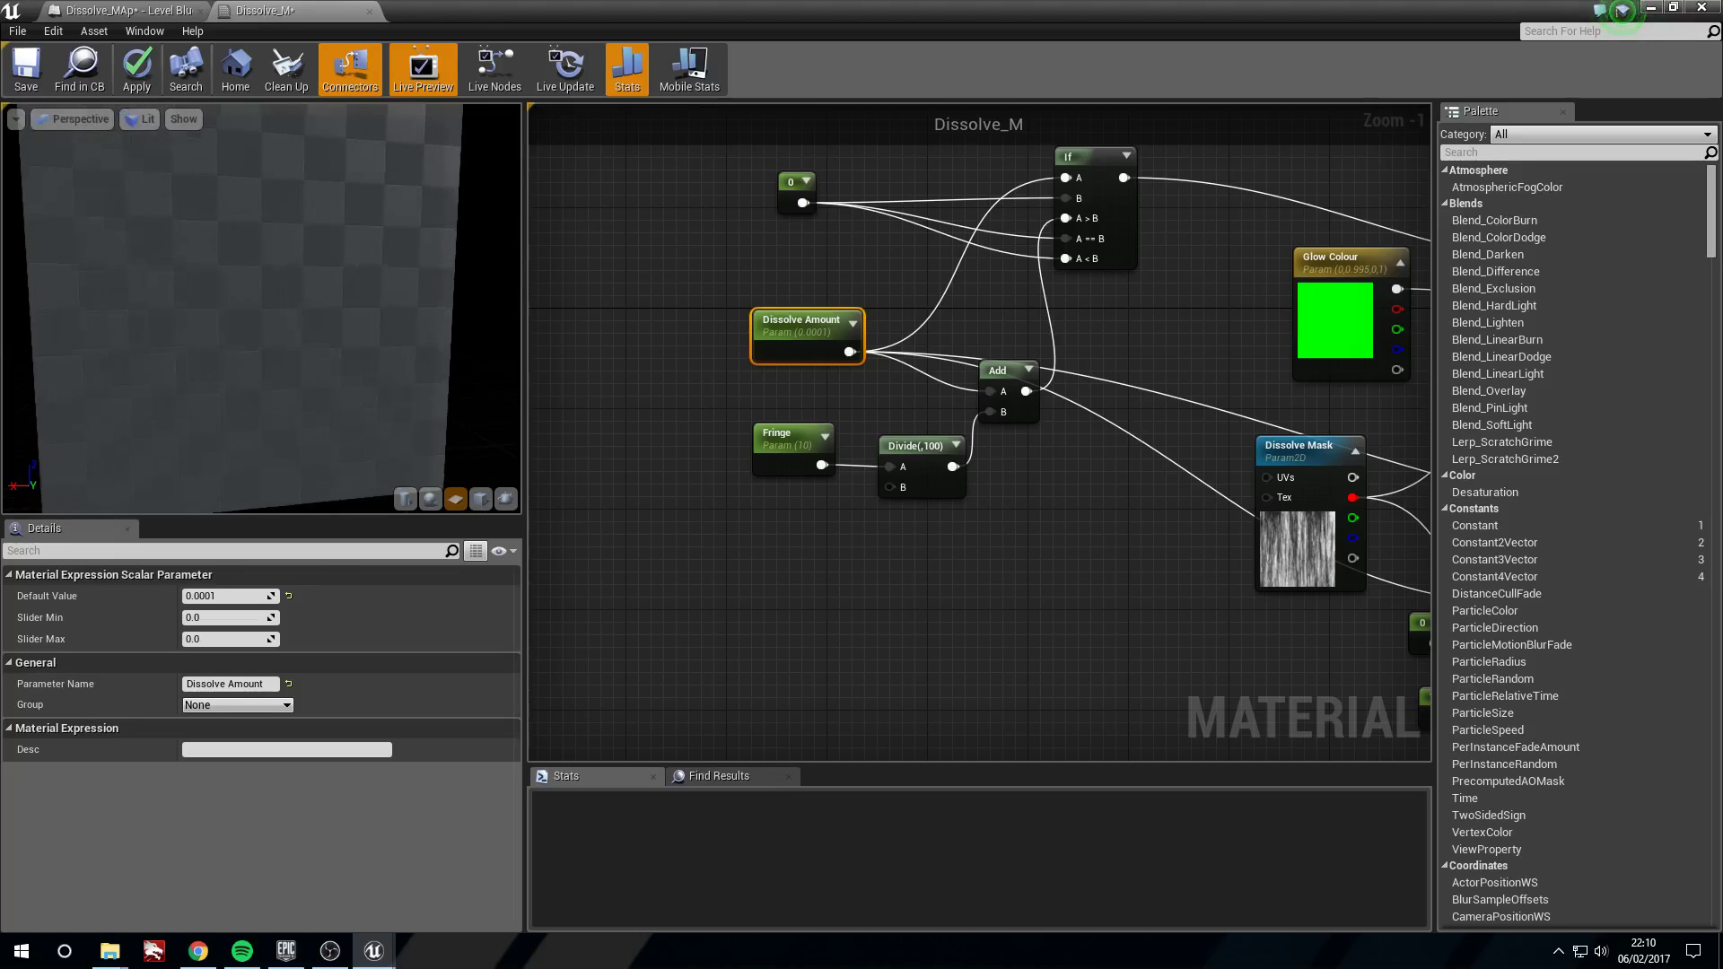
- Set the Dissolve Amount default value to 0.1 and inspect the glowing edges on the preview plane
right_drag(237, 297, 236, 331)
drag(236, 331, 292, 348)
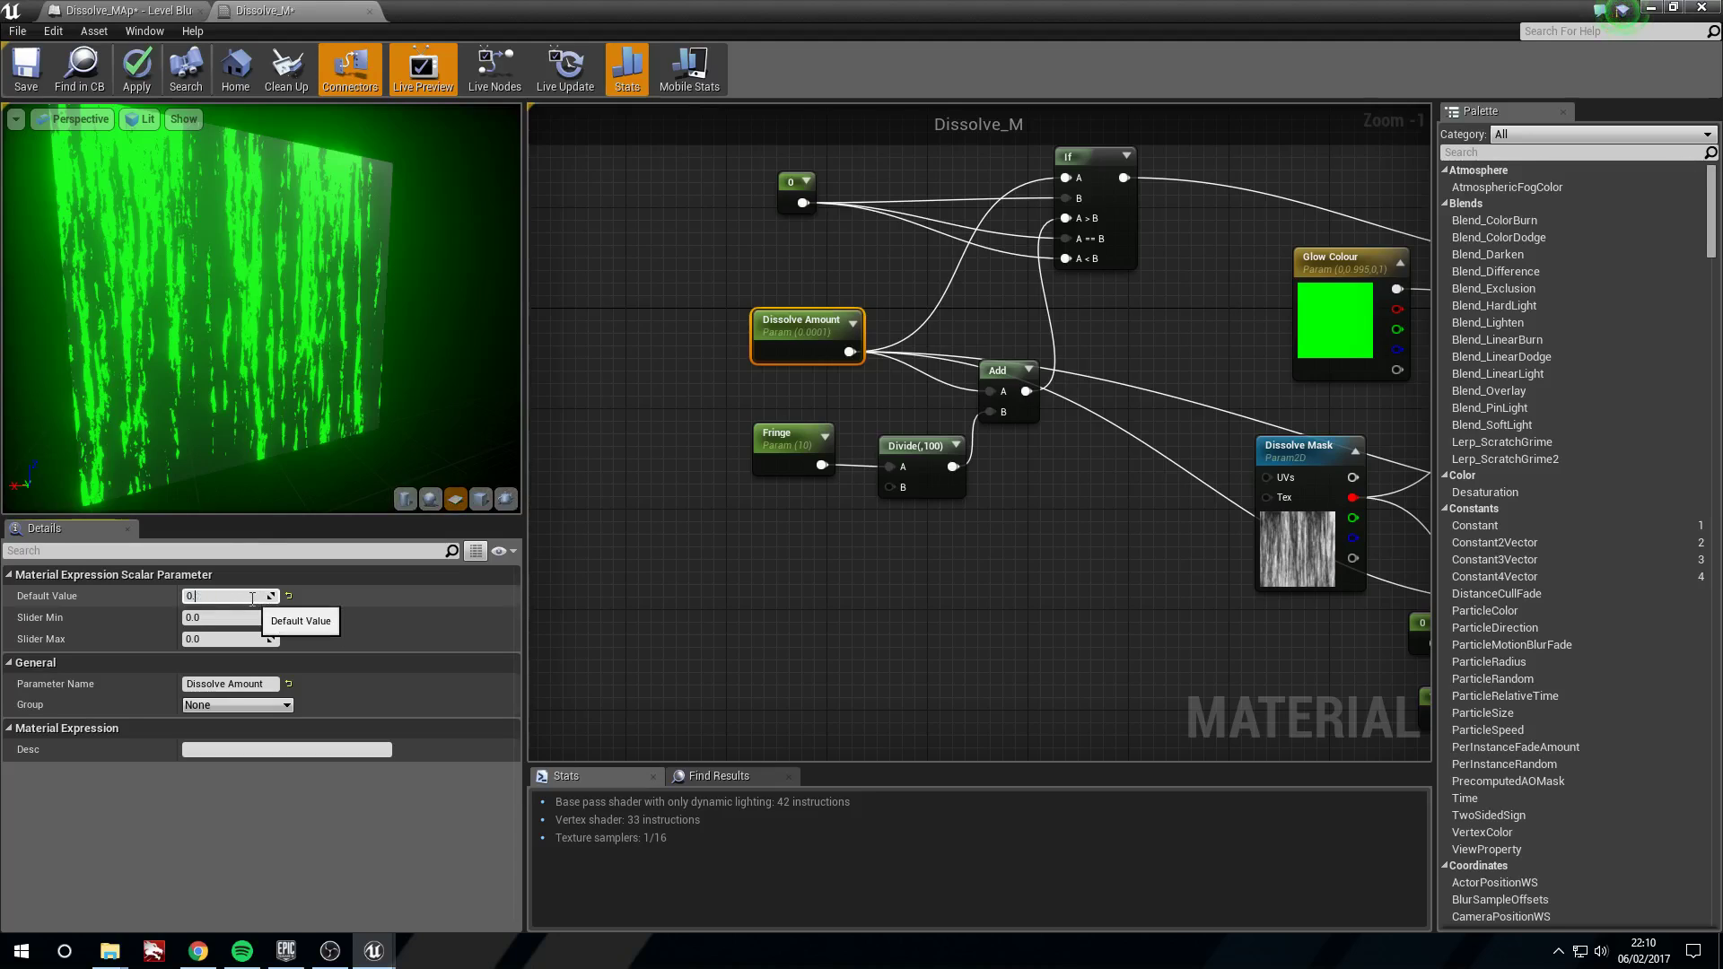
key(Return)
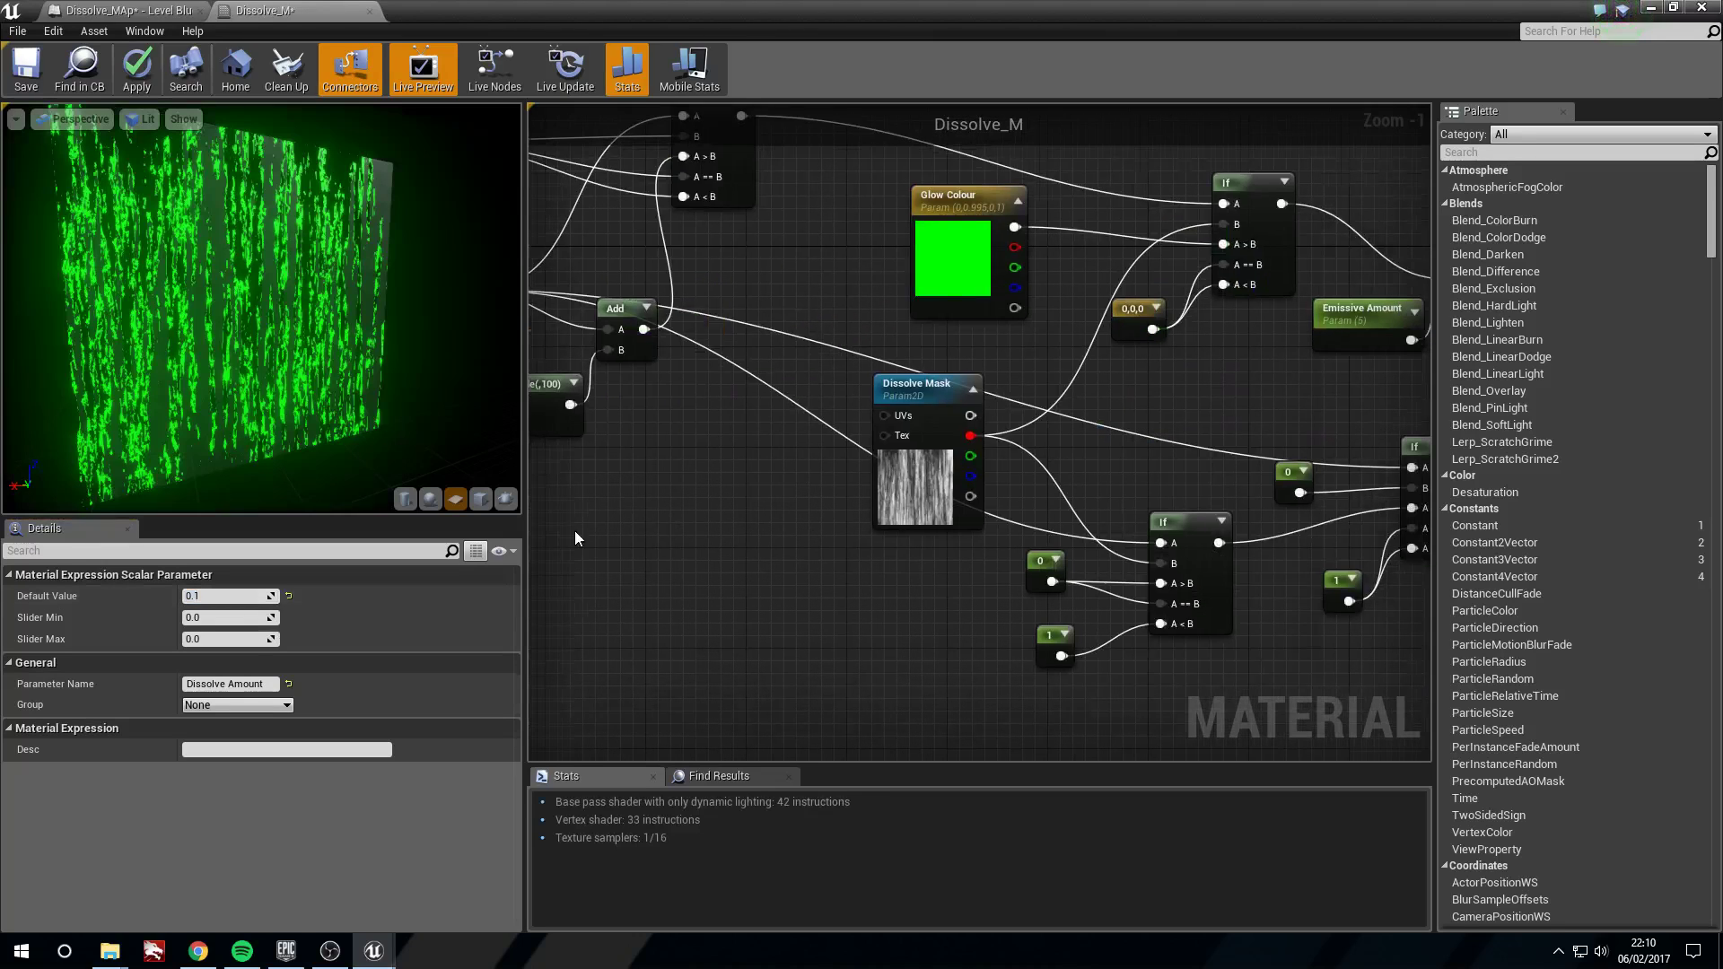
right_drag(575, 539, 702, 577)
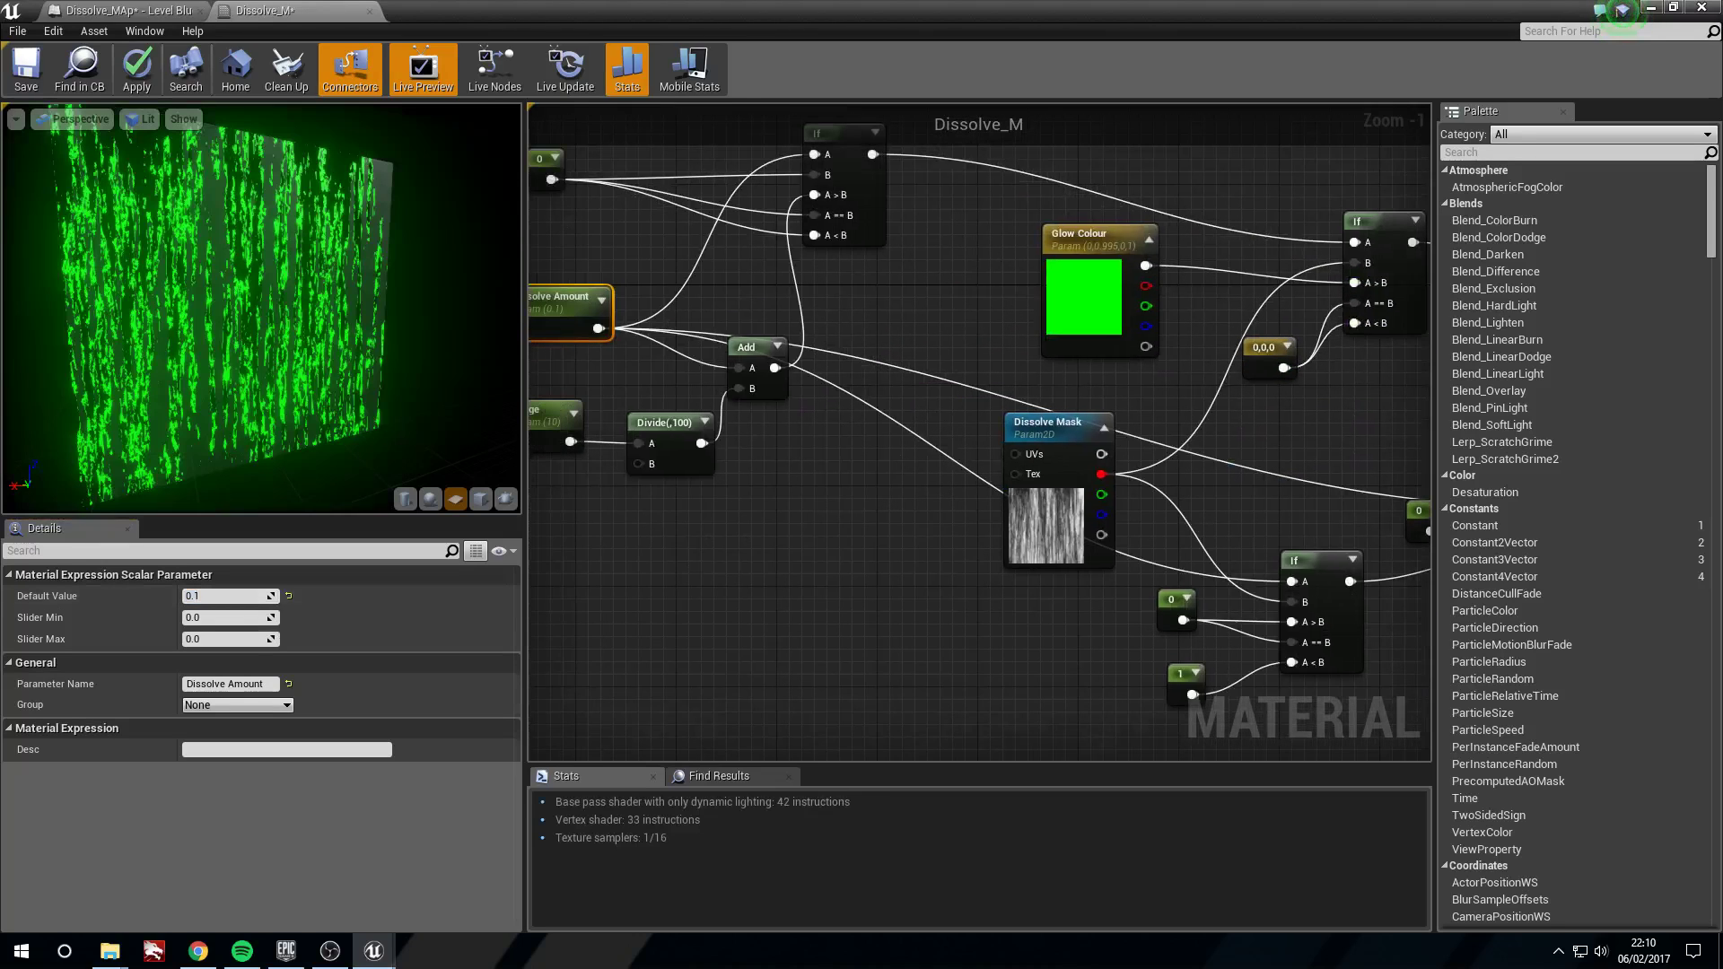
right_drag(261, 308, 262, 240)
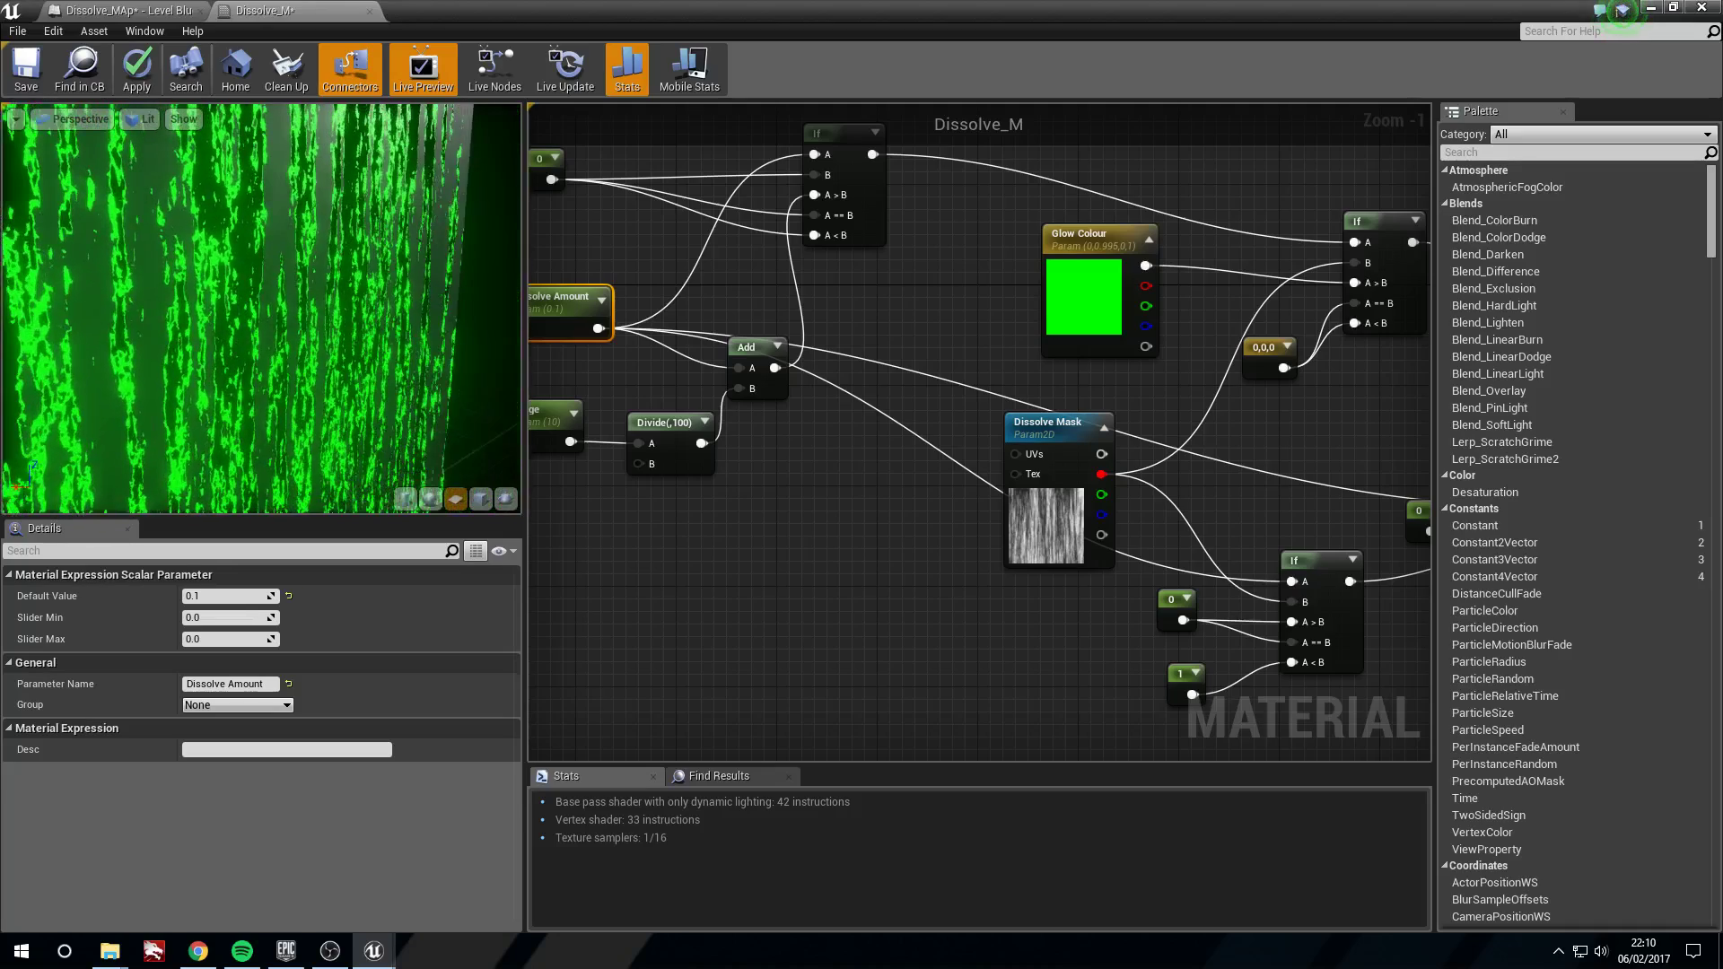
right_drag(564, 341, 743, 368)
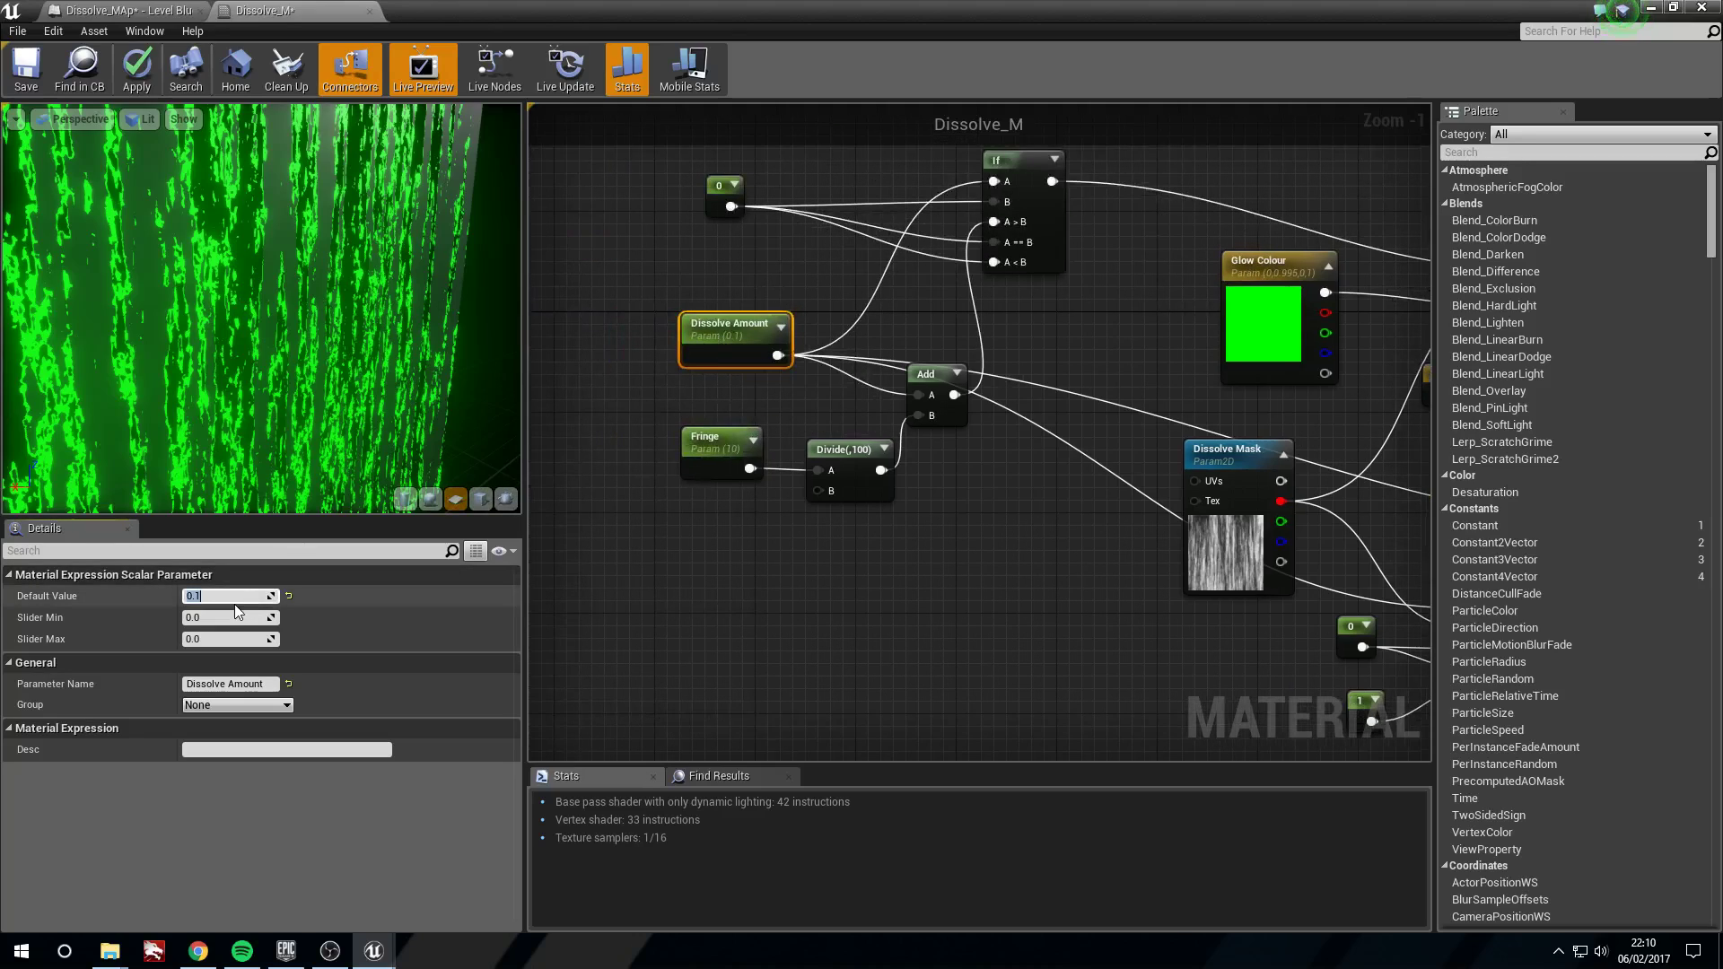
- Set the Dissolve Amount parameter's default value to 0
text(0)
key(Return)
scroll(917, 483, down, 2)
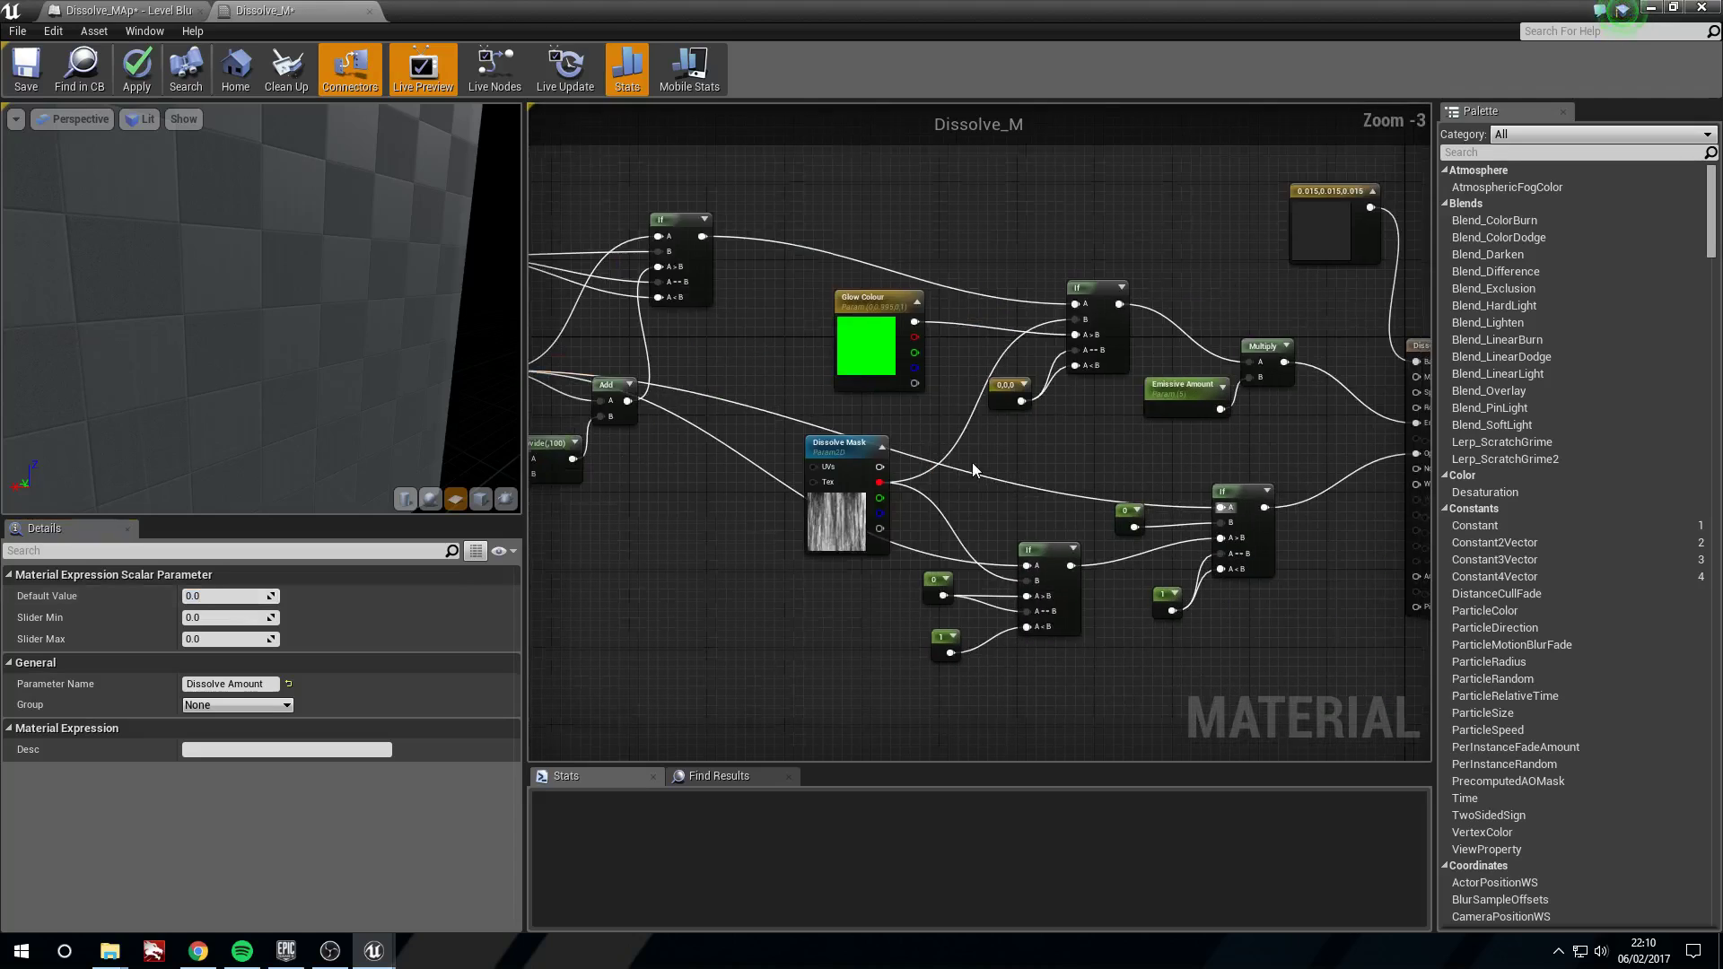
mouse_move(1156, 471)
right_down()
mouse_move(904, 470)
mouse_move(1162, 477)
right_up()
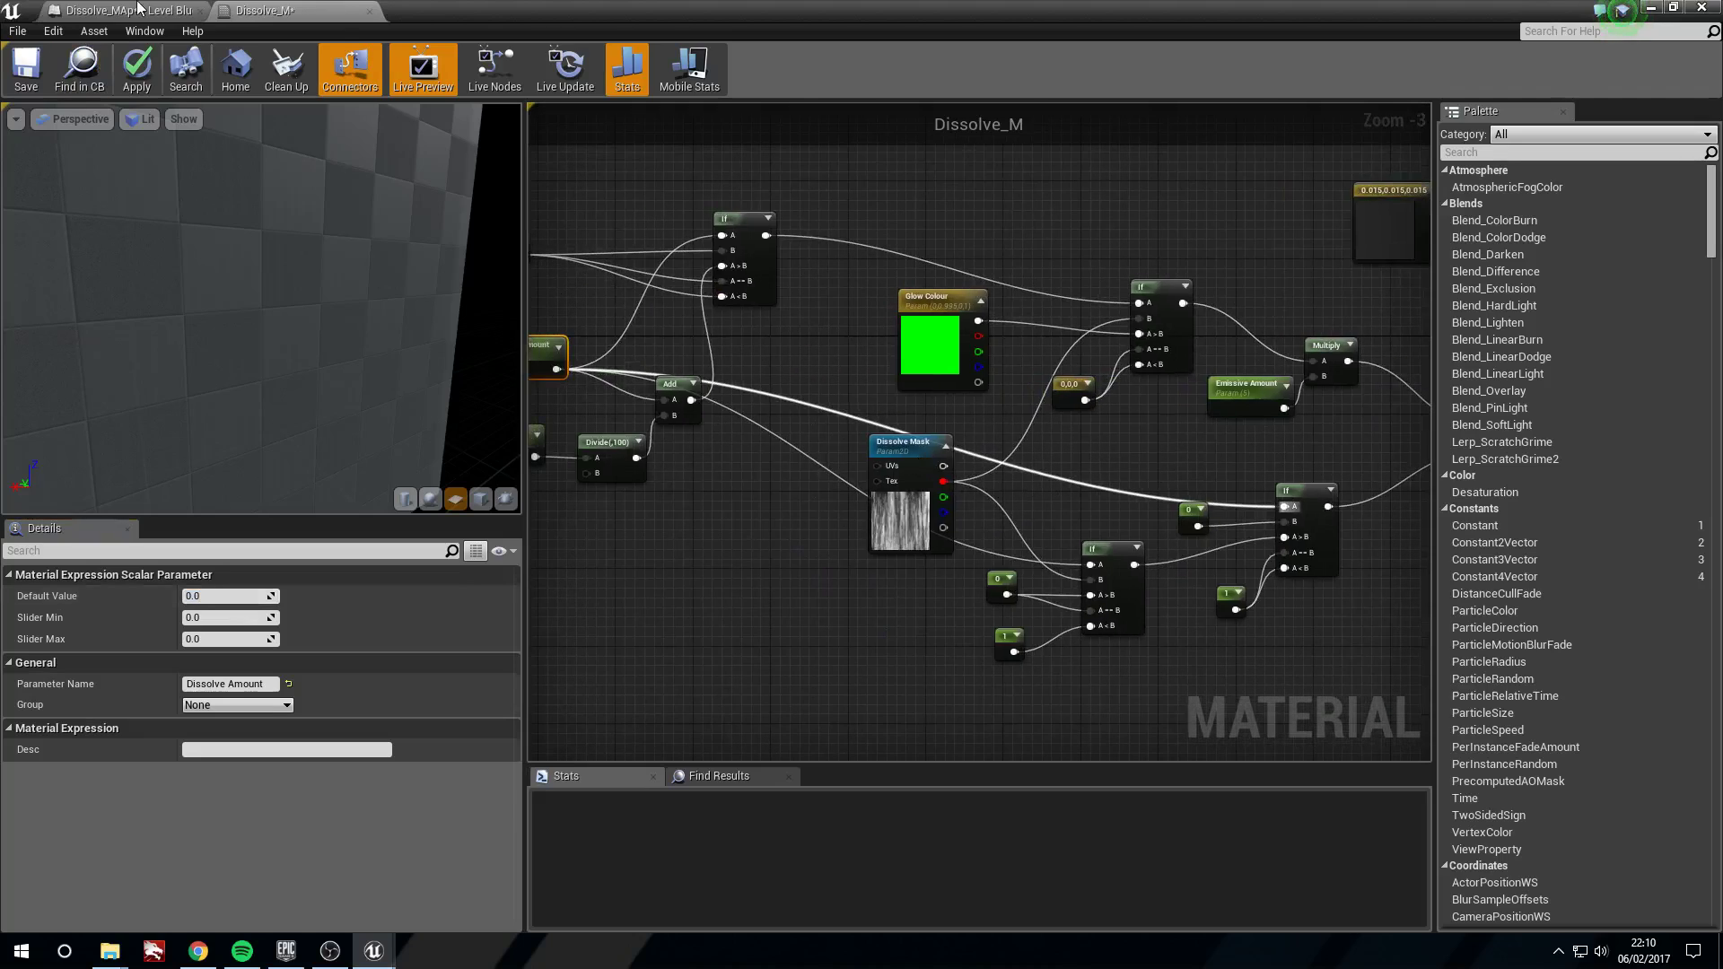
- Apply the Dissolve_M material changes and switch to the Level Blueprint
click(99, 9)
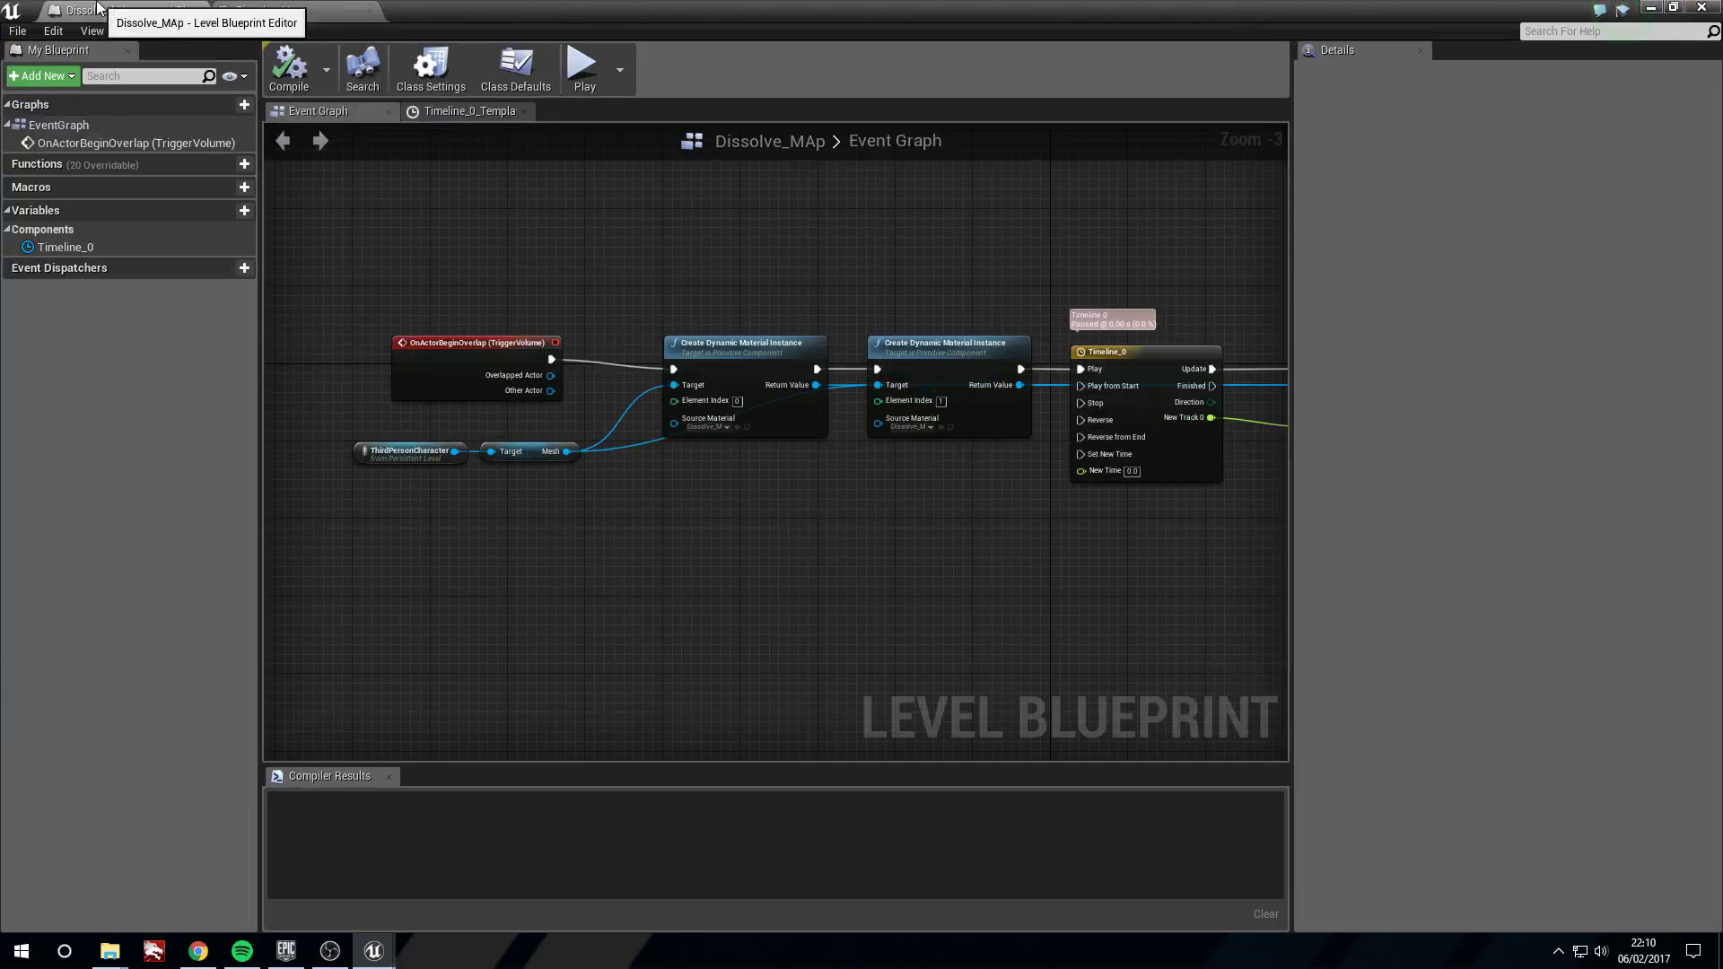
click(274, 10)
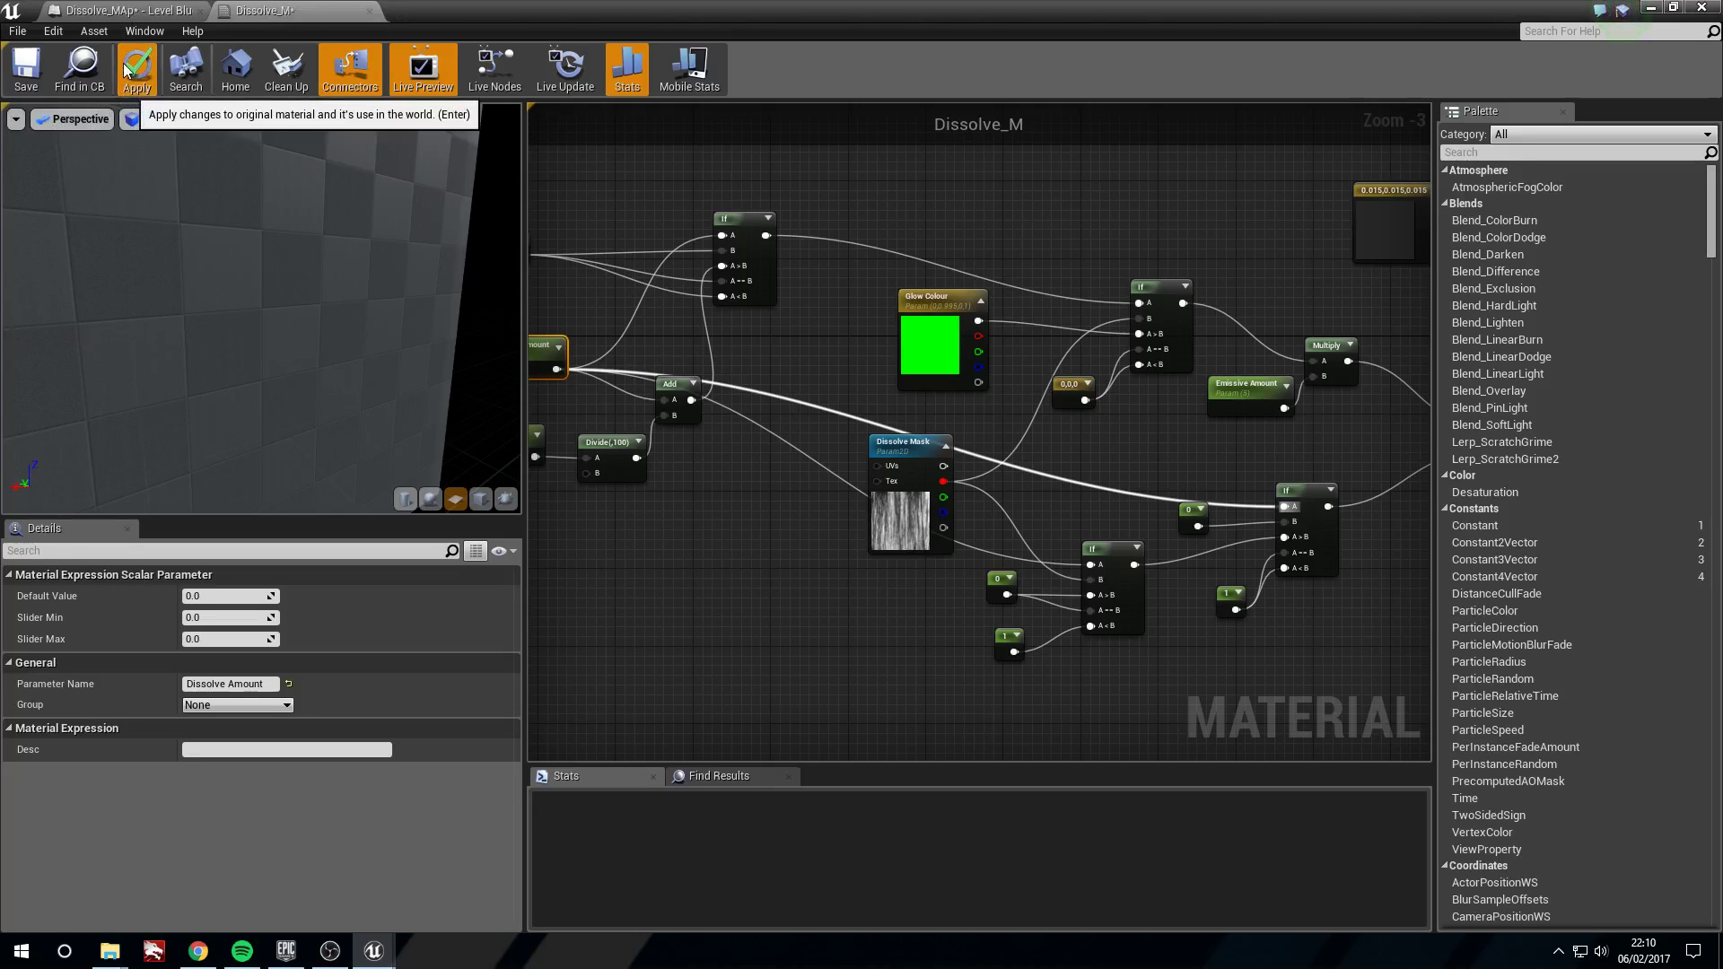
click(123, 9)
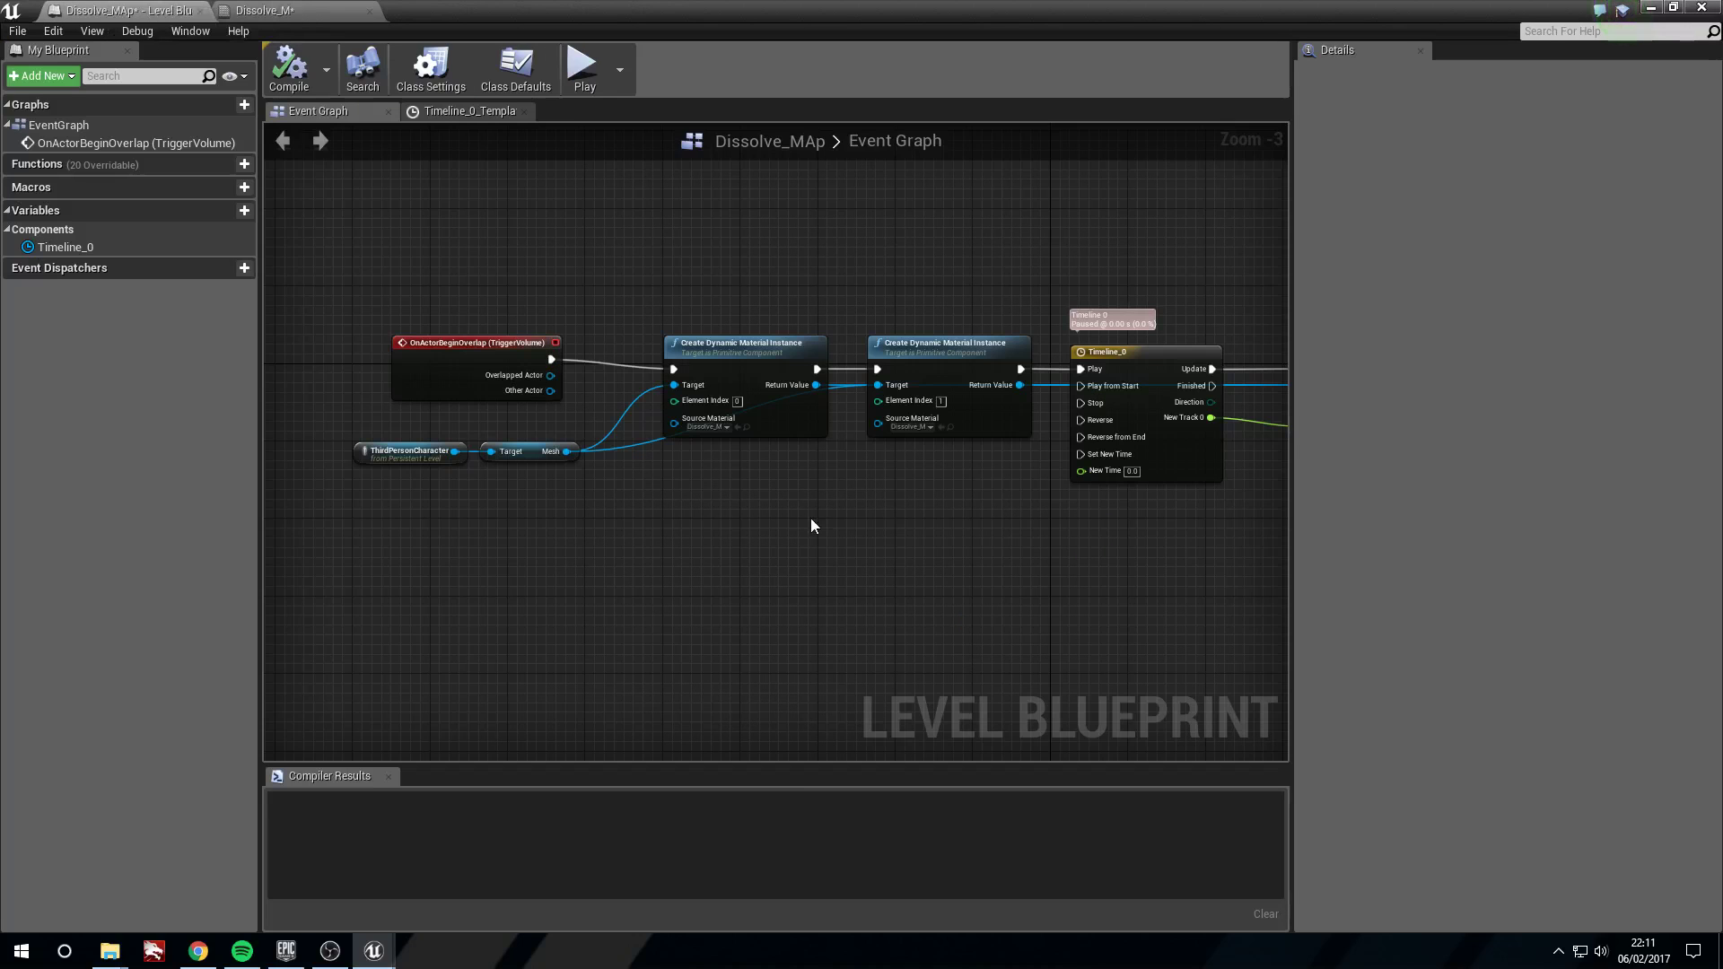
- Set both the time of Timeline_0's last key and the timeline length to 3, and compile the Level Blueprint
scroll(825, 551, up, 2)
double_click(1035, 325)
right_drag(1014, 363, 547, 397)
scroll(556, 393, down, 3)
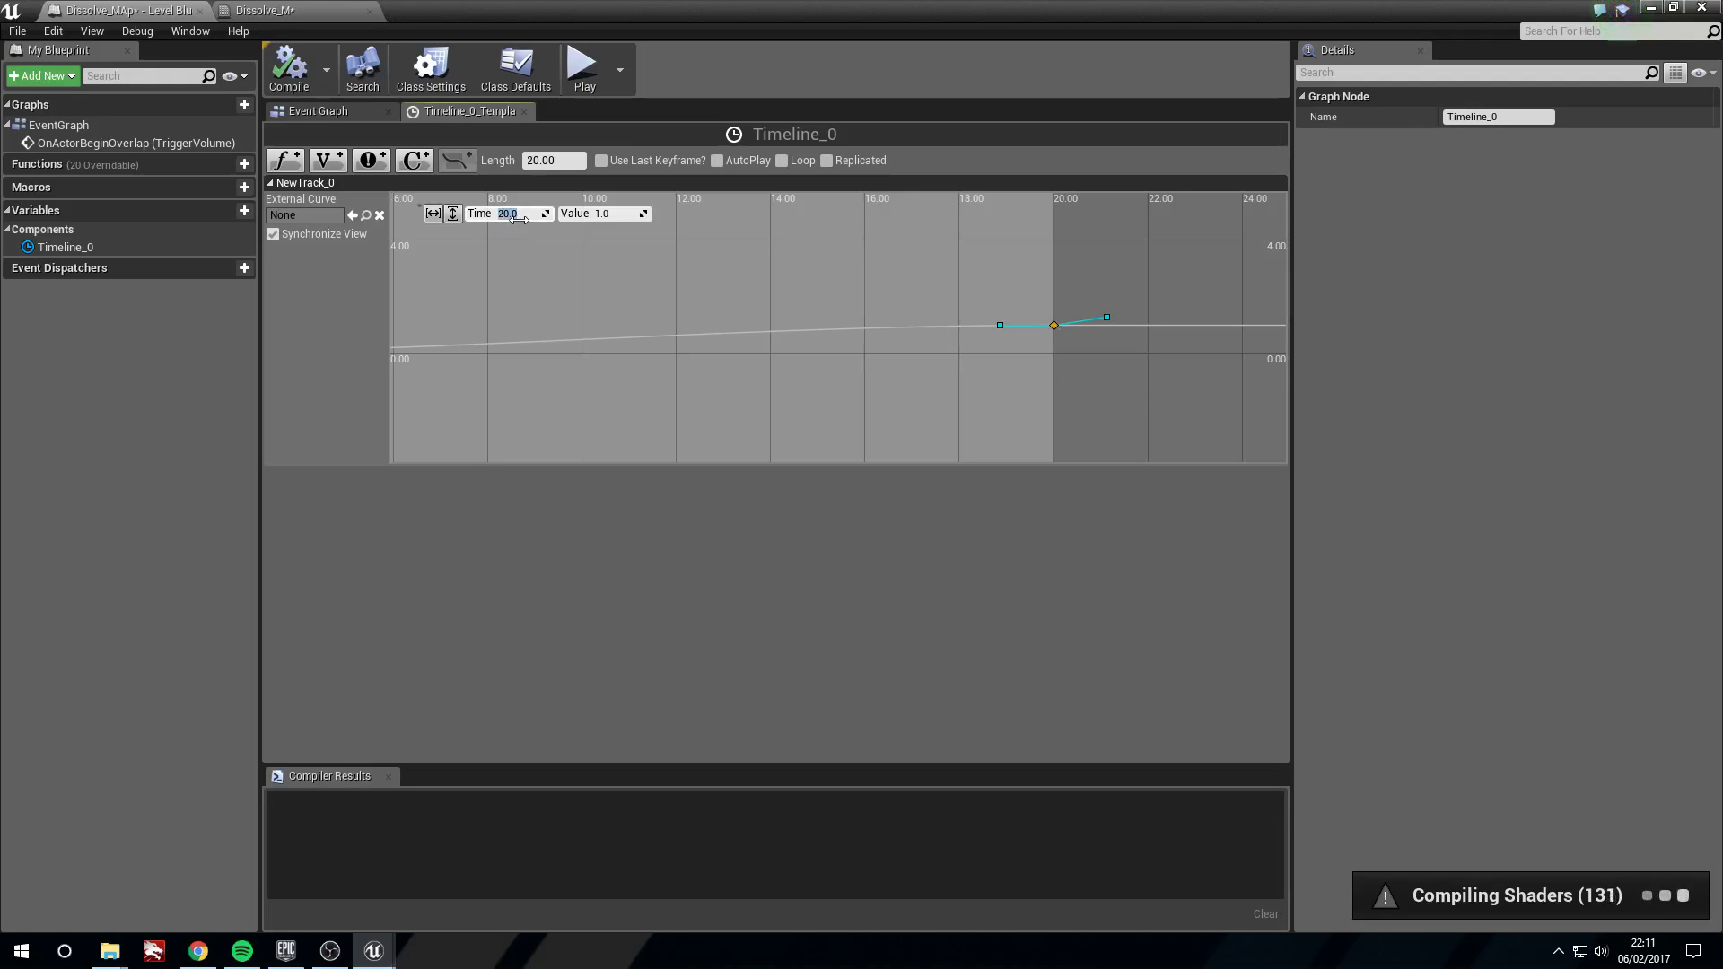
right_drag(780, 319, 1191, 423)
text(3)
key(Return)
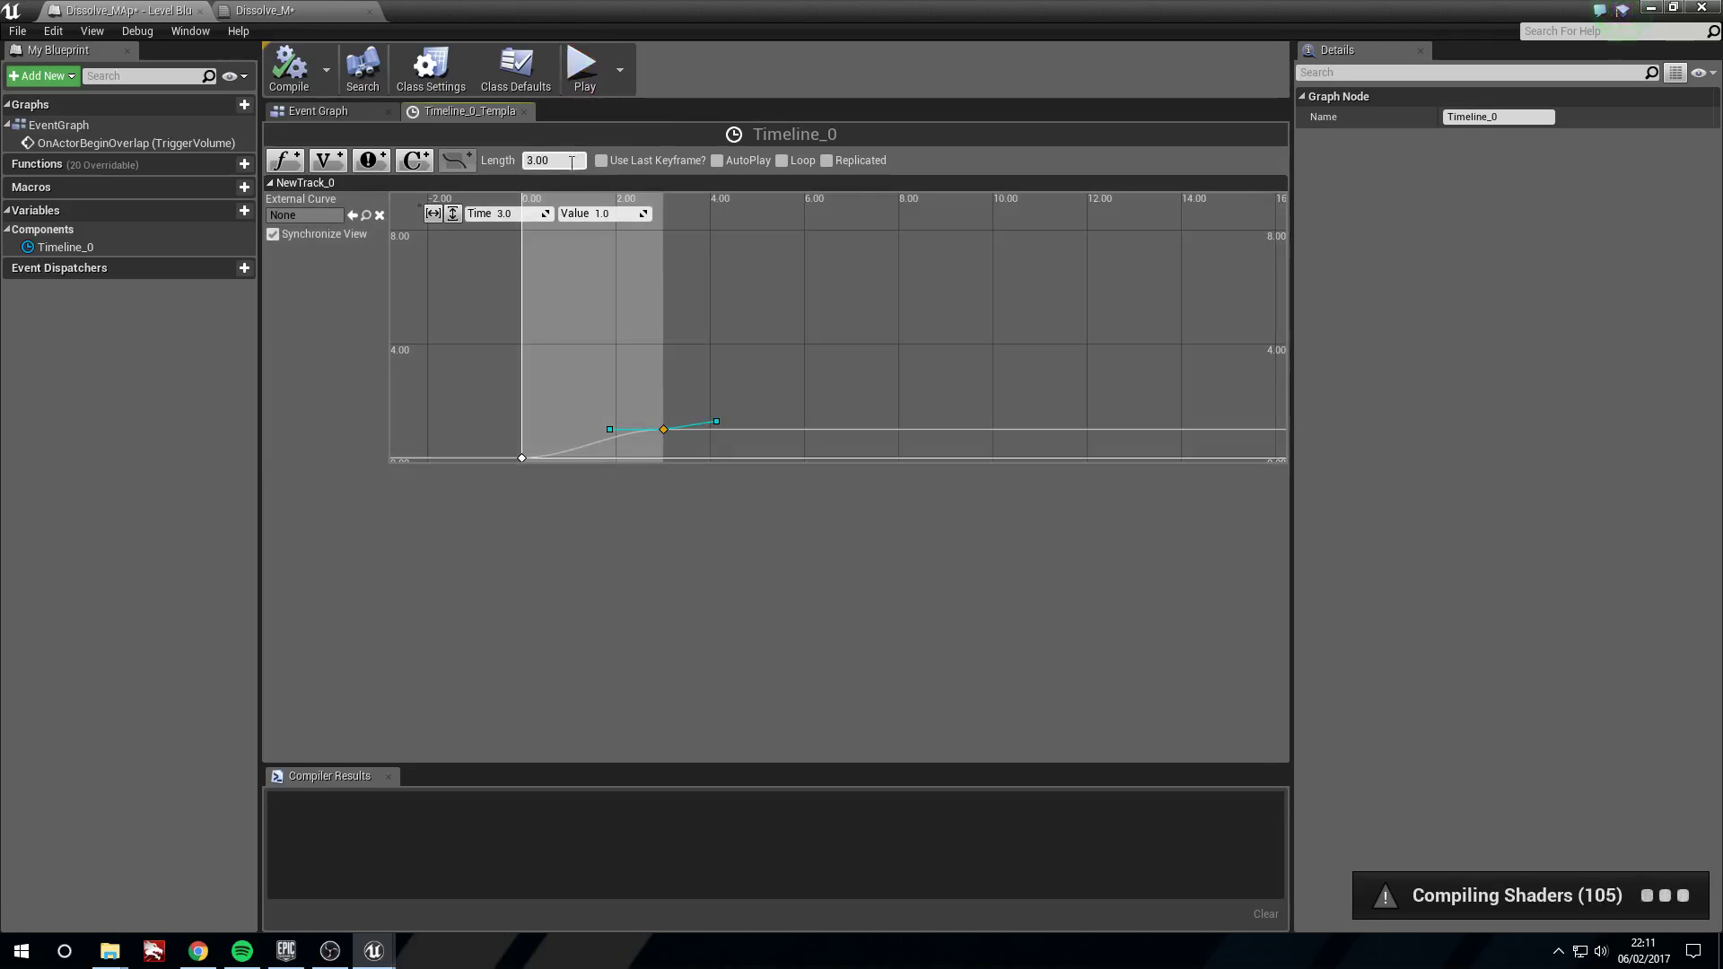
click(289, 67)
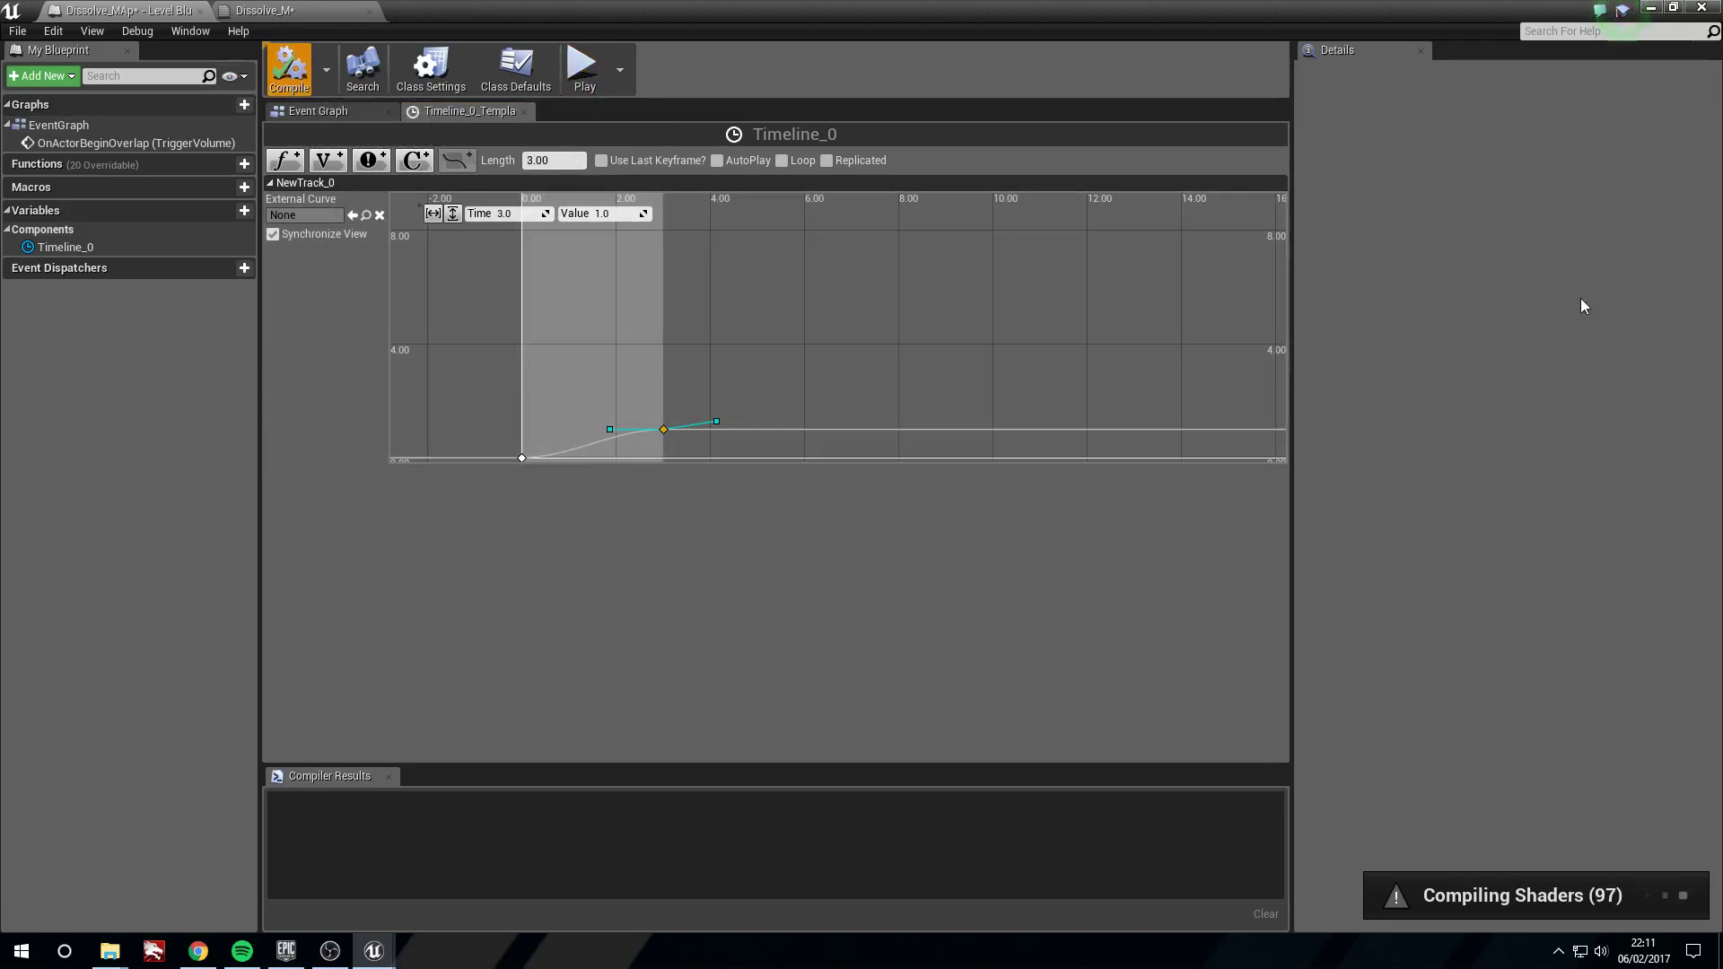
click(1651, 8)
- Play the level from near the character and run through the trigger volume to test the three-second dissolve
right_drag(1064, 360, 1025, 305)
key(w)
key(s)
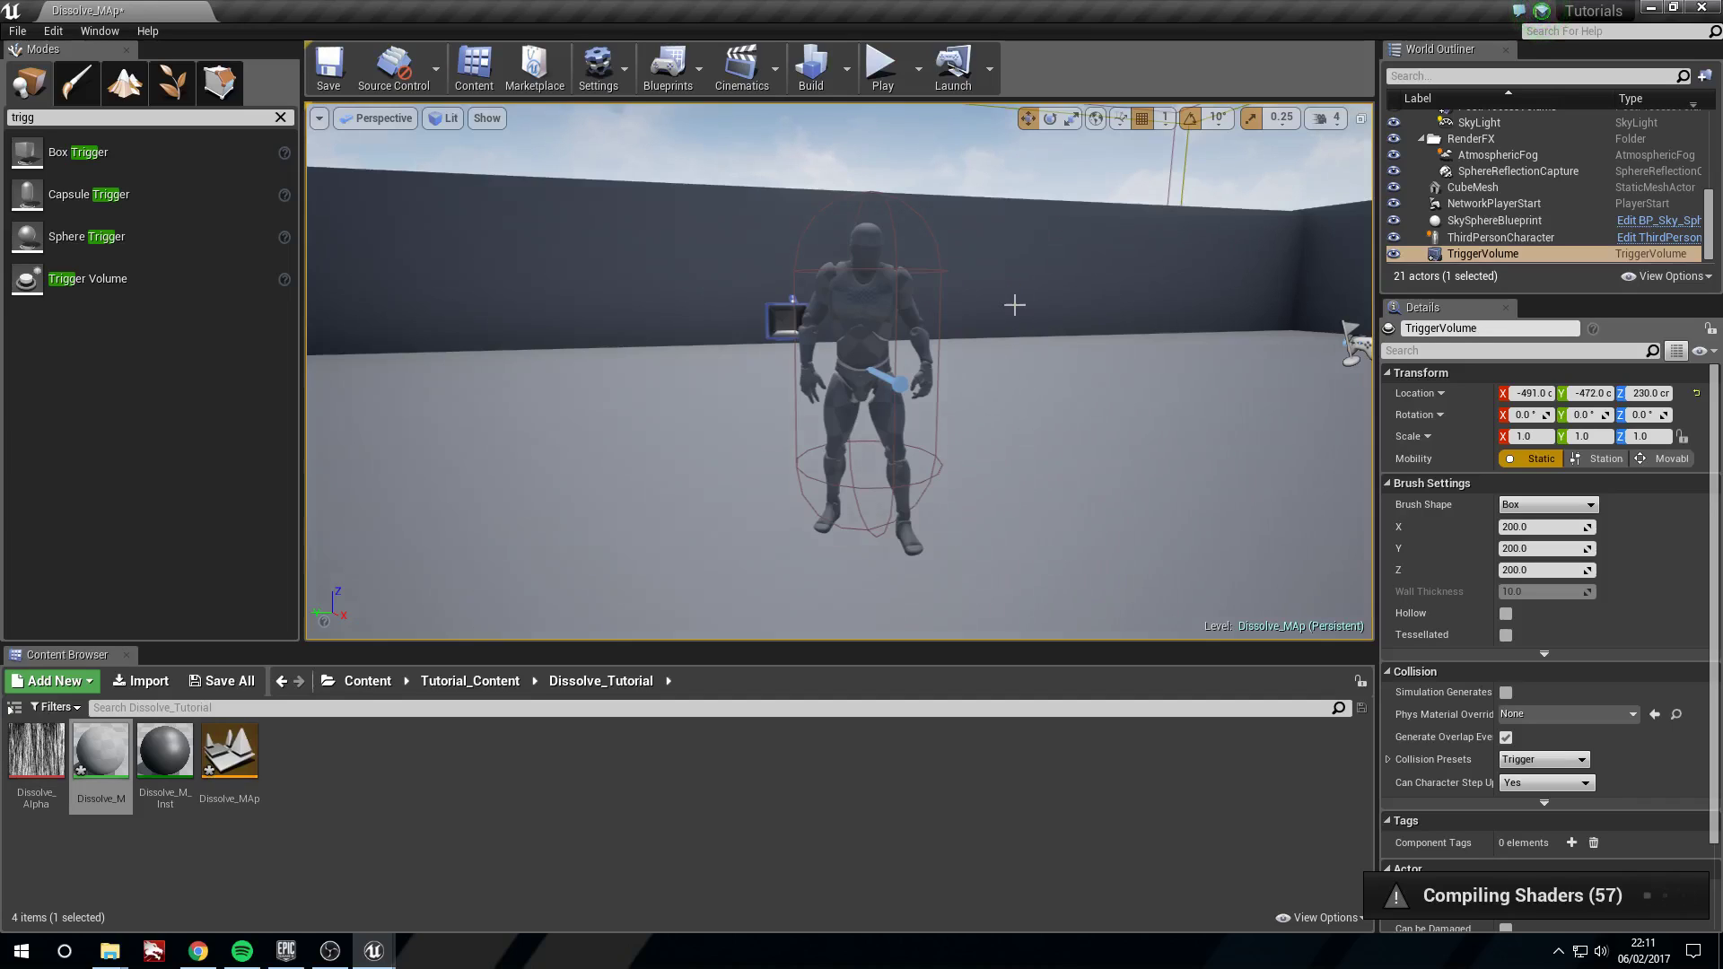
right_drag(1025, 305, 1243, 359)
key(w)
right_drag(805, 390, 792, 408)
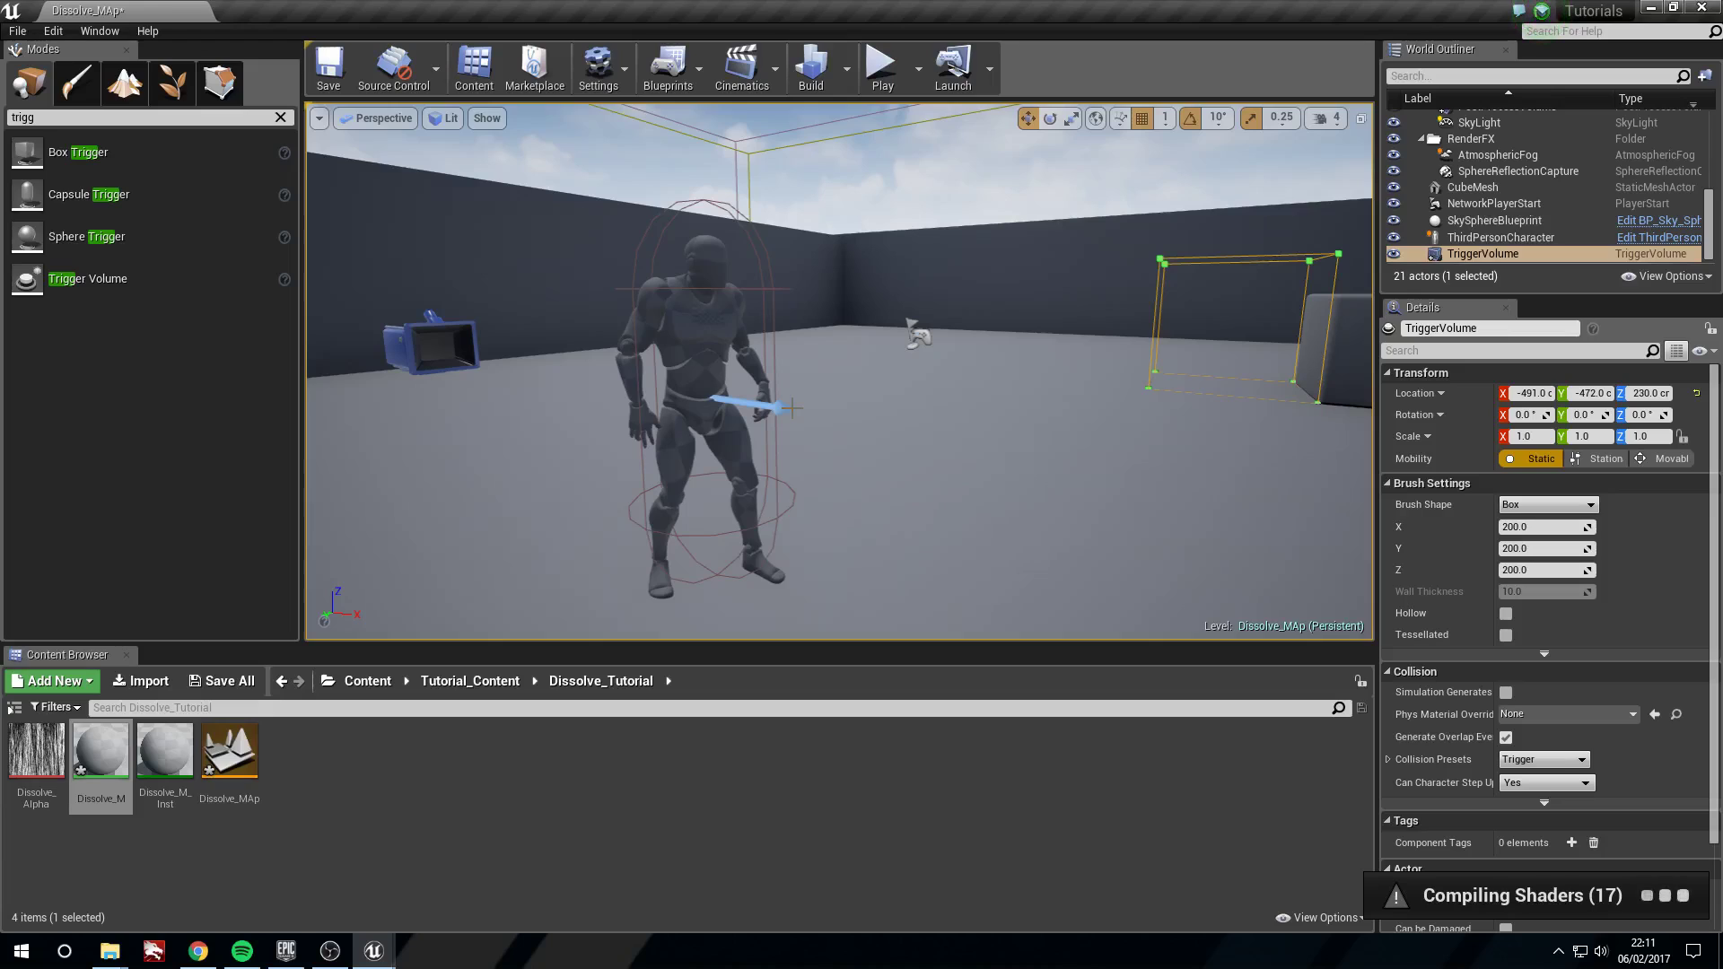
click(881, 67)
key(w)
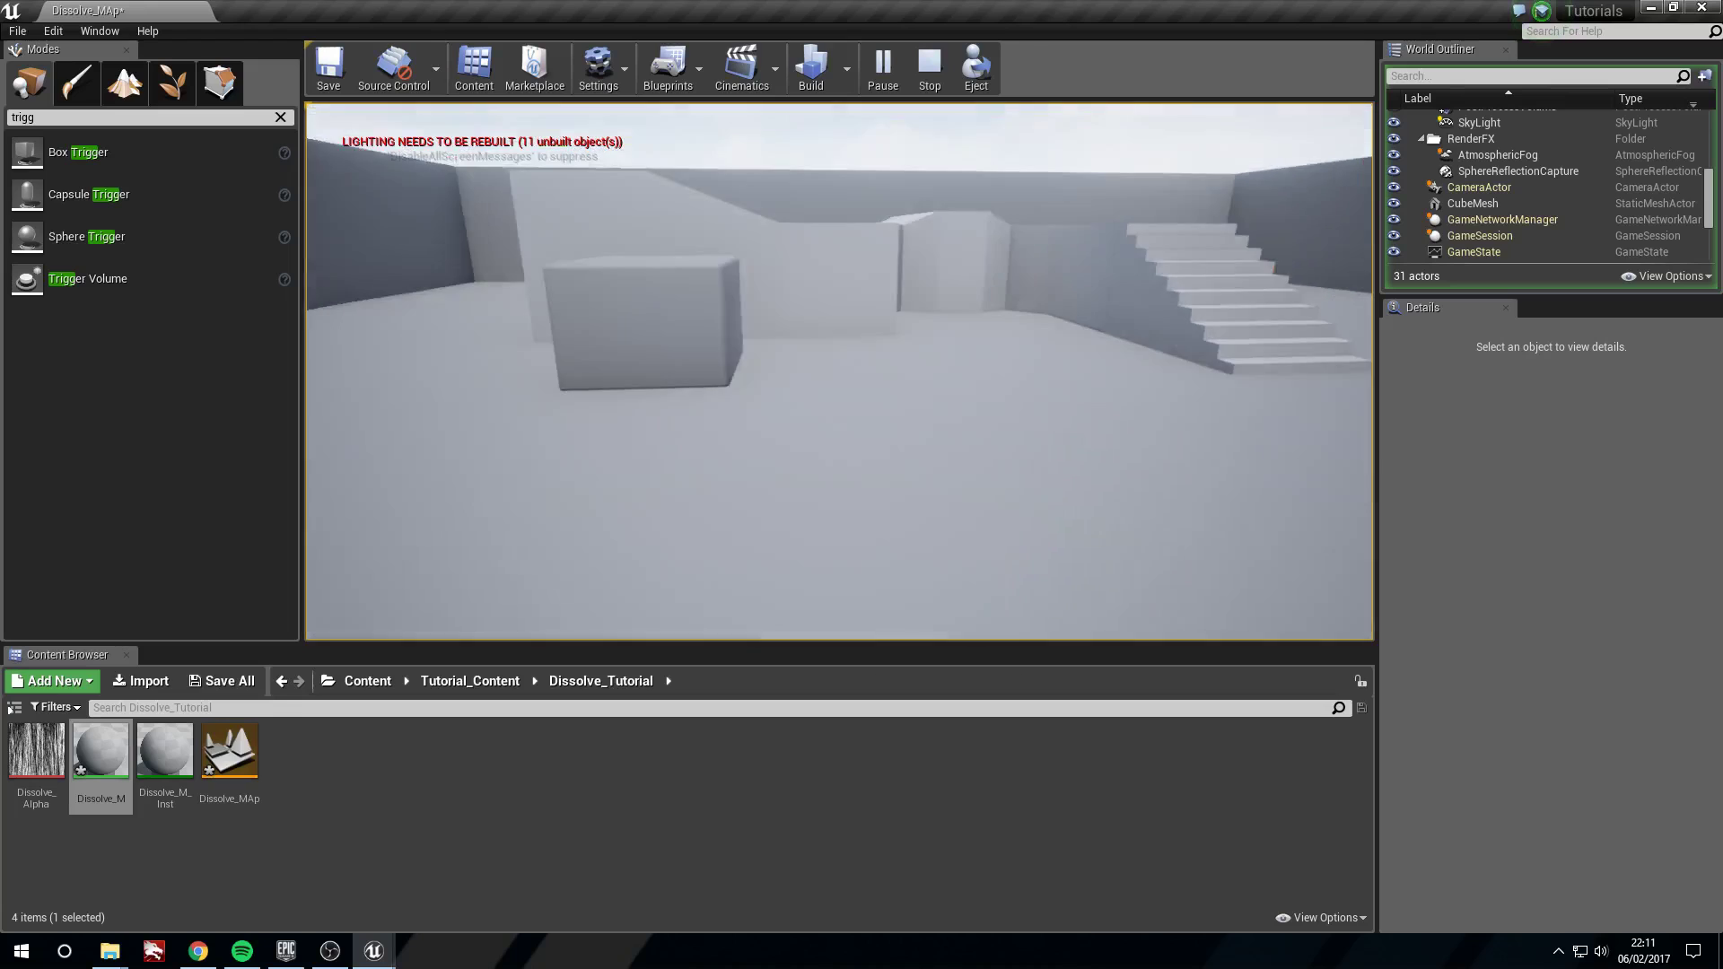
key(Escape)
- Replay the level to check the faster dissolve once more and stop the session
click(880, 67)
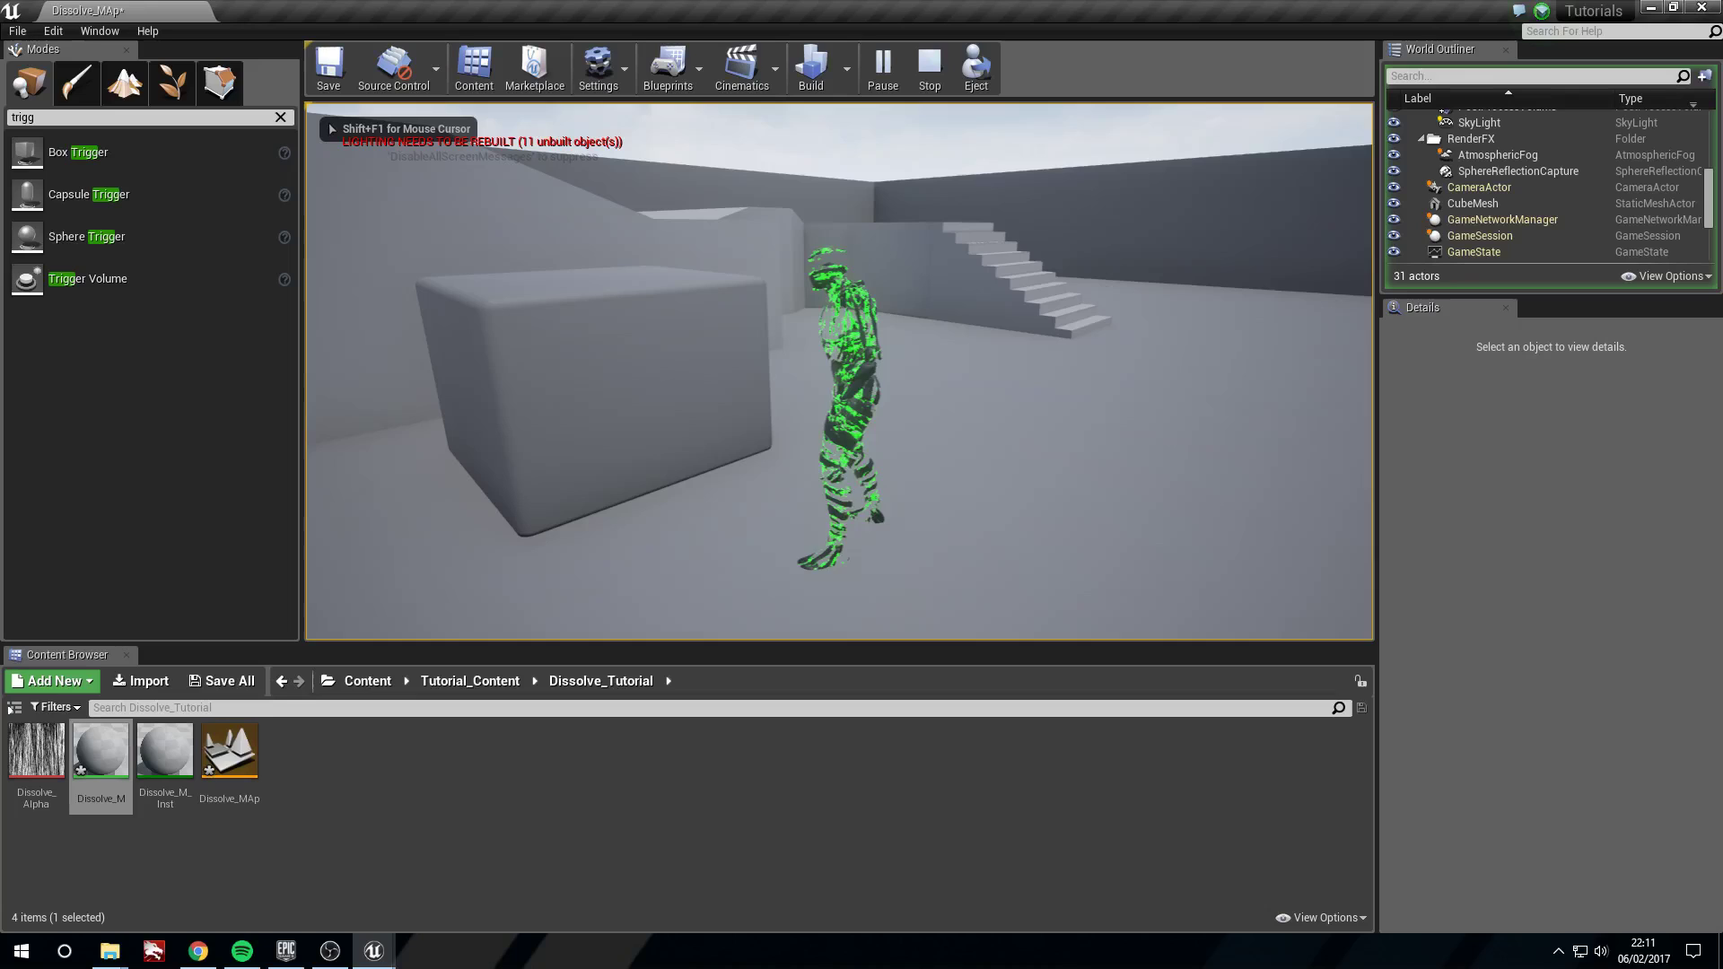
key(s)
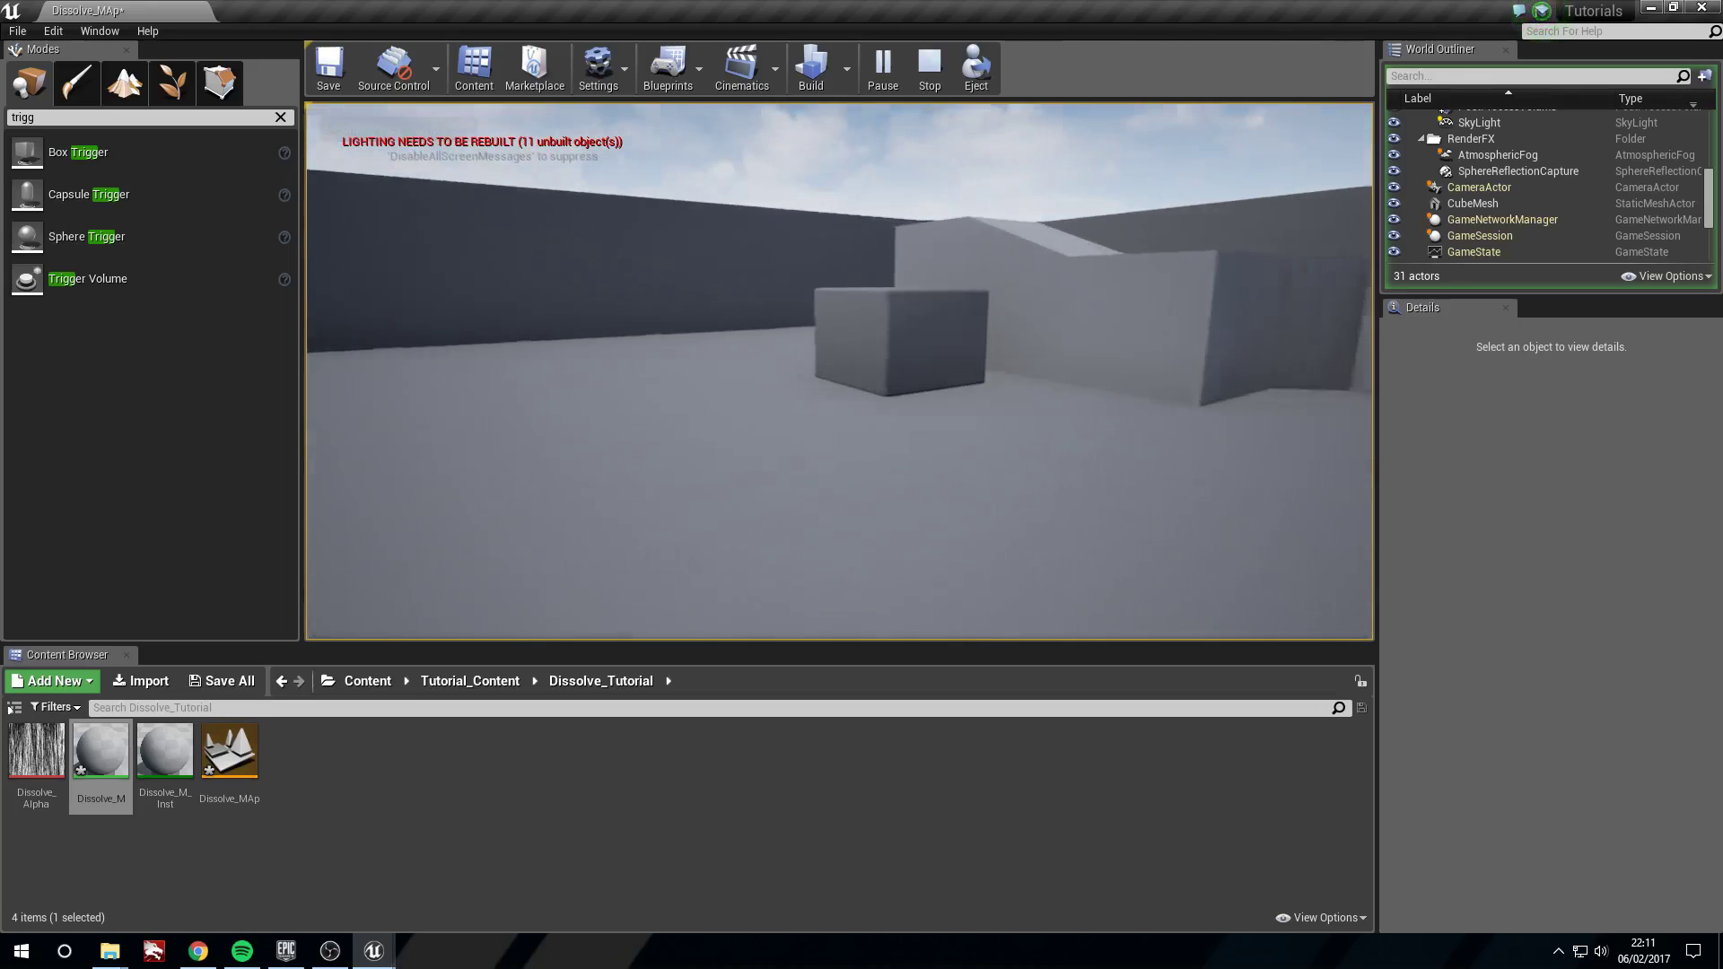
key(w)
key(Escape)
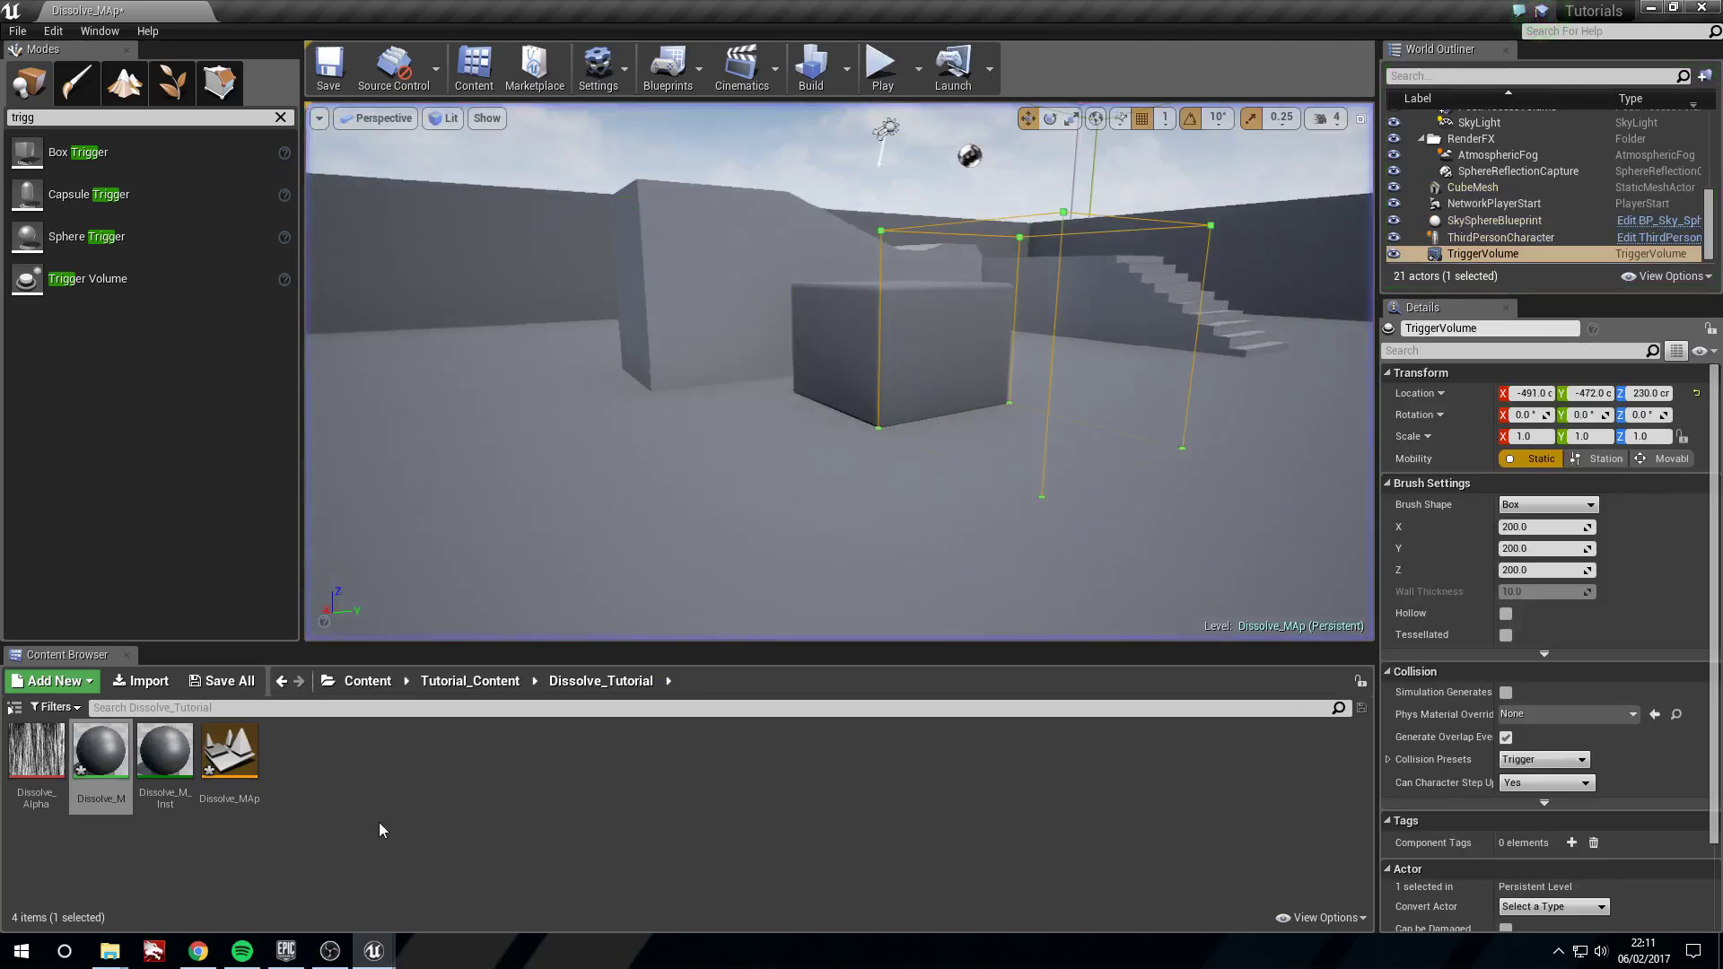
- Reopen the Level Blueprint and add a second float track to Timeline_0
click(700, 81)
click(736, 228)
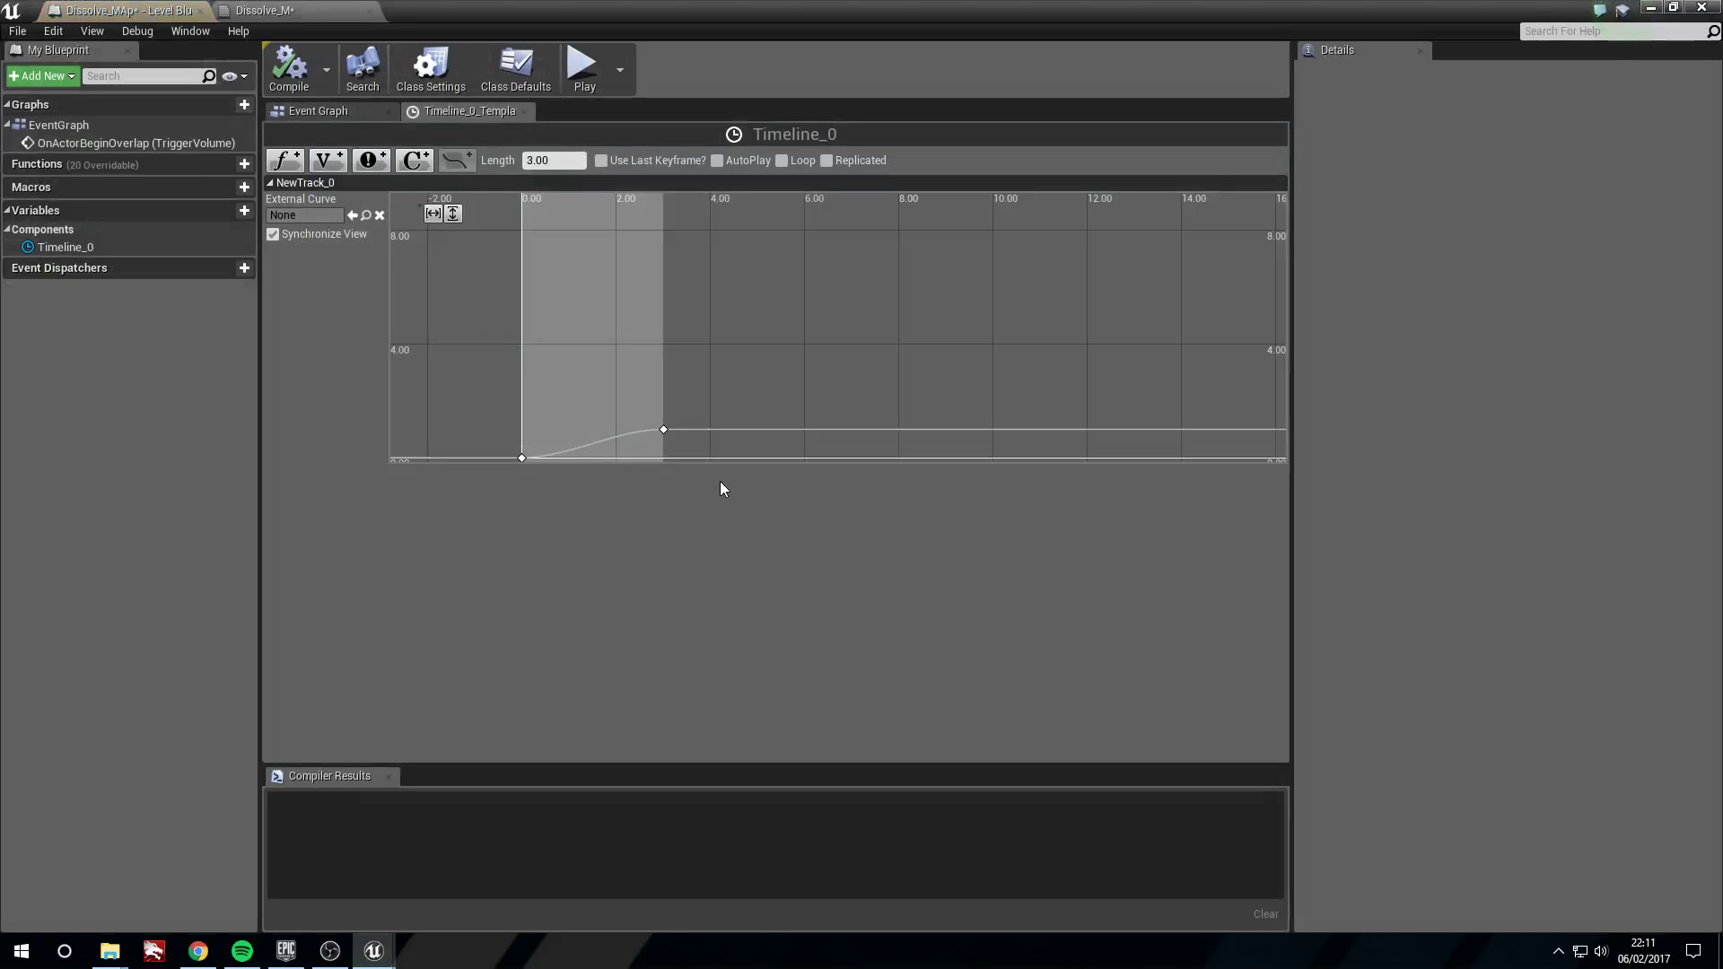
click(358, 111)
click(459, 108)
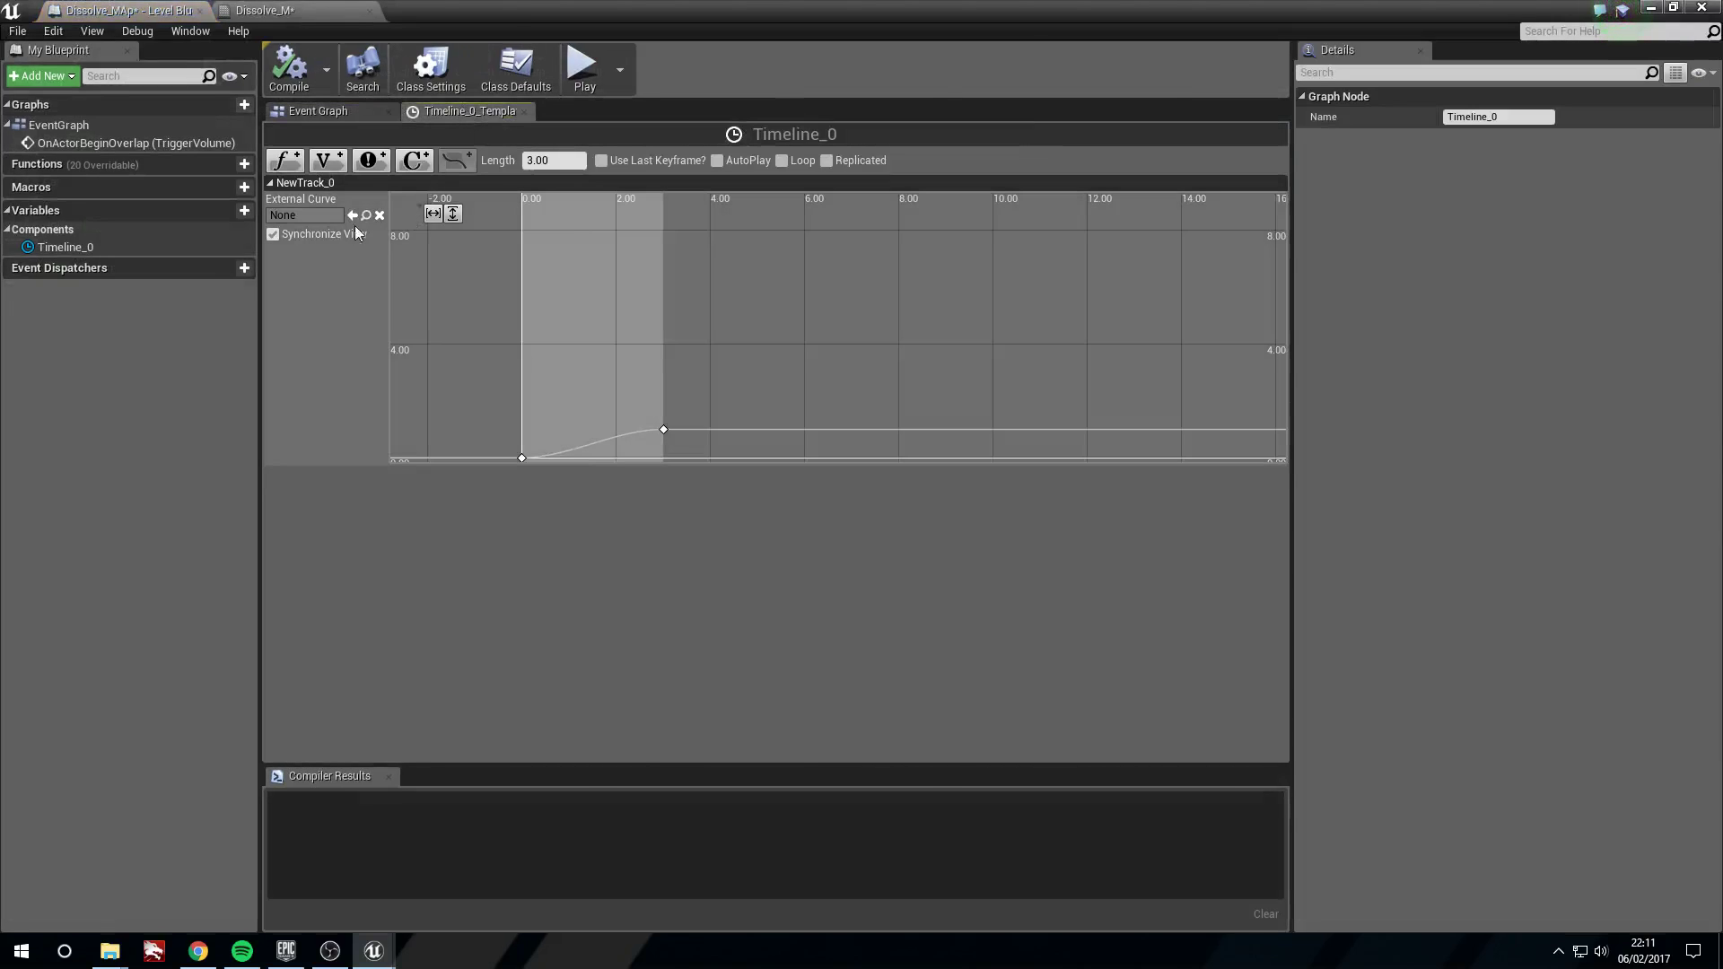
click(296, 165)
click(314, 589)
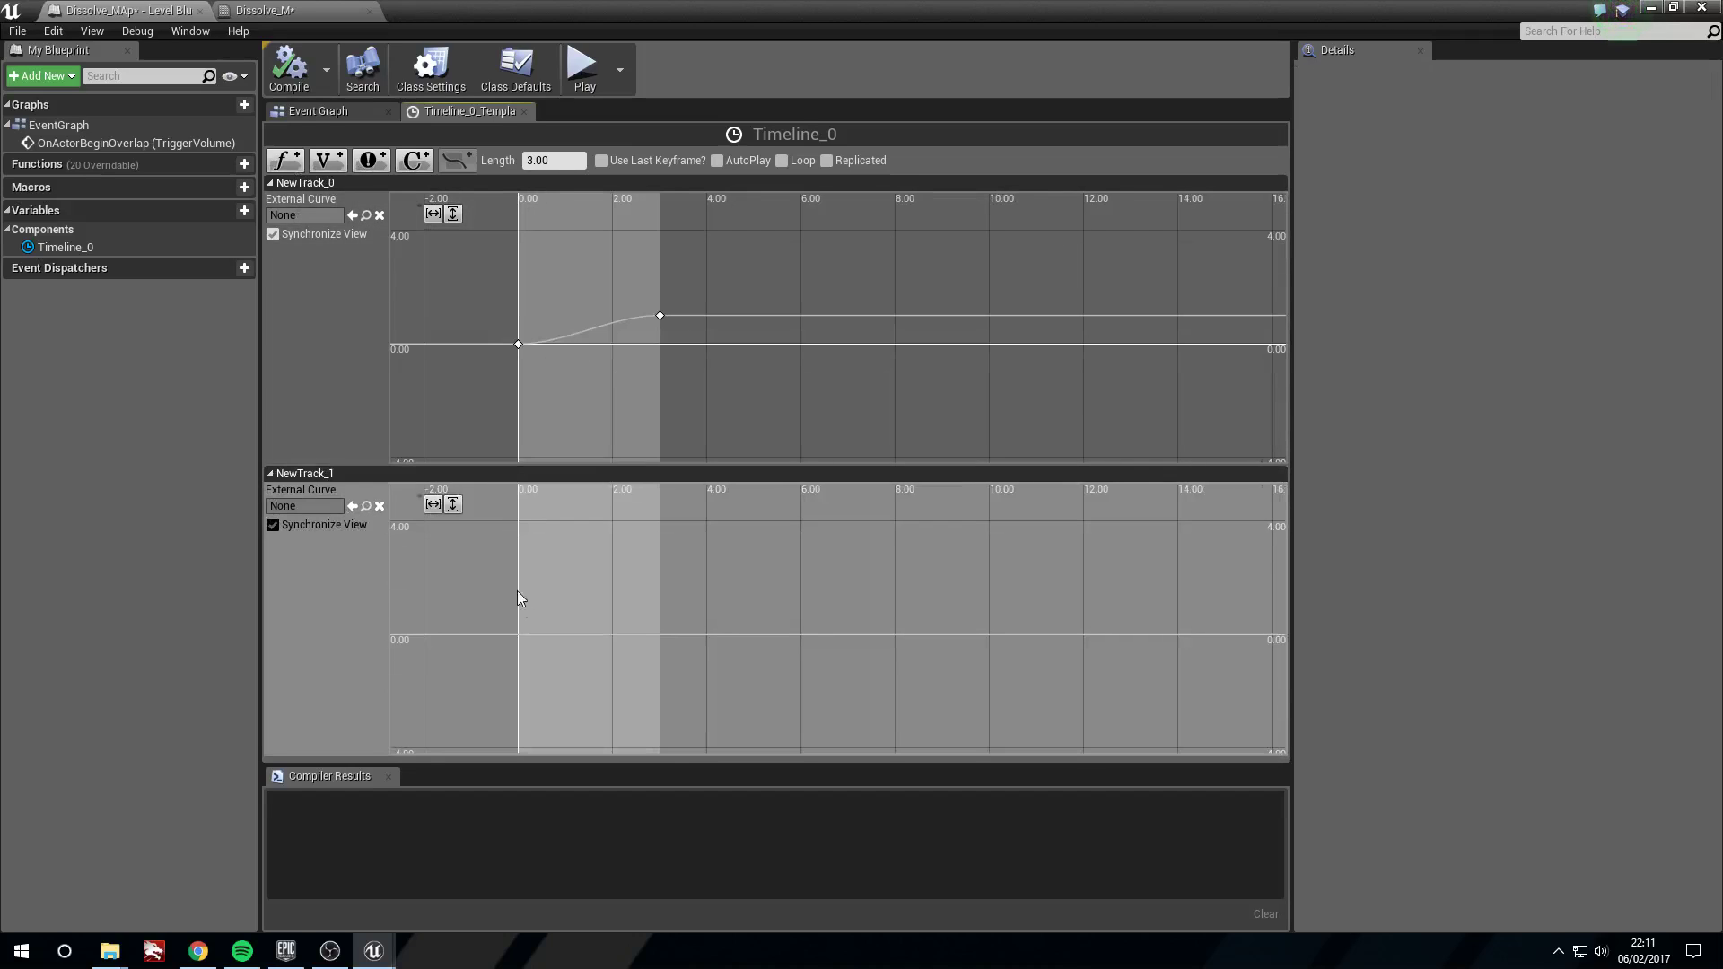
- Add two keys to the second float track, one at time 0 with value 0 and one at time 3 with value 15
right_click(521, 602)
click(543, 615)
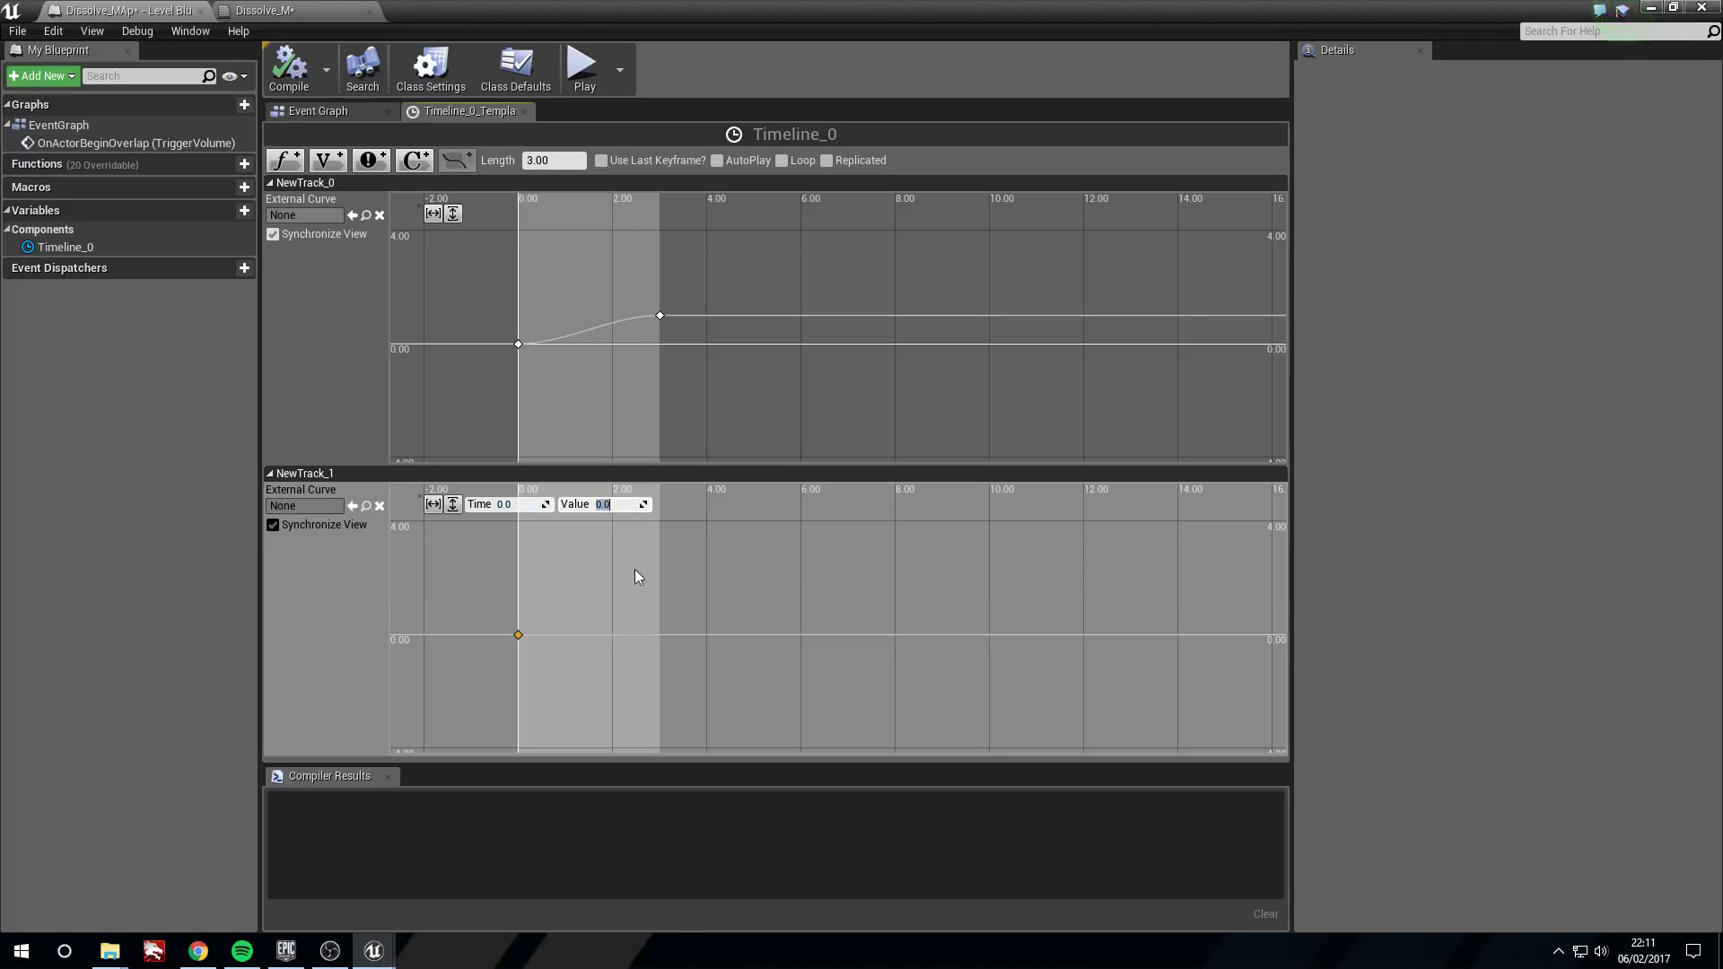
right_click(655, 580)
click(682, 604)
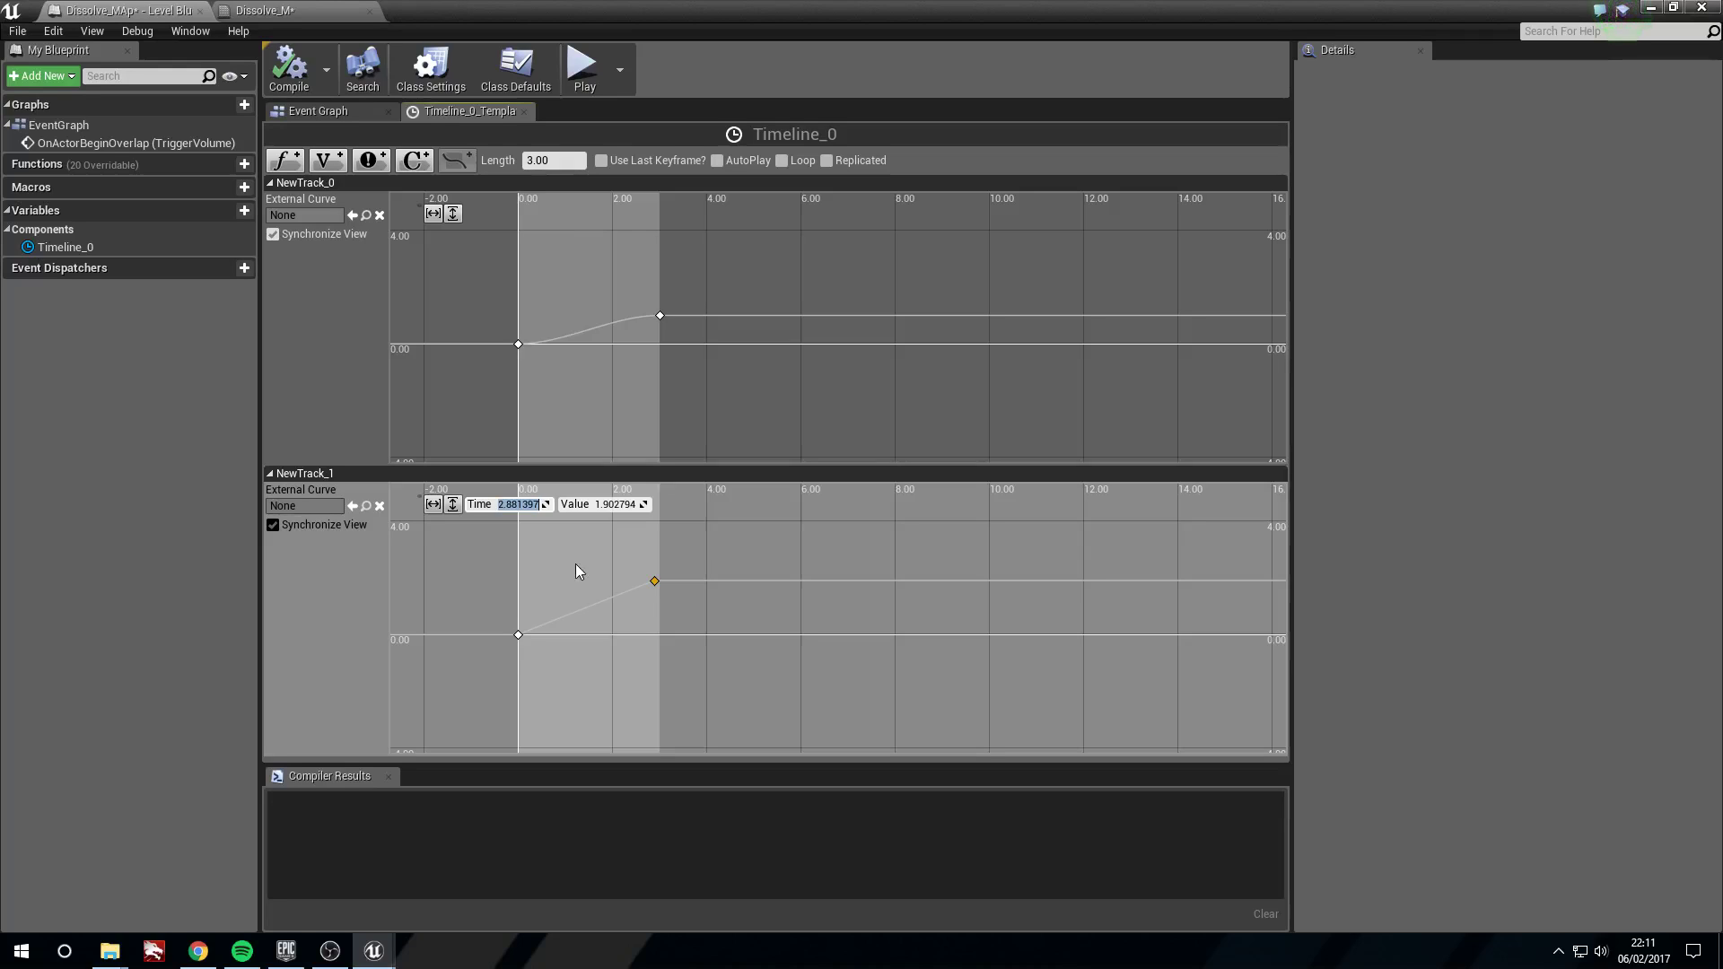
text(3)
key(Tab)
text(15)
key(Return)
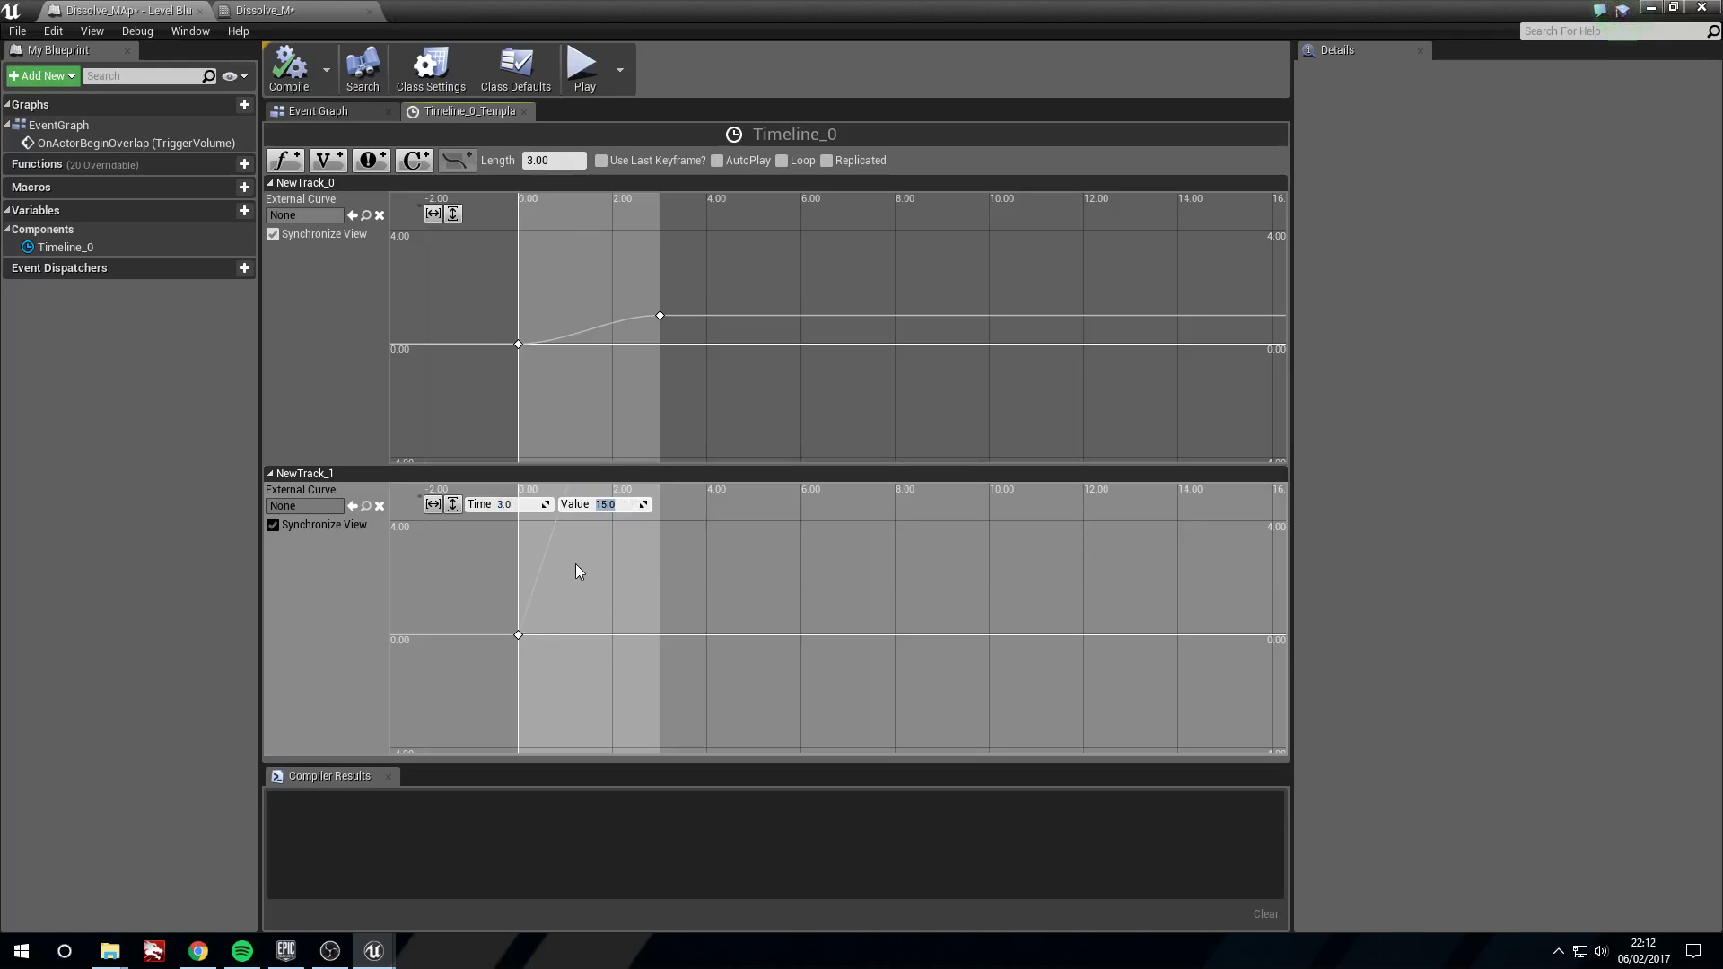
- Duplicate the Set Scalar Parameter Value node in the Event Graph, placing the copy after the original
right_drag(574, 583, 584, 736)
scroll(655, 551, down, 6)
right_drag(702, 565, 698, 685)
click(335, 108)
right_drag(981, 574, 723, 533)
right_drag(1074, 270, 848, 271)
click(798, 407)
key(ctrl+c)
key(ctrl+v)
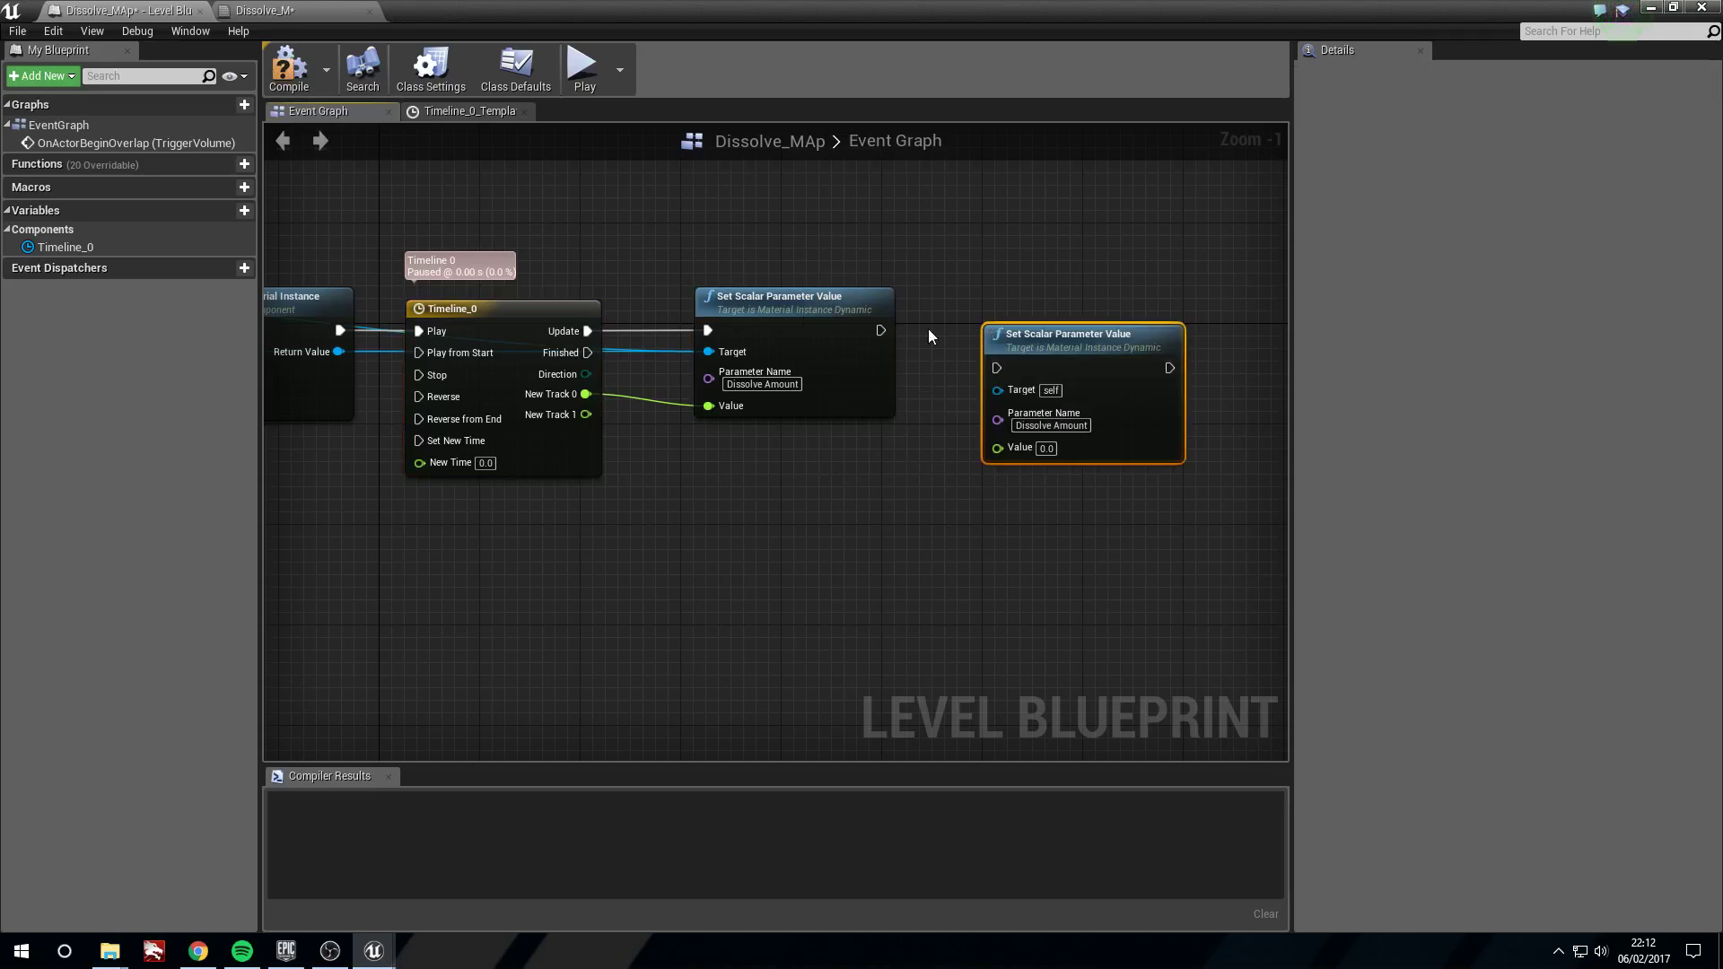
- Wire the original Set Scalar node's execution output into the copy and connect the dynamic material instance's Return Value to the copy's Target
drag(884, 331, 1040, 297)
right_drag(334, 366, 488, 359)
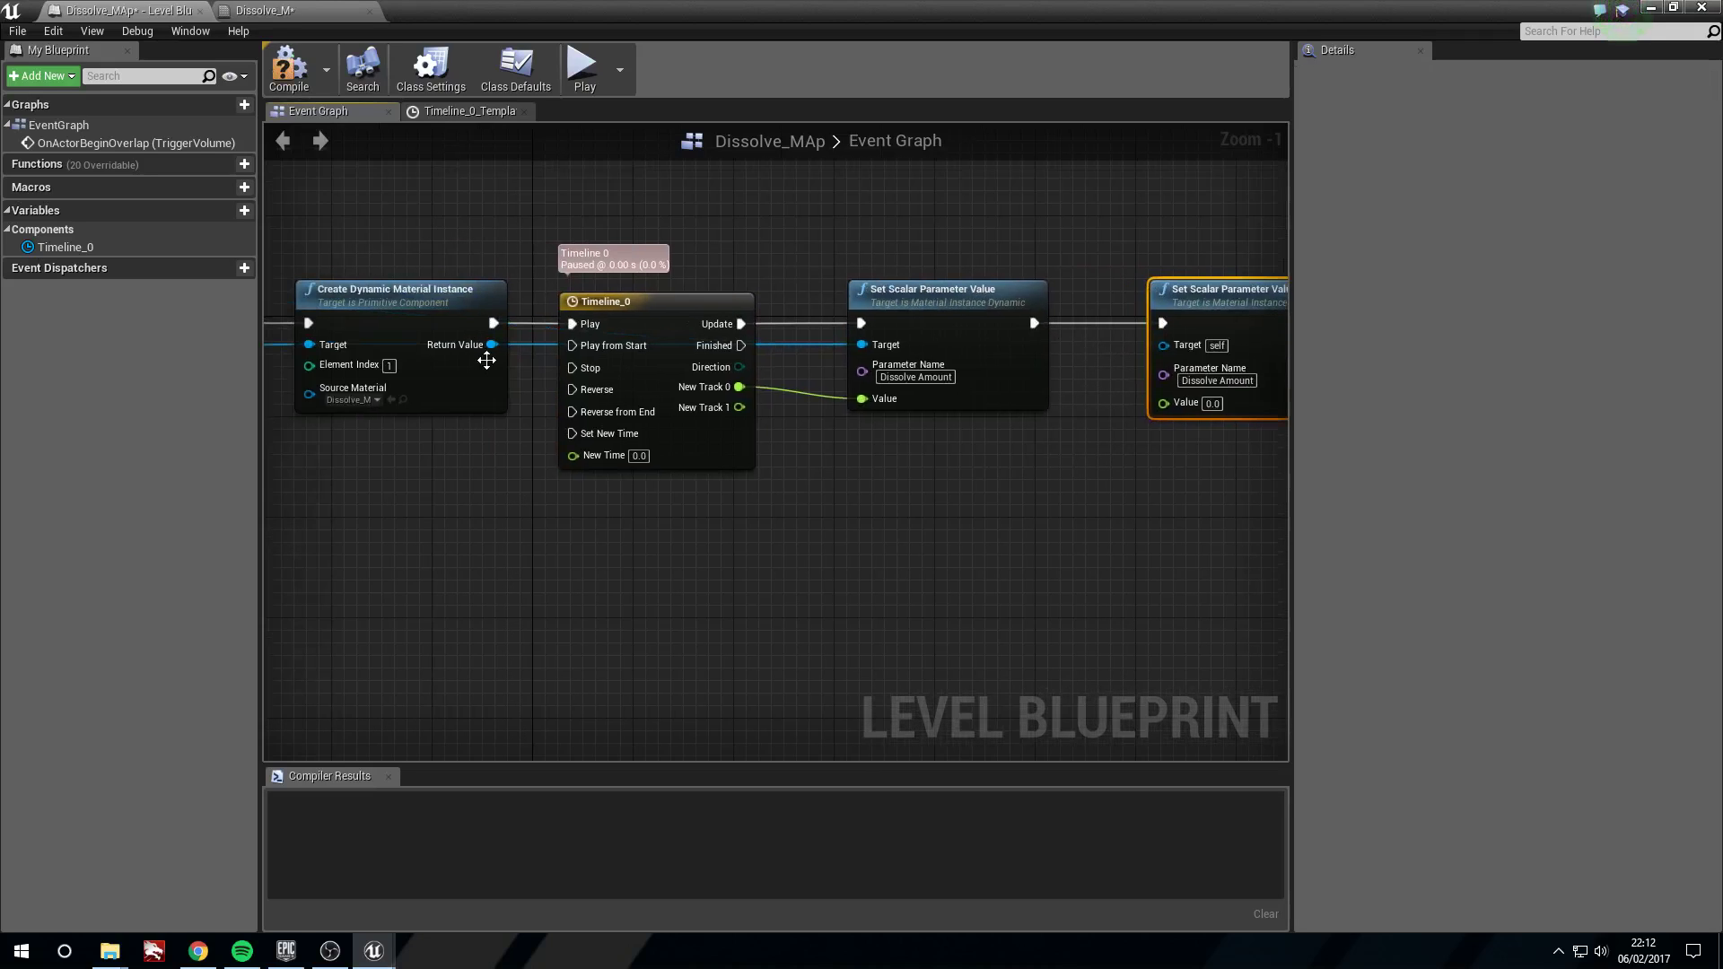
drag(492, 344, 1167, 346)
right_drag(575, 392, 1021, 392)
drag(675, 344, 1102, 342)
- Set the copied node's Parameter Name to Fringe, feed its Value from New Track 1, and compile the Level Blueprint
click(1170, 378)
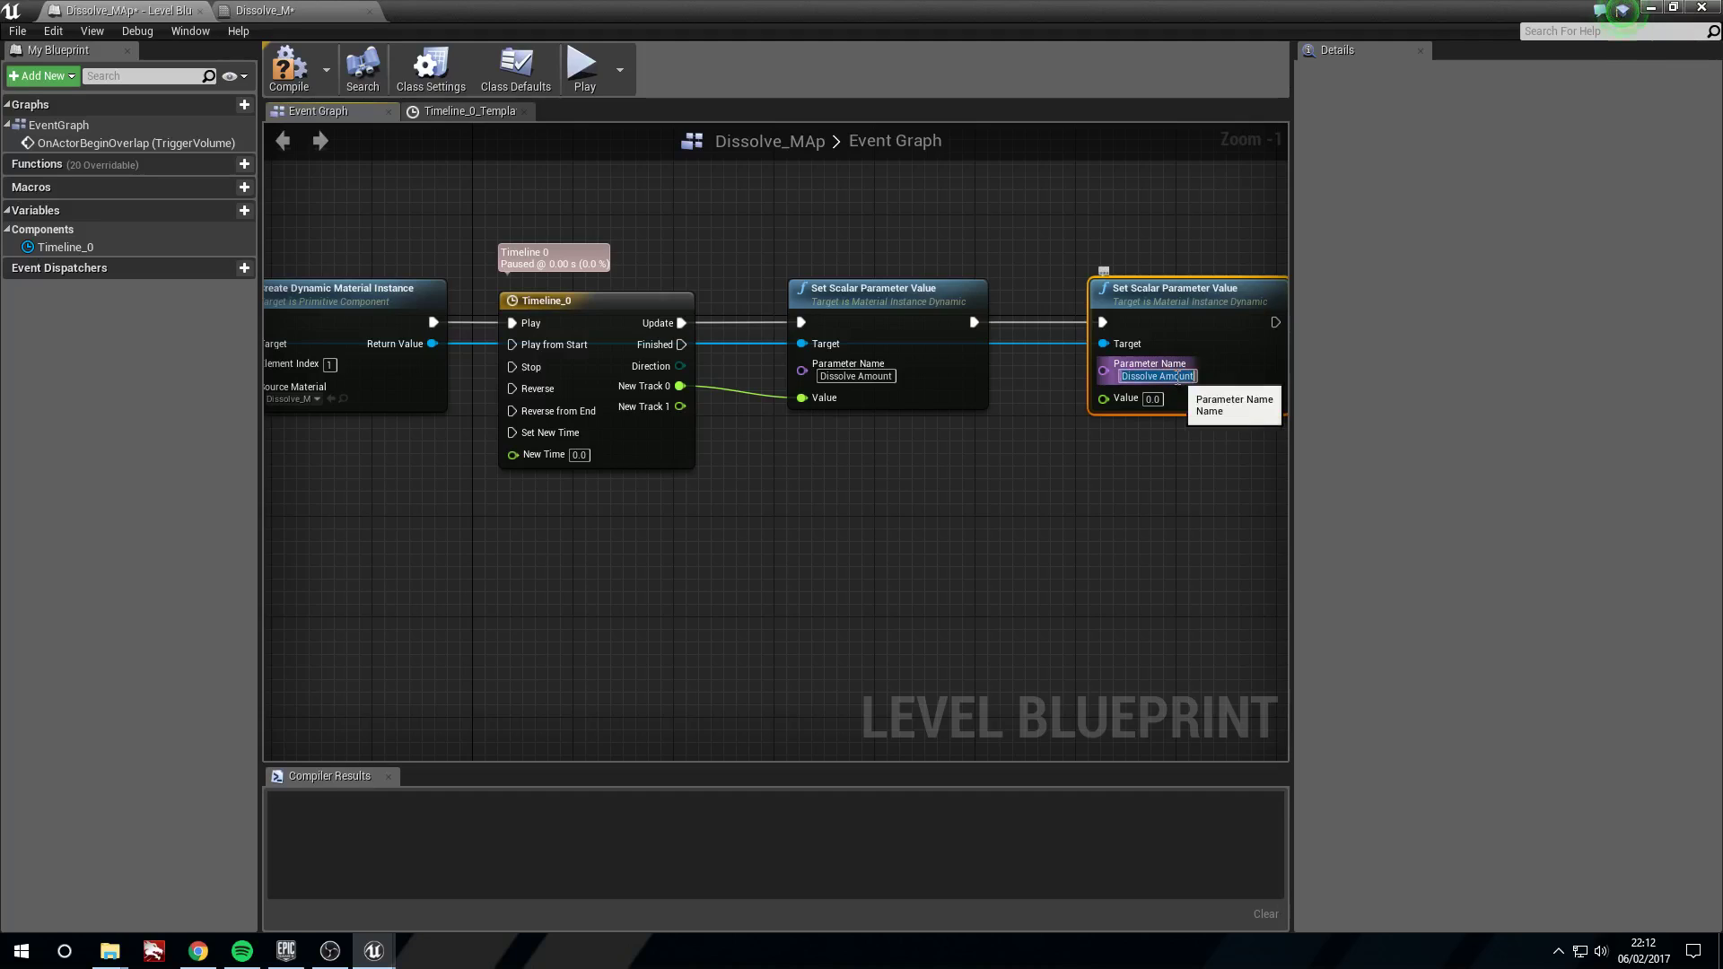
text(Fringe)
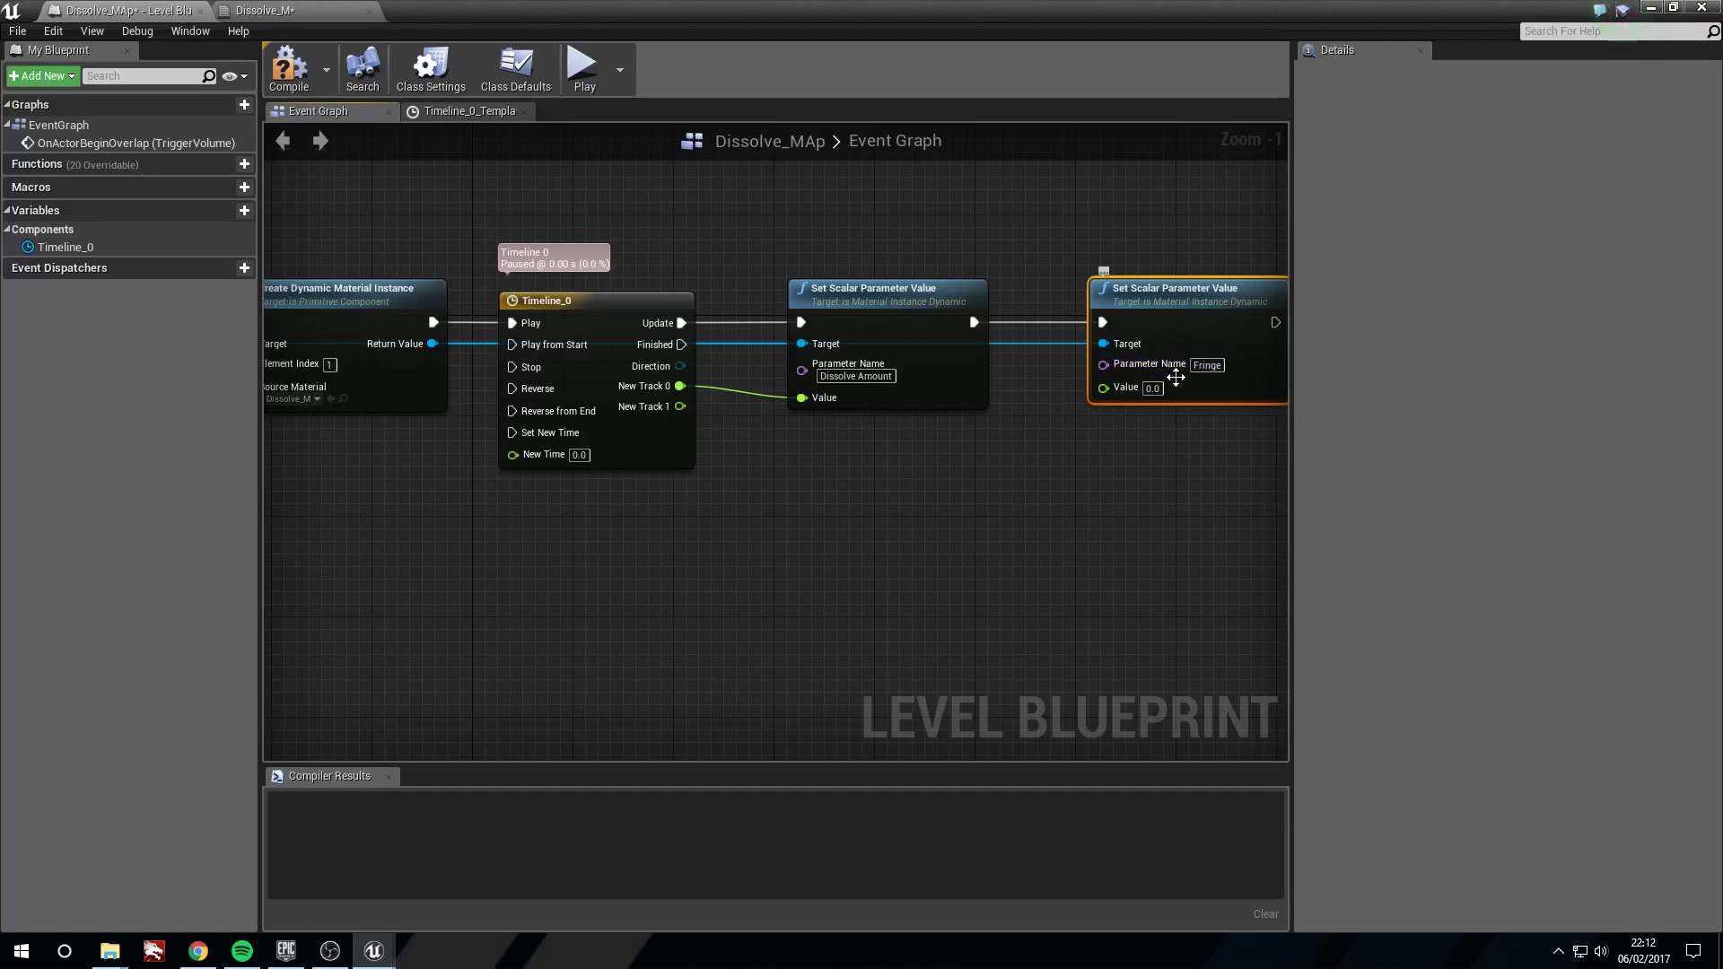
drag(655, 411, 1106, 387)
click(289, 67)
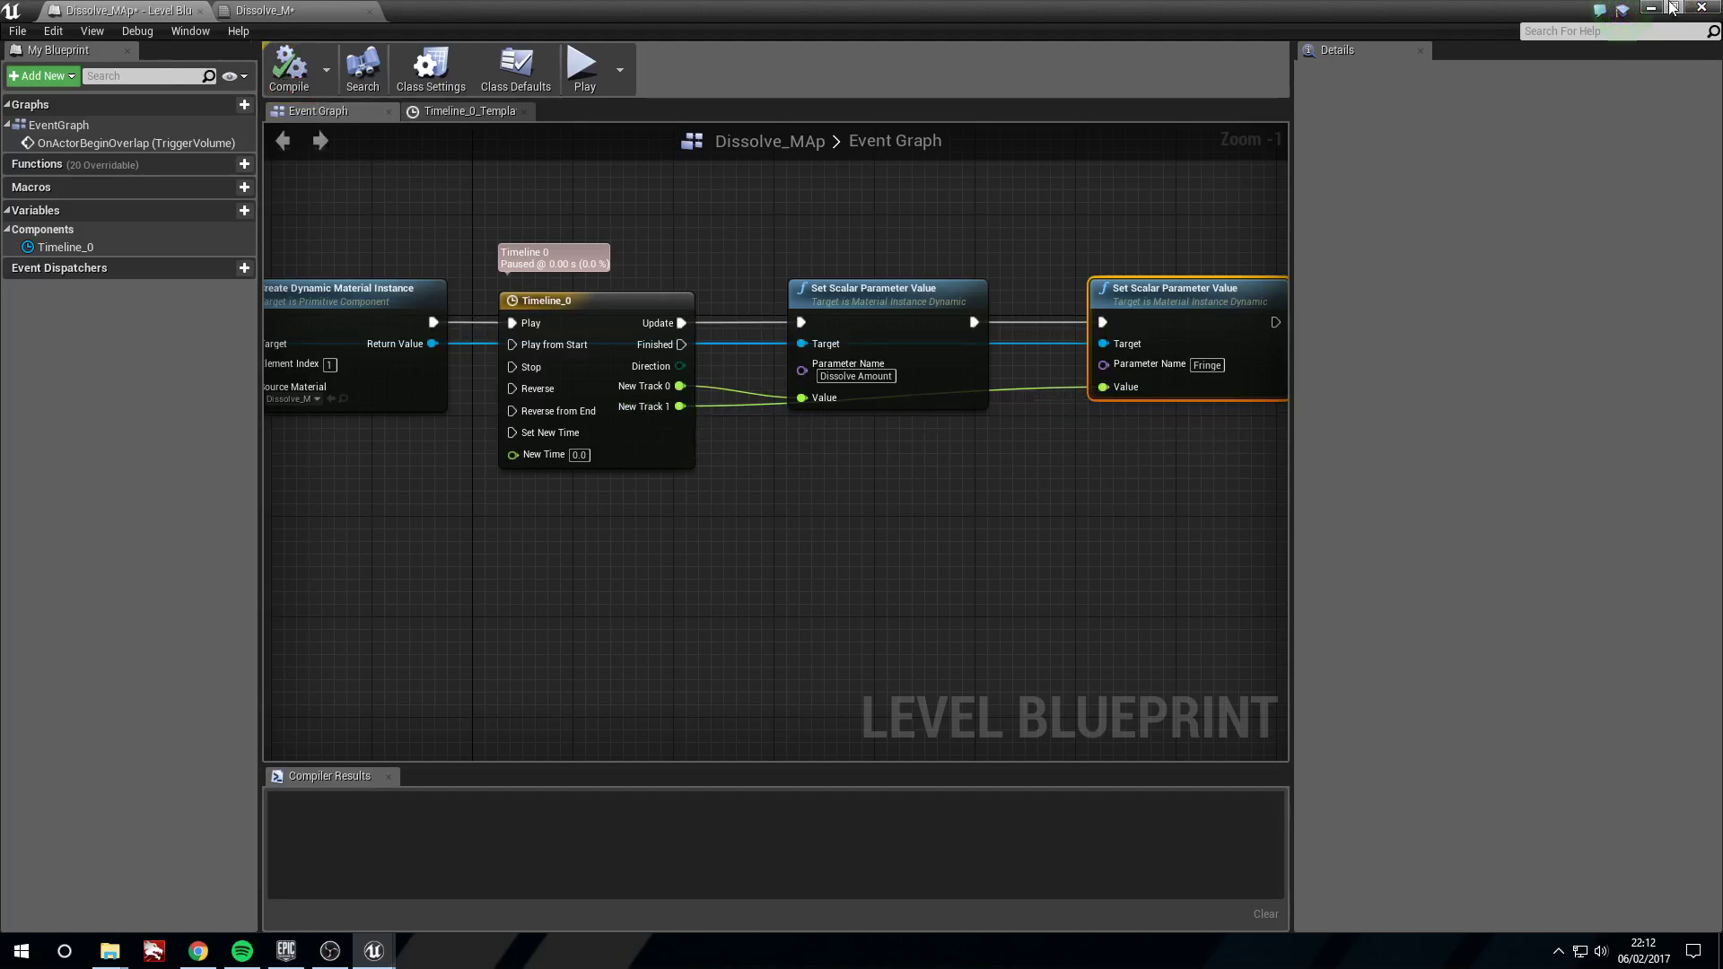
- Play the level, run the character through the trigger volume to test the animated Fringe parameter, and end the session
click(1654, 8)
click(889, 66)
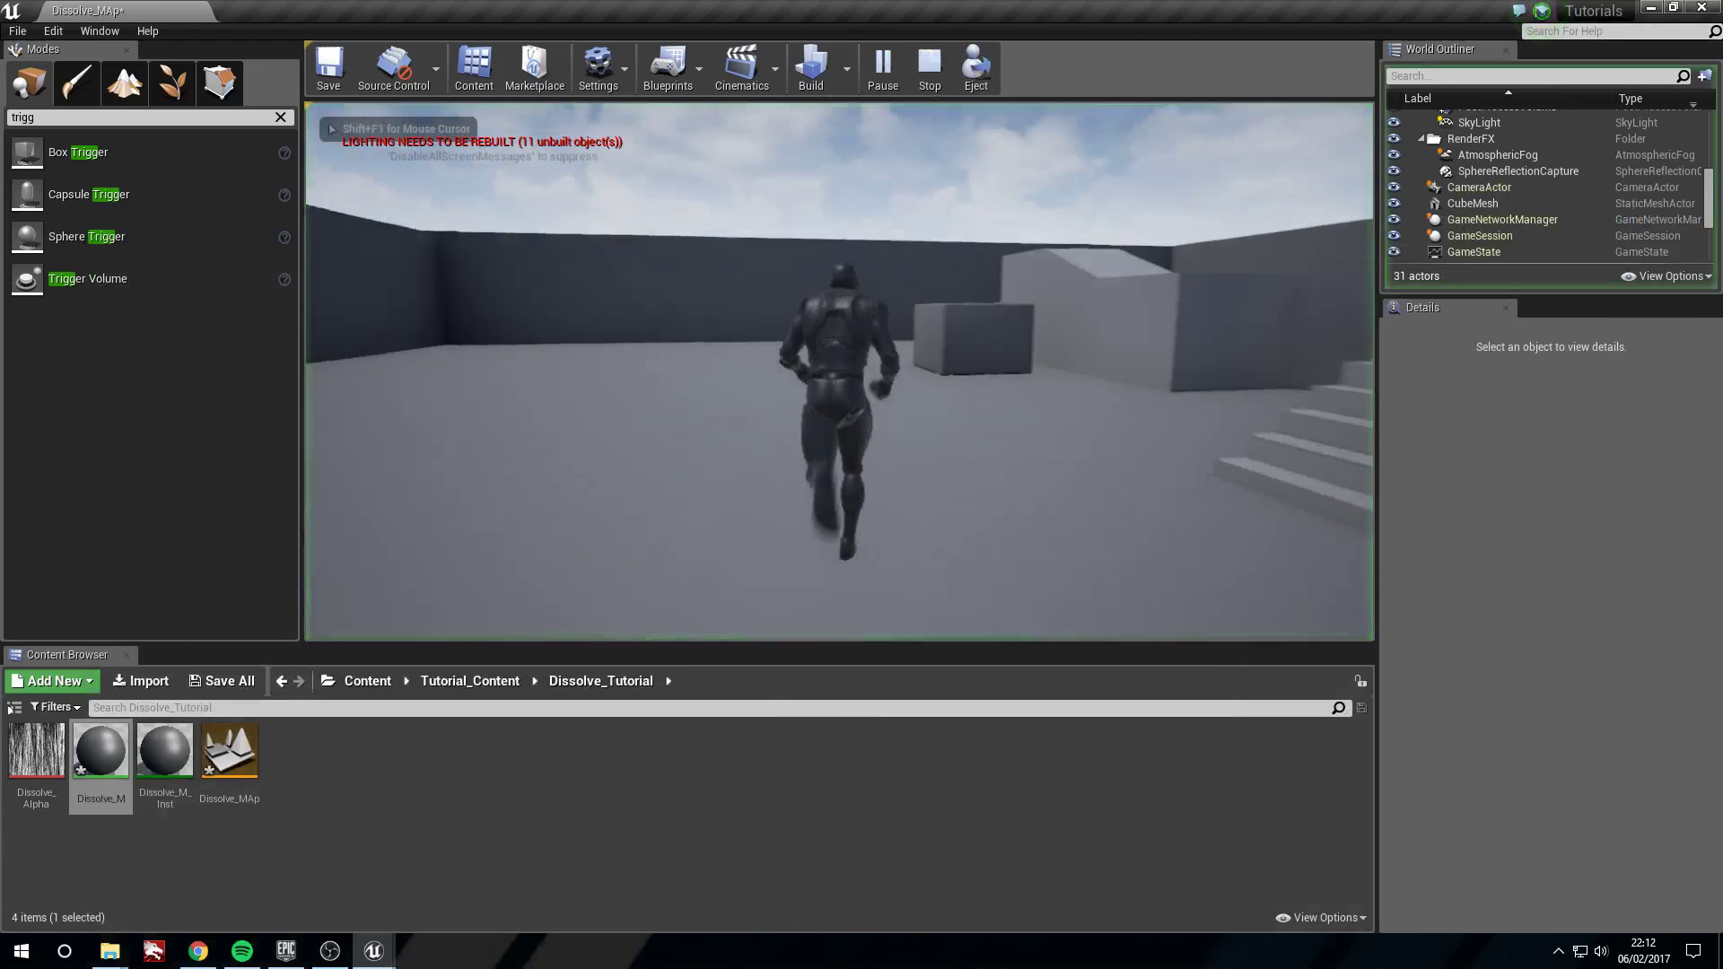
key(w)
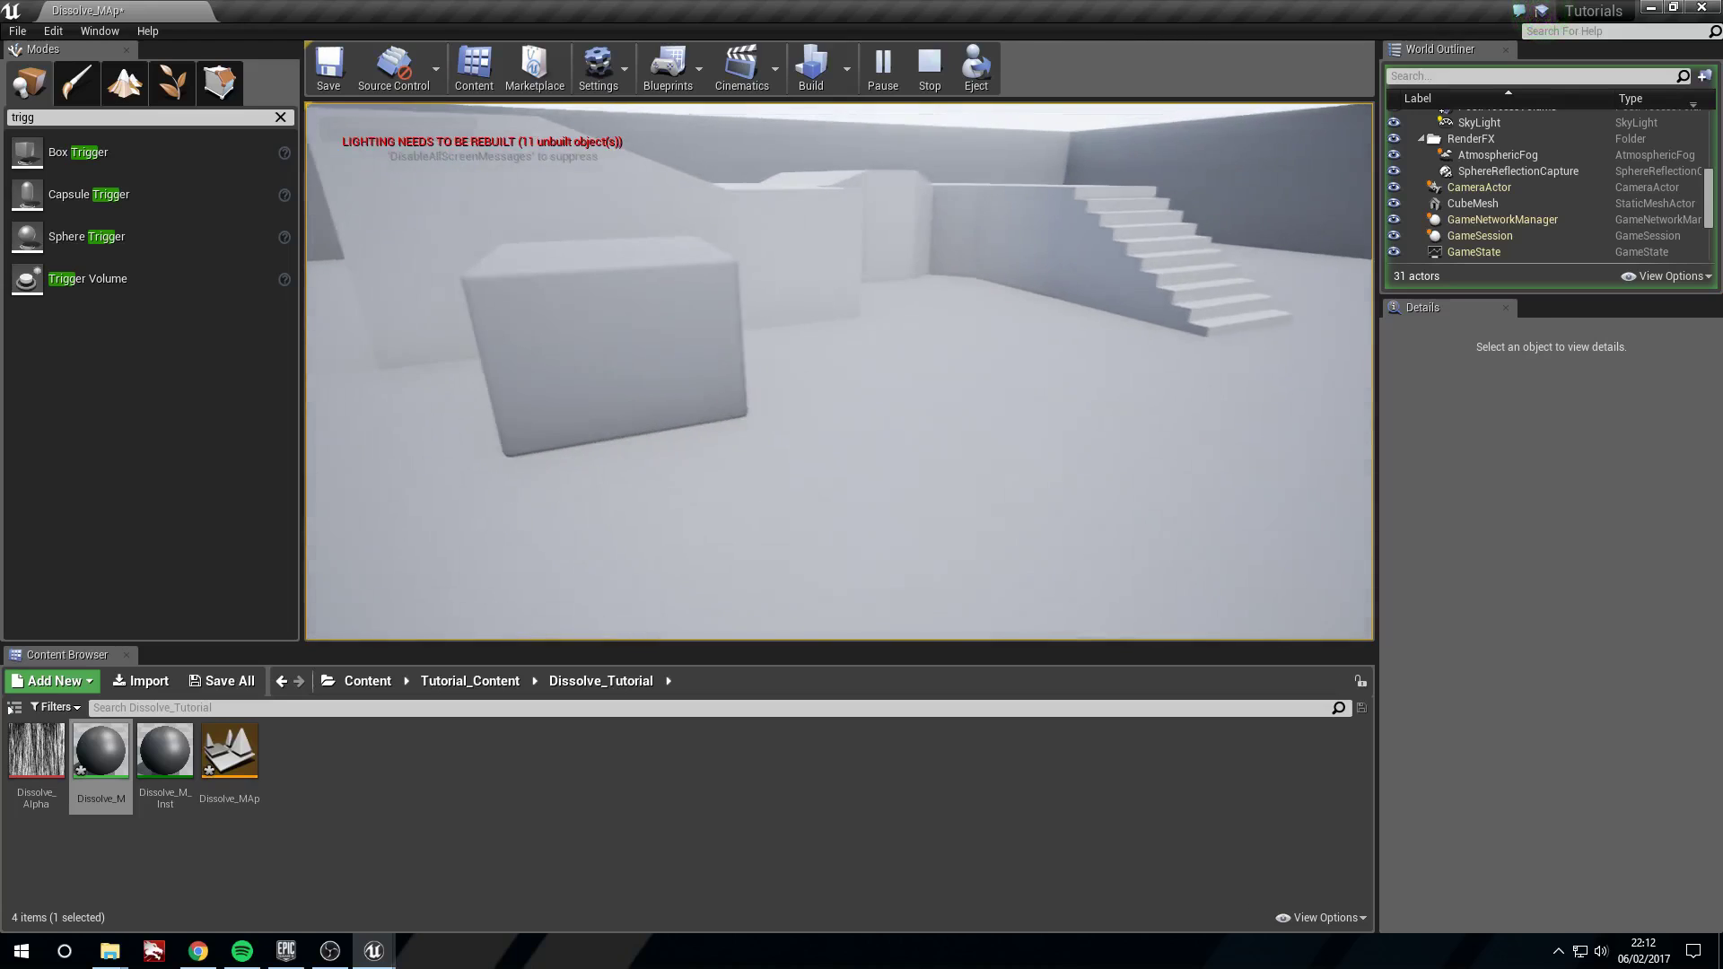
key(Escape)
- Reopen Timeline_0 in the Level Blueprint, set the time of the second track's value-15 key to 1.0, and compile
click(699, 73)
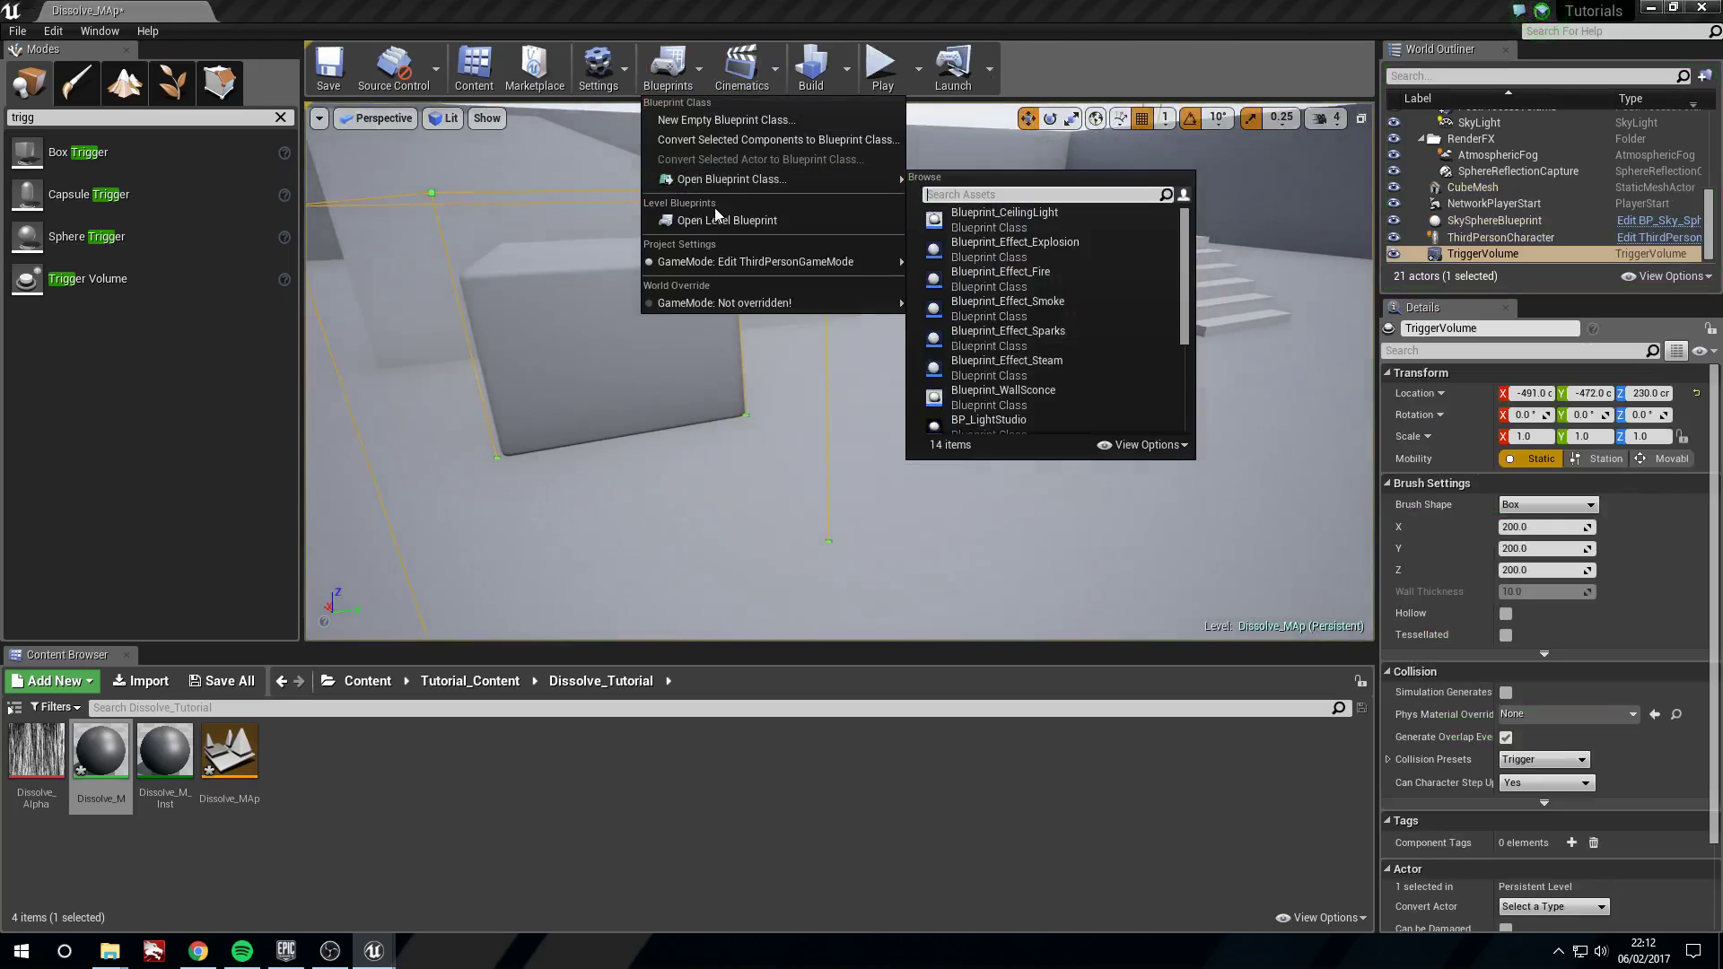
click(727, 220)
right_drag(789, 490, 685, 511)
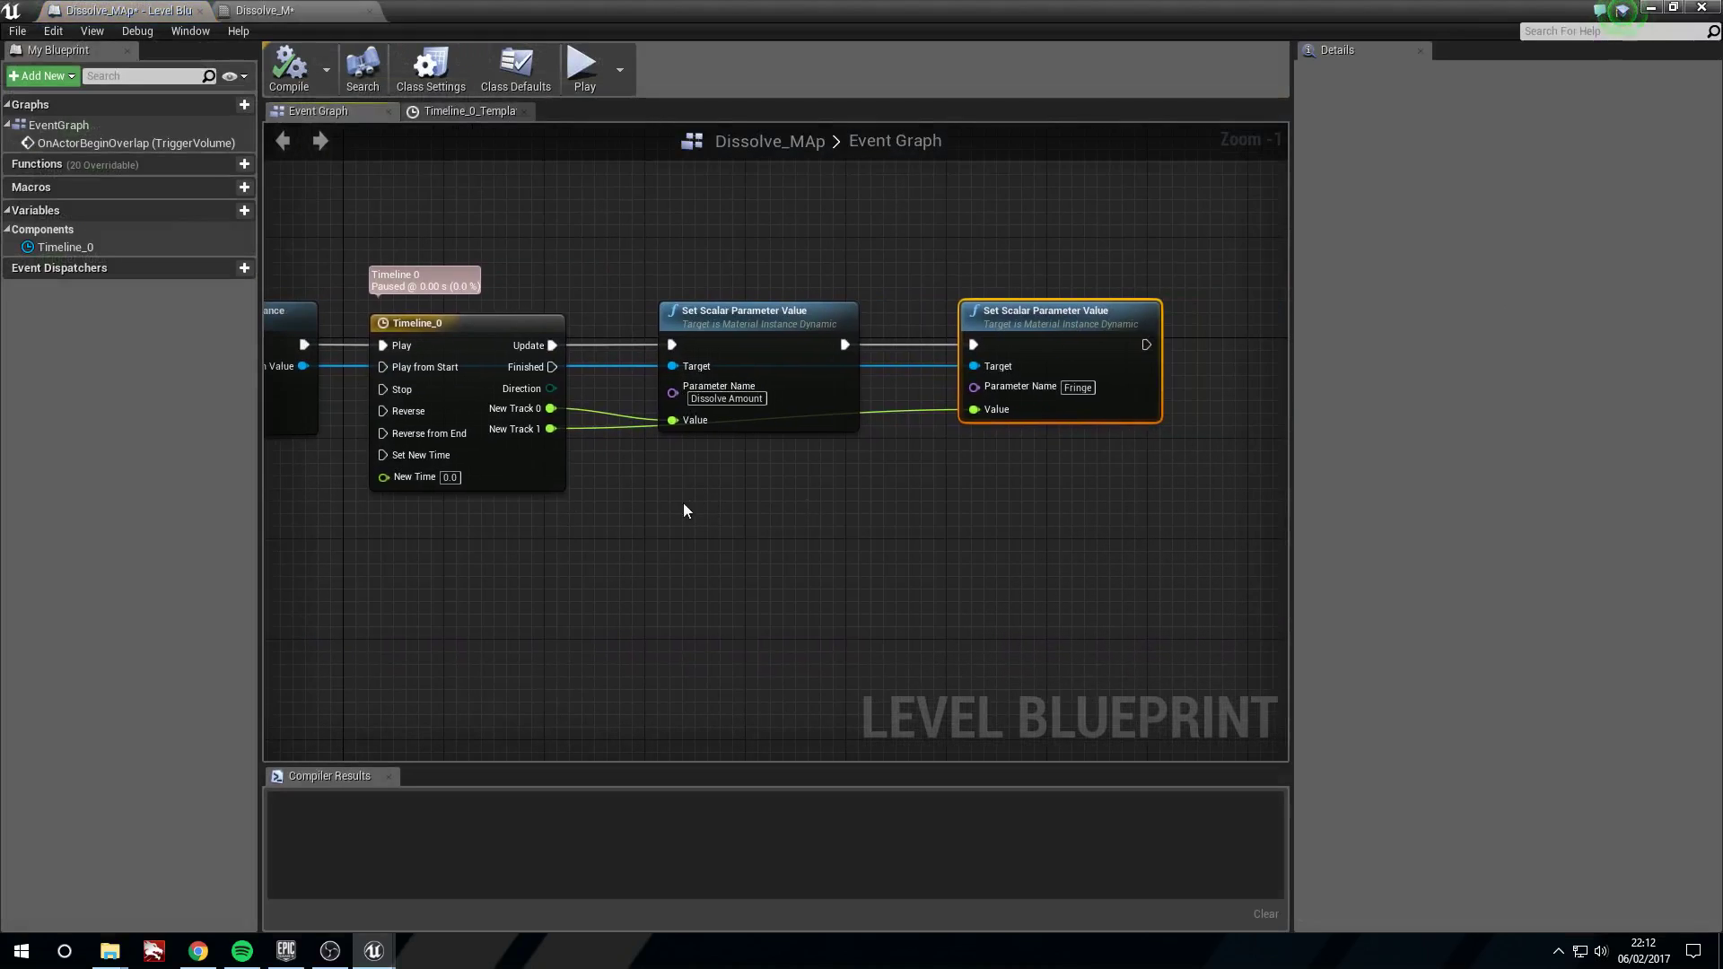
double_click(525, 328)
click(704, 593)
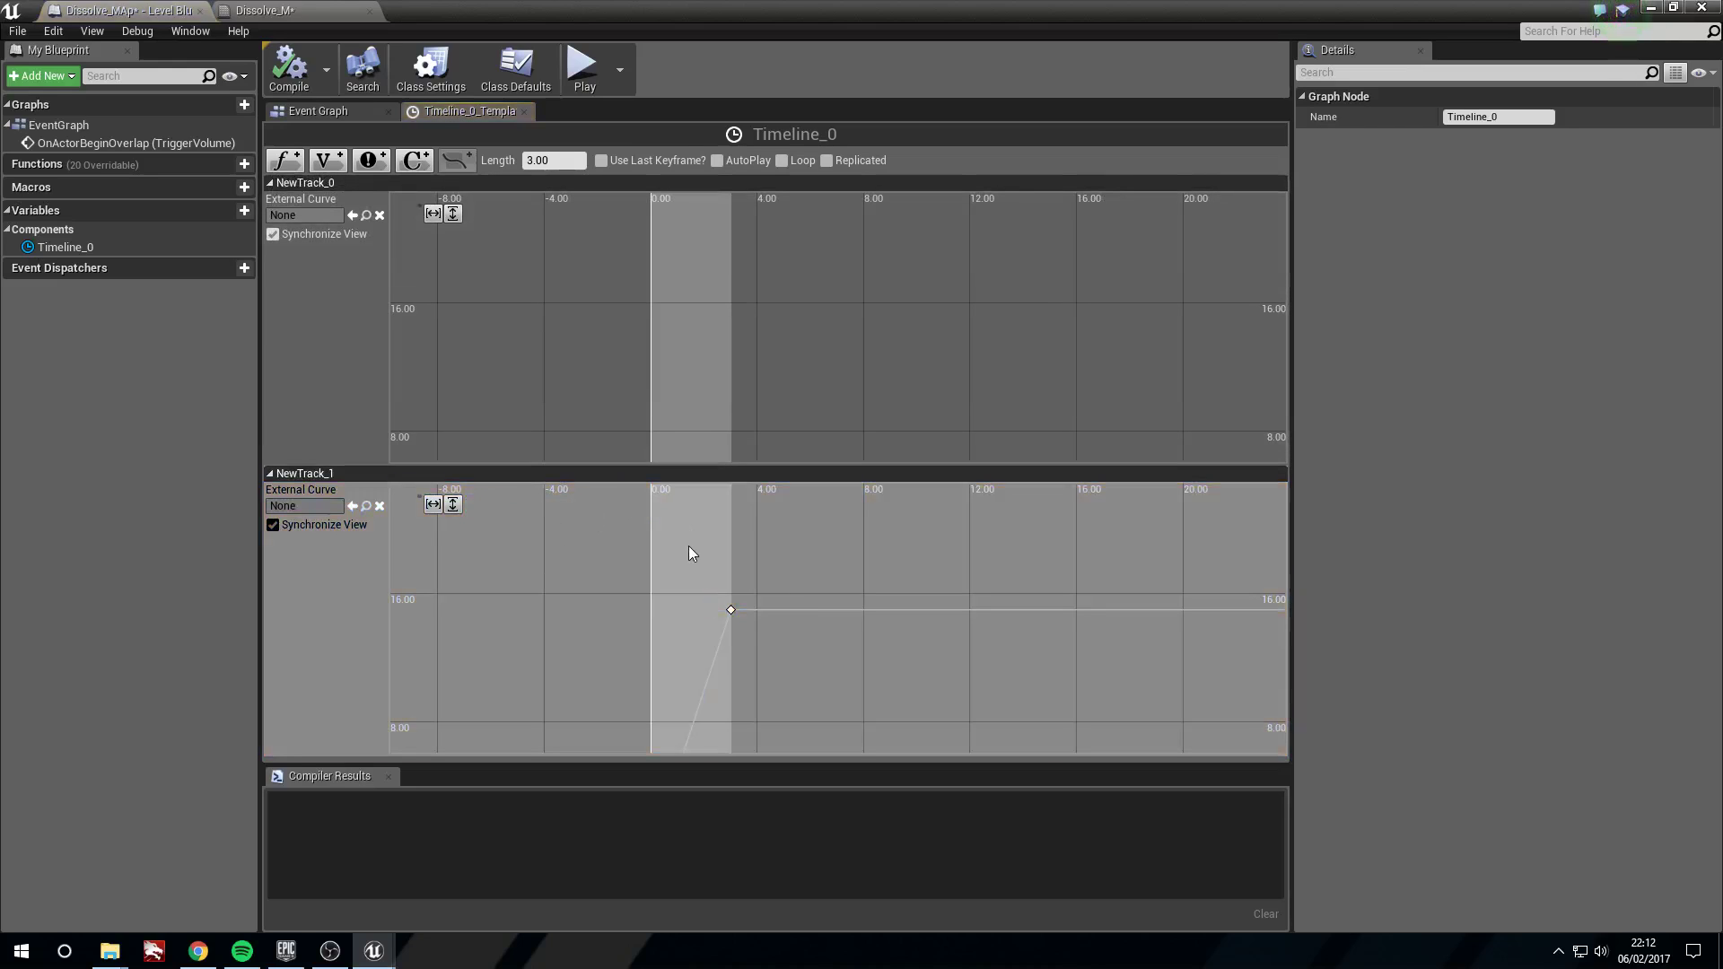
click(730, 610)
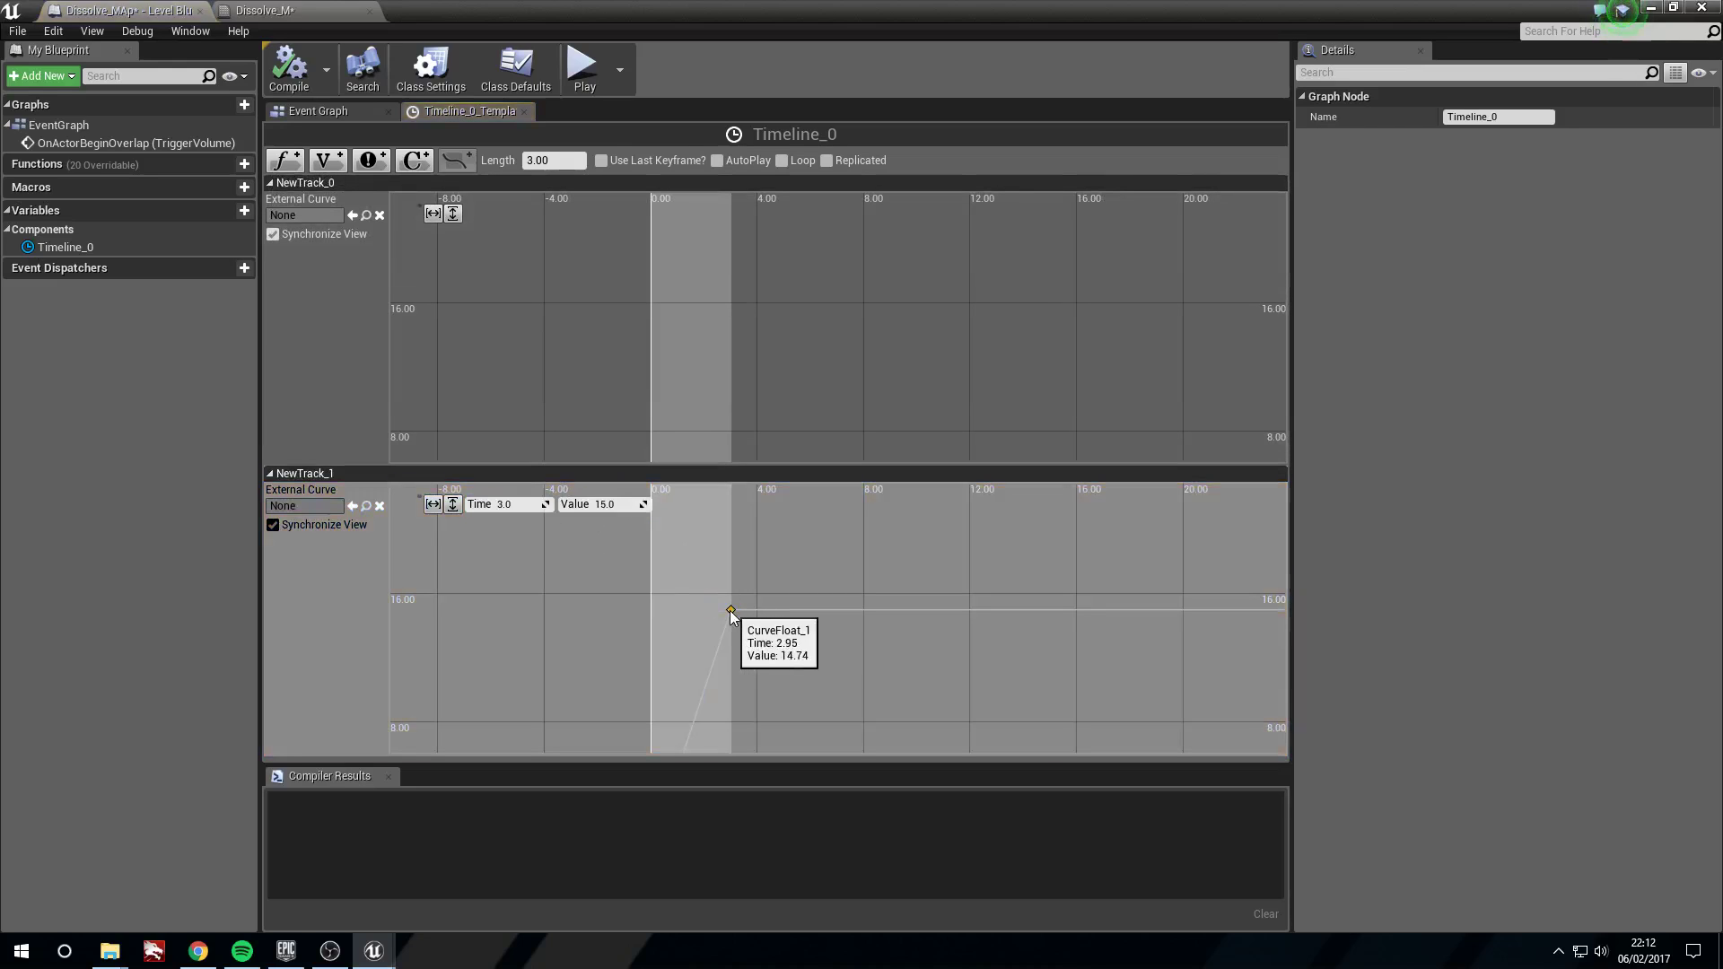
click(537, 504)
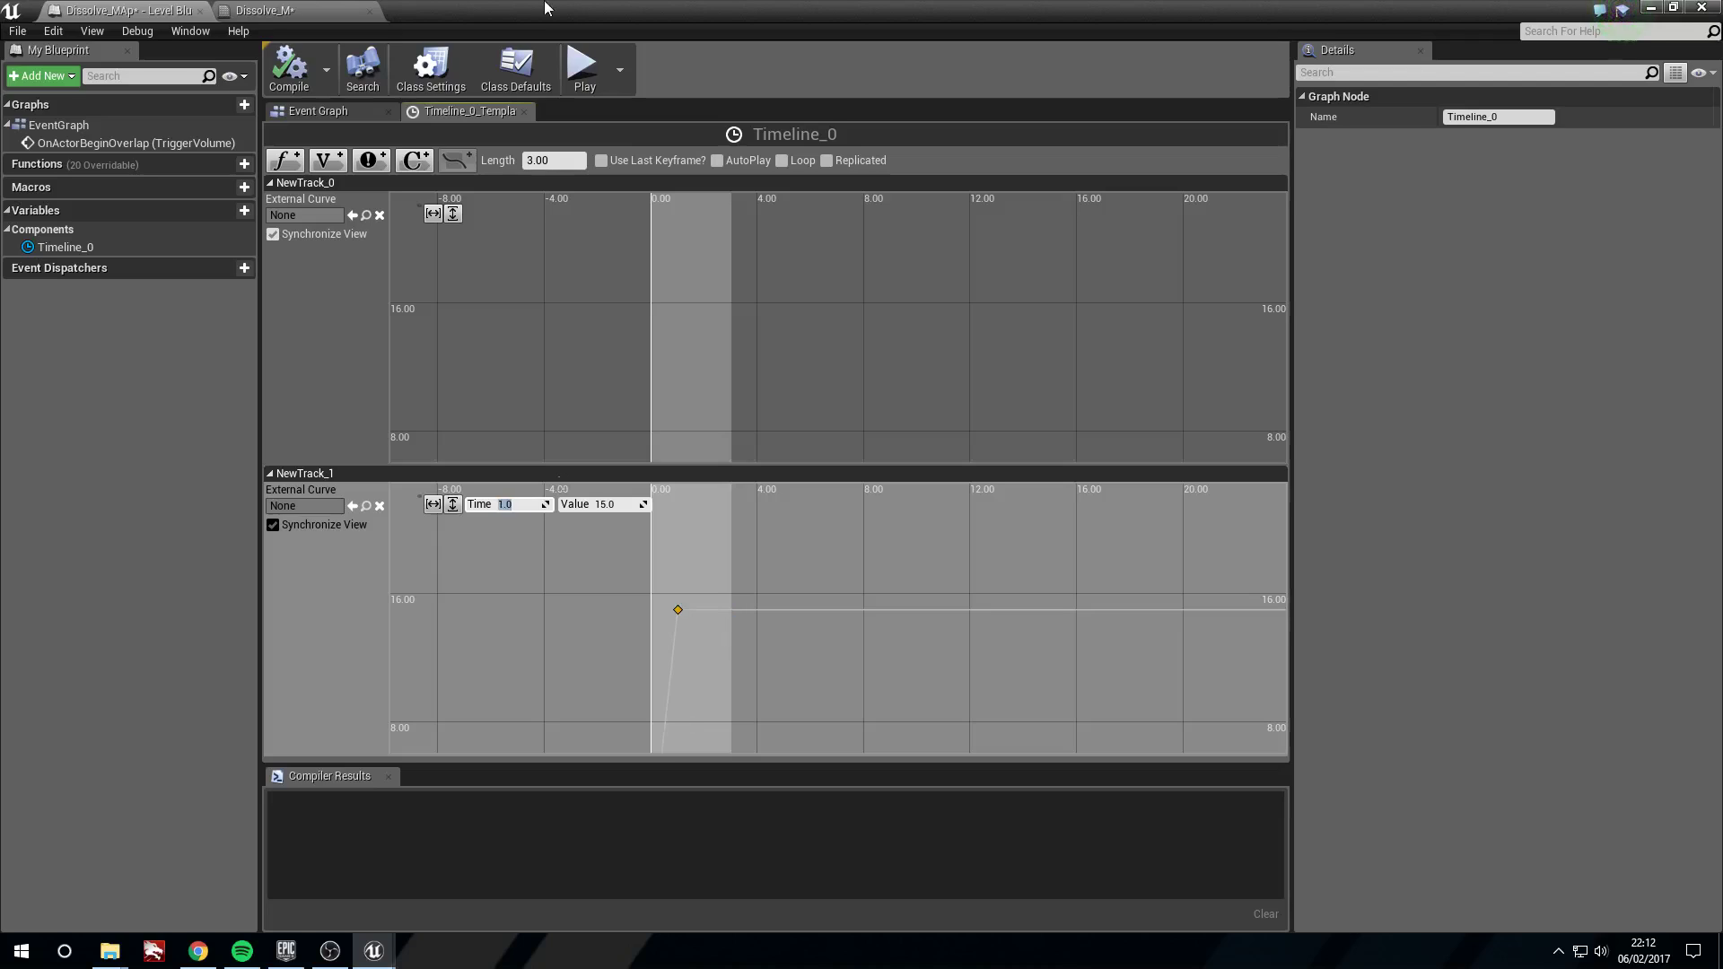
click(284, 81)
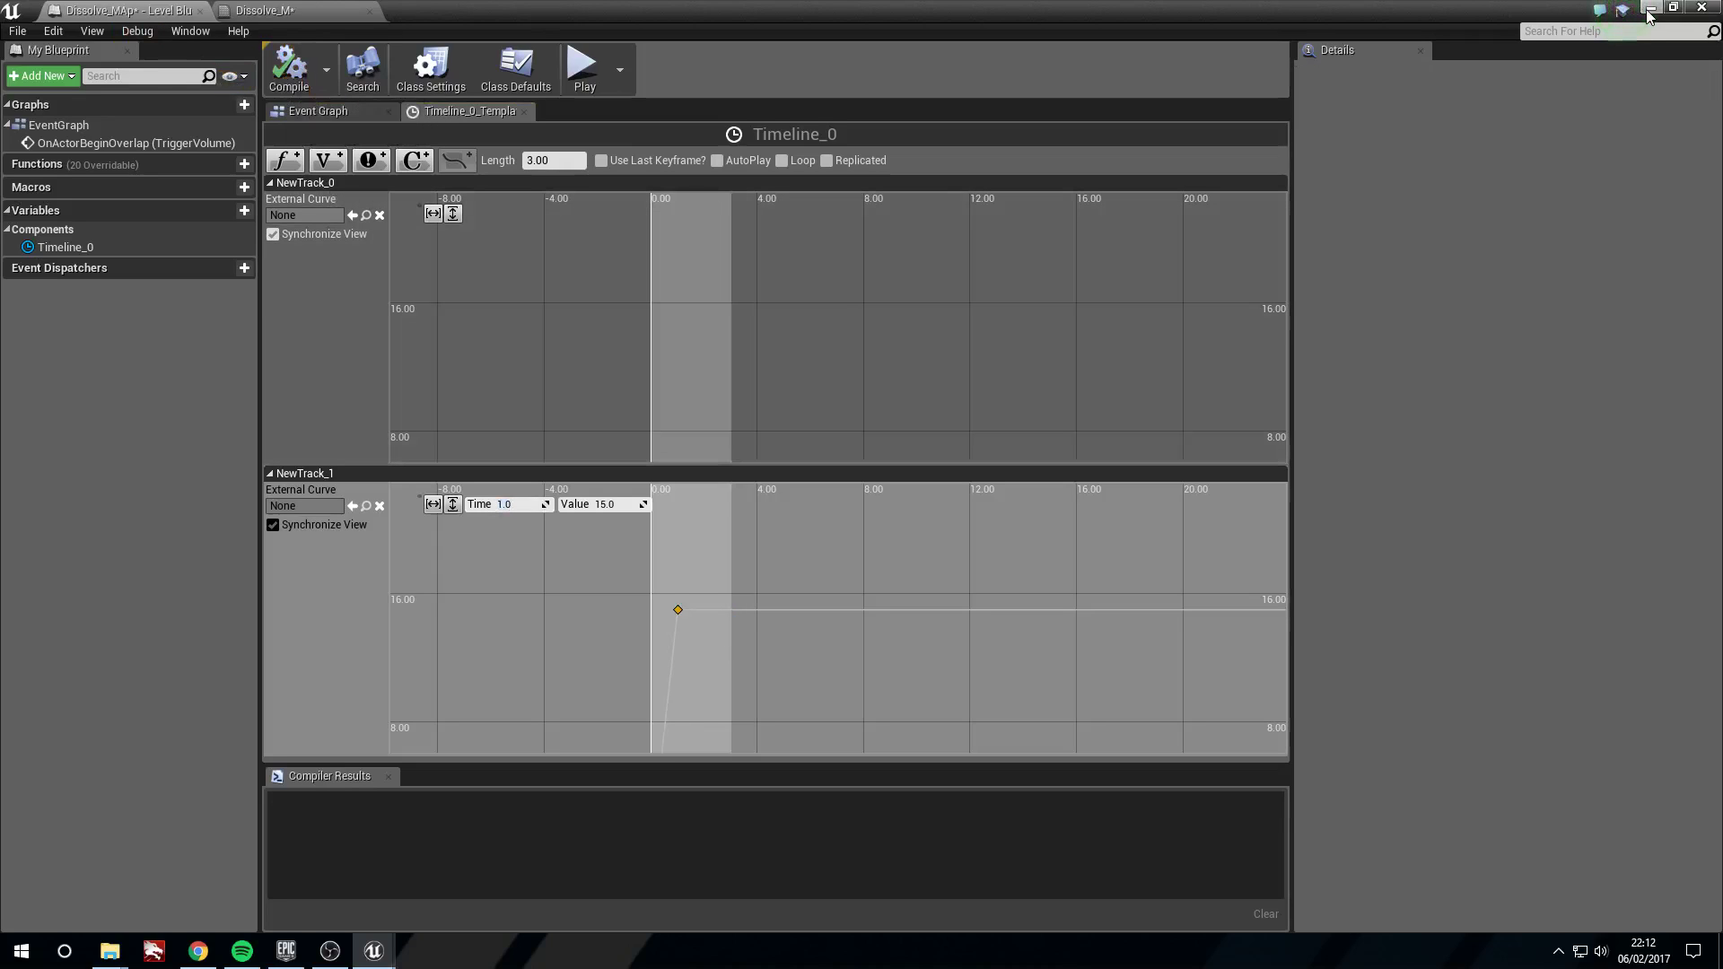
- Play the level and run through the trigger volume to test the dissolve with the earlier Fringe key, then stop playing
click(1649, 9)
click(869, 68)
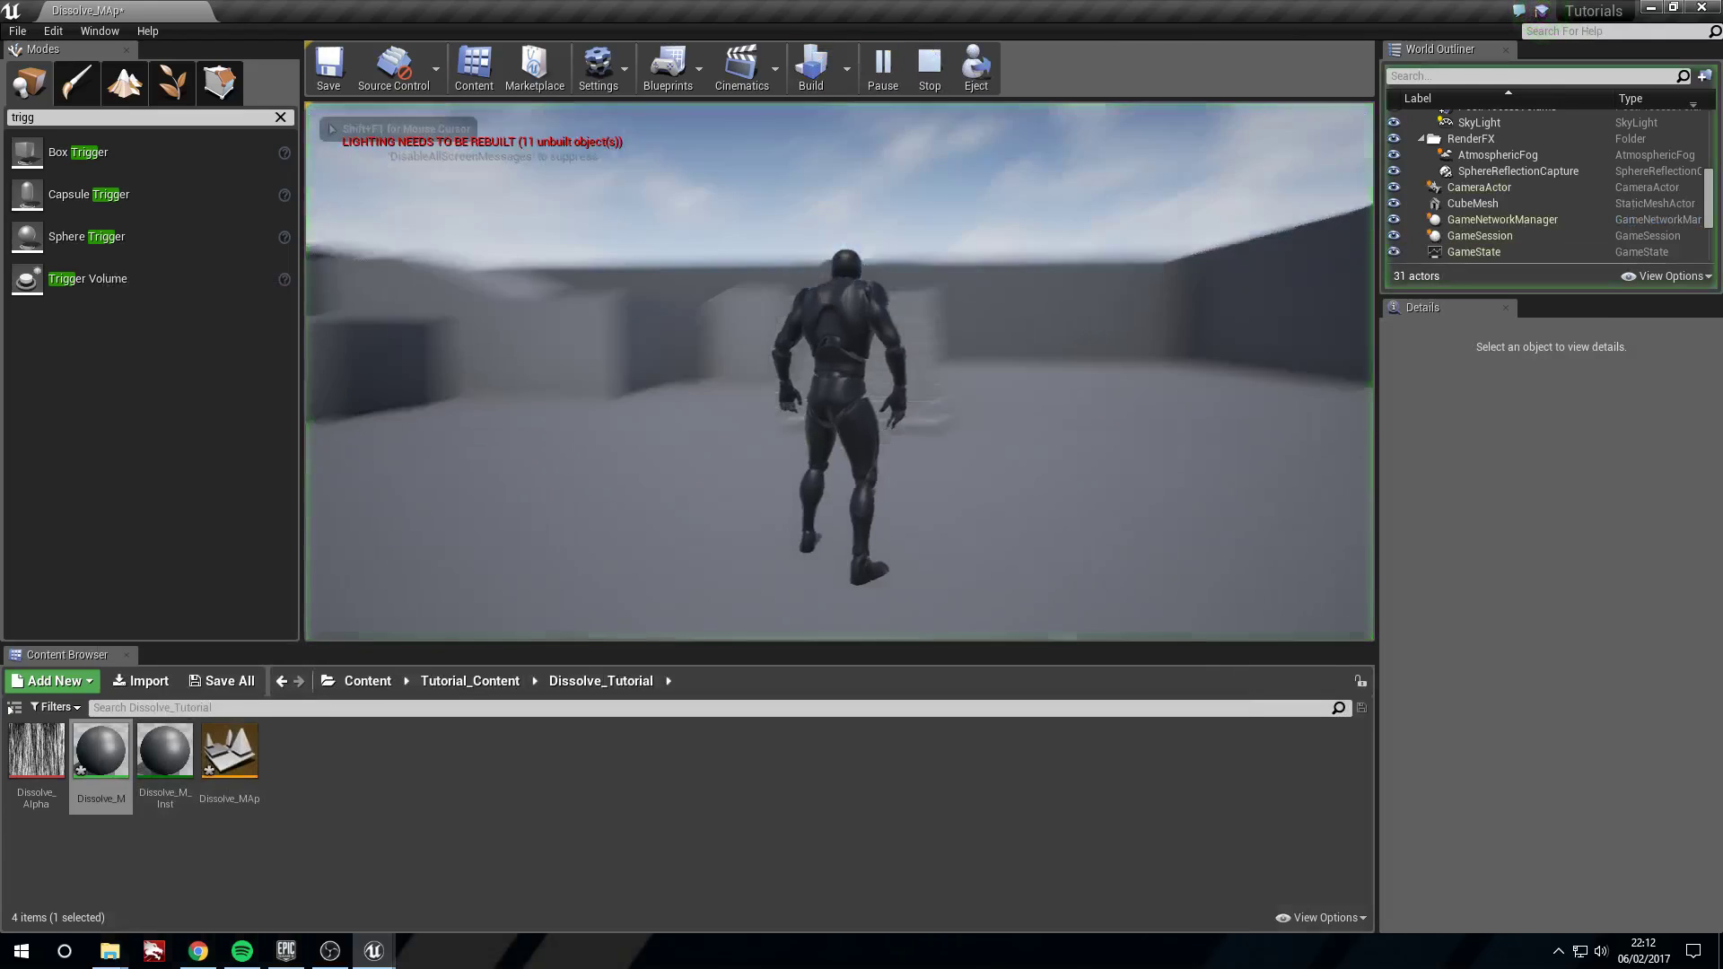
key(w)
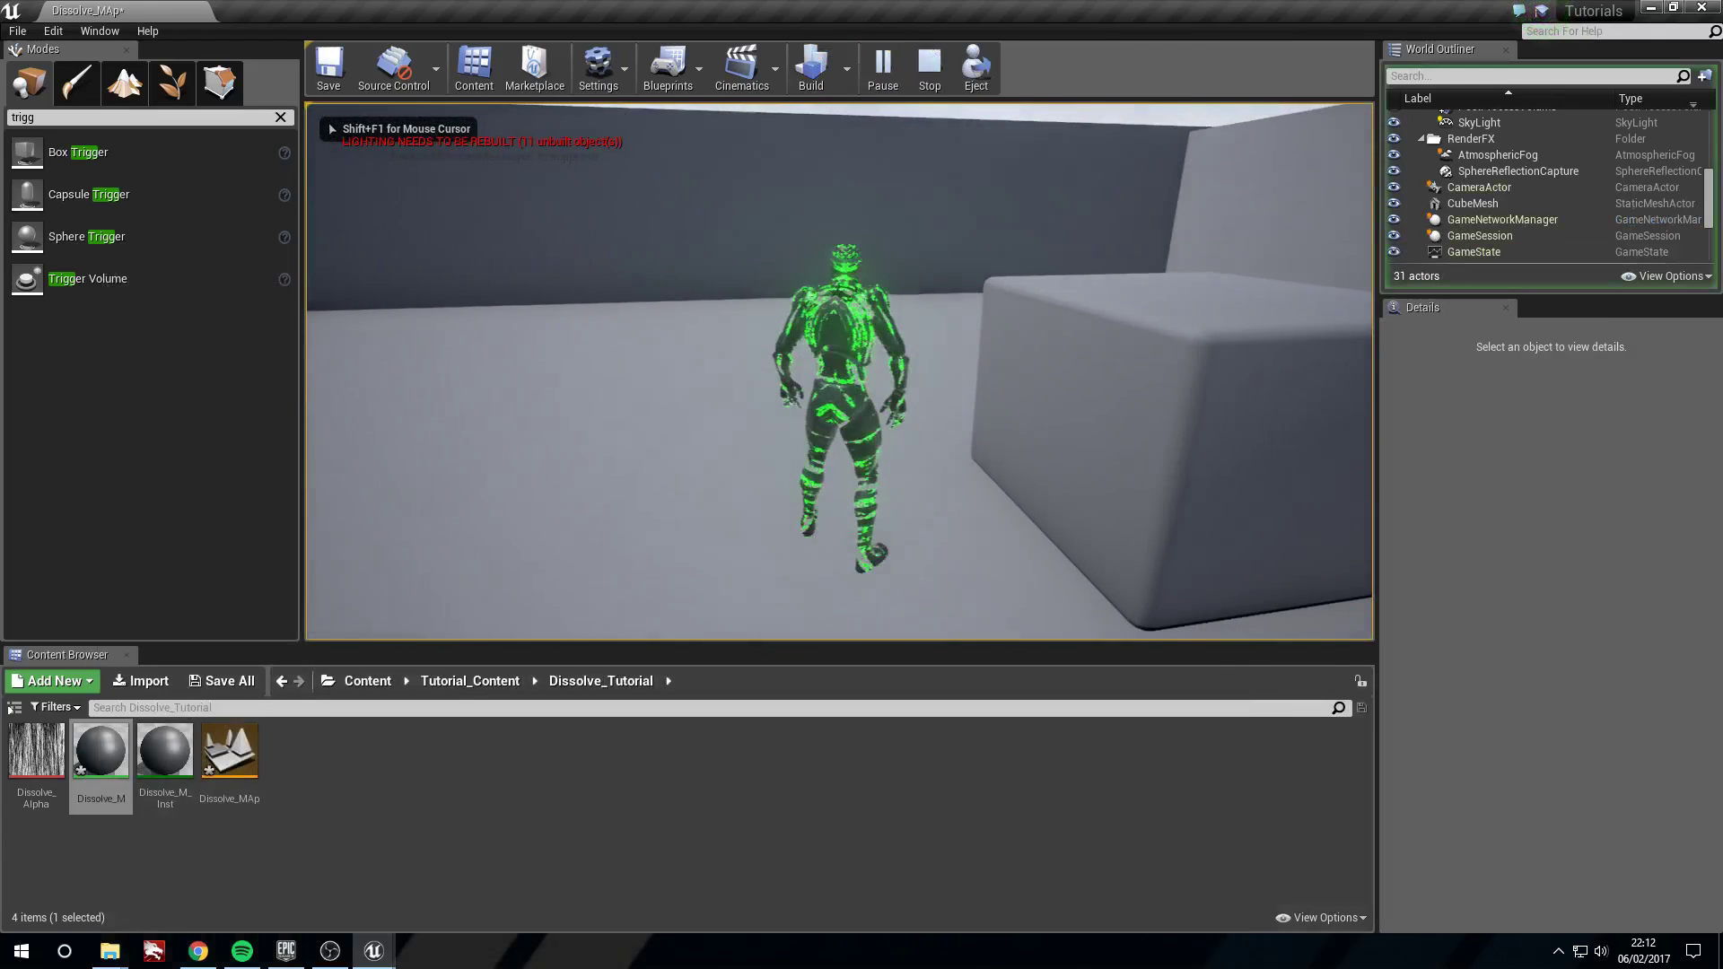
key(s)
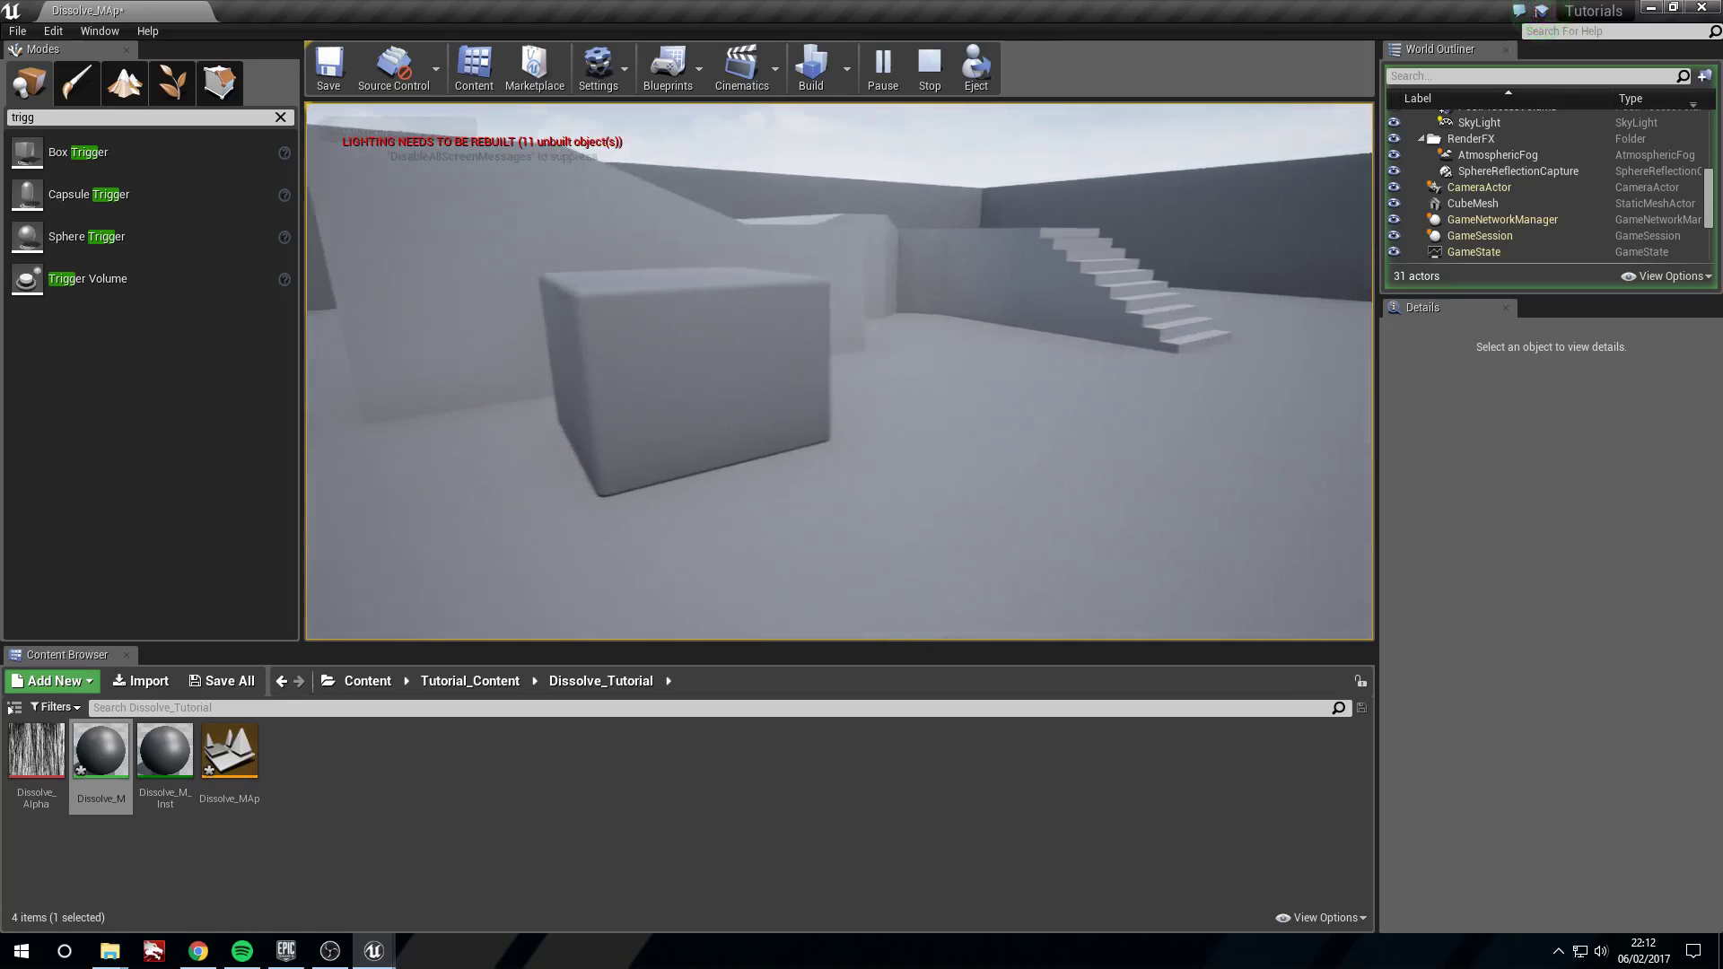
key(Escape)
- Replay the level two more times, walking the character into the trigger volume to review the dissolve effect
click(870, 69)
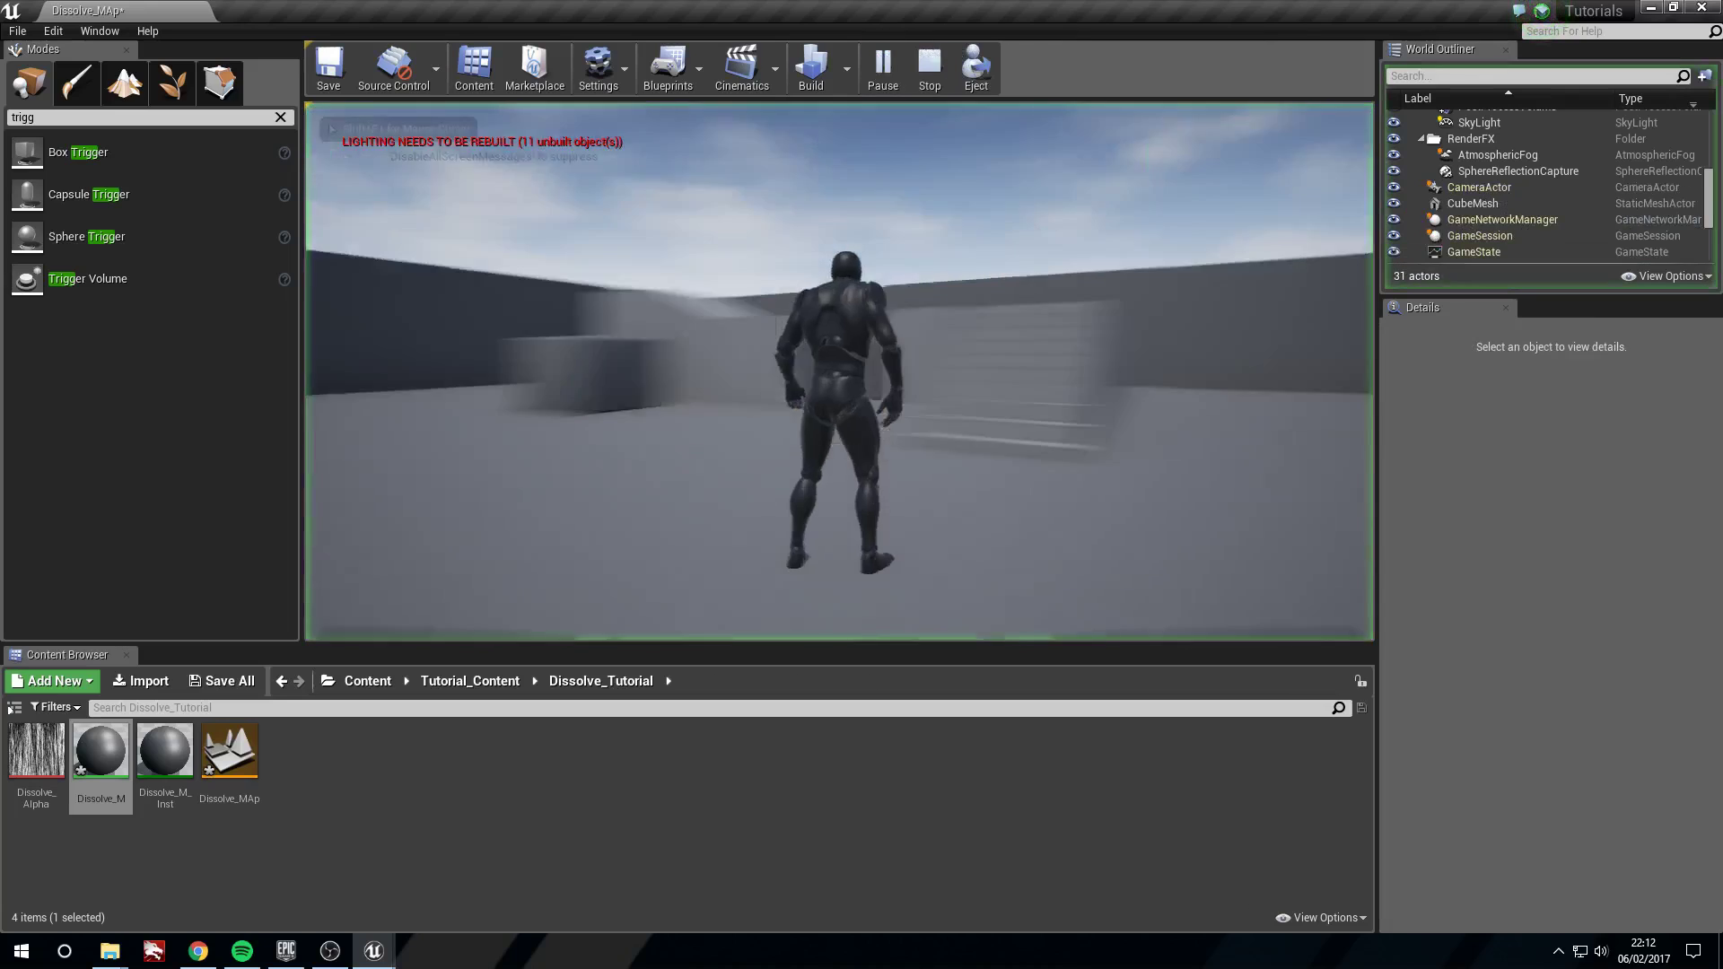
key(w)
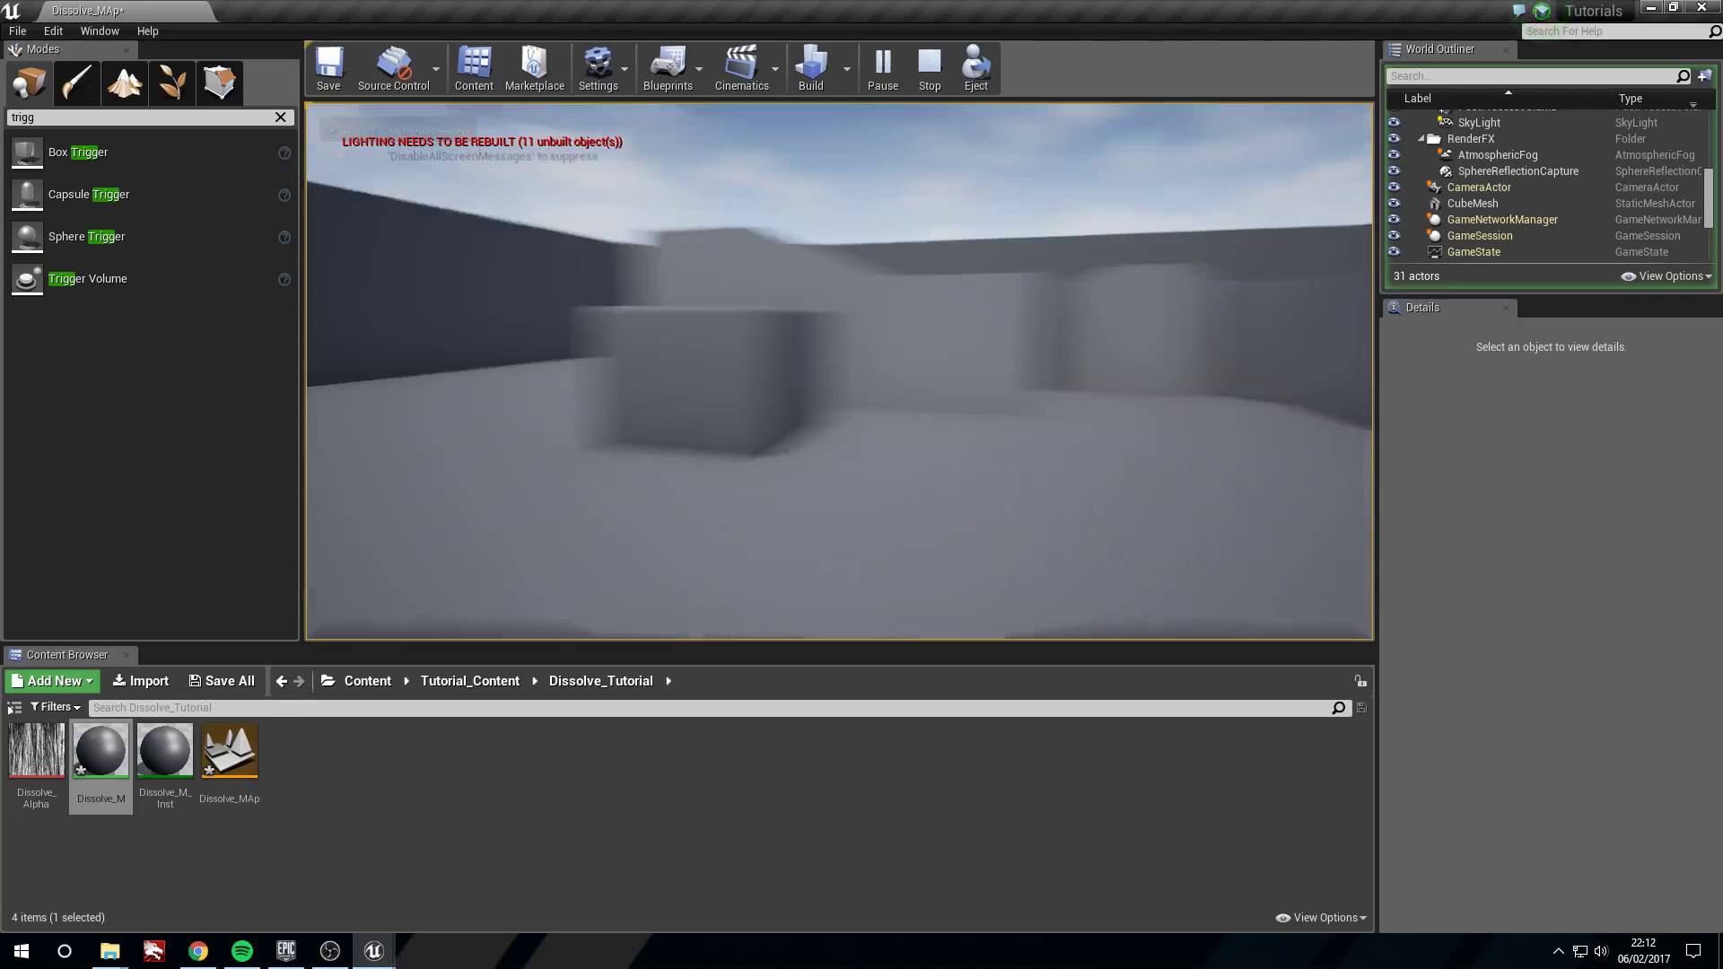
key(Escape)
click(884, 70)
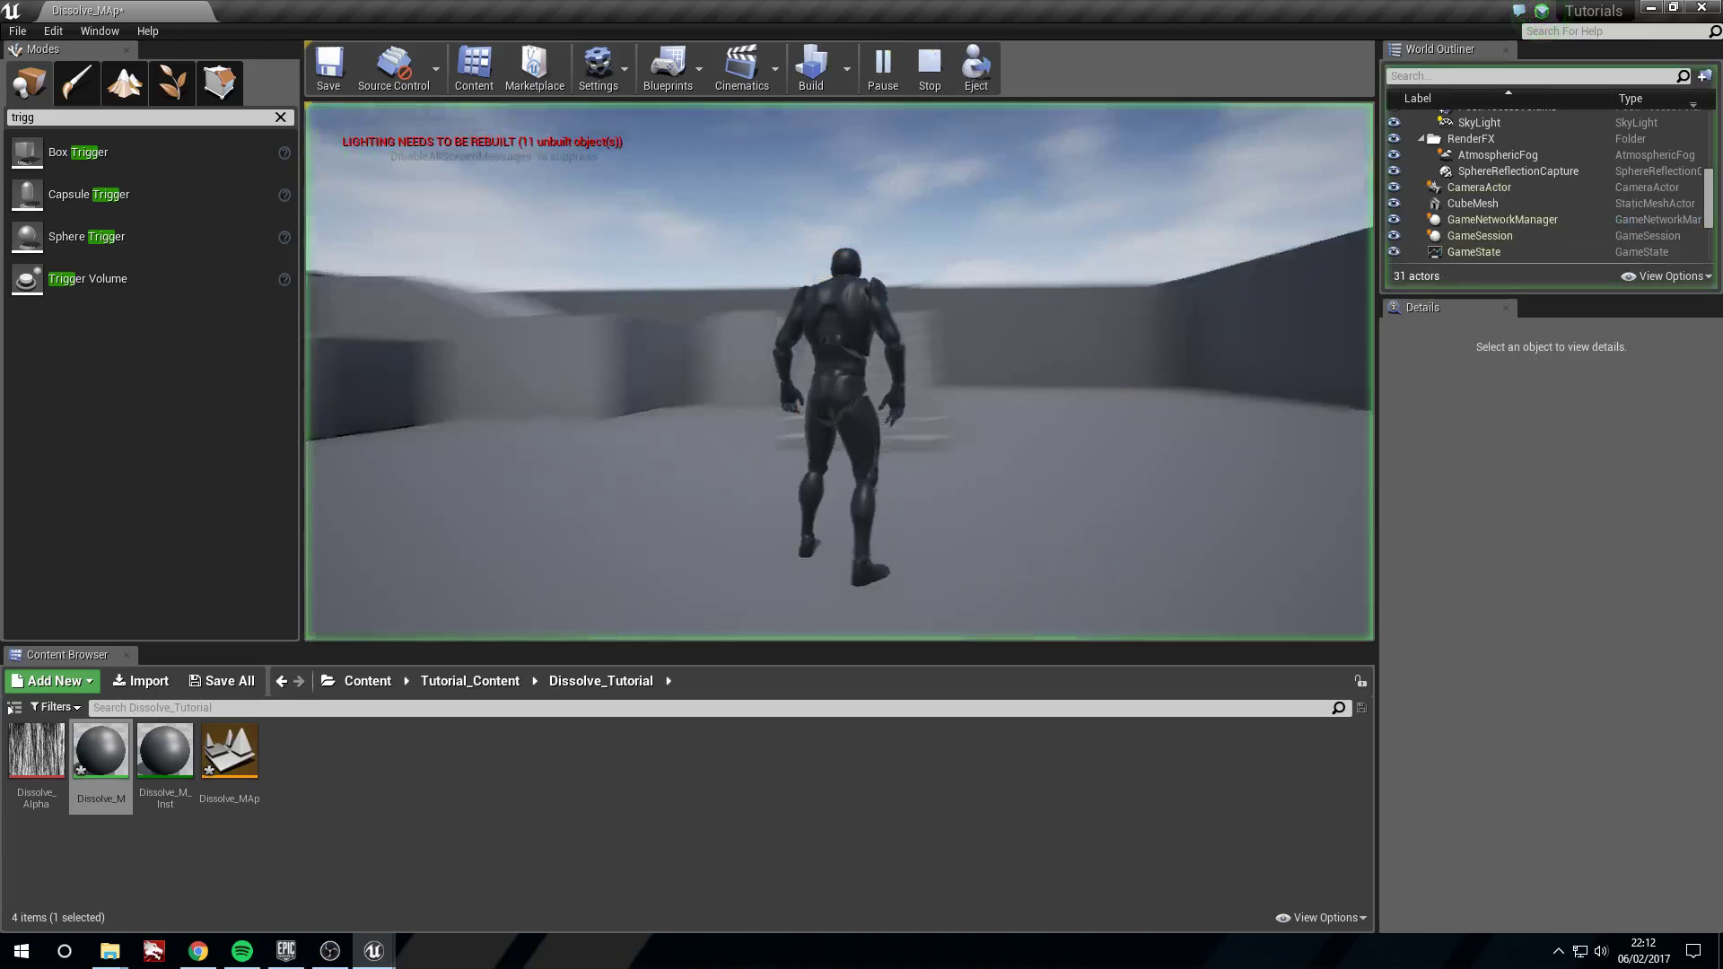
key(w)
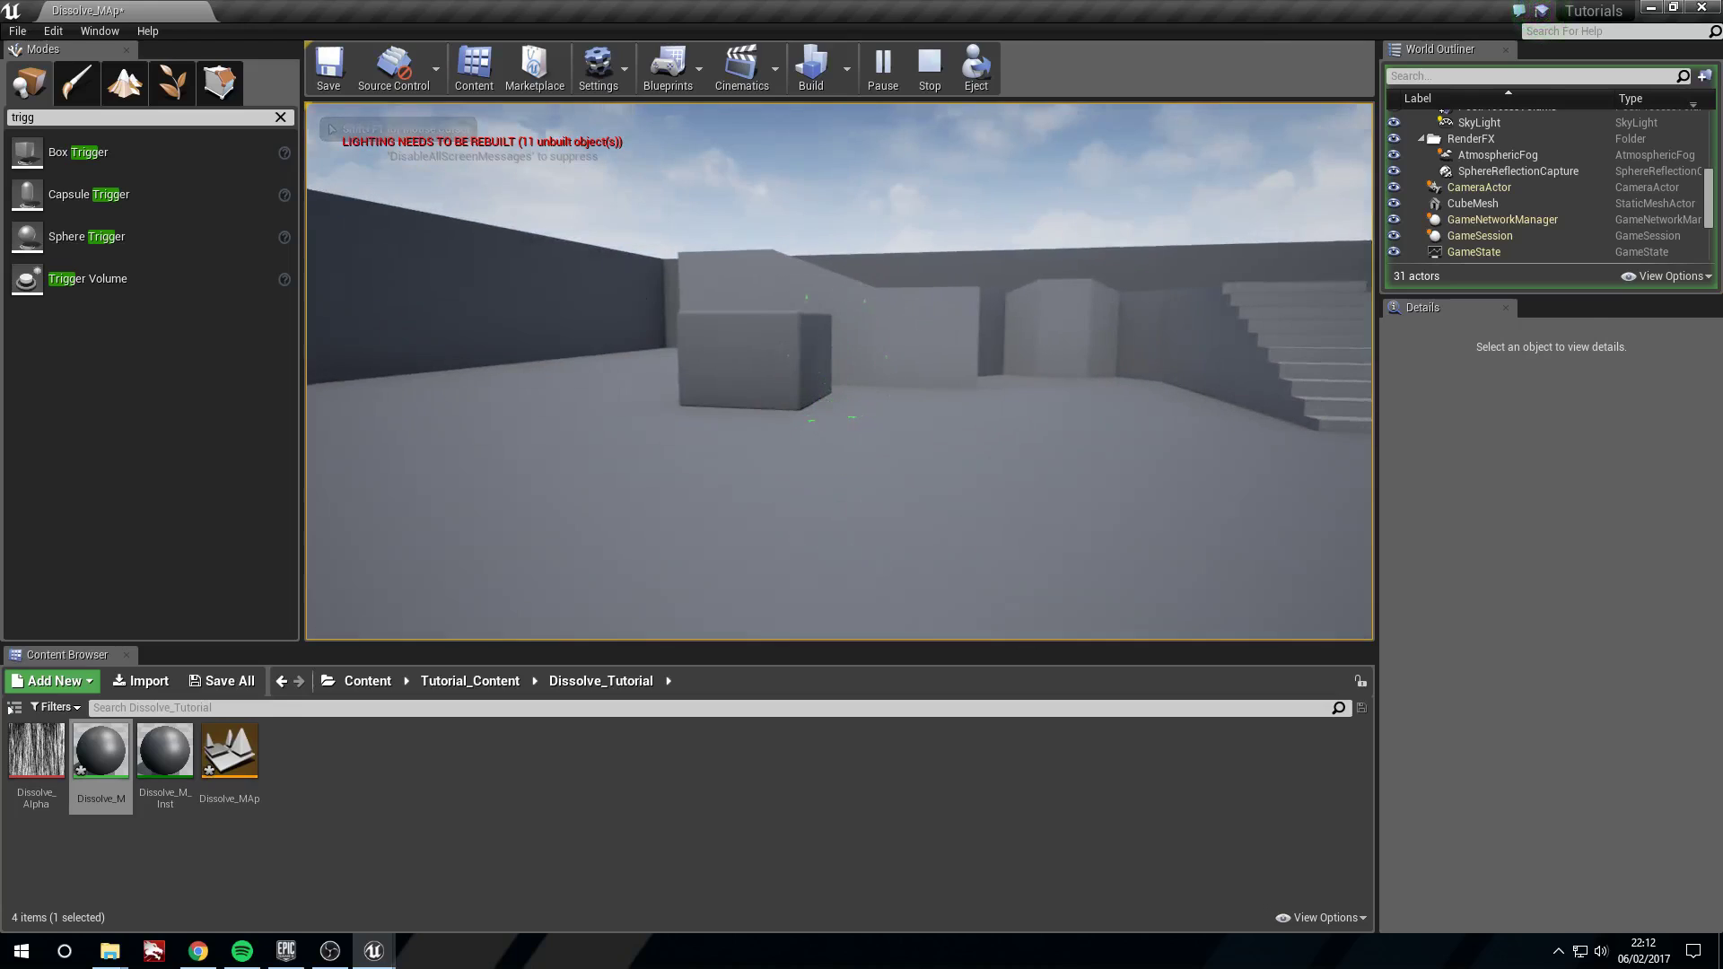
key(Escape)
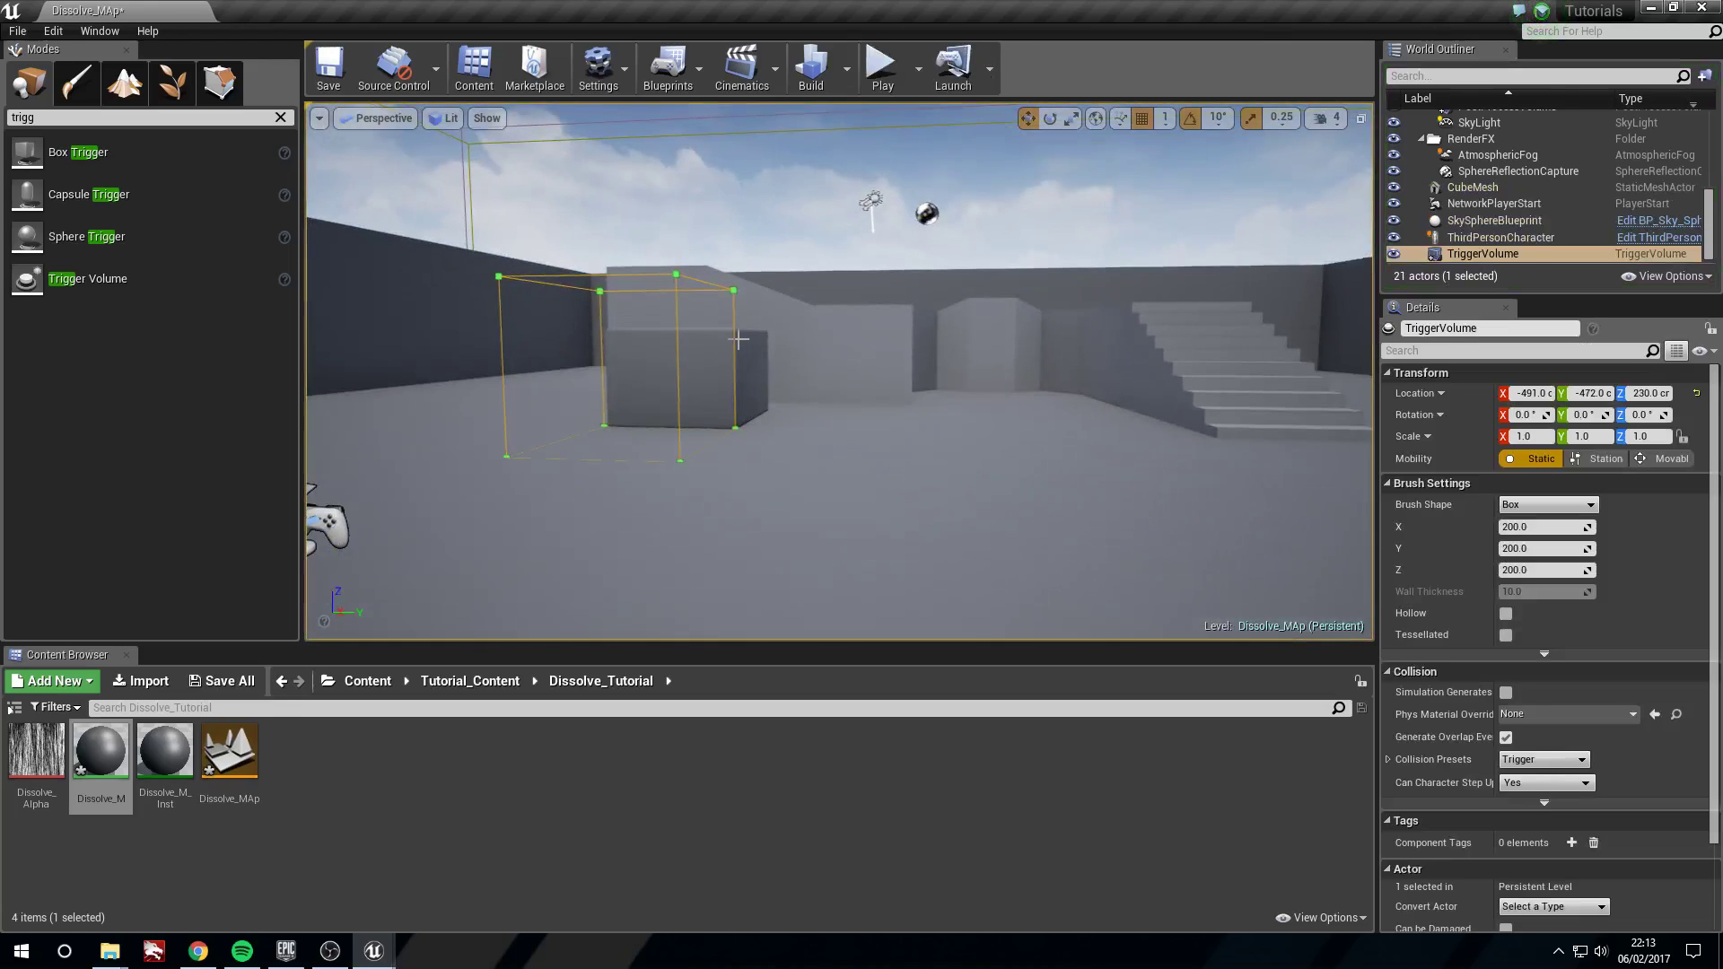